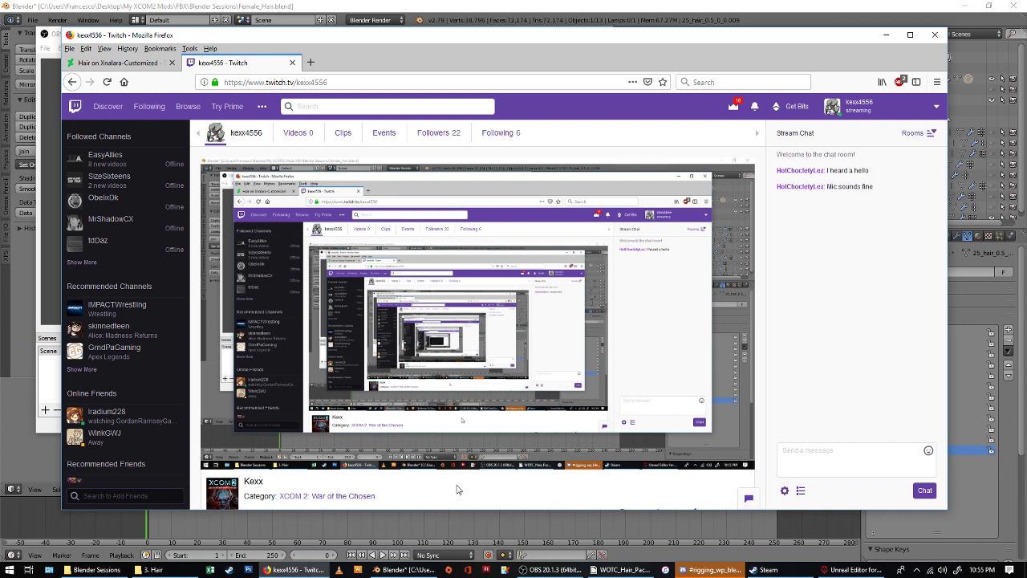
# Switch to Blender, hide the Root armature around the head, and frame the hair model in a side-on view.
pyautogui.click(404, 570)
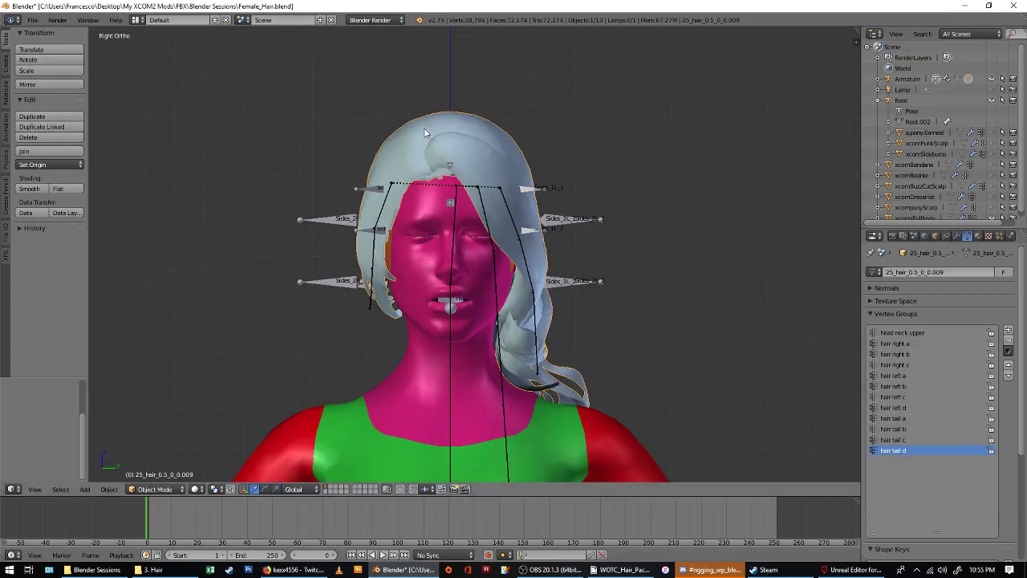
pyautogui.moveTo(433, 138); pyautogui.dragTo(546, 137, button='middle')
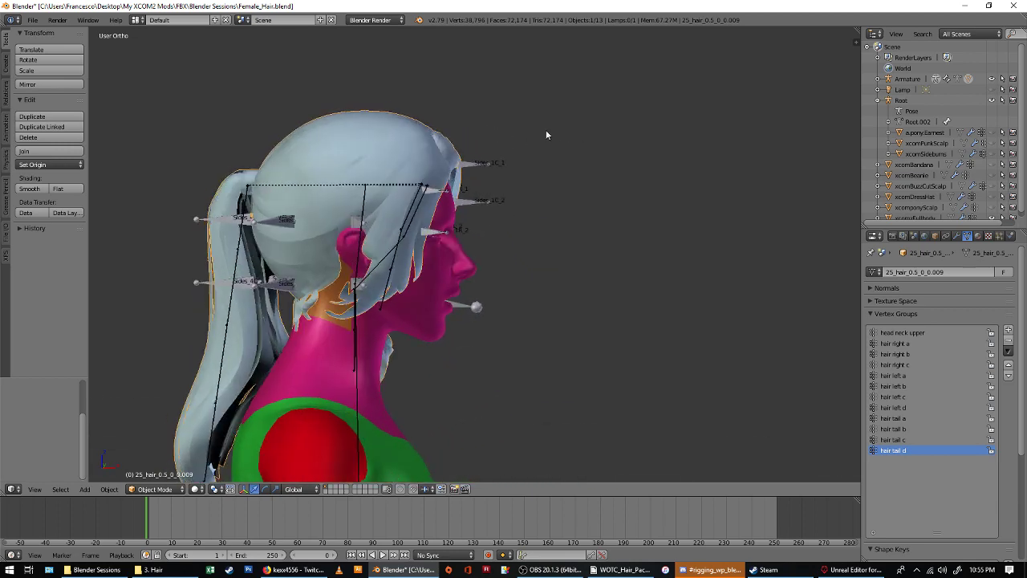
pyautogui.click(992, 100)
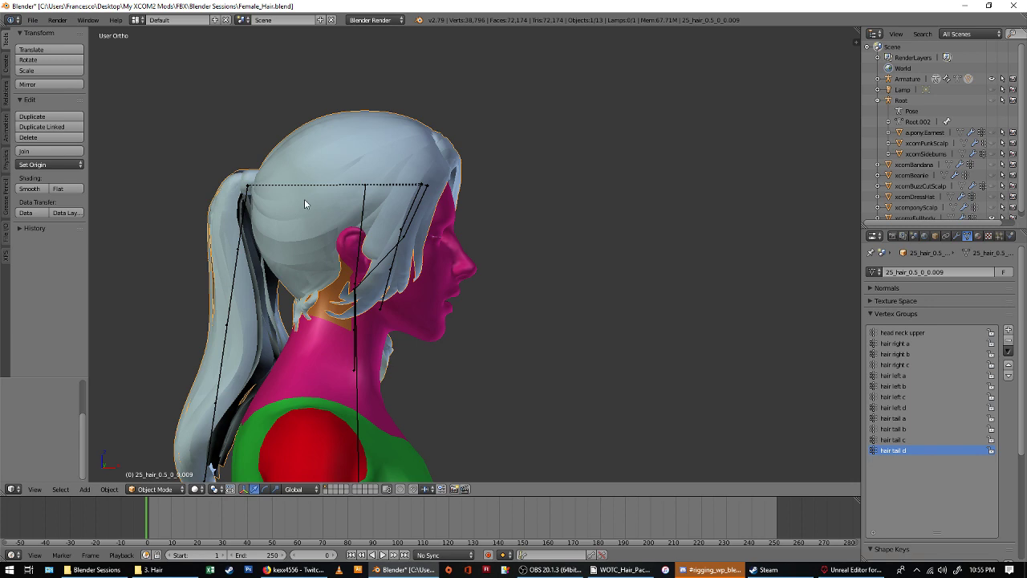
pyautogui.press('KP_1')
pyautogui.press('KP_Decimal')
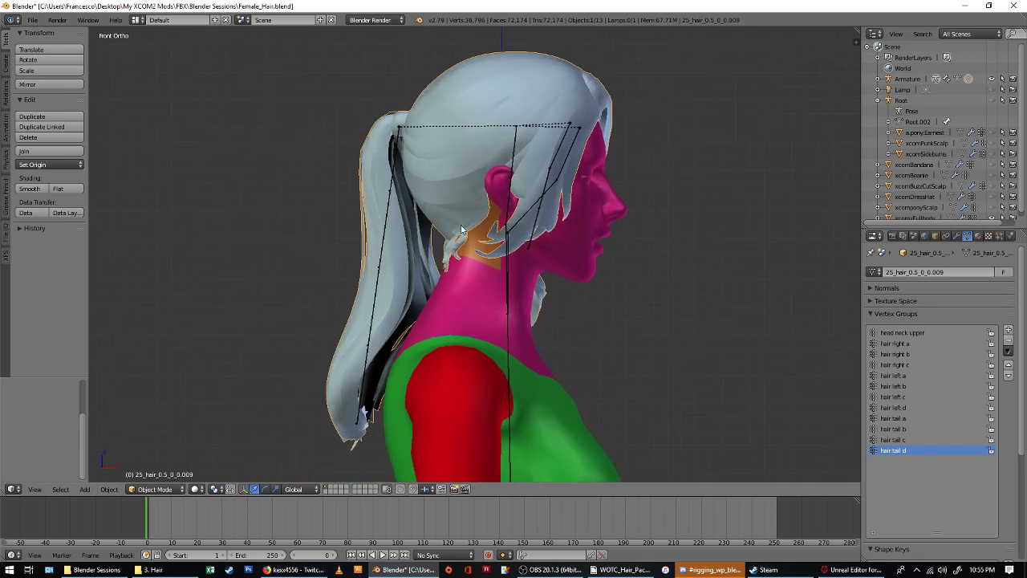
# Select the hair's Armature and switch it from Pose Mode to Object Mode.
pyautogui.rightClick(399, 152)
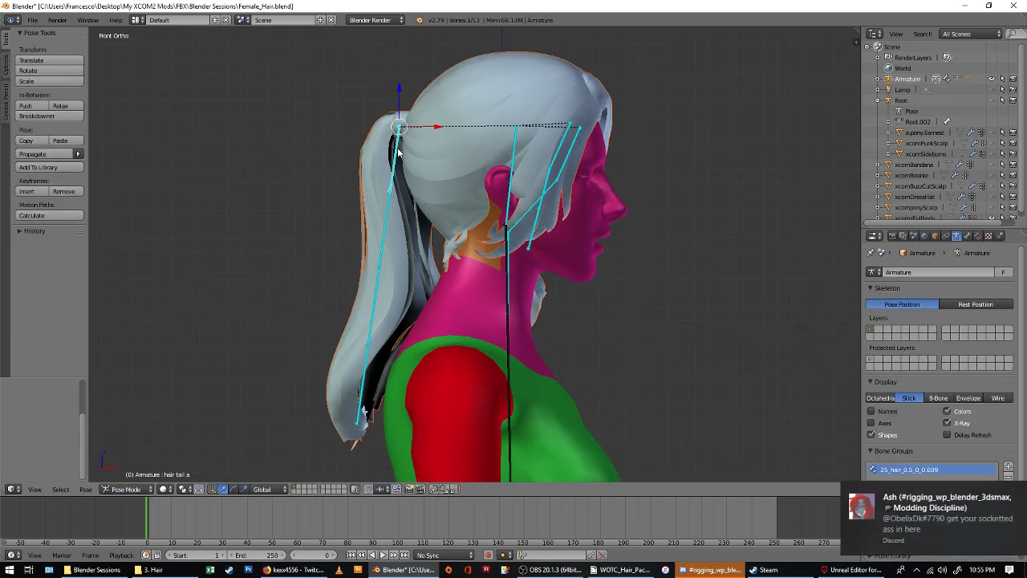
pyautogui.click(126, 488)
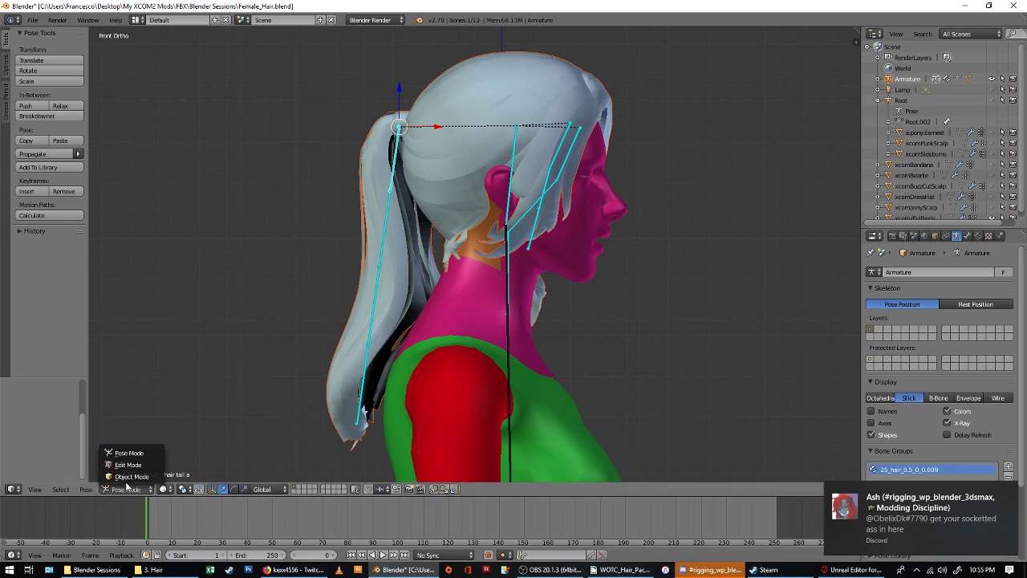
pyautogui.click(128, 476)
# Examine how the hair mesh and its bones line up, in wireframe and shaded display, from the side and facing the head.
pyautogui.press('z')
pyautogui.press('z')
pyautogui.press('z')
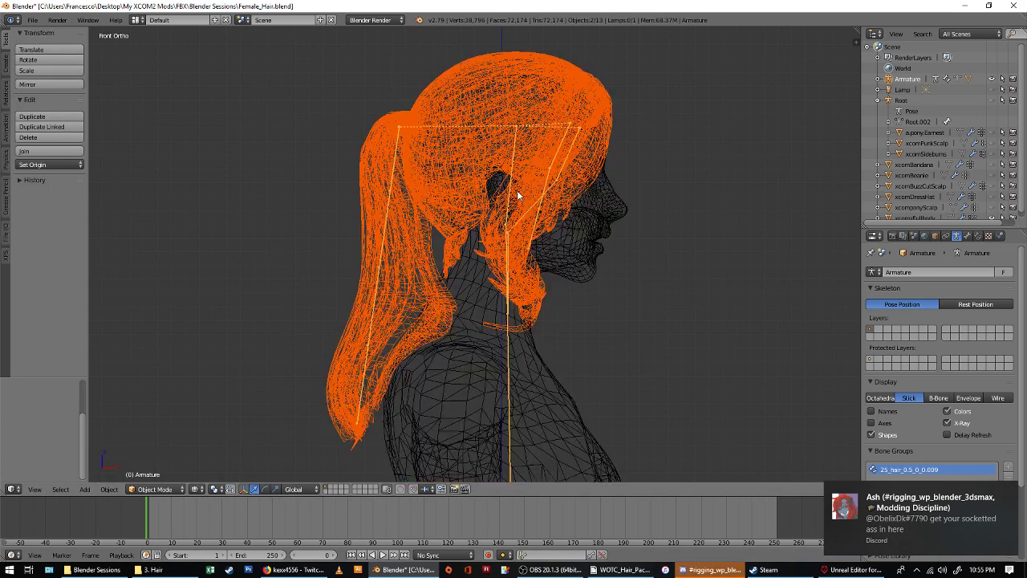
pyautogui.press('z')
pyautogui.moveTo(517, 195); pyautogui.dragTo(438, 191, button='middle')
pyautogui.scroll(2, 424, 202)
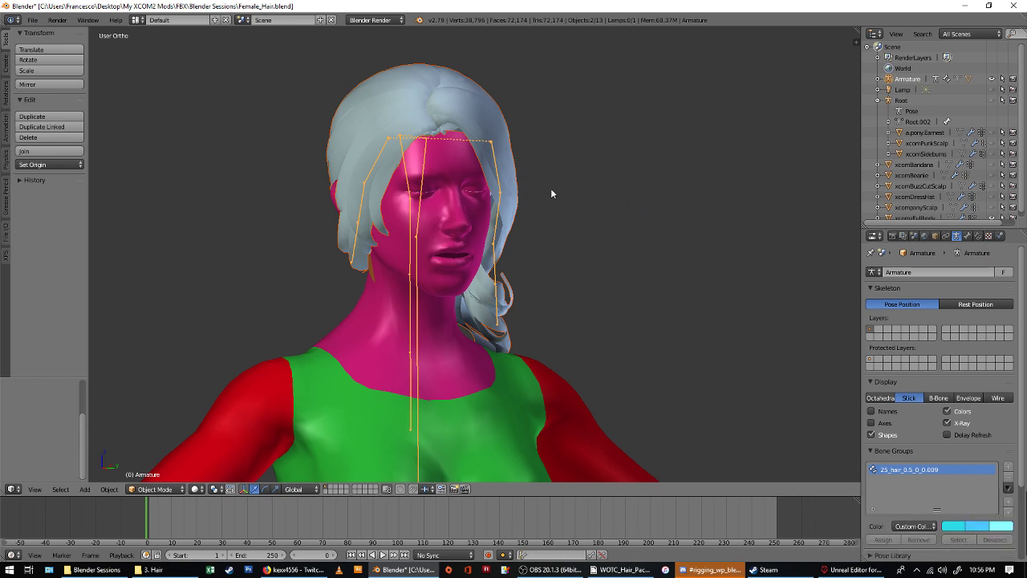
pyautogui.press('KP_3')
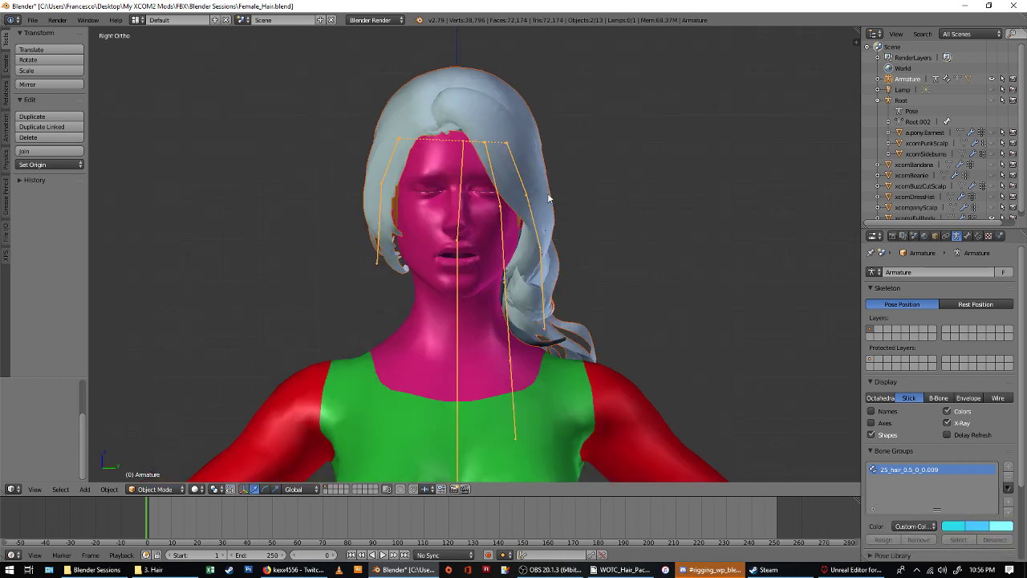
# Hide the Armature and its 25_hair_0.5_0_0.009 hair mesh to expose the bare head.
pyautogui.click(992, 78)
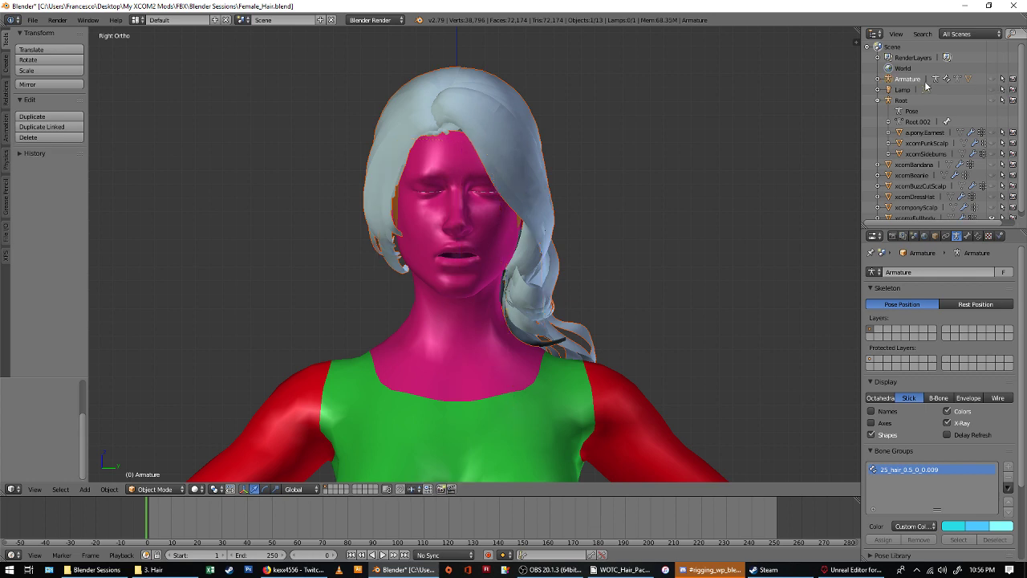
pyautogui.click(879, 79)
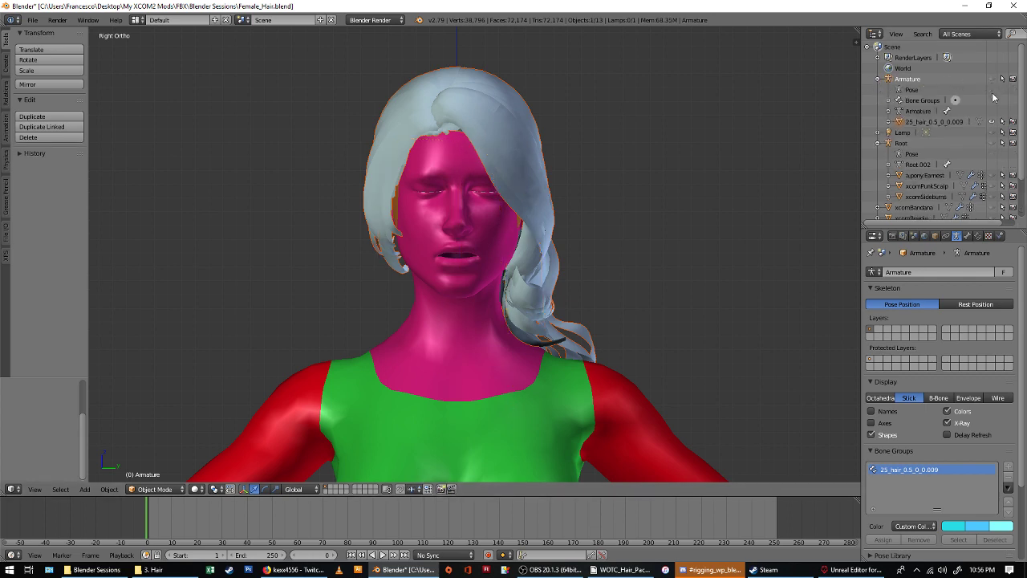
pyautogui.click(992, 121)
pyautogui.click(878, 78)
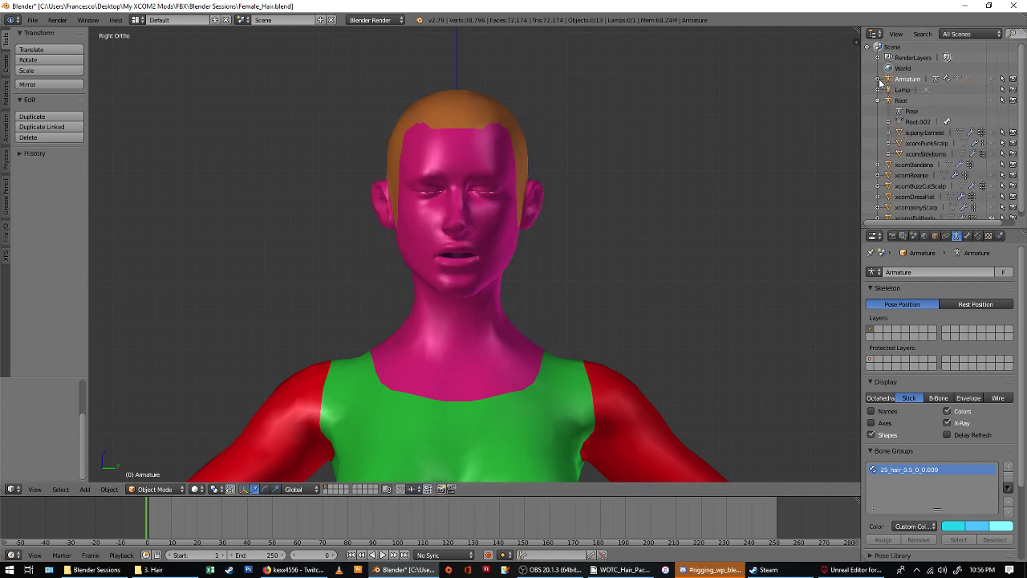
# Preview the a.pony.Earnest hair on the head from an angle, then hide it again.
pyautogui.keyDown('shift'); pyautogui.moveTo(786, 198); pyautogui.dragTo(748, 150, button='middle'); pyautogui.keyUp('shift')
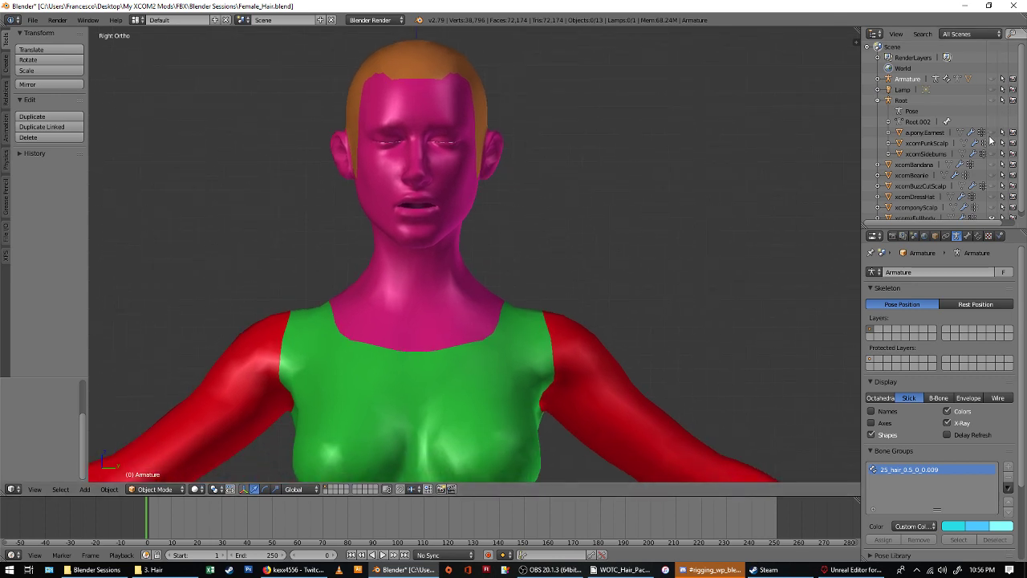
pyautogui.click(994, 133)
pyautogui.moveTo(465, 149); pyautogui.dragTo(508, 156, button='middle')
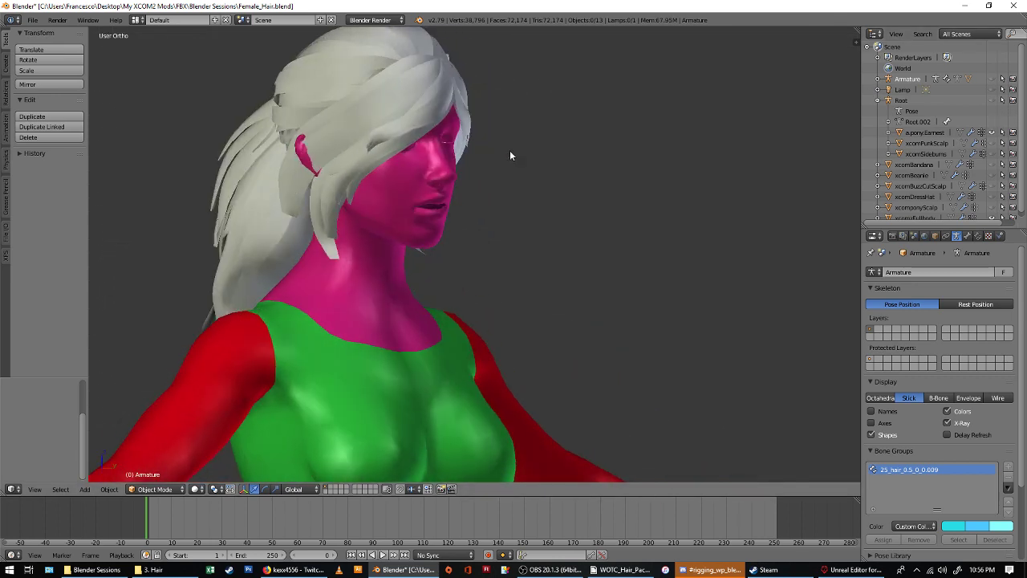
pyautogui.click(993, 133)
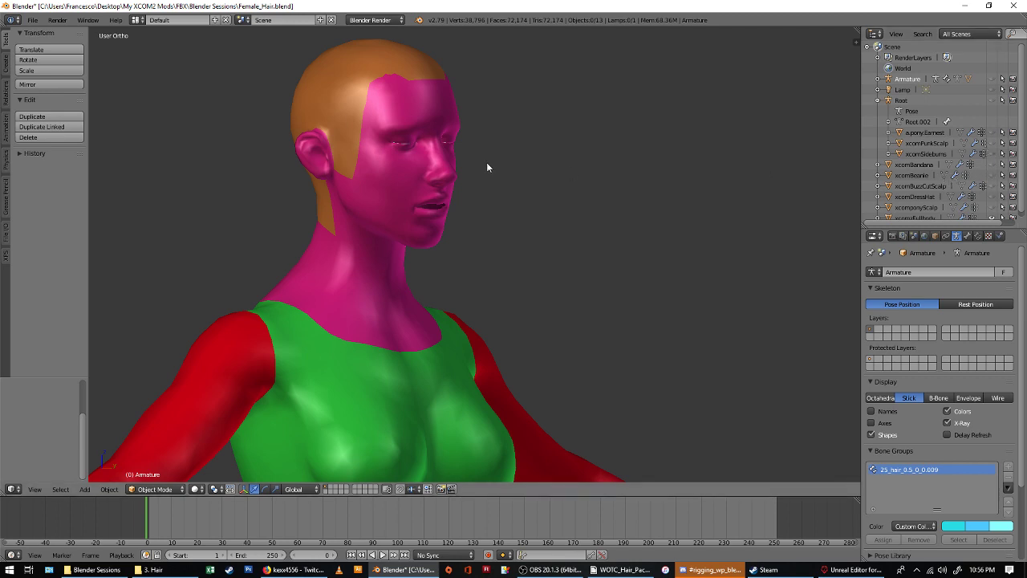
# Inspect the scalp and hairline topology of xcomzFullbody in Edit Mode, then return to Object Mode with a view facing the head.
pyautogui.rightClick(366, 138)
pyautogui.scroll(3, 362, 124)
pyautogui.moveTo(363, 125); pyautogui.dragTo(409, 226, button='middle')
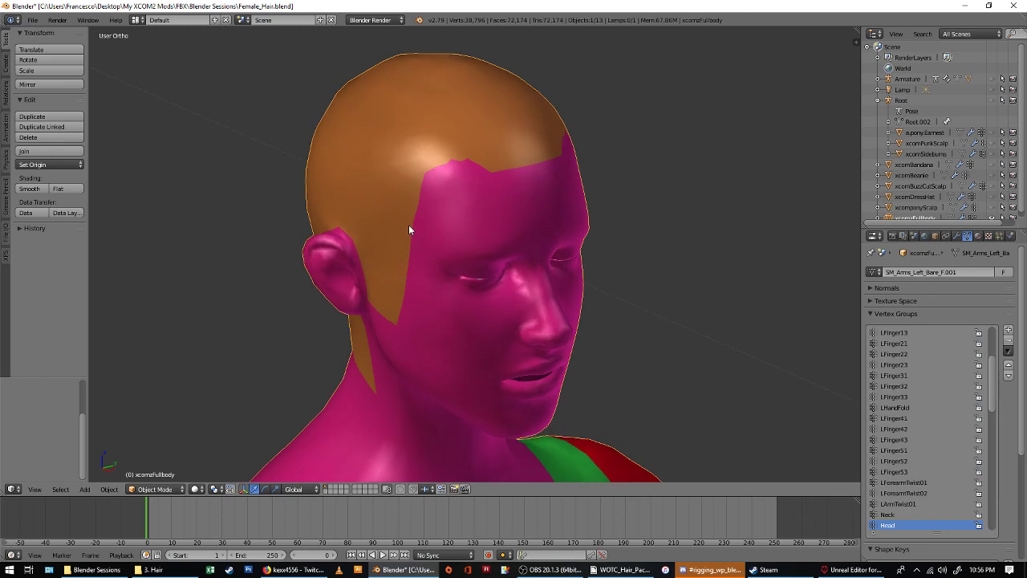
pyautogui.press('Tab')
pyautogui.scroll(3, 534, 155)
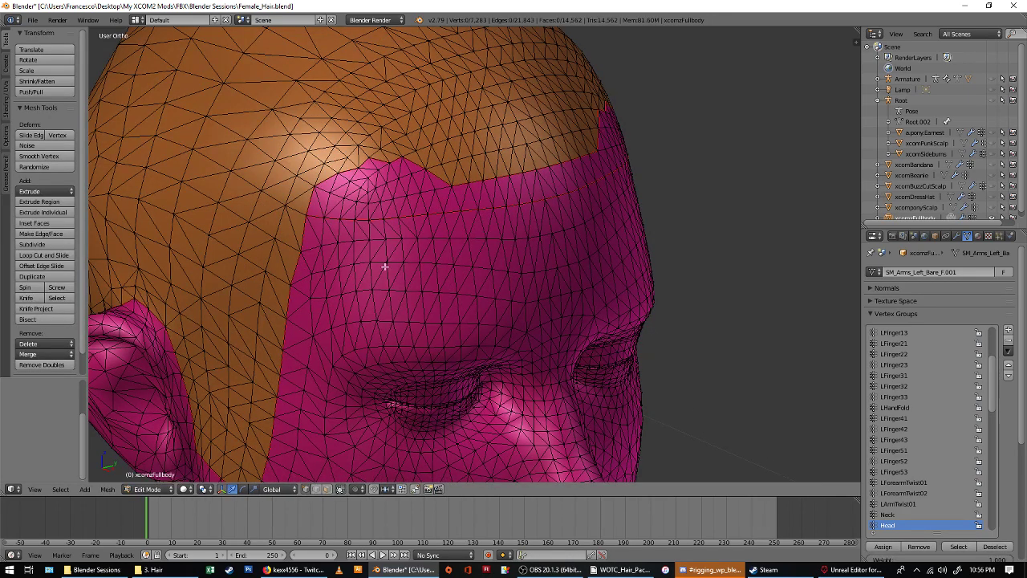
pyautogui.scroll(-3, 512, 195)
pyautogui.moveTo(390, 259); pyautogui.dragTo(470, 201, button='middle')
pyautogui.press('Tab')
pyautogui.scroll(-3, 467, 197)
pyautogui.press('KP_3')
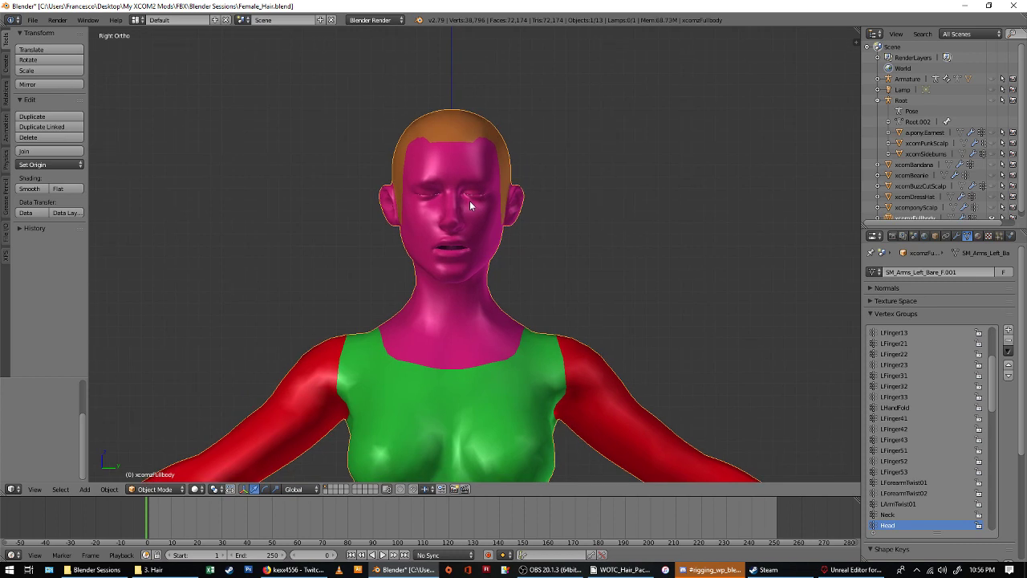
# Preview the xcomBandana, xcomBeanie and xcomDressHat on the head one at a time, hiding each again.
pyautogui.click(992, 164)
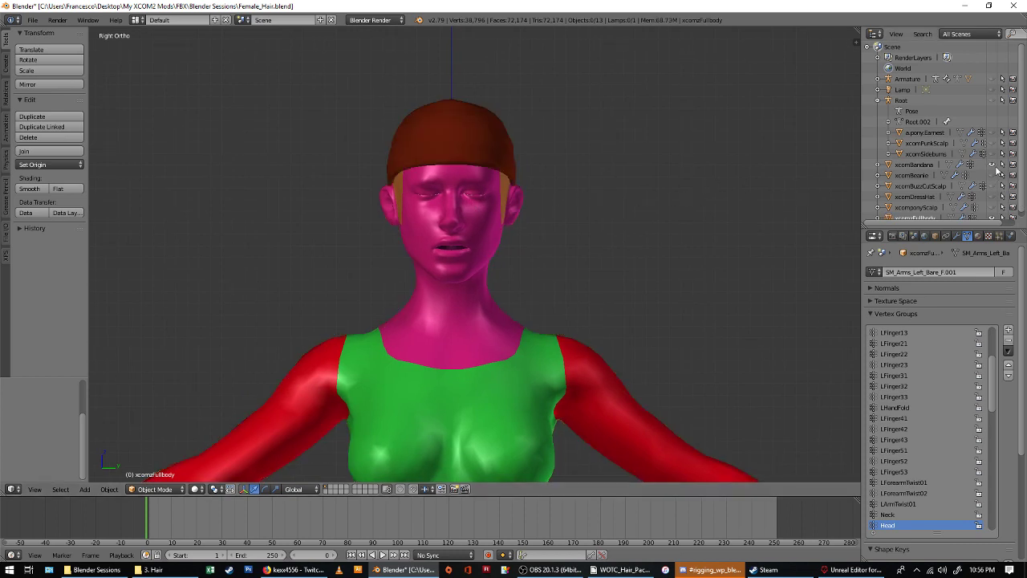
pyautogui.moveTo(803, 241); pyautogui.dragTo(1023, 233, button='middle')
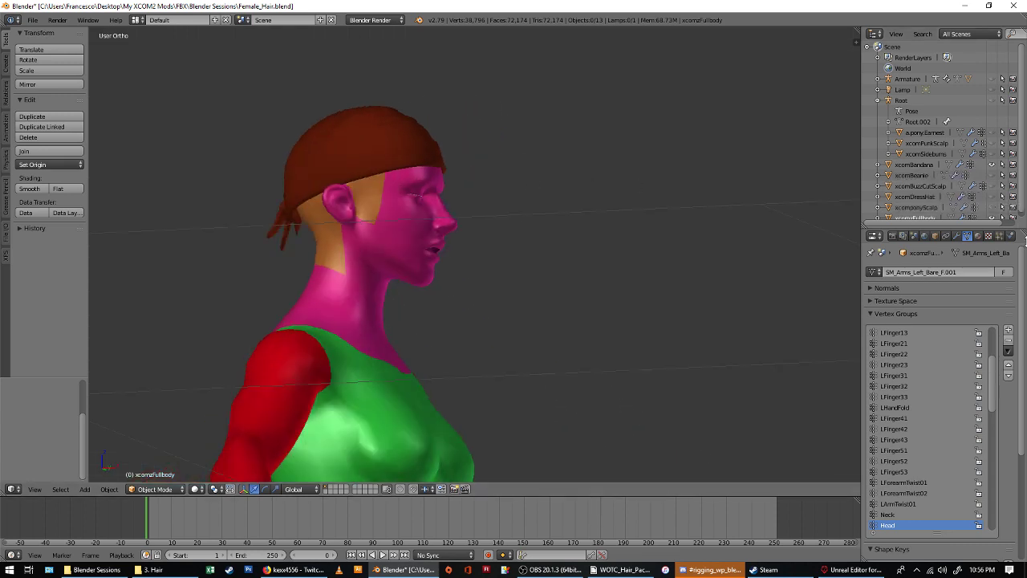
pyautogui.click(992, 164)
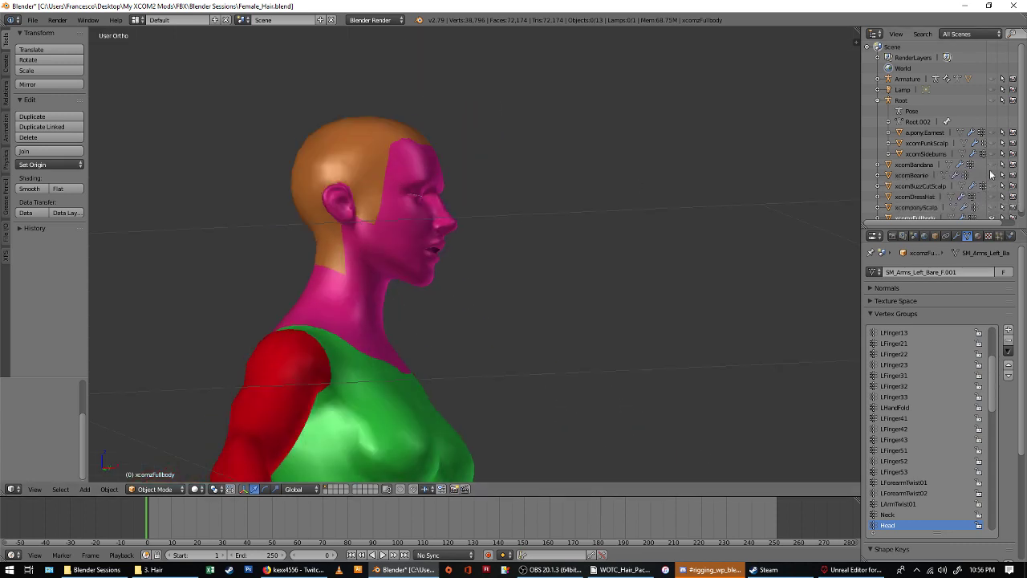
pyautogui.click(992, 175)
pyautogui.click(993, 176)
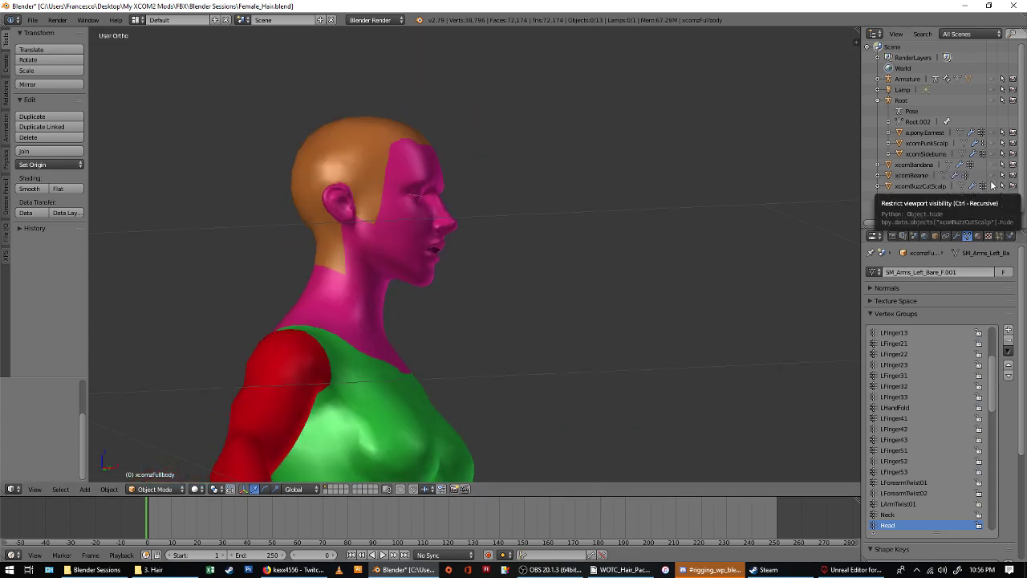
pyautogui.click(991, 197)
pyautogui.click(991, 197)
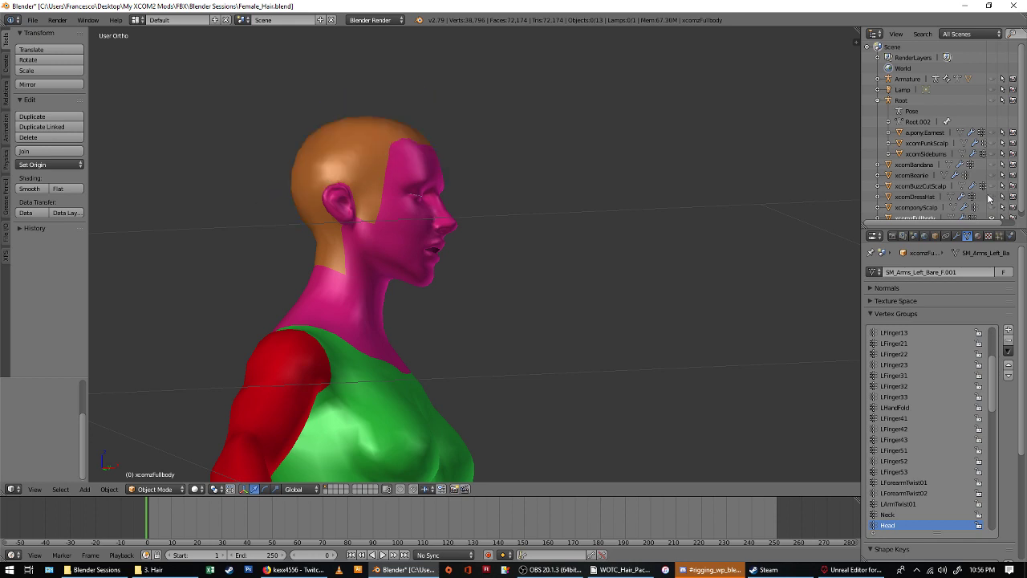
# Show and select xcomBuzzCutScalp, examine its hairline from the front, and hide it again.
pyautogui.click(991, 186)
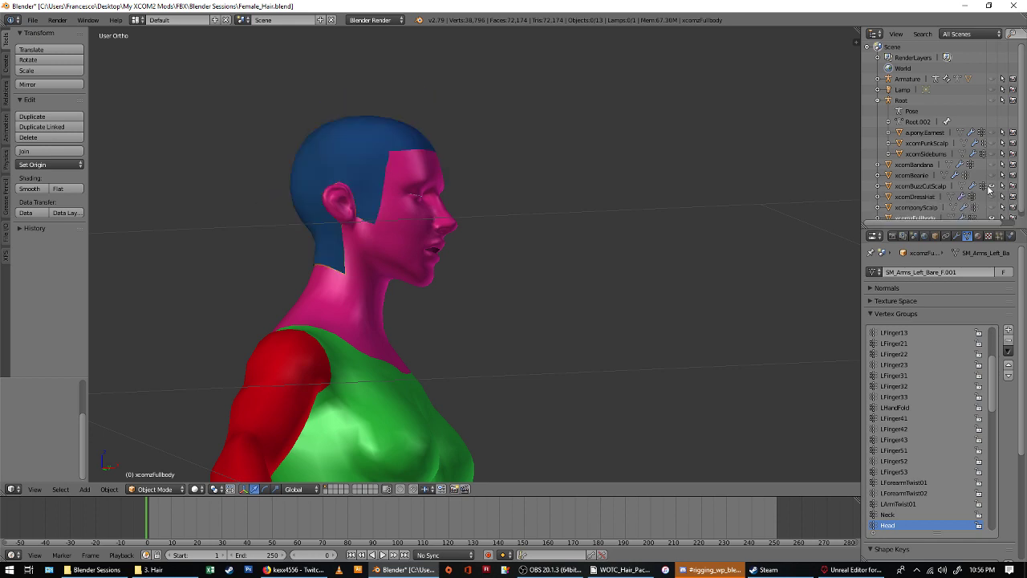
pyautogui.click(925, 189)
pyautogui.moveTo(428, 205); pyautogui.dragTo(297, 213, button='middle')
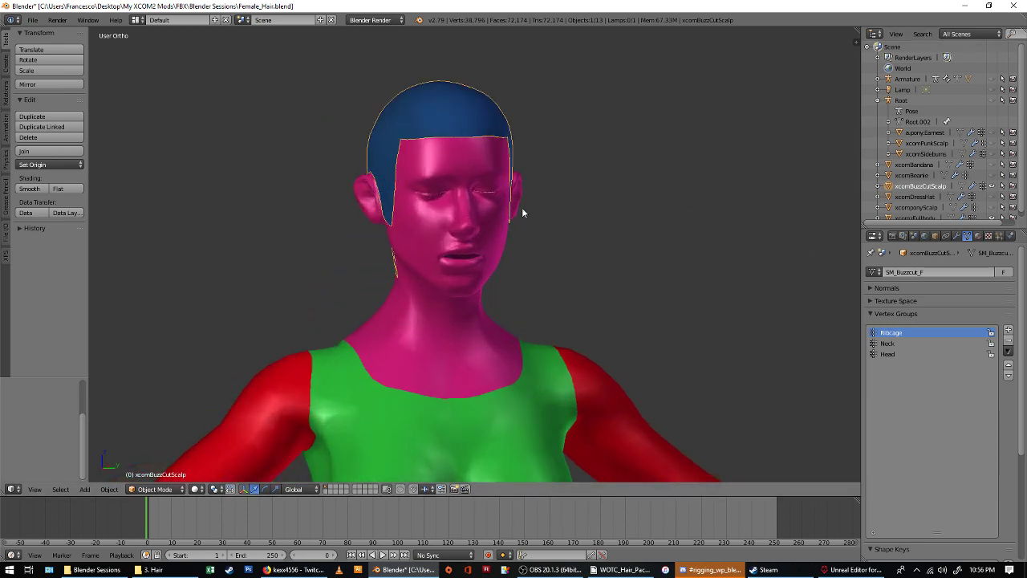
pyautogui.scroll(1, 470, 139)
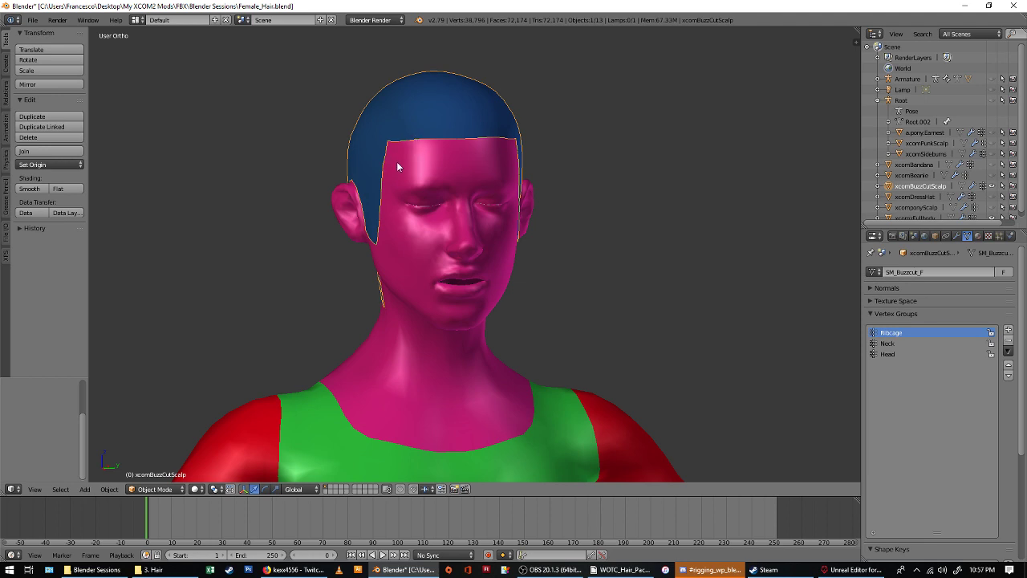
pyautogui.click(995, 188)
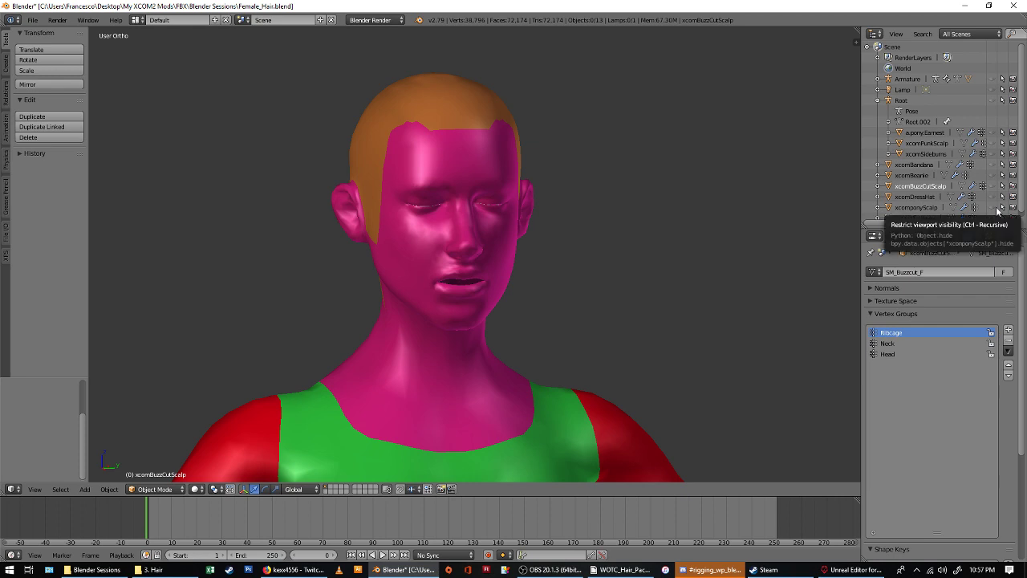
# Show and select xcomponyScalp, examine its coverage of the head from the side in shaded and wireframe display, and hide it again.
pyautogui.click(993, 207)
pyautogui.moveTo(459, 120); pyautogui.dragTo(480, 129, button='middle')
pyautogui.rightClick(414, 100)
pyautogui.scroll(3, 486, 119)
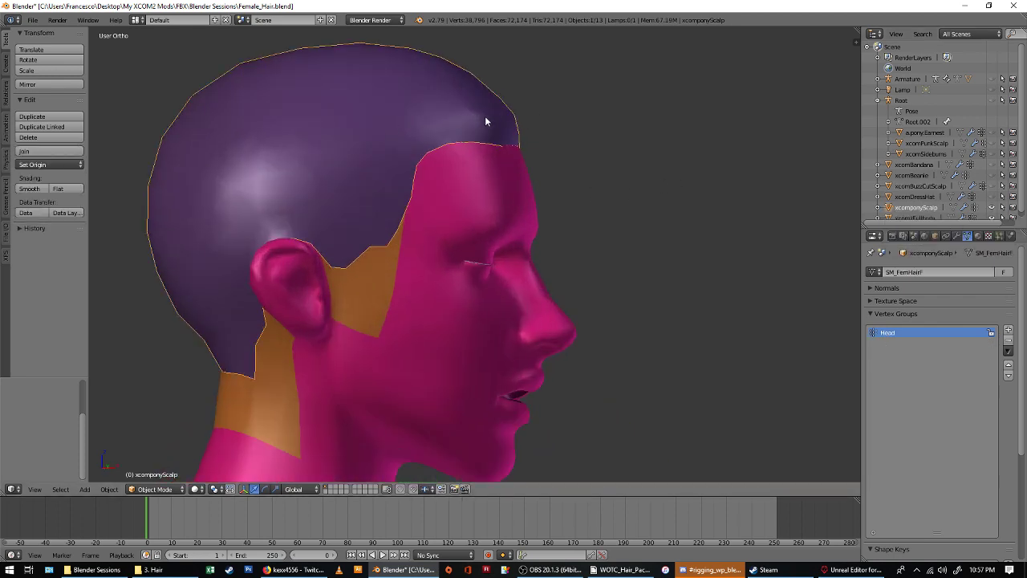
pyautogui.press('z')
pyautogui.scroll(-2, 506, 124)
pyautogui.press('z')
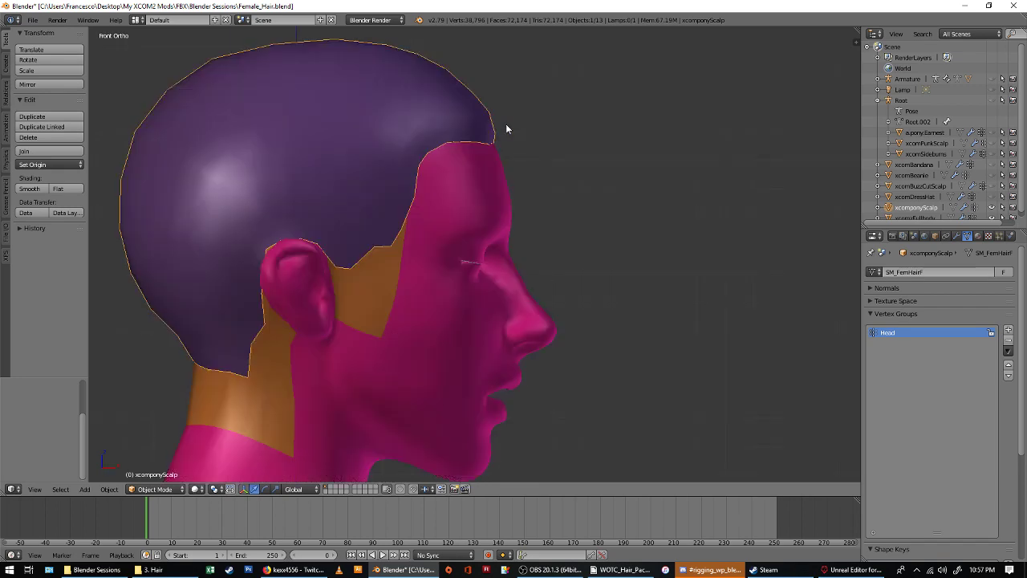
pyautogui.press('KP_1')
pyautogui.scroll(-3, 505, 123)
pyautogui.scroll(-1, 967, 210)
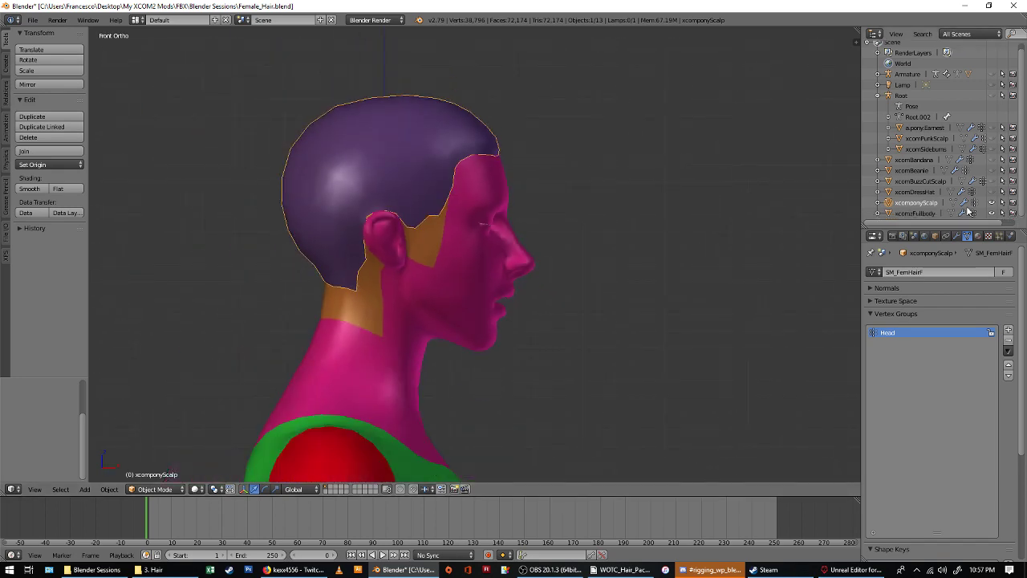
pyautogui.click(992, 203)
pyautogui.click(992, 214)
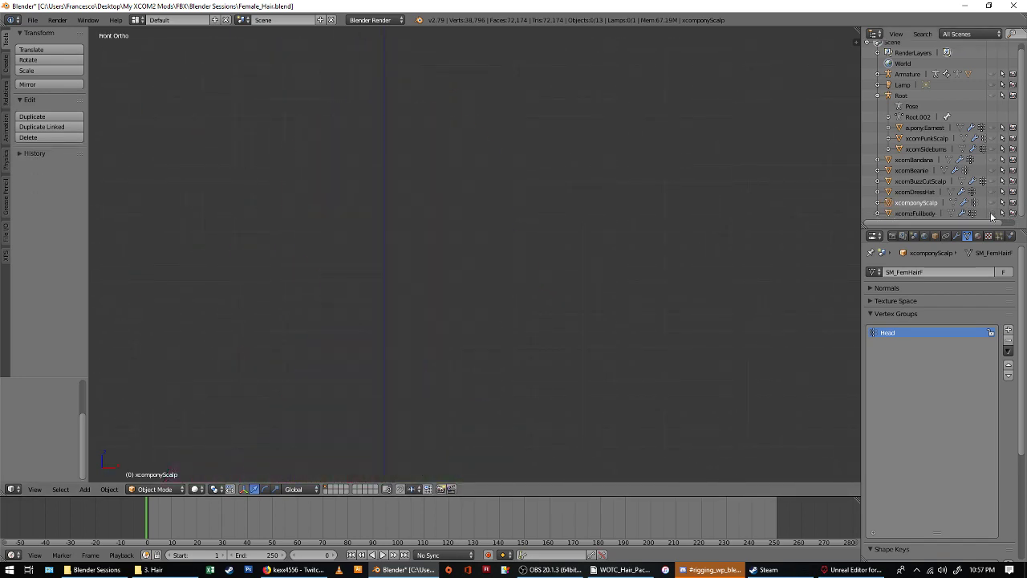
pyautogui.click(993, 214)
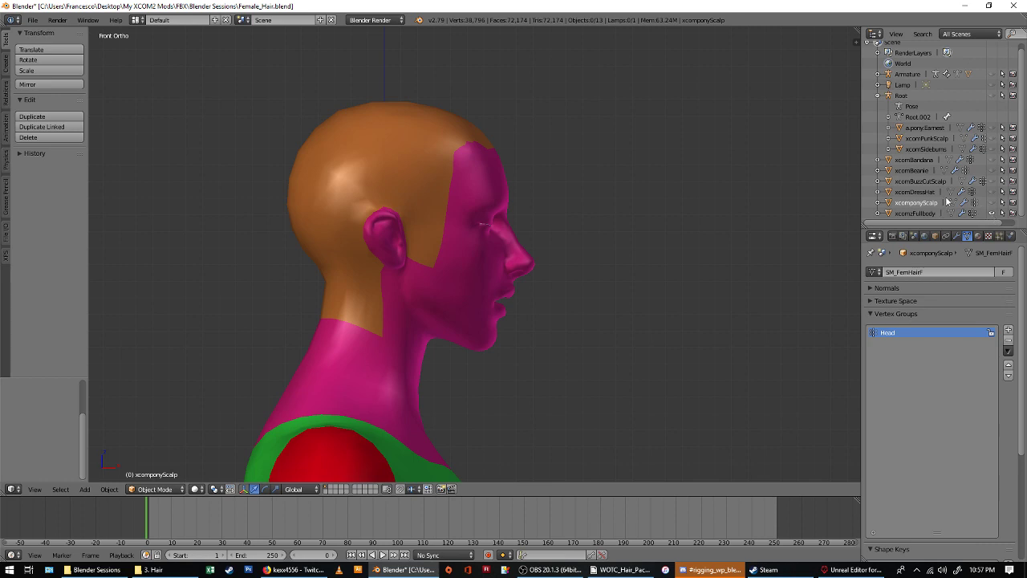
# Unhide the Armature and its 25_hair_0.5_0_0.009 mesh, and select both with the Armature active.
pyautogui.click(992, 74)
pyautogui.click(879, 75)
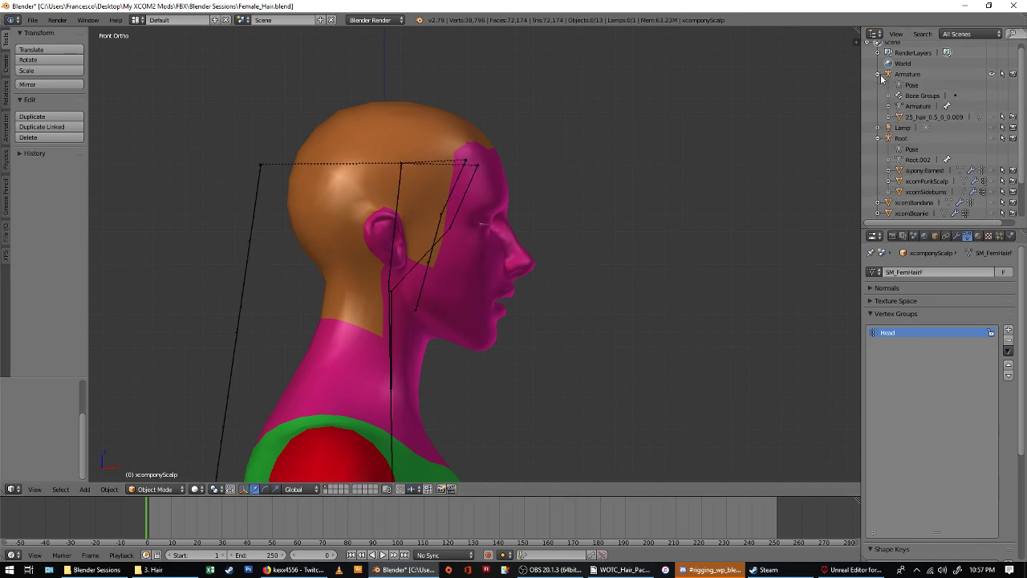
pyautogui.click(992, 117)
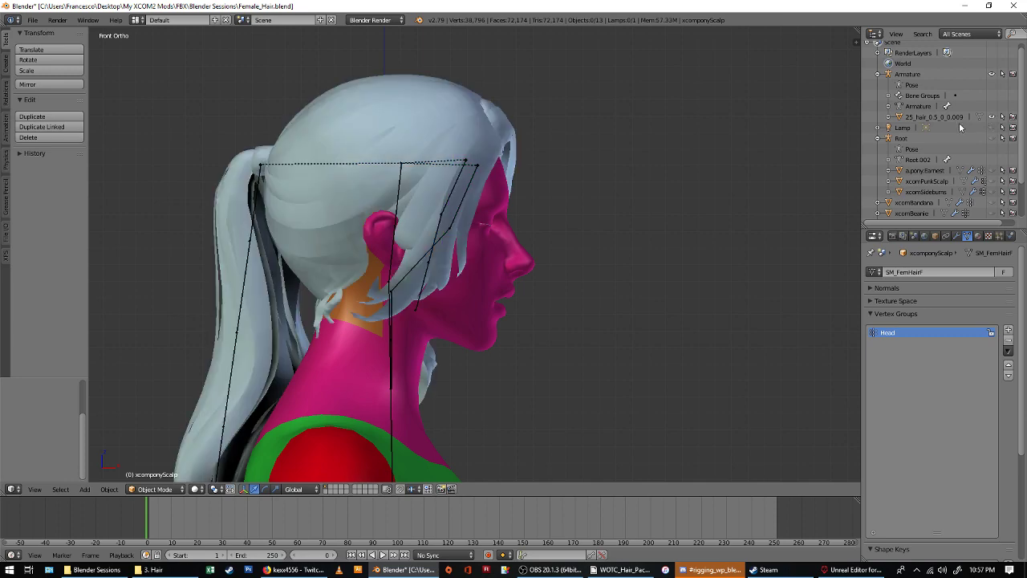
pyautogui.click(935, 117)
pyautogui.keyDown('ctrl'); pyautogui.click(908, 74); pyautogui.keyUp('ctrl')
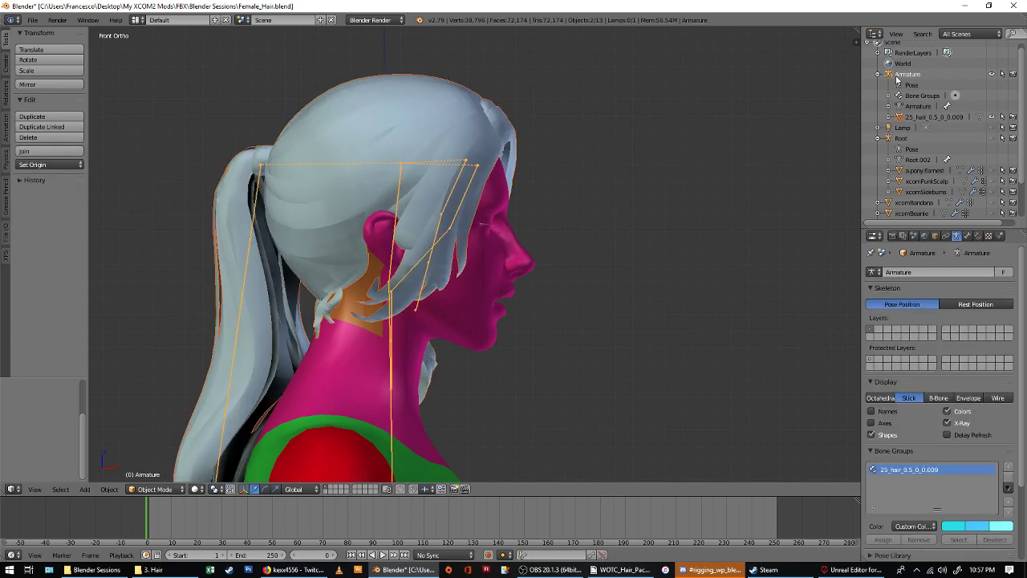
# Examine how the ponytail hair and its armature bones sit on the head from the front and side, in wireframe and shaded display.
pyautogui.press('z')
pyautogui.press('KP_3')
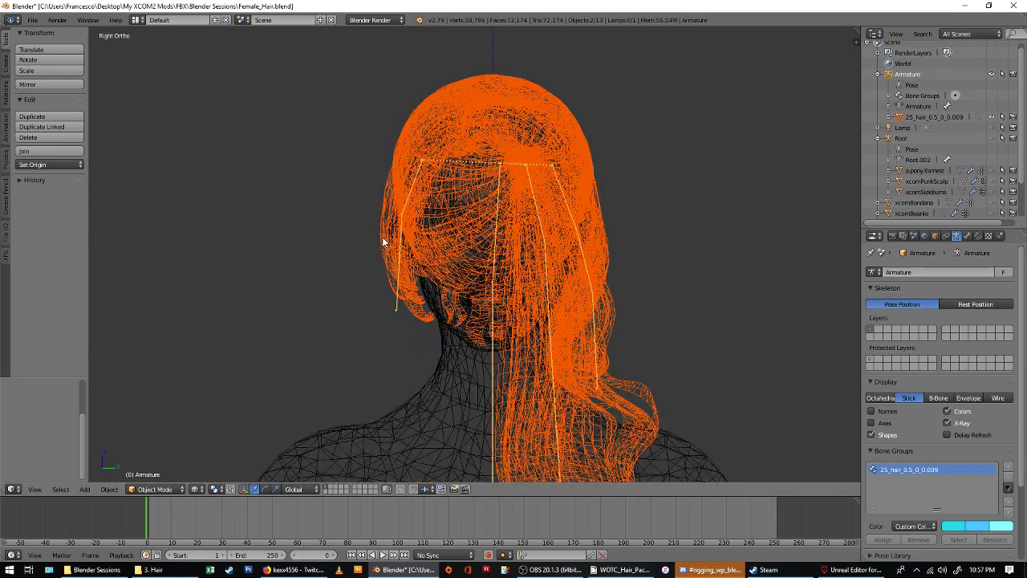
pyautogui.press('z')
pyautogui.moveTo(509, 205); pyautogui.dragTo(539, 186, button='middle')
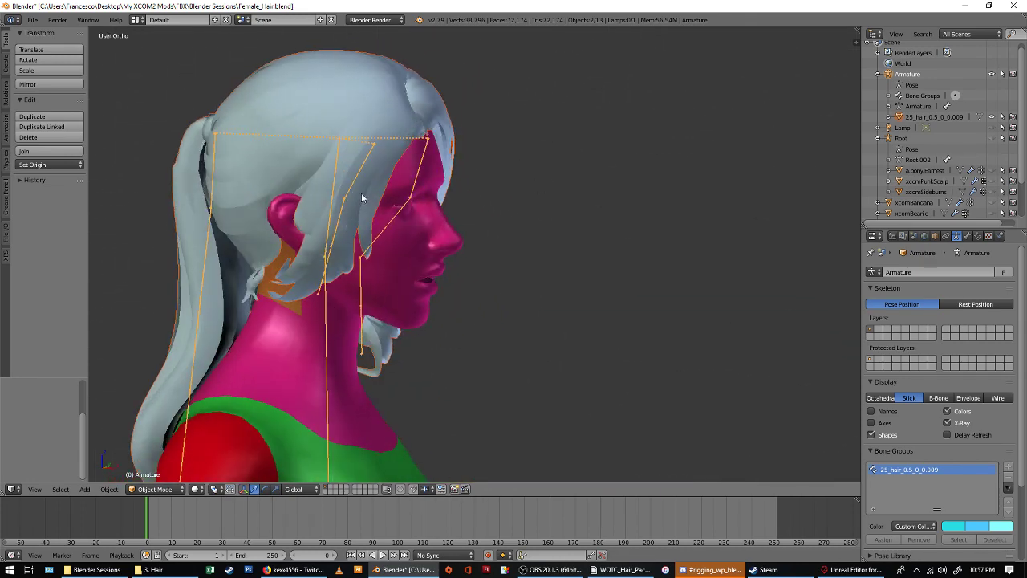
pyautogui.press('KP_4')
pyautogui.press('KP_4')
pyautogui.press('KP_4')
pyautogui.press('KP_1')
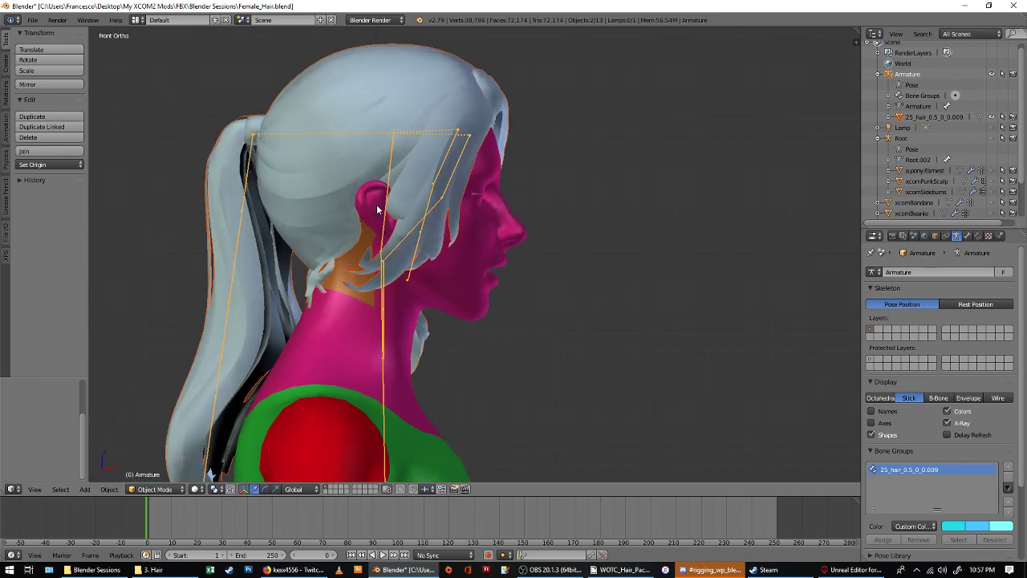
# Try rotating the hair tail a bone in Pose Mode to test the ponytail's deformation, cancel the rotation and return to Object Mode.
pyautogui.click(157, 489)
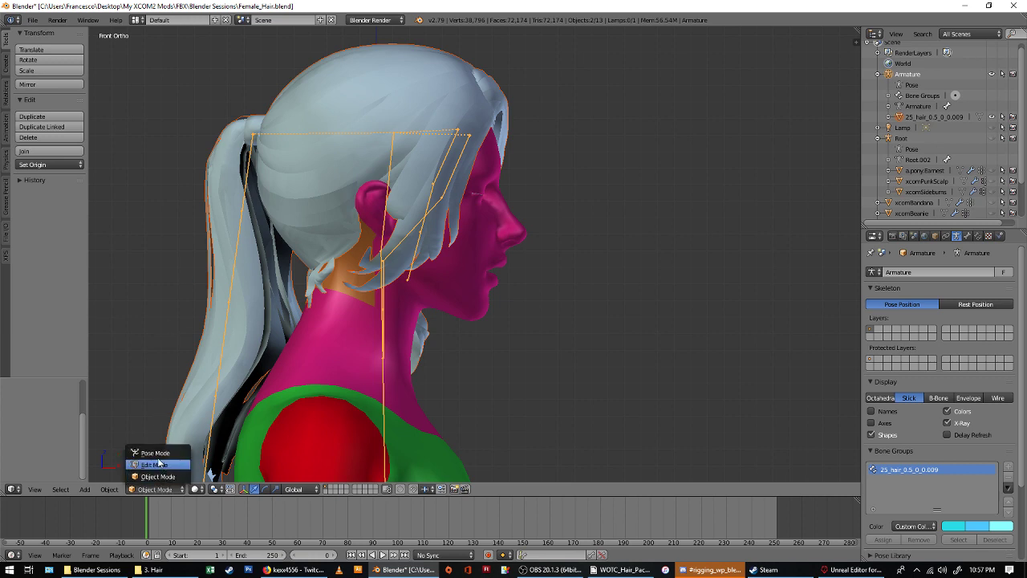
pyautogui.click(161, 454)
pyautogui.keyDown('shift'); pyautogui.moveTo(236, 248); pyautogui.dragTo(385, 211, button='middle'); pyautogui.keyUp('shift')
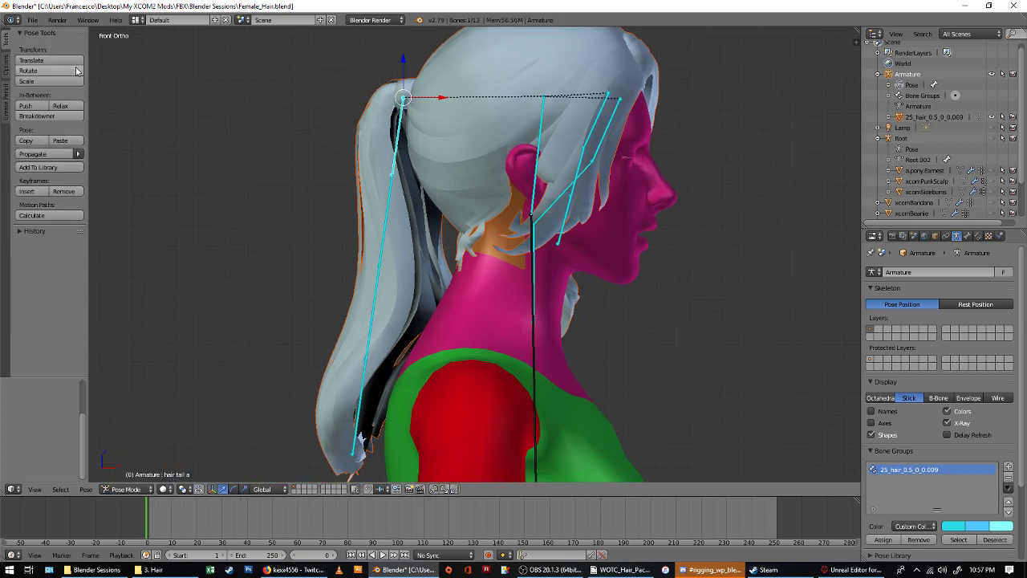
pyautogui.click(50, 71)
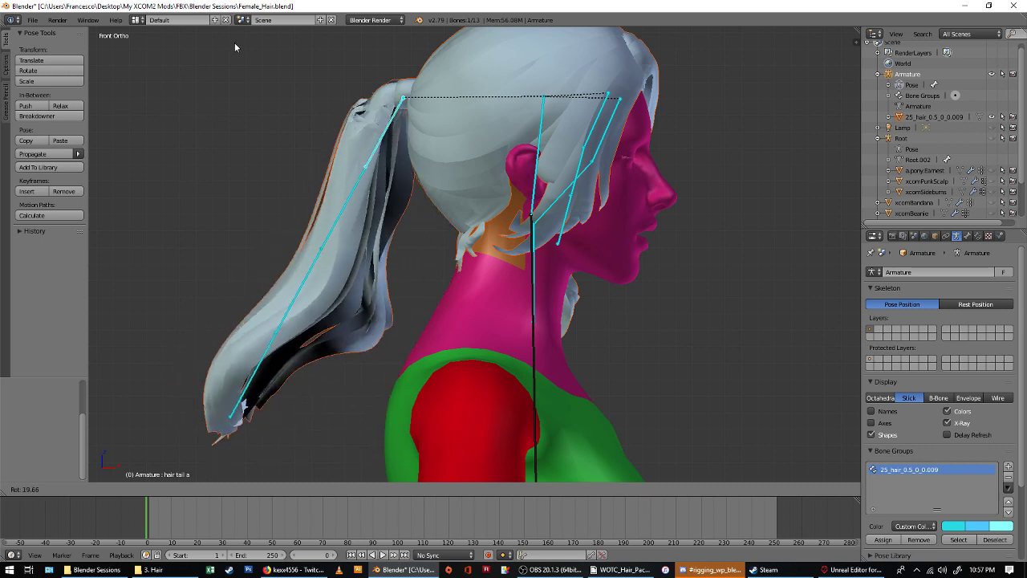
pyautogui.press('Escape')
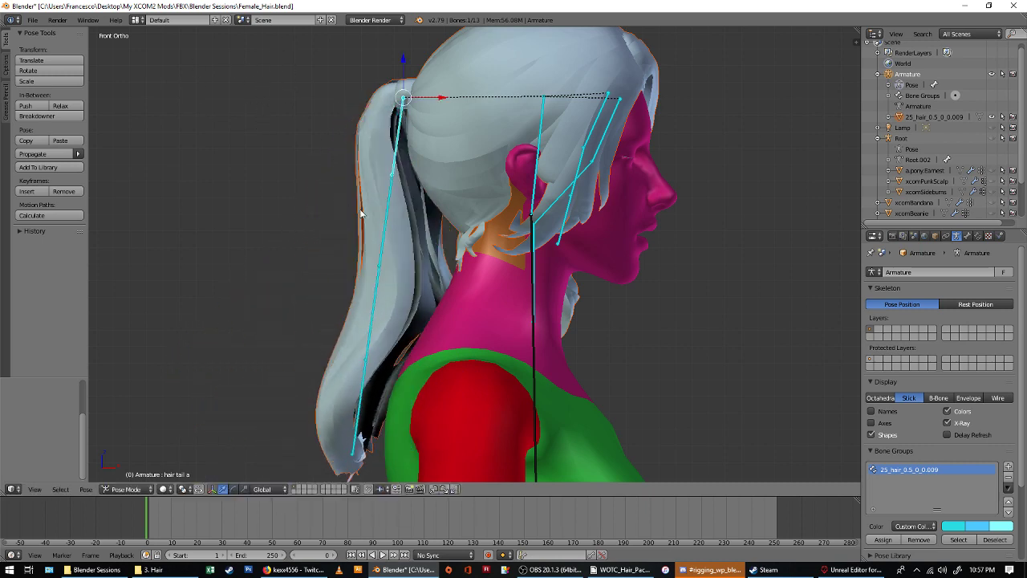
pyautogui.click(148, 489)
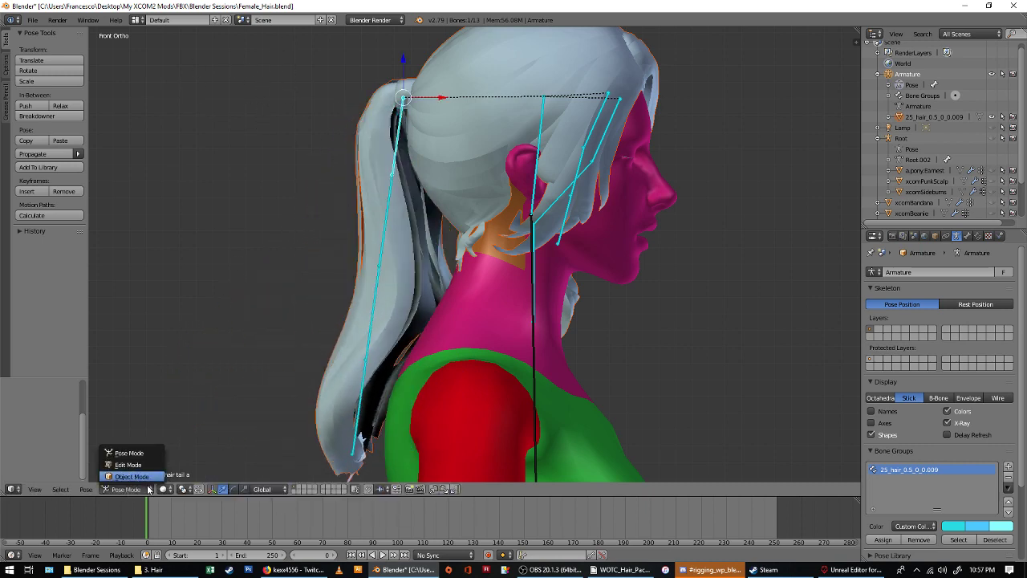
pyautogui.click(131, 477)
# Hide the 25_hair_0.5_0_0.009 mesh and its Armature so only the reference head and body are shown.
pyautogui.moveTo(381, 323); pyautogui.dragTo(382, 328, button='middle')
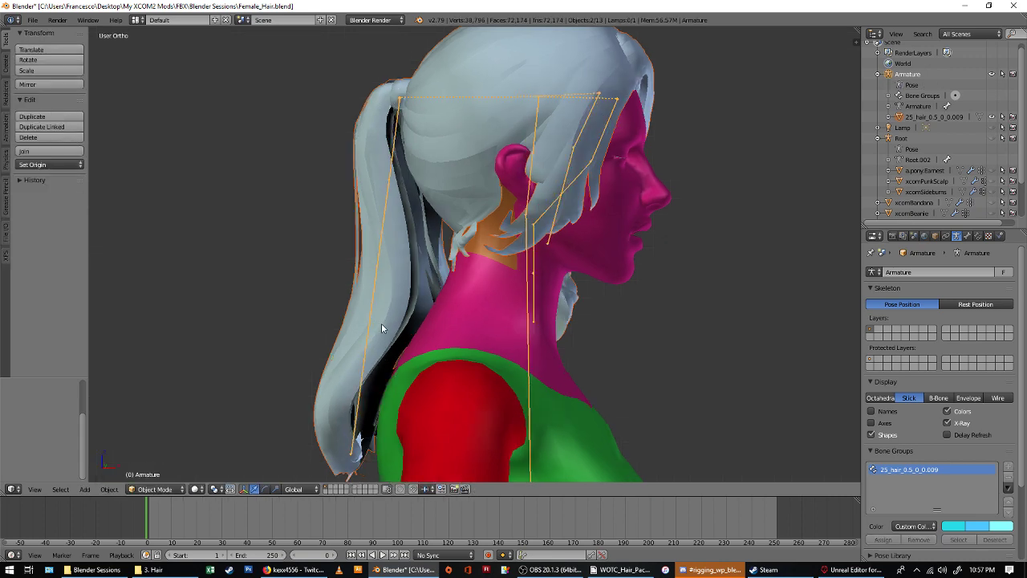
pyautogui.press('KP_3')
pyautogui.scroll(-3, 493, 268)
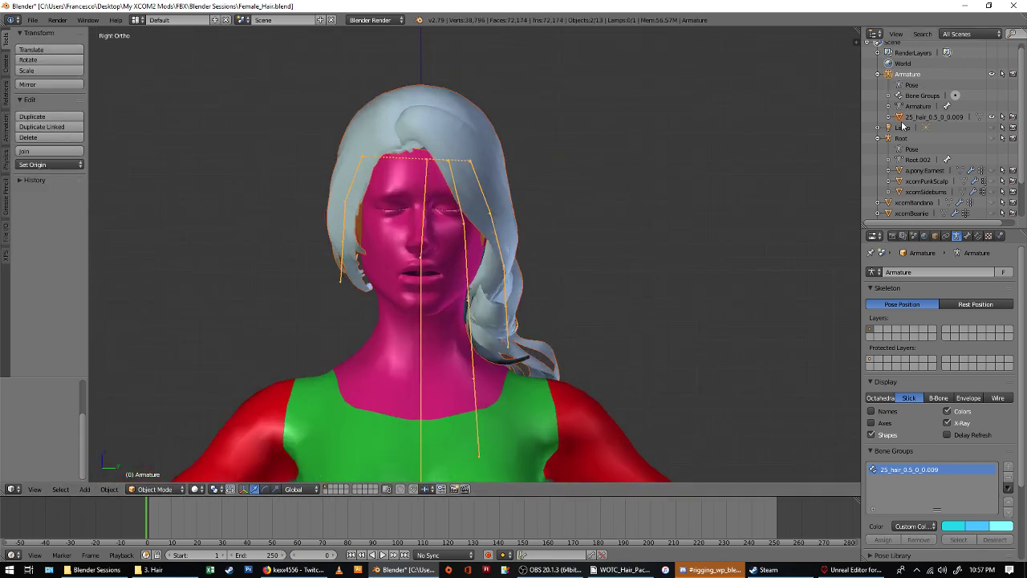
pyautogui.click(993, 118)
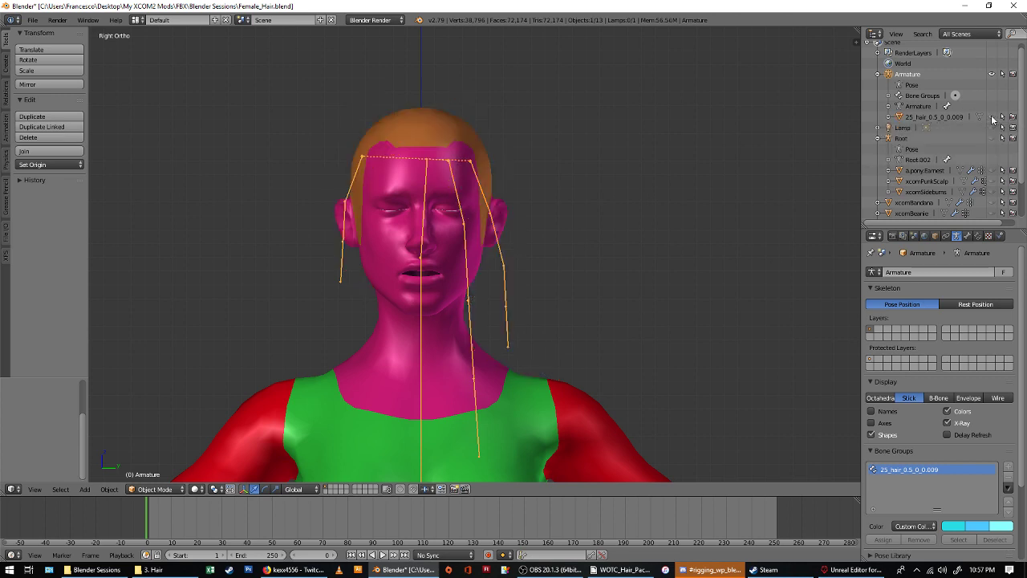
pyautogui.click(992, 73)
pyautogui.scroll(1, 984, 98)
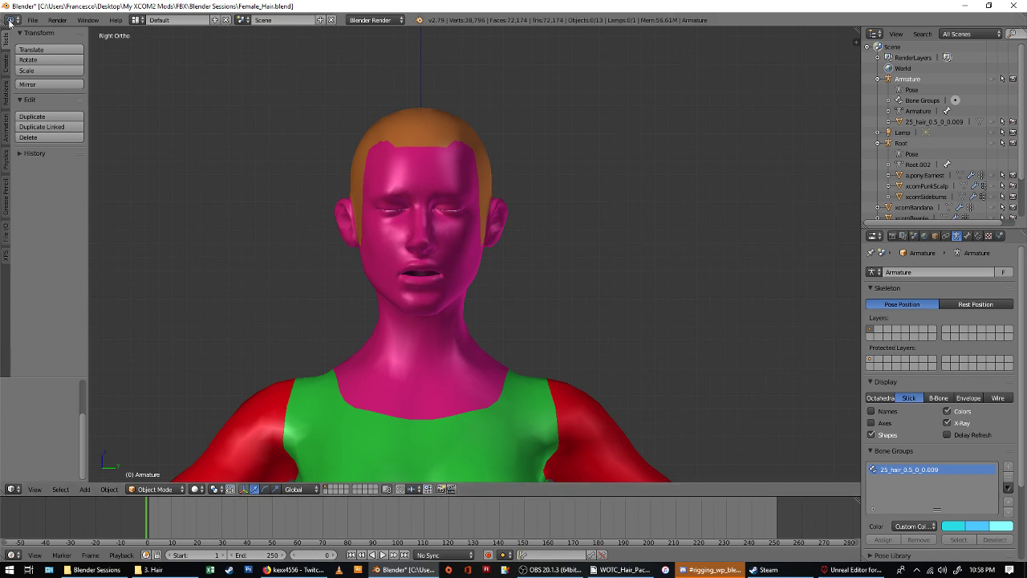
# Import SM_CleanDreadPonytail_F.FBX from the Original Hair folder under Originals as an FBX.
pyautogui.click(32, 19)
pyautogui.moveTo(120, 234)
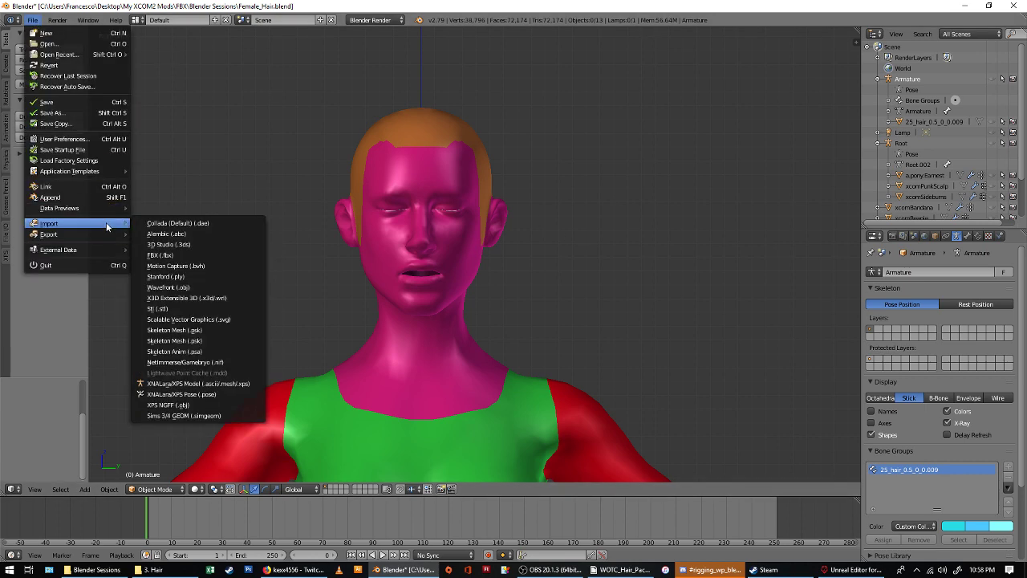
pyautogui.click(179, 263)
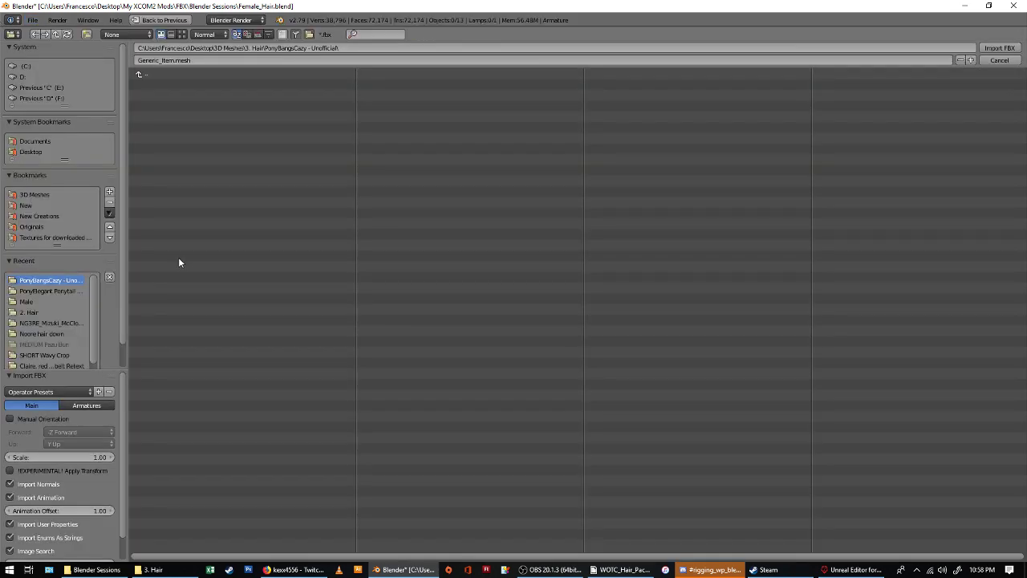
pyautogui.click(43, 229)
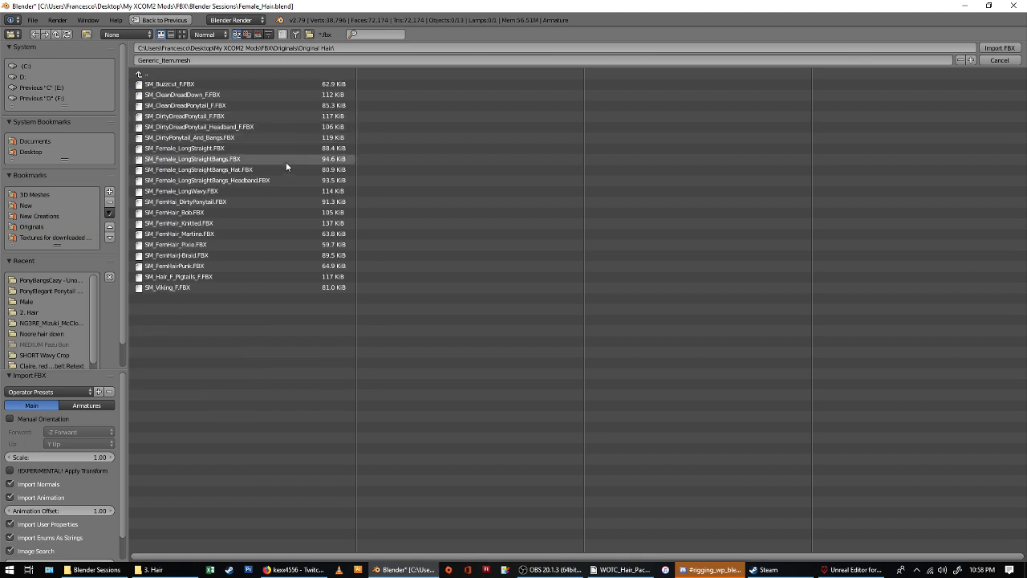
pyautogui.click(249, 103)
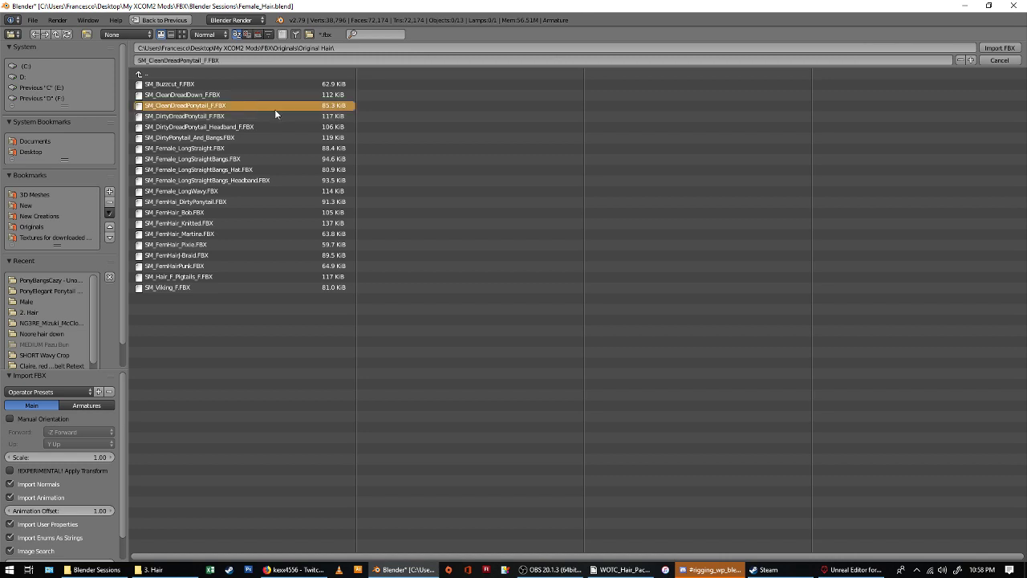
pyautogui.press('Return')
# Examine the imported dread ponytail and the bones along its tail from the side of the head.
pyautogui.moveTo(378, 141); pyautogui.dragTo(337, 167, button='middle')
pyautogui.scroll(4, 365, 172)
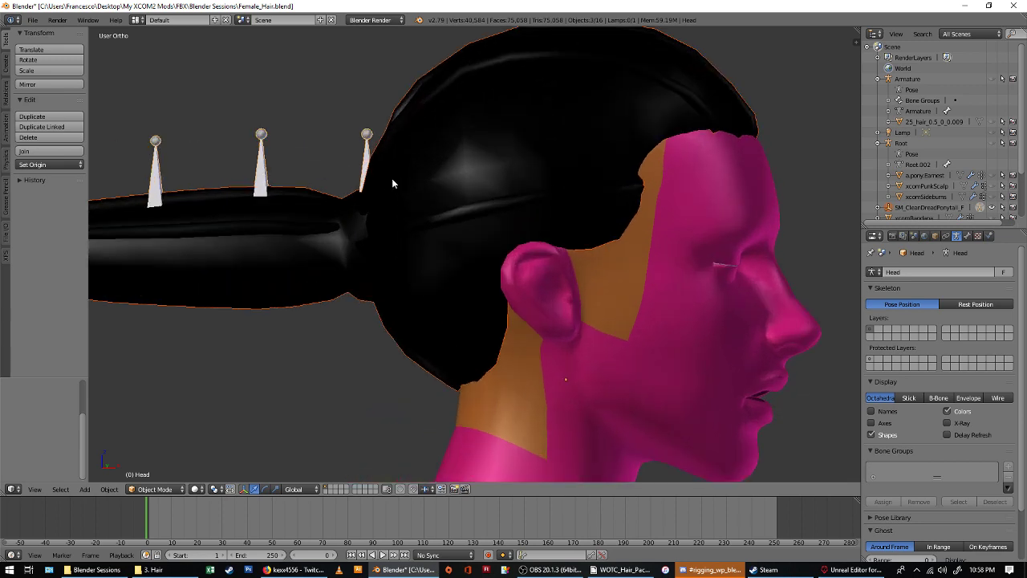
pyautogui.scroll(-1, 392, 184)
pyautogui.press('KP_1')
pyautogui.scroll(-2, 363, 180)
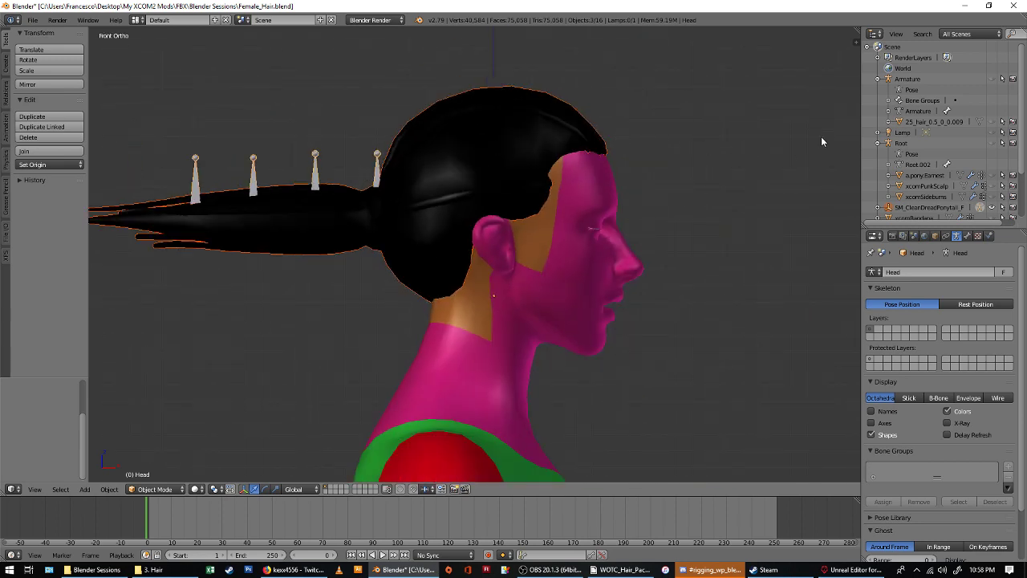
# Expand the SM_CleanDreadPonytail_F hierarchy, select its Head armature and examine the bone placement in wireframe display.
pyautogui.scroll(-2, 899, 165)
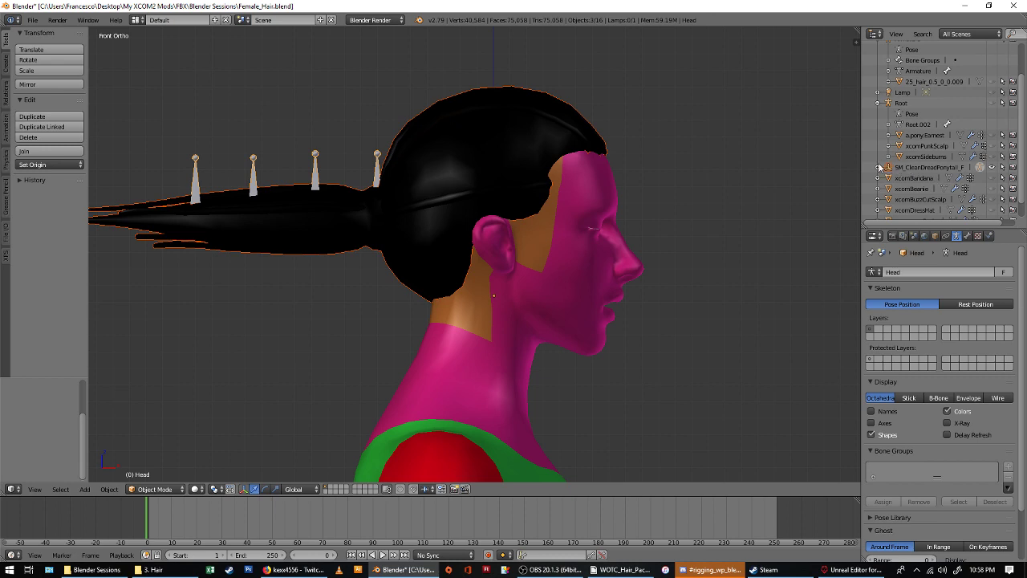
pyautogui.click(878, 167)
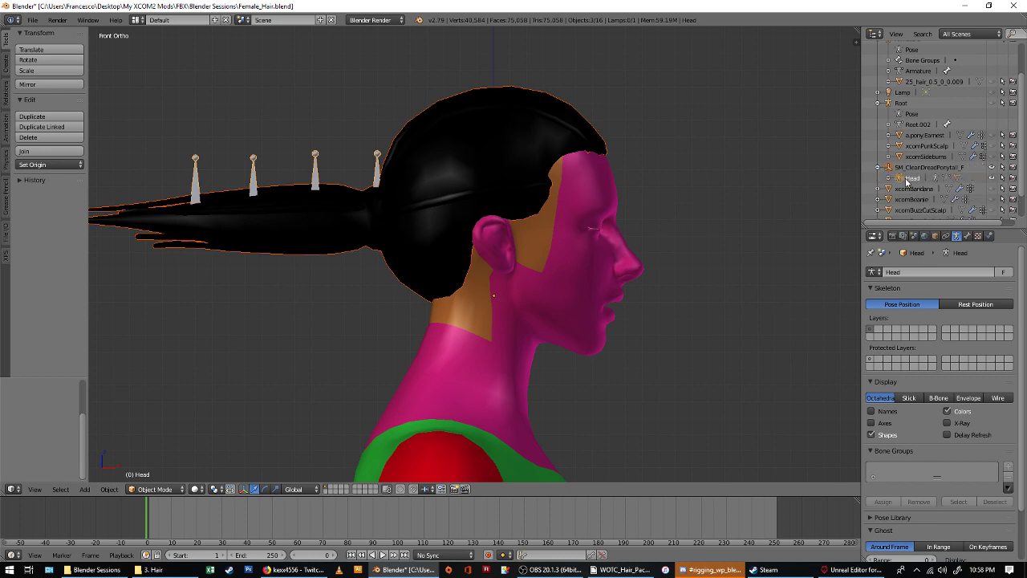
pyautogui.click(889, 178)
pyautogui.click(915, 177)
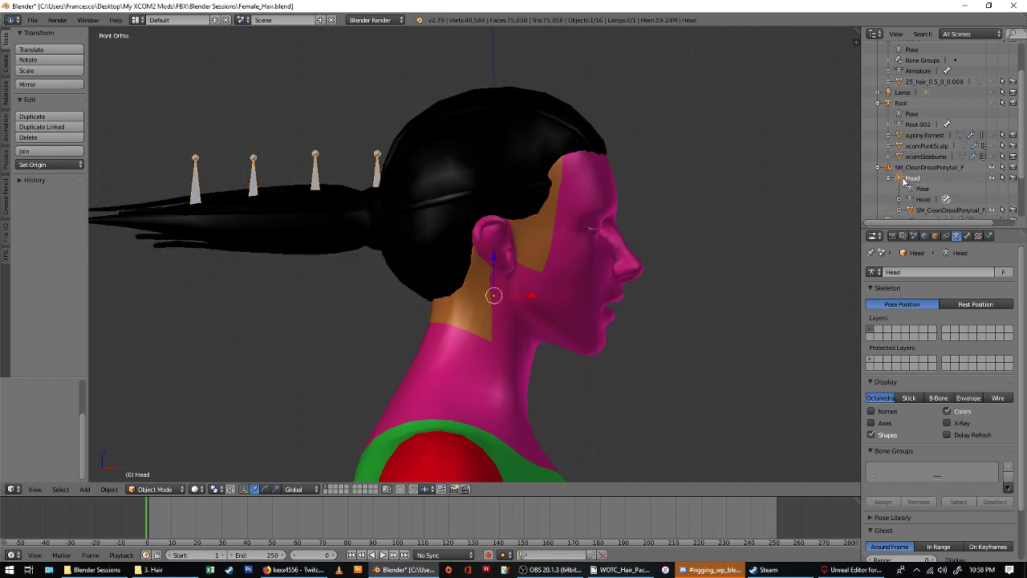
pyautogui.press('z')
pyautogui.scroll(-2, 562, 215)
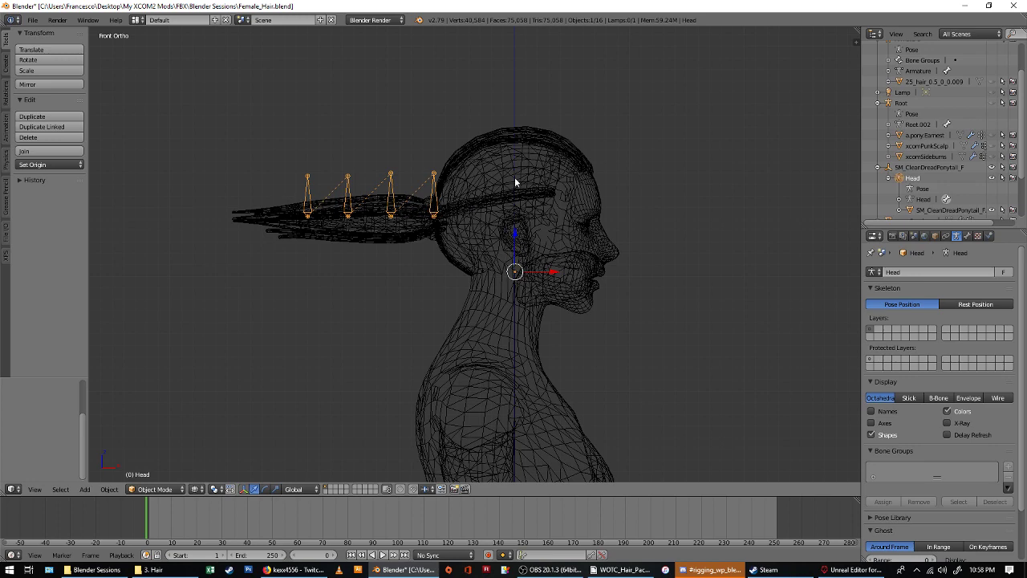
pyautogui.scroll(-5, 515, 182)
pyautogui.scroll(5, 522, 325)
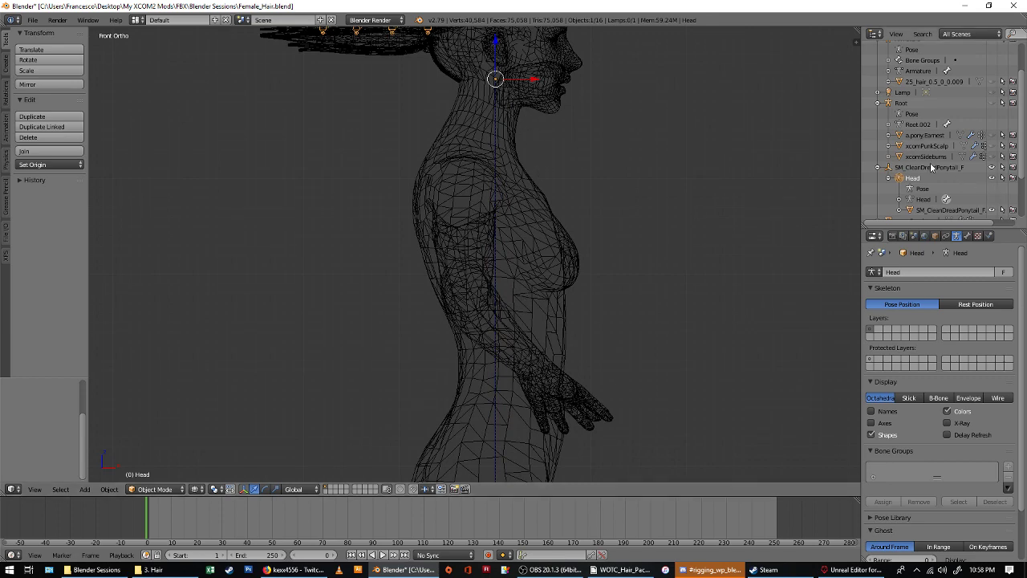
pyautogui.scroll(-3, 456, 361)
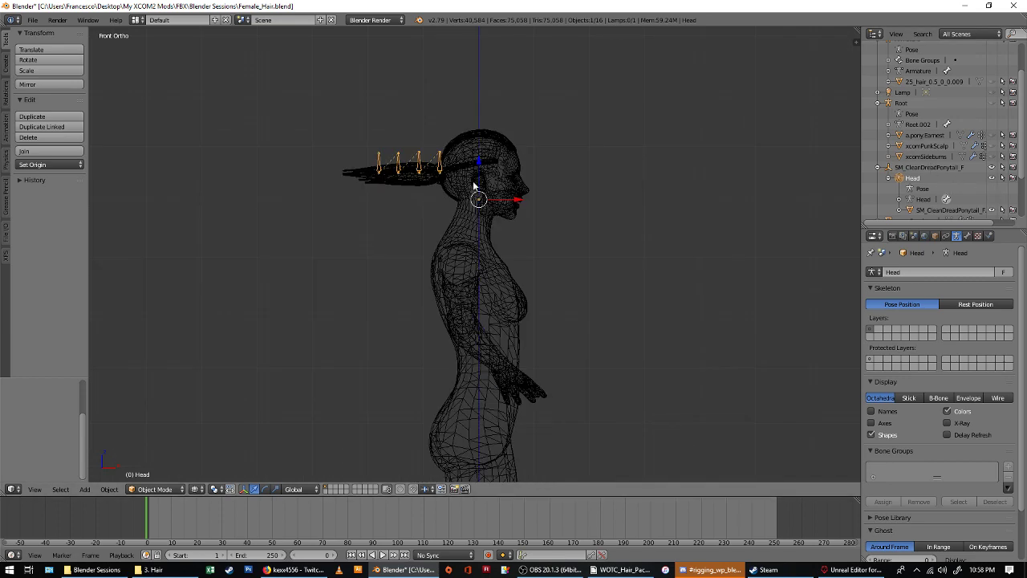
pyautogui.scroll(6, 476, 181)
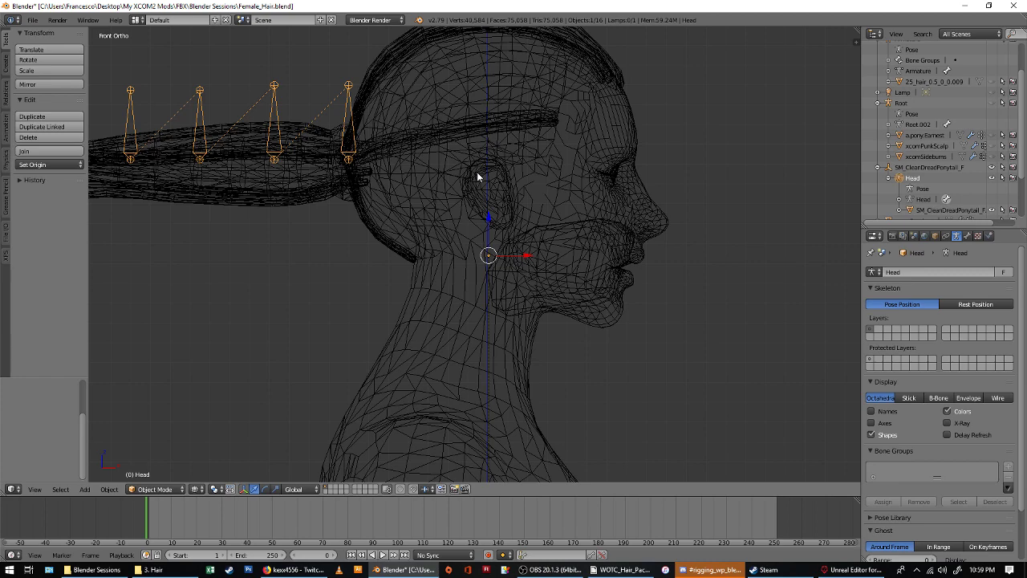
pyautogui.scroll(-1, 478, 175)
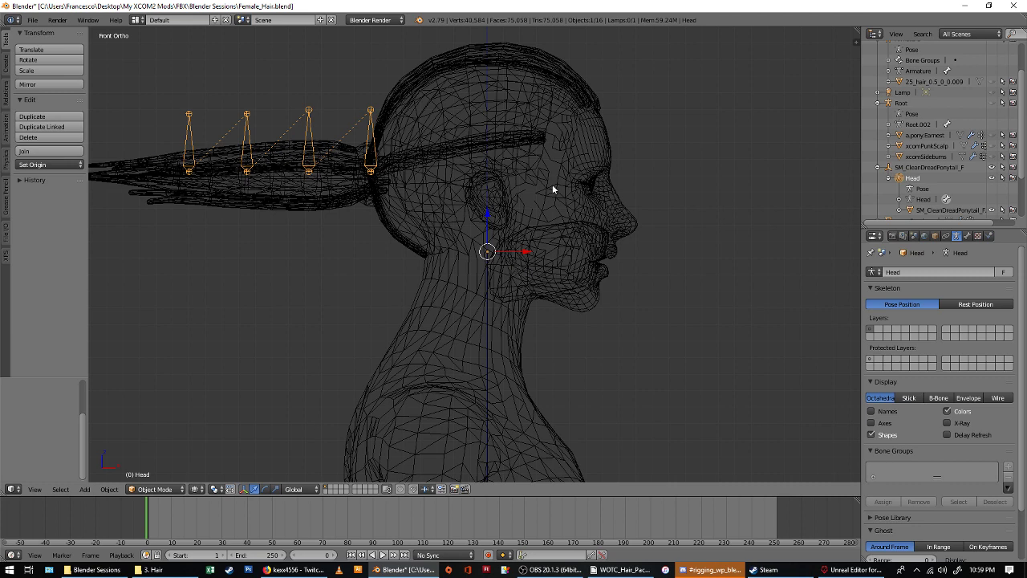
# Delete the imported SM_CleanDreadPonytail_F mesh together with its Head armature and parent empty.
pyautogui.click(937, 211)
pyautogui.keyDown('ctrl'); pyautogui.click(916, 179); pyautogui.keyUp('ctrl')
pyautogui.keyDown('ctrl'); pyautogui.click(910, 169); pyautogui.keyUp('ctrl')
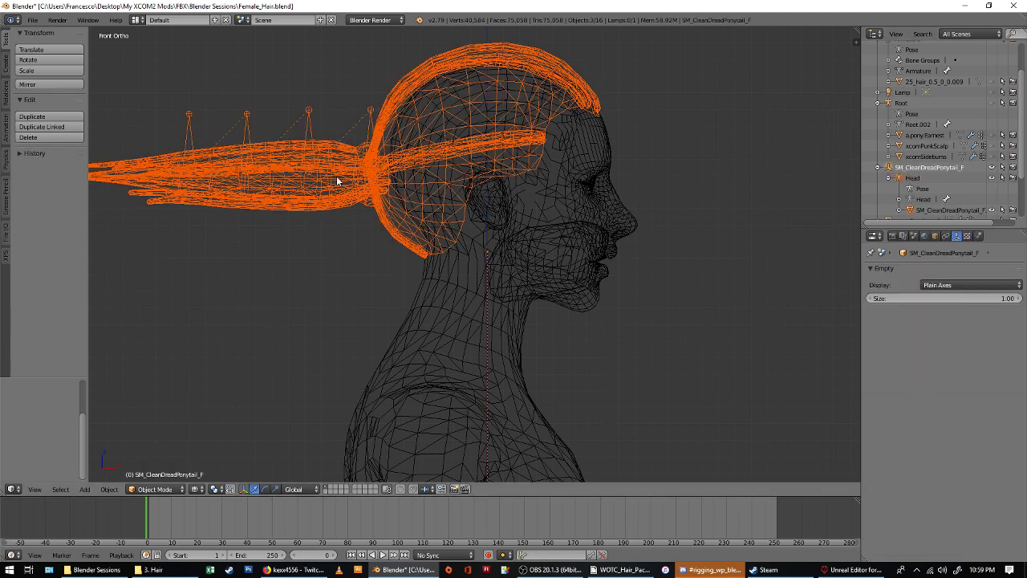
pyautogui.click(29, 138)
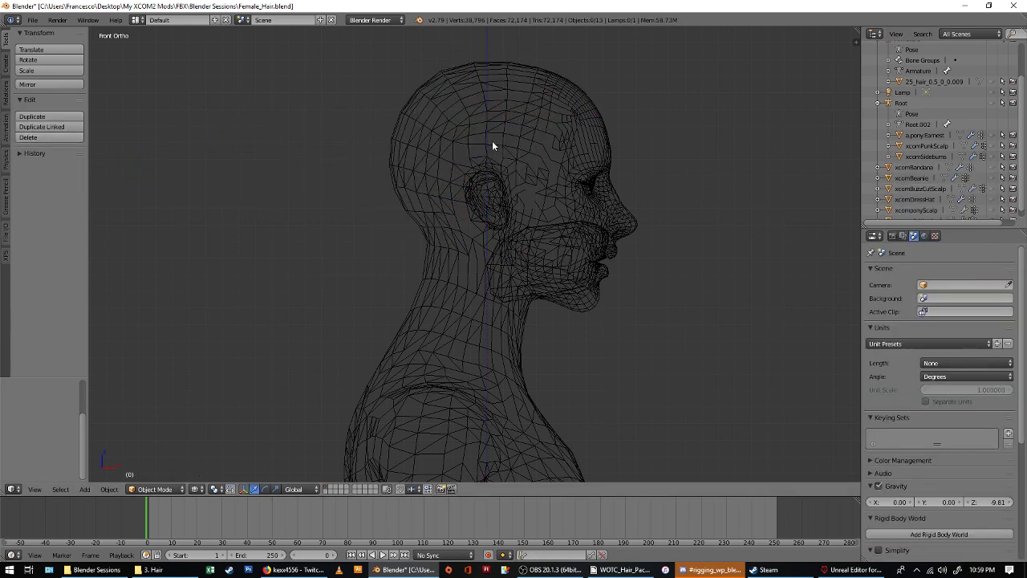
# Unhide and select the Root armature, and examine its named bones around the head in shaded and wireframe display.
pyautogui.click(993, 104)
pyautogui.click(902, 104)
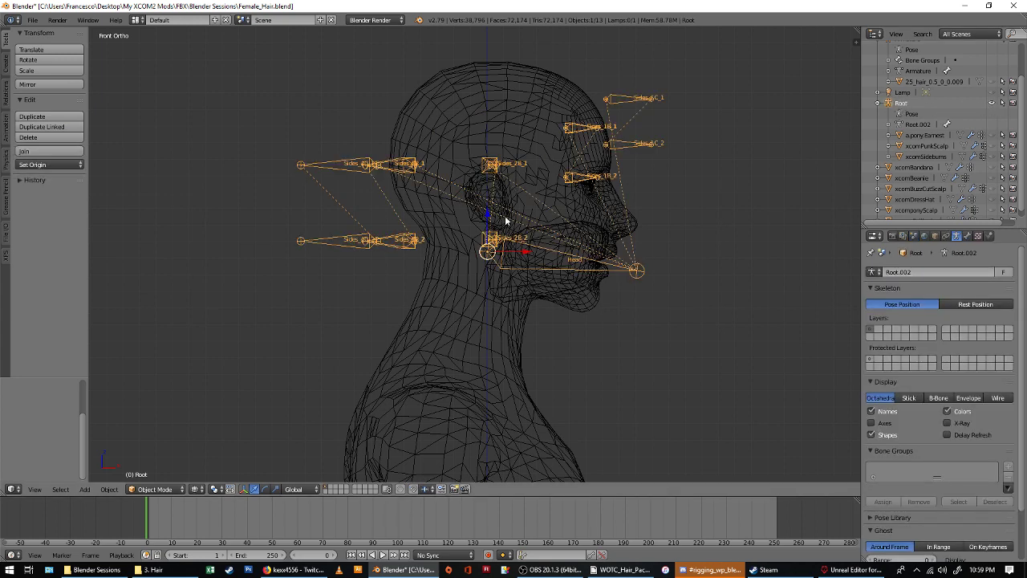
pyautogui.press('z')
pyautogui.moveTo(504, 205)
pyautogui.mouseDown(button='middle')
pyautogui.moveTo(639, 134)
pyautogui.moveTo(589, 134)
pyautogui.mouseUp(button='middle')
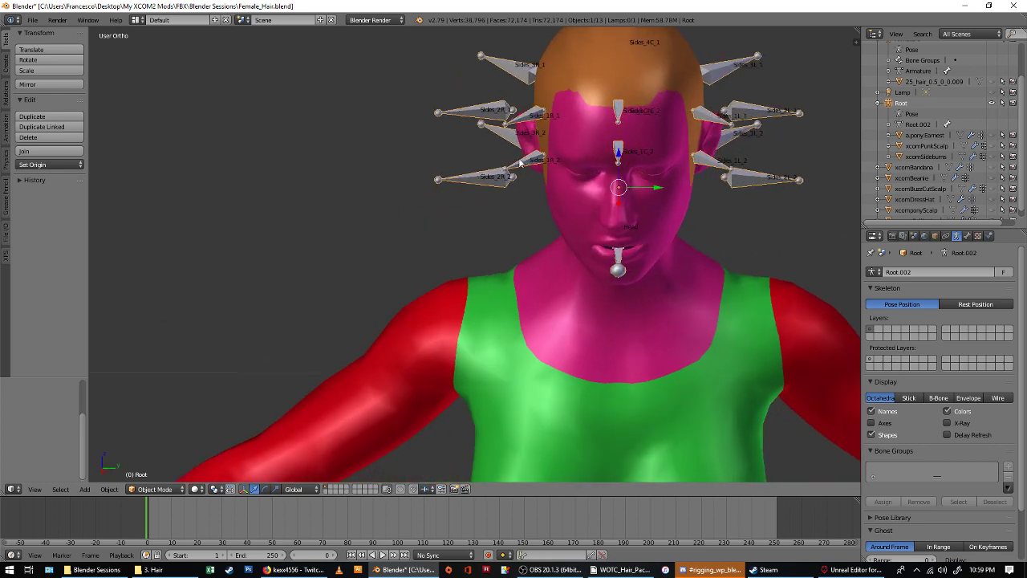
pyautogui.moveTo(564, 70); pyautogui.dragTo(733, 100, button='middle')
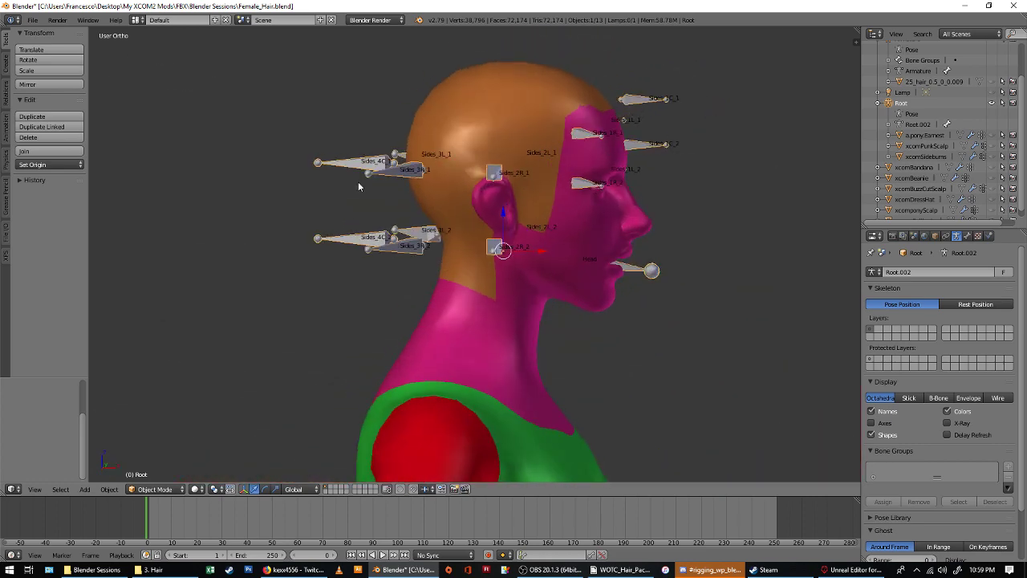
pyautogui.press('KP_1')
pyautogui.press('z')
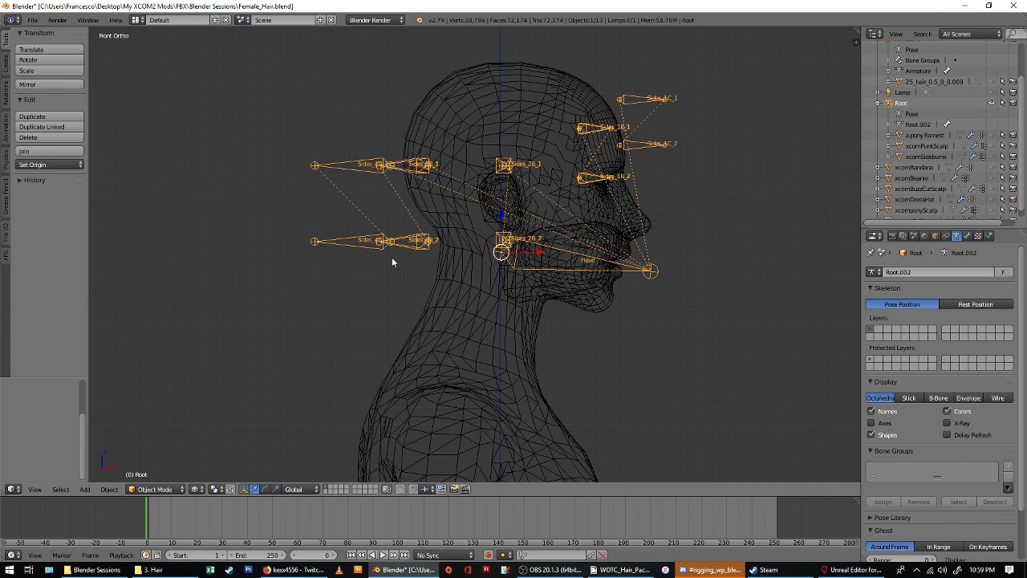
# Enter Edit Mode on the Root armature and select its Head bone.
pyautogui.moveTo(392, 262); pyautogui.dragTo(578, 257, button='middle')
pyautogui.scroll(2, 546, 263)
pyautogui.press('Tab')
pyautogui.rightClick(503, 243)
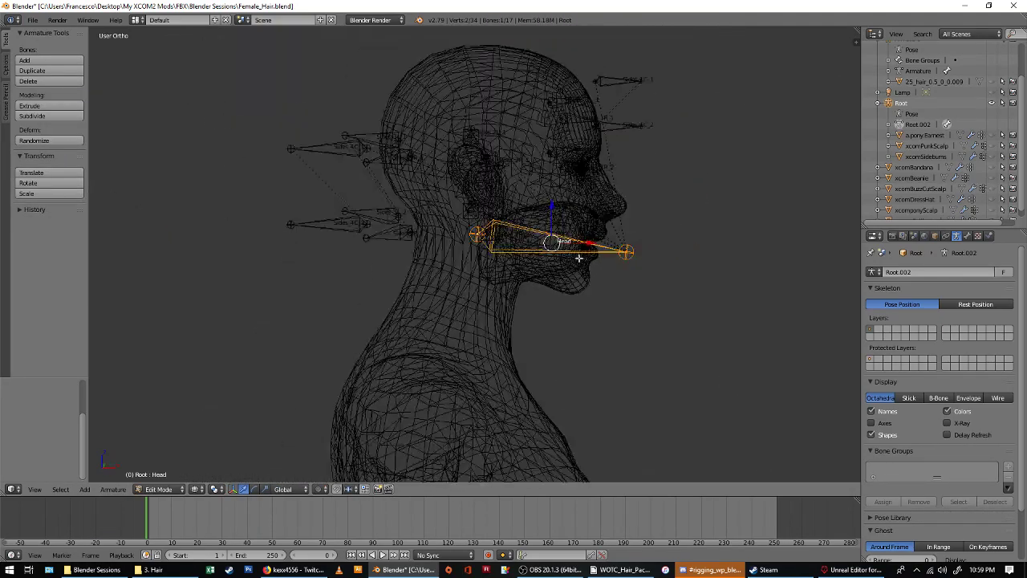
# In side view, select the rear bones Sides_4C_1 and Sides_4C_2 behind the head in turn, ending with Sides_4C_2.
pyautogui.press('KP_1')
pyautogui.scroll(-1, 574, 255)
pyautogui.scroll(1, 469, 240)
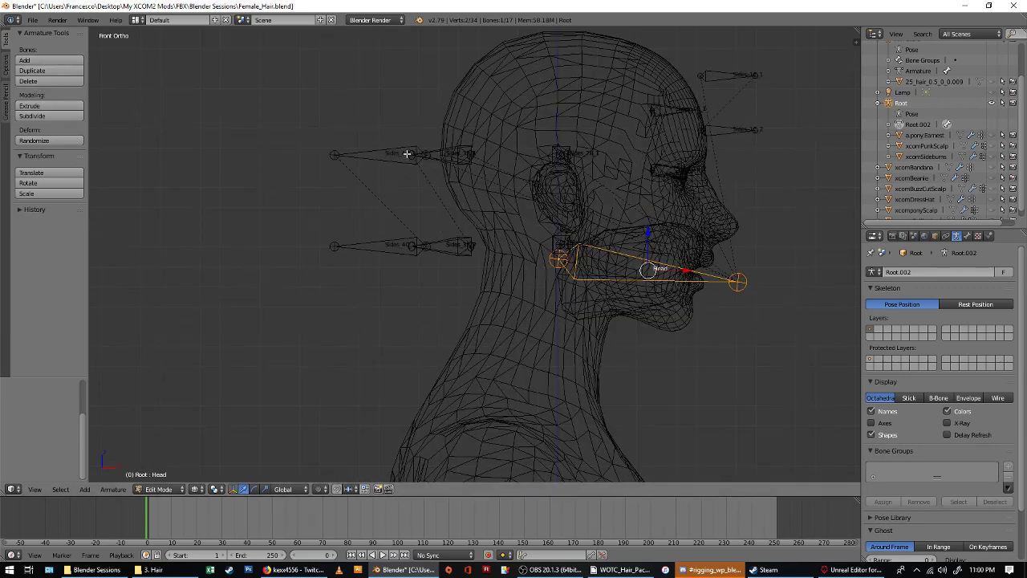
pyautogui.rightClick(377, 153)
pyautogui.rightClick(373, 248)
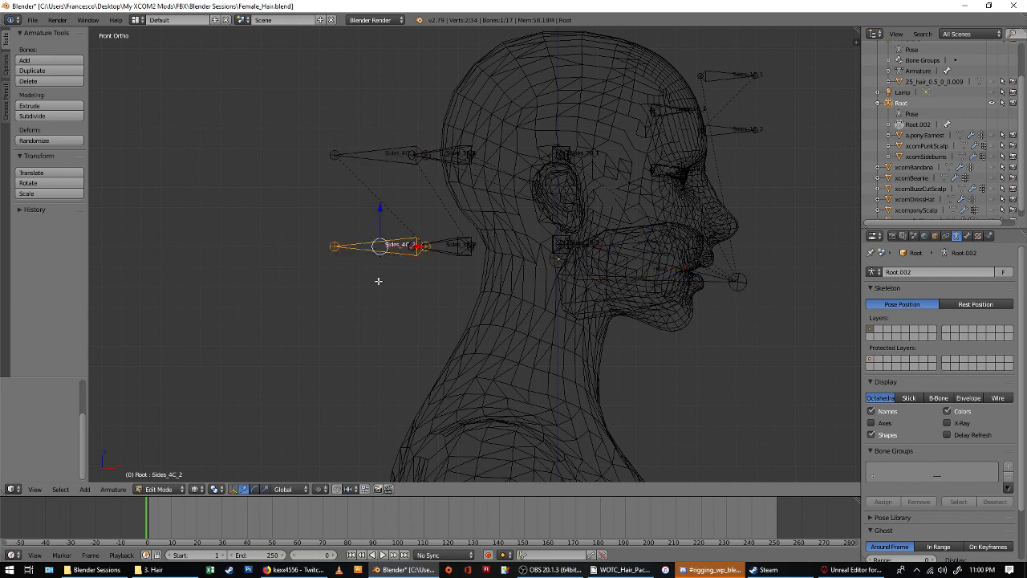
# Try to add a new bone to the Root armature and look for it around the head in Edit and Object Mode.
pyautogui.moveTo(470, 203); pyautogui.dragTo(493, 230, button='middle')
pyautogui.scroll(2, 390, 257)
pyautogui.scroll(-4, 381, 226)
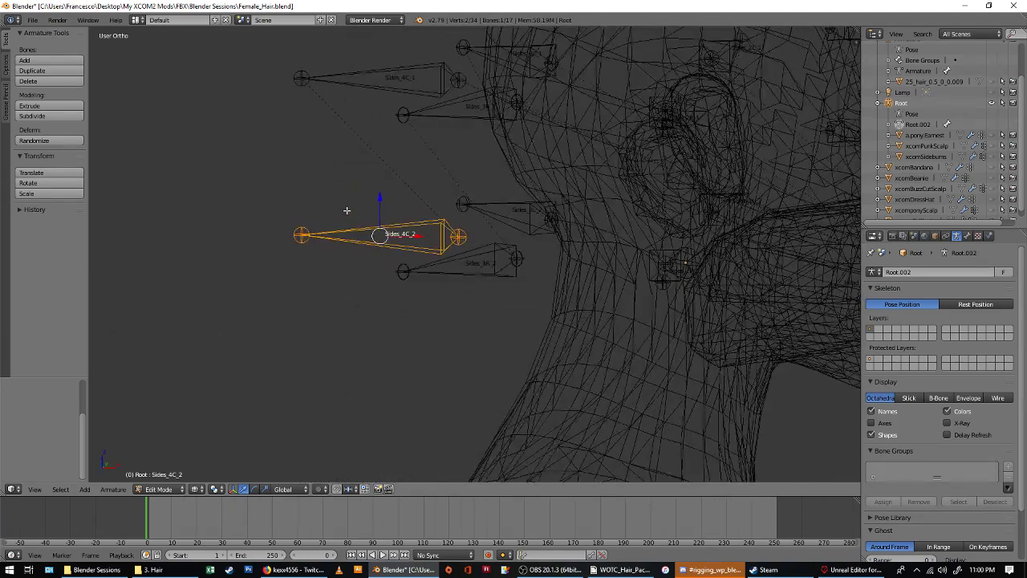
pyautogui.scroll(2, 416, 233)
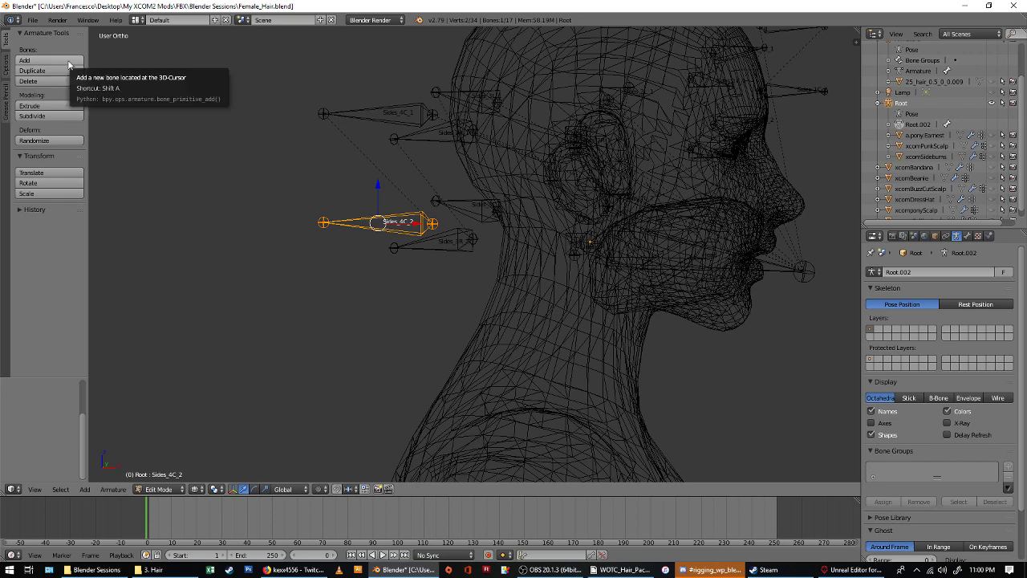
pyautogui.press('KP_1')
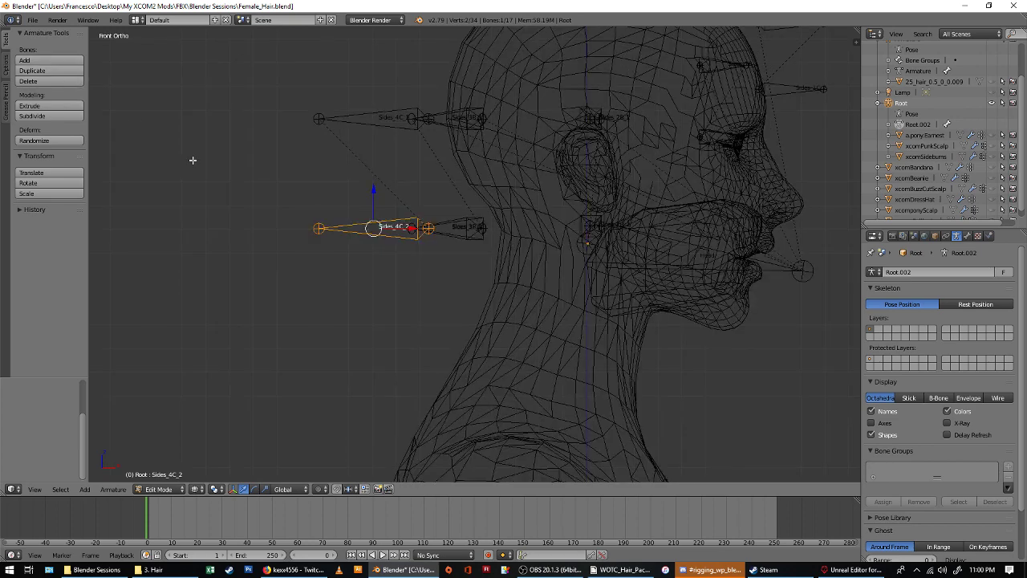
pyautogui.click(53, 59)
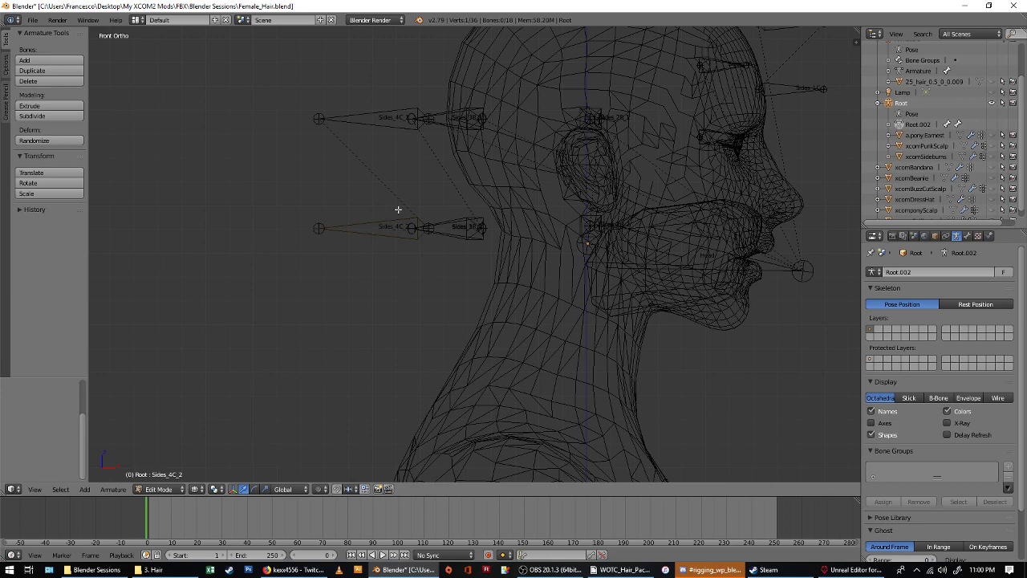
pyautogui.moveTo(398, 209); pyautogui.dragTo(305, 200, button='middle')
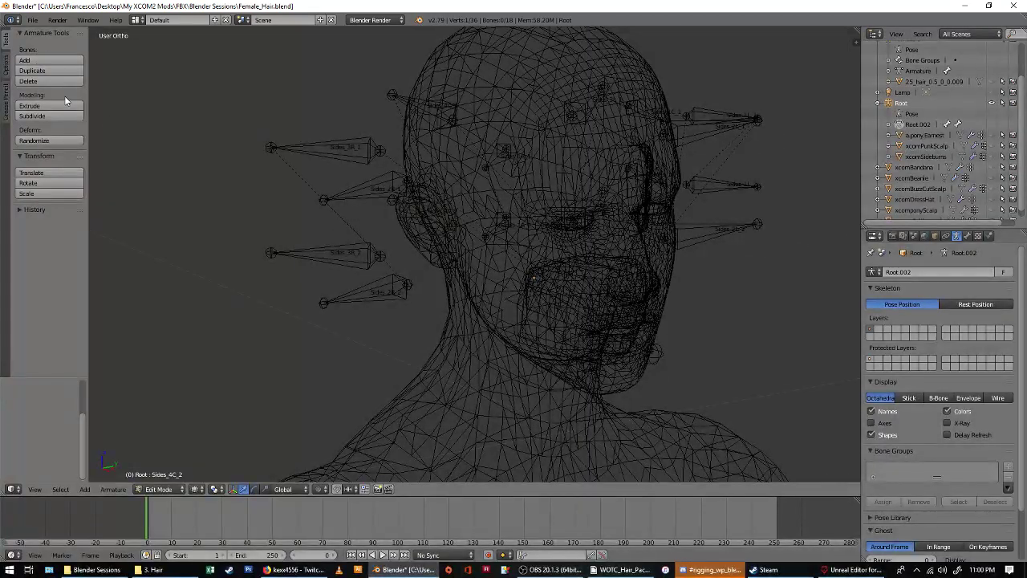
pyautogui.scroll(-2, 473, 241)
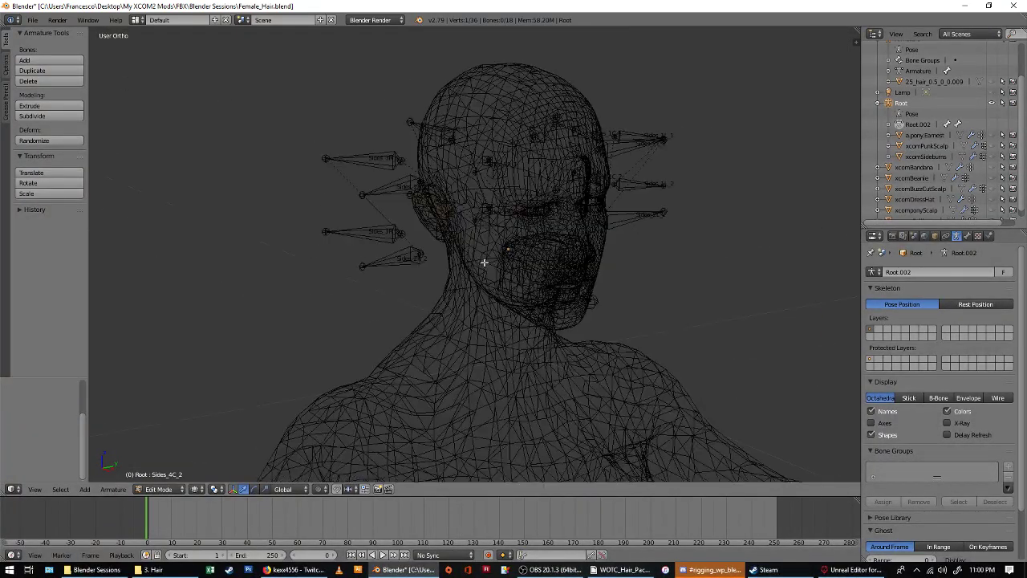
pyautogui.scroll(2, 484, 262)
pyautogui.press('Tab')
pyautogui.press('Tab')
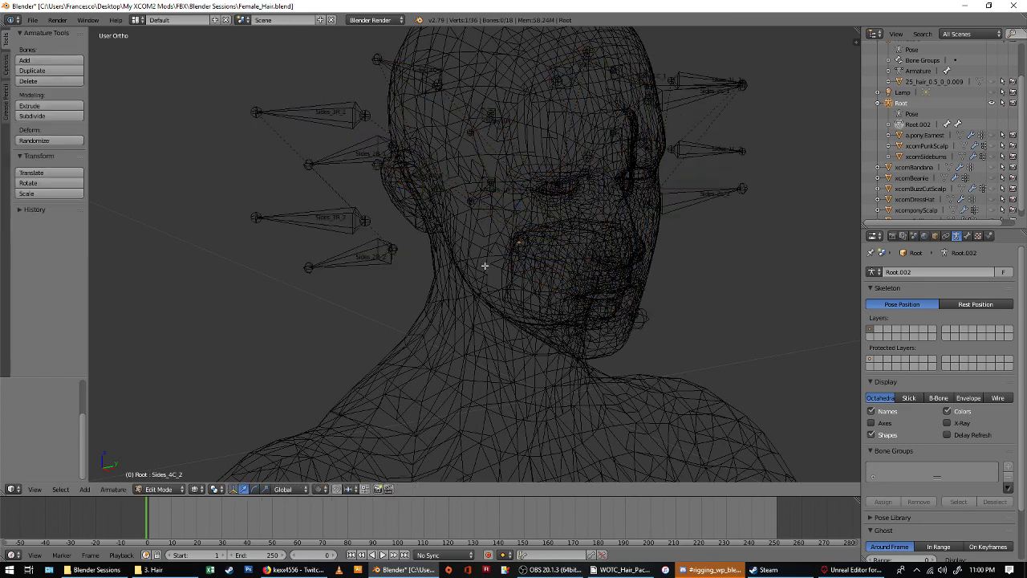
pyautogui.press('Tab')
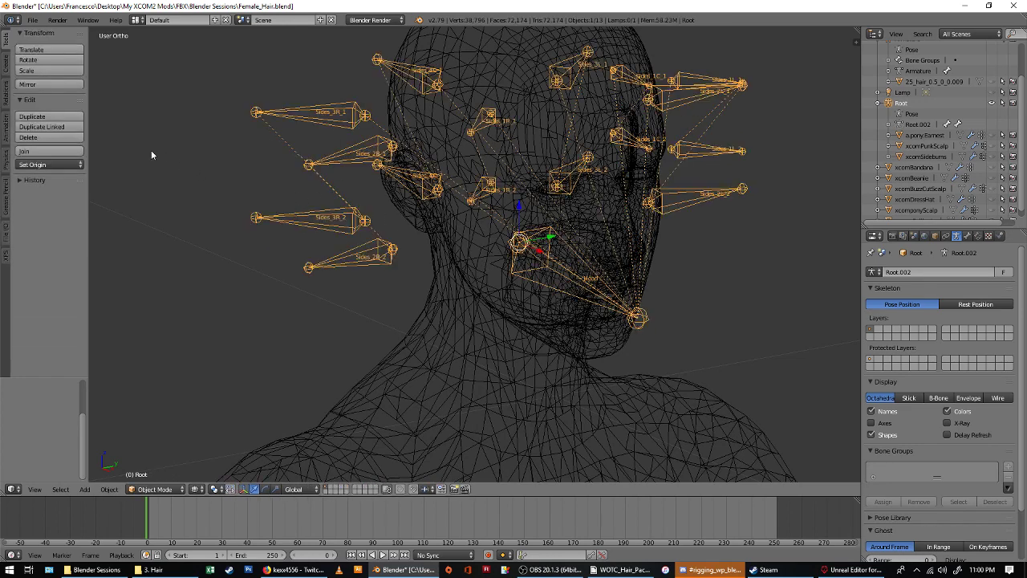
pyautogui.press('Tab')
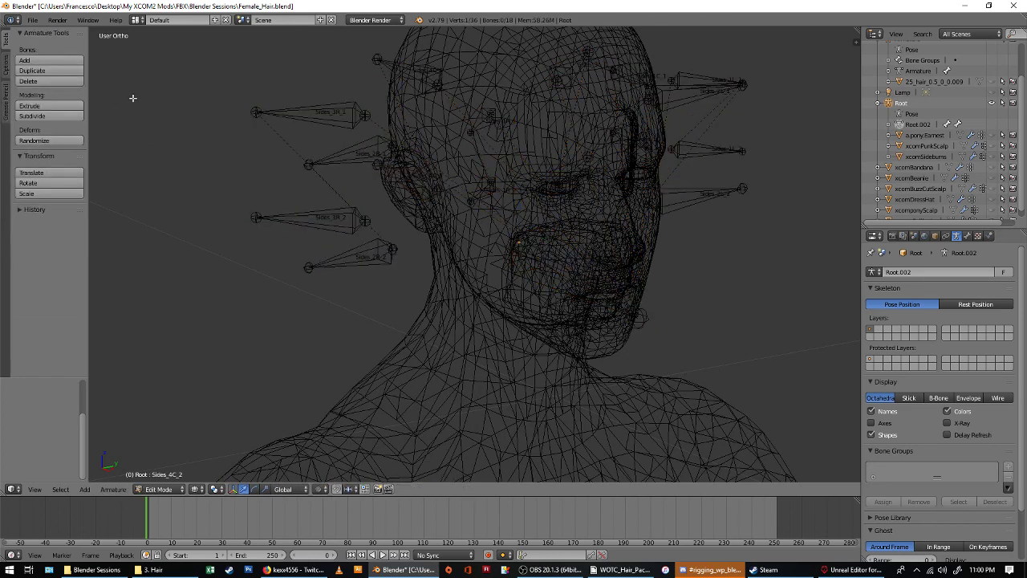
# Revert the bone addition through the undo history, back to a bone selection made before it.
pyautogui.rightClick(57, 76)
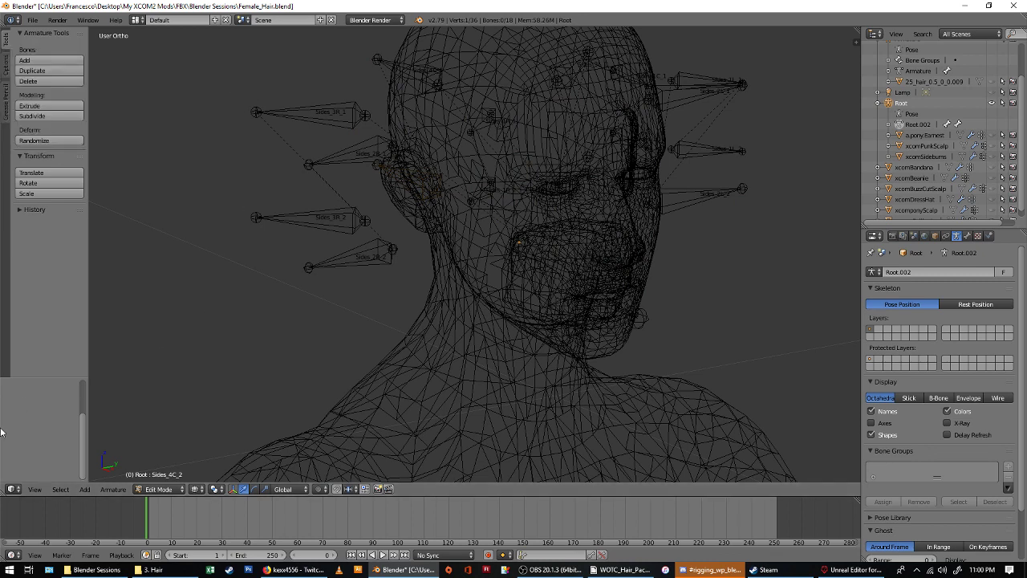
pyautogui.click(32, 210)
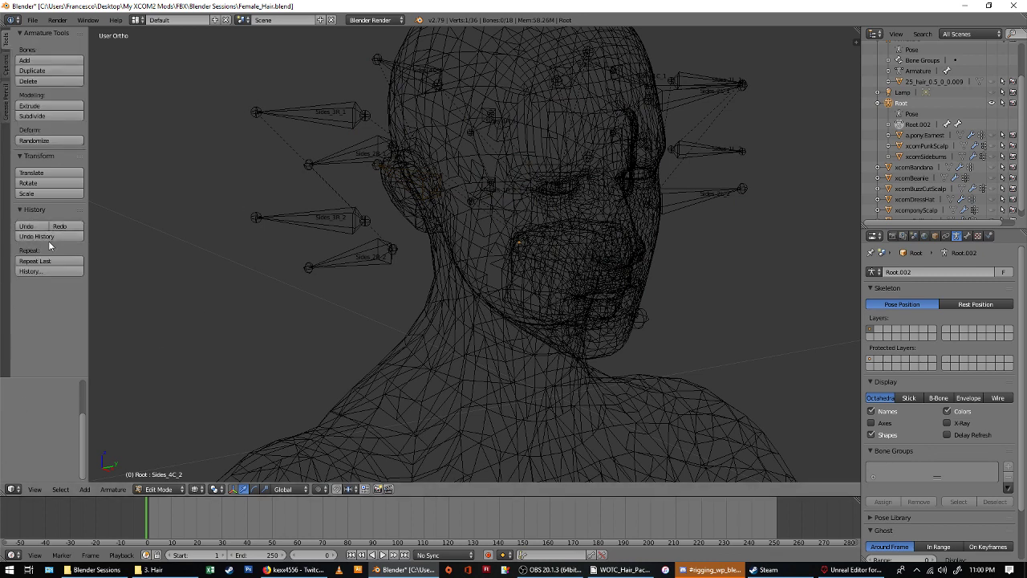
pyautogui.click(40, 238)
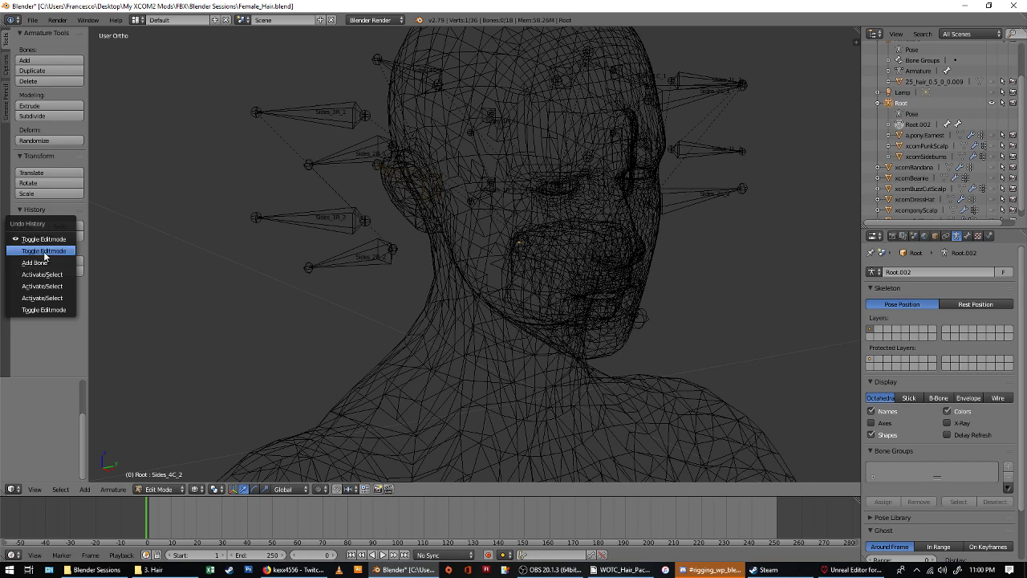
pyautogui.click(46, 286)
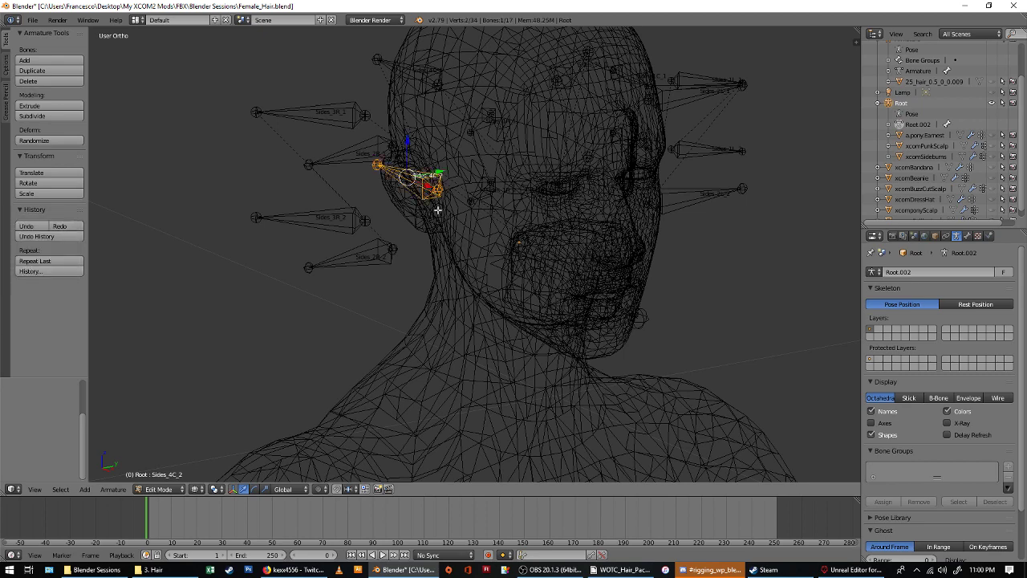
# In side view, duplicate bones Sides_4C_1 and Sides_4C_2 together and move the copies down about 0.089 along Z.
pyautogui.press('KP_1')
pyautogui.click(374, 94)
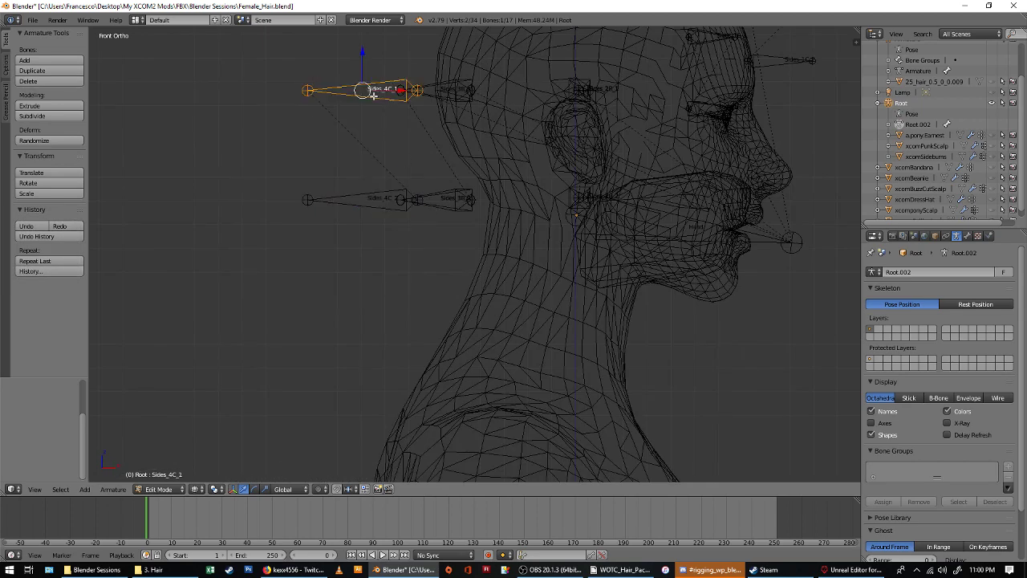
pyautogui.keyDown('shift'); pyautogui.click(363, 209); pyautogui.keyUp('shift')
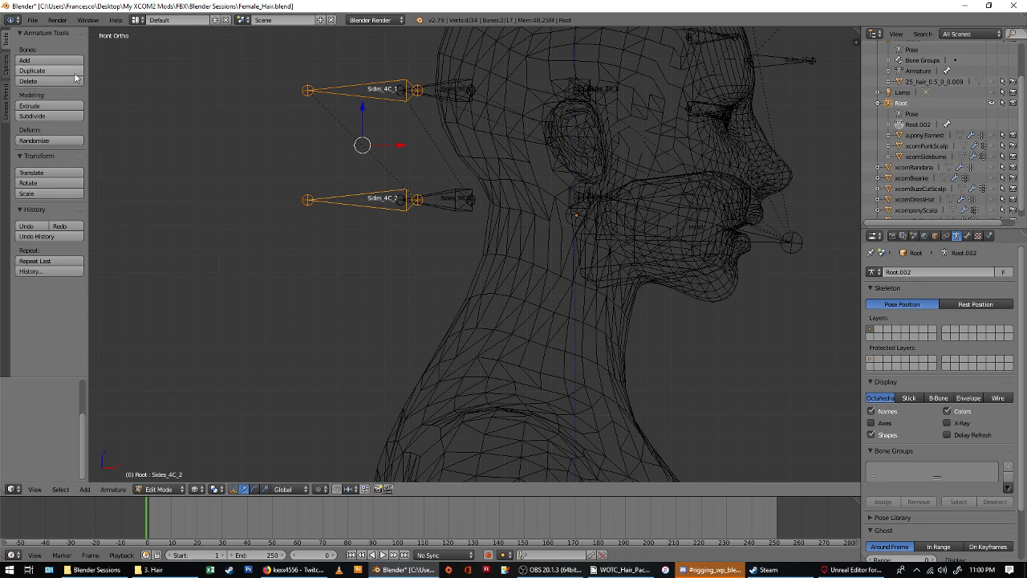
pyautogui.click(32, 71)
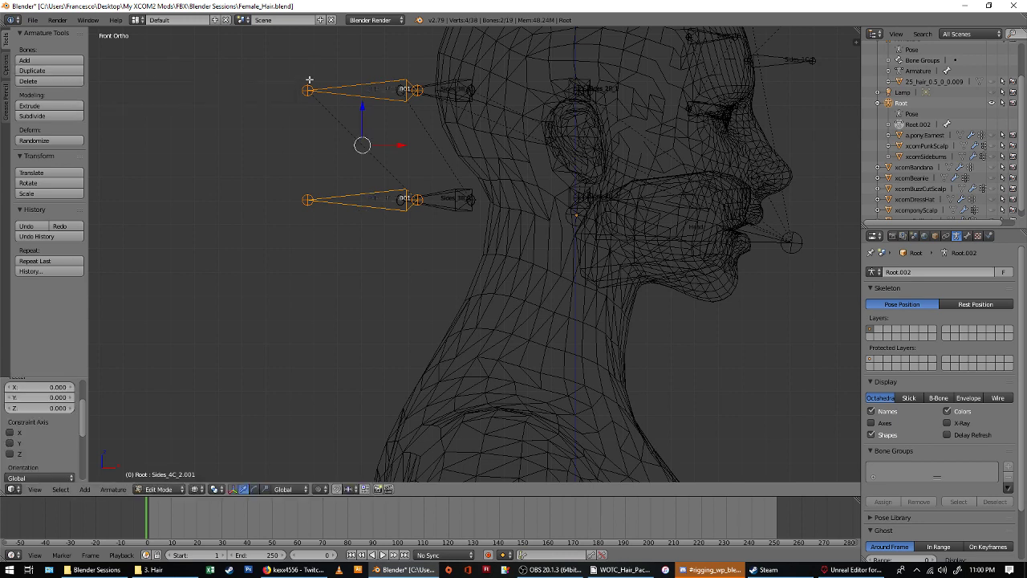
pyautogui.press('z')
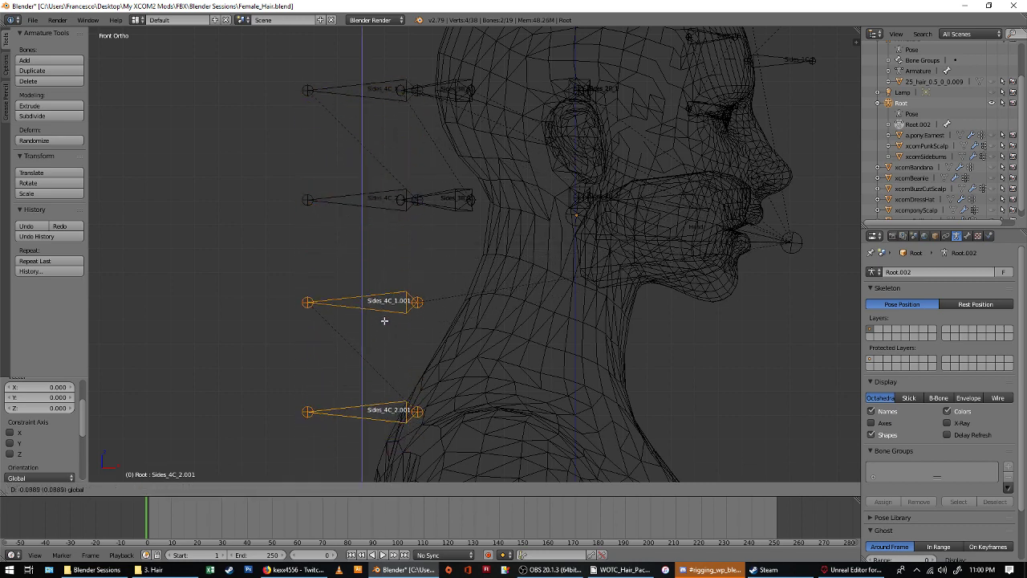
pyautogui.click(382, 321)
# Set the parent of the duplicated bone Sides_4C_1.001 to Sides_4C_2.
pyautogui.rightClick(381, 295)
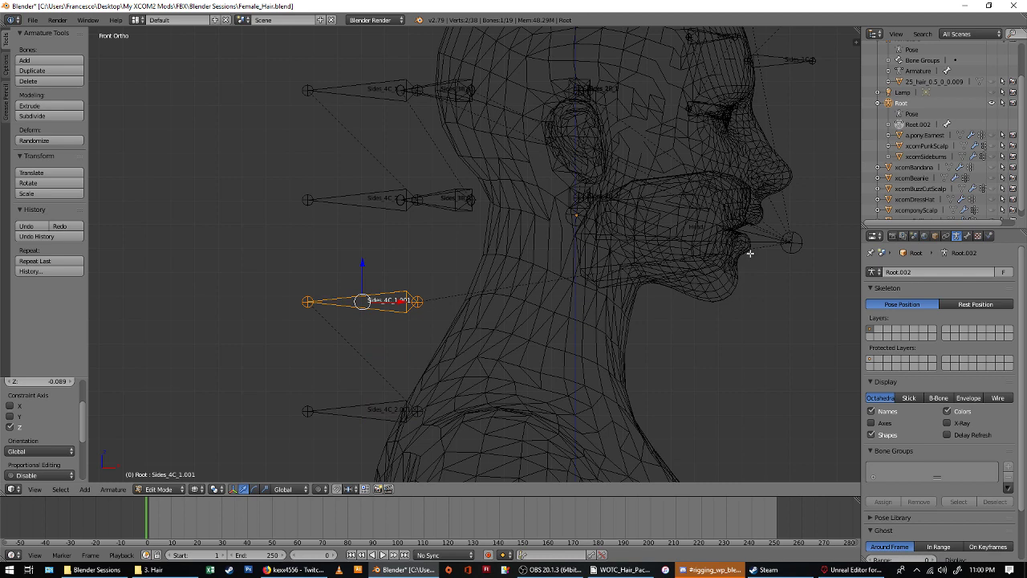
pyautogui.click(967, 236)
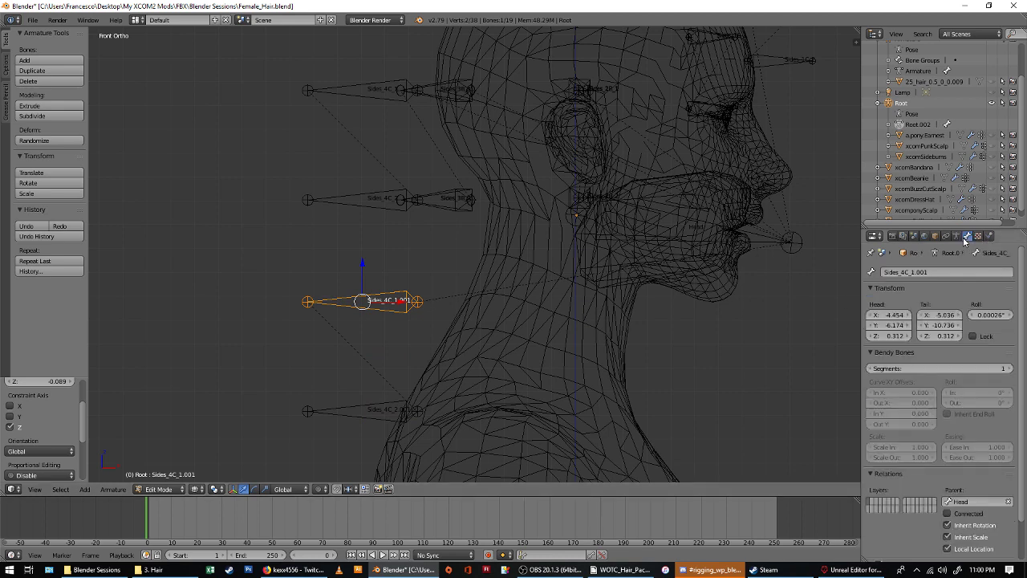
pyautogui.click(972, 503)
pyautogui.scroll(-5, 940, 483)
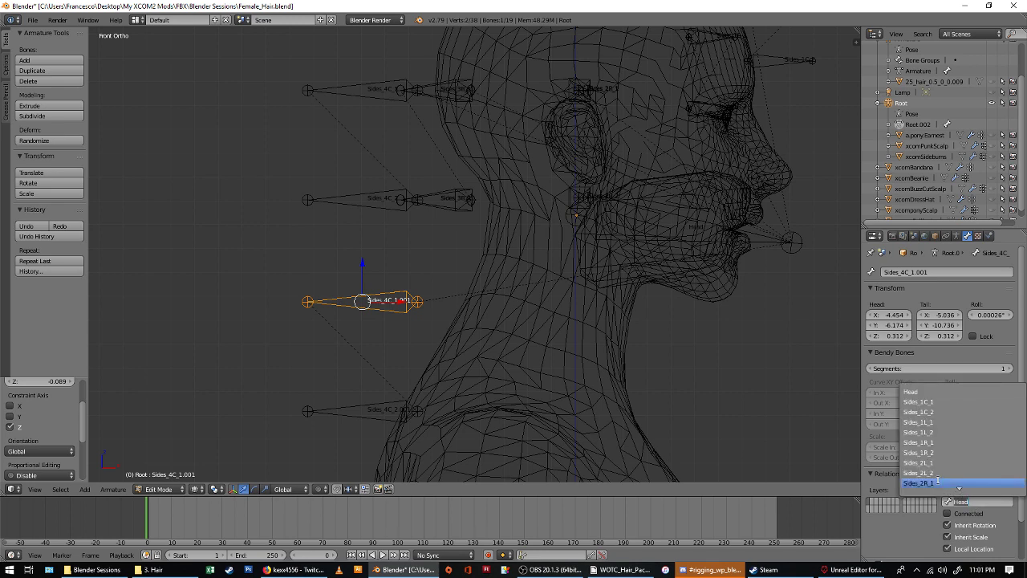
pyautogui.scroll(-4, 961, 463)
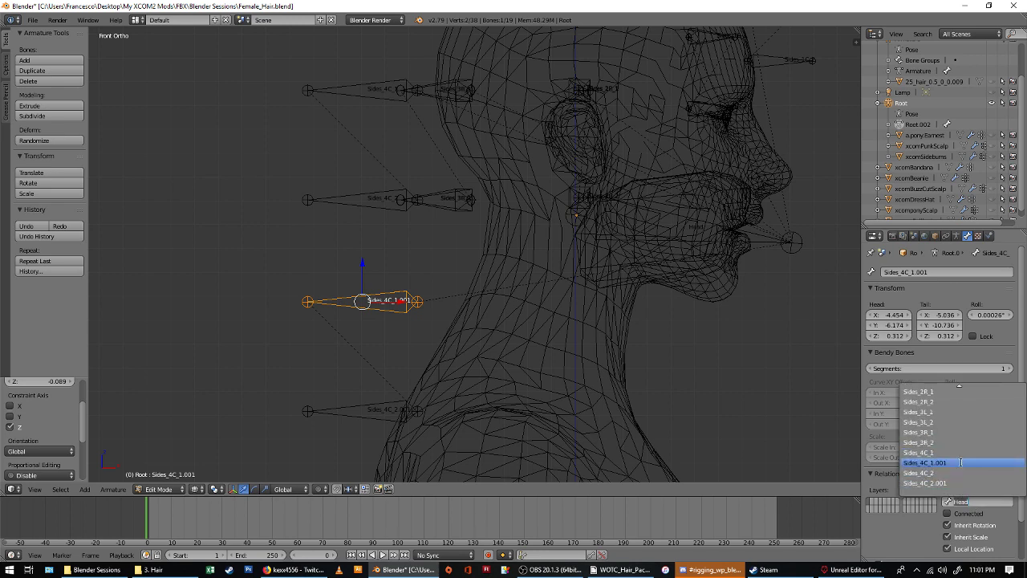
pyautogui.click(921, 473)
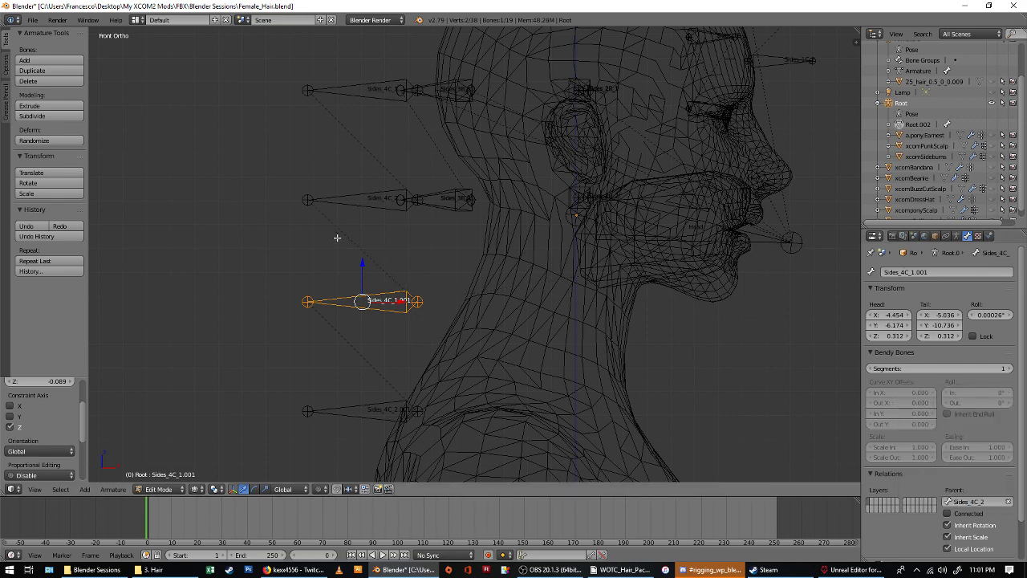
# Separate bone Sides_4C_1.001 from the Root armature and delete the separated armature.
pyautogui.scroll(-2, 389, 287)
pyautogui.scroll(2, 389, 287)
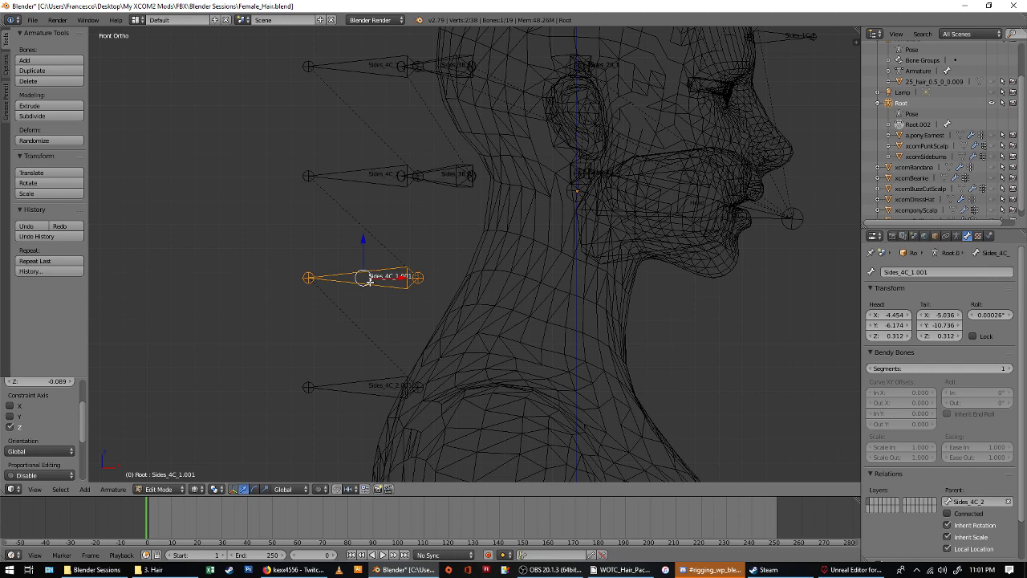
pyautogui.hotkey('ctrl', 'alt', 'p')
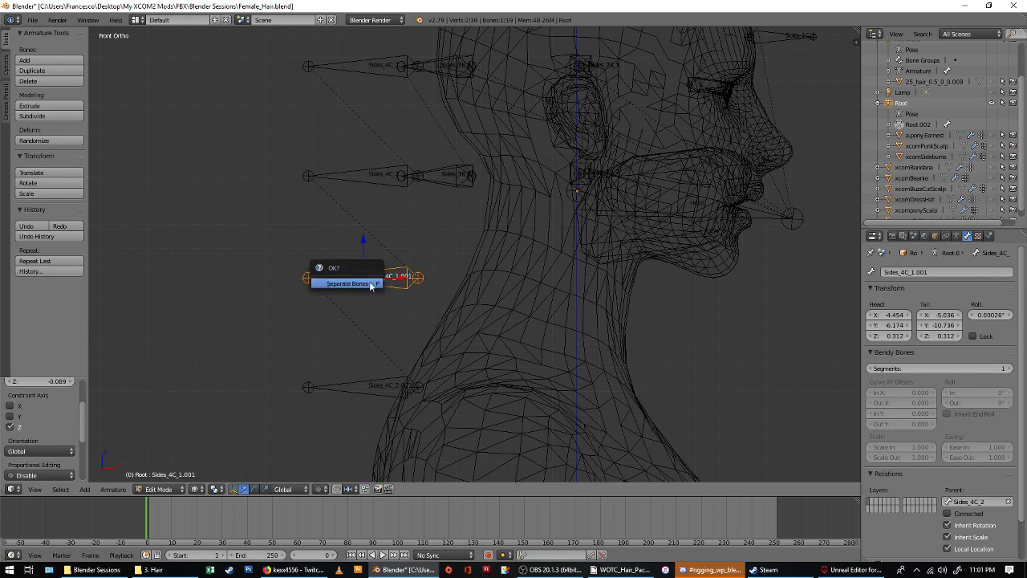
pyautogui.click(372, 284)
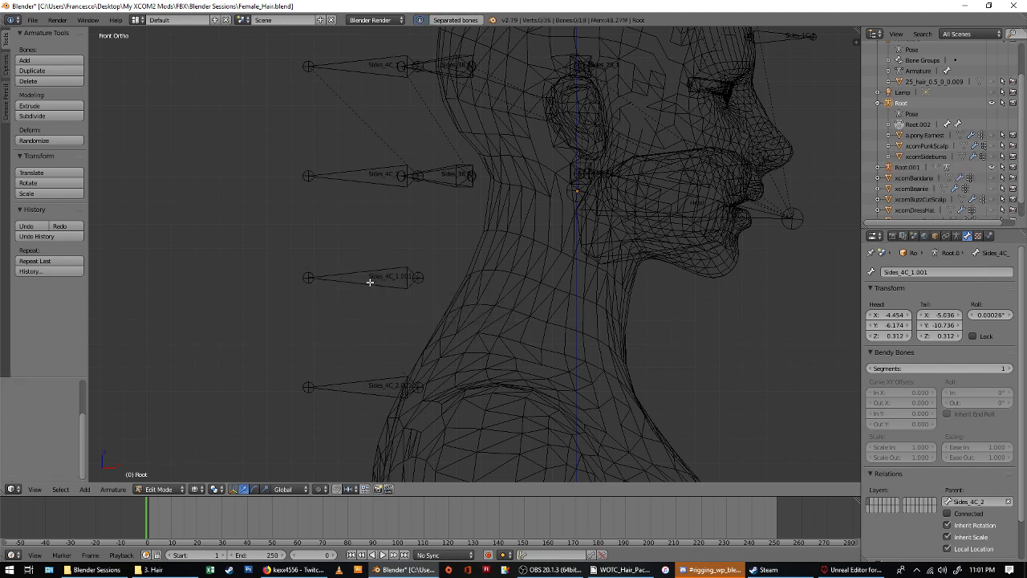
pyautogui.press('Tab')
pyautogui.click(377, 278)
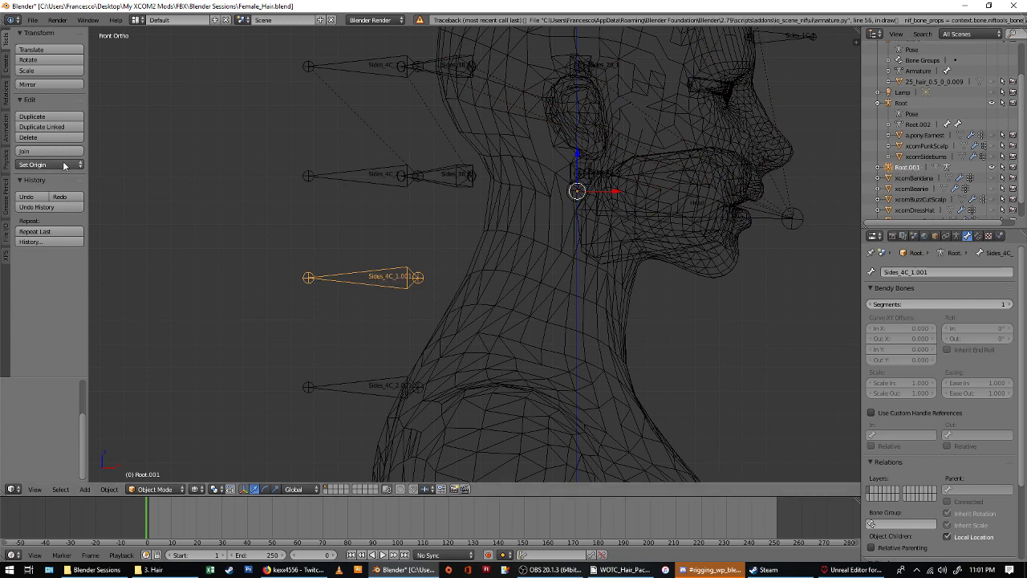
pyautogui.click(41, 140)
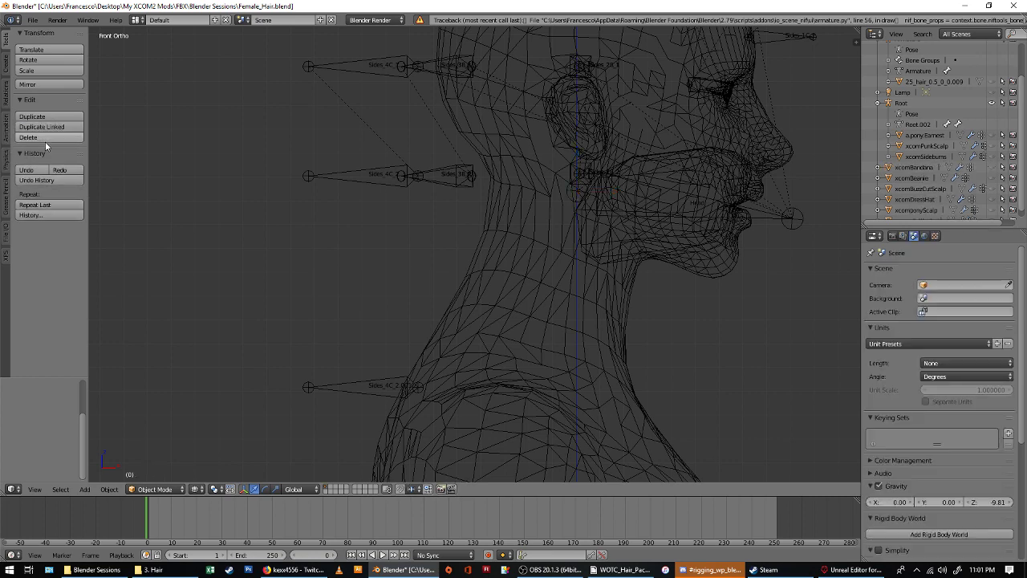
# Delete the remaining duplicated bone Sides_4C_2.001 from the Root armature and return to Object Mode.
pyautogui.rightClick(365, 181)
pyautogui.press('Tab')
pyautogui.rightClick(369, 384)
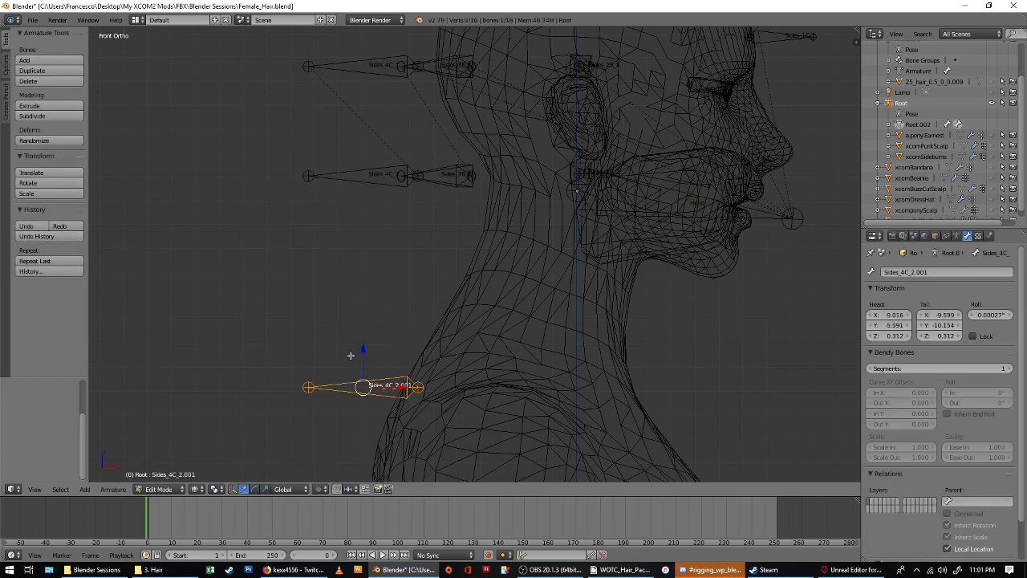
pyautogui.click(46, 81)
pyautogui.click(47, 76)
pyautogui.press('Tab')
# Switch the viewport to solid shading and hide the Root armature.
pyautogui.scroll(-3, 447, 294)
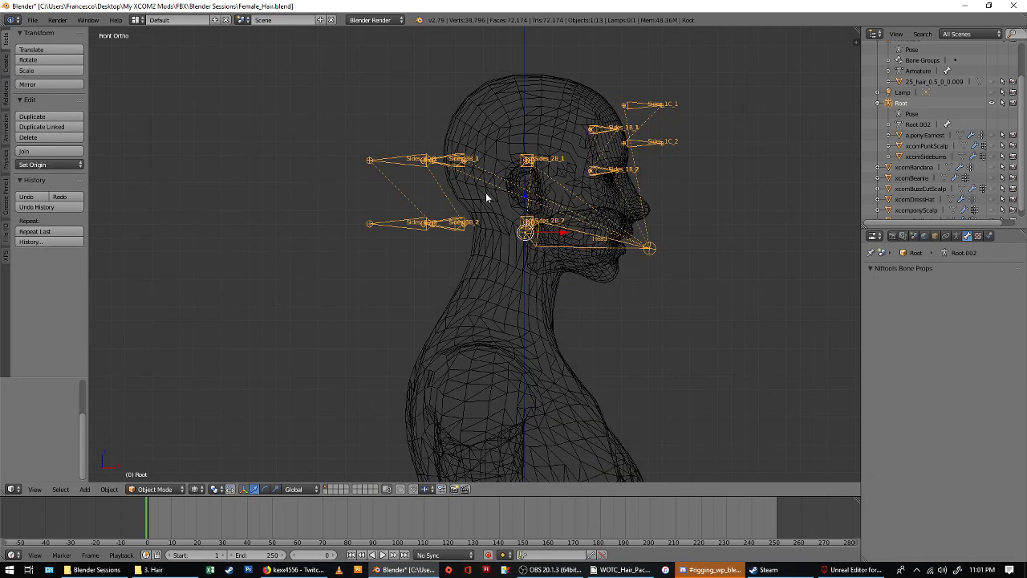
pyautogui.scroll(3, 604, 178)
pyautogui.press('z')
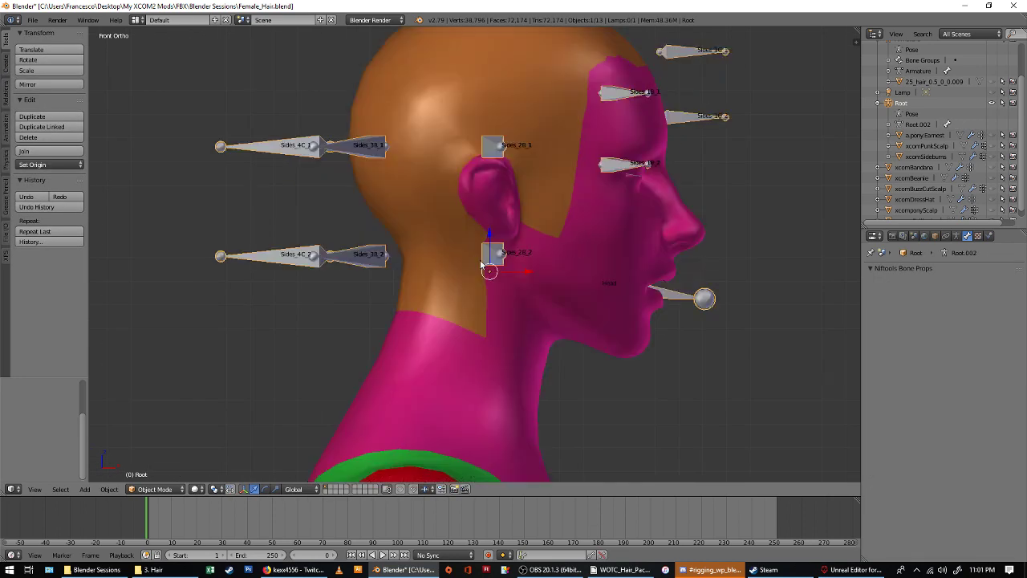
pyautogui.scroll(-3, 569, 249)
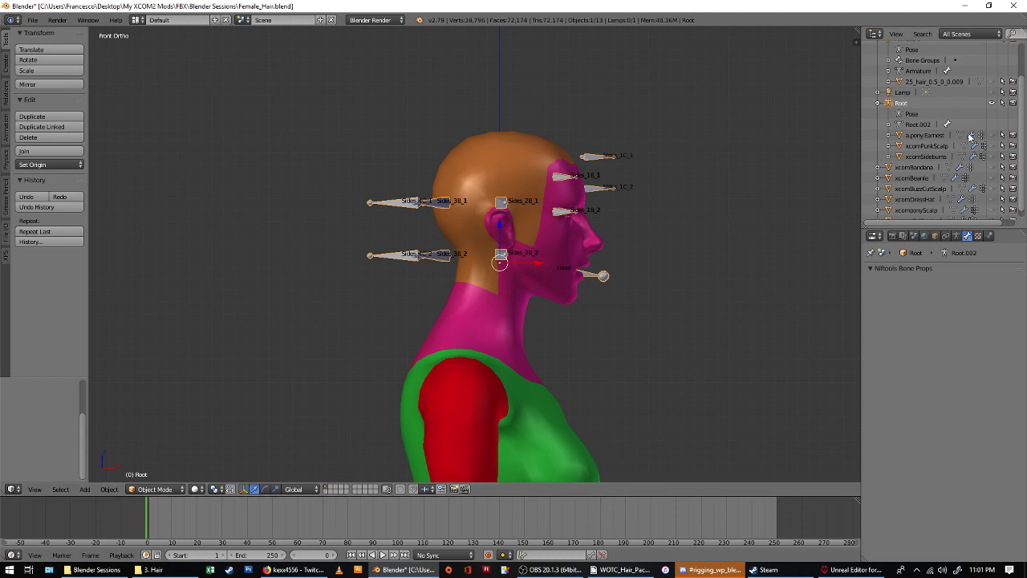
pyautogui.click(992, 102)
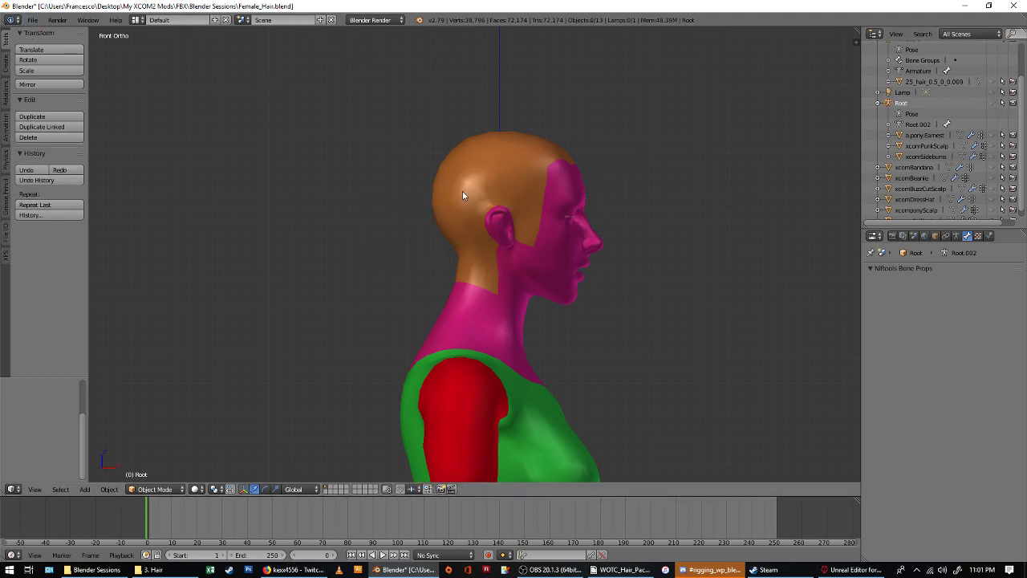
# Import the original hair mesh SM_FemHair_Bob.FBX with its armature and deselect everything.
pyautogui.click(36, 21)
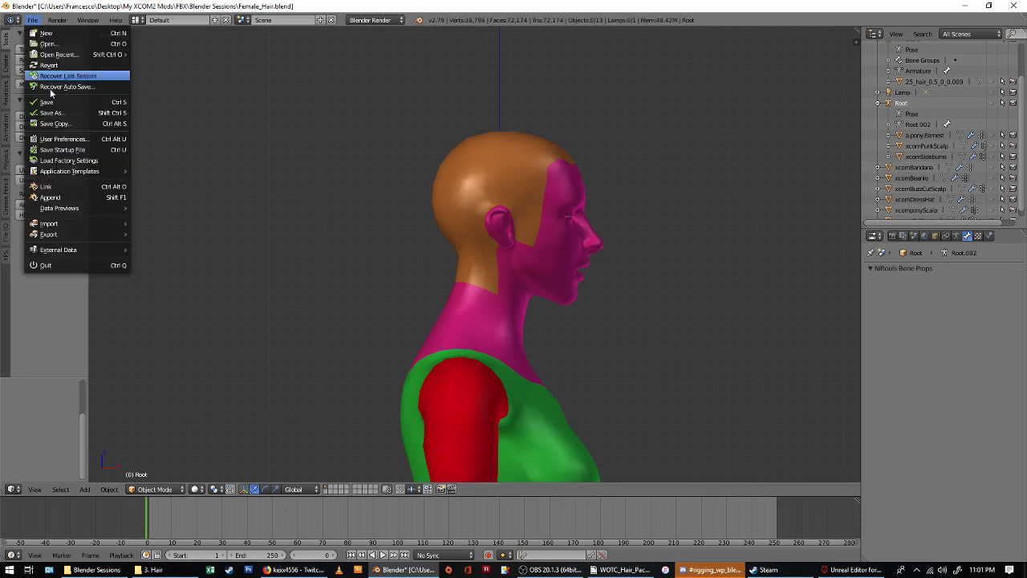
pyautogui.moveTo(111, 224)
pyautogui.click(195, 254)
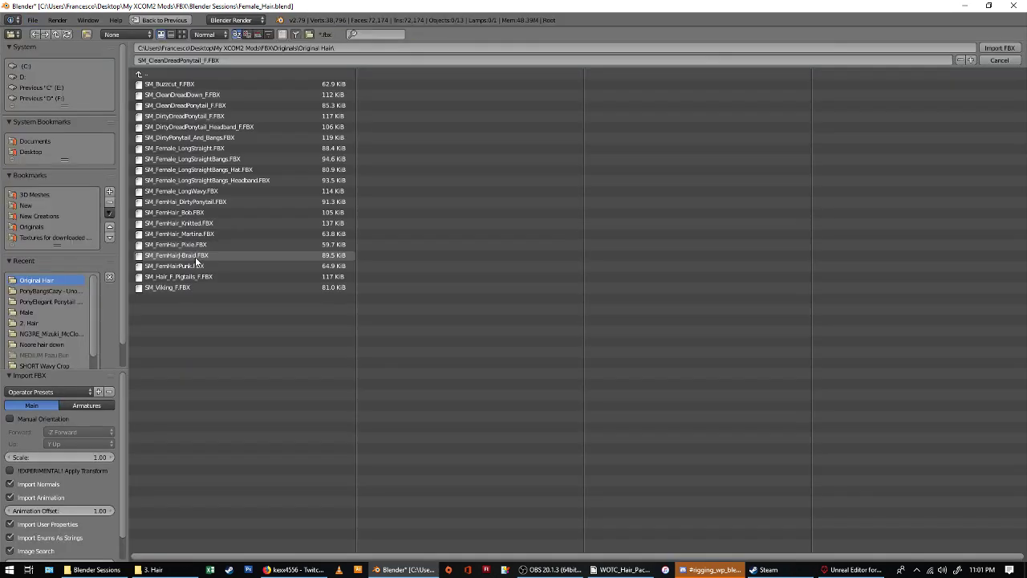
pyautogui.click(244, 216)
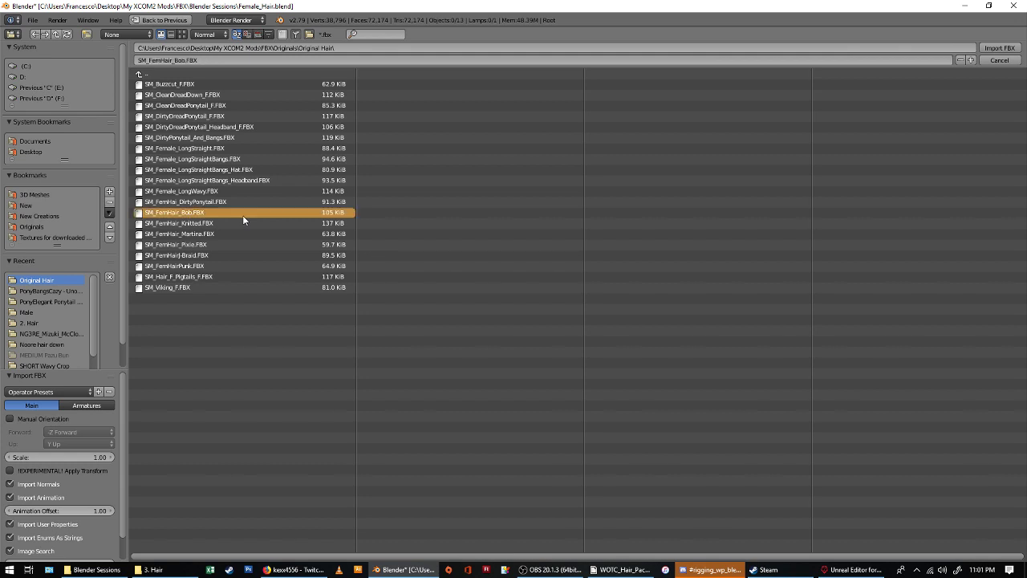
pyautogui.doubleClick(242, 215)
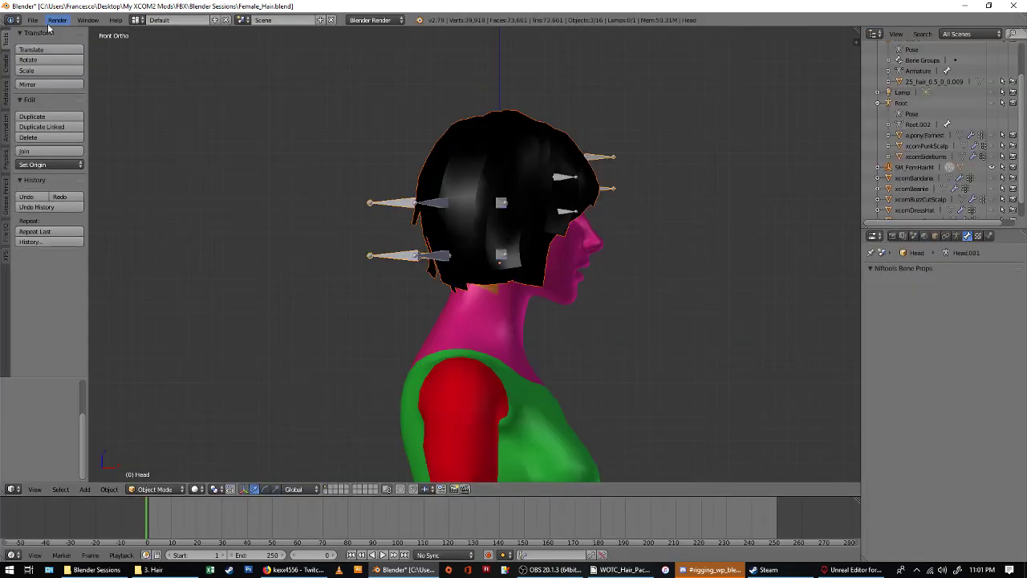
pyautogui.click(33, 19)
pyautogui.press('a')
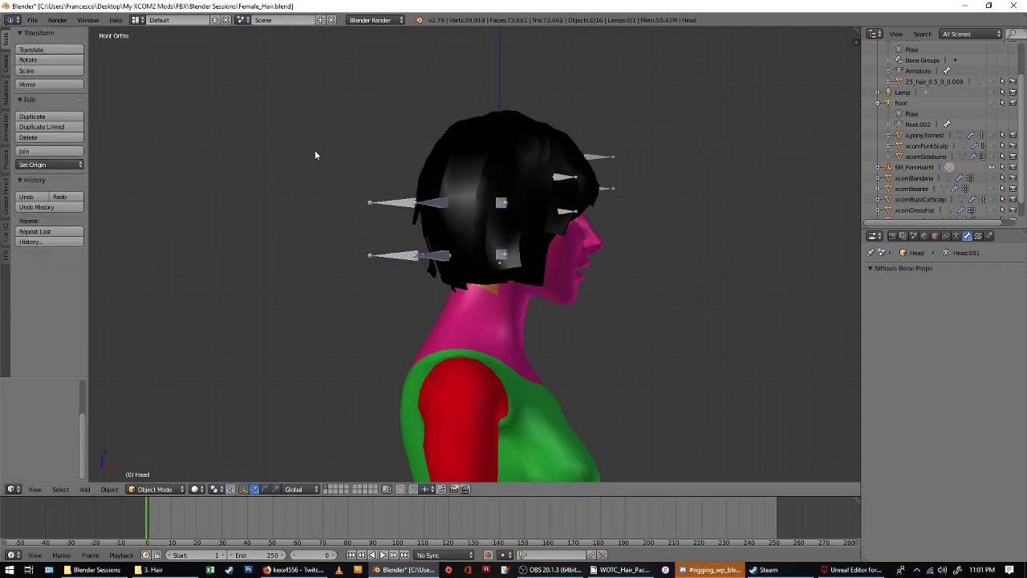
# Import the original hair mesh SM_DirtyDreadPonytail_F.FBX with its armature.
pyautogui.click(33, 19)
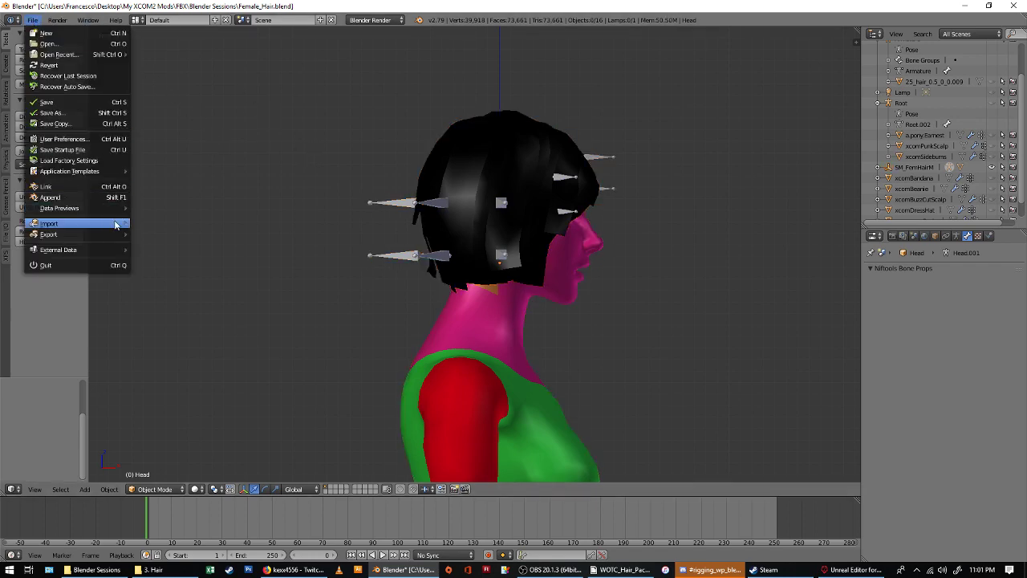
pyautogui.moveTo(105, 224)
pyautogui.click(164, 255)
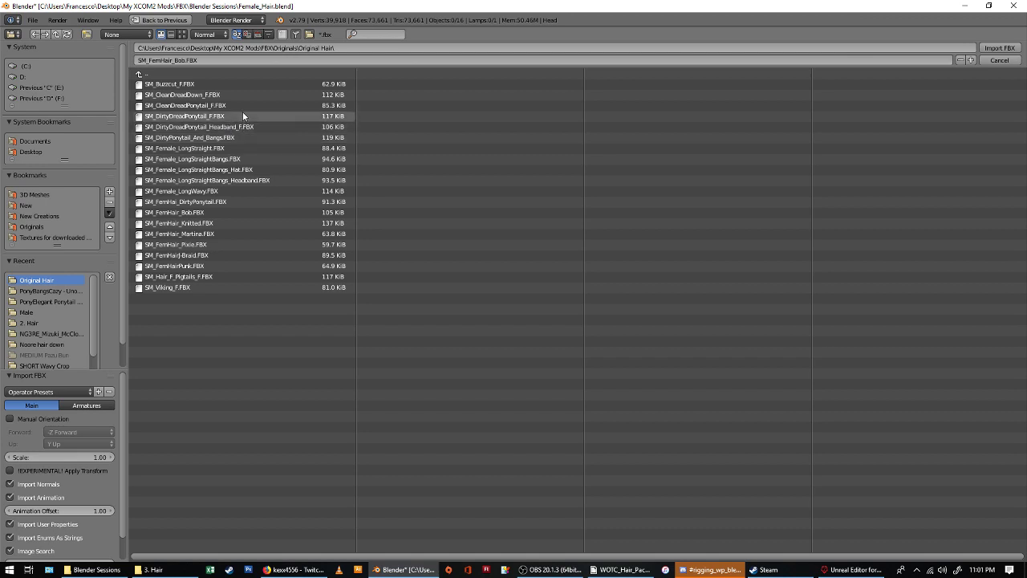
pyautogui.click(244, 115)
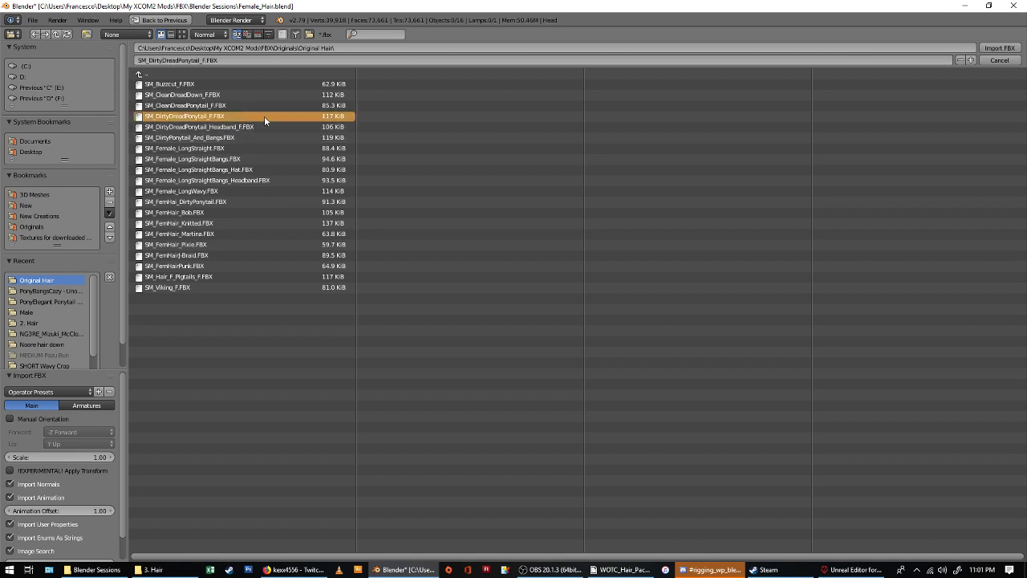
pyautogui.doubleClick(264, 115)
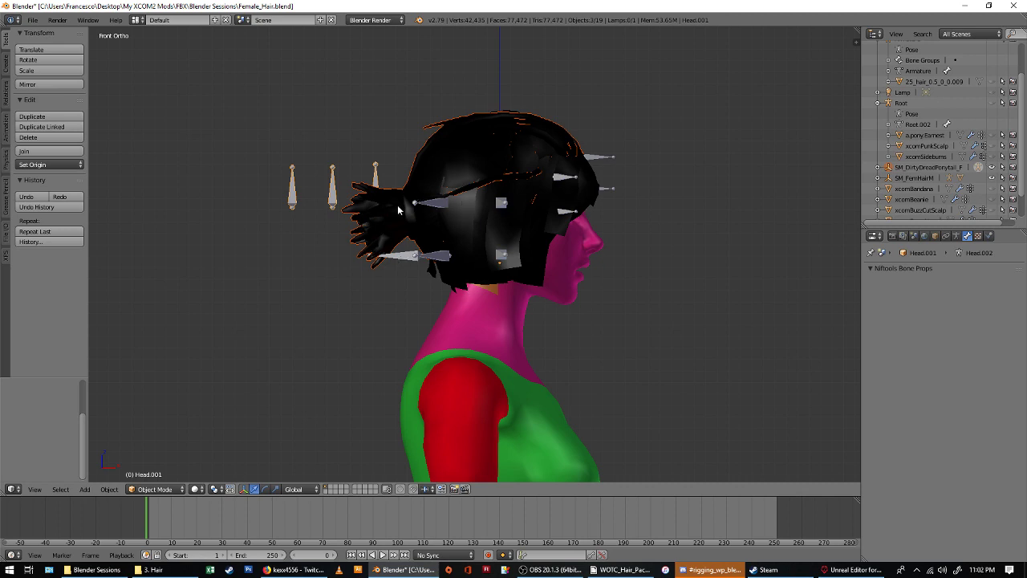
# Clear the parent of the Head.001 armature keeping its transformation, and delete the empty SM_DirtyDreadPonytail_F.
pyautogui.click(878, 167)
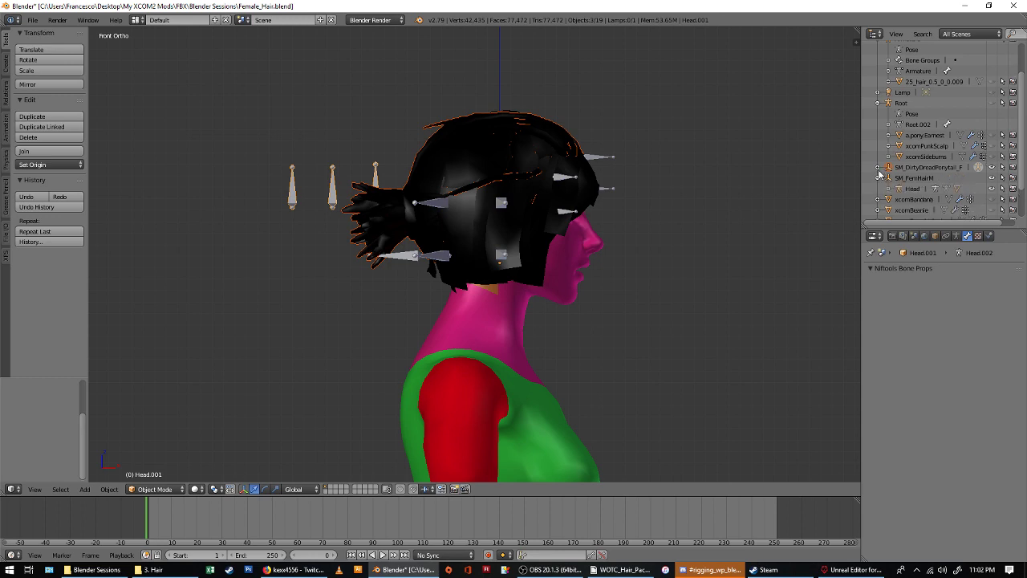
pyautogui.click(878, 188)
pyautogui.click(910, 177)
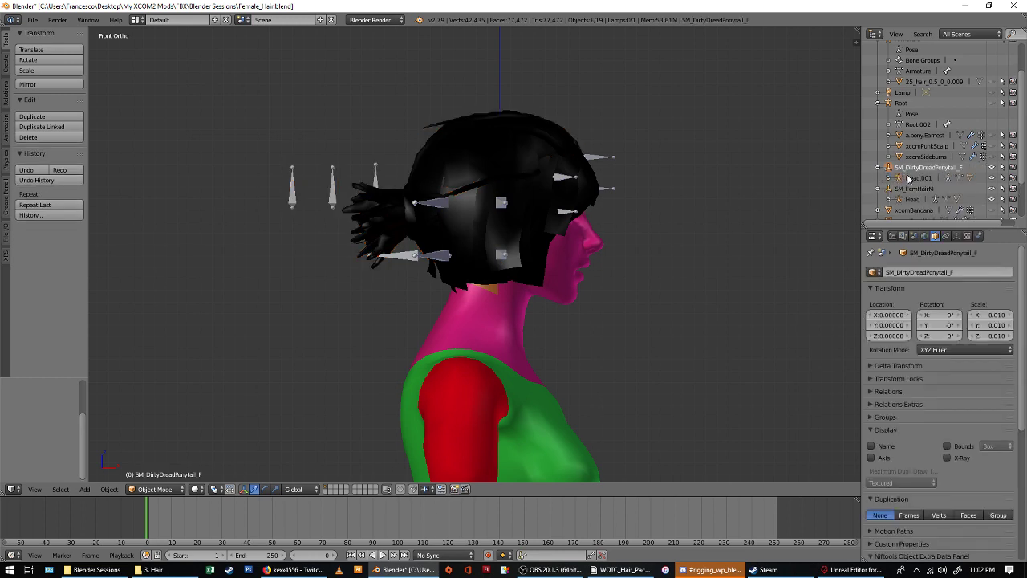
pyautogui.hotkey('alt', 'p')
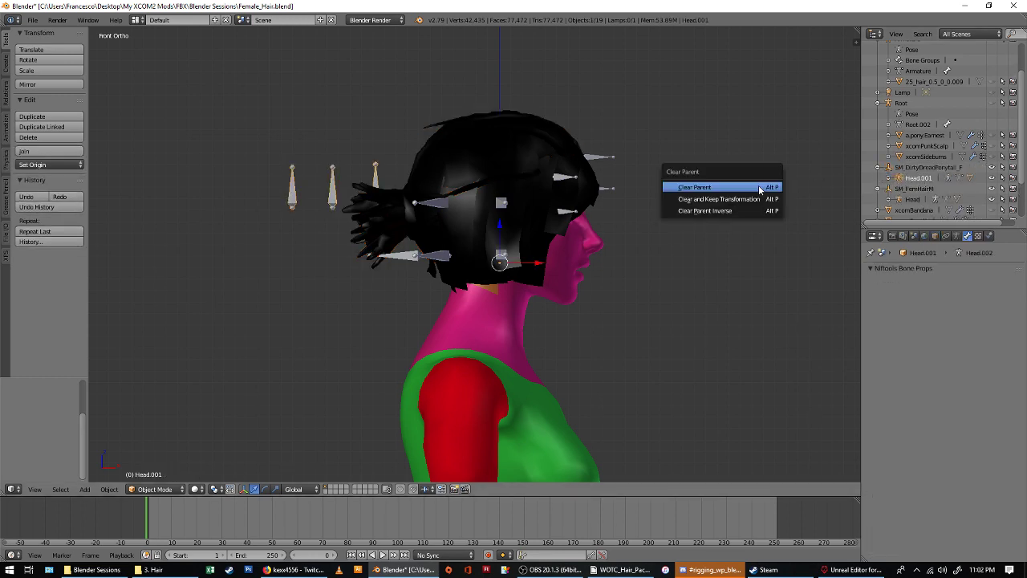
pyautogui.click(746, 197)
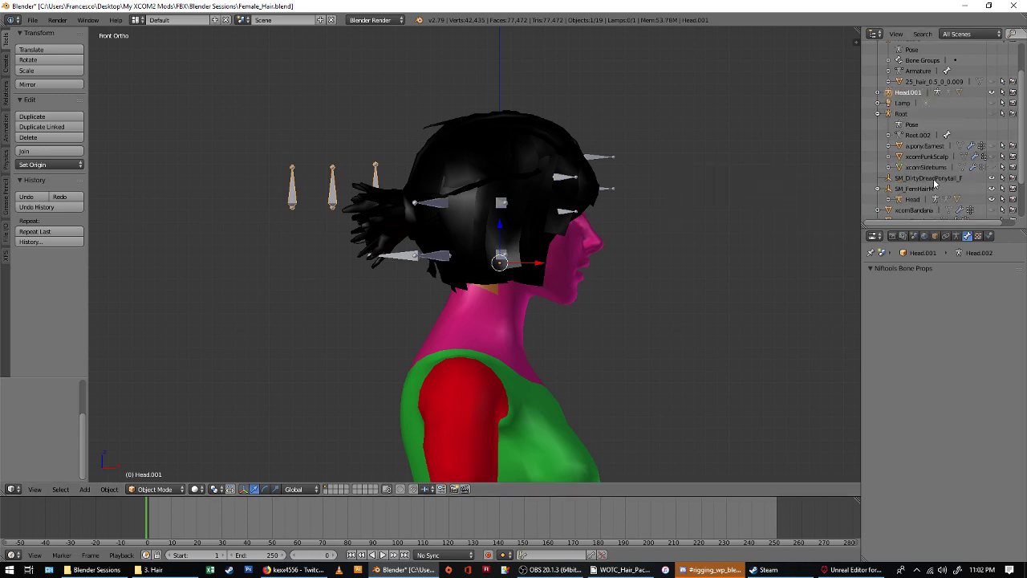
pyautogui.click(931, 178)
pyautogui.click(51, 136)
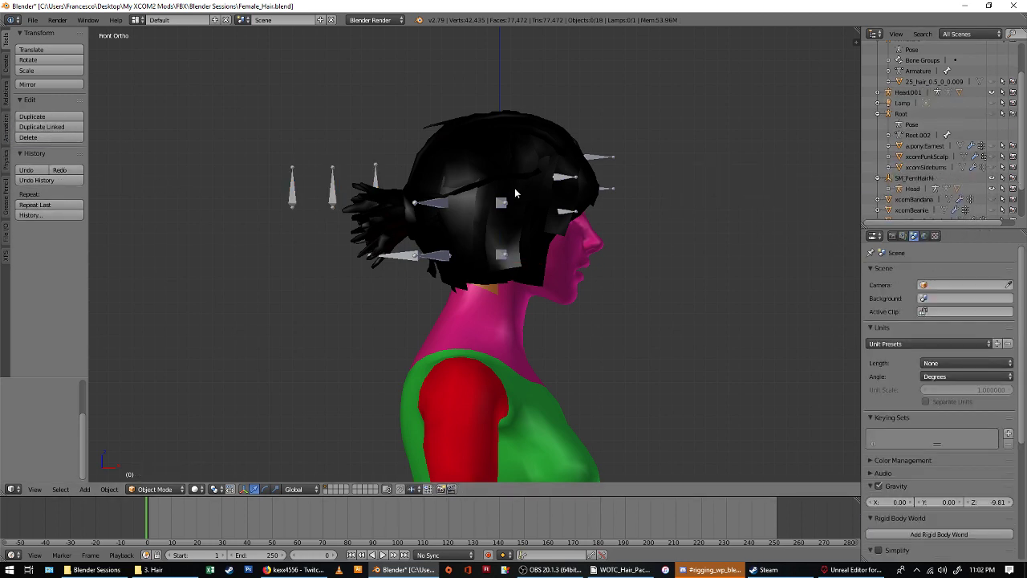
# Clear the parent of the Head armature keeping its transformation, and delete the empty SM_FemHairM.
pyautogui.click(913, 188)
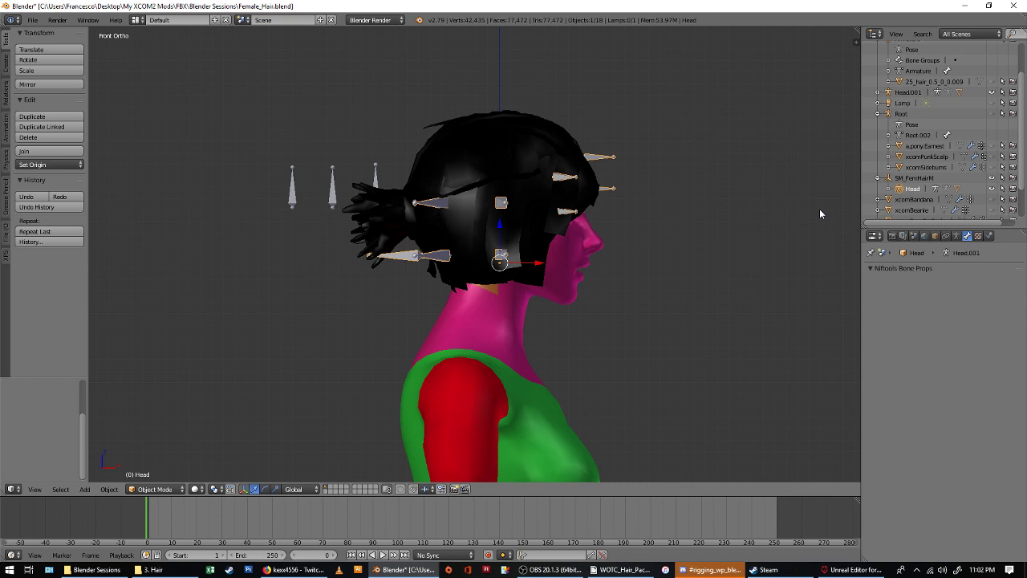
pyautogui.hotkey('alt', 'p')
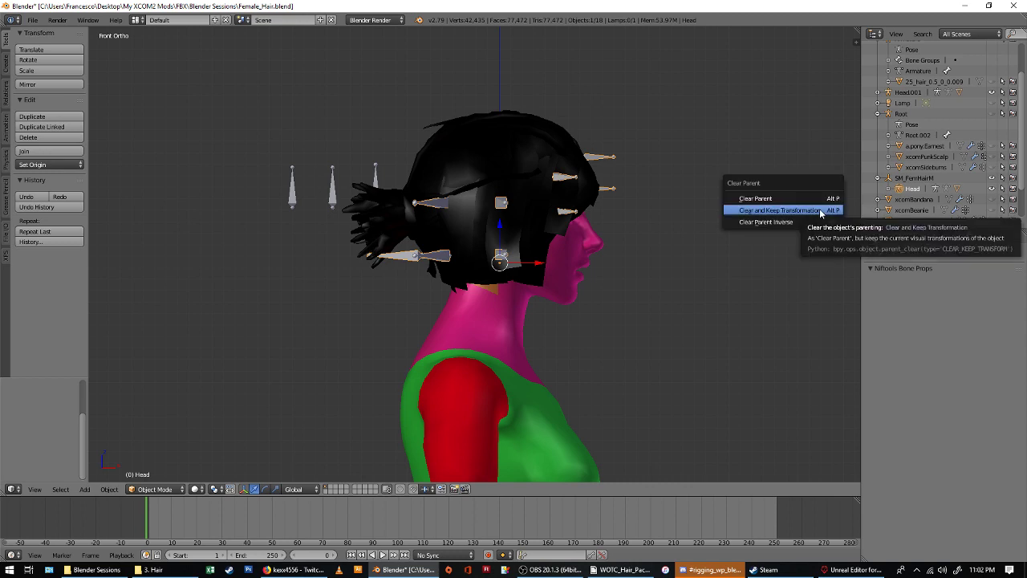
pyautogui.click(768, 210)
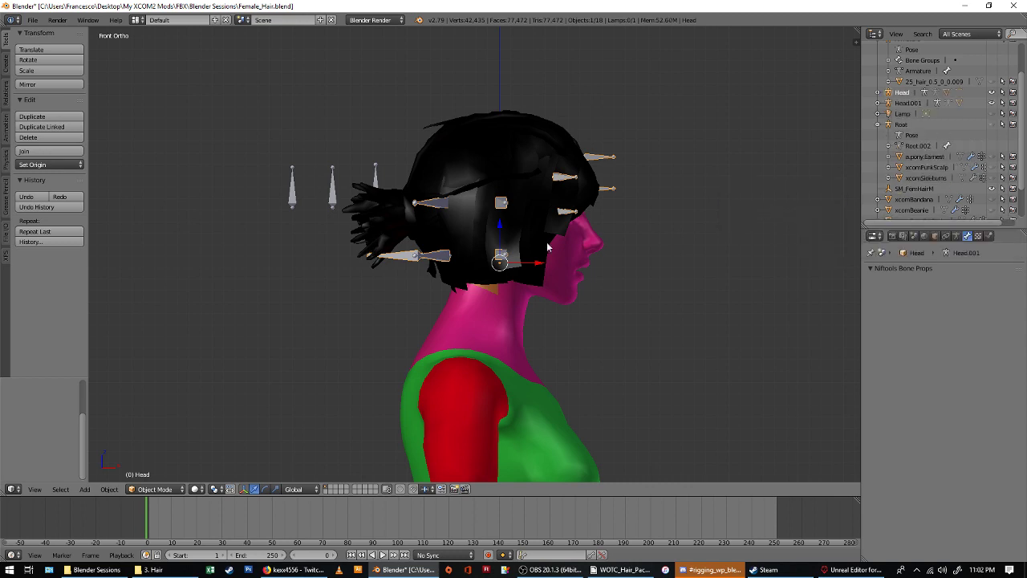
pyautogui.click(914, 189)
pyautogui.click(36, 137)
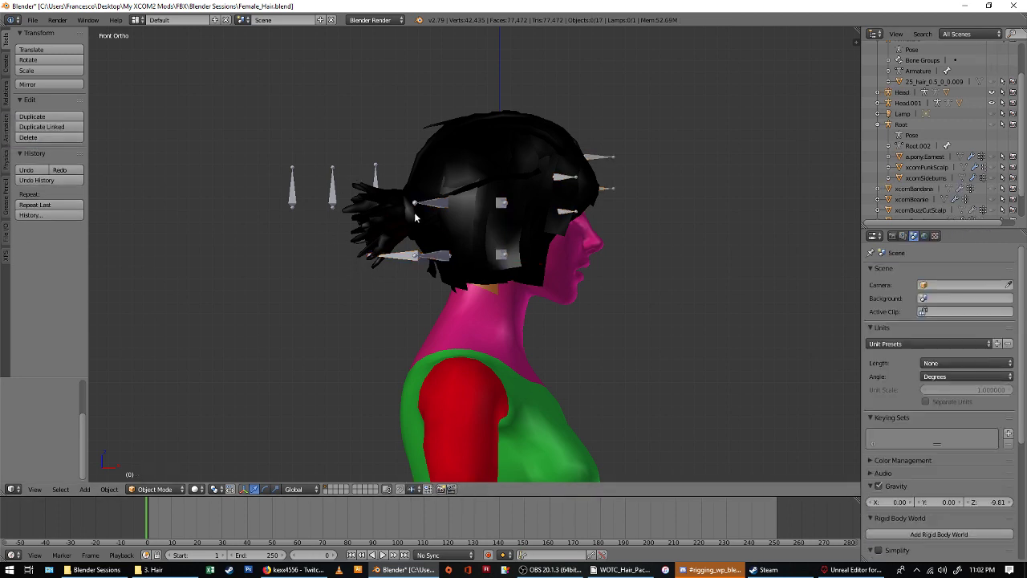
# Unparent the dread ponytail mesh keeping its transformation, and delete both imported hair meshes, leaving only their armatures.
pyautogui.rightClick(394, 207)
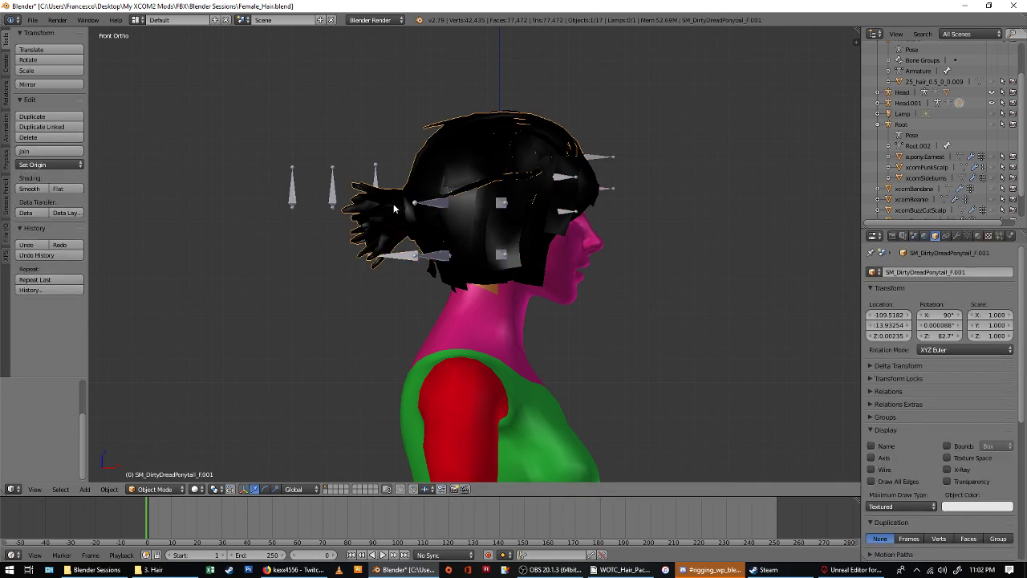
pyautogui.hotkey('alt', 'p')
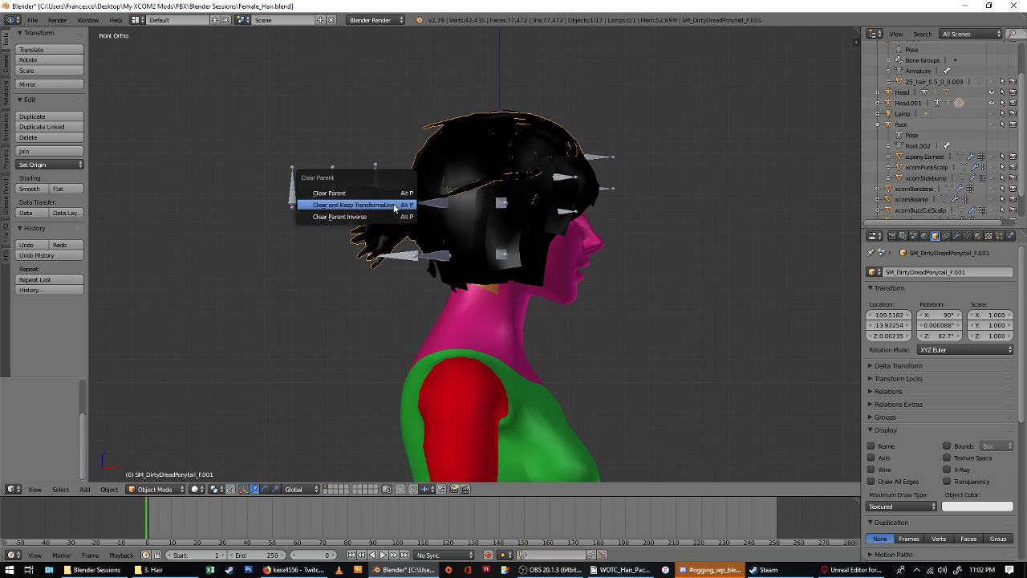
pyautogui.click(394, 207)
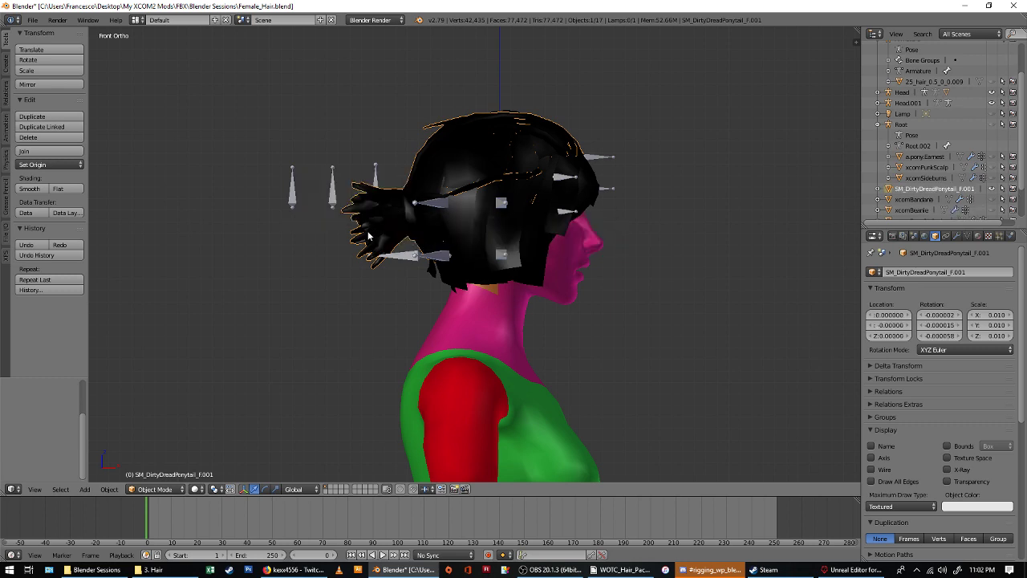
pyautogui.click(37, 137)
pyautogui.click(32, 133)
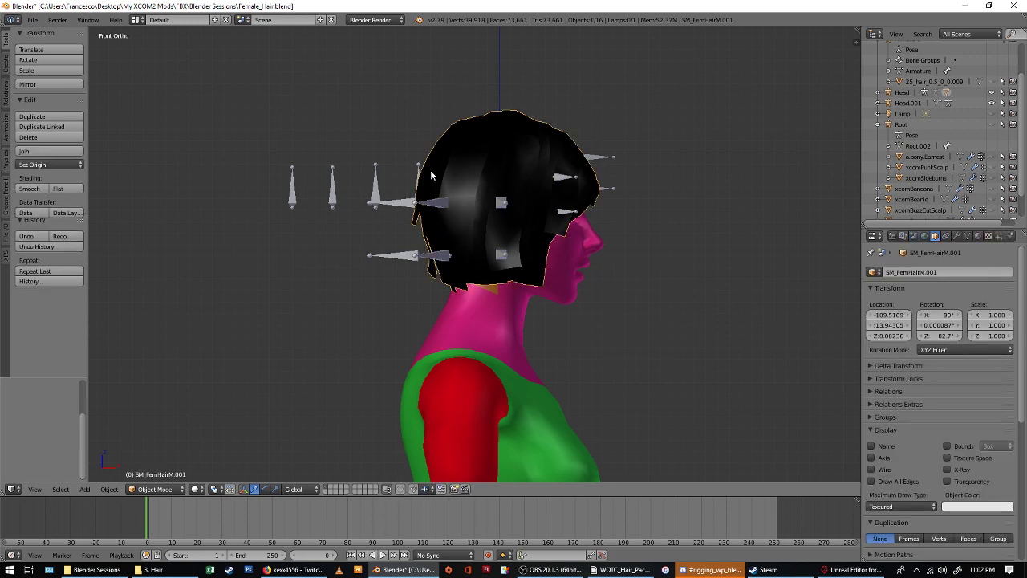
pyautogui.click(40, 136)
pyautogui.click(40, 133)
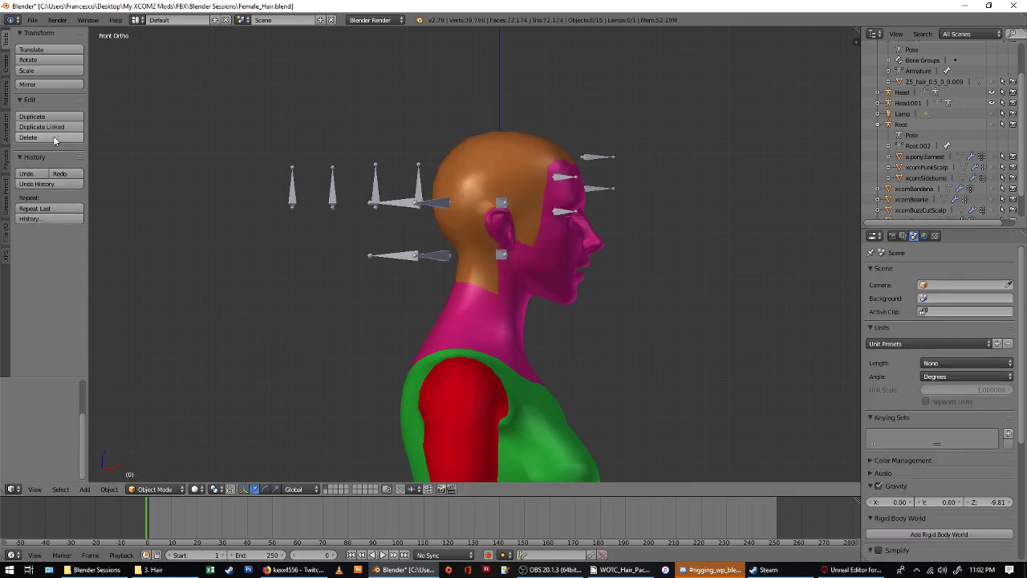
# Turn on the object name display for the Head.001 and Head armatures.
pyautogui.rightClick(378, 195)
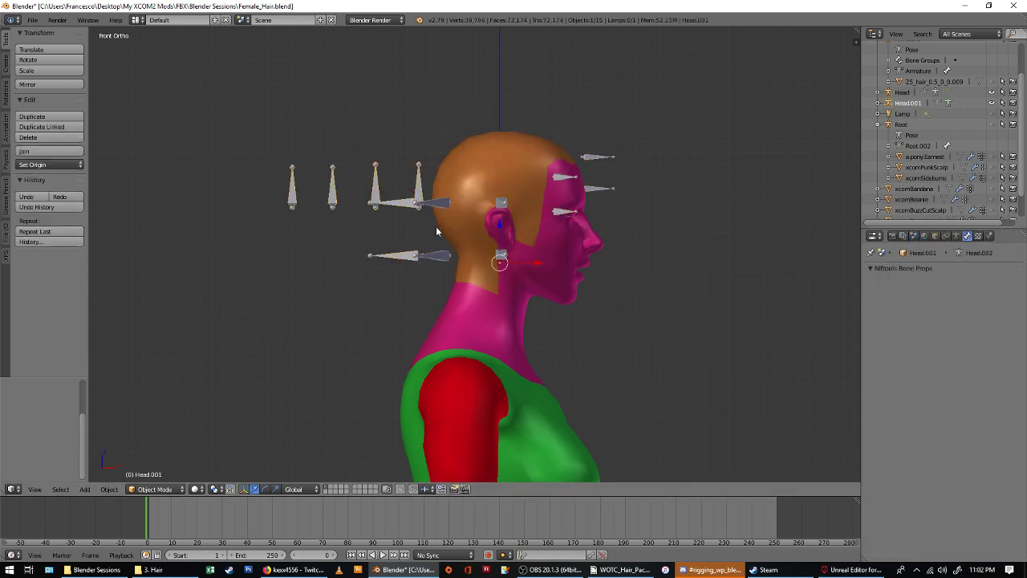
pyautogui.click(967, 235)
pyautogui.click(935, 235)
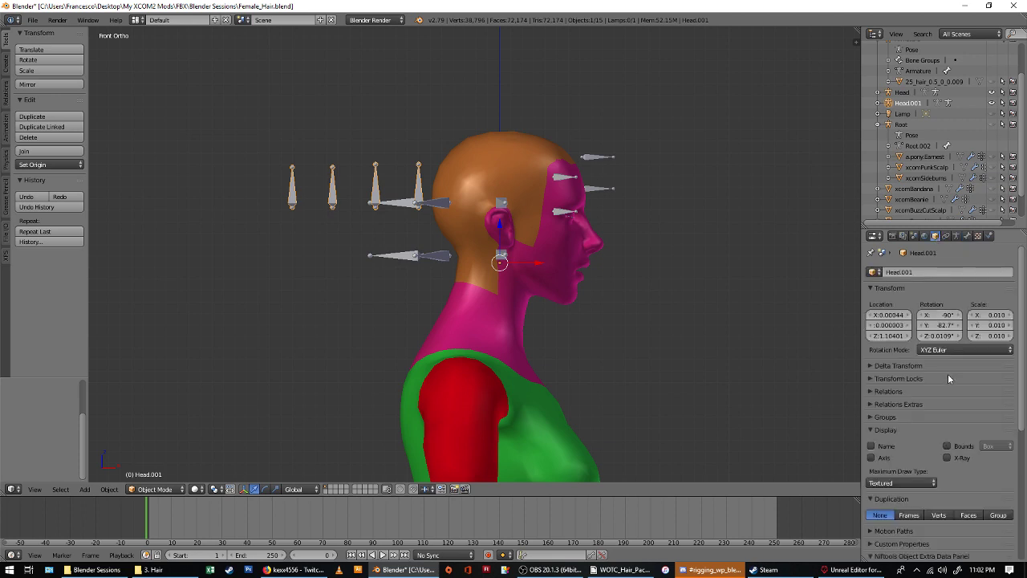
pyautogui.click(872, 446)
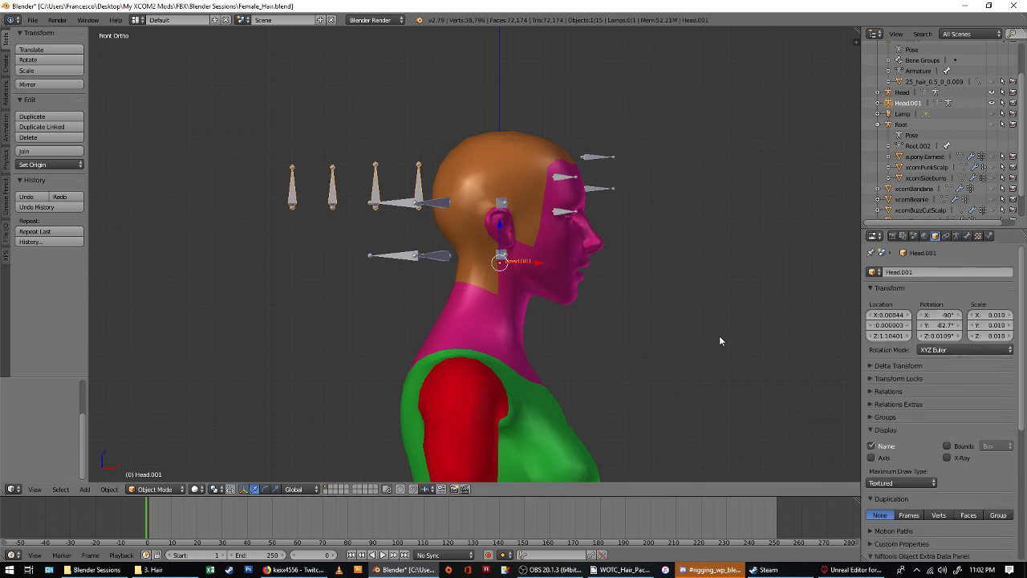
pyautogui.rightClick(418, 249)
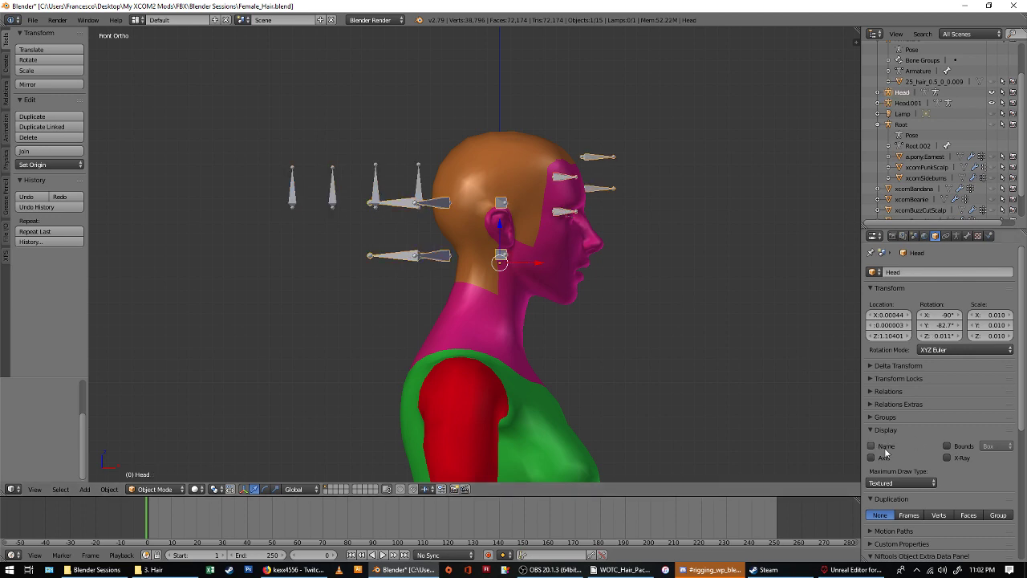
# Display the bone names of the Head and Head.001 armatures in the viewport.
pyautogui.click(957, 236)
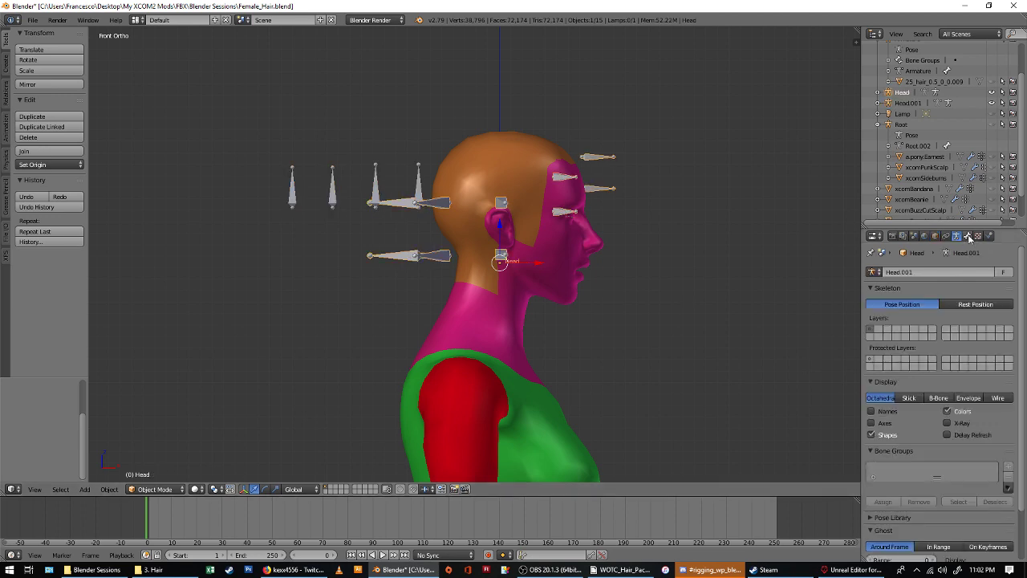
pyautogui.click(871, 411)
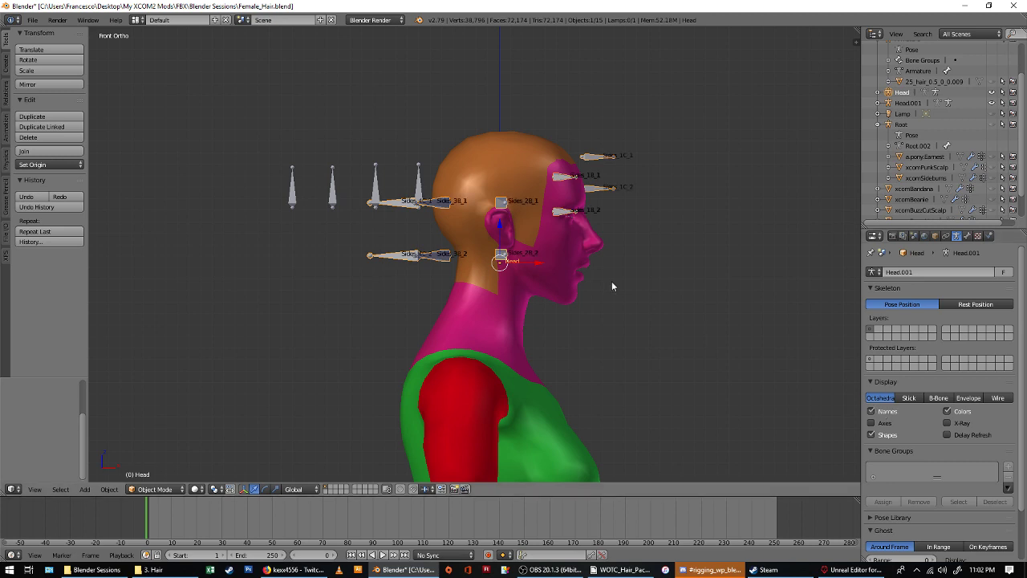
pyautogui.rightClick(375, 192)
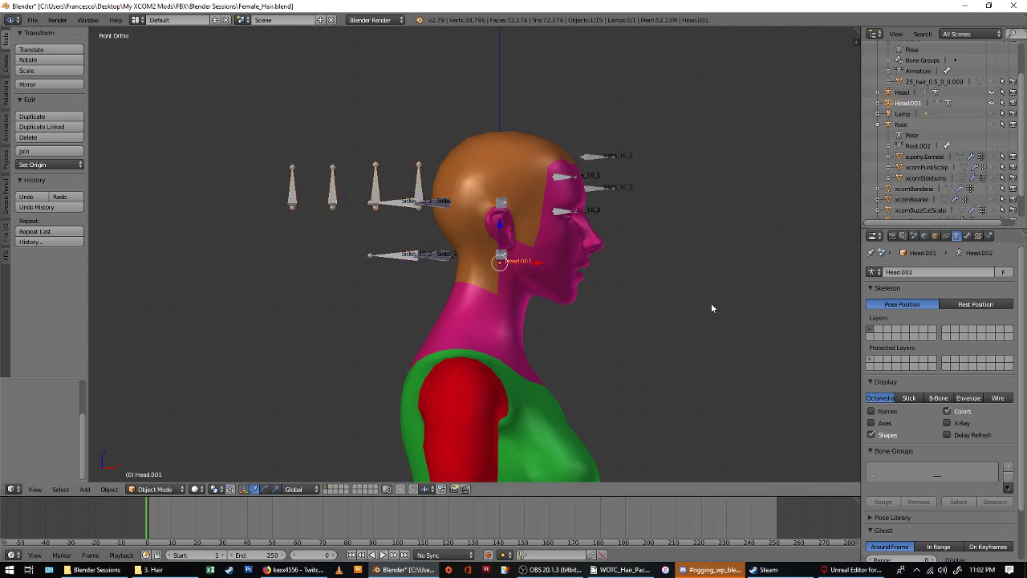
pyautogui.click(889, 414)
# Turn off the object name display for the Head.001 and Head armatures.
pyautogui.click(935, 235)
pyautogui.click(883, 446)
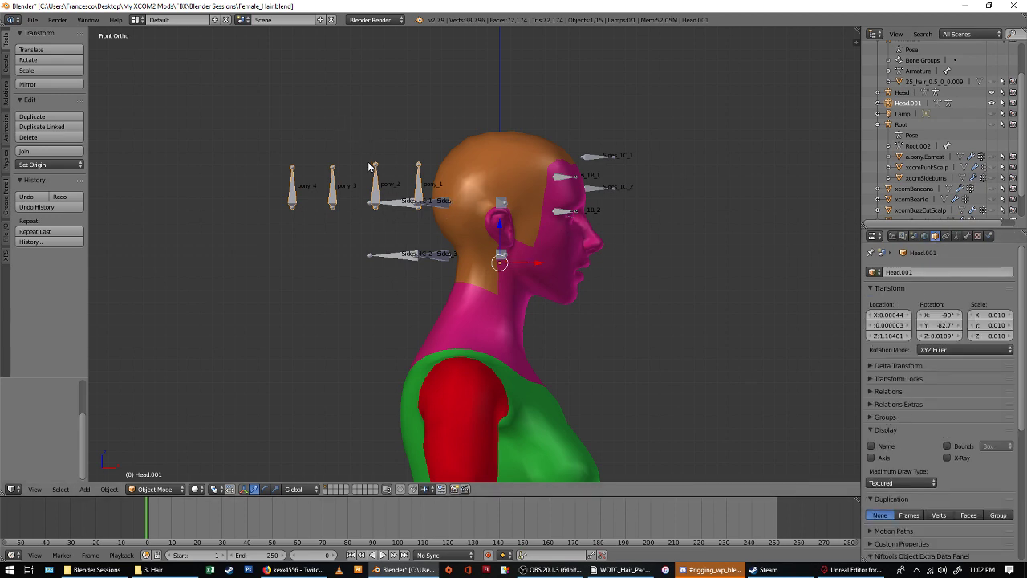
pyautogui.rightClick(407, 210)
pyautogui.click(873, 446)
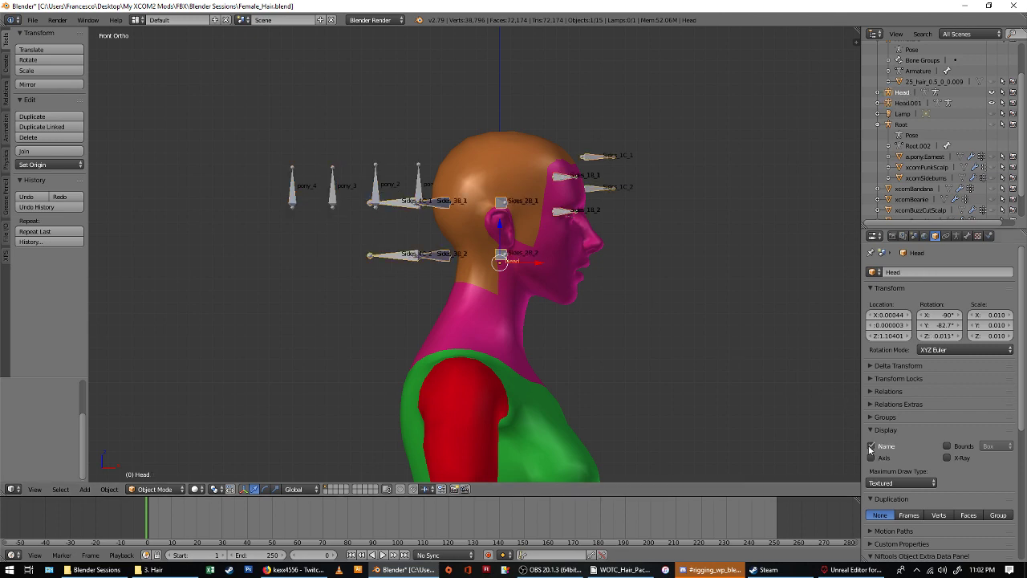
# Join the Head.001 armature holding the ponytail bones into the Head armature.
pyautogui.rightClick(387, 196)
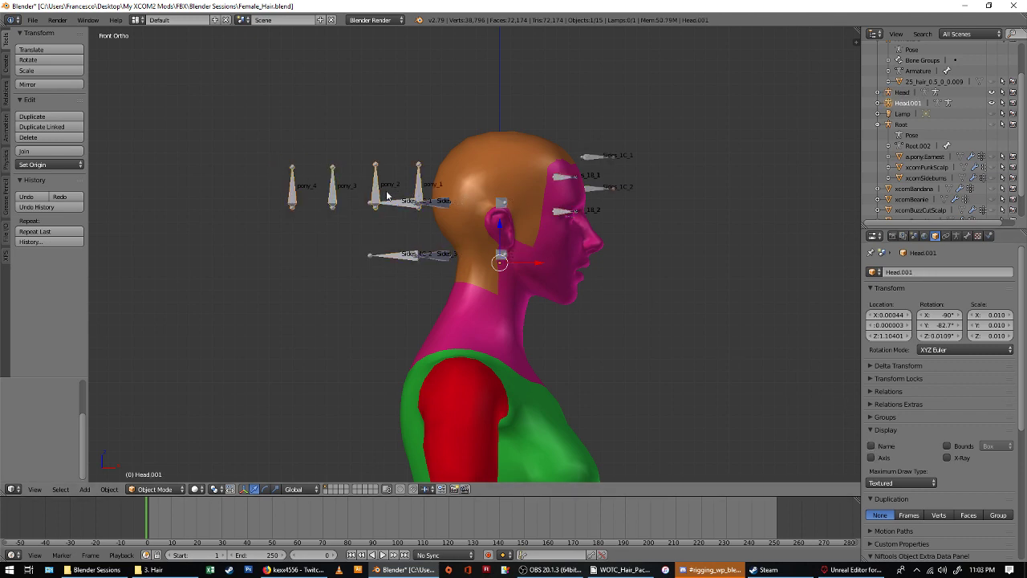
pyautogui.keyDown('shift'); pyautogui.rightClick(394, 257); pyautogui.keyUp('shift')
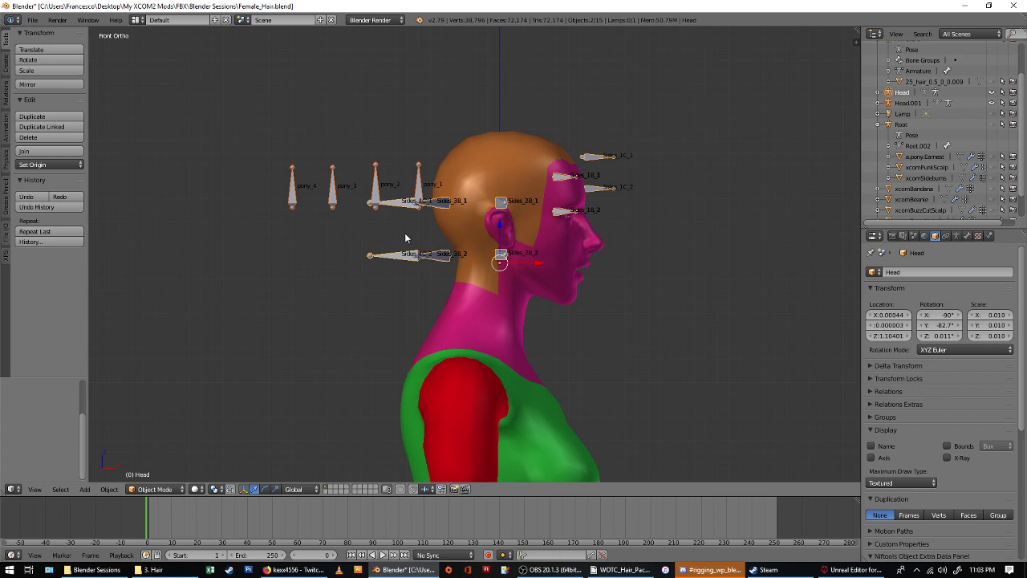
pyautogui.scroll(4, 399, 221)
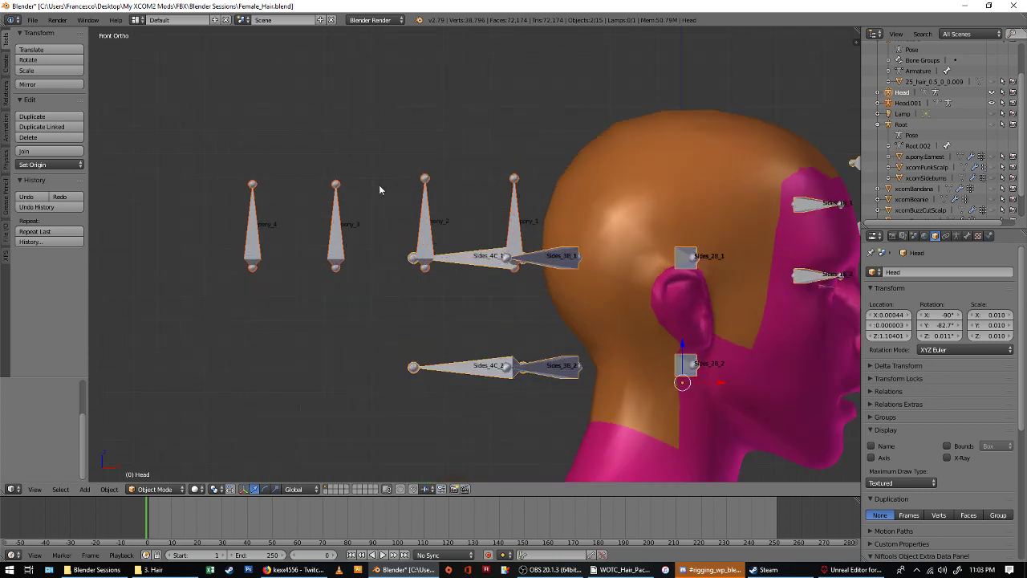
pyautogui.scroll(2, 470, 239)
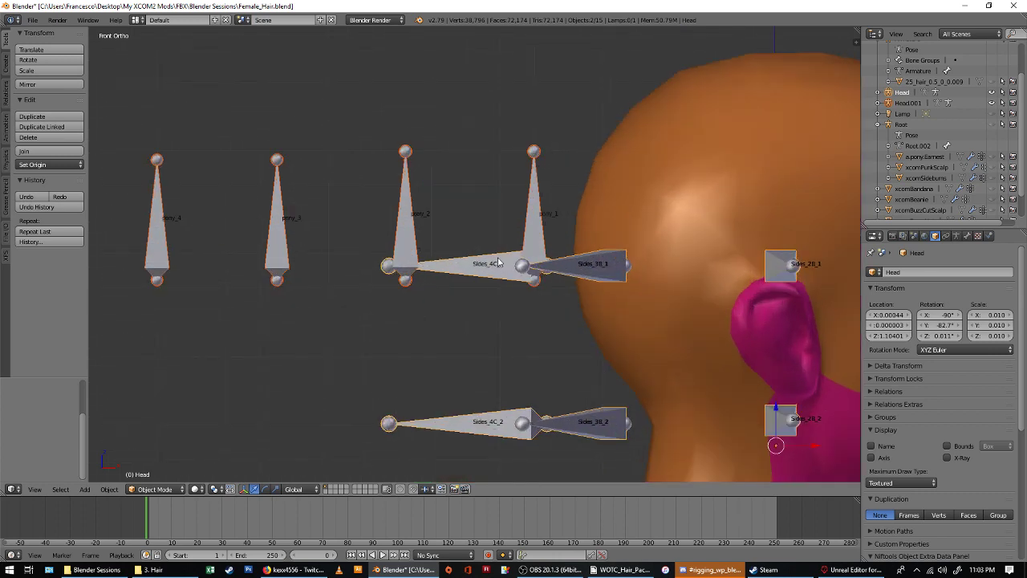
pyautogui.hotkey('ctrl', 'j')
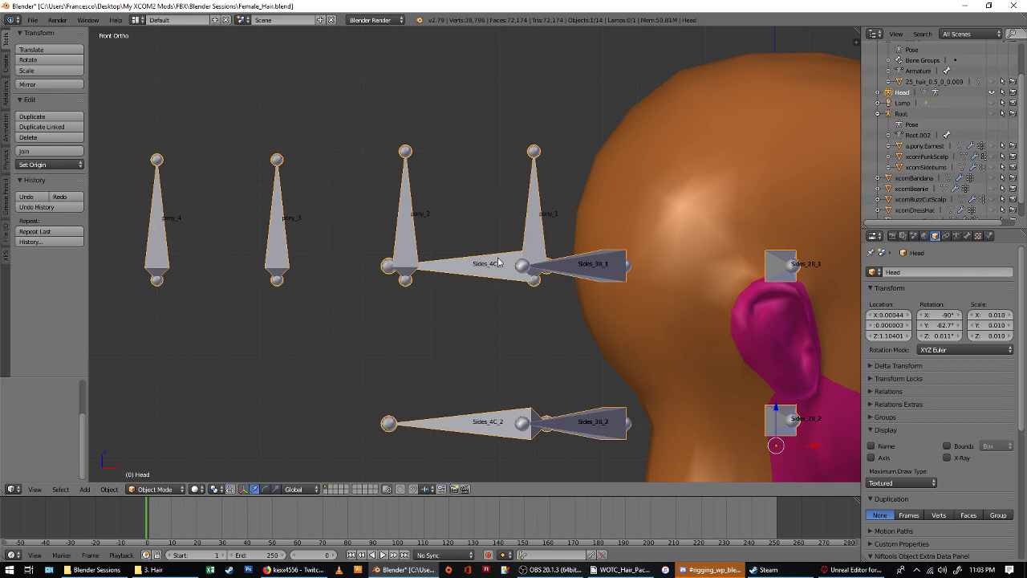
# Hide the body mesh so only the joined hair armature stays visible, and deselect everything.
pyautogui.scroll(-2, 350, 178)
pyautogui.scroll(-4, 350, 178)
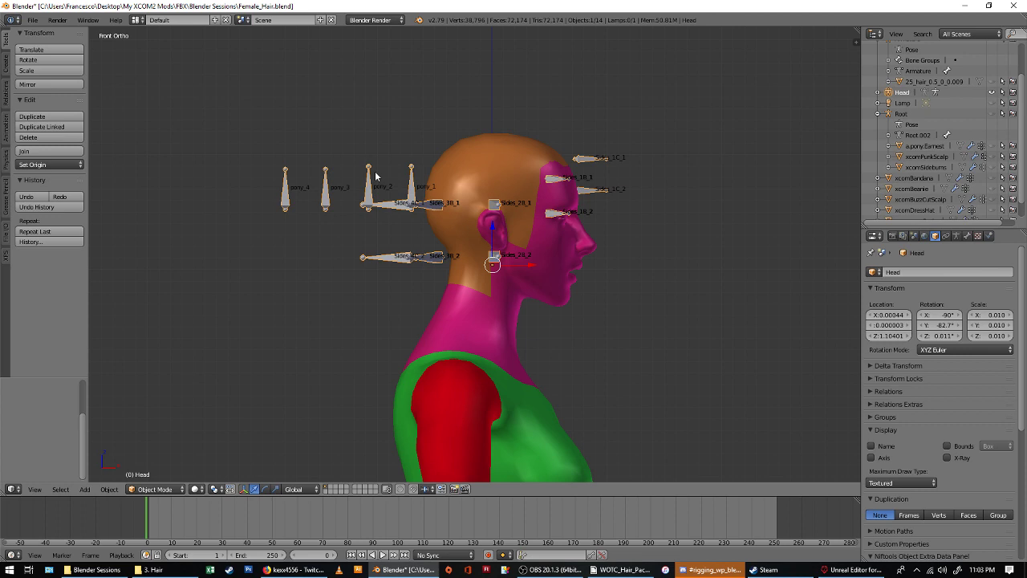
pyautogui.click(530, 157)
pyautogui.press('h')
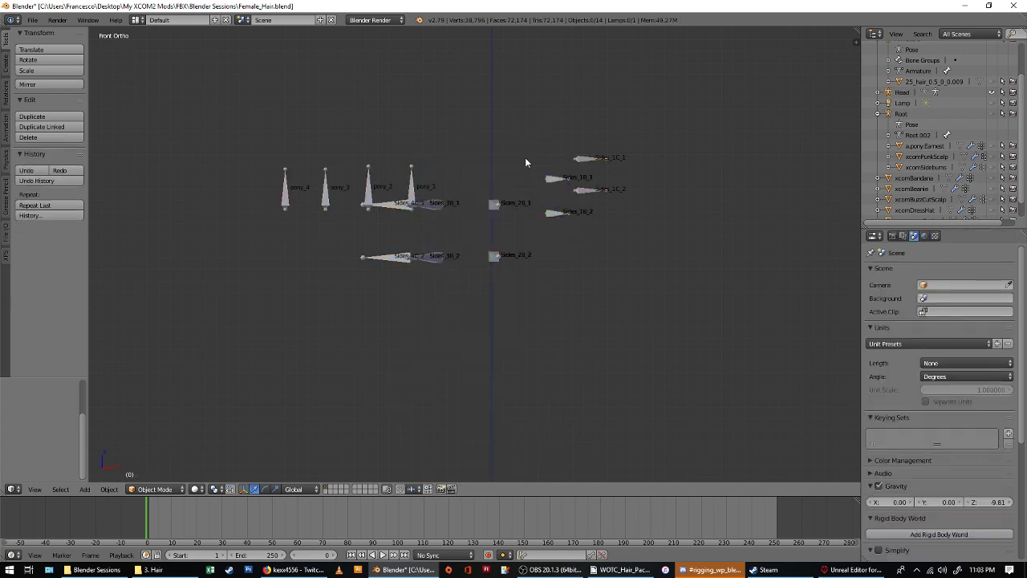
pyautogui.hotkey('alt', 'h')
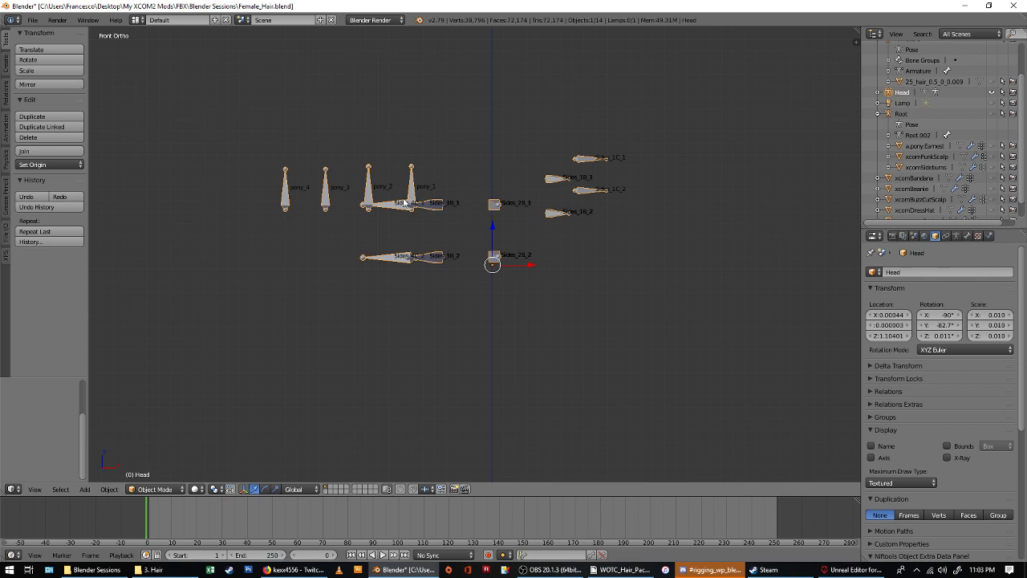
pyautogui.press('a')
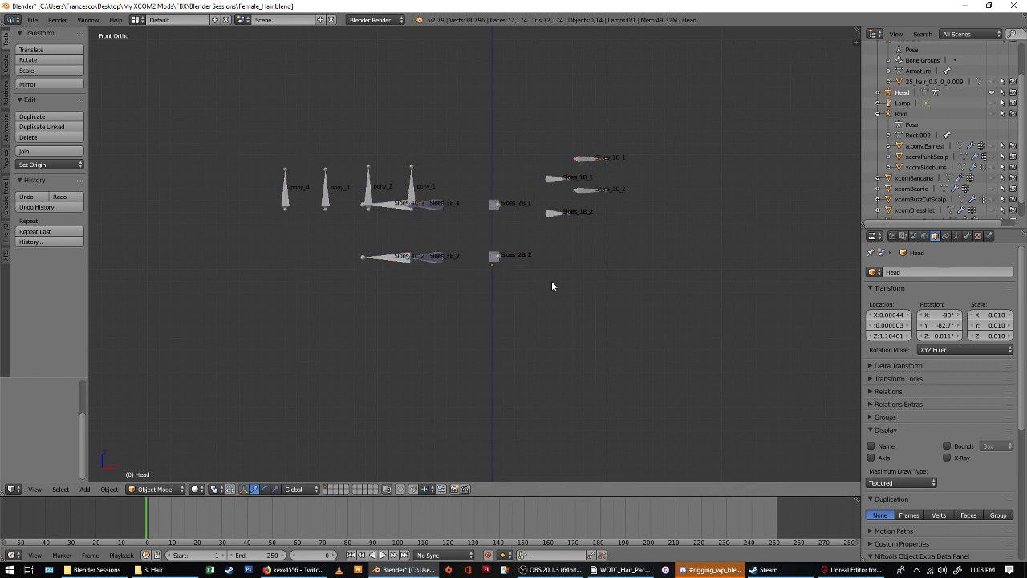
# Import the original female head SM_Head_F.FBX from the Originals folder.
pyautogui.click(33, 19)
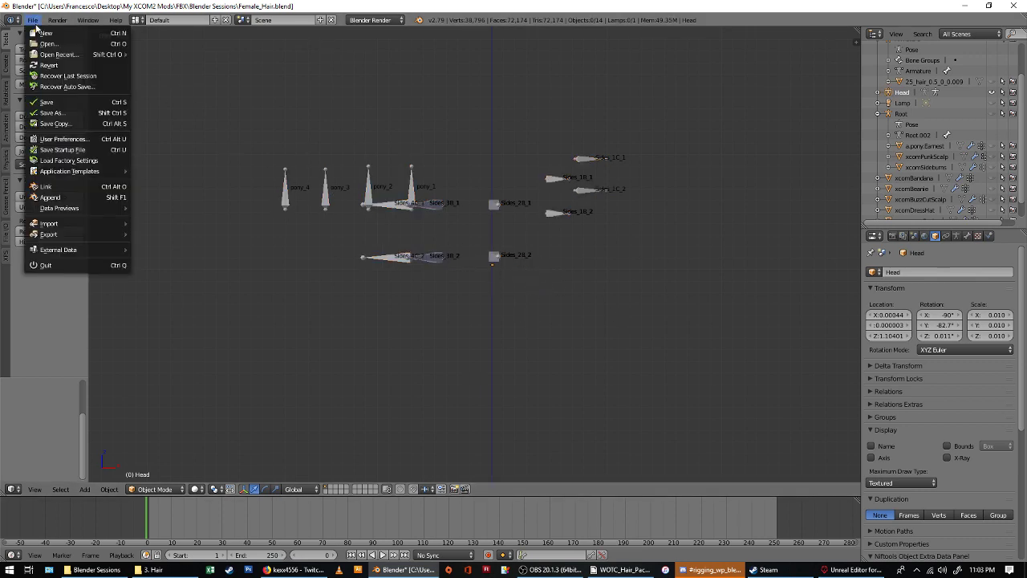
pyautogui.moveTo(128, 225)
pyautogui.click(149, 255)
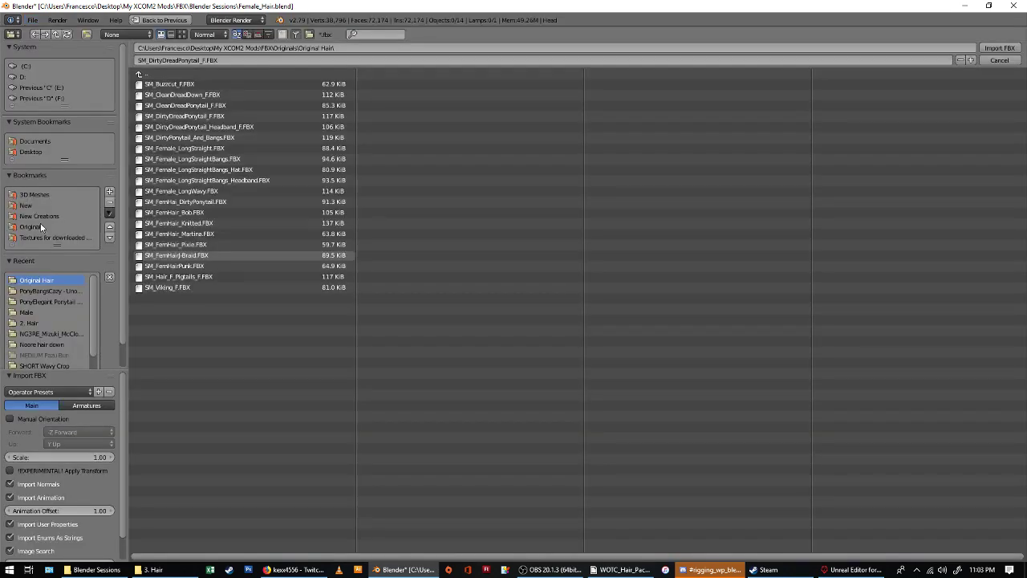
pyautogui.click(41, 223)
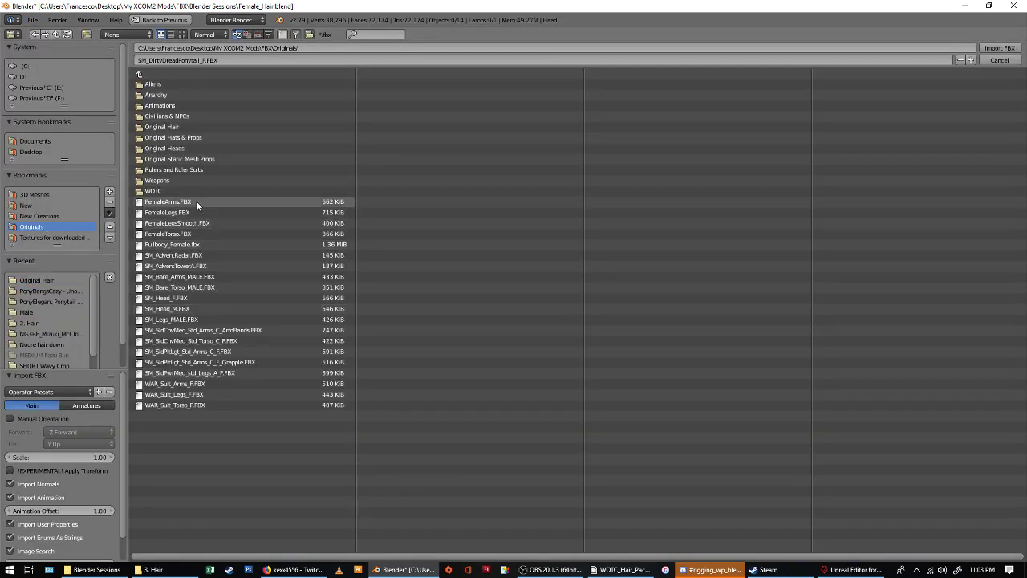
pyautogui.click(222, 298)
pyautogui.doubleClick(222, 298)
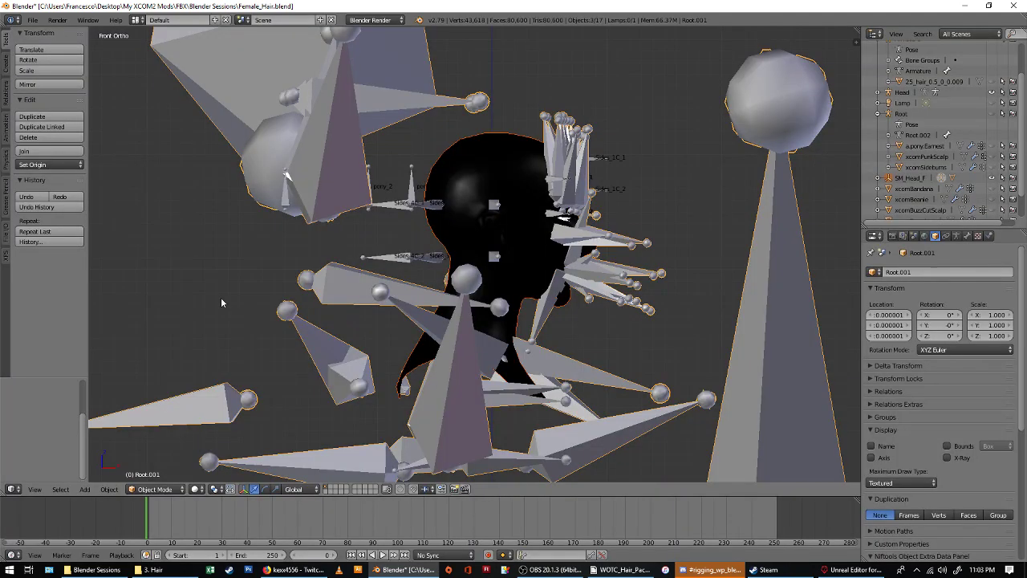
# Examine the imported head skeleton around the hair bones from the front and right views.
pyautogui.scroll(-3, 448, 203)
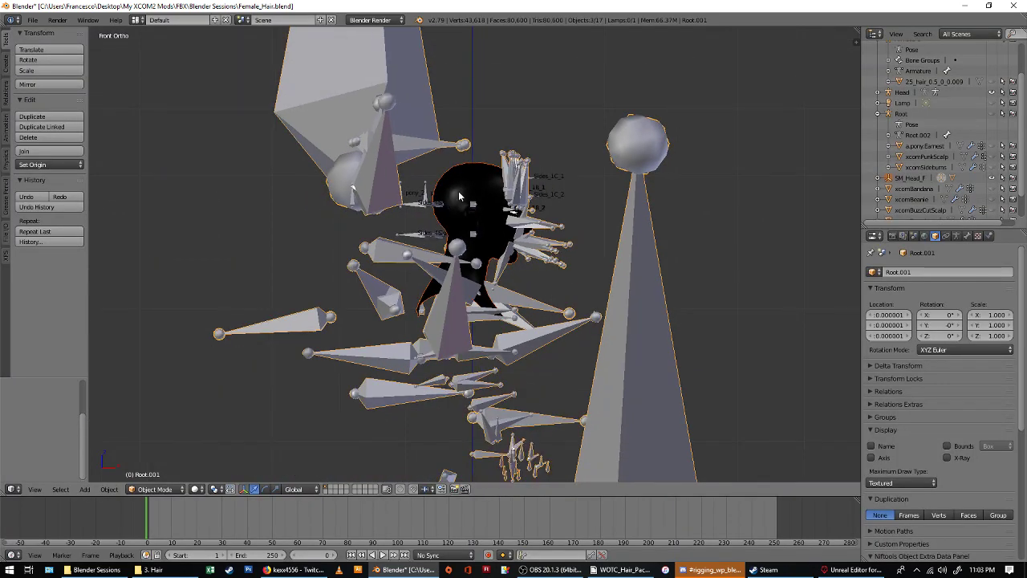
pyautogui.scroll(-3, 458, 196)
pyautogui.scroll(5, 467, 201)
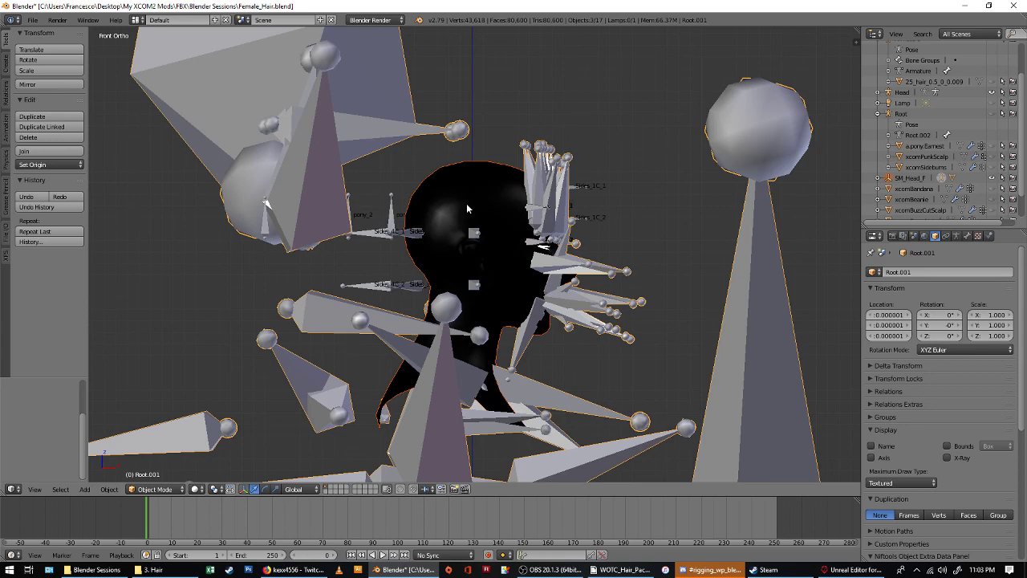
pyautogui.press('KP_3')
pyautogui.scroll(-4, 543, 373)
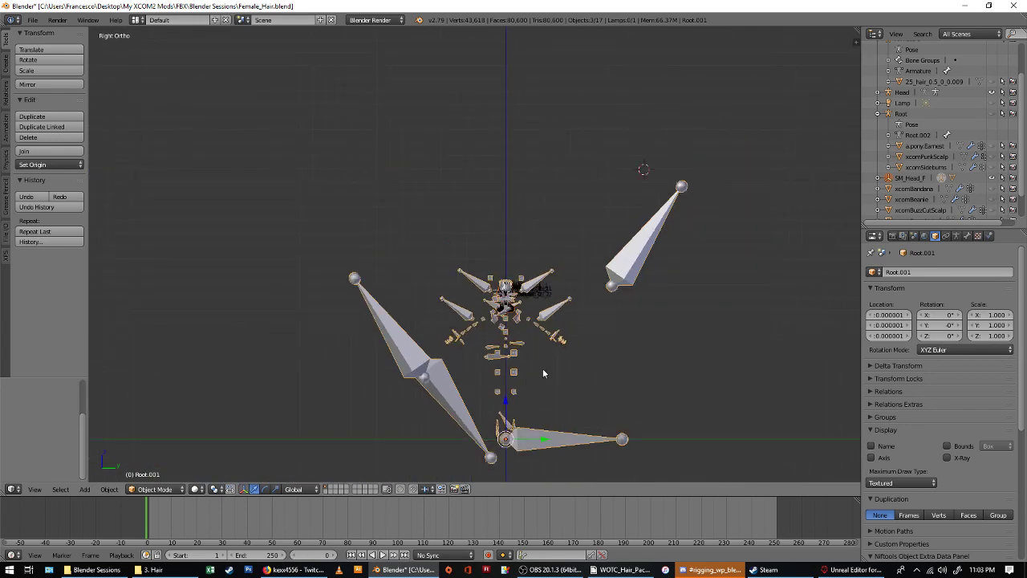
pyautogui.scroll(8, 544, 373)
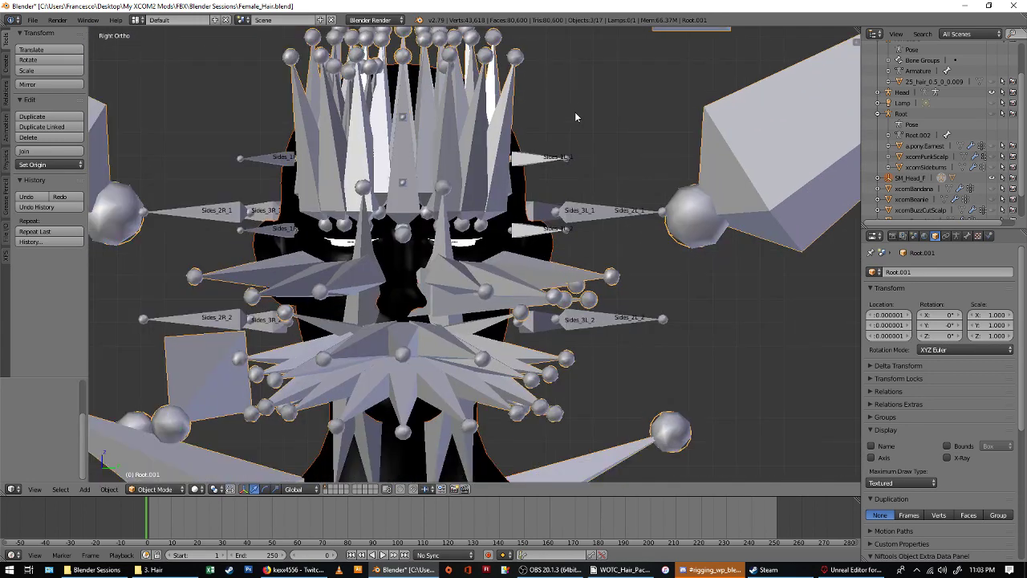
pyautogui.moveTo(347, 142); pyautogui.dragTo(481, 80, button='middle')
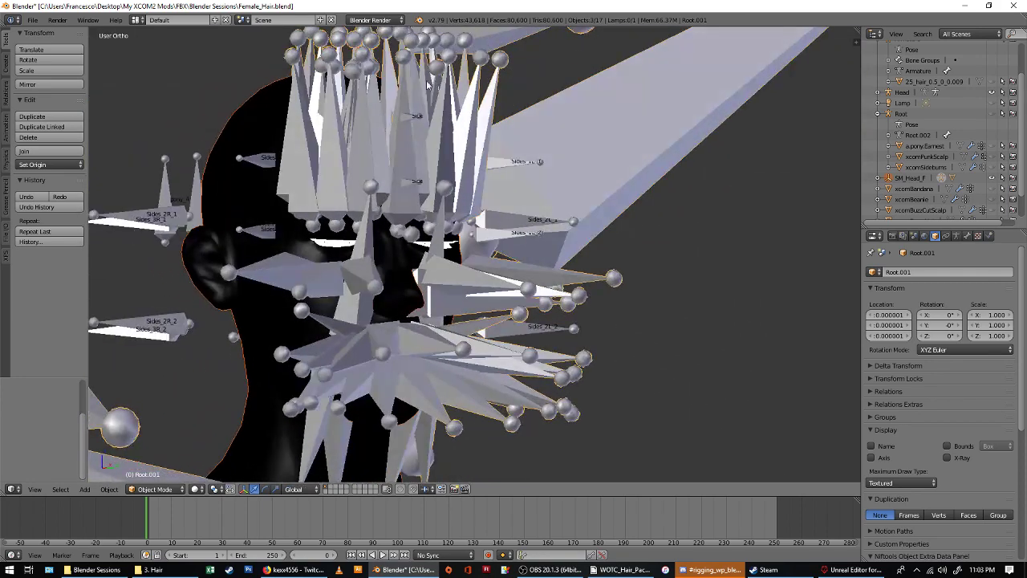
pyautogui.press('KP_1')
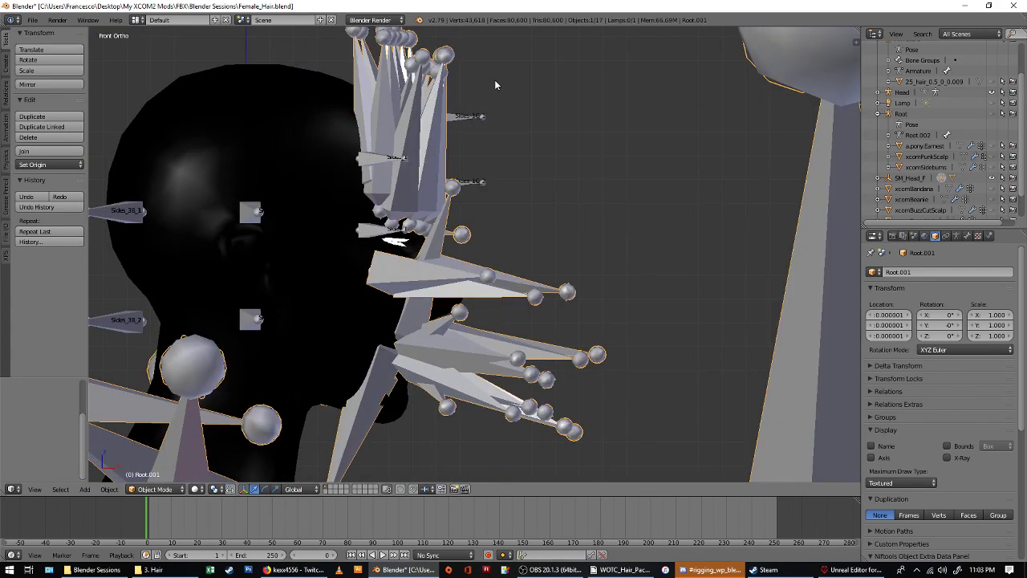
# Open the imported Root.001 armature for editing in wireframe display and select its Neck bone.
pyautogui.press('Tab')
pyautogui.scroll(-3, 506, 113)
pyautogui.press('z')
pyautogui.scroll(4, 507, 187)
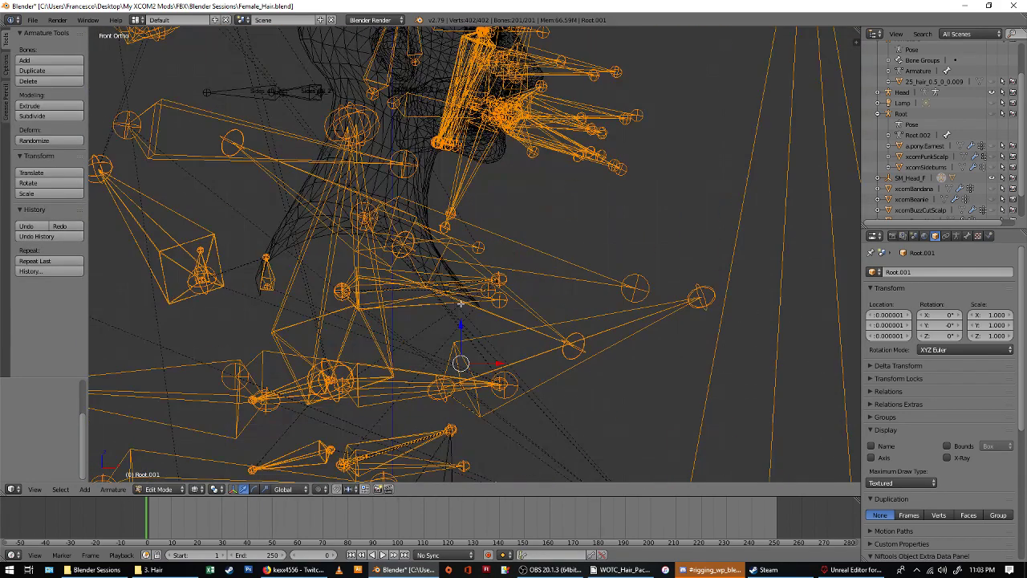
pyautogui.scroll(2, 402, 199)
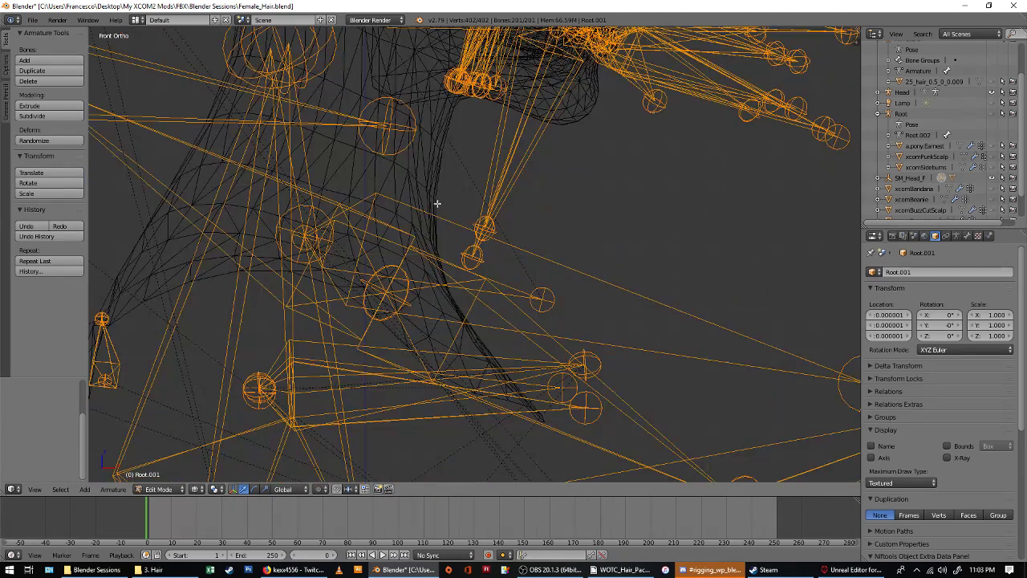
pyautogui.rightClick(531, 298)
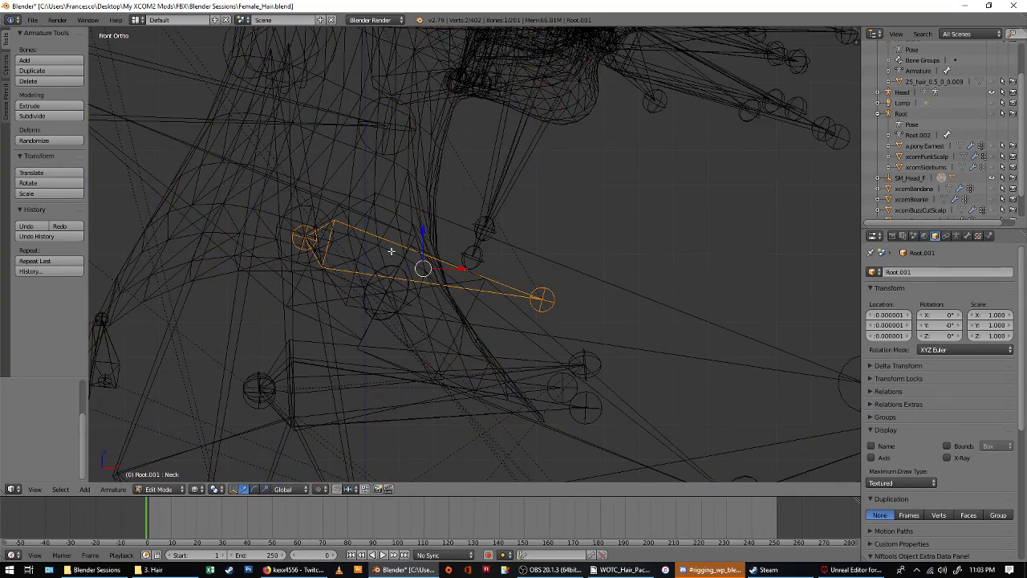
# Separate the Head bone of the Root.001 armature into its own armature and return to Object Mode.
pyautogui.scroll(3, 305, 228)
pyautogui.scroll(-4, 435, 227)
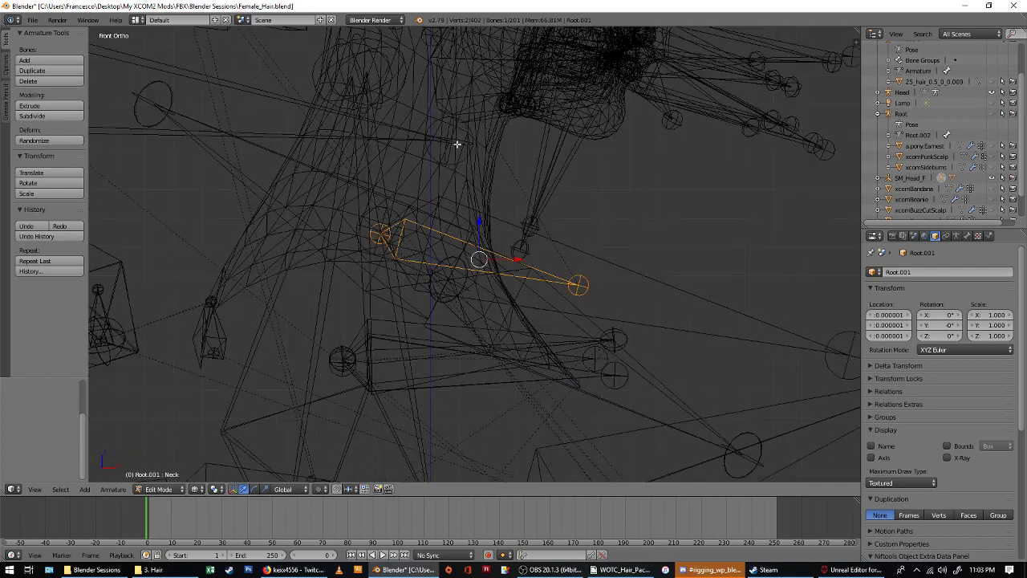
pyautogui.keyDown('shift'); pyautogui.moveTo(459, 95); pyautogui.dragTo(471, 175, button='middle'); pyautogui.keyUp('shift')
pyautogui.scroll(3, 516, 126)
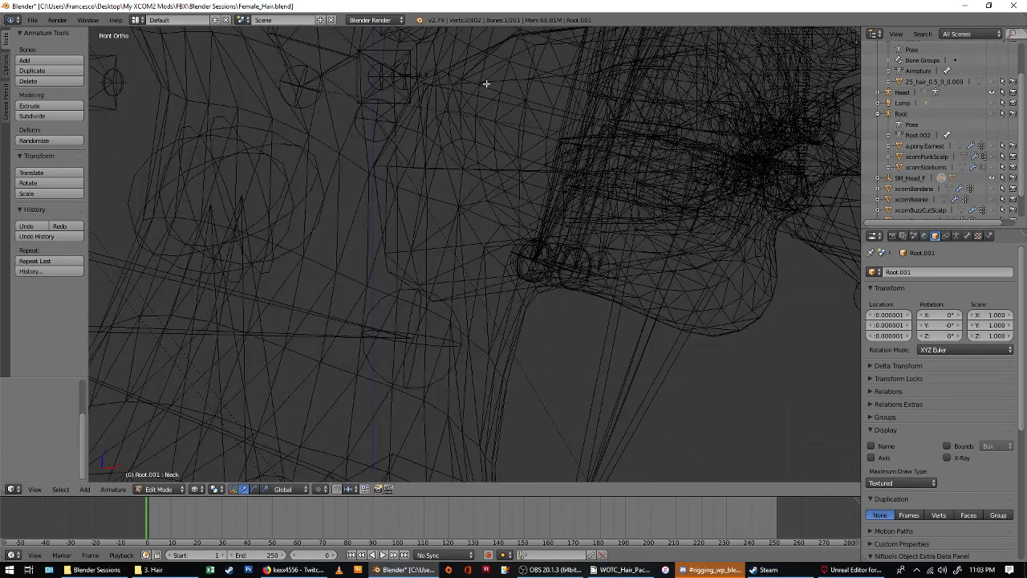
pyautogui.rightClick(409, 90)
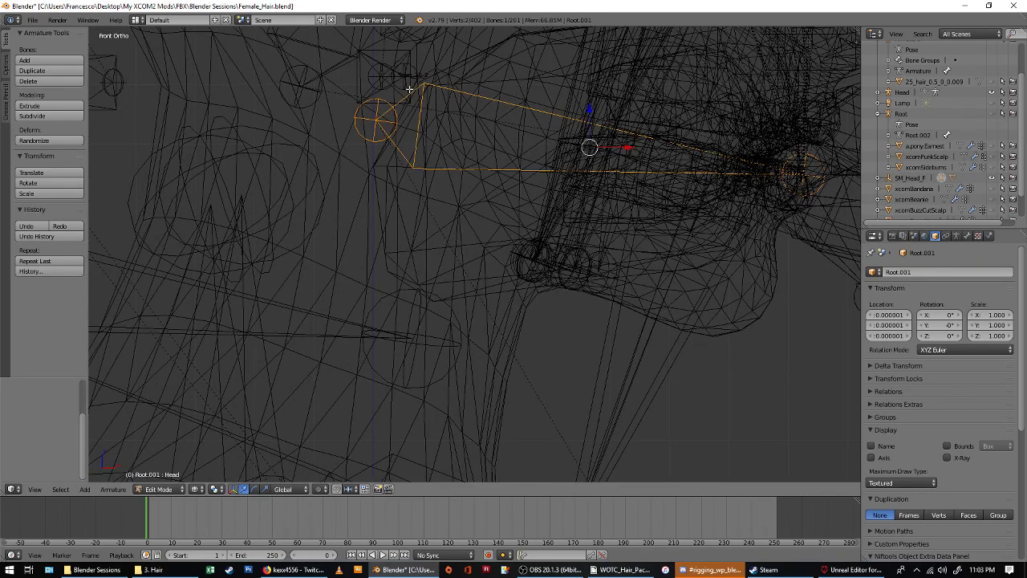
pyautogui.scroll(-3, 528, 156)
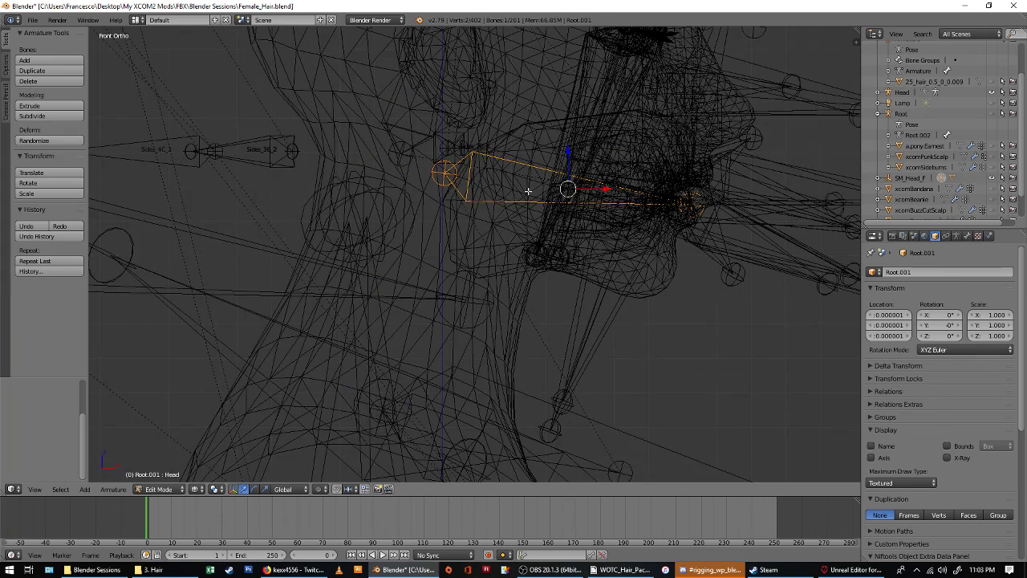
pyautogui.hotkey('ctrl', 'alt', 'p')
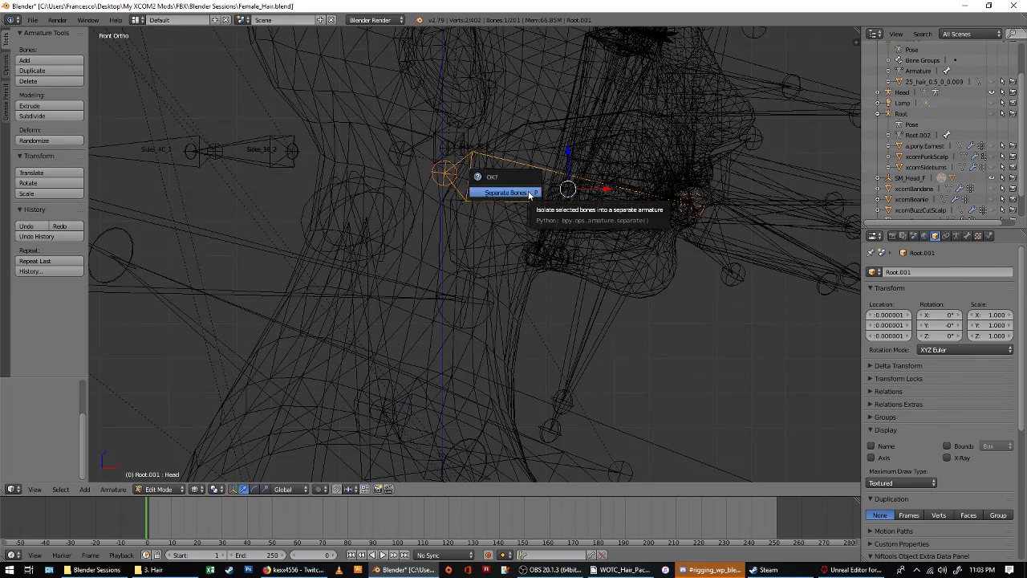
pyautogui.click(528, 191)
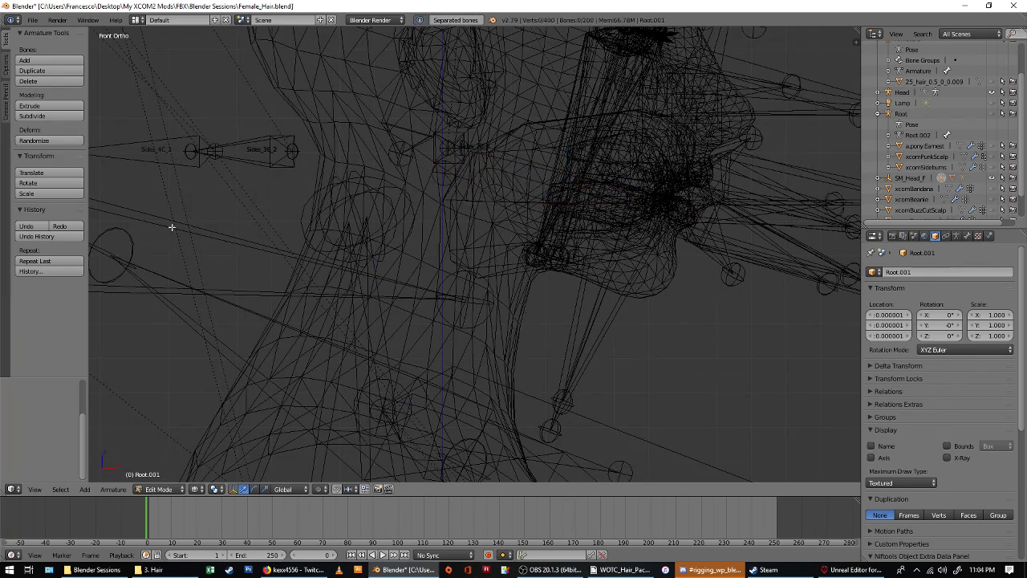
pyautogui.press('Tab')
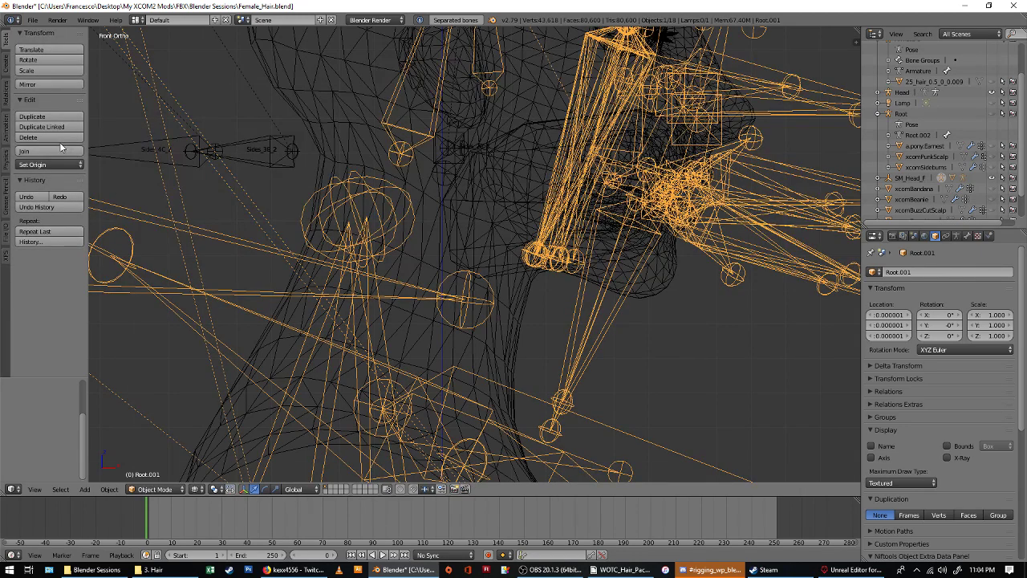
# Delete the rest of the imported Root.001 armature and display the bone name on the separated Head bone's armature.
pyautogui.click(28, 137)
pyautogui.rightClick(533, 164)
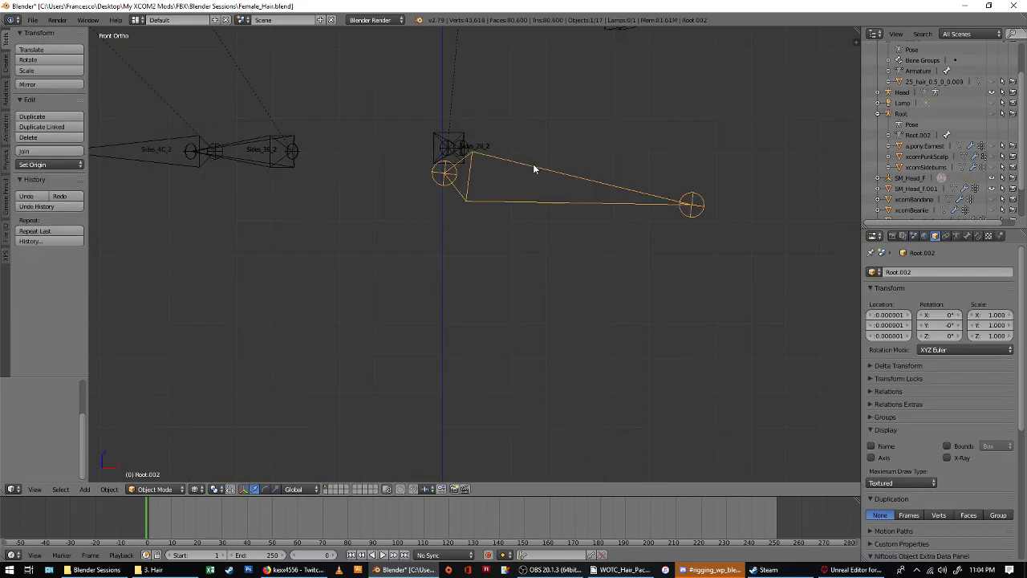
pyautogui.click(956, 235)
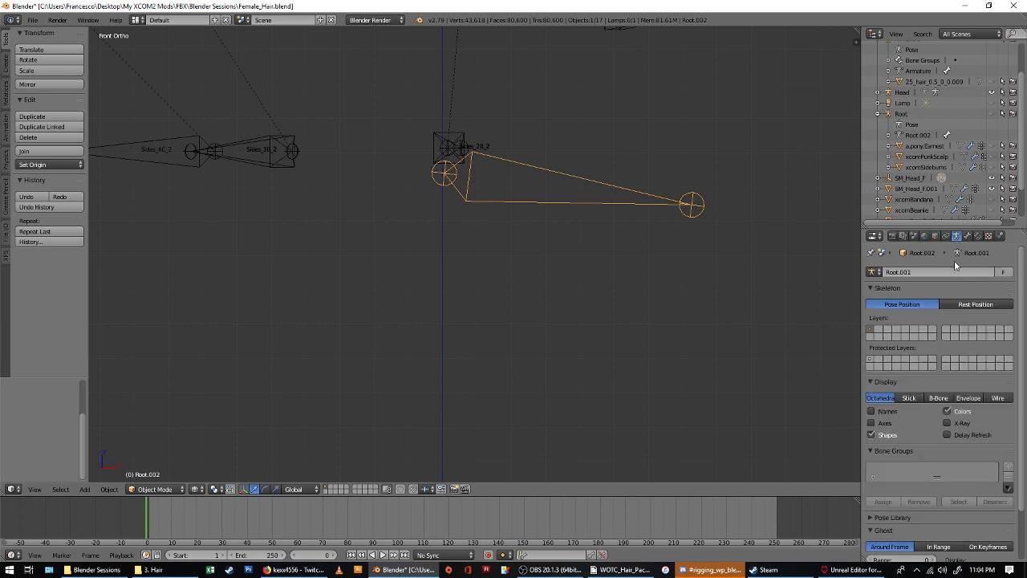
pyautogui.click(880, 413)
# Try to join the hair bone armature into the separated Head bone's armature.
pyautogui.scroll(-5, 440, 265)
pyautogui.keyDown('shift'); pyautogui.rightClick(374, 232); pyautogui.keyUp('shift')
pyautogui.scroll(3, 436, 246)
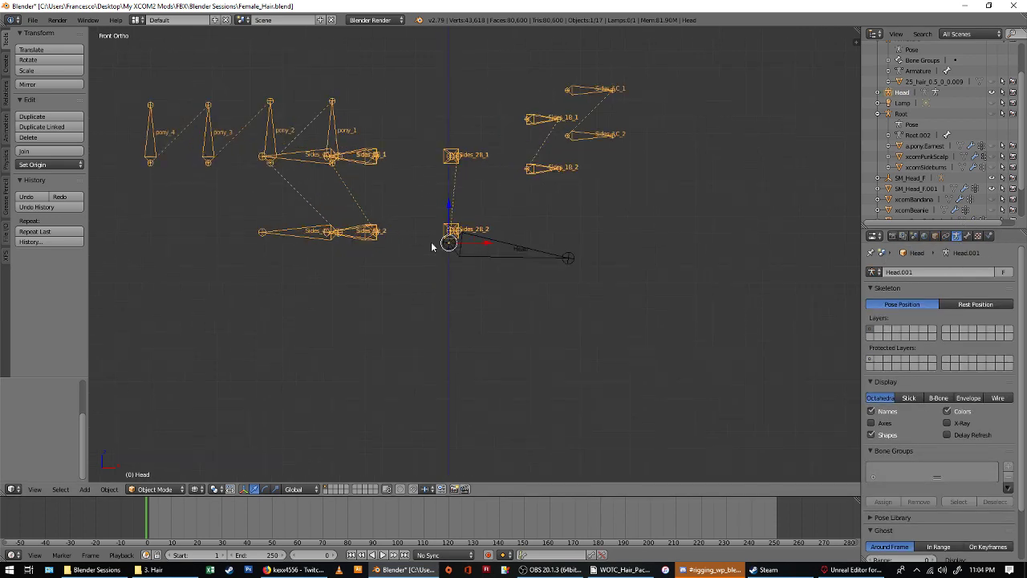
pyautogui.keyDown('shift'); pyautogui.rightClick(491, 240); pyautogui.keyUp('shift')
pyautogui.scroll(3, 362, 193)
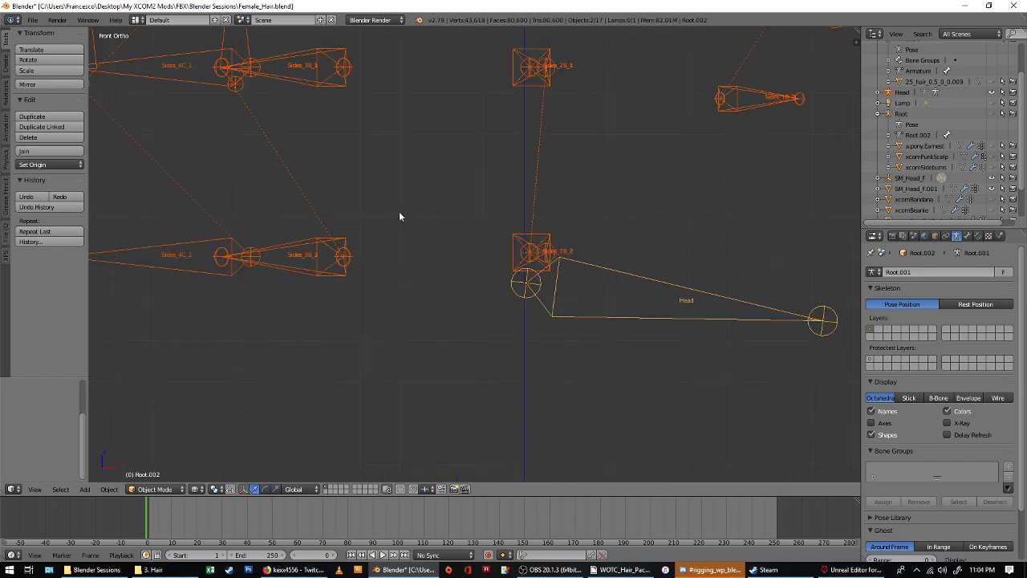
pyautogui.hotkey('ctrl', 'j')
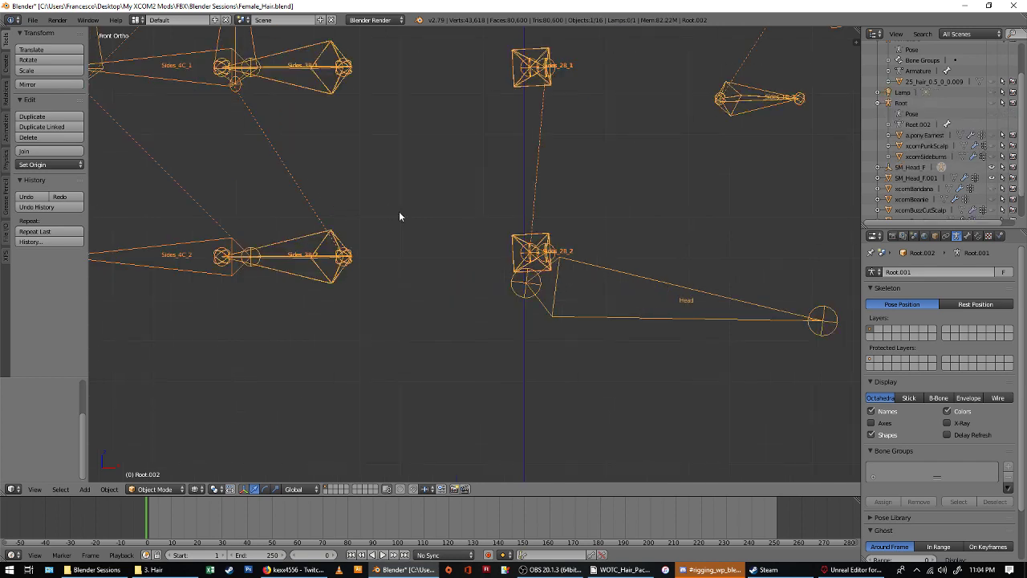
pyautogui.hotkey('ctrl', 'z')
pyautogui.scroll(-4, 499, 263)
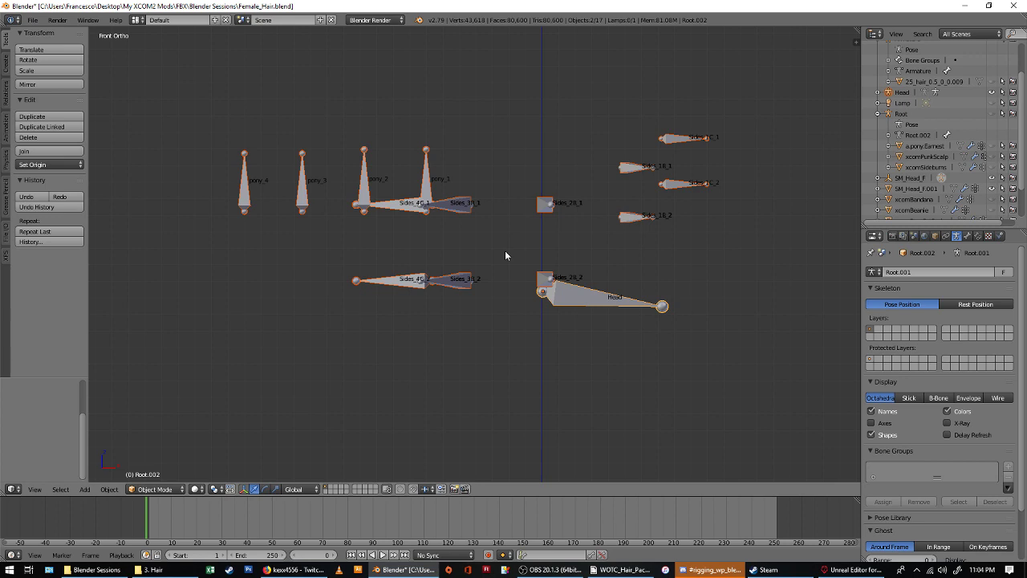
# Try to join the separated Head bone's armature into the hair bone armature and undo the join.
pyautogui.scroll(3, 305, 187)
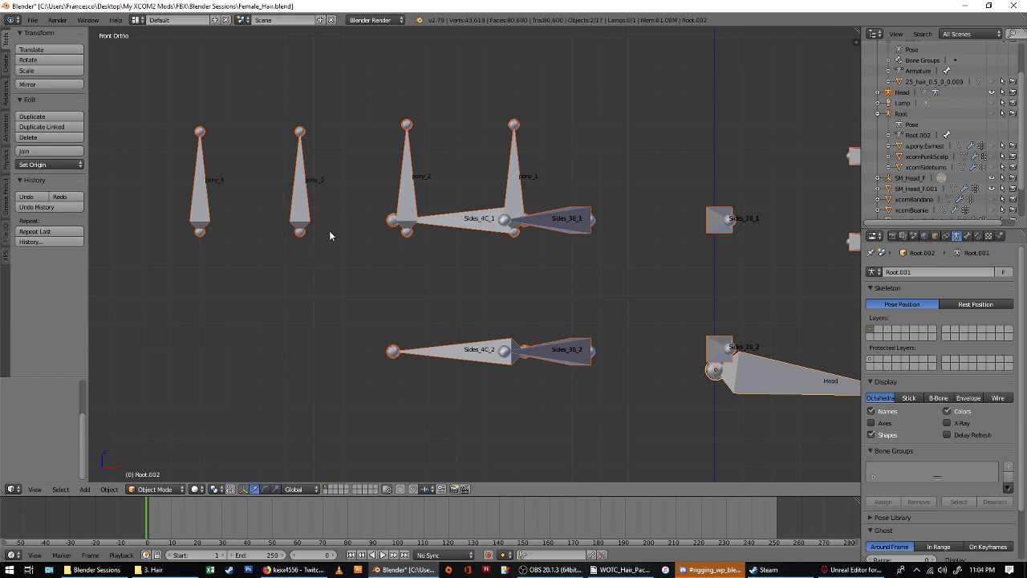
pyautogui.press('Delete')
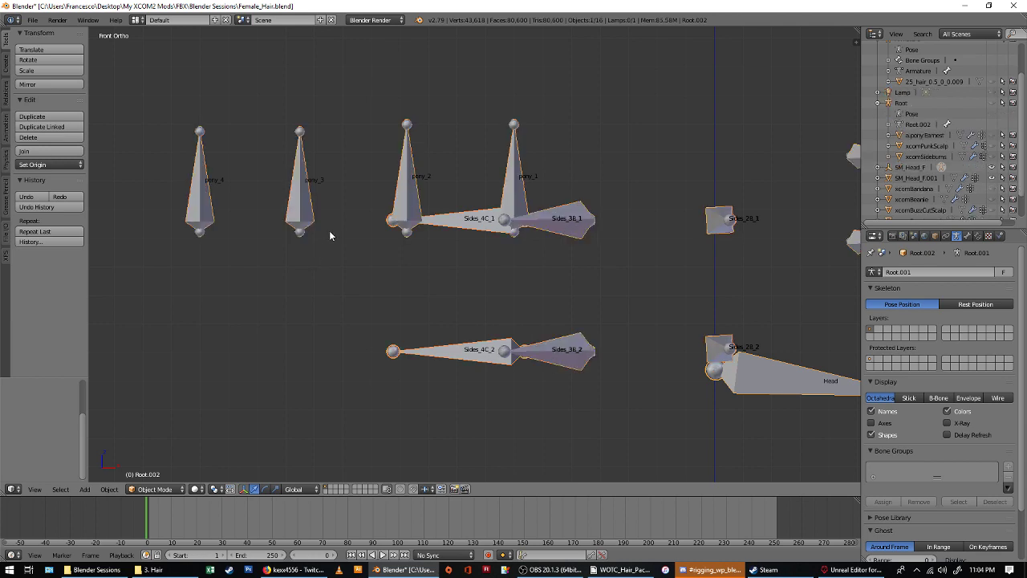
pyautogui.press('KP_7')
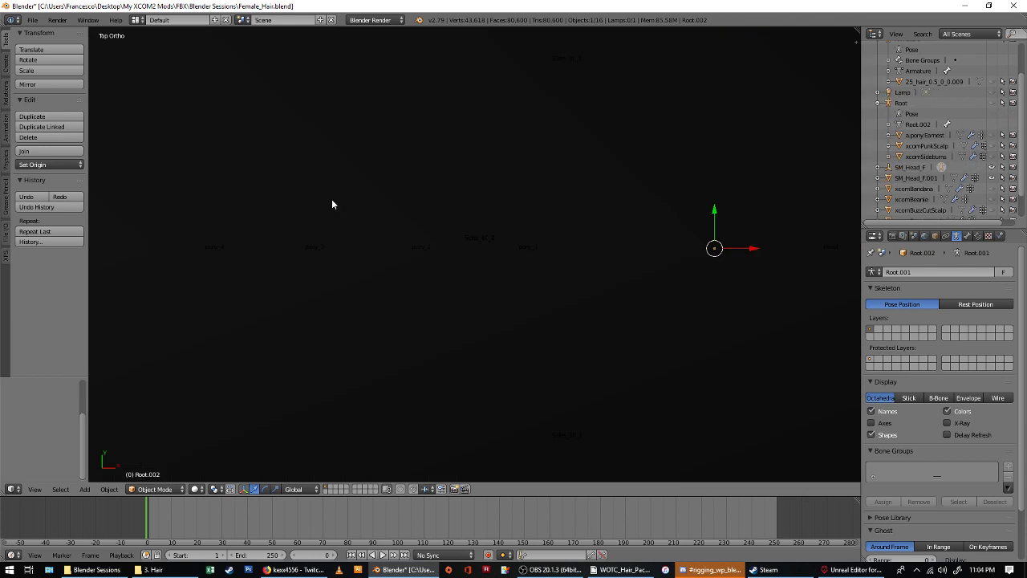
pyautogui.scroll(-5, 383, 236)
pyautogui.scroll(-8, 396, 242)
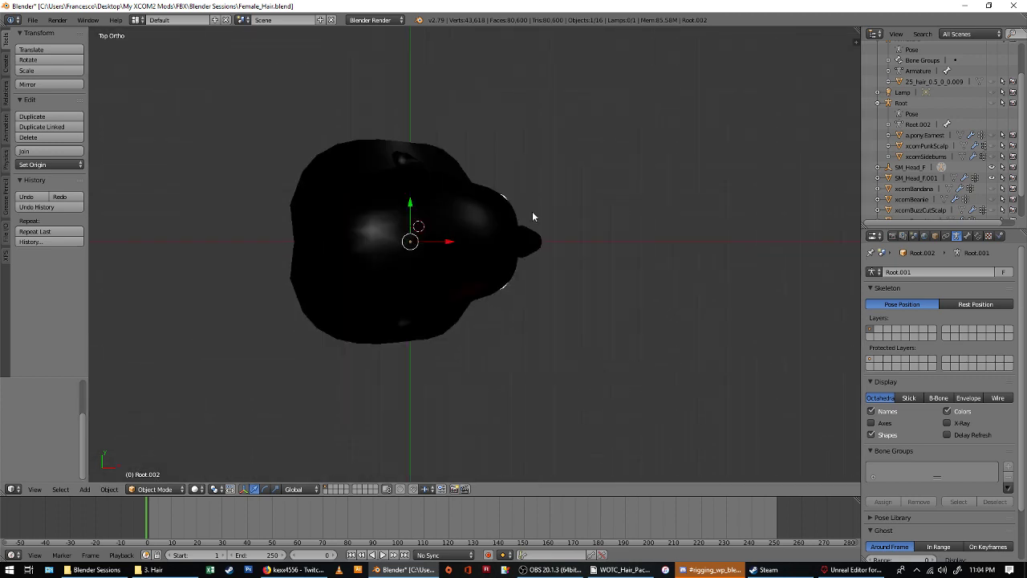
pyautogui.hotkey('ctrl', 'z')
# Delete the SM_Head_F.001 head mesh that covers the bones in top view.
pyautogui.click(495, 218)
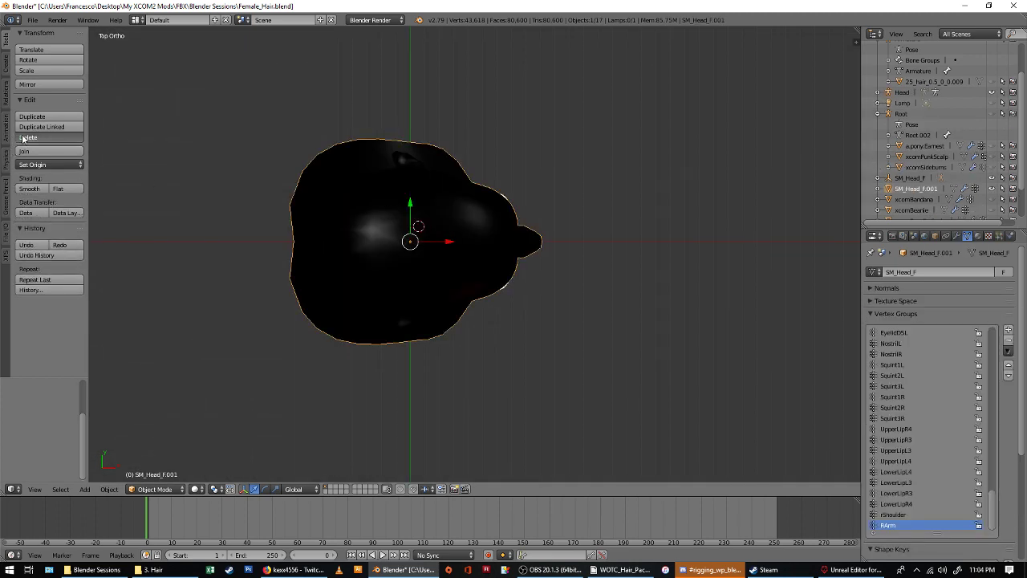
pyautogui.click(28, 137)
pyautogui.scroll(-3, 389, 234)
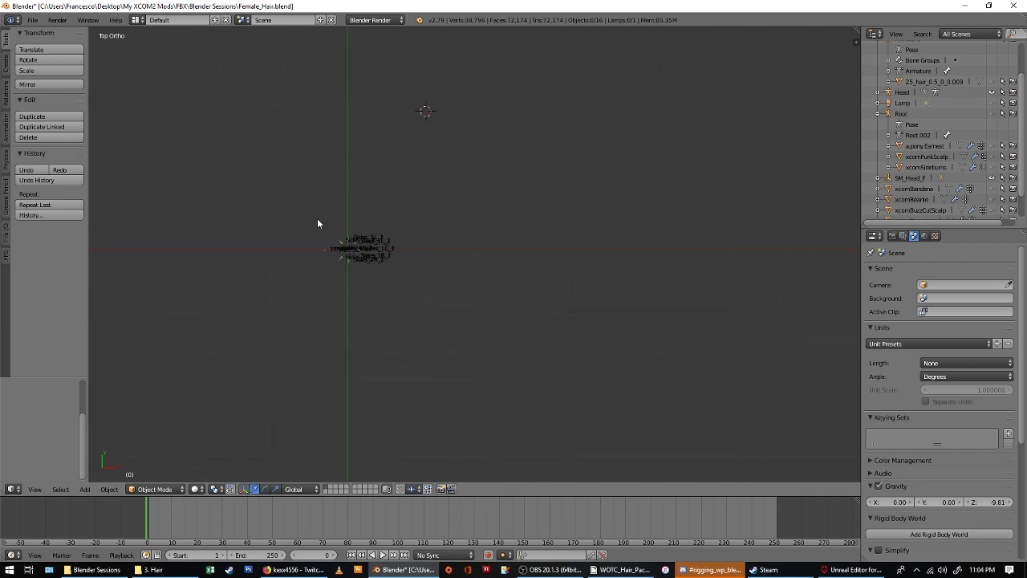
# Join the separated Head bone's armature into the Root.002 hair bone armature.
pyautogui.scroll(10, 356, 305)
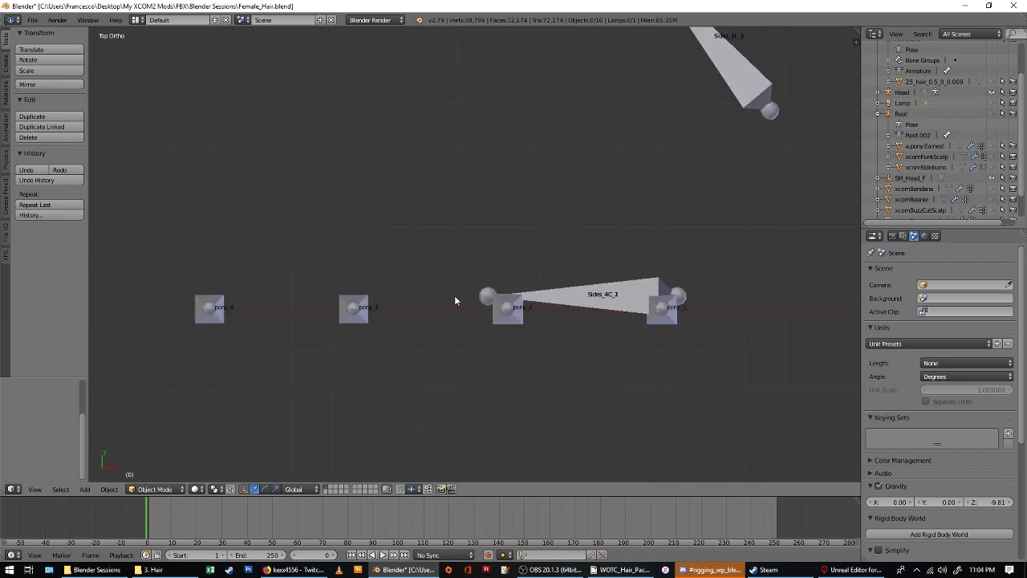
pyautogui.scroll(-4, 465, 297)
pyautogui.rightClick(517, 295)
pyautogui.scroll(2, 562, 297)
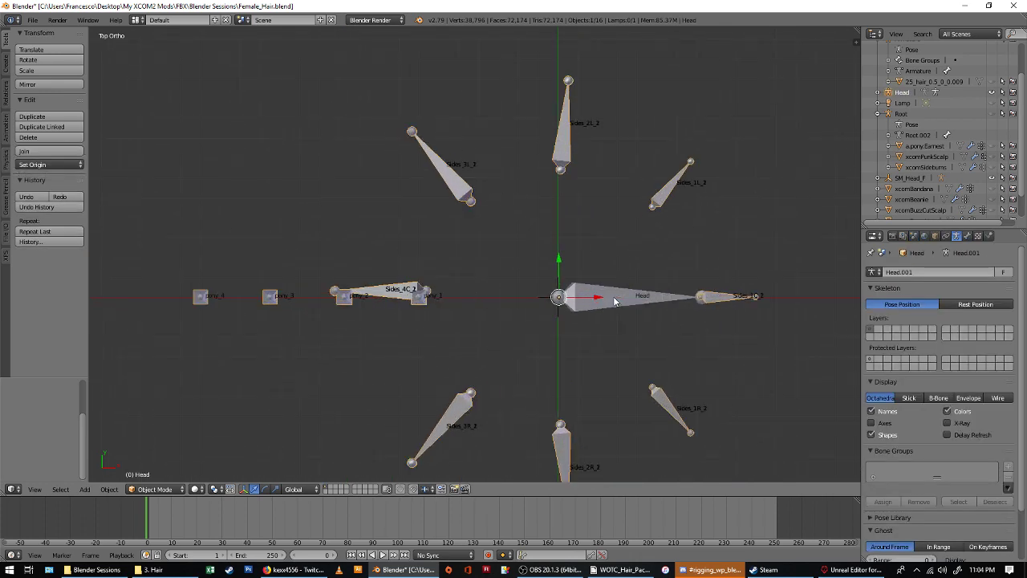
pyautogui.keyDown('shift'); pyautogui.rightClick(327, 301); pyautogui.keyUp('shift')
pyautogui.scroll(4, 327, 302)
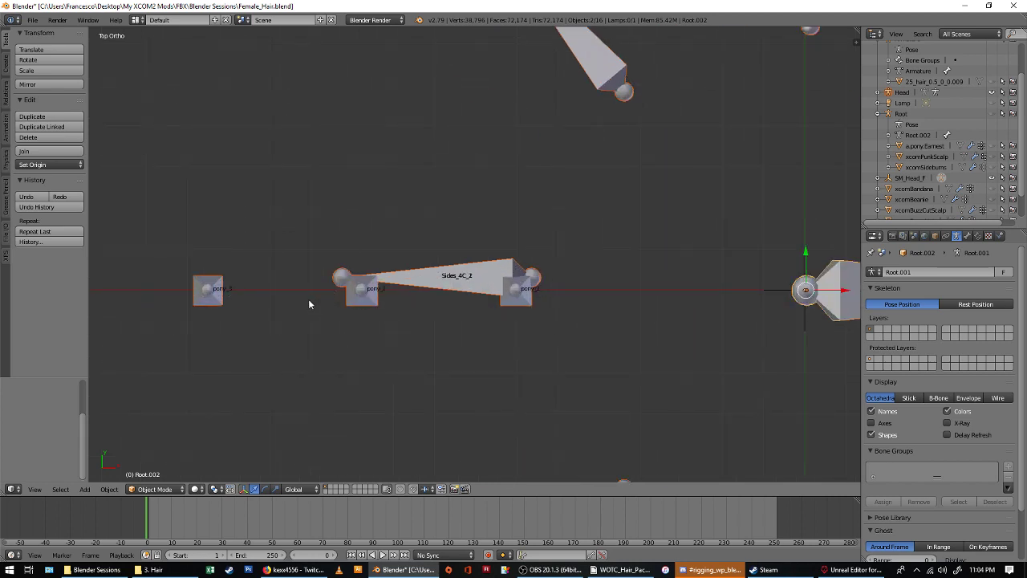
pyautogui.hotkey('ctrl', 'j')
pyautogui.scroll(-3, 393, 304)
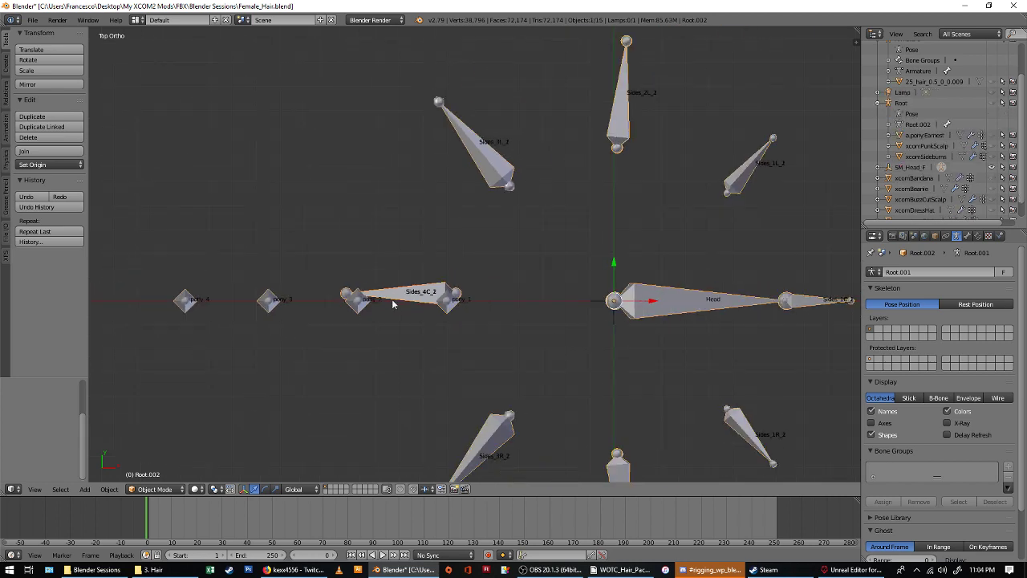
# Open the combined armature for editing in front view and show the transform properties of the pony_1 bone.
pyautogui.press('KP_1')
pyautogui.scroll(-3, 401, 303)
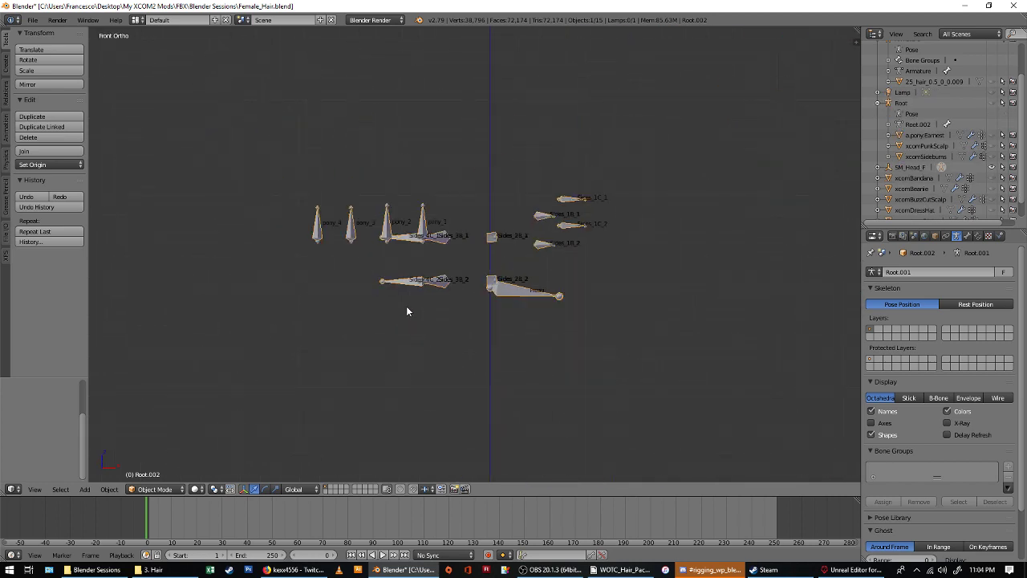
pyautogui.scroll(3, 410, 305)
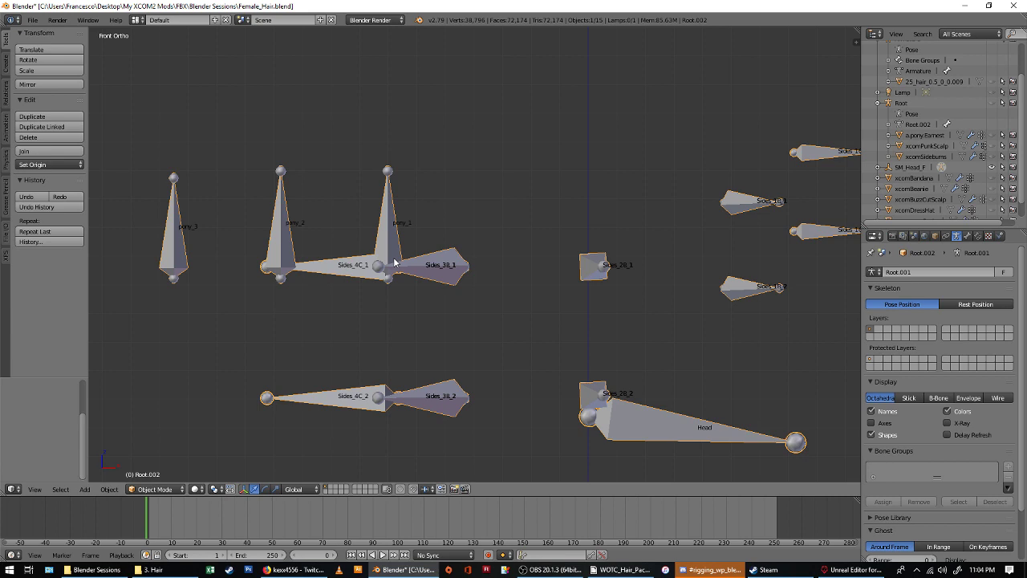
pyautogui.press('Tab')
pyautogui.rightClick(395, 215)
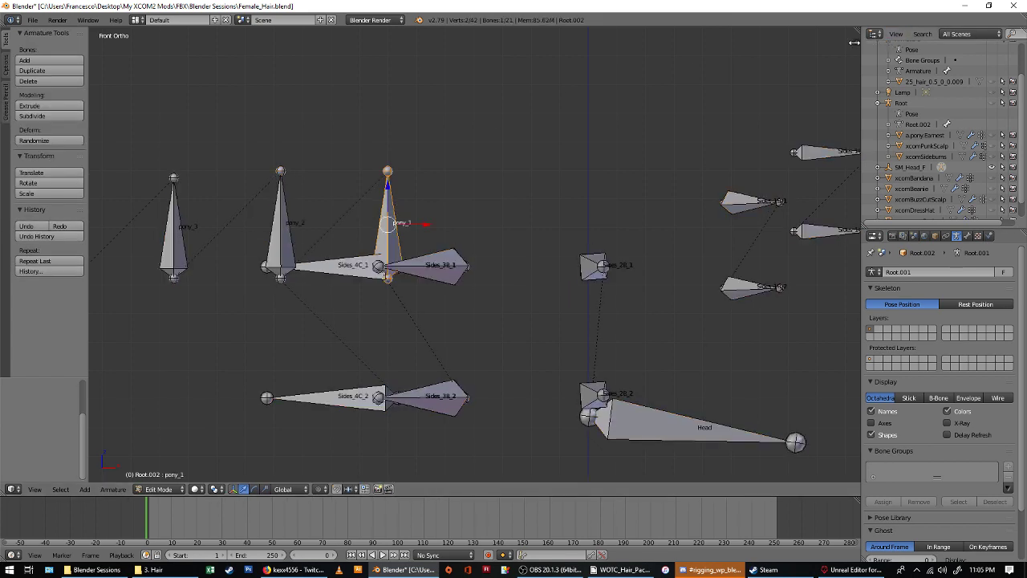
pyautogui.press('n')
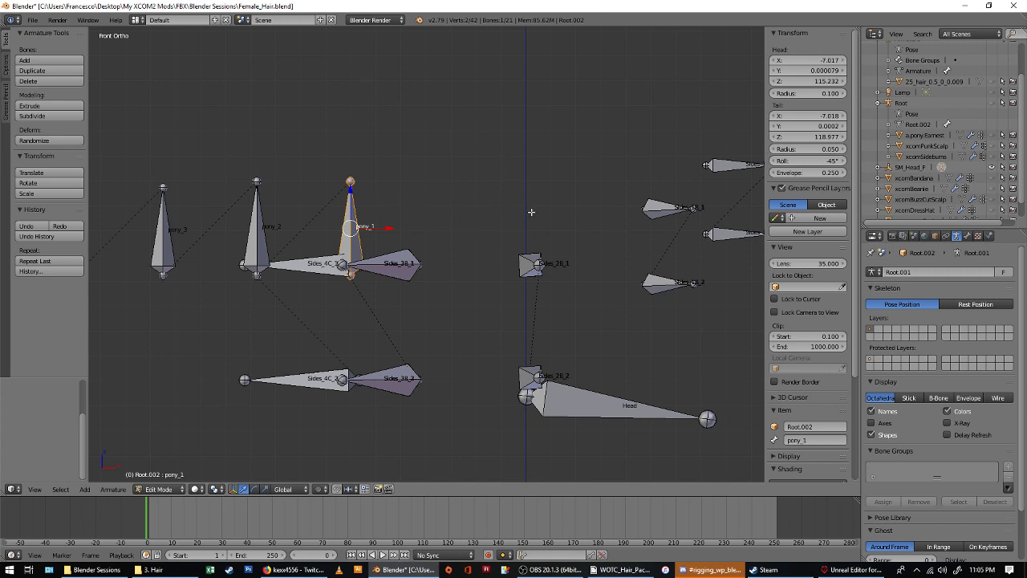
# Clear the roll of the four ponytail bones, pony_1 to pony_4, to 0°.
pyautogui.keyDown('shift'); pyautogui.rightClick(258, 234); pyautogui.keyUp('shift')
pyautogui.keyDown('shift'); pyautogui.rightClick(175, 234); pyautogui.keyUp('shift')
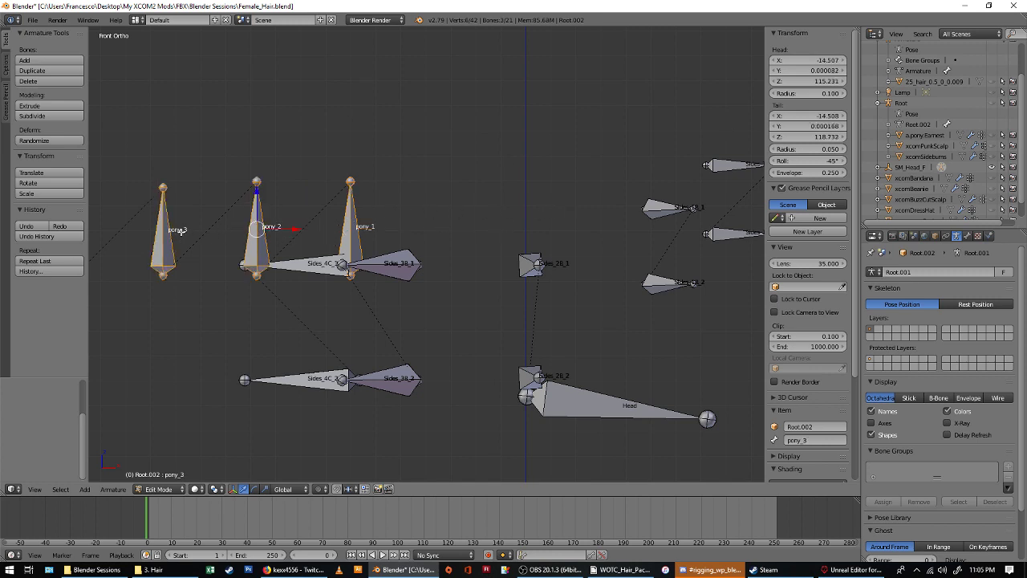
pyautogui.scroll(-1, 625, 257)
pyautogui.keyDown('shift'); pyautogui.rightClick(173, 250); pyautogui.keyUp('shift')
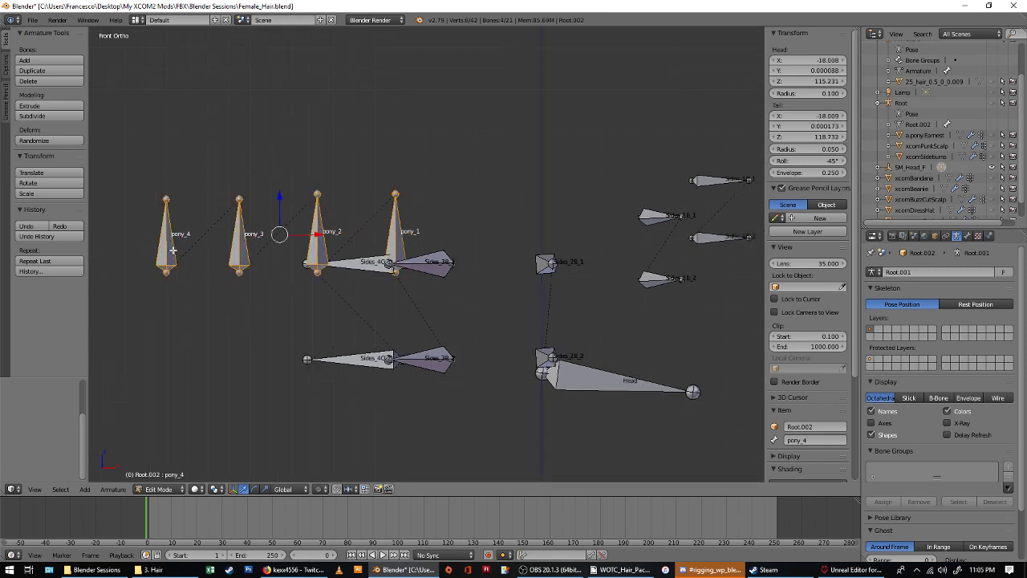
pyautogui.scroll(-2, 550, 245)
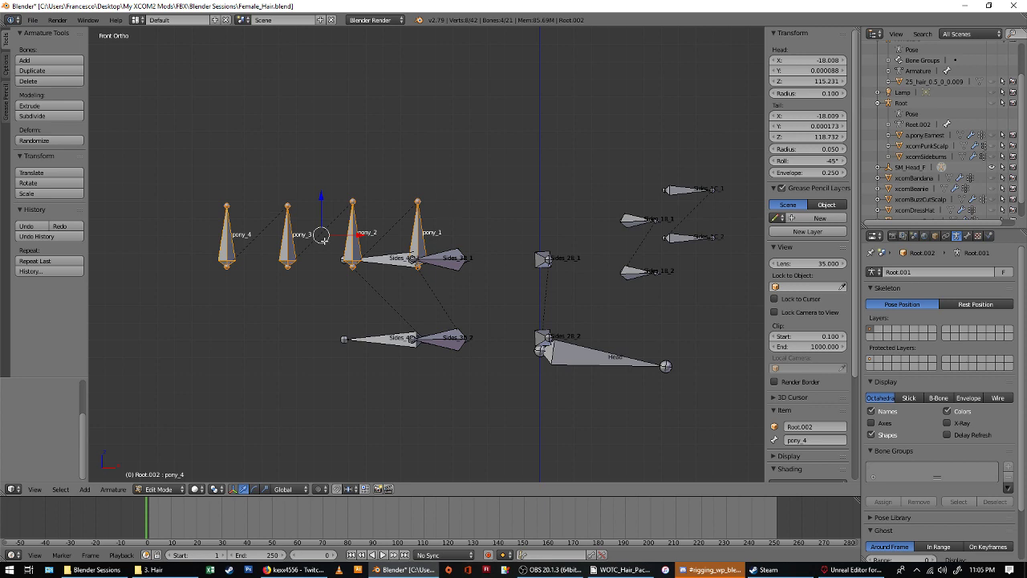
pyautogui.hotkey('alt', 'r')
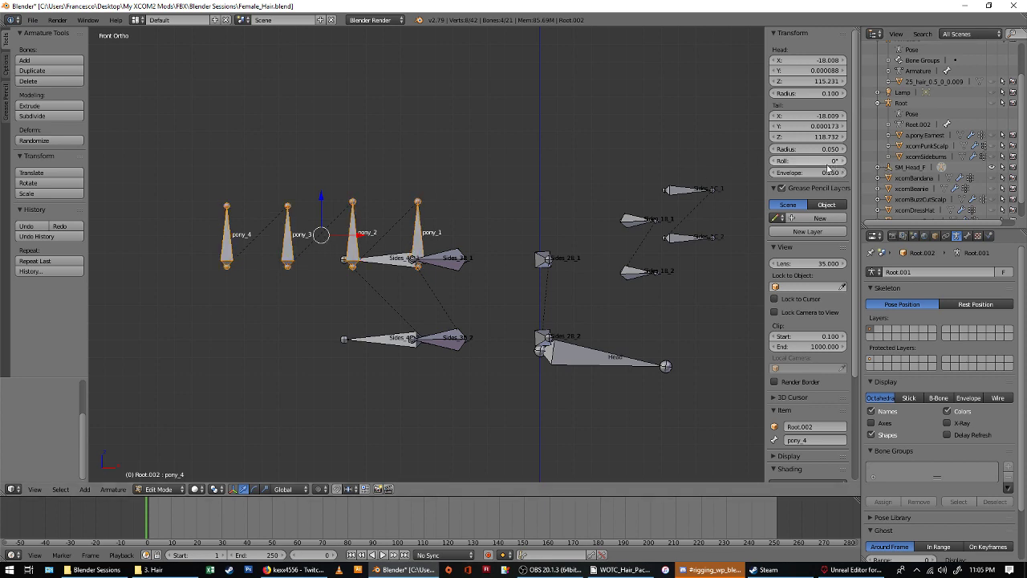
pyautogui.scroll(4, 361, 235)
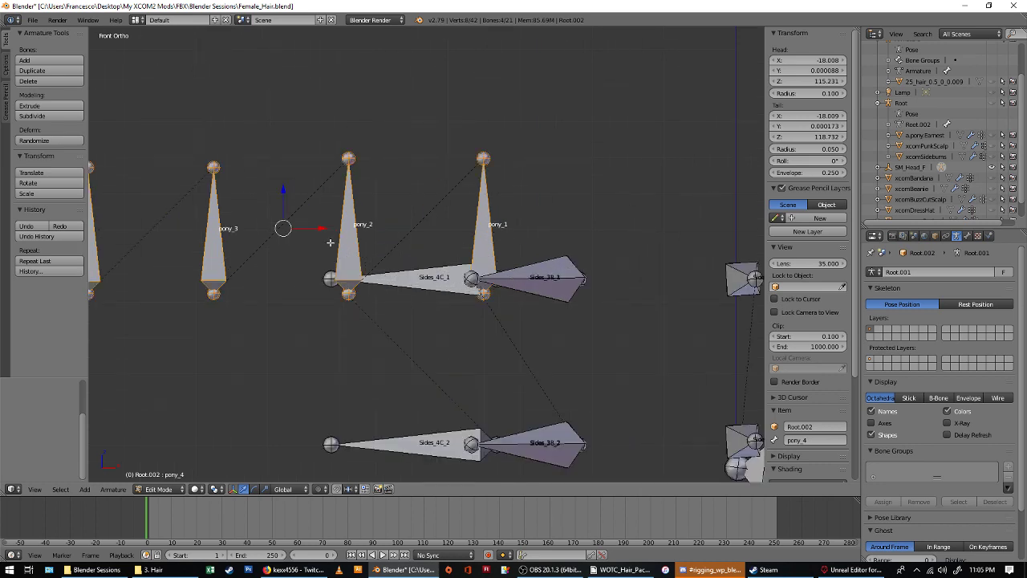
# Switch to wireframe display and clear the roll of the four Sides_3L and Sides_3R bones to 0°.
pyautogui.scroll(-2, 329, 244)
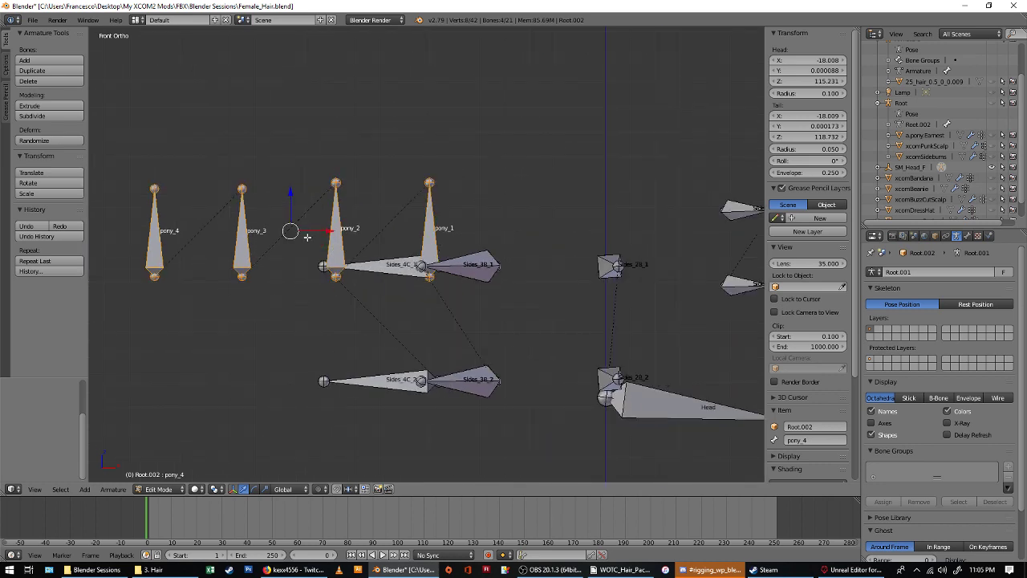
pyautogui.rightClick(464, 276)
pyautogui.press('z')
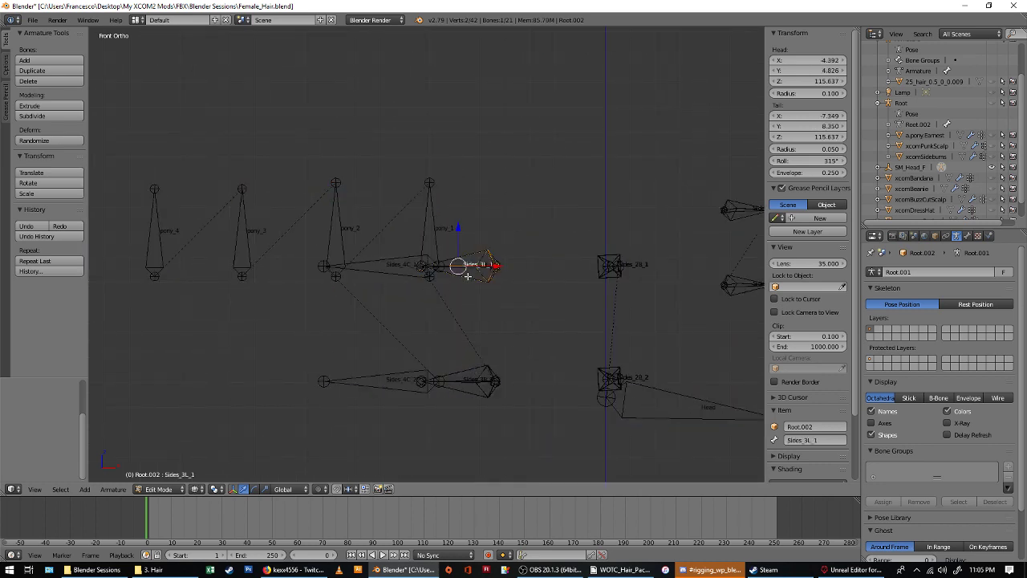
pyautogui.rightClick(469, 266)
pyautogui.keyDown('shift'); pyautogui.rightClick(468, 365); pyautogui.keyUp('shift')
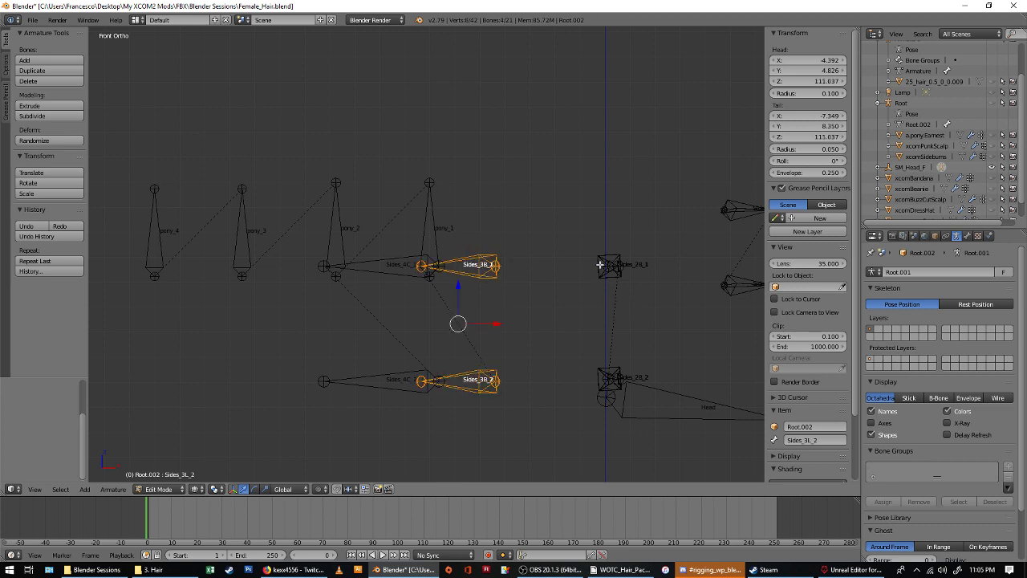
# Clear the roll of the eight Sides_1 and Sides_2 bones on the left and right of the head to 0°.
pyautogui.rightClick(601, 265)
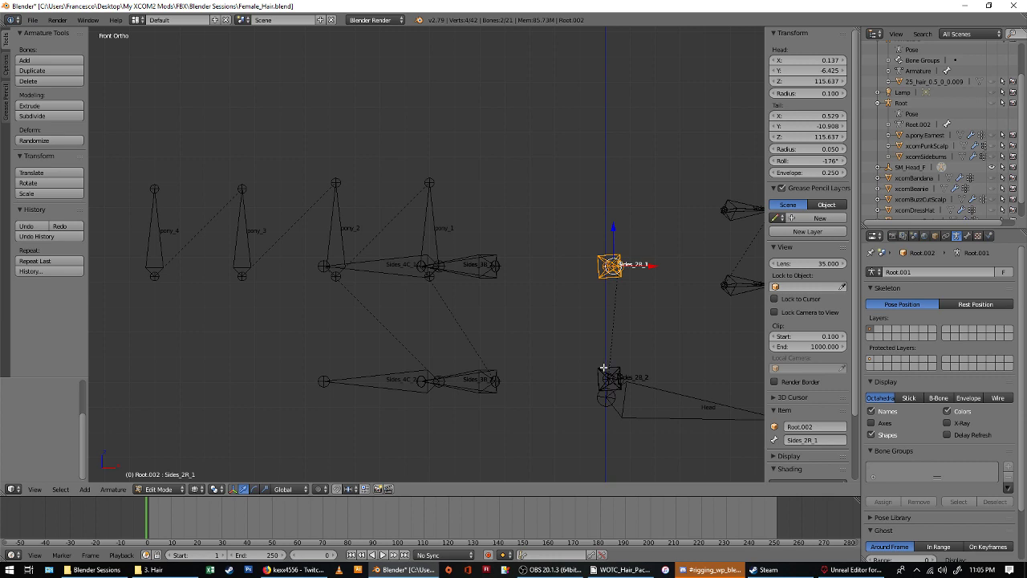
pyautogui.keyDown('shift'); pyautogui.rightClick(610, 363); pyautogui.keyUp('shift')
pyautogui.keyDown('shift'); pyautogui.rightClick(731, 286); pyautogui.keyUp('shift')
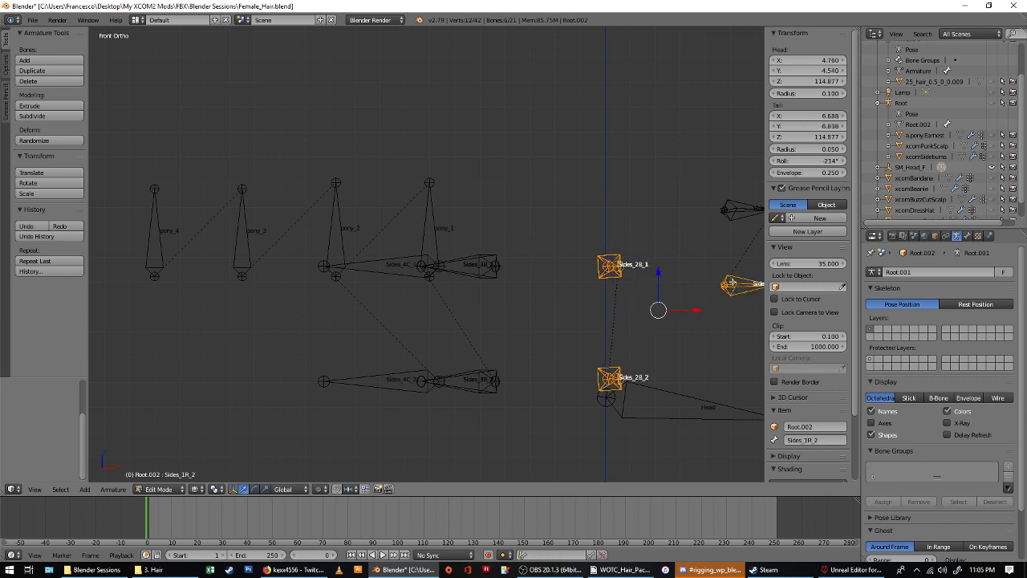
pyautogui.keyDown('shift'); pyautogui.rightClick(735, 213); pyautogui.keyUp('shift')
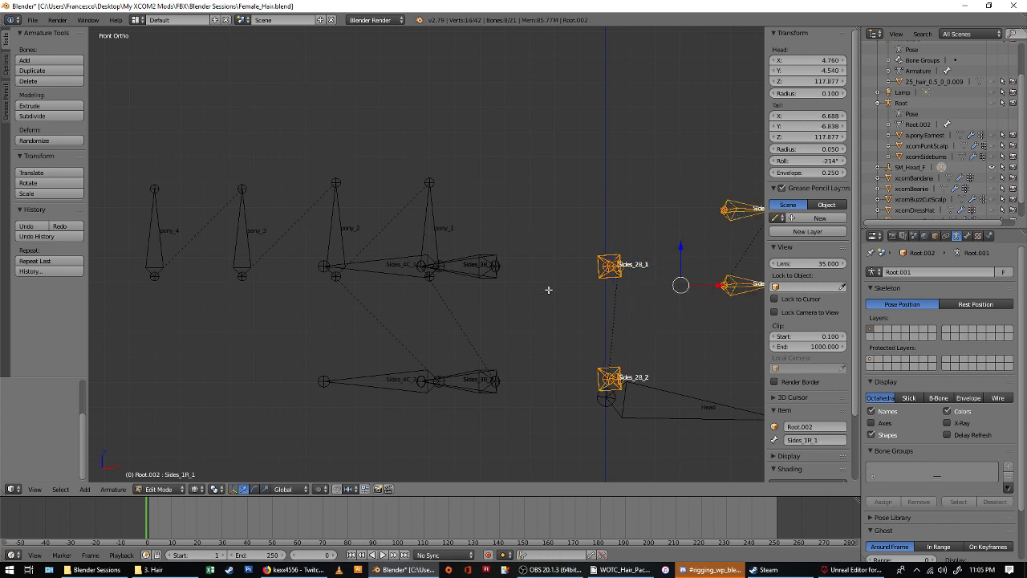
pyautogui.hotkey('alt', 'r')
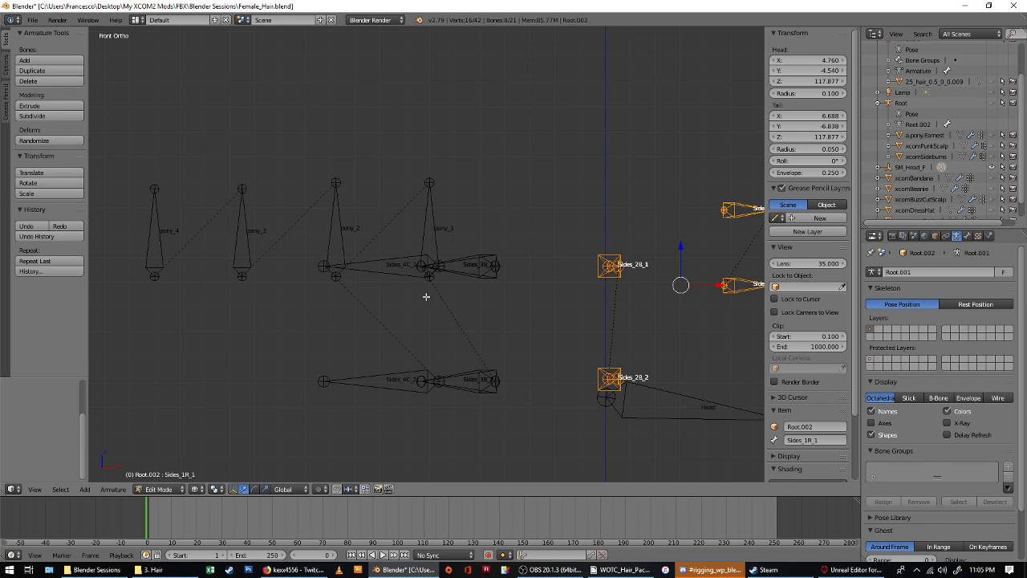
# Clear the roll of the Sides_4C_1 and Sides_4C_2 bones to 0° and return to solid display.
pyautogui.rightClick(383, 258)
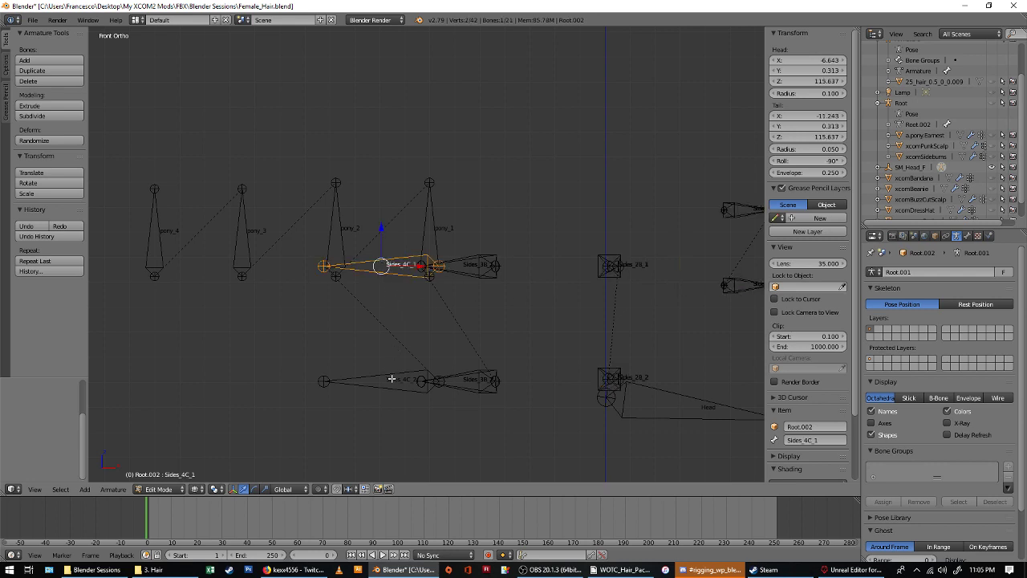
pyautogui.keyDown('shift'); pyautogui.rightClick(392, 379); pyautogui.keyUp('shift')
pyautogui.moveTo(387, 306); pyautogui.dragTo(458, 319, button='middle')
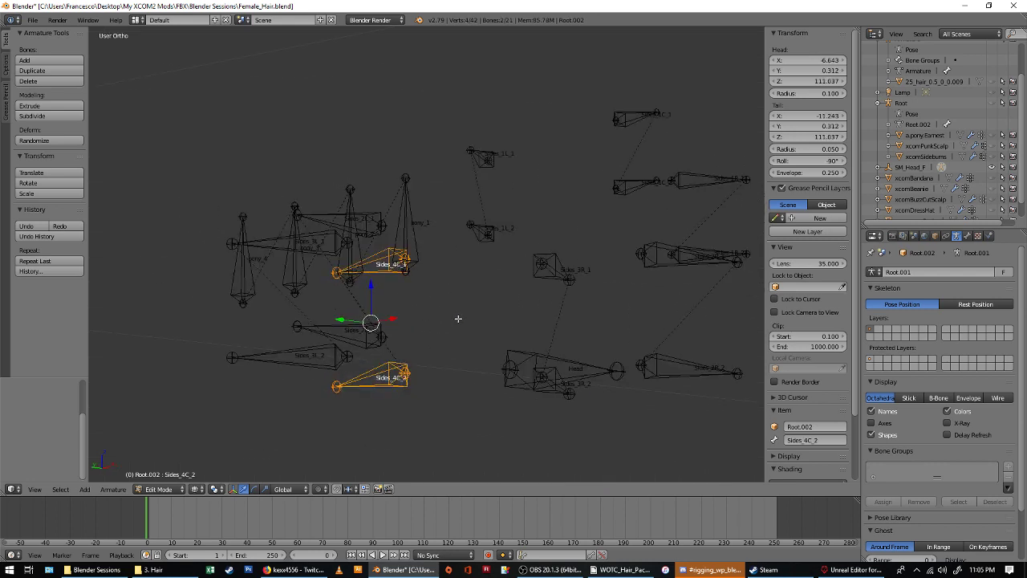
pyautogui.press('z')
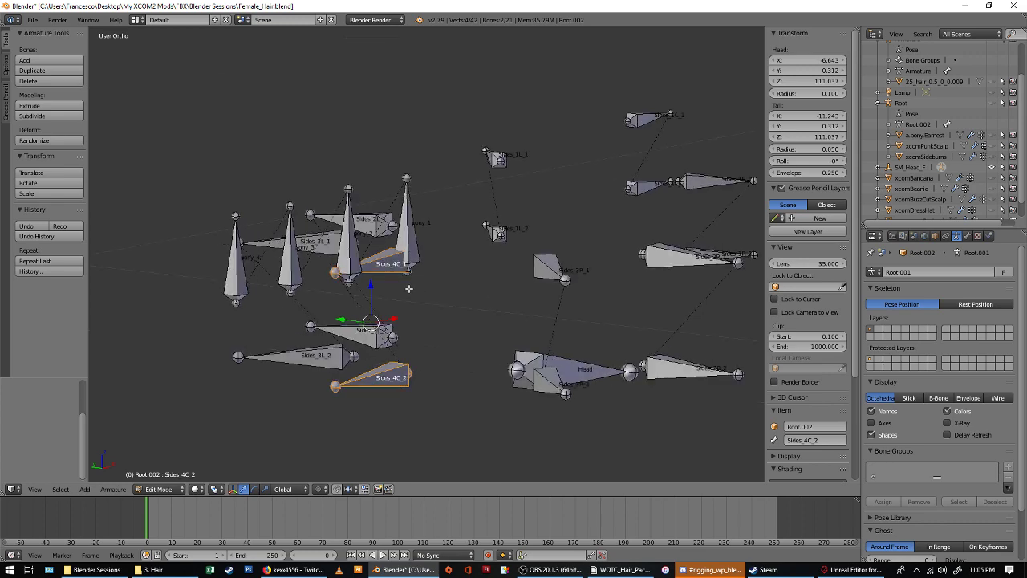
# Return to Object Mode, display the armature as wireframe in front view and hide the transform properties.
pyautogui.press('KP_3')
pyautogui.press('Tab')
pyautogui.press('KP_1')
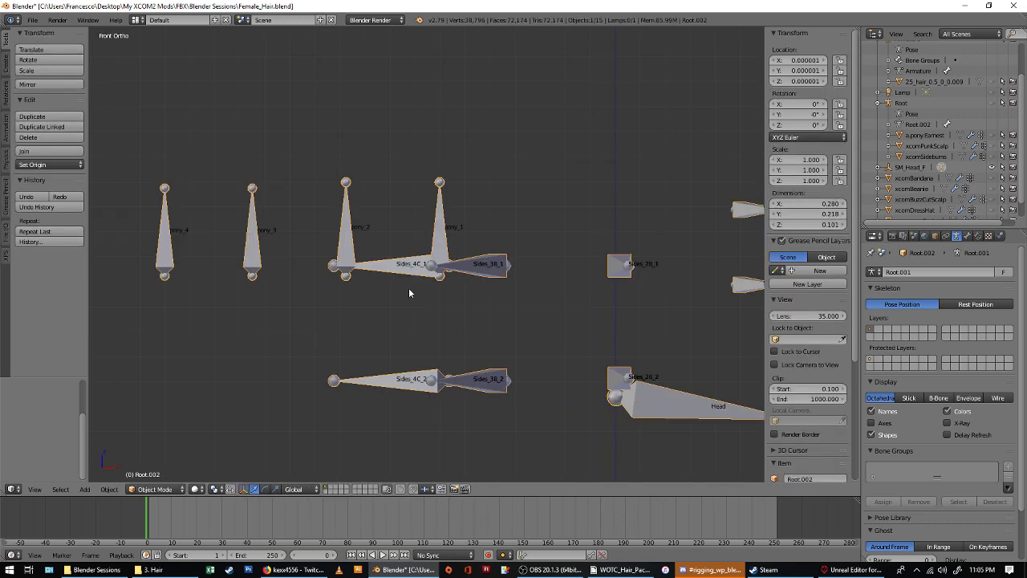
pyautogui.press('z')
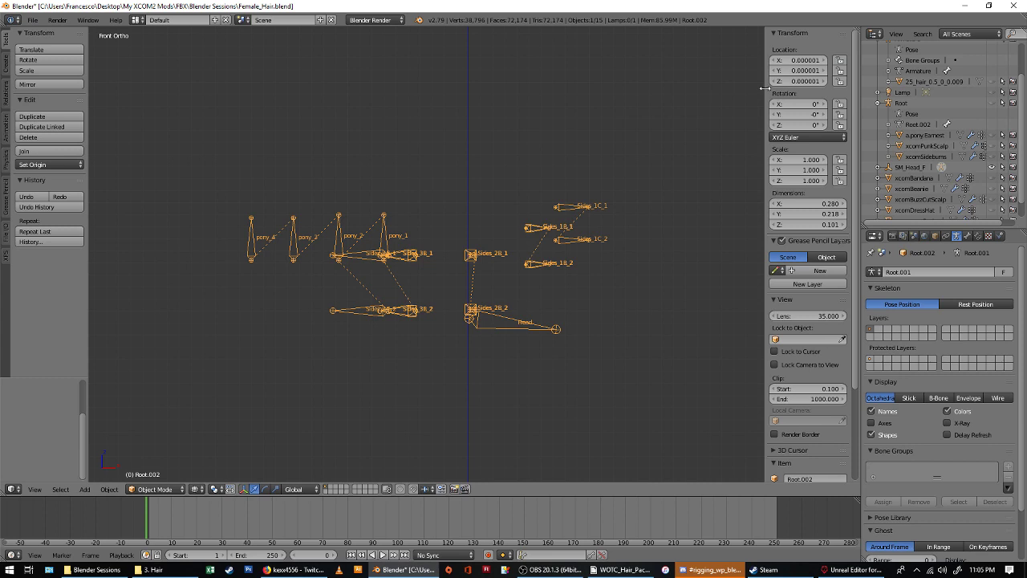
pyautogui.moveTo(764, 87); pyautogui.dragTo(860, 113)
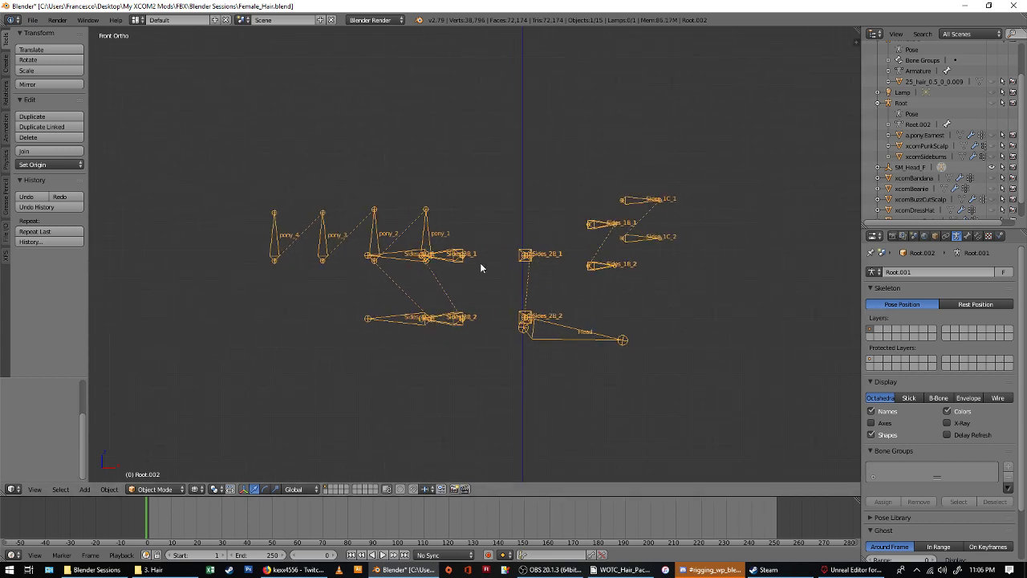
# Expand the SM_Head_F entry in the outliner to show its child objects.
pyautogui.scroll(2, 956, 110)
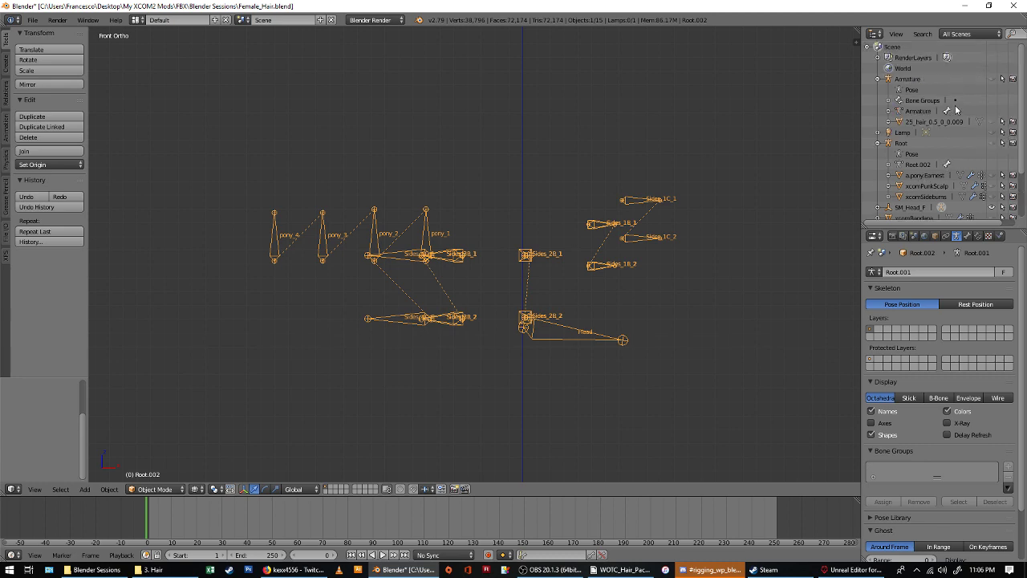
pyautogui.scroll(-3, 929, 165)
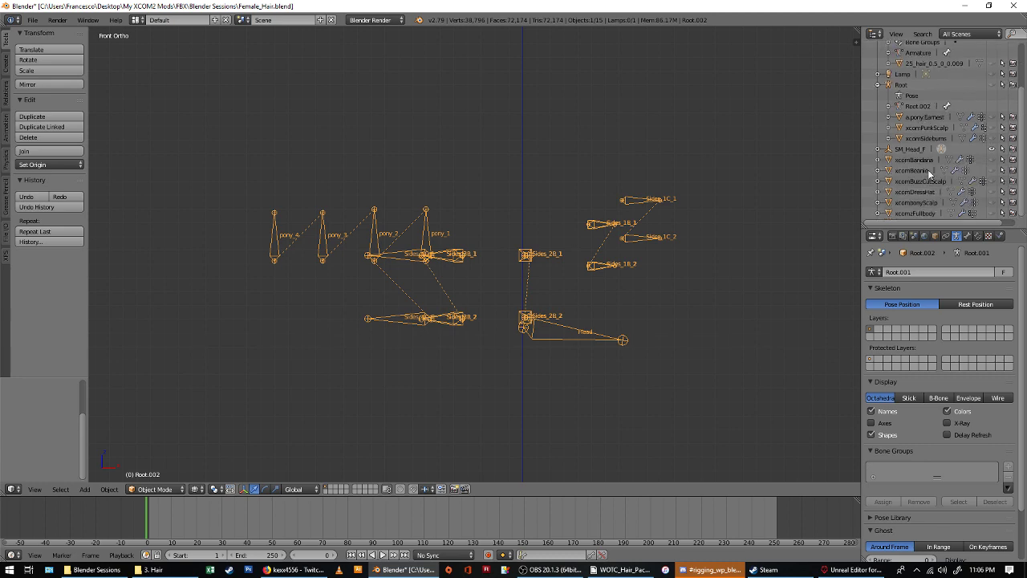
pyautogui.click(879, 149)
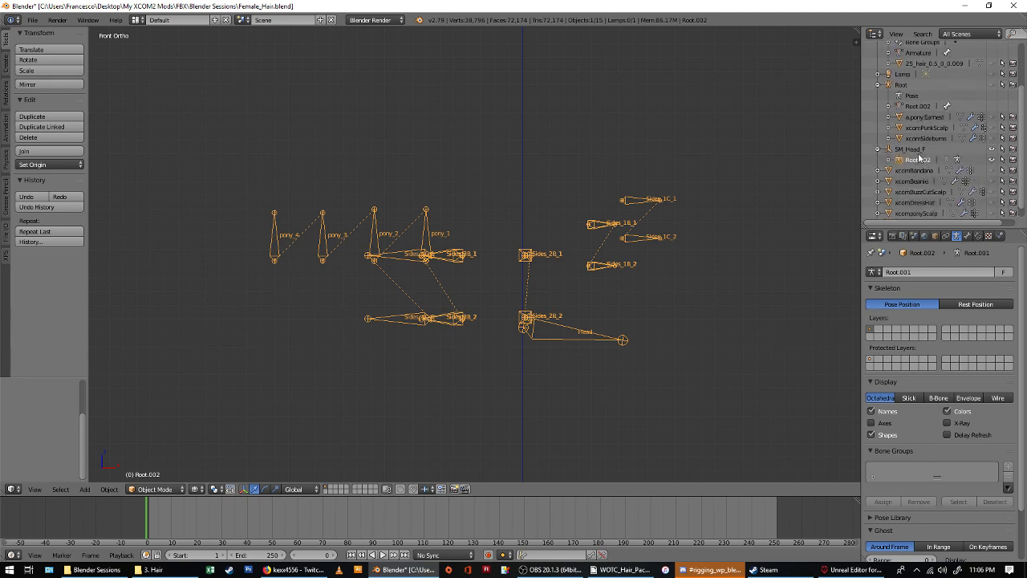
# Rename the Root armature object as RootGOOONE and collapse its entry in the outliner.
pyautogui.doubleClick(903, 84)
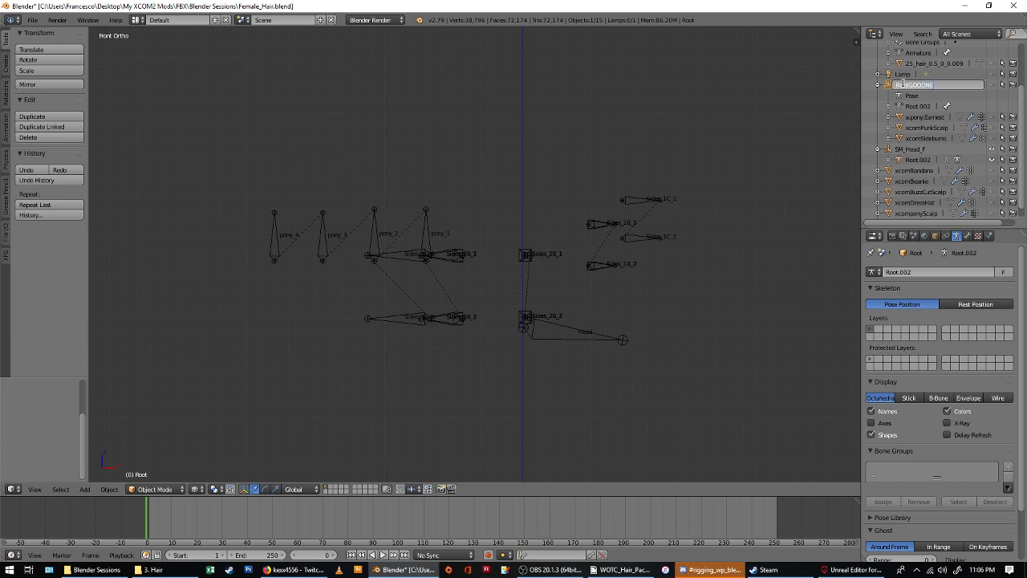
pyautogui.press('Return')
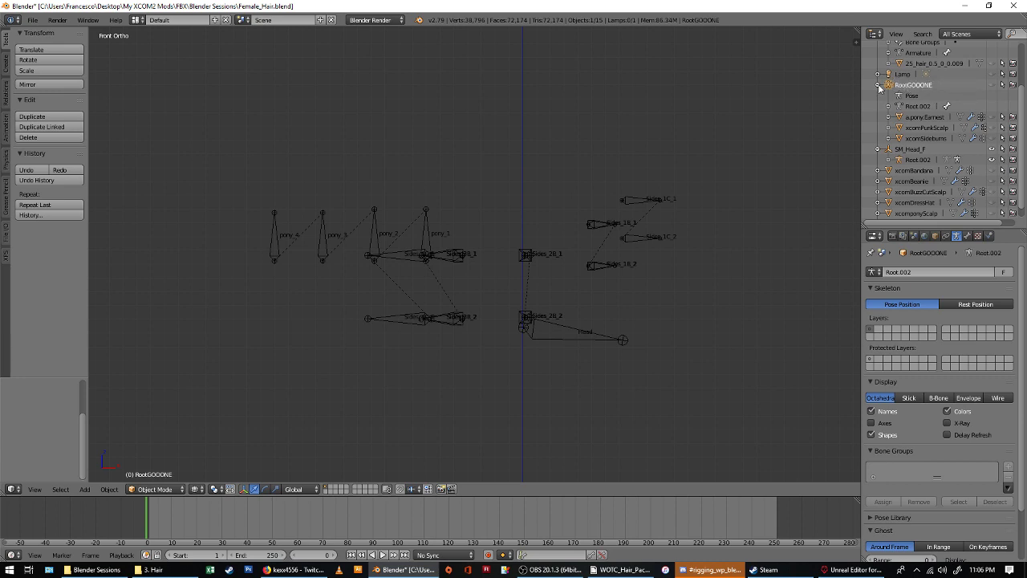
pyautogui.click(878, 85)
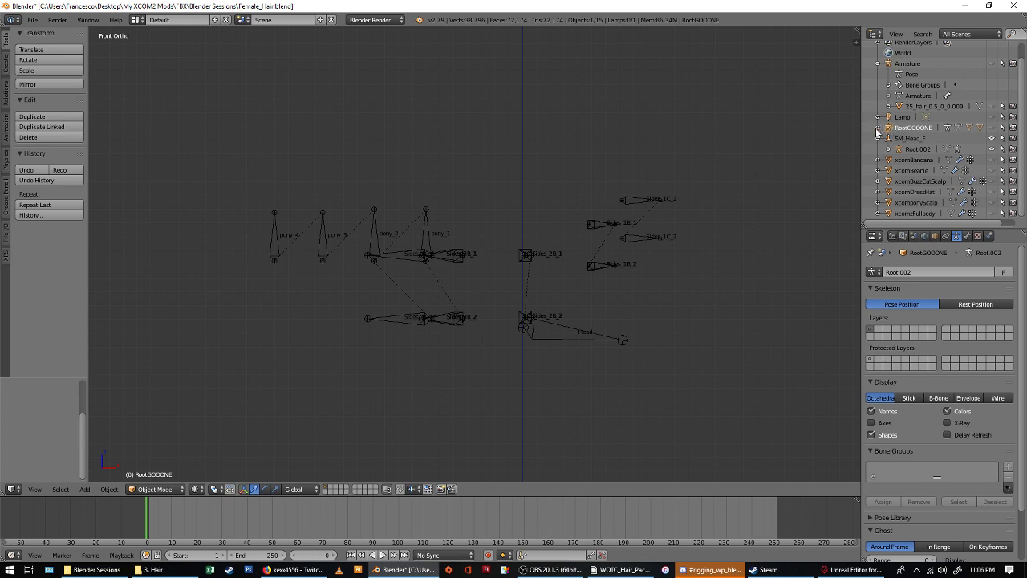
# Clear the parent of the Root.002 armature while keeping its transformation, and delete the SM_Head_F empty.
pyautogui.click(920, 150)
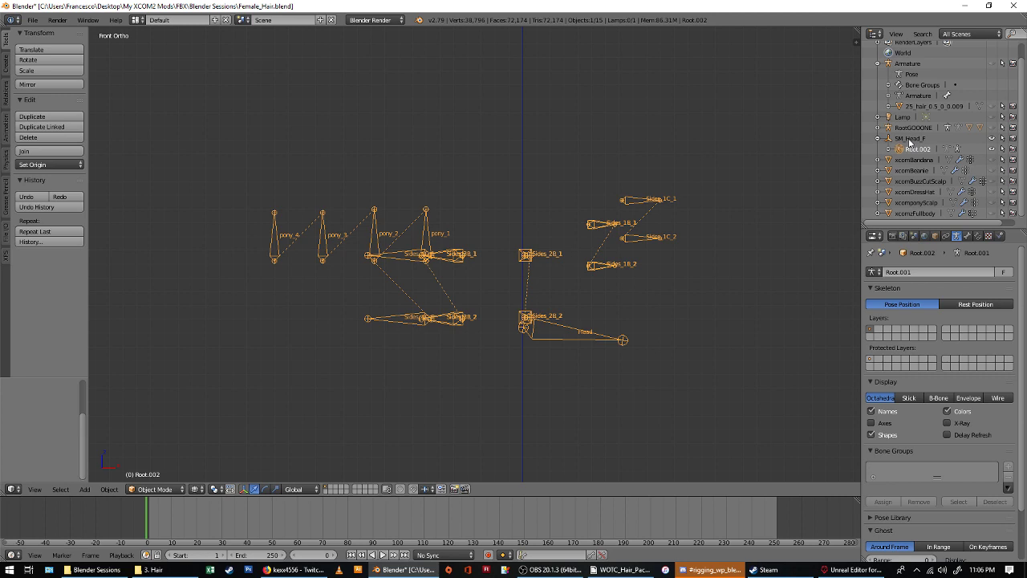
pyautogui.click(910, 139)
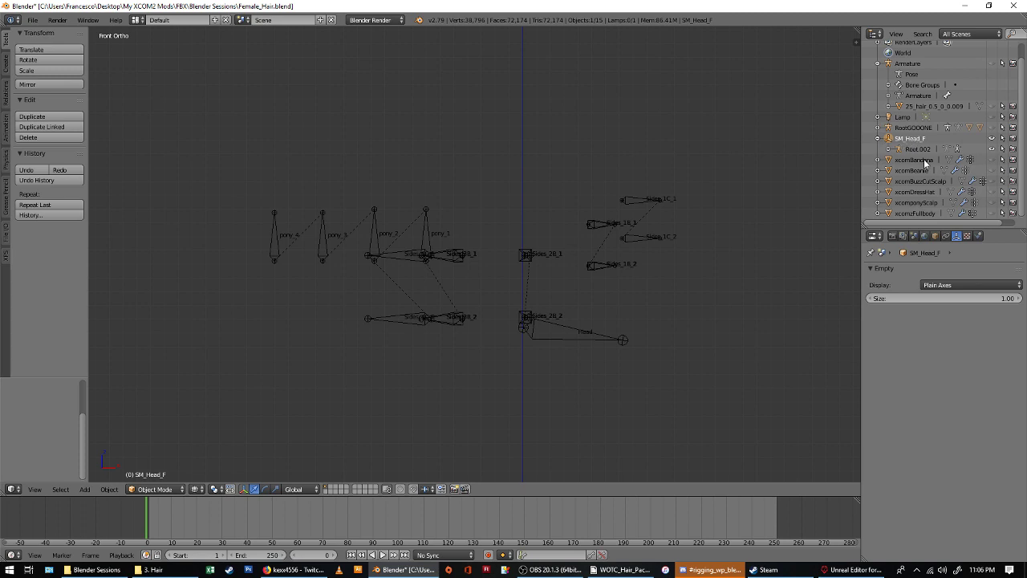
pyautogui.click(917, 149)
pyautogui.hotkey('alt', 'p')
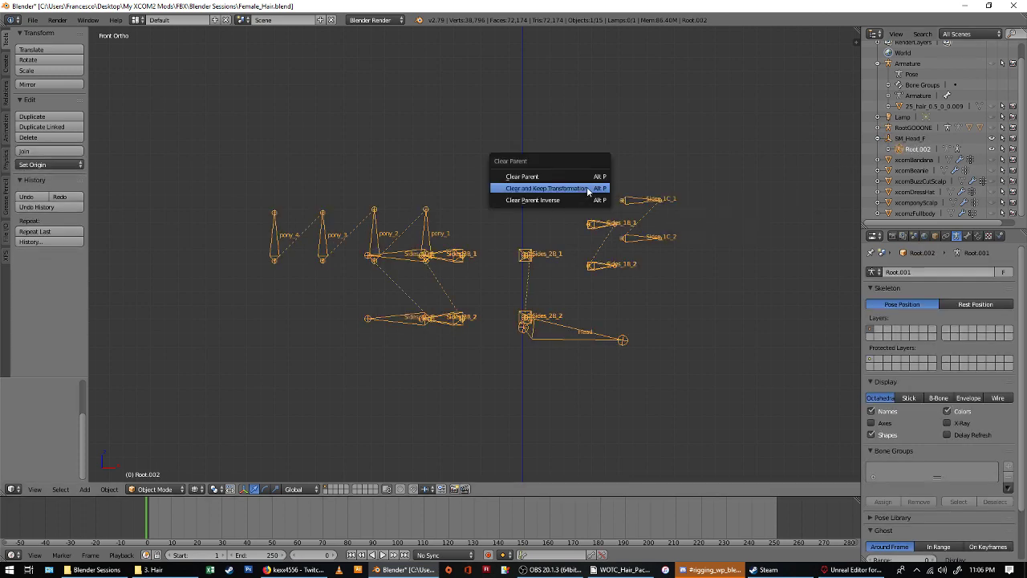
pyautogui.click(586, 189)
pyautogui.click(918, 149)
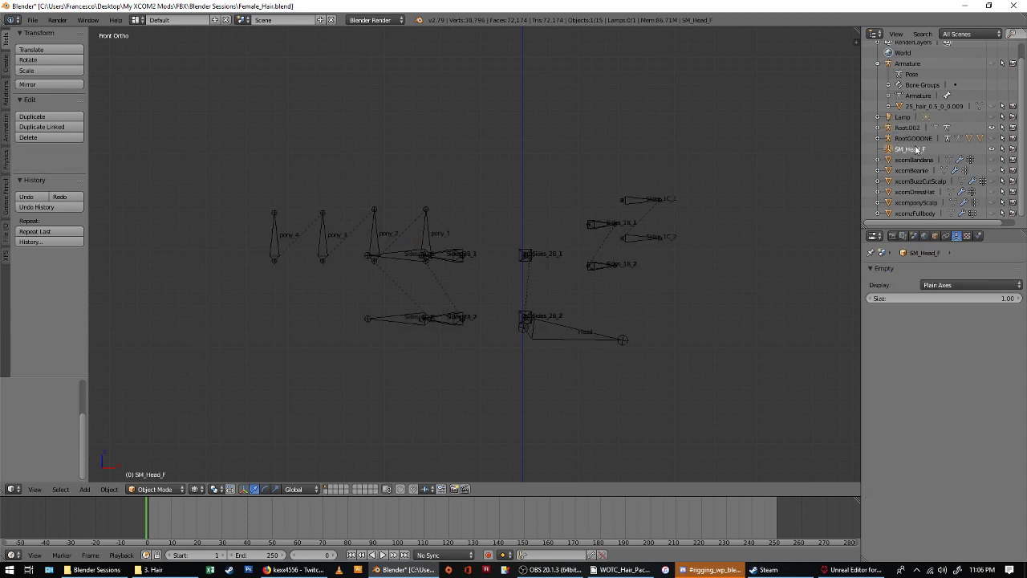
pyautogui.click(62, 138)
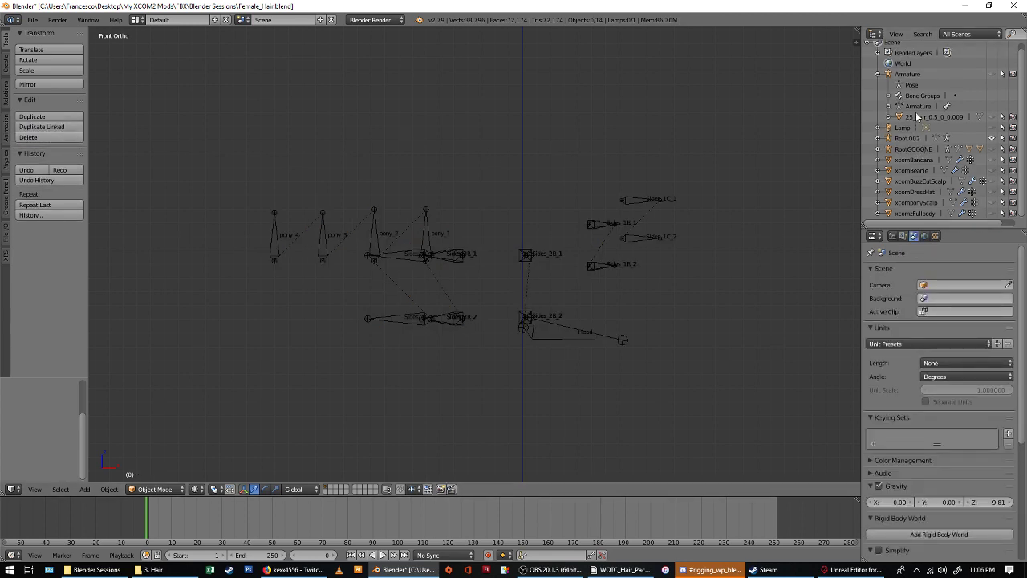
# Rename the Root.002 armature object as Root and expand its entry in the outliner.
pyautogui.click(913, 137)
pyautogui.click(879, 139)
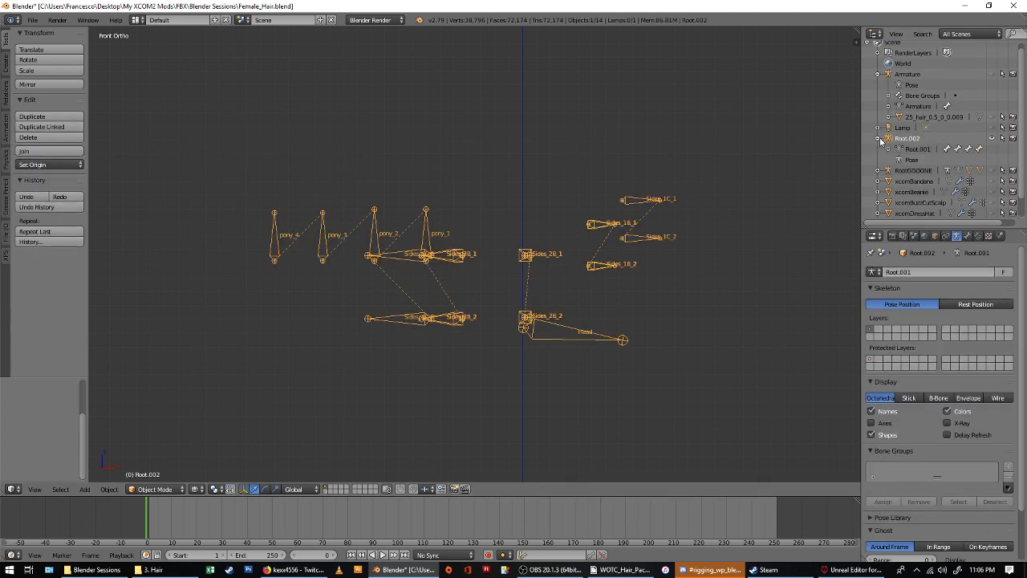
pyautogui.click(879, 140)
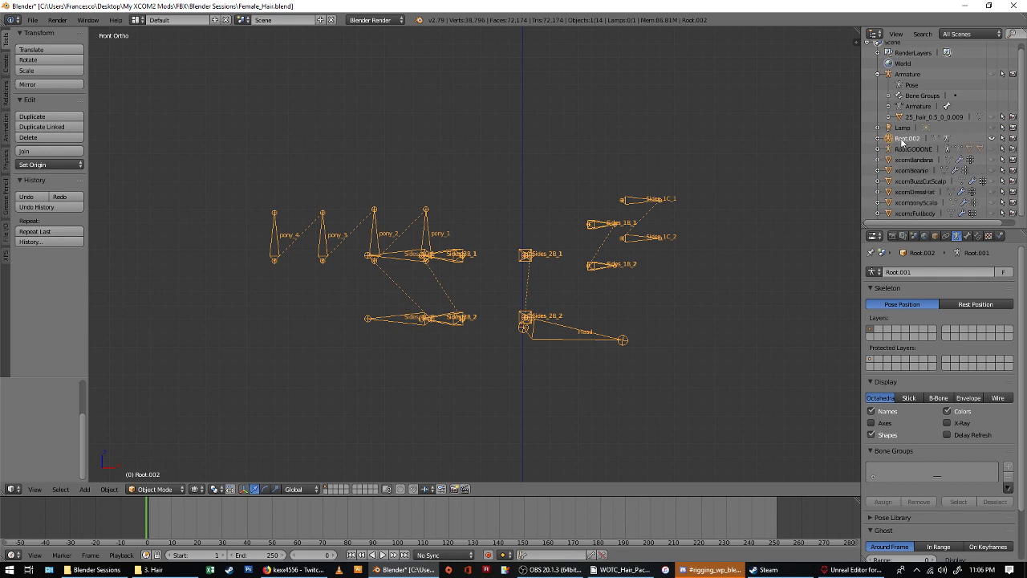
pyautogui.doubleClick(903, 139)
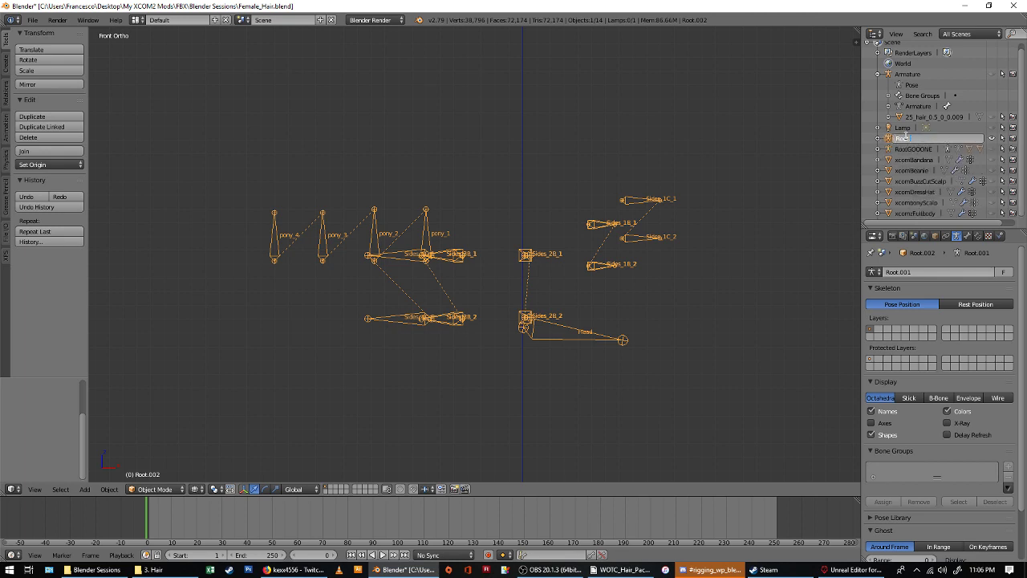
pyautogui.write('Root')
pyautogui.press('Return')
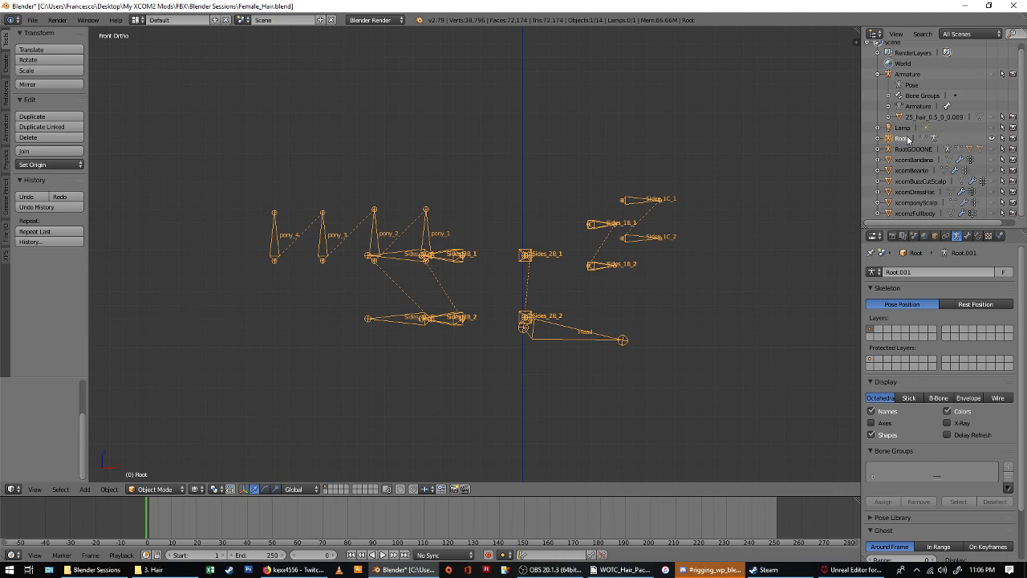
pyautogui.click(878, 139)
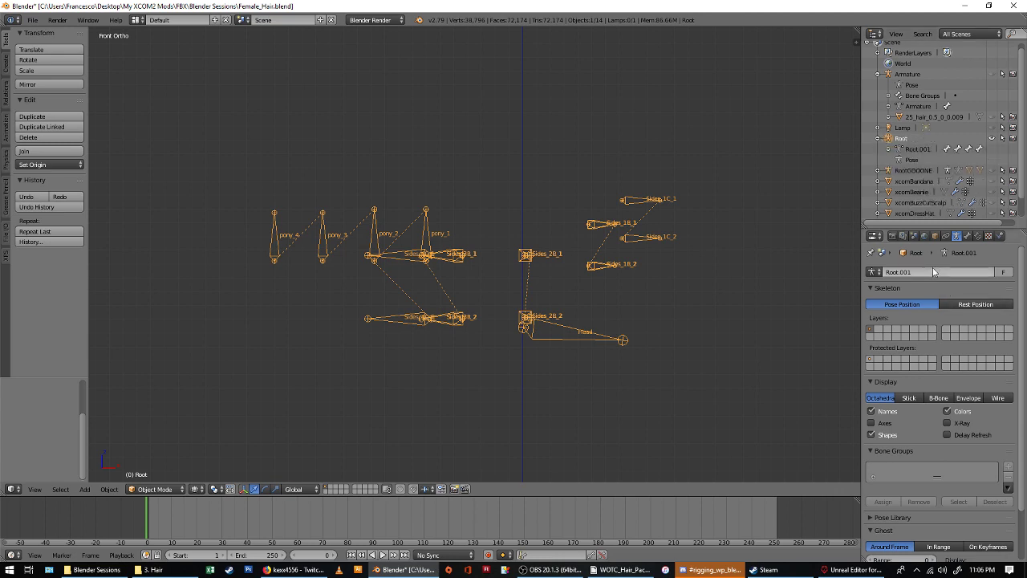
# Unhide the Armature object, the 25_hair_0.5_0_0.009 mesh and the full body mesh, keeping the wireframe display.
pyautogui.click(992, 74)
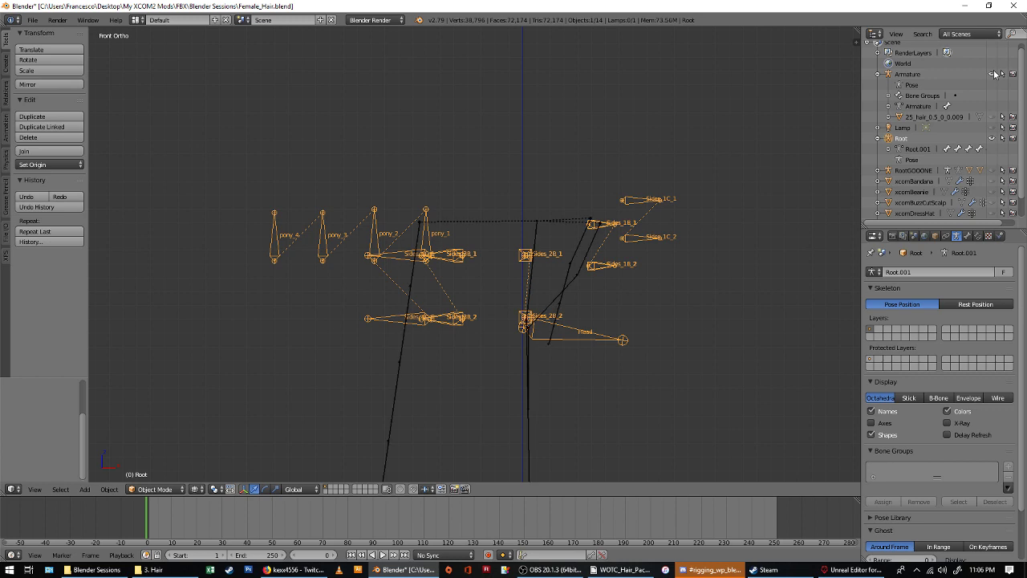
pyautogui.click(992, 117)
pyautogui.scroll(-2, 972, 126)
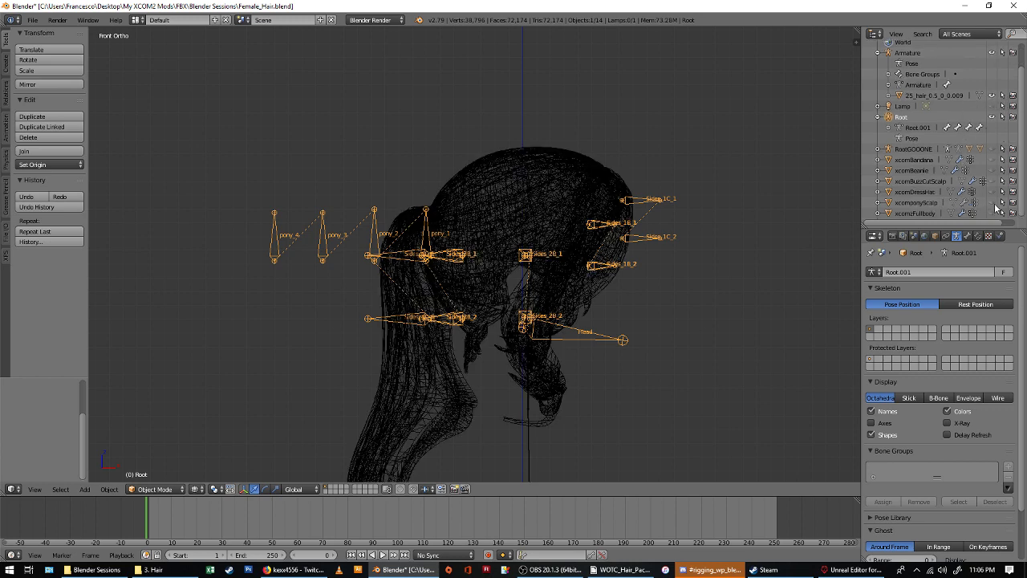
pyautogui.click(992, 213)
pyautogui.press('z')
pyautogui.press('z')
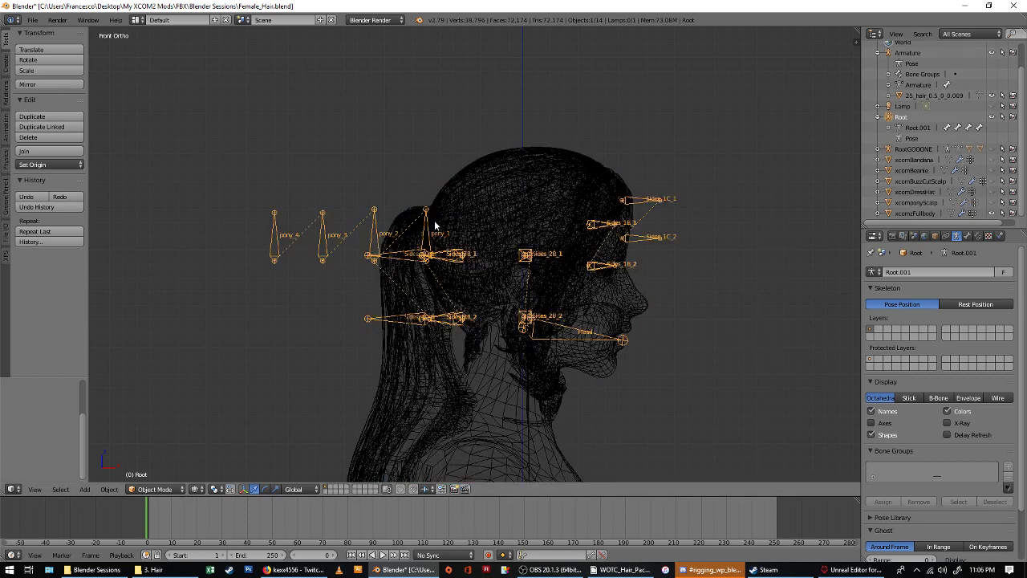
# Add a second Armature modifier targeting Armature to the 25_hair_0.5_0_0.009 mesh and apply it.
pyautogui.rightClick(490, 161)
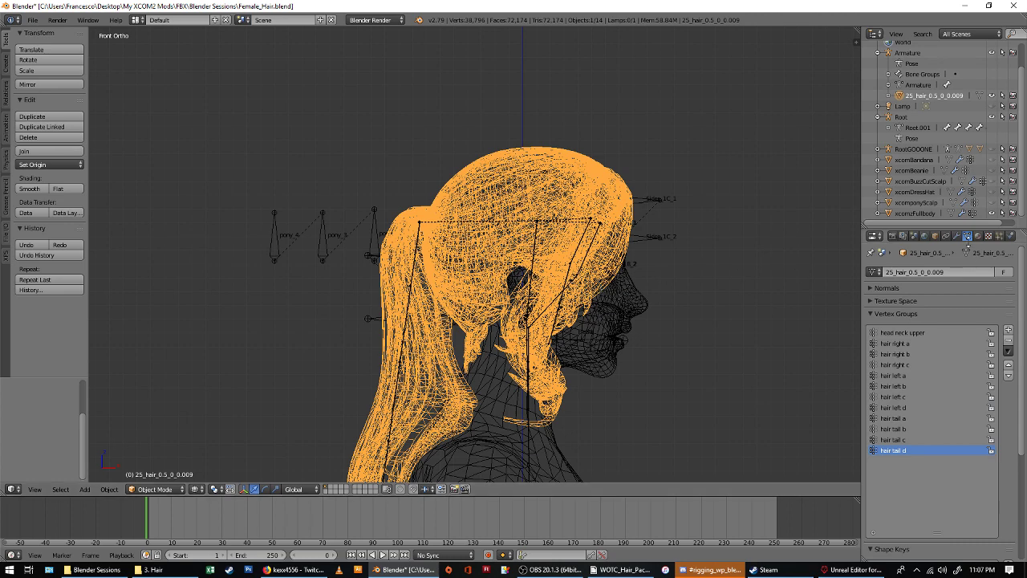
pyautogui.click(956, 236)
pyautogui.click(929, 273)
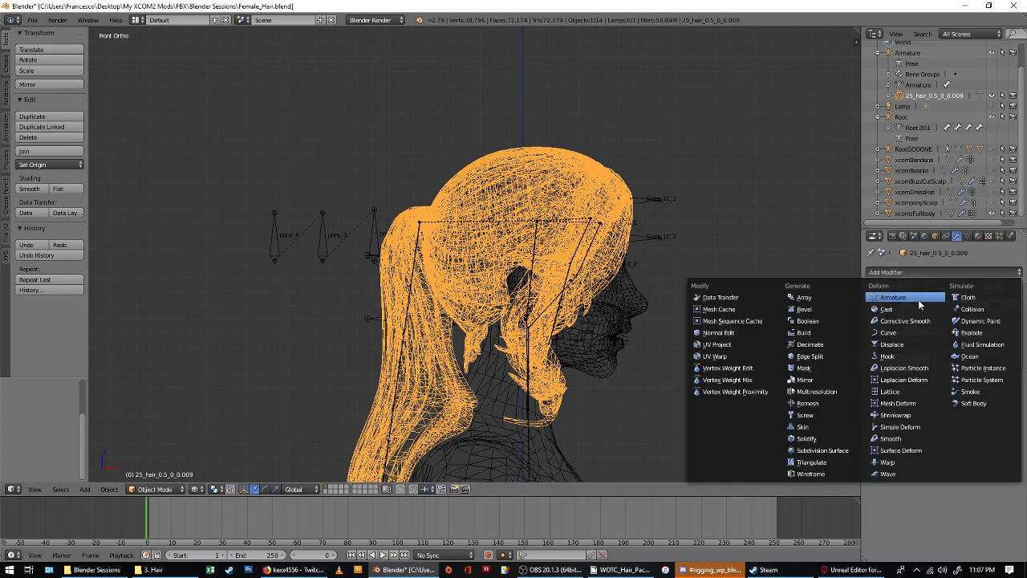
pyautogui.click(919, 300)
pyautogui.click(903, 424)
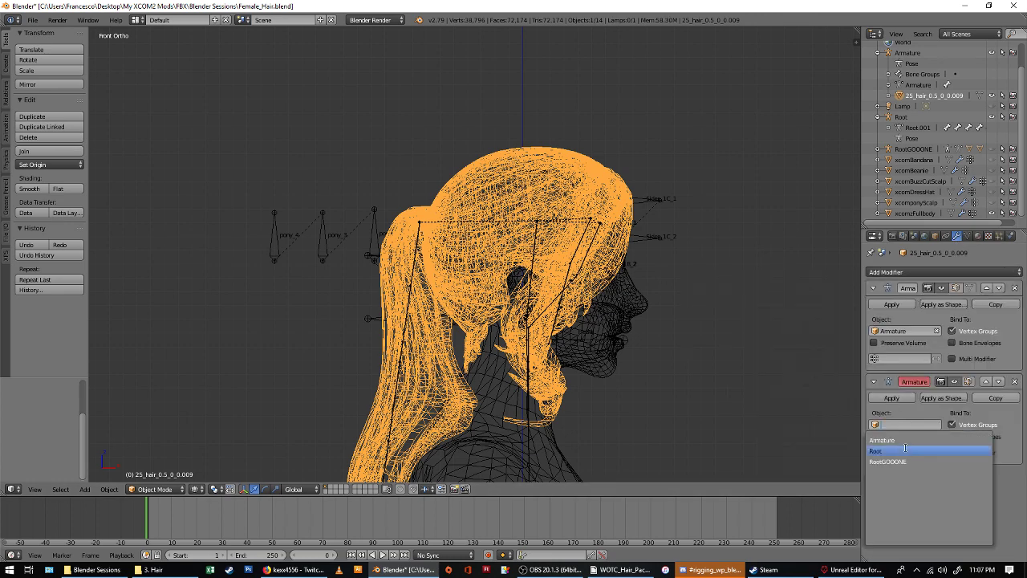
pyautogui.click(900, 442)
pyautogui.click(892, 398)
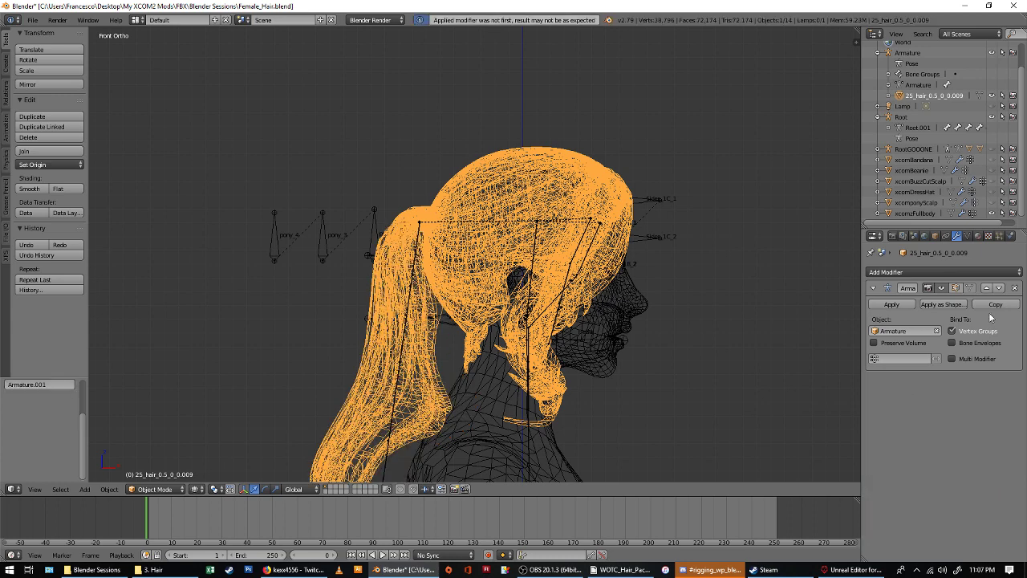
# Remove the hair mesh's original Armature modifier and unparent the mesh from the Armature object.
pyautogui.click(1014, 289)
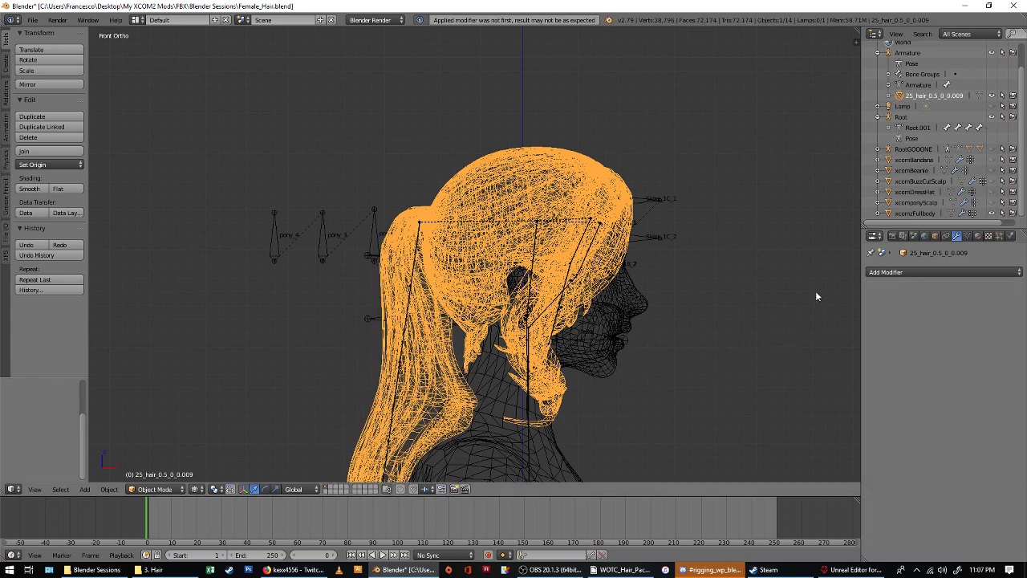
pyautogui.hotkey('alt', 'p')
pyautogui.click(722, 284)
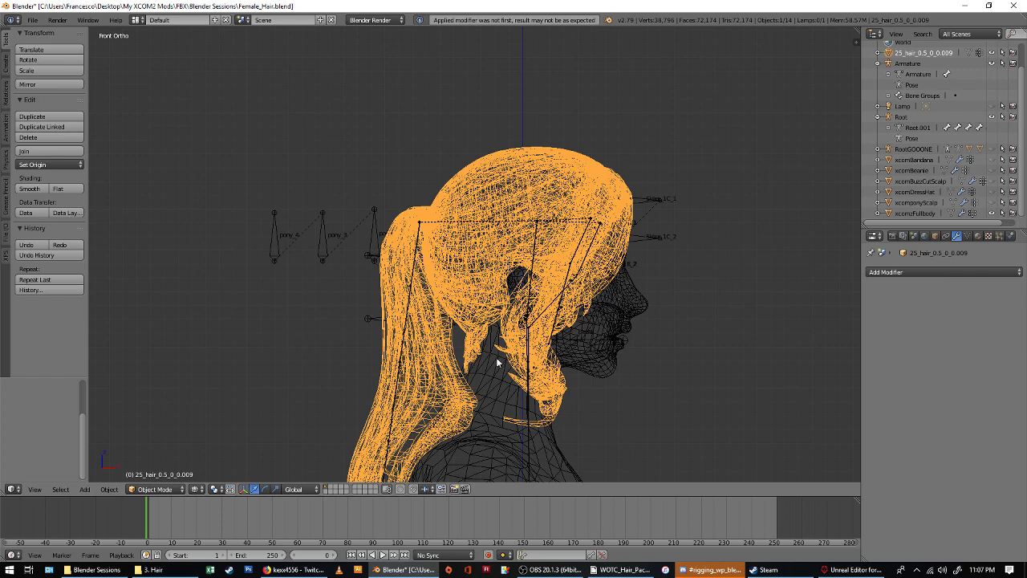
# Try deleting the hair mesh's old Armature object and undo the deletion.
pyautogui.keyDown('shift'); pyautogui.moveTo(498, 363); pyautogui.dragTo(534, 217, button='middle'); pyautogui.keyUp('shift')
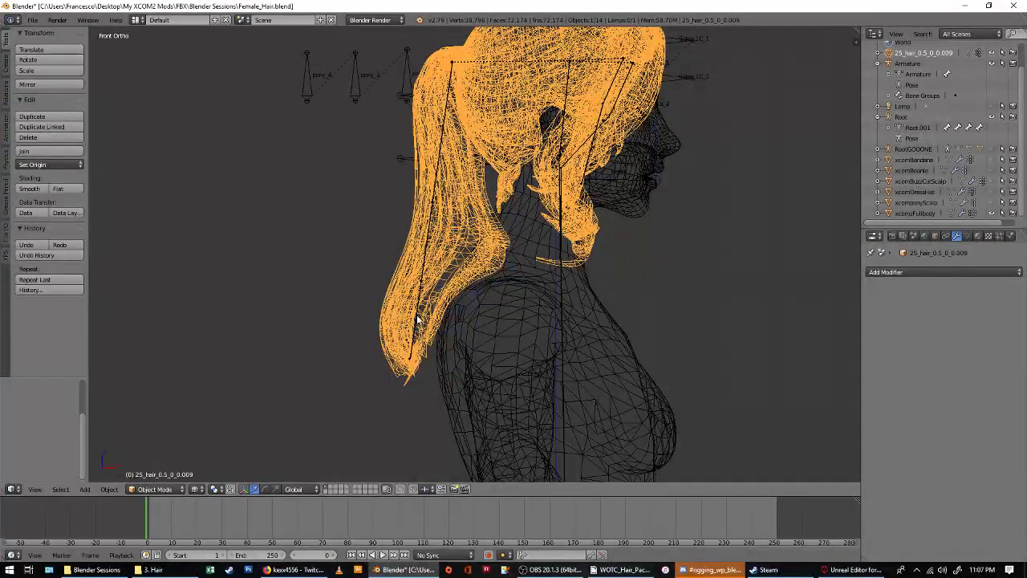
pyautogui.rightClick(417, 320)
pyautogui.click(49, 138)
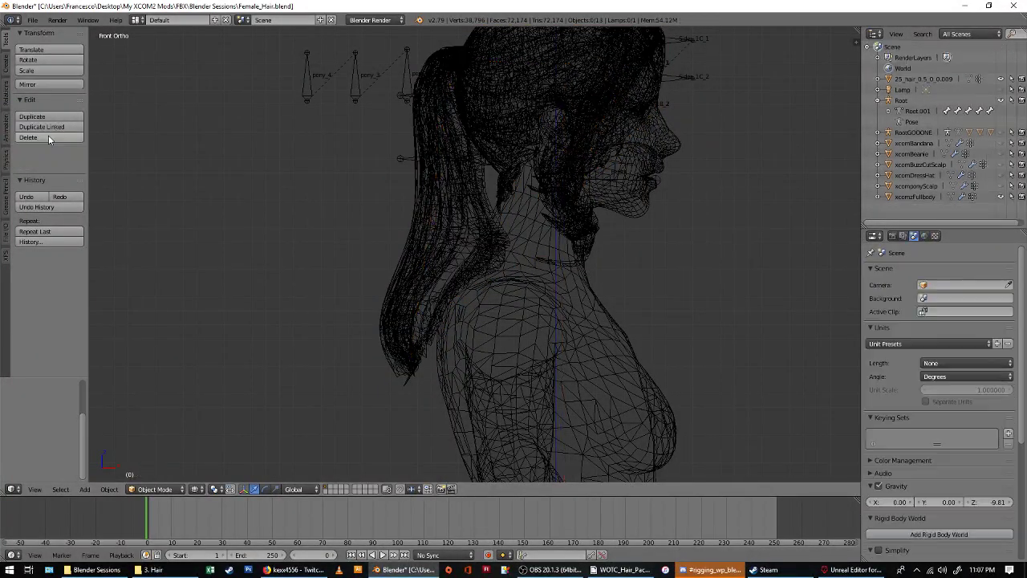
pyautogui.hotkey('ctrl', 'z')
# Turn on bone names for the Armature object and set its bone display to Octahedral.
pyautogui.press('KP_Decimal')
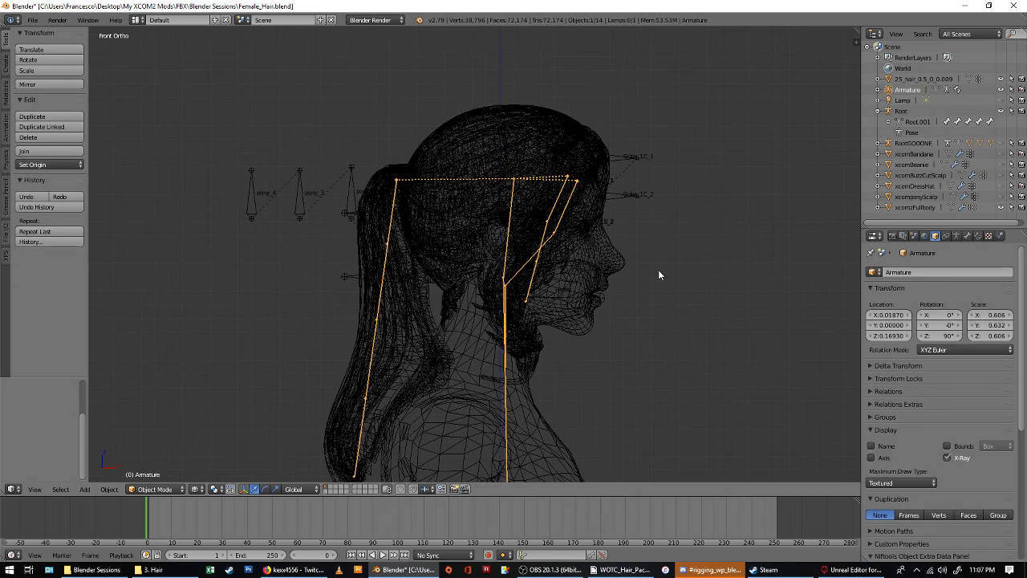
pyautogui.click(969, 238)
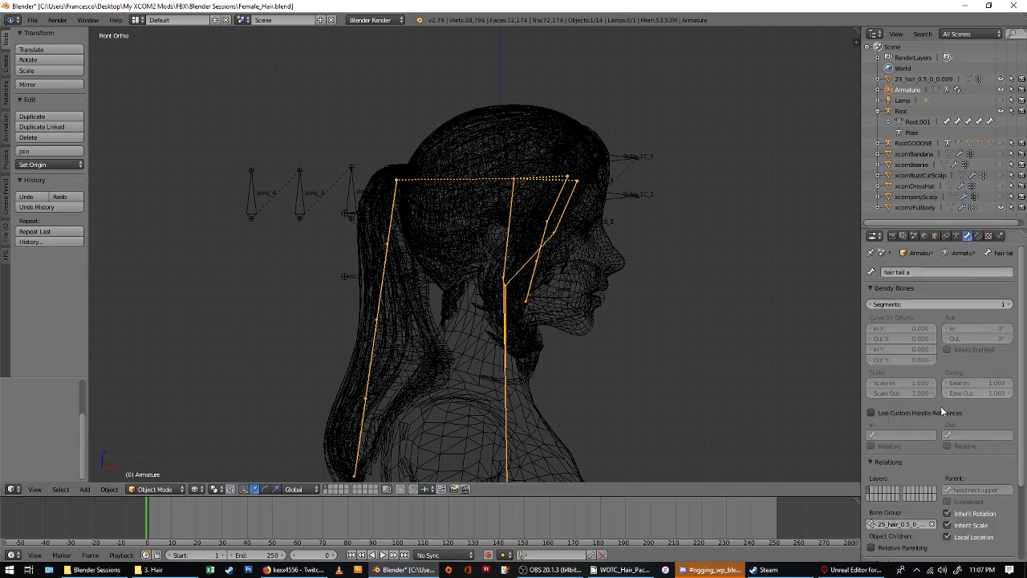
pyautogui.click(956, 237)
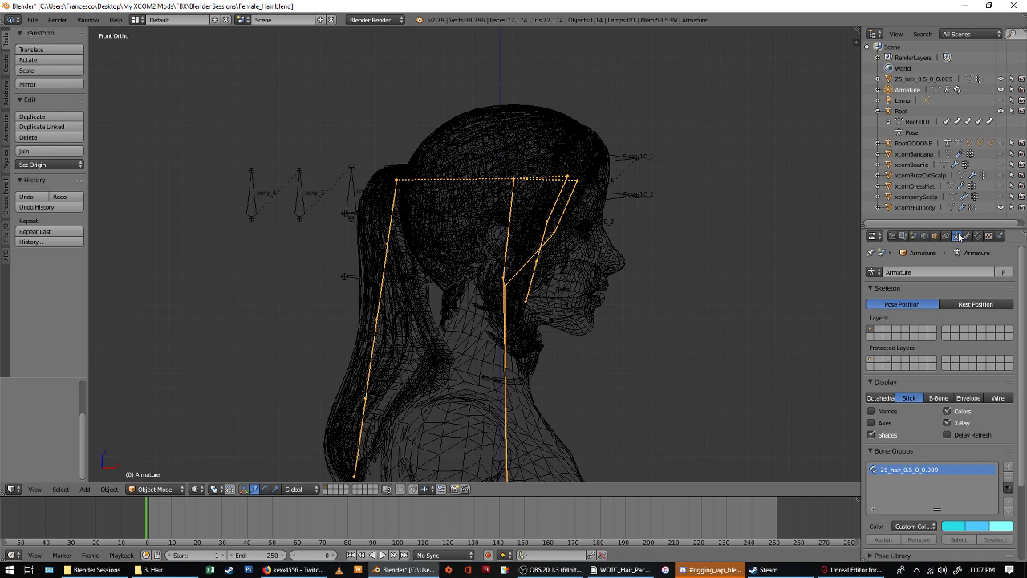
pyautogui.click(891, 412)
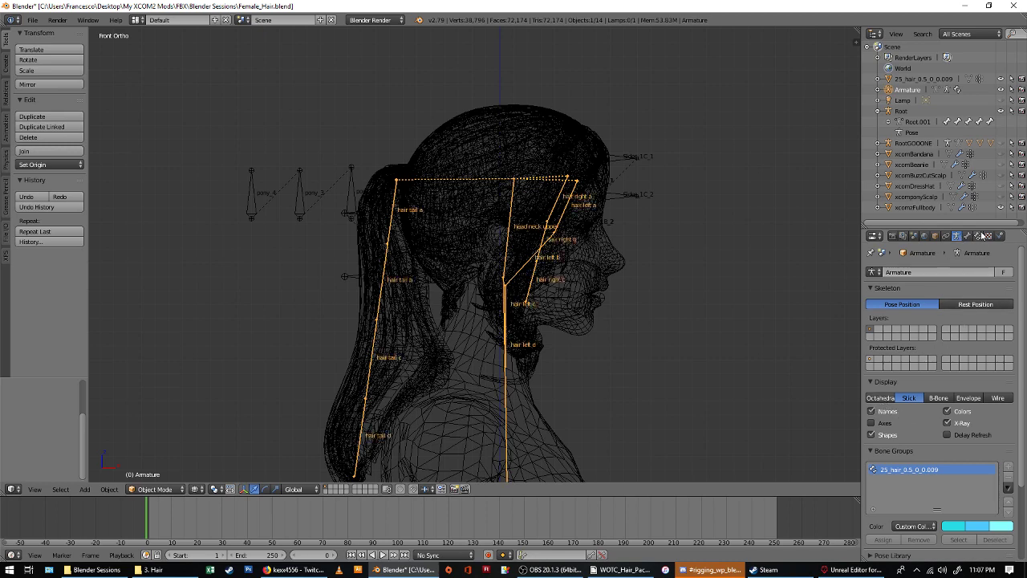
pyautogui.click(880, 398)
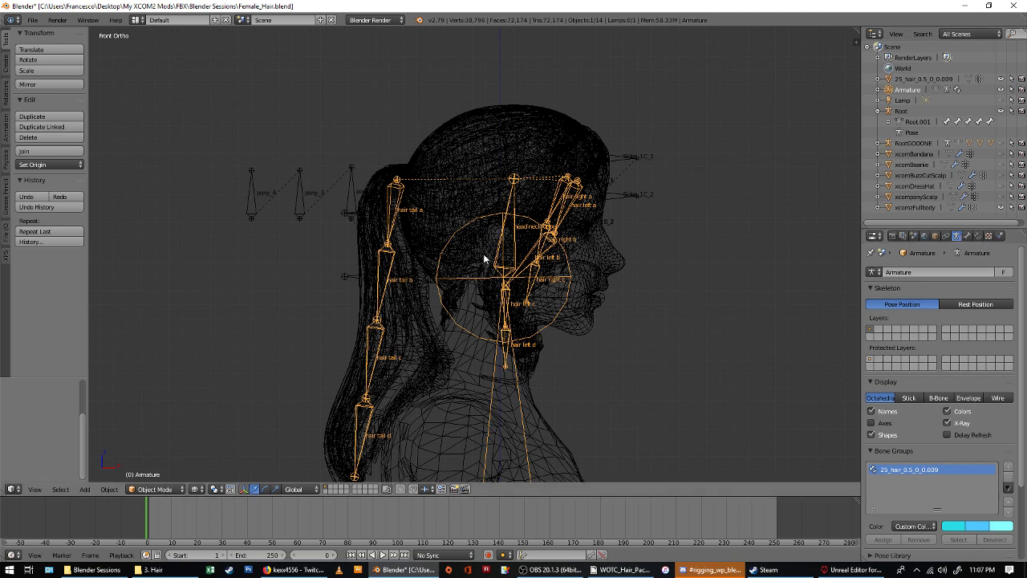
# Select the hair tail a, b, c and d bones of the Armature in Edit Mode, shown in wireframe.
pyautogui.press('z')
pyautogui.scroll(1, 444, 303)
pyautogui.scroll(-4, 384, 222)
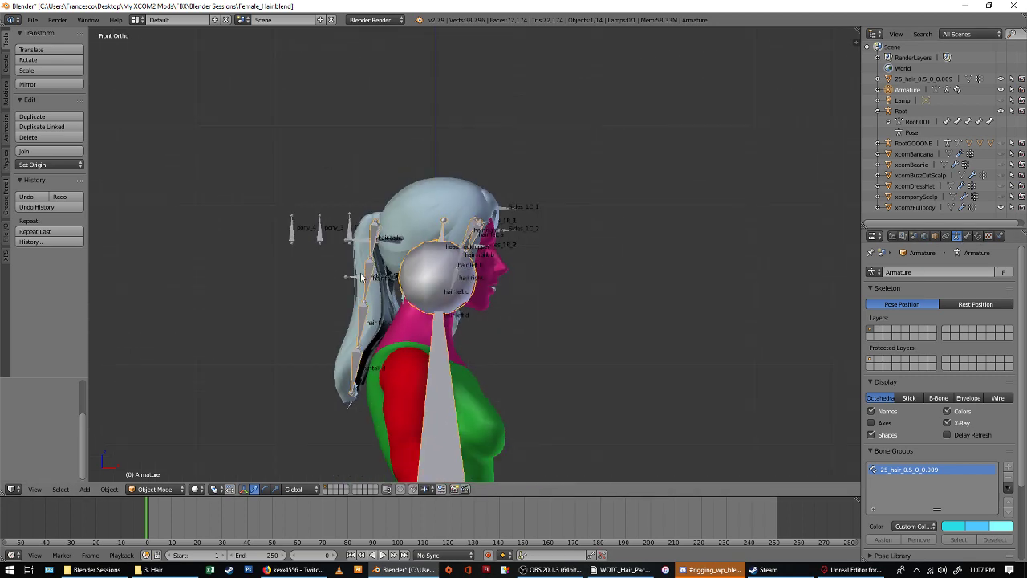
pyautogui.scroll(4, 384, 222)
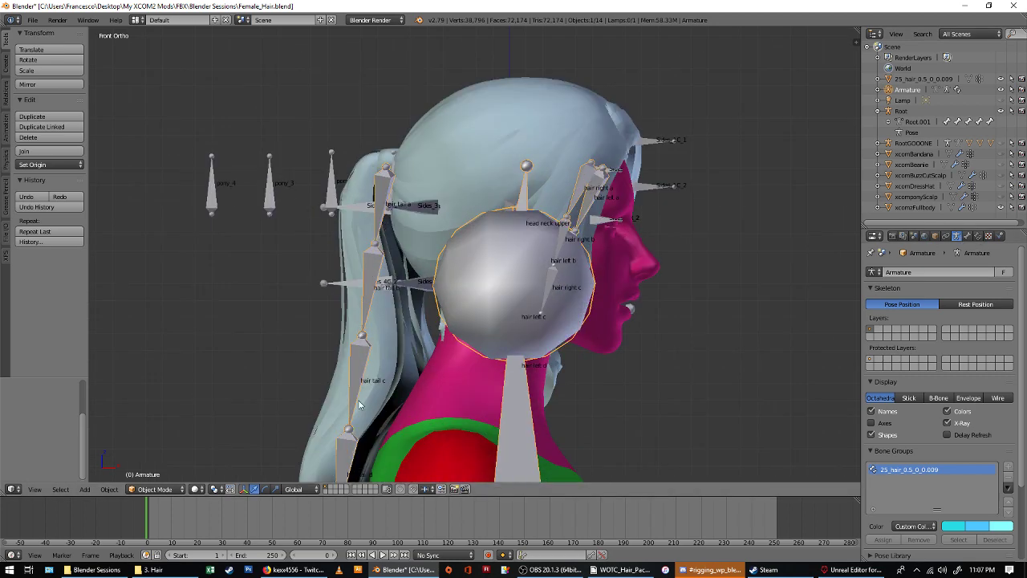
pyautogui.scroll(-3, 369, 367)
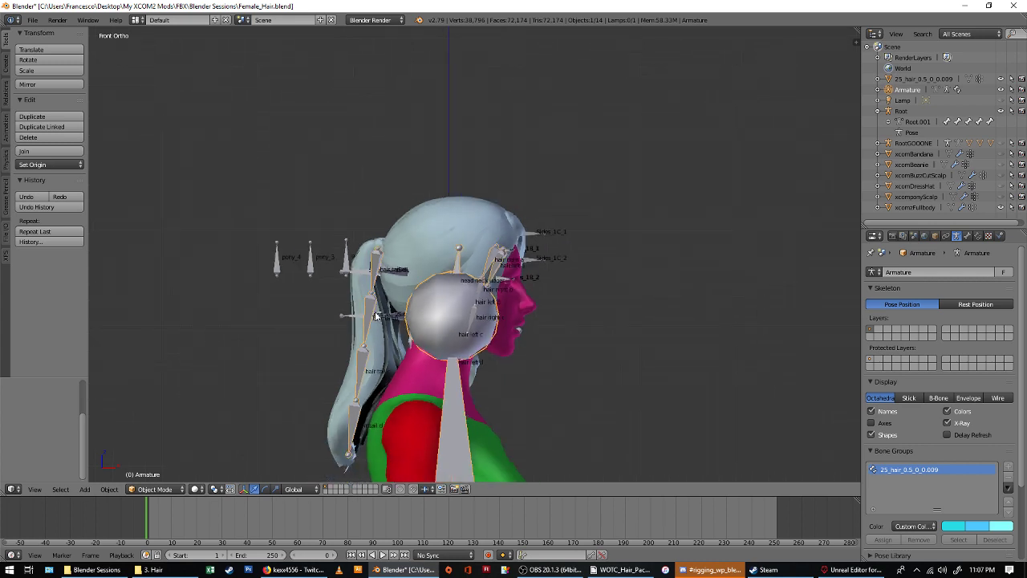
pyautogui.scroll(3, 372, 285)
pyautogui.press('Tab')
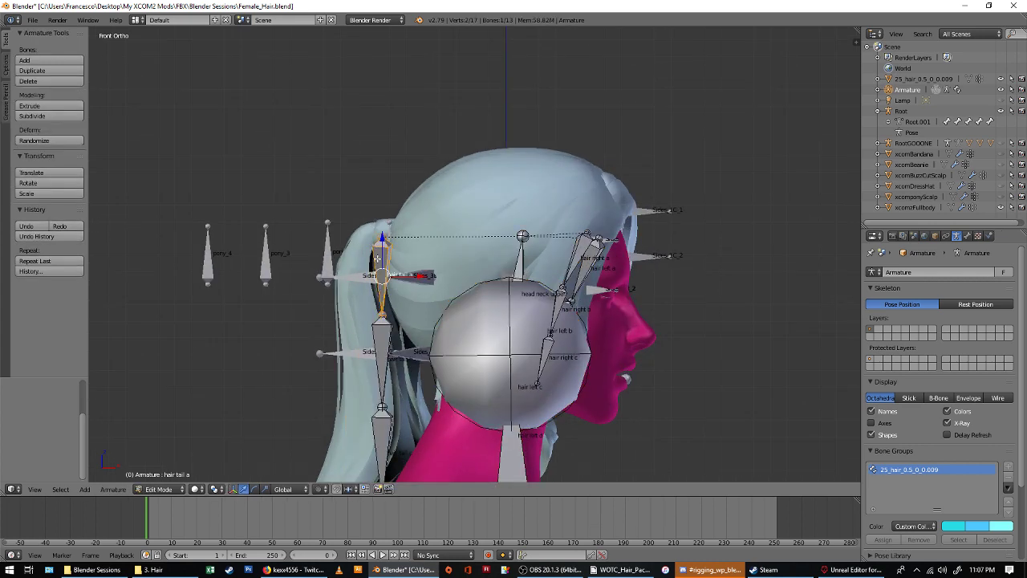
pyautogui.keyDown('shift'); pyautogui.rightClick(367, 330); pyautogui.keyUp('shift')
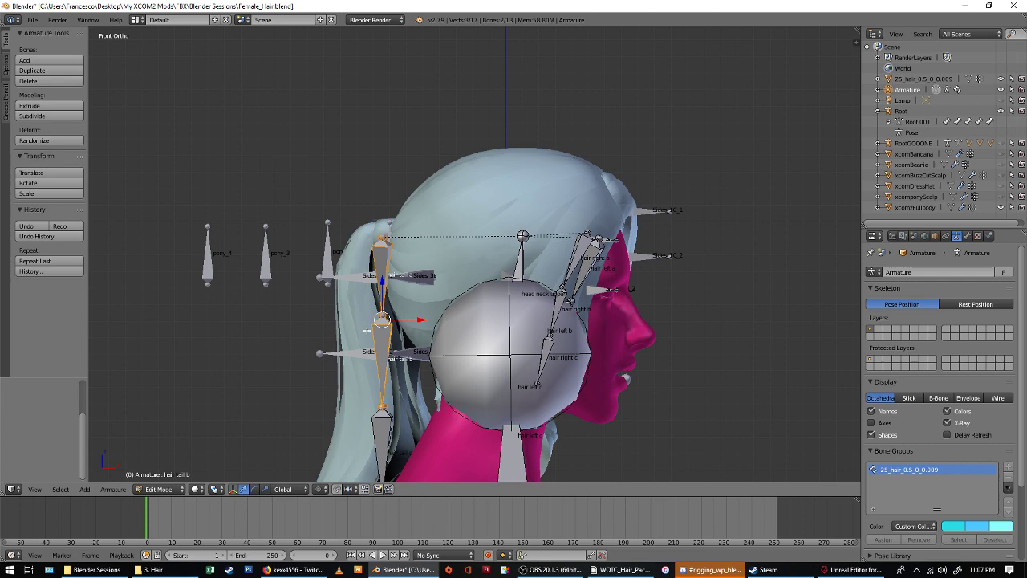
pyautogui.keyDown('shift'); pyautogui.rightClick(384, 426); pyautogui.keyUp('shift')
pyautogui.keyDown('shift'); pyautogui.moveTo(384, 426); pyautogui.dragTo(441, 251, button='middle'); pyautogui.keyUp('shift')
pyautogui.keyDown('shift'); pyautogui.rightClick(444, 341); pyautogui.keyUp('shift')
pyautogui.press('z')
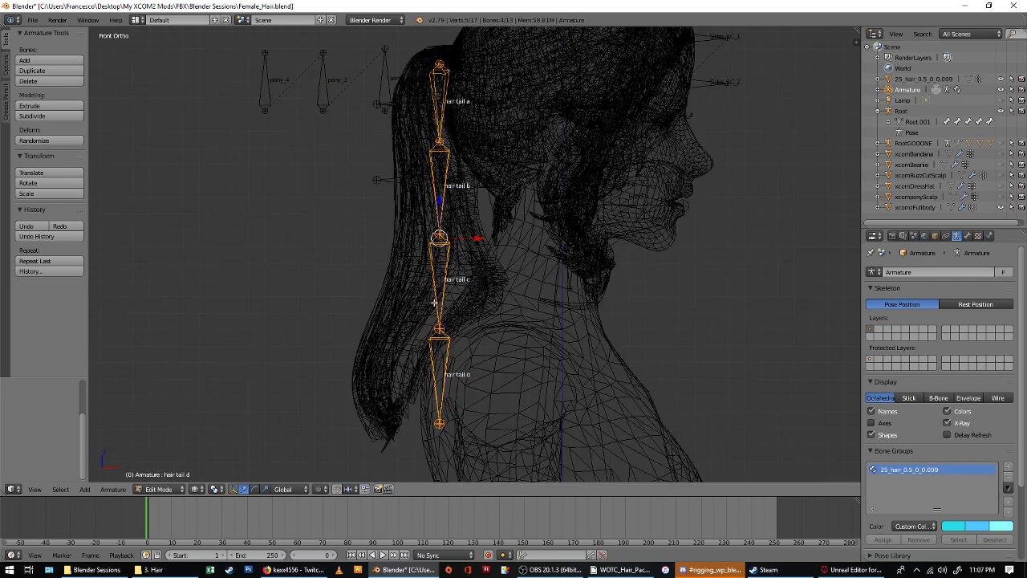
# Separate the selected hair tail a, b, c and d bones into their own armature and return to Object Mode.
pyautogui.press('p')
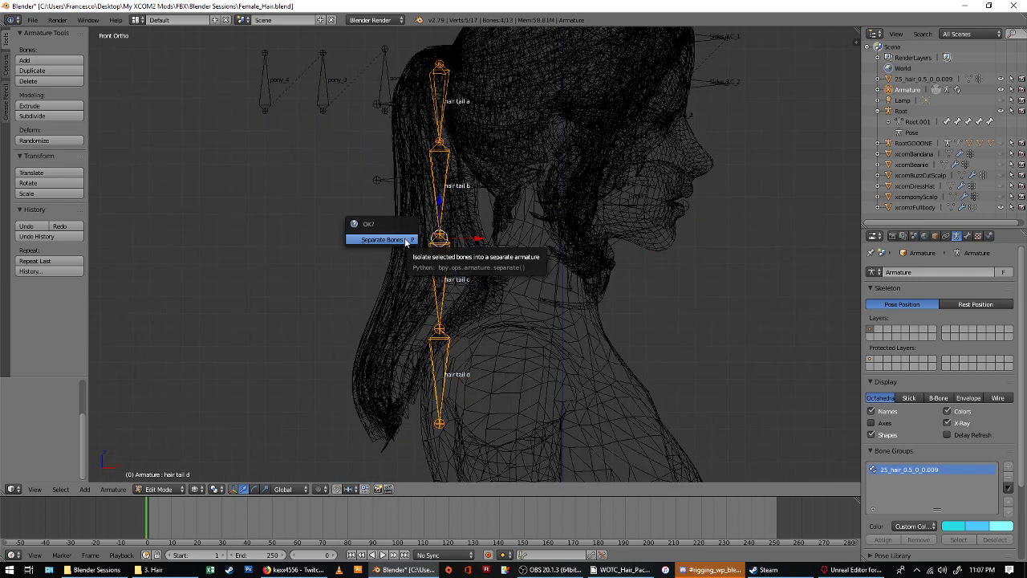
pyautogui.click(406, 238)
pyautogui.press('z')
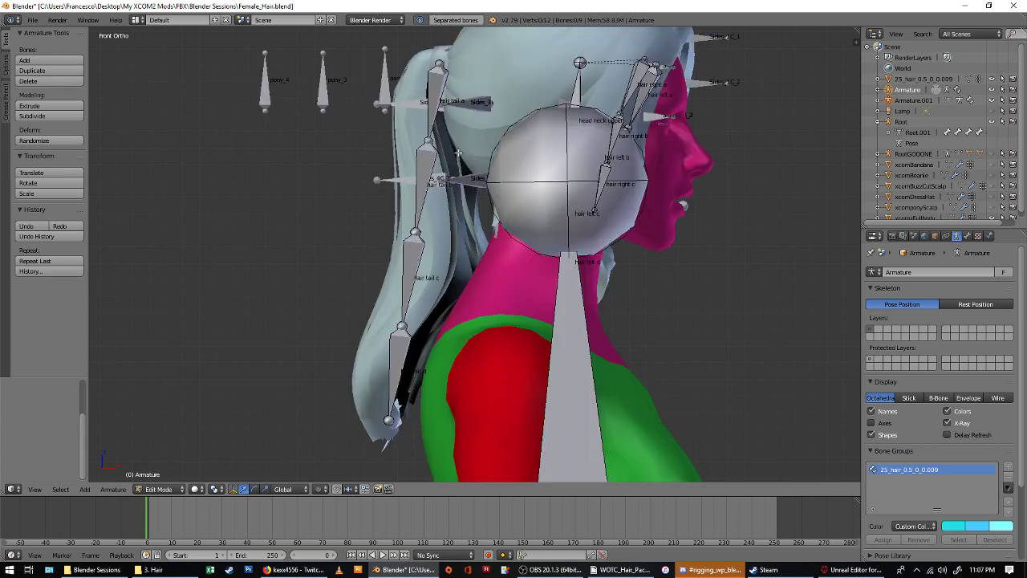
pyautogui.press('Tab')
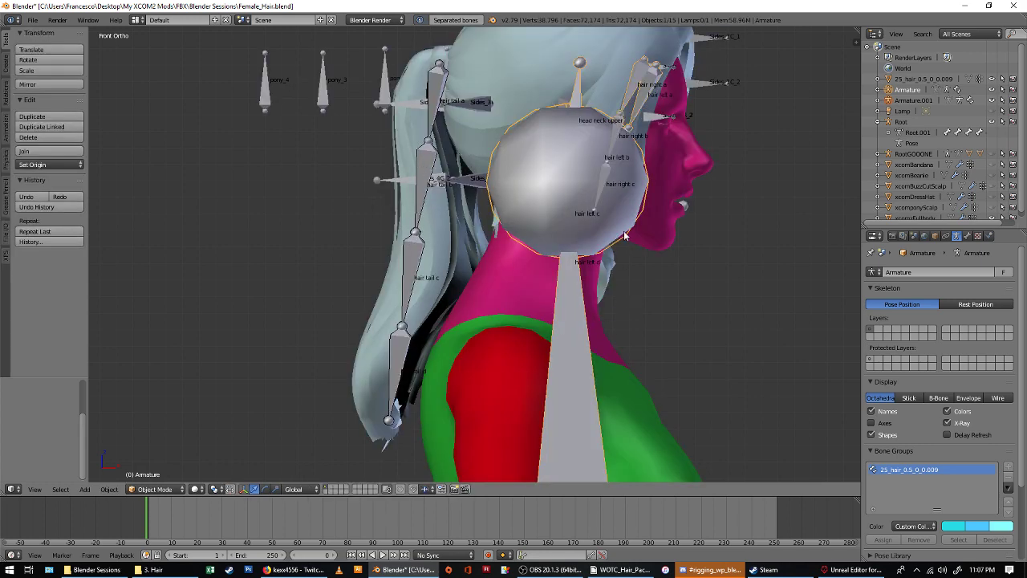
# Delete the old Armature object that holds the remaining head, hair left and hair right bones.
pyautogui.press('z')
pyautogui.press('z')
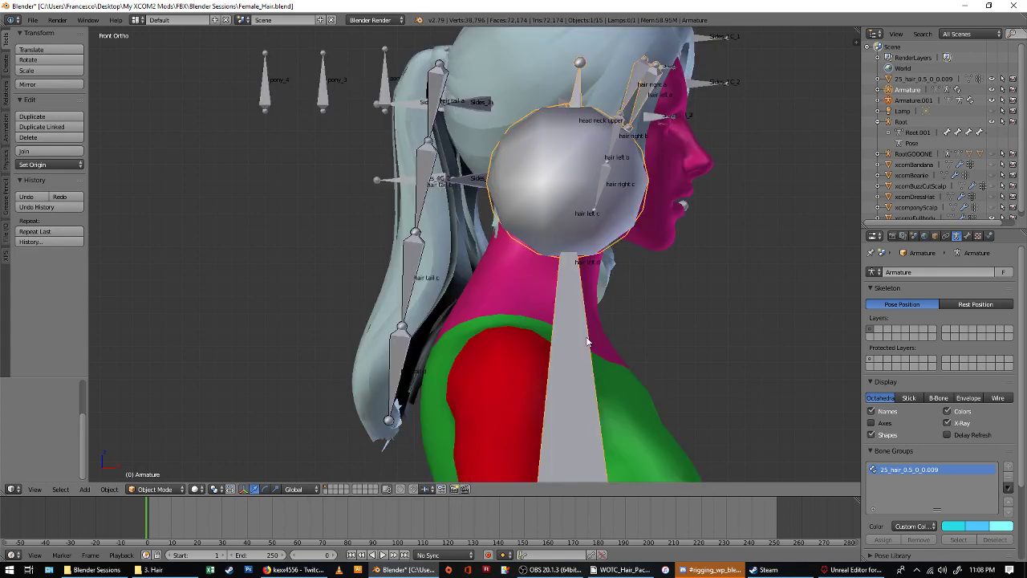
pyautogui.rightClick(584, 339)
pyautogui.rightClick(546, 337)
pyautogui.press('z')
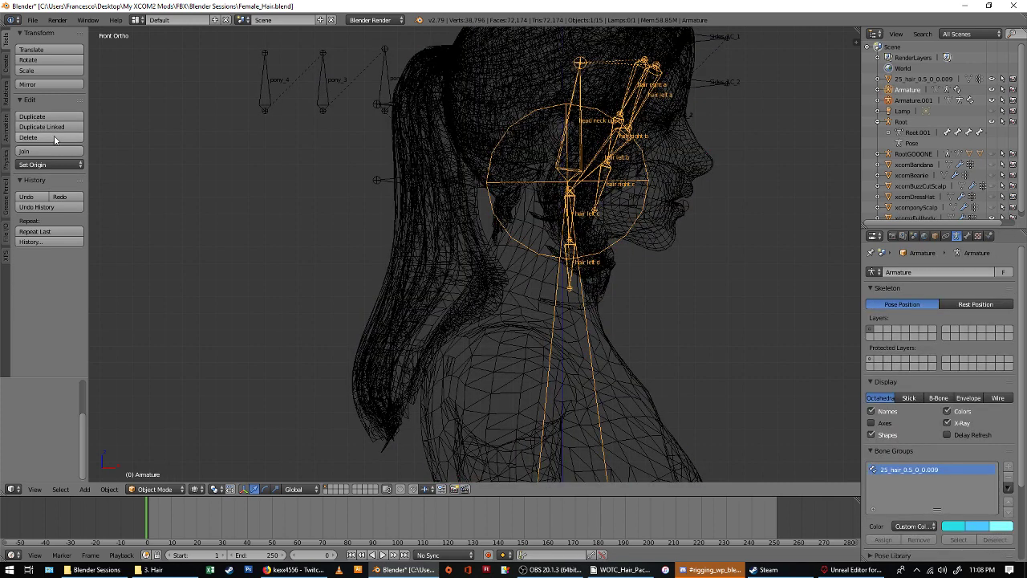
pyautogui.click(54, 138)
# Join the separated hair tail armature into the Root armature, with Root as the active object.
pyautogui.rightClick(394, 186)
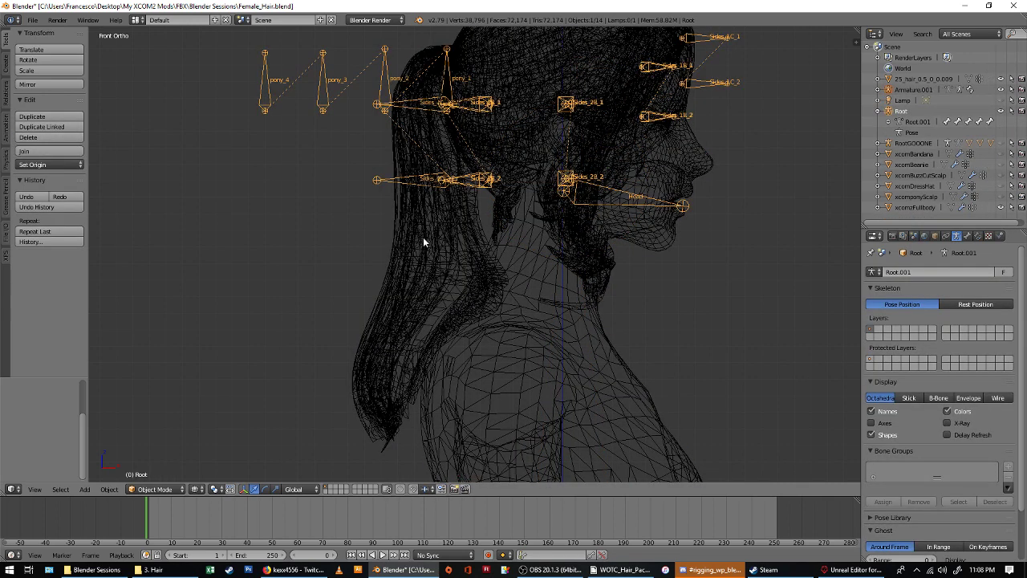
pyautogui.rightClick(429, 263)
pyautogui.rightClick(408, 255)
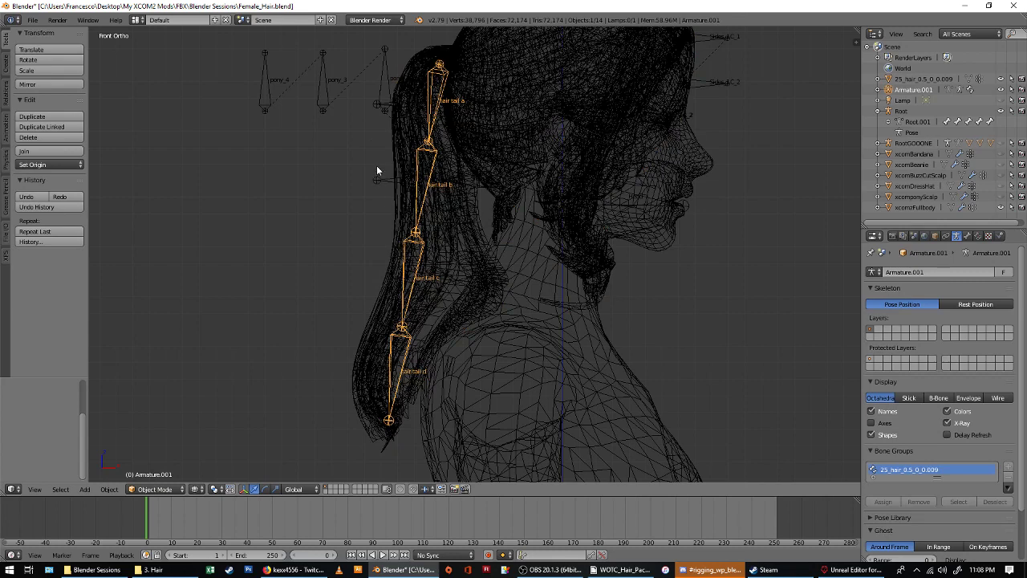
pyautogui.keyDown('shift'); pyautogui.rightClick(372, 106); pyautogui.keyUp('shift')
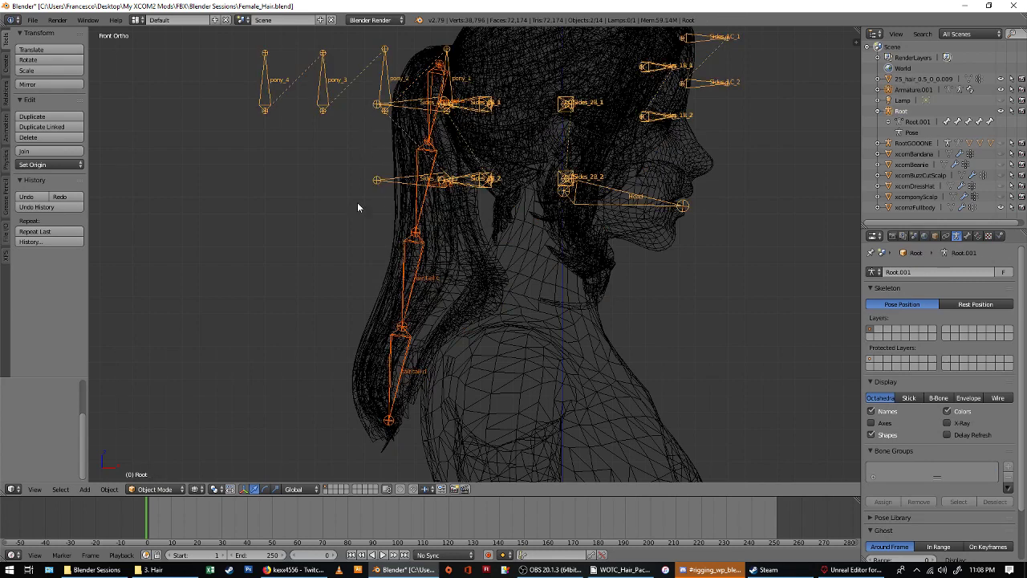
pyautogui.scroll(3, 399, 193)
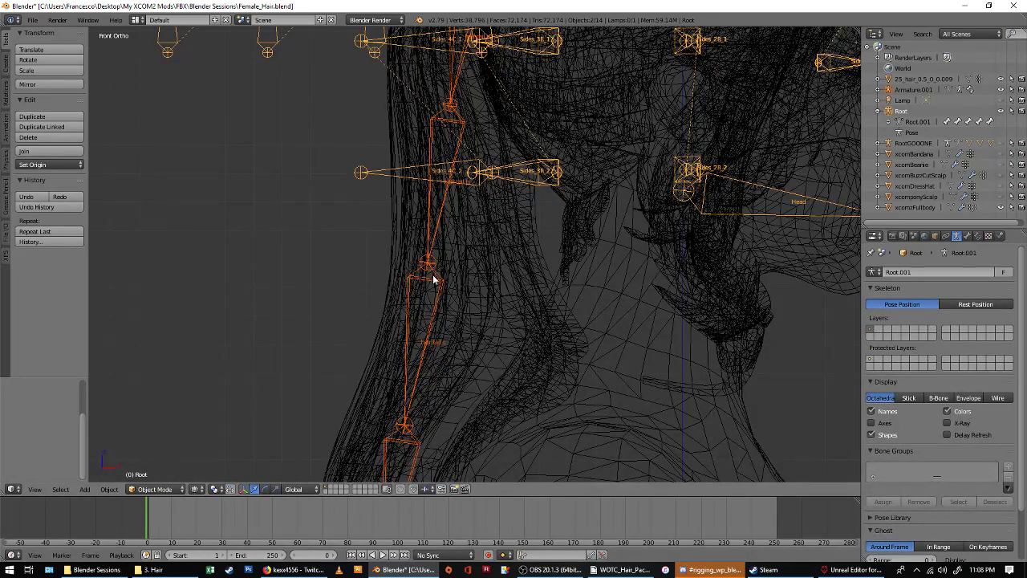
pyautogui.hotkey('ctrl', 'j')
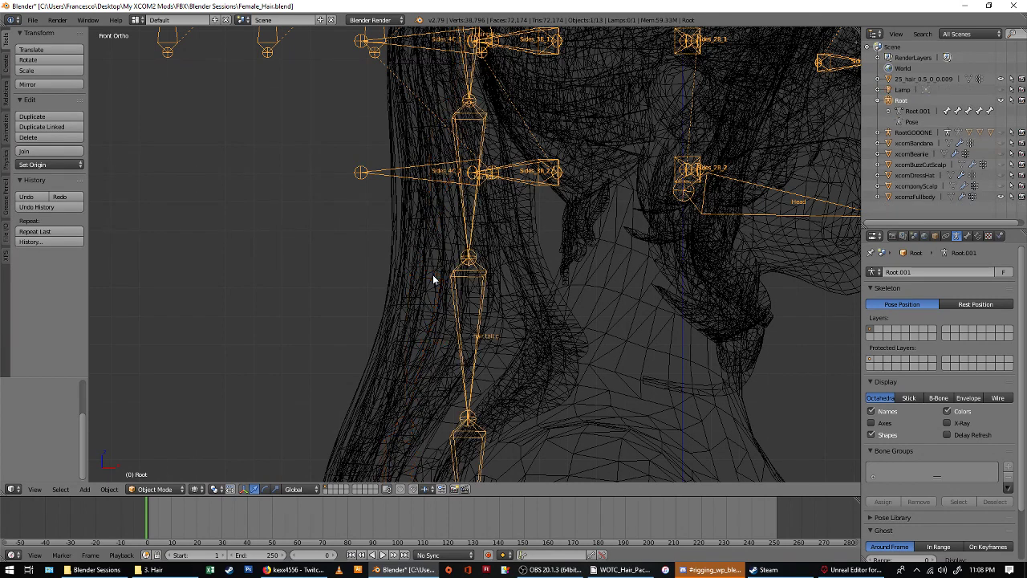
pyautogui.scroll(-4, 433, 275)
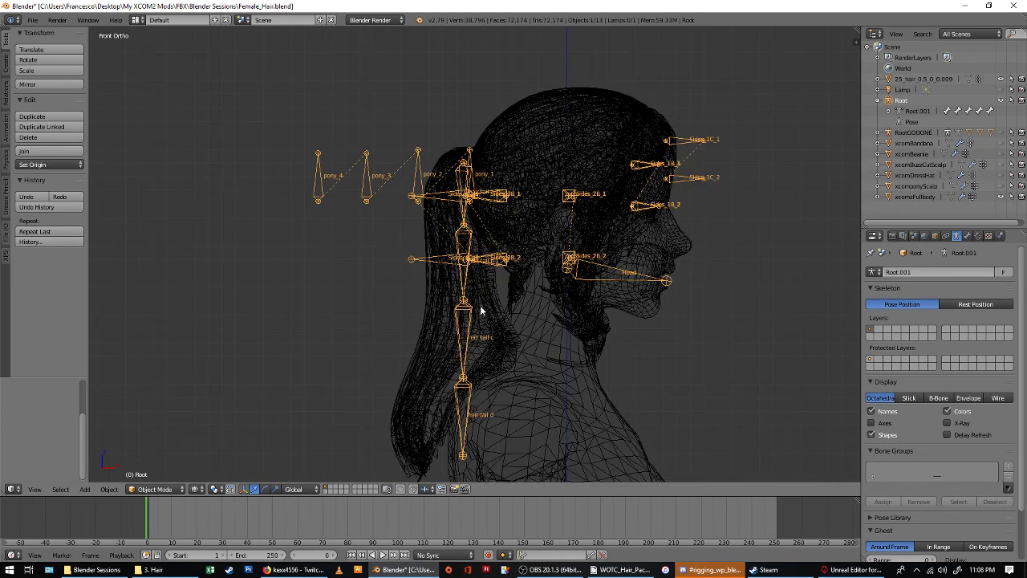
# Edit the Root armature with only the four hair tail bones selected, and compare them with the ponytail from several views.
pyautogui.press('Tab')
pyautogui.keyDown('shift'); pyautogui.rightClick(428, 191); pyautogui.keyUp('shift')
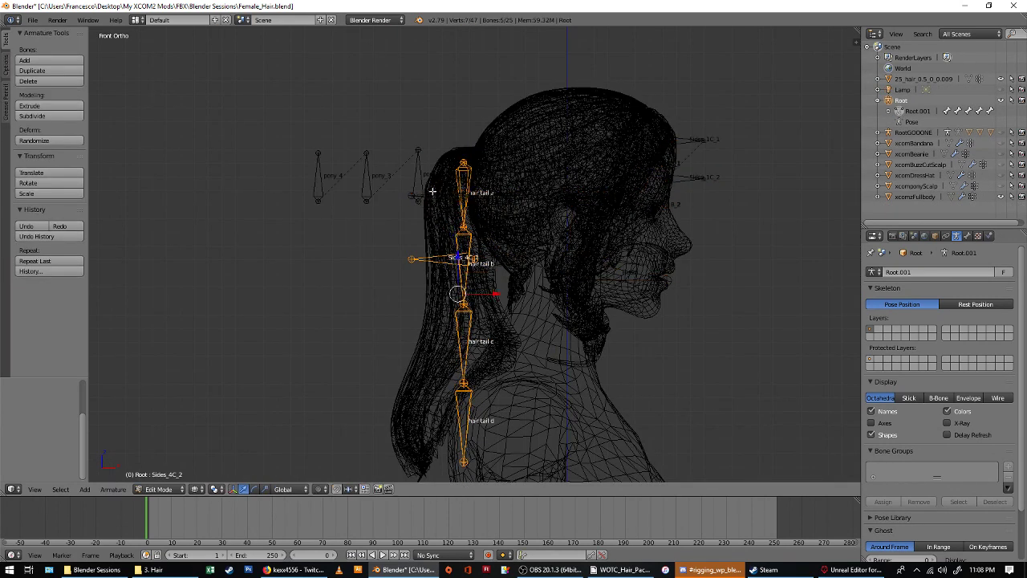
pyautogui.keyDown('shift'); pyautogui.rightClick(424, 257); pyautogui.keyUp('shift')
pyautogui.scroll(2, 440, 276)
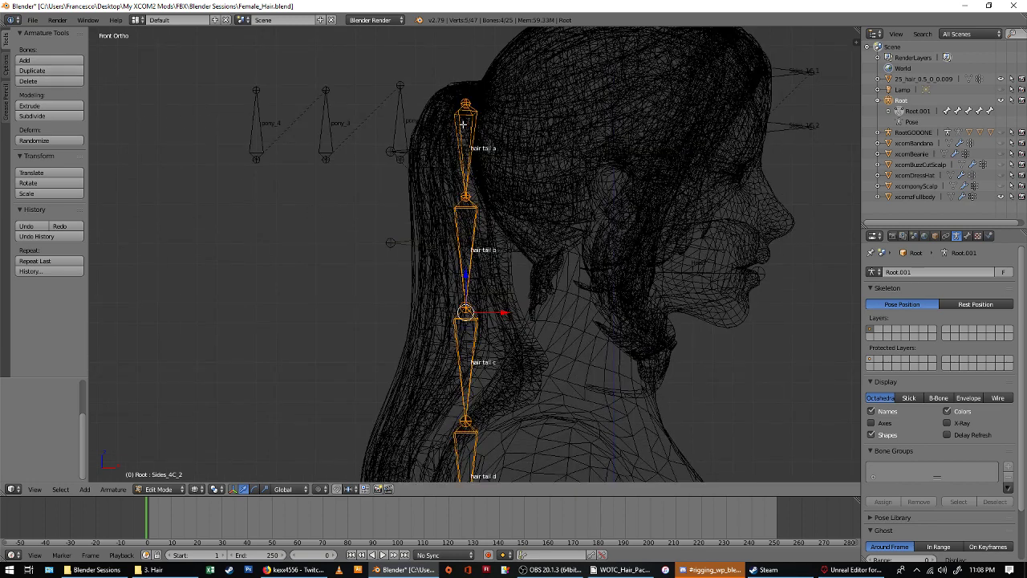
pyautogui.moveTo(471, 122); pyautogui.dragTo(471, 123, button='middle')
pyautogui.press('KP_1')
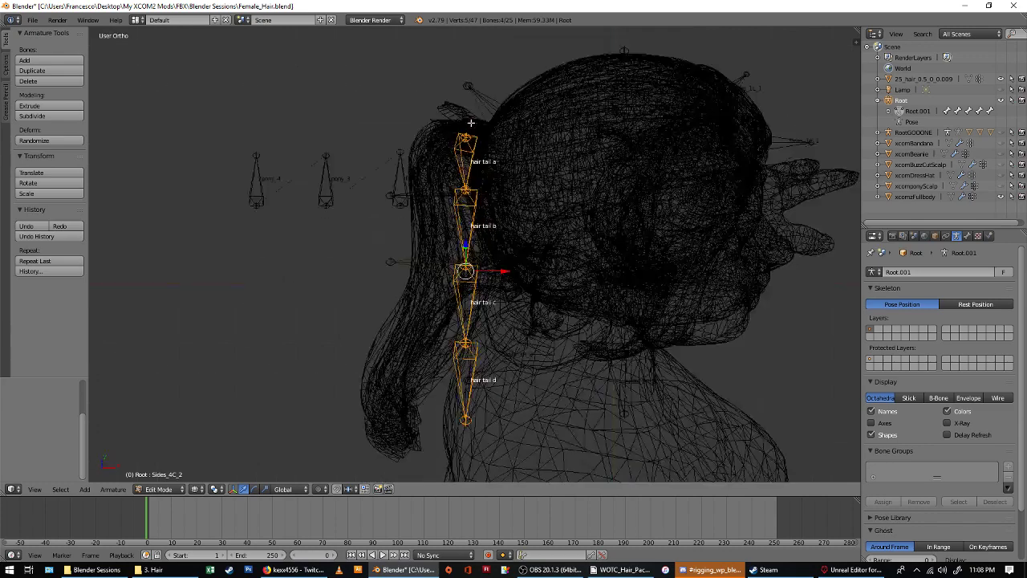
pyautogui.press('ctrl+KP_3')
pyautogui.press('z')
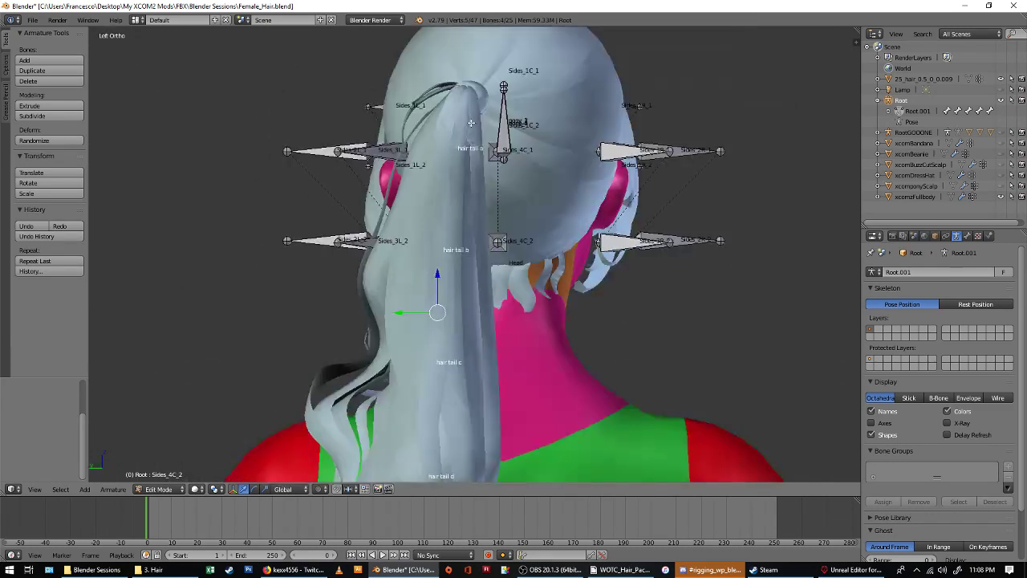
pyautogui.press('z')
pyautogui.press('KP_3')
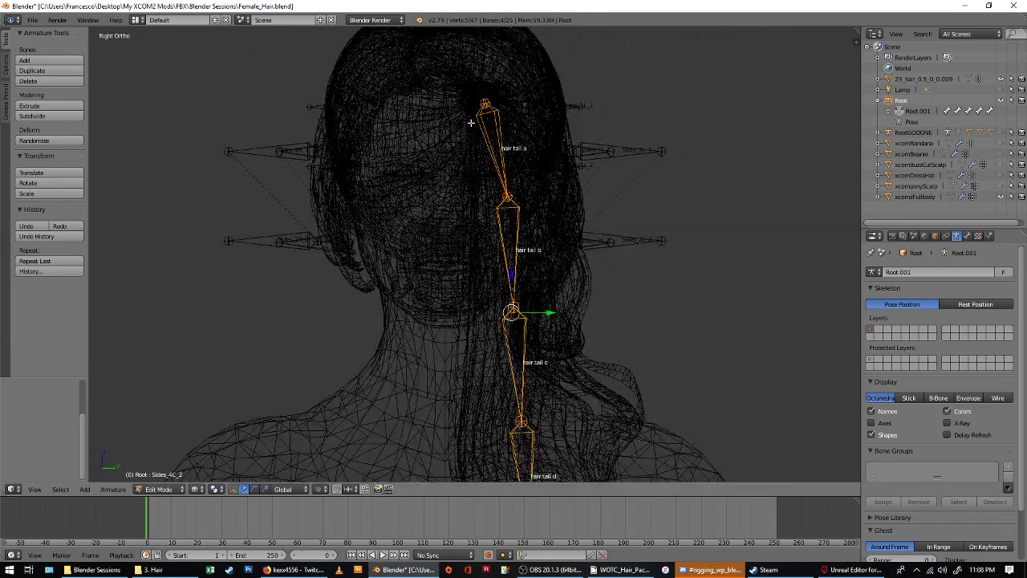
pyautogui.press('KP_1')
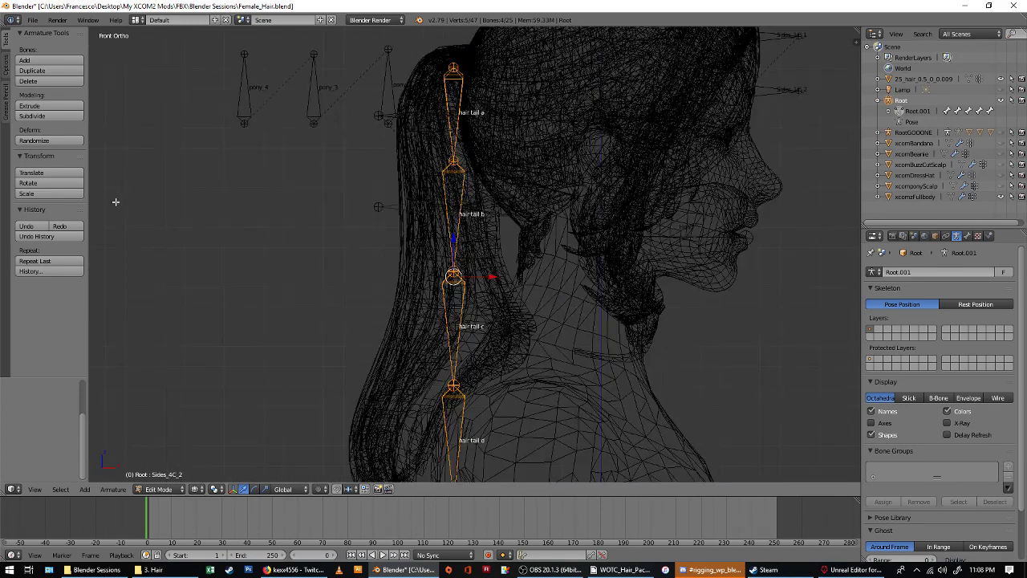
# Rotate the four hair tail bones in side view to follow the ponytail's slant and move them about -0.02 along X.
pyautogui.click(66, 184)
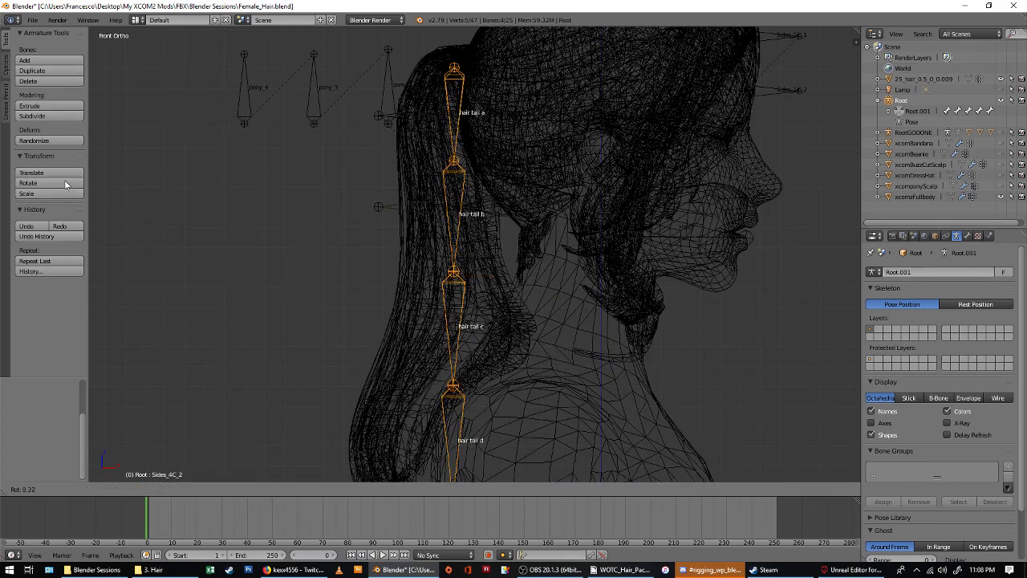
pyautogui.click(528, 272)
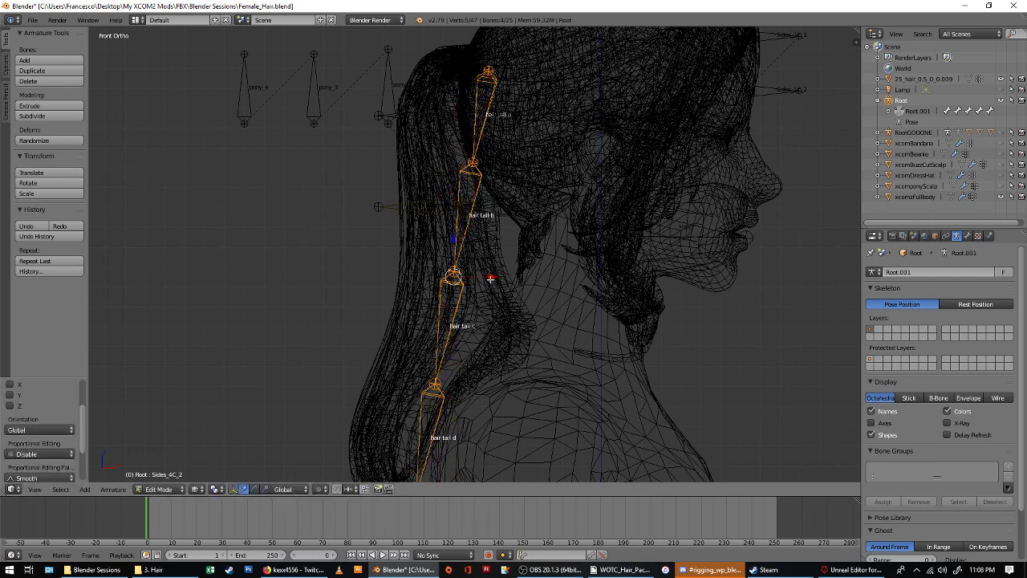
pyautogui.press('g')
pyautogui.press('x')
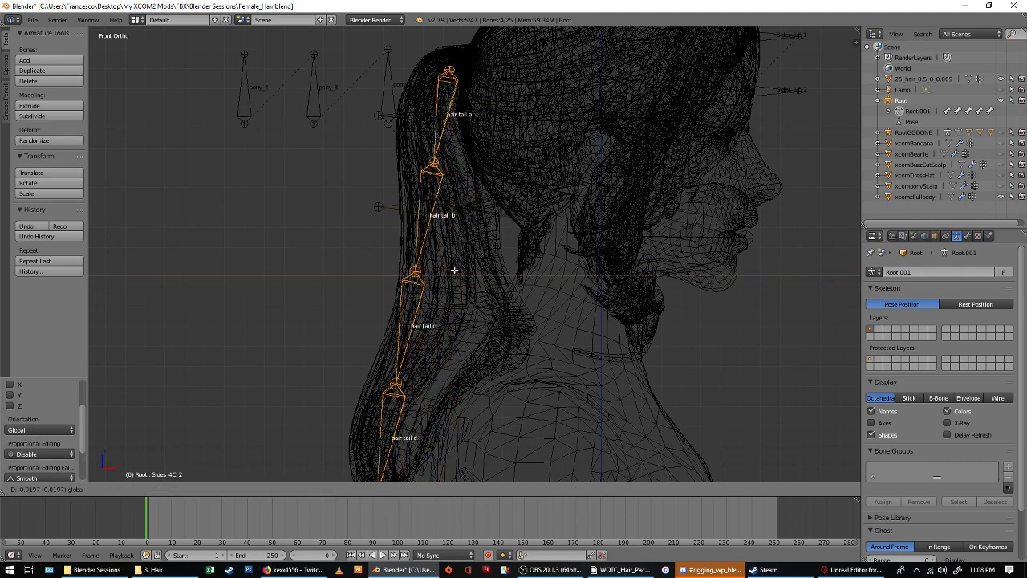
pyautogui.click(457, 261)
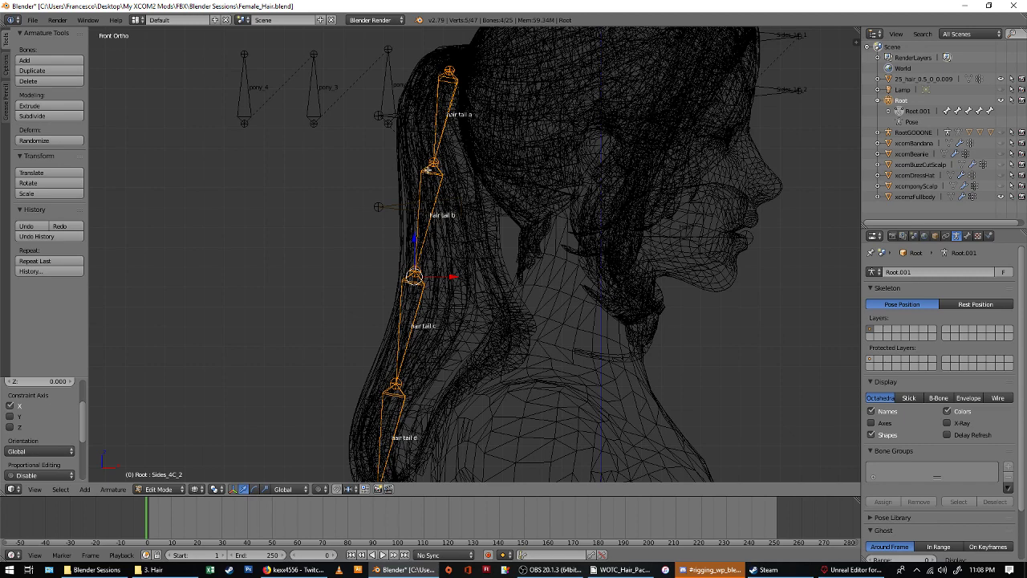
# Exclude hair tail a from the selection and rotate hair tail b, c and d slightly toward vertical.
pyautogui.keyDown('shift'); pyautogui.rightClick(443, 102); pyautogui.keyUp('shift')
pyautogui.keyDown('shift'); pyautogui.rightClick(427, 115); pyautogui.keyUp('shift')
pyautogui.keyDown('shift'); pyautogui.rightClick(439, 81); pyautogui.keyUp('shift')
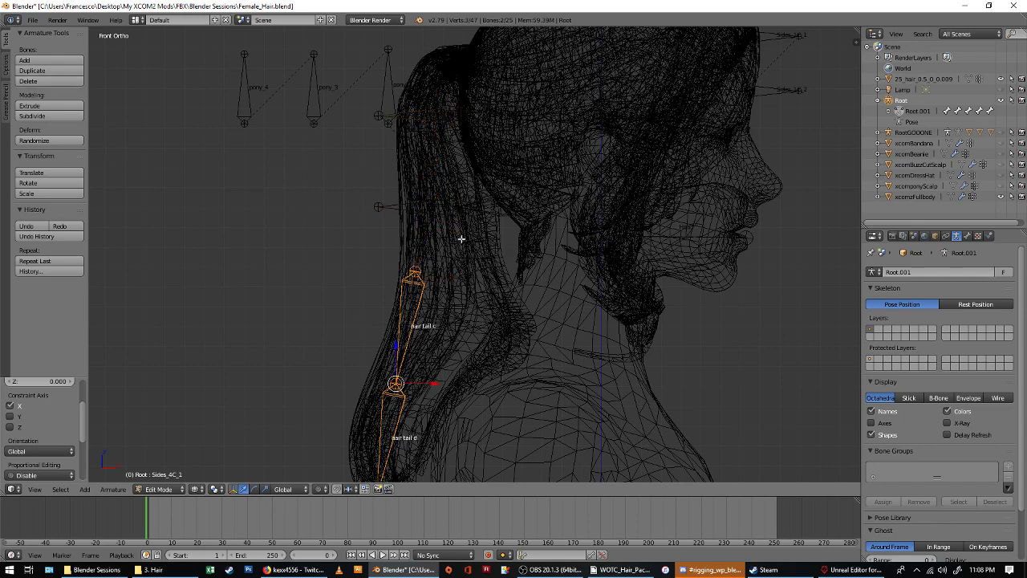
pyautogui.keyDown('shift'); pyautogui.rightClick(417, 233); pyautogui.keyUp('shift')
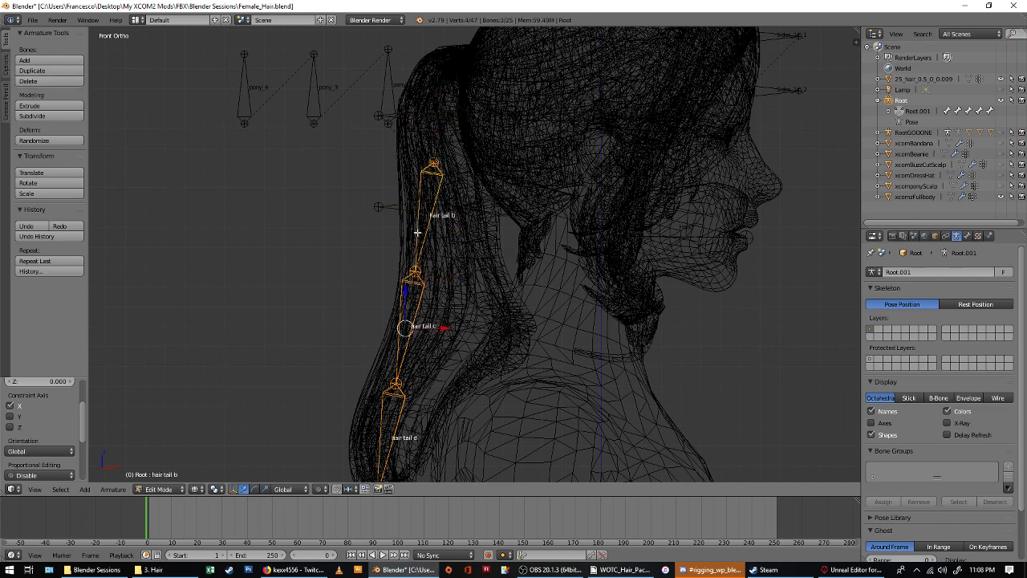
pyautogui.click(71, 184)
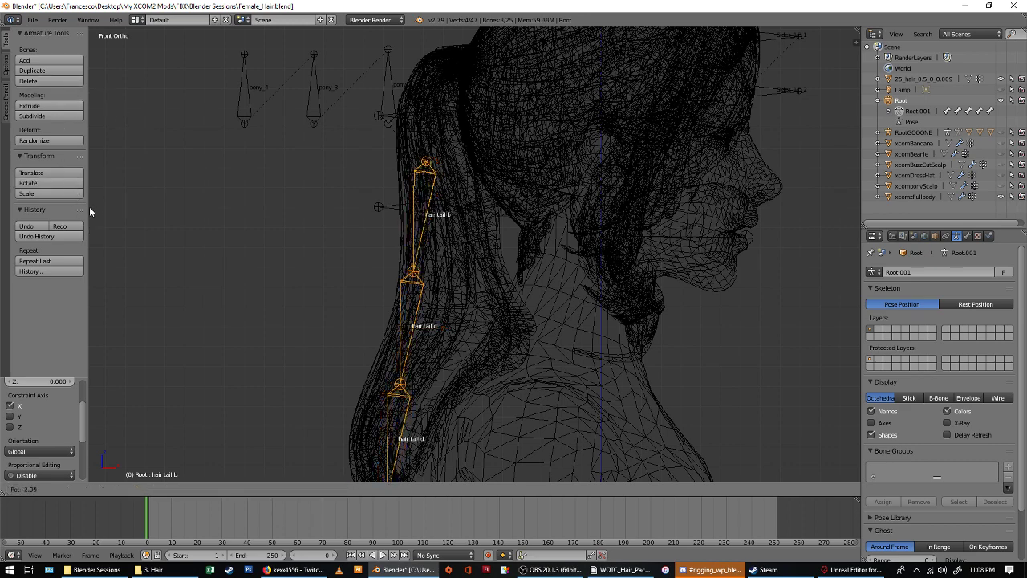
pyautogui.click(89, 203)
# Move hair tail b, c and d along X toward the neck and -0.003 along Z, and return to Object Mode.
pyautogui.press('g')
pyautogui.press('x')
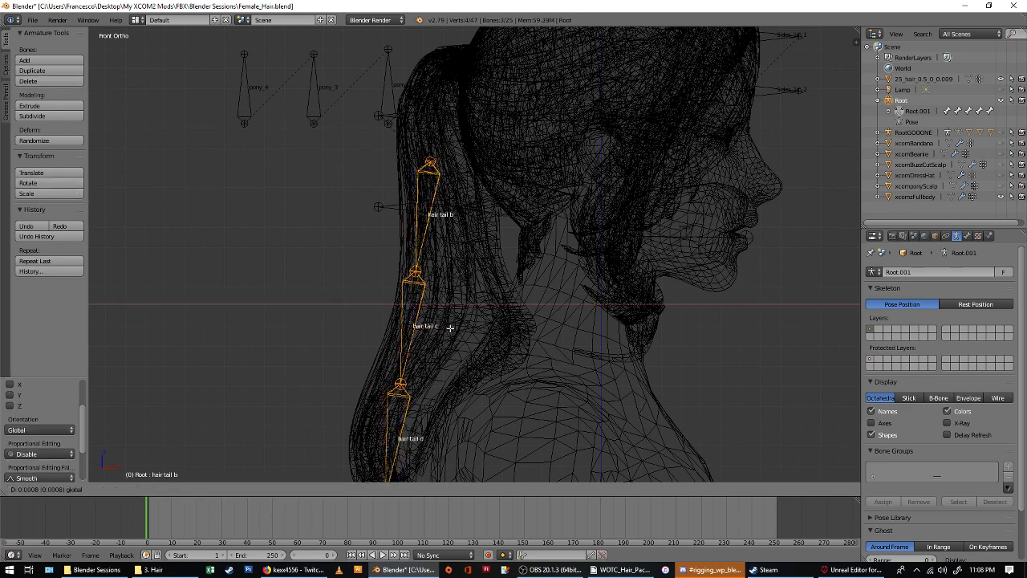
pyautogui.click(452, 321)
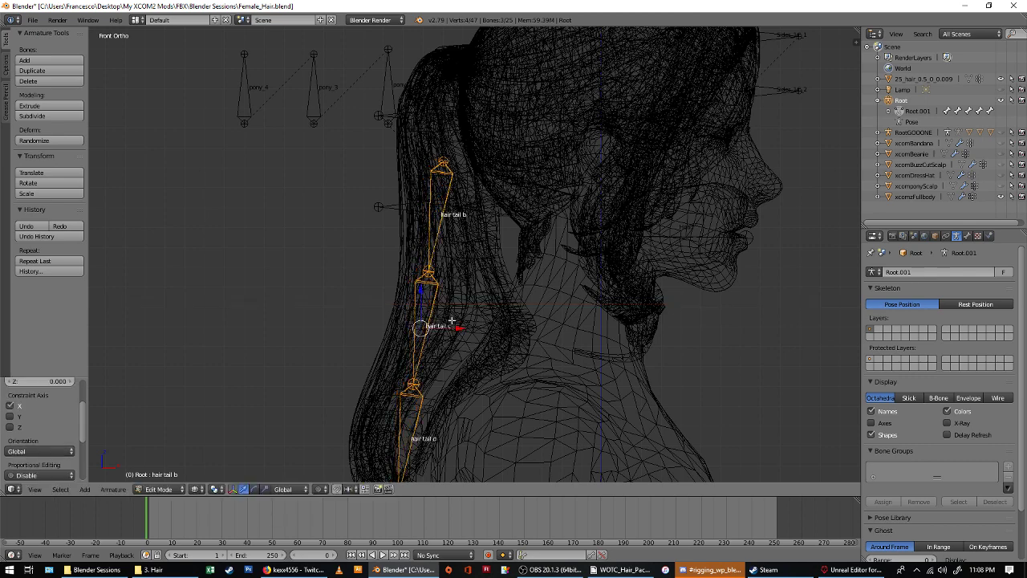
pyautogui.moveTo(420, 288); pyautogui.dragTo(419, 295)
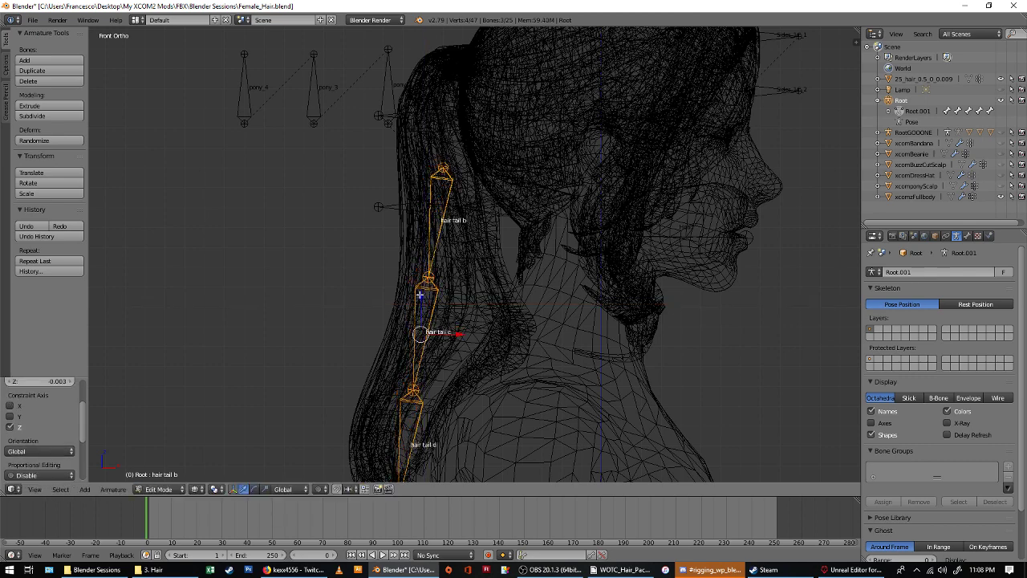
pyautogui.press('Tab')
pyautogui.scroll(-3, 420, 298)
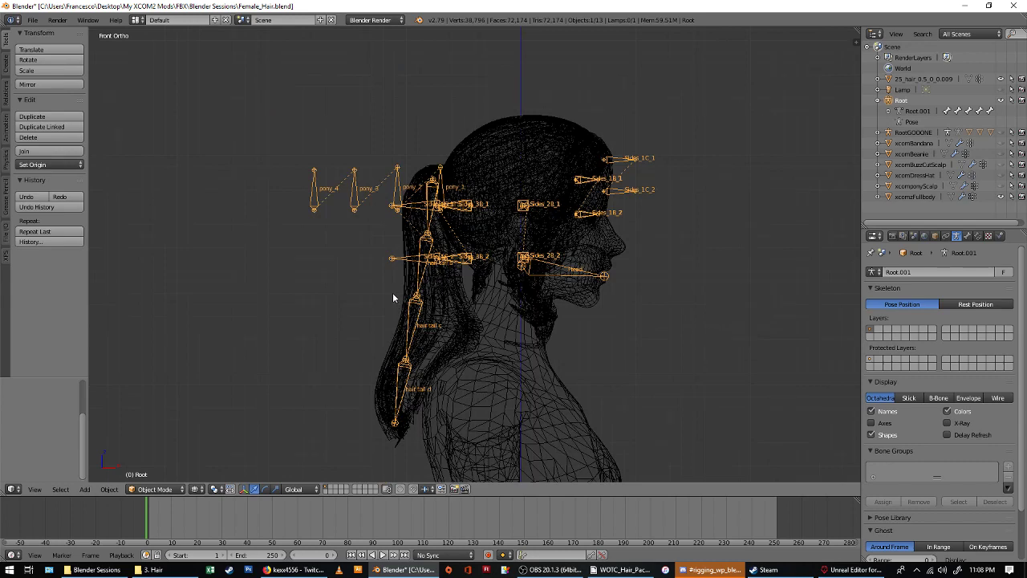
pyautogui.scroll(3, 417, 307)
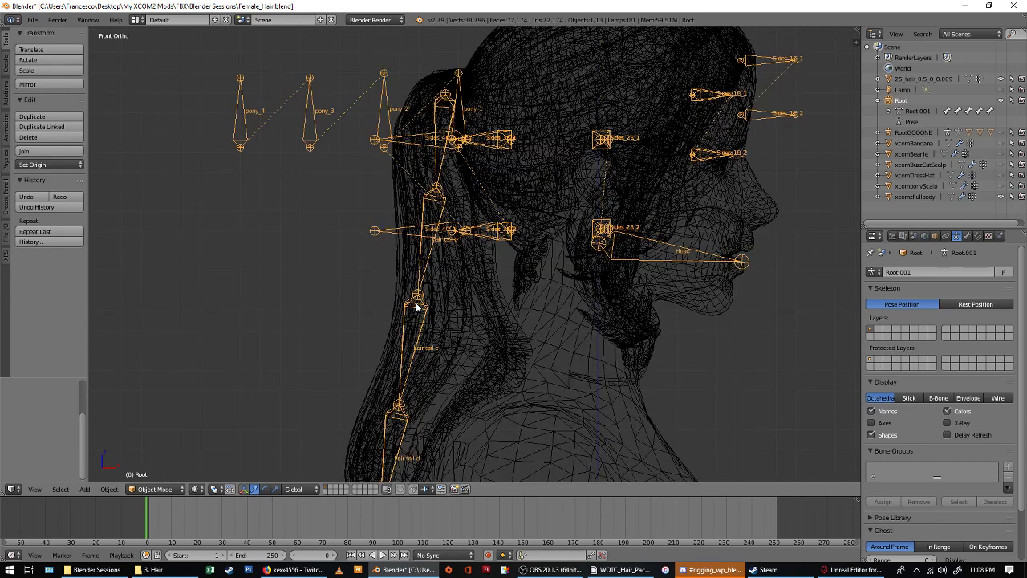
pyautogui.press('z')
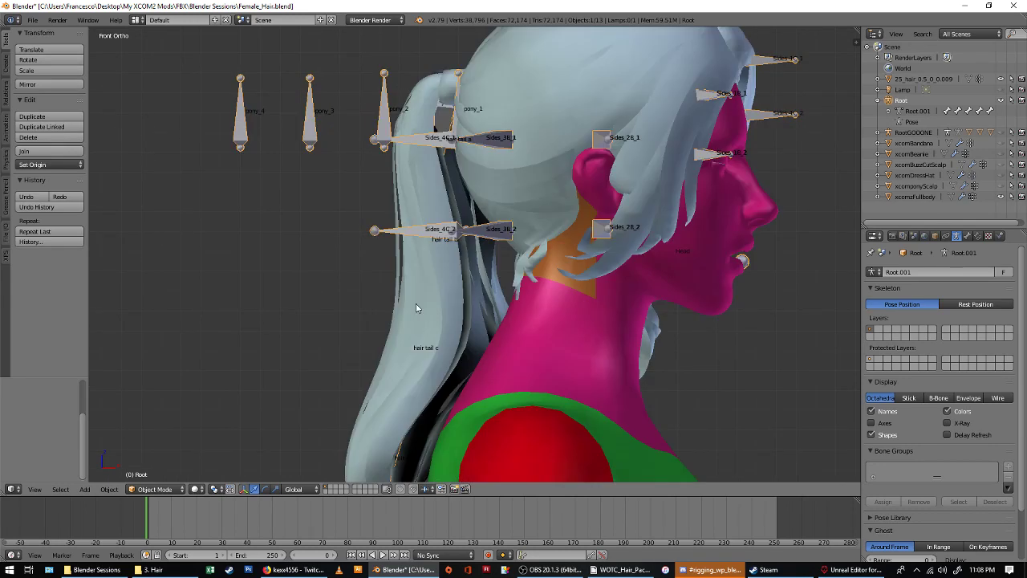
# Switch Root to Pose Mode and test-rotate the Head bone to check whether the hair tail bones follow it.
pyautogui.click(156, 488)
pyautogui.click(156, 453)
pyautogui.press('z')
pyautogui.rightClick(652, 248)
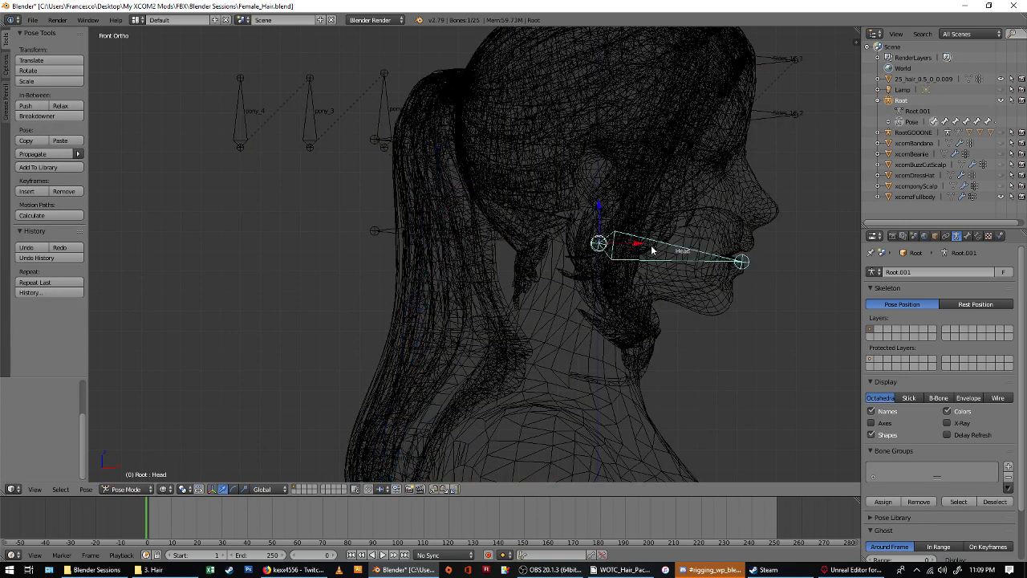
pyautogui.click(41, 71)
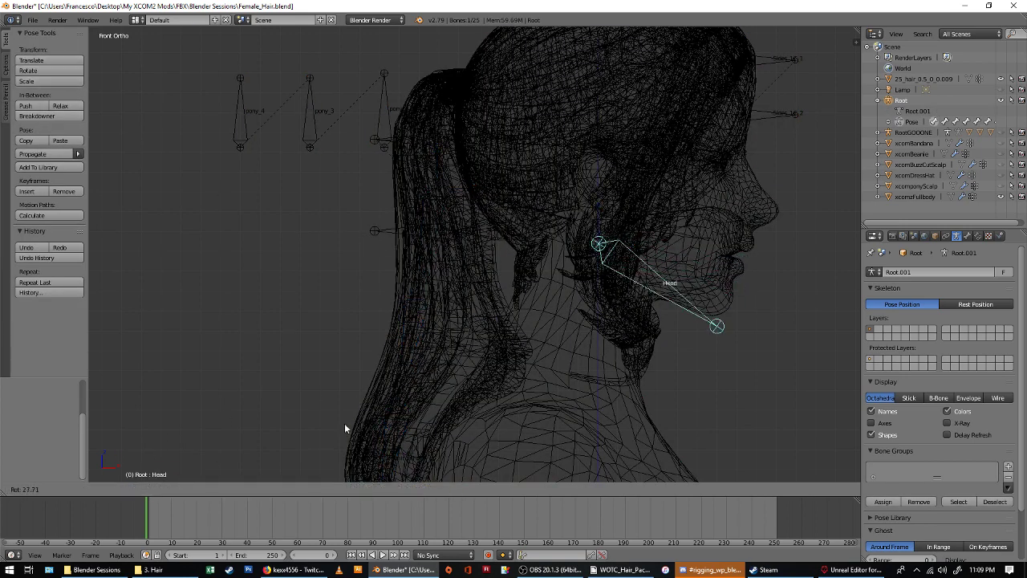
pyautogui.click(191, 234)
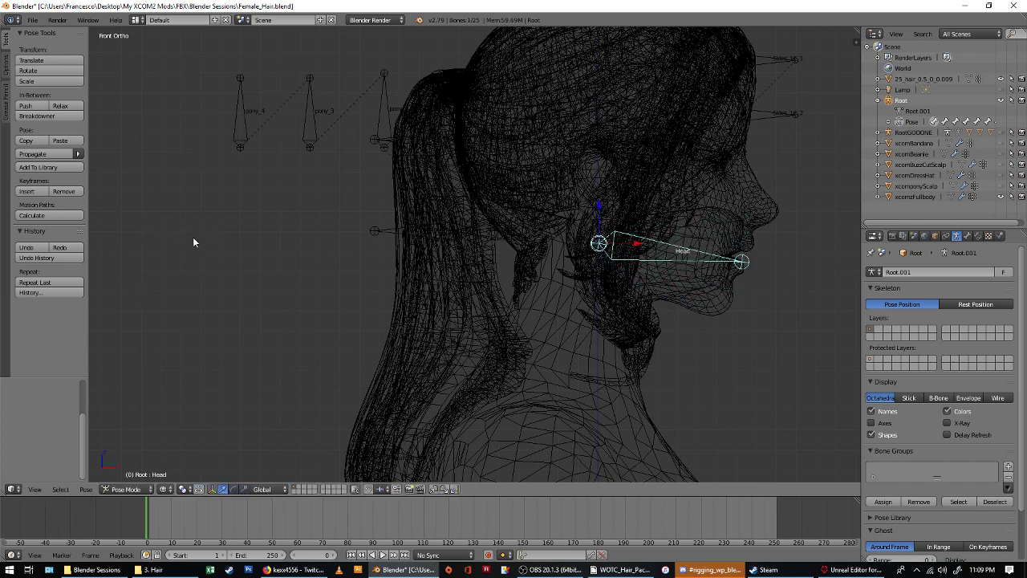
pyautogui.press('z')
pyautogui.scroll(-2, 279, 237)
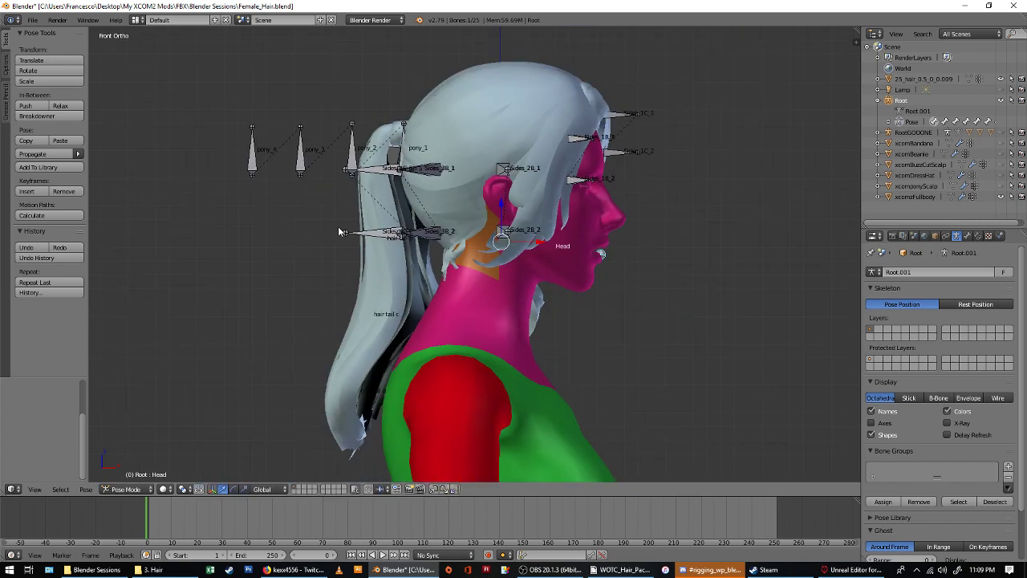
pyautogui.press('KP_3')
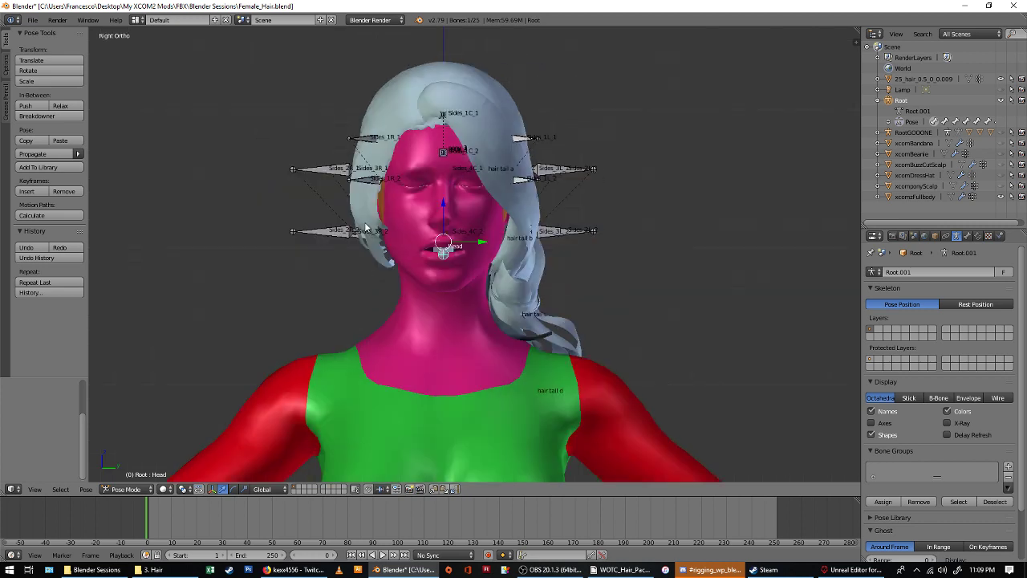
# Put the Root armature in Edit Mode with wireframe shading in side view and hide the 25_hair_0.5_0_0.009 mesh.
pyautogui.press('KP_1')
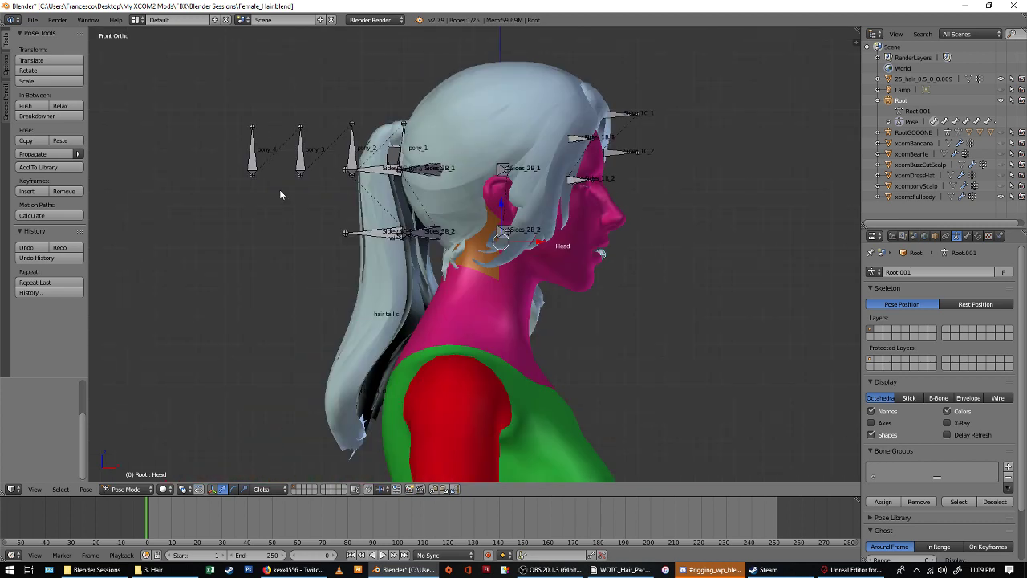
pyautogui.click(126, 489)
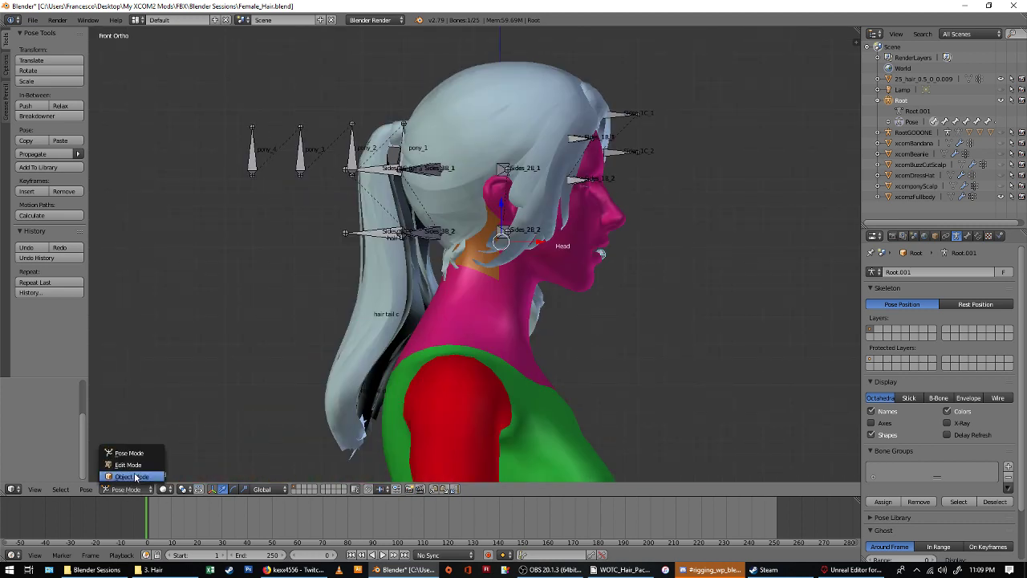
pyautogui.click(128, 479)
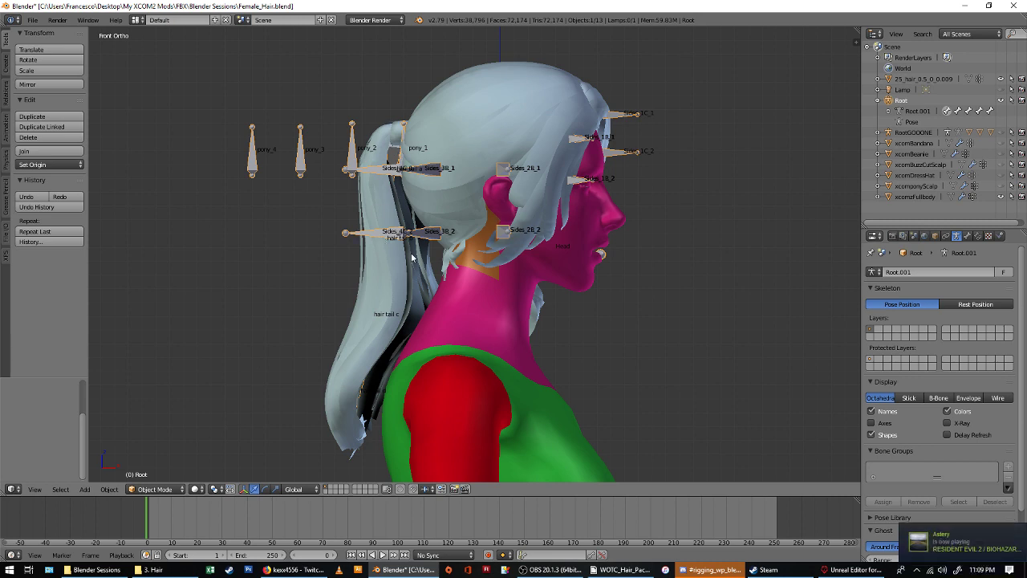
pyautogui.press('Tab')
pyautogui.press('z')
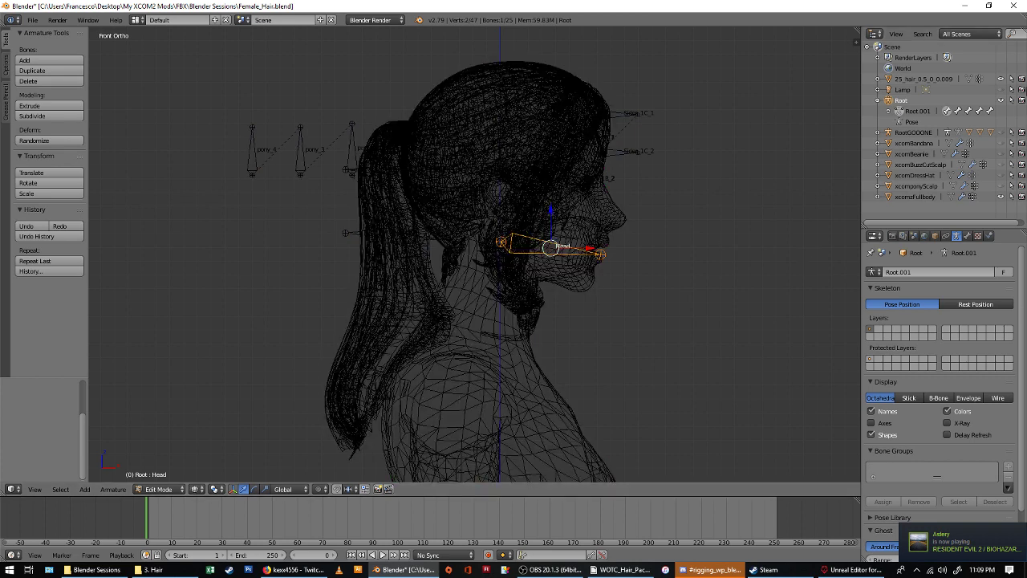
pyautogui.click(875, 78)
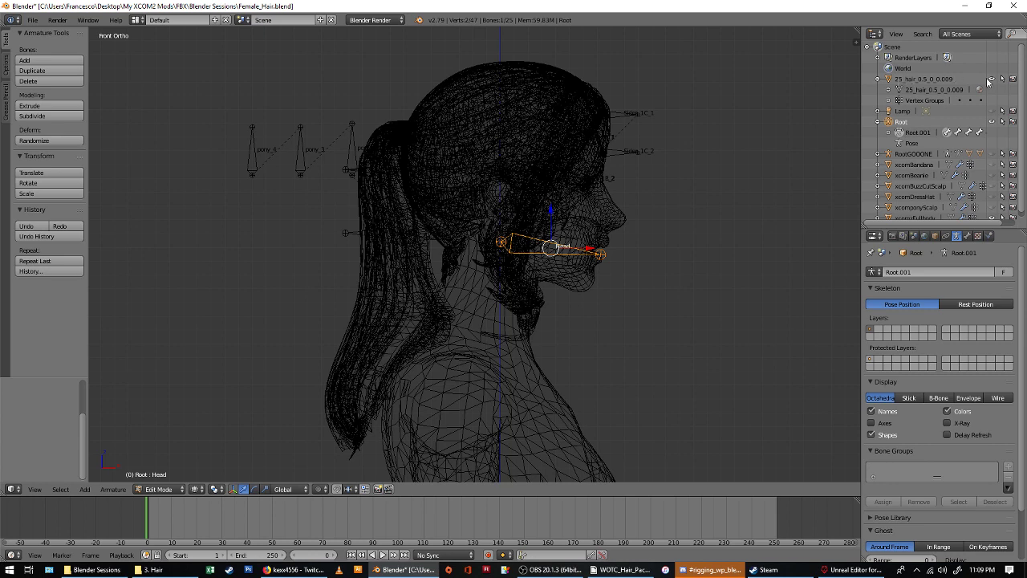
pyautogui.click(991, 80)
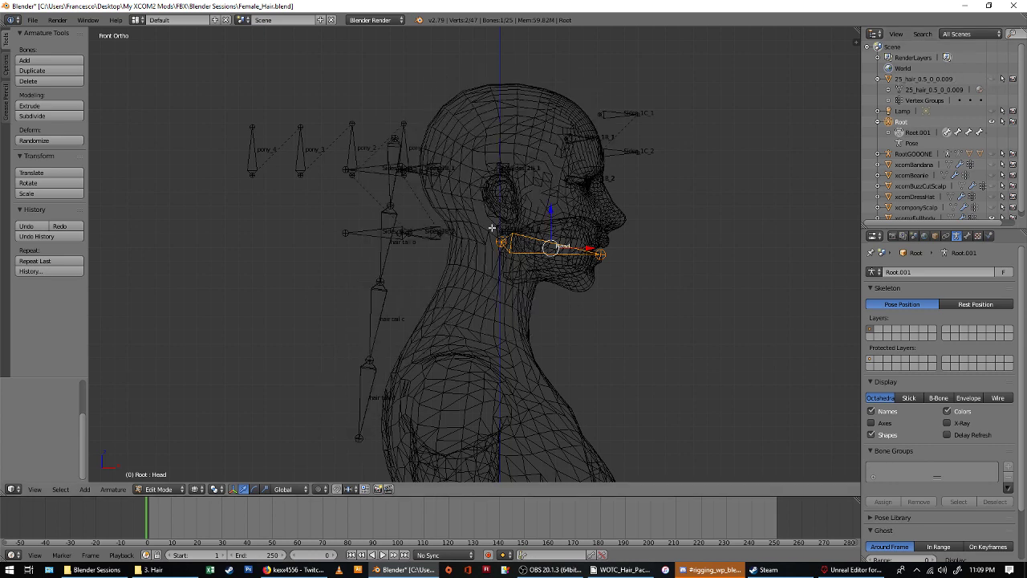
# Set Head as the parent of the pony_1 bone, leaving it unconnected.
pyautogui.rightClick(405, 140)
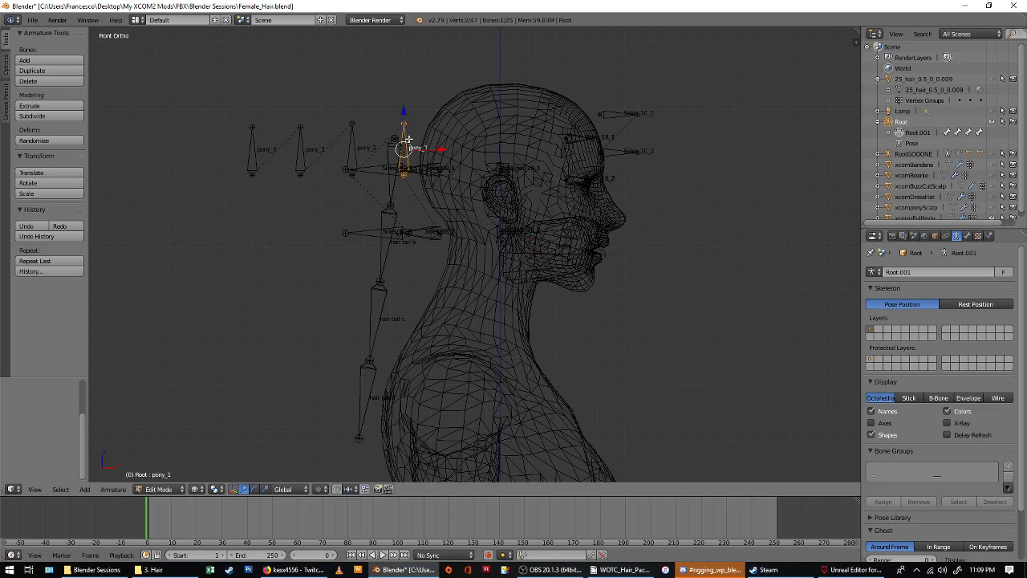
pyautogui.scroll(3, 421, 179)
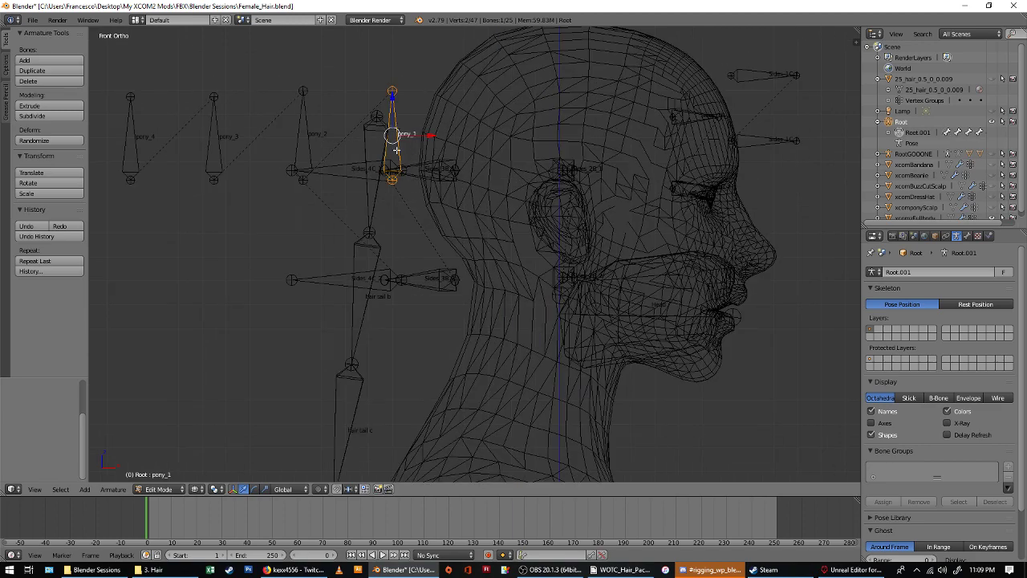
pyautogui.moveTo(396, 151)
pyautogui.mouseDown(button='middle')
pyautogui.moveTo(429, 153)
pyautogui.moveTo(410, 165)
pyautogui.mouseUp(button='middle')
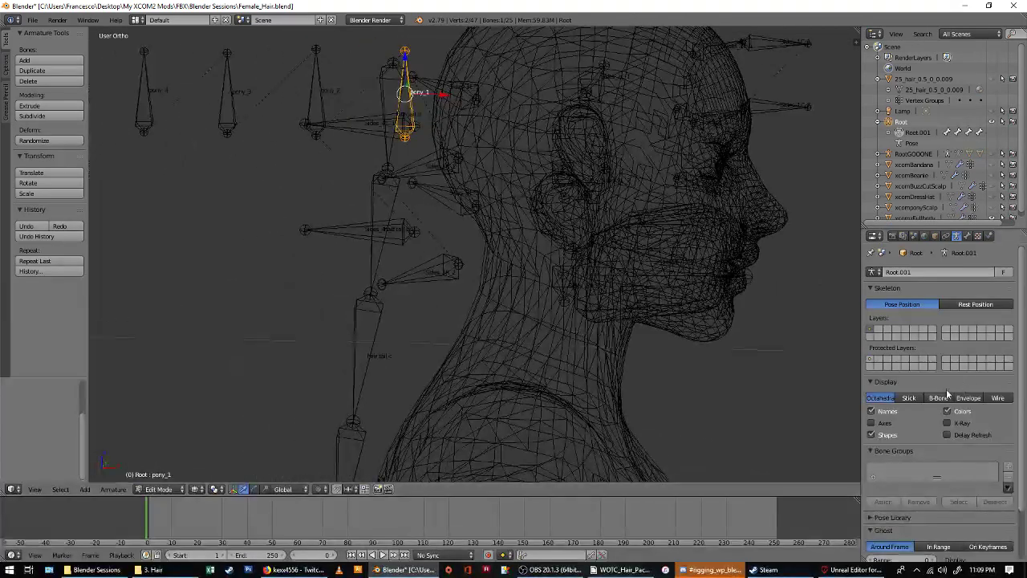
pyautogui.click(967, 236)
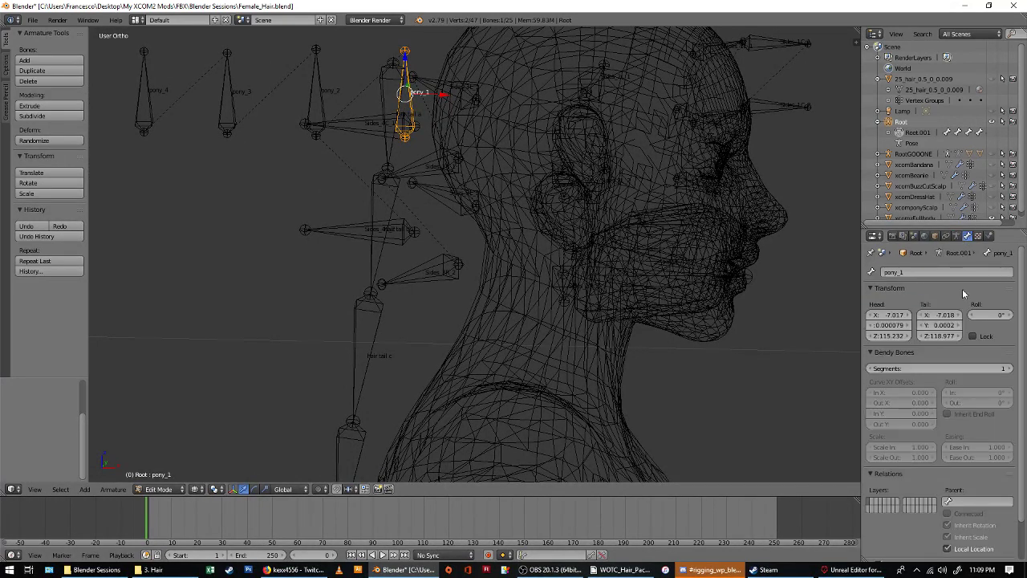
pyautogui.click(979, 504)
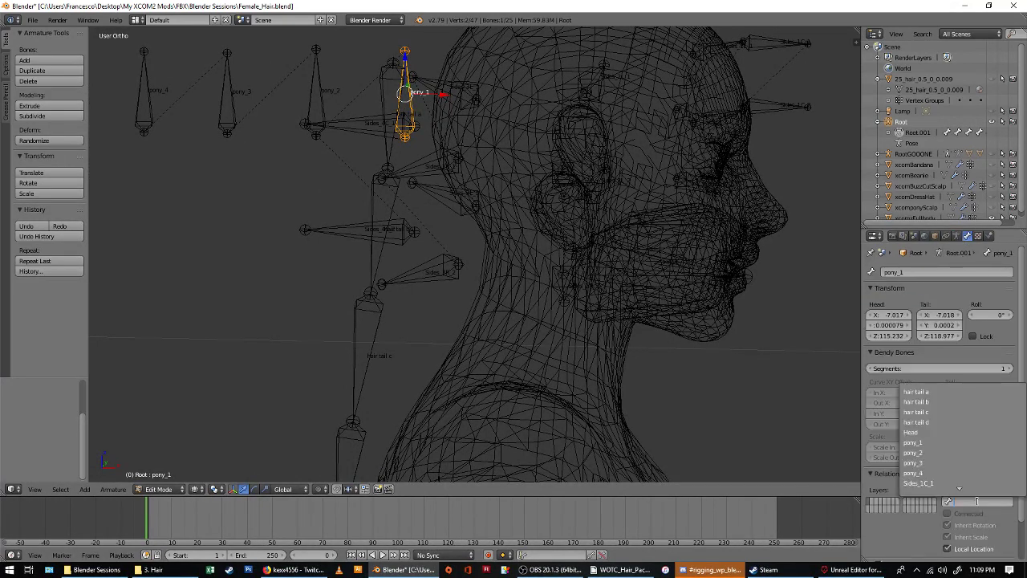
pyautogui.click(923, 432)
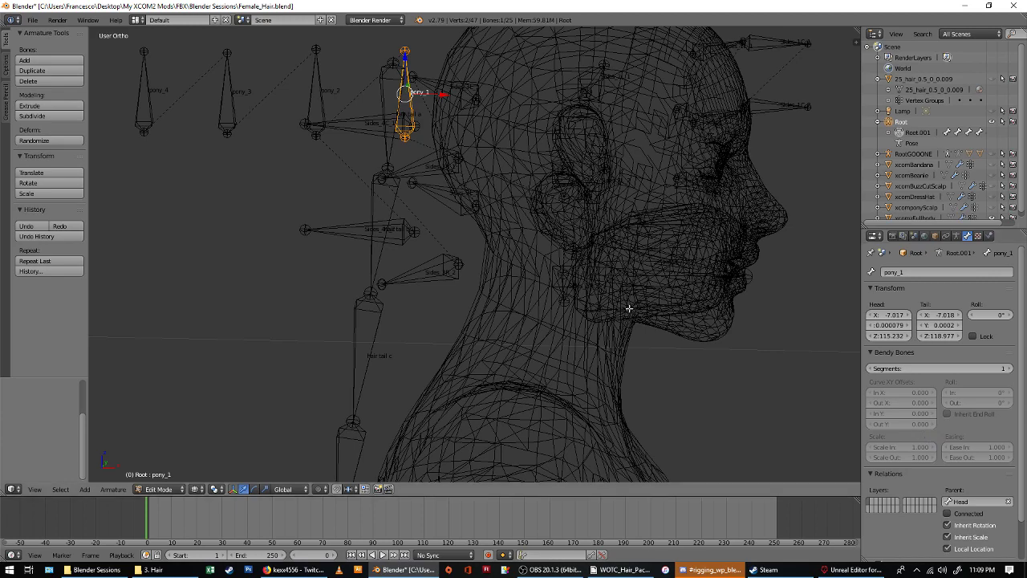
# Parent the upper-row Sides bones around the head, including Sides_1C_1 and Sides_4C_1, to the Head bone with Keep Offset.
pyautogui.scroll(-3, 459, 298)
pyautogui.scroll(2, 495, 250)
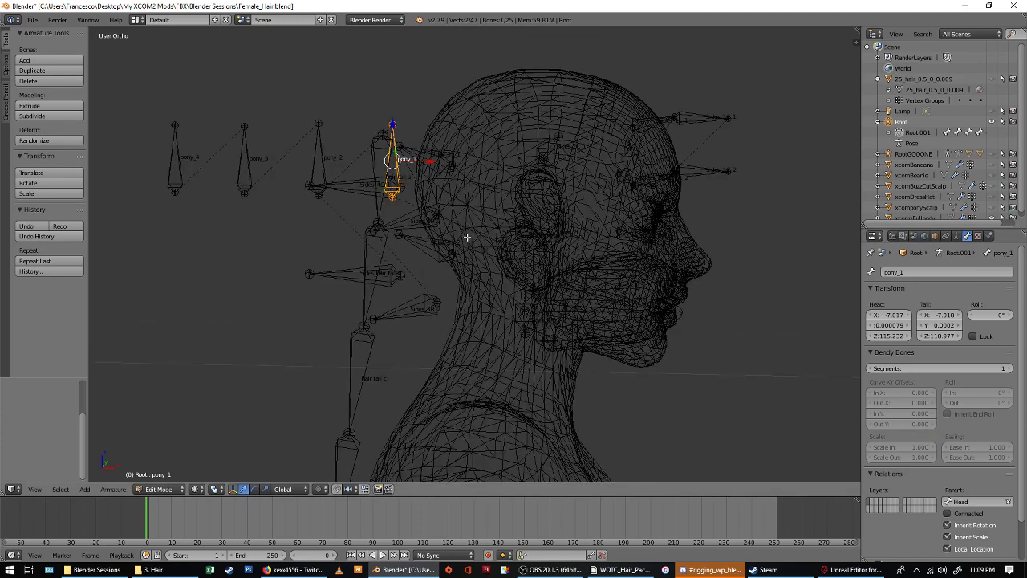
pyautogui.scroll(1, 610, 176)
pyautogui.rightClick(710, 102)
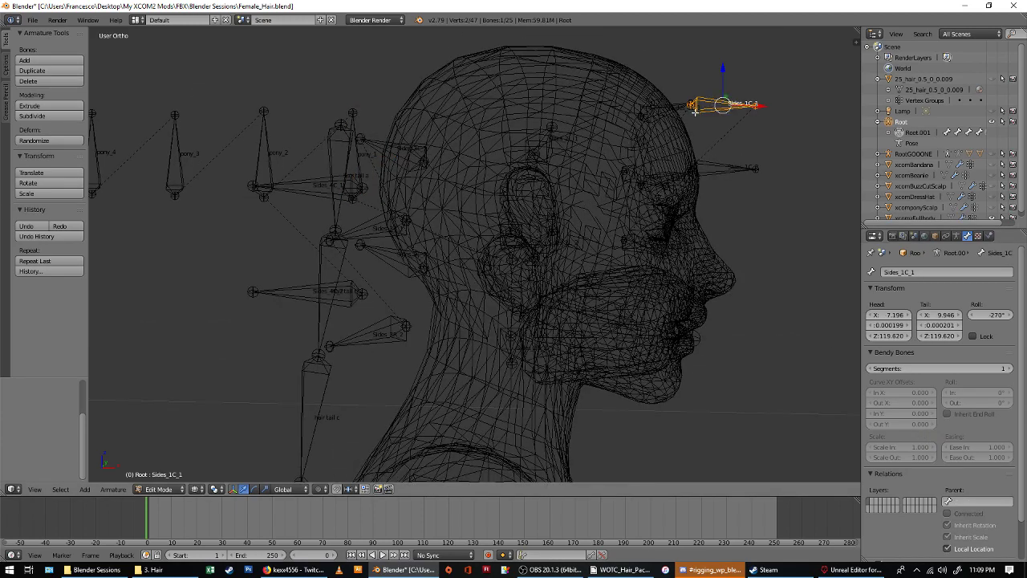
pyautogui.moveTo(671, 124); pyautogui.dragTo(593, 94, button='middle')
pyautogui.rightClick(590, 138)
pyautogui.rightClick(580, 134)
pyautogui.keyDown('shift'); pyautogui.click(699, 151); pyautogui.keyUp('shift')
pyautogui.keyDown('shift'); pyautogui.click(646, 146); pyautogui.keyUp('shift')
pyautogui.keyDown('shift'); pyautogui.click(645, 112); pyautogui.keyUp('shift')
pyautogui.keyDown('shift'); pyautogui.rightClick(722, 85); pyautogui.keyUp('shift')
pyautogui.moveTo(689, 84); pyautogui.dragTo(699, 153, button='middle')
pyautogui.moveTo(479, 209); pyautogui.dragTo(520, 202, button='middle')
pyautogui.press('KP_1')
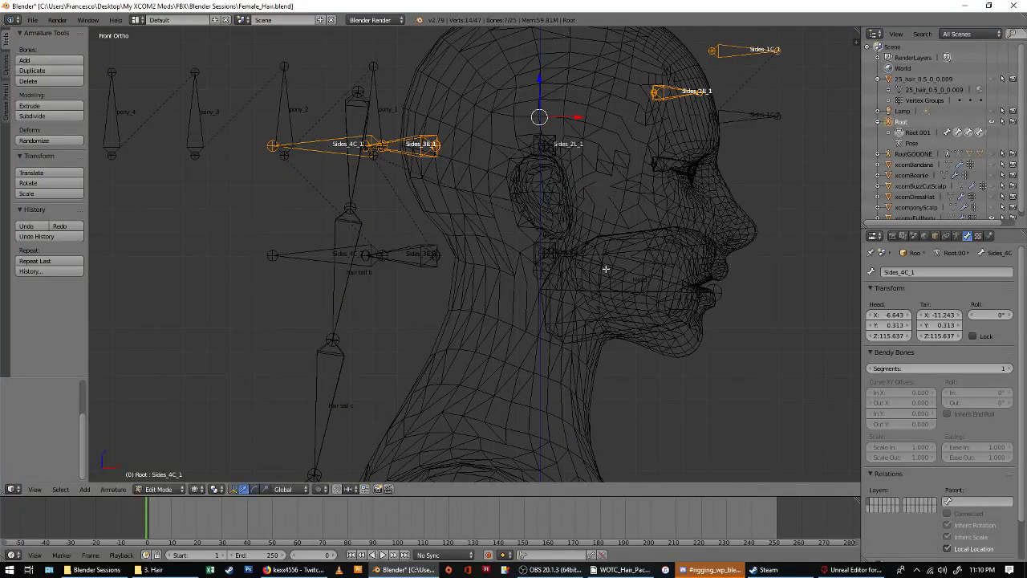
pyautogui.scroll(3, 606, 269)
pyautogui.rightClick(588, 257)
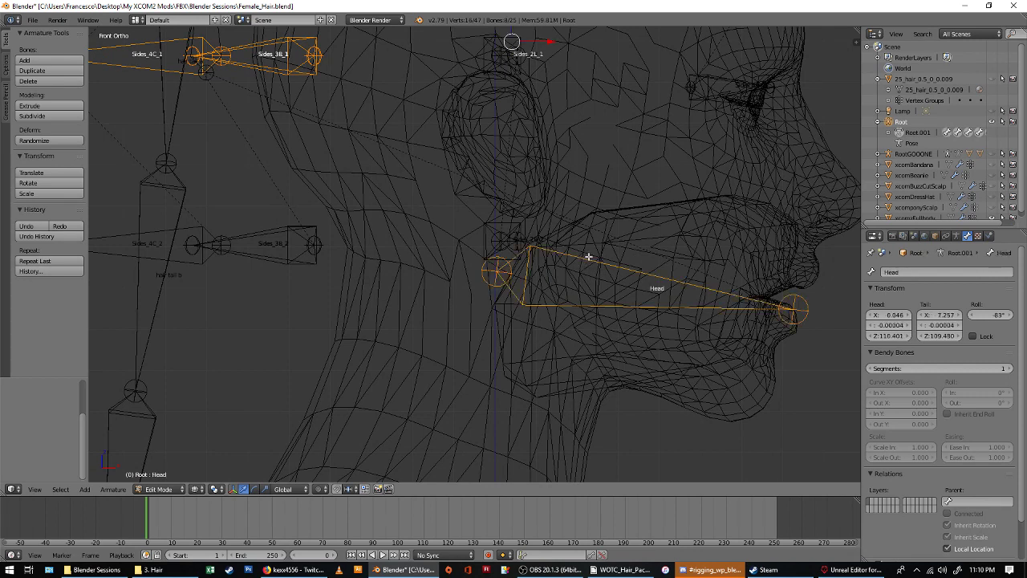
pyautogui.hotkey('ctrl', 'p')
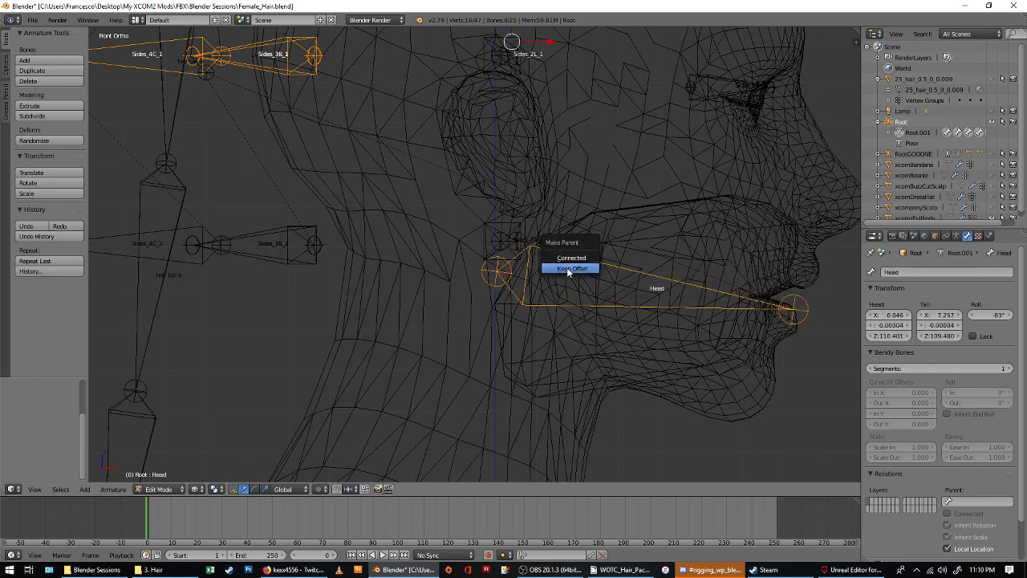
pyautogui.click(567, 267)
# Parent the hair tail a bone to the Head bone with Keep Offset.
pyautogui.scroll(-5, 528, 280)
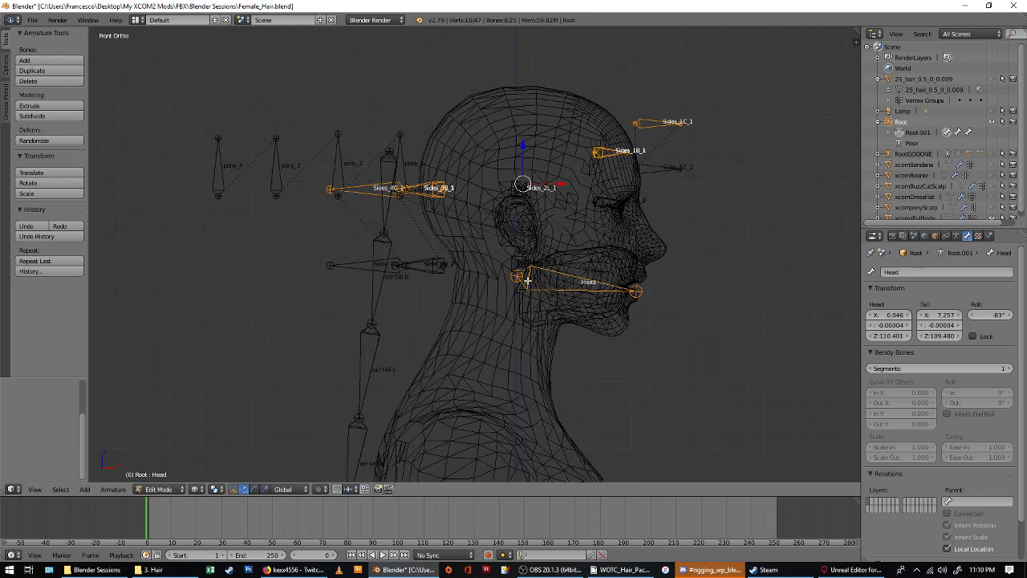
pyautogui.rightClick(388, 209)
pyautogui.scroll(3, 392, 191)
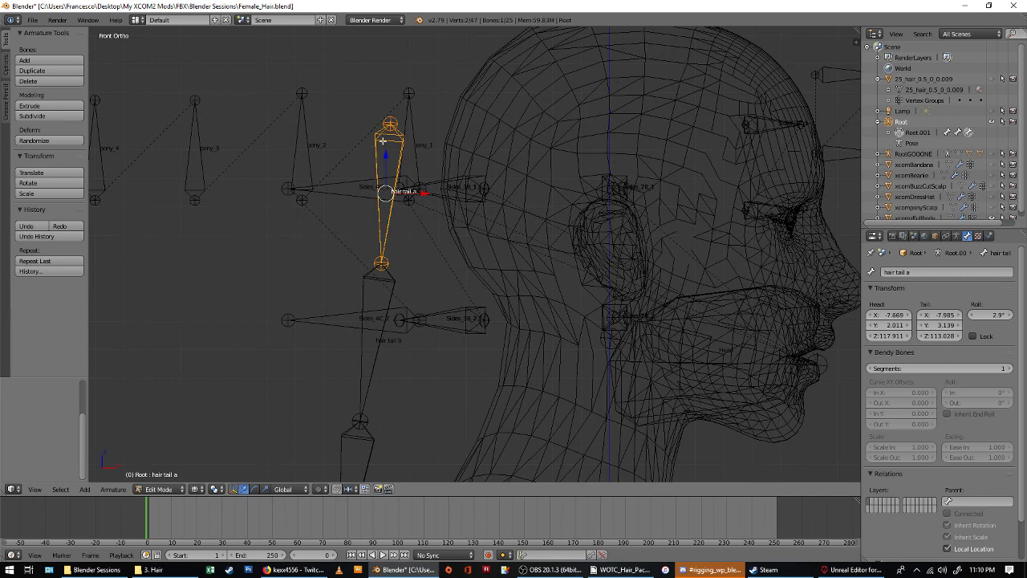
pyautogui.scroll(-3, 535, 288)
pyautogui.scroll(3, 594, 275)
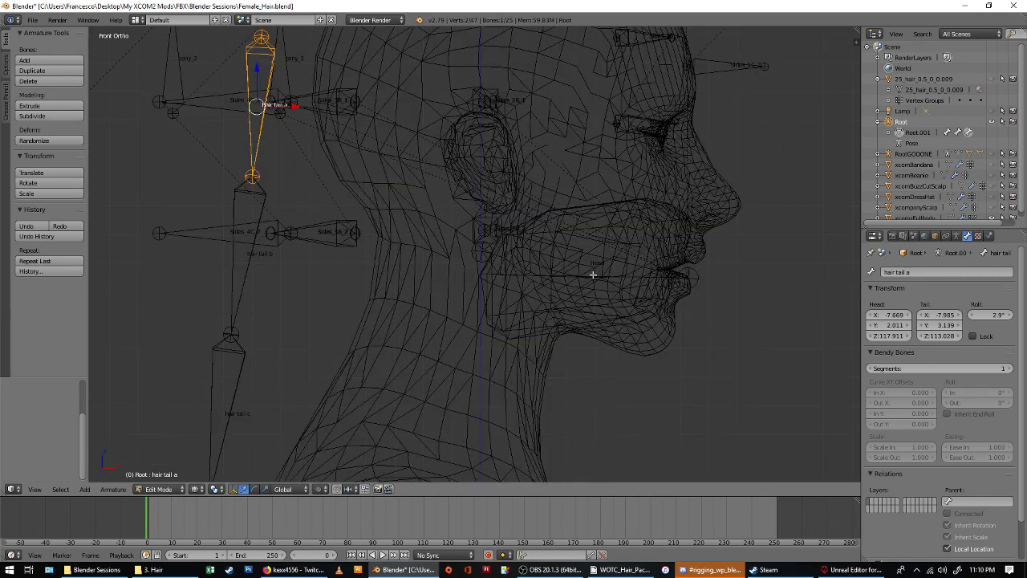
pyautogui.rightClick(556, 244)
pyautogui.hotkey('ctrl', 'p')
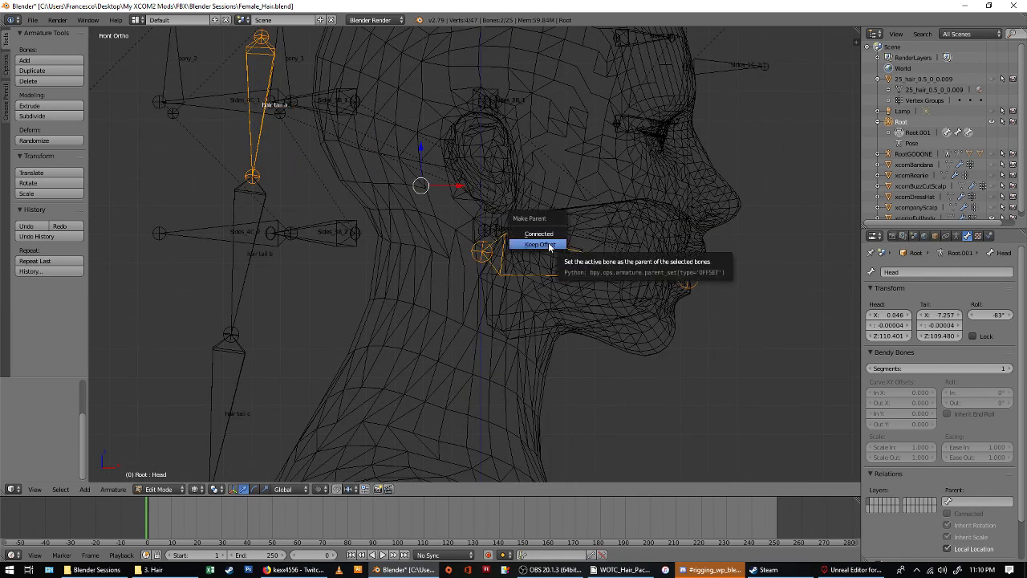
pyautogui.click(547, 242)
# Switch Root to Pose Mode and test-rotate the Head bone to check whether the hair bones follow, cancelling the rotation.
pyautogui.press('Tab')
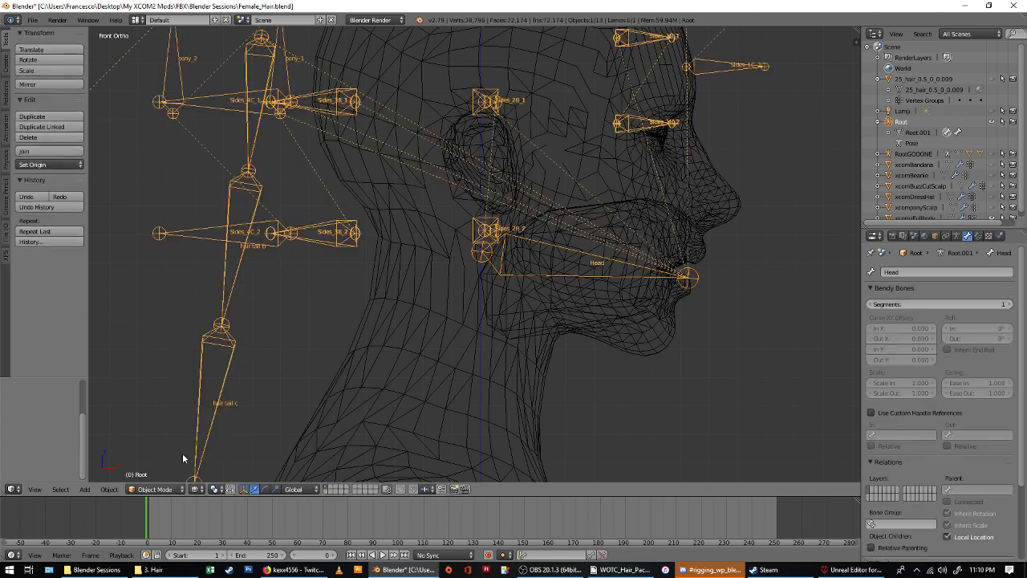
pyautogui.scroll(-4, 506, 362)
pyautogui.rightClick(551, 318)
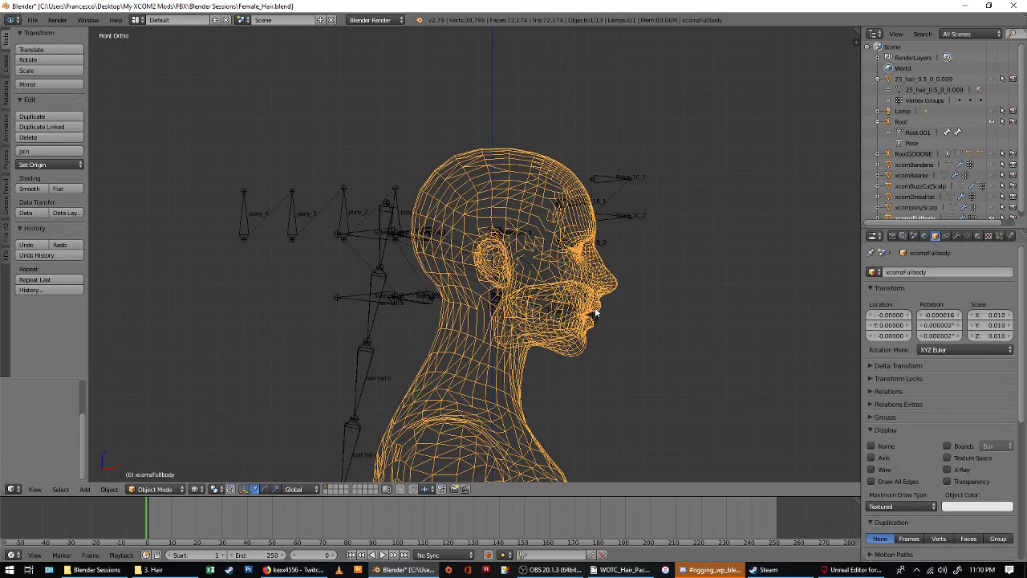
pyautogui.rightClick(549, 309)
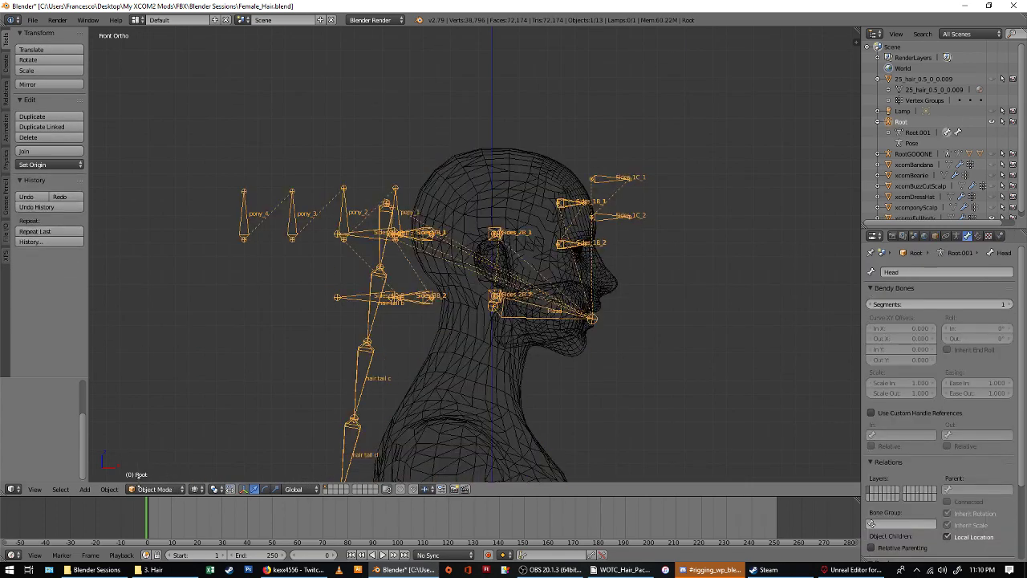
pyautogui.click(181, 490)
pyautogui.click(156, 453)
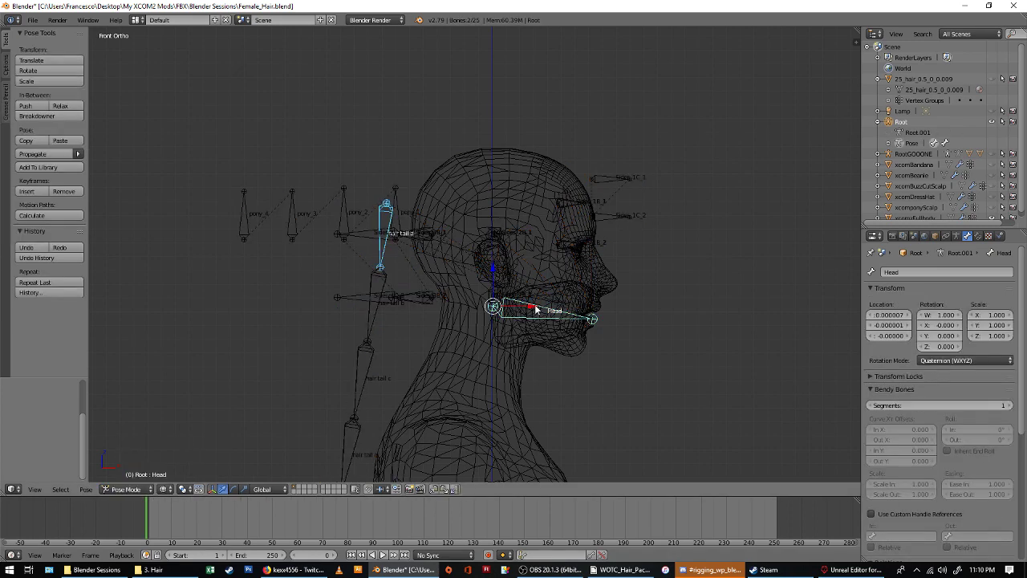
pyautogui.rightClick(537, 309)
pyautogui.click(45, 73)
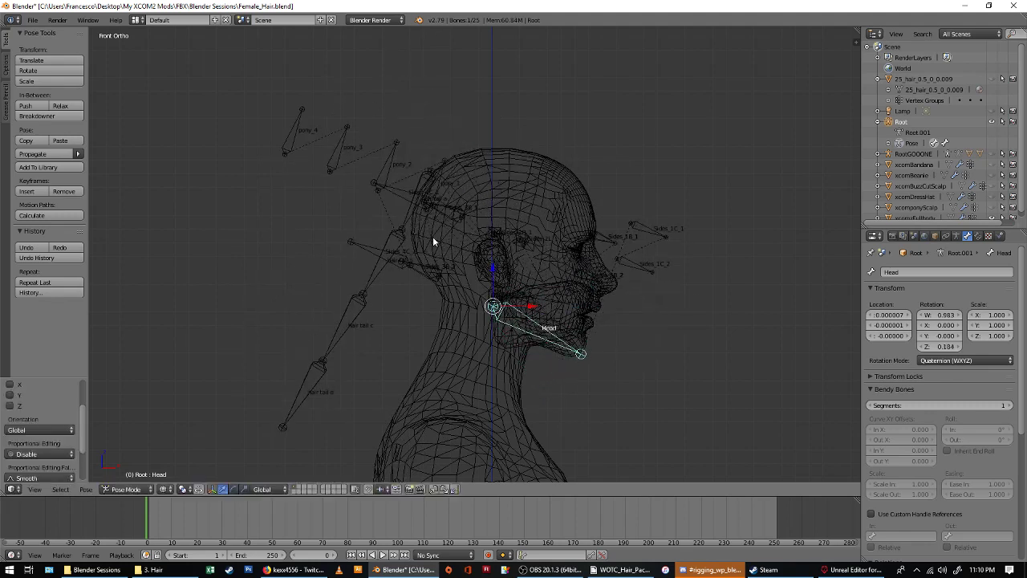
pyautogui.rightClick(426, 257)
# Return Root to Object Mode, restore solid shading and unhide the 25_hair_0.5_0_0.009 mesh.
pyautogui.click(126, 489)
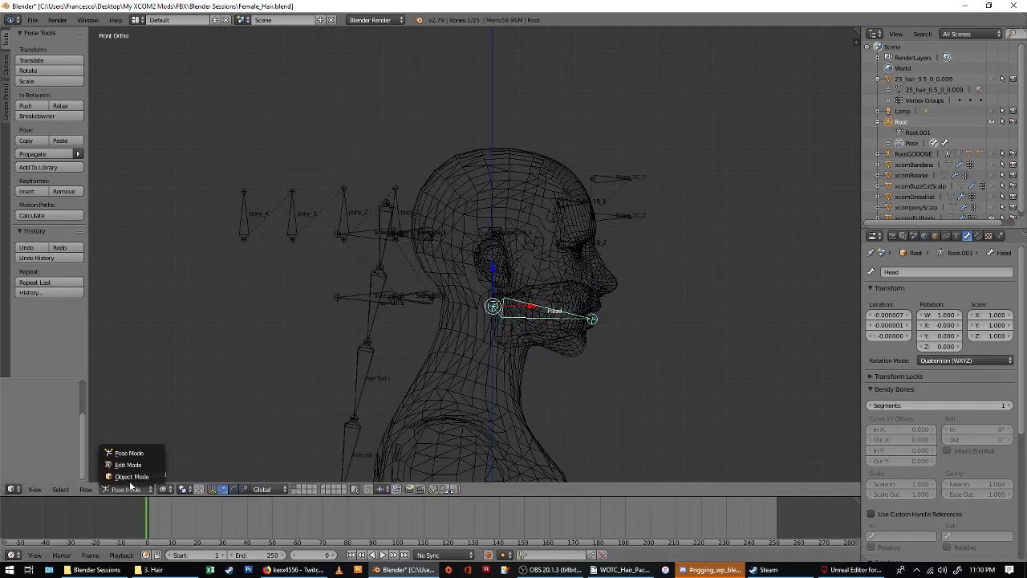
pyautogui.click(125, 475)
pyautogui.press('z')
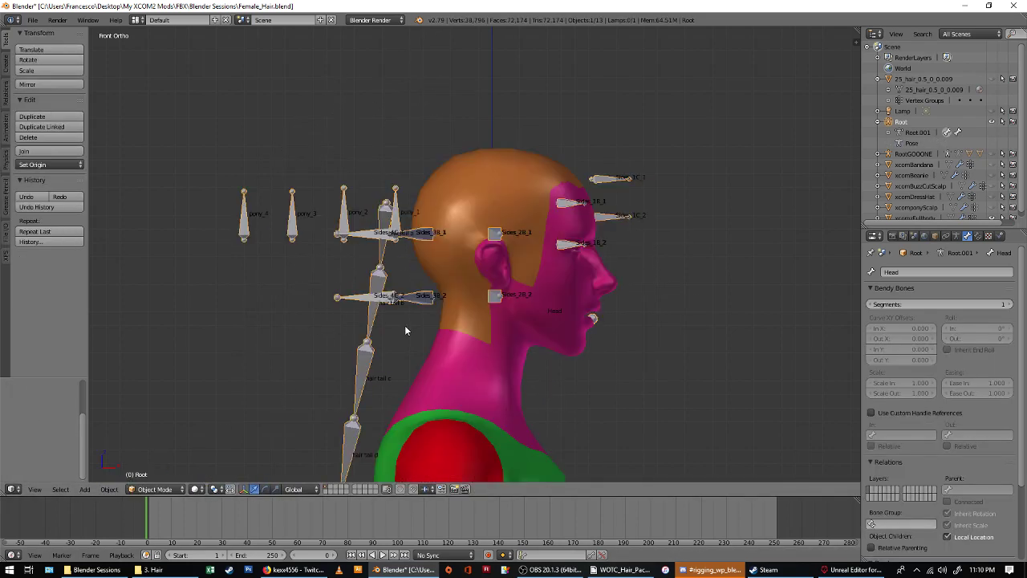
pyautogui.click(992, 78)
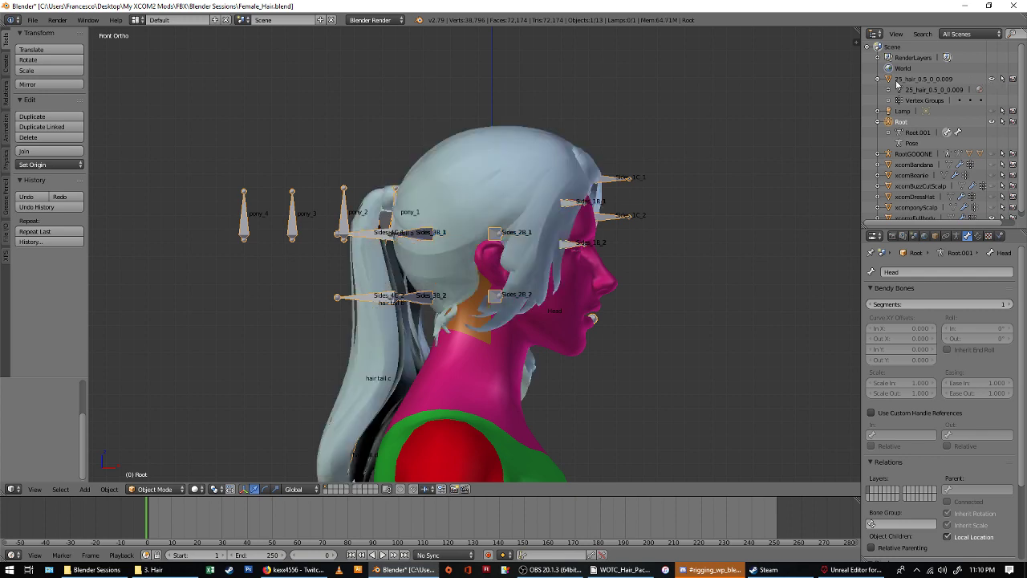
# Parent the 25_hair_0.5_0_0.009 mesh to the Root armature with Armature Deform.
pyautogui.click(912, 78)
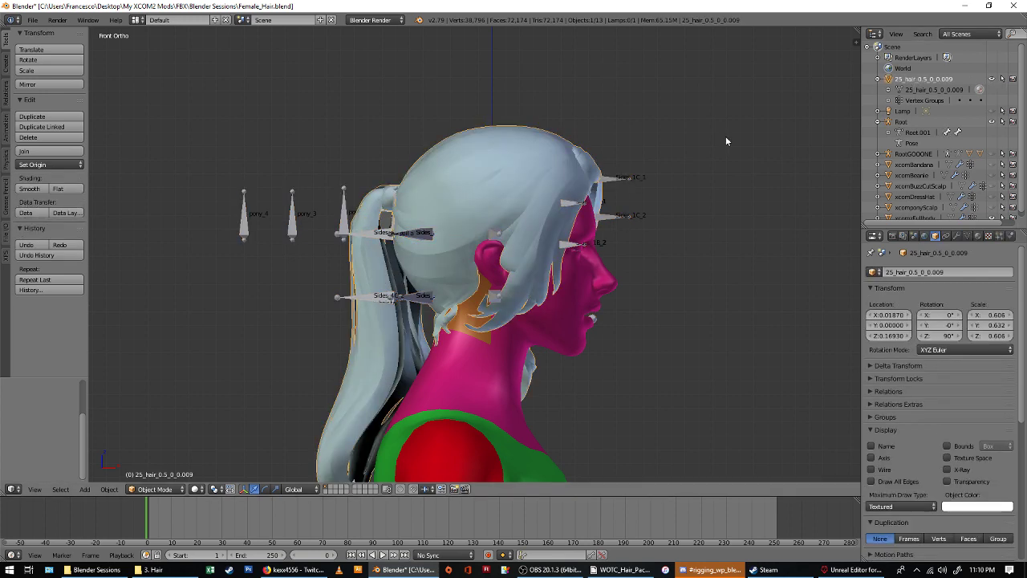
pyautogui.rightClick(617, 174)
pyautogui.hotkey('ctrl', 'p')
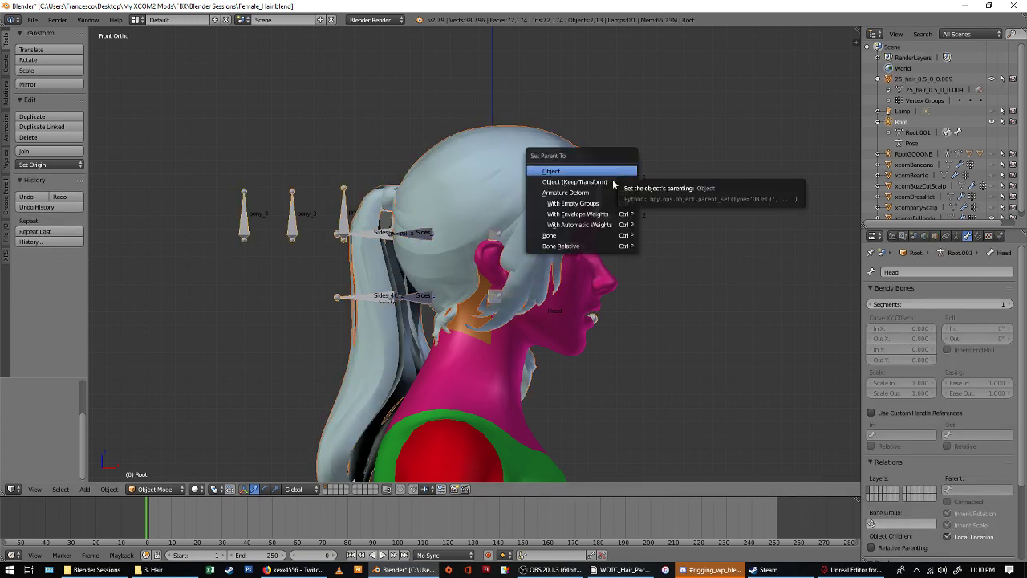
pyautogui.click(591, 199)
# Select only the 25_hair_0.5_0_0.009 mesh and open its vertex groups list.
pyautogui.scroll(-3, 480, 215)
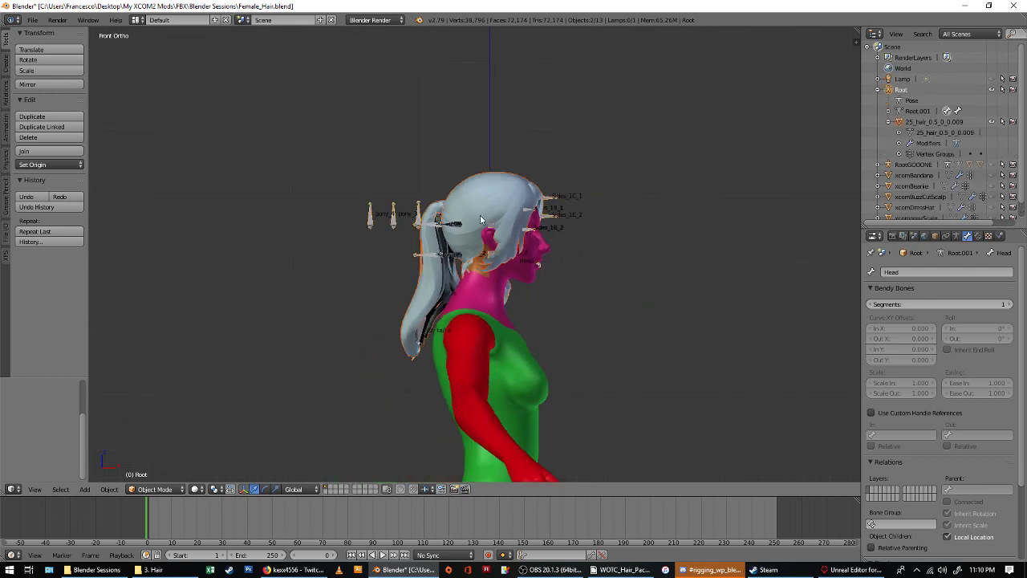
pyautogui.scroll(2, 420, 292)
pyautogui.scroll(3, 416, 300)
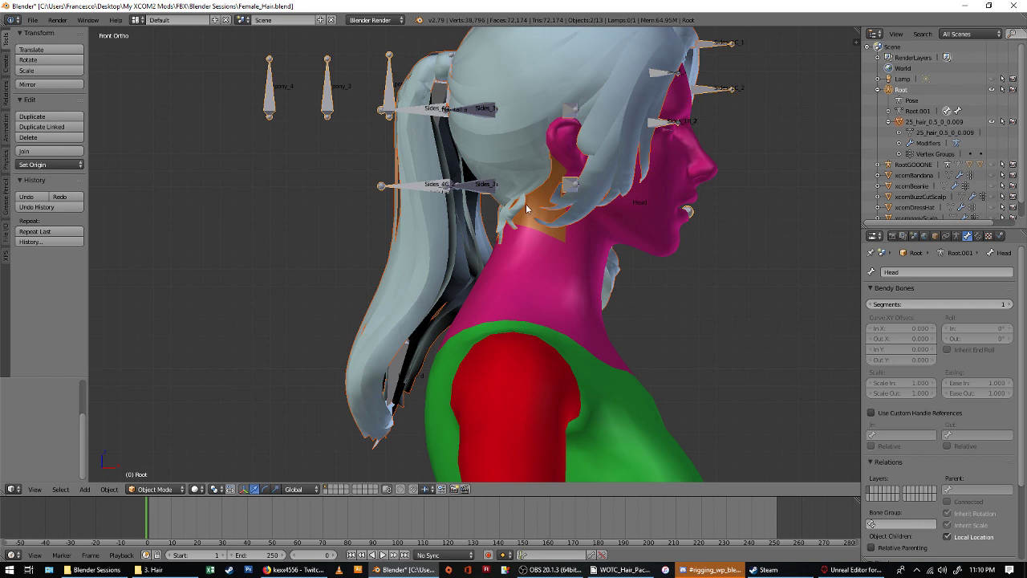
pyautogui.rightClick(417, 183)
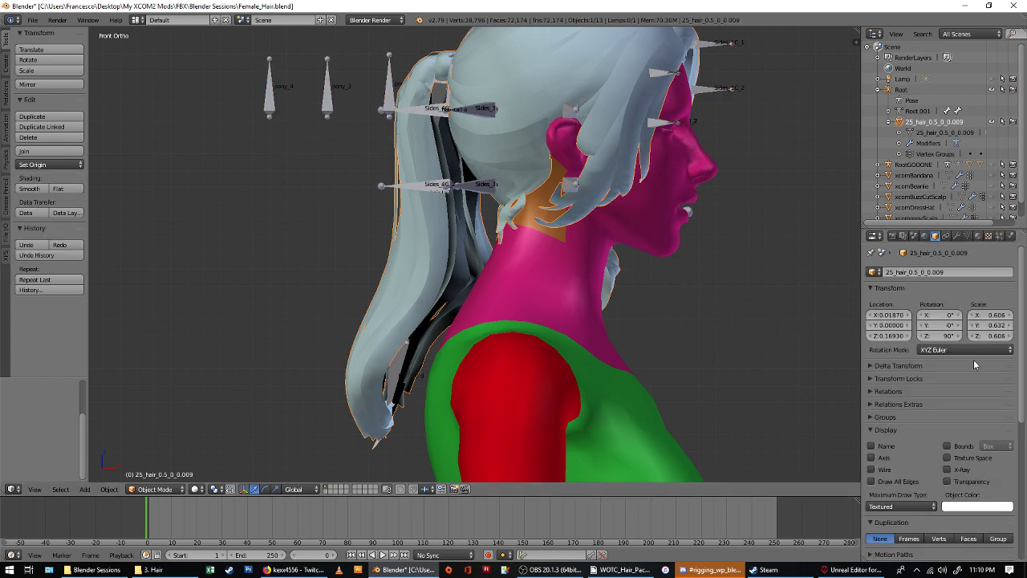
pyautogui.click(970, 236)
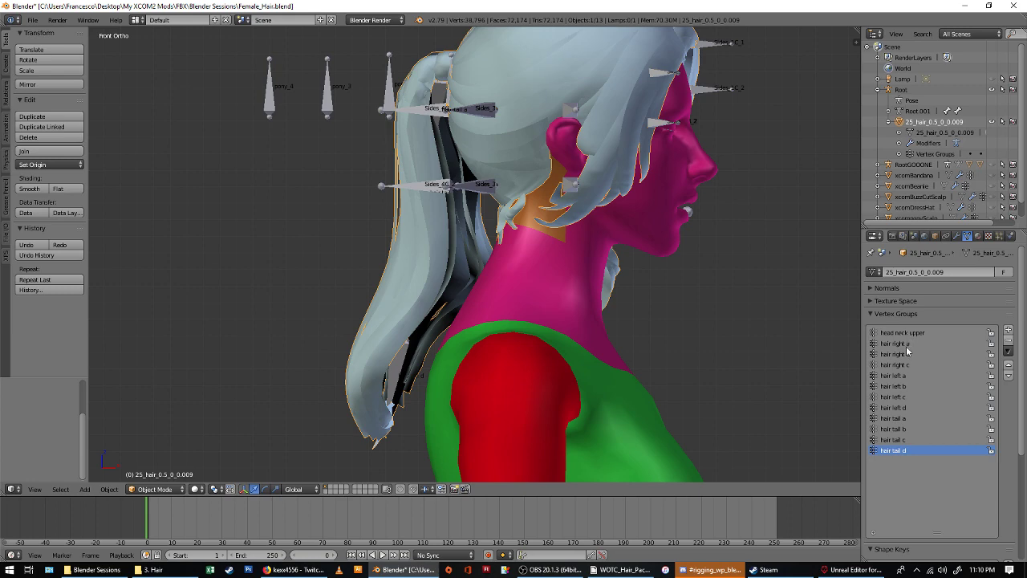
# Switch the Root armature to Pose Mode and test-rotate the Head bone to check how the hair deforms, cancelling the rotation.
pyautogui.press('z')
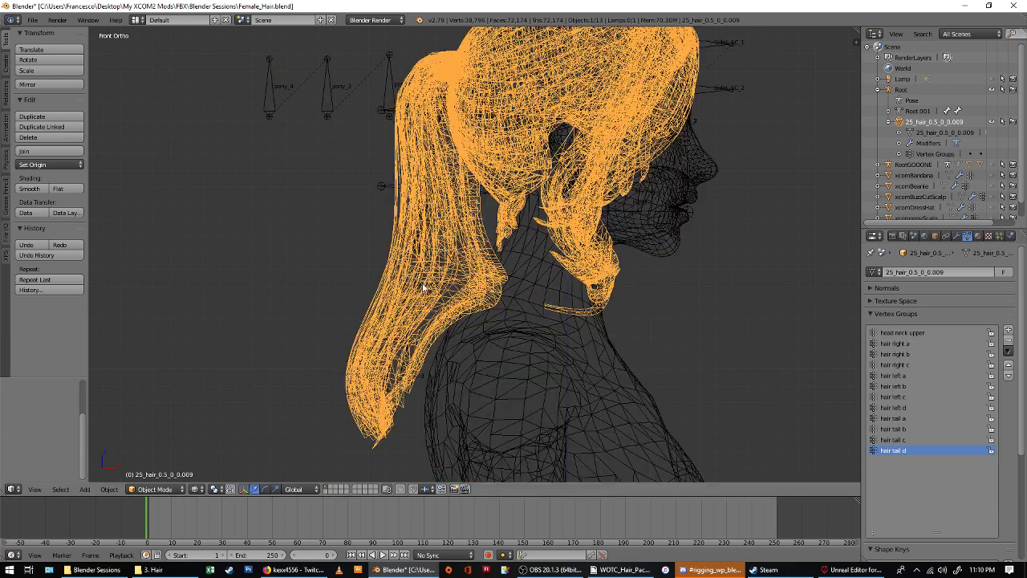
pyautogui.press('z')
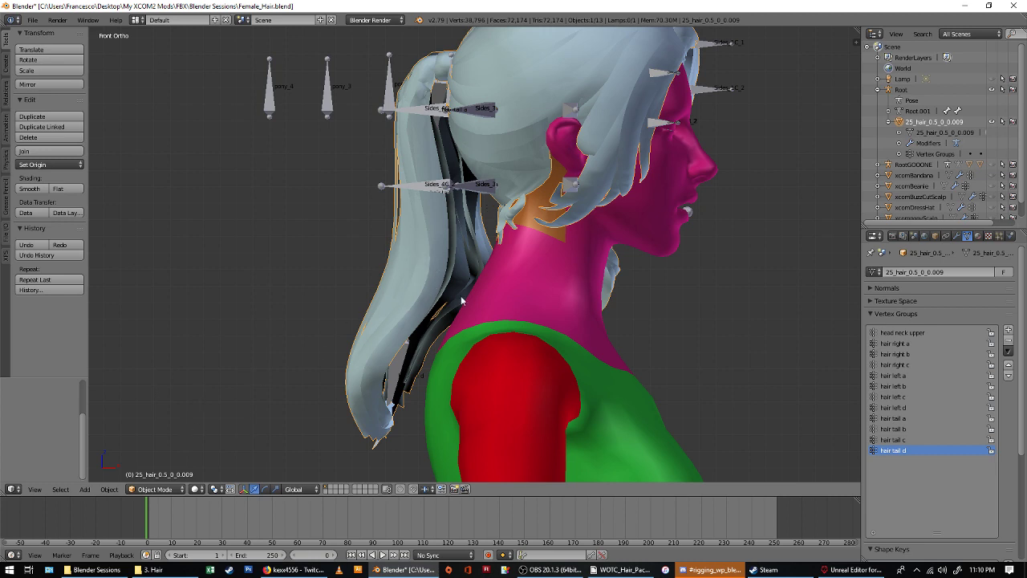
pyautogui.rightClick(328, 101)
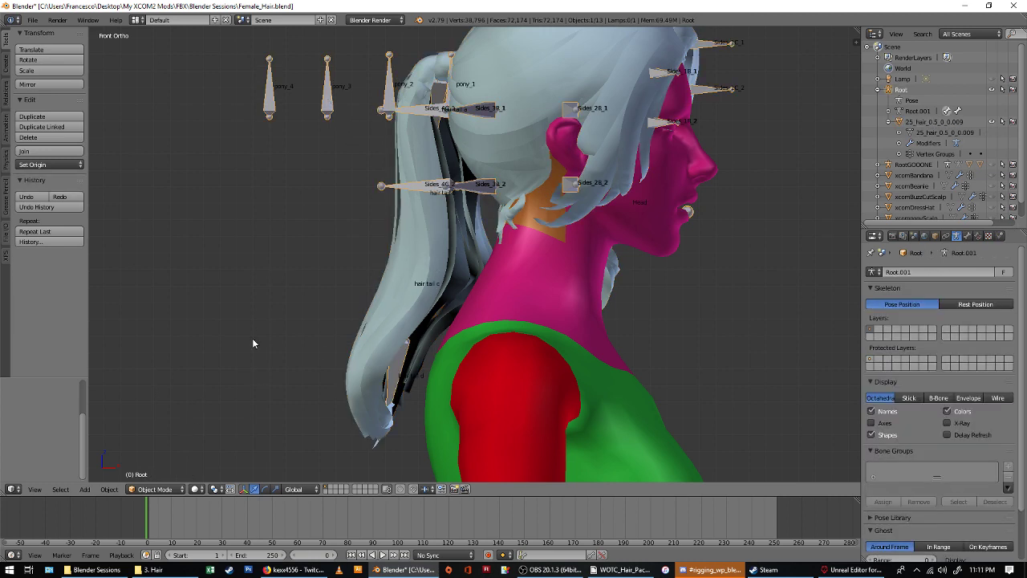
pyautogui.click(170, 488)
pyautogui.click(168, 452)
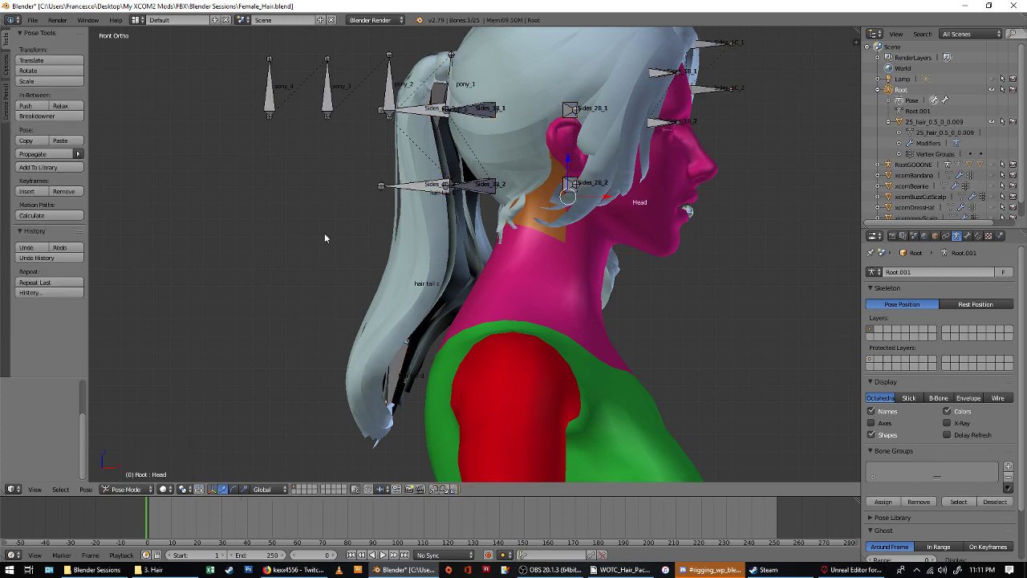
pyautogui.click(28, 71)
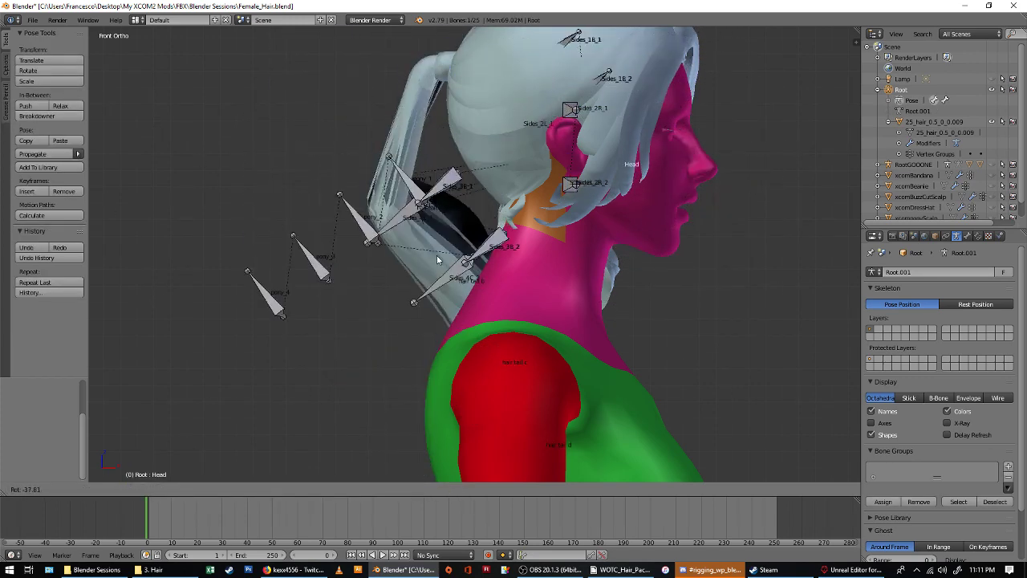
pyautogui.rightClick(437, 259)
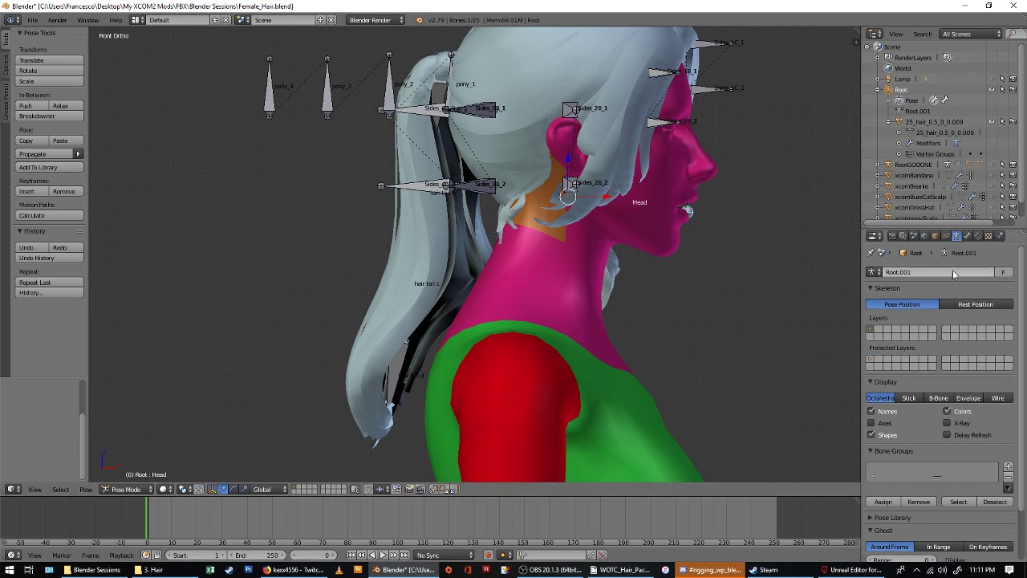
# Return Root to Object Mode and rename the hair mesh's "head neck upper" vertex group to Head.
pyautogui.click(132, 488)
pyautogui.click(141, 488)
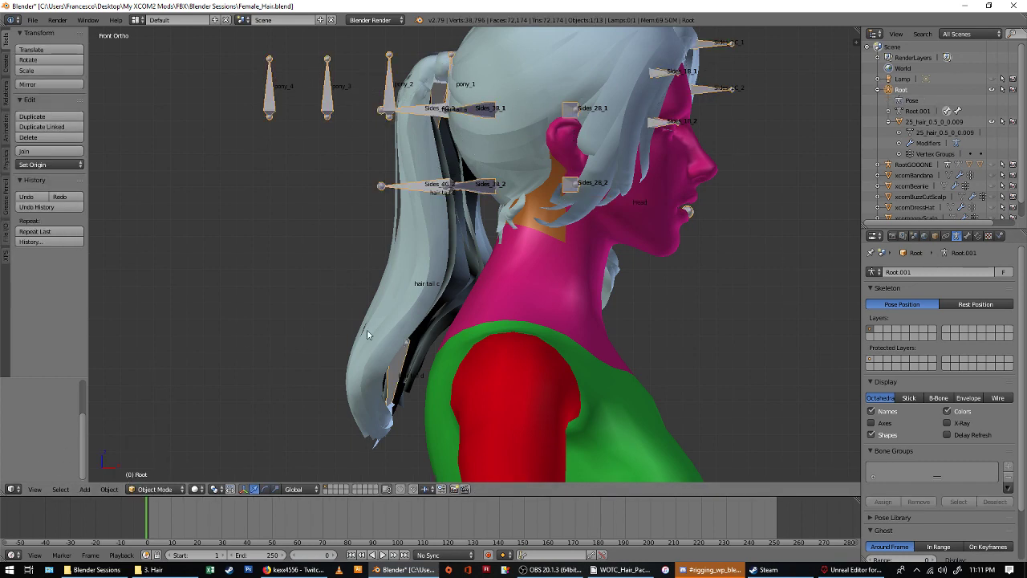
pyautogui.rightClick(367, 329)
pyautogui.click(911, 333)
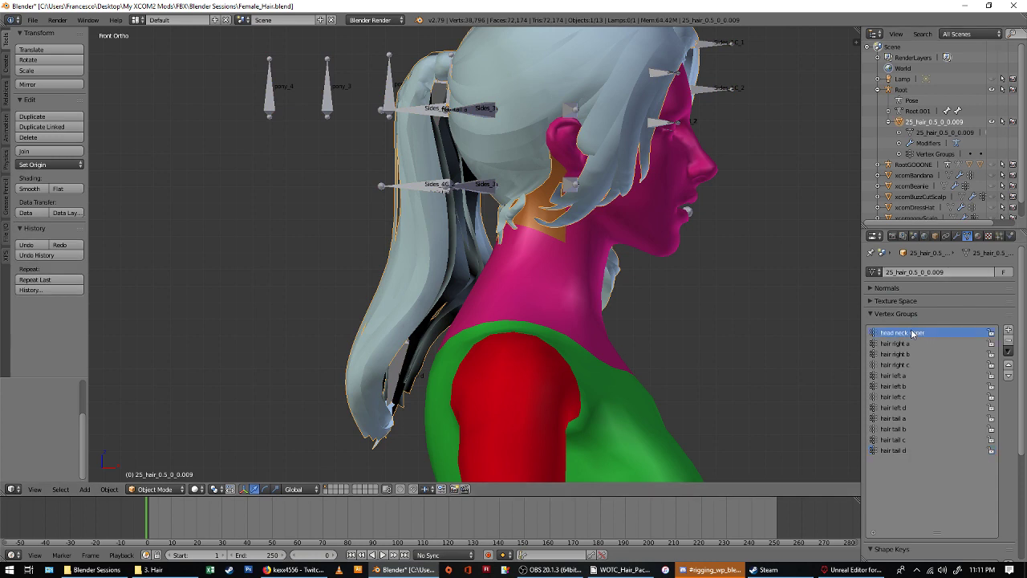
pyautogui.write('Head')
pyautogui.press('Return')
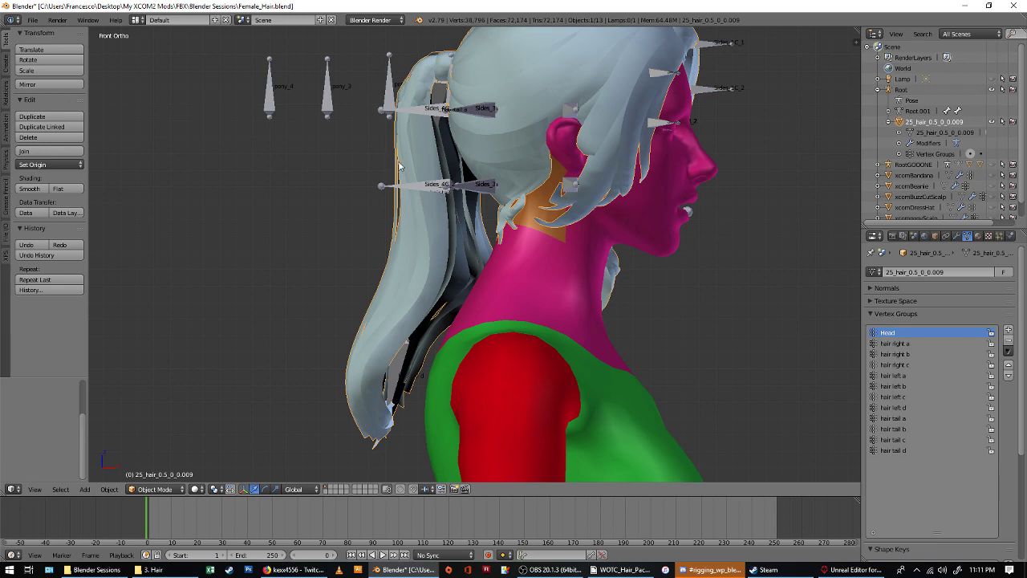
# Test-rotate Root's Head bone in Pose Mode with the renamed vertex group, cancel the rotation and return to Object Mode.
pyautogui.rightClick(390, 187)
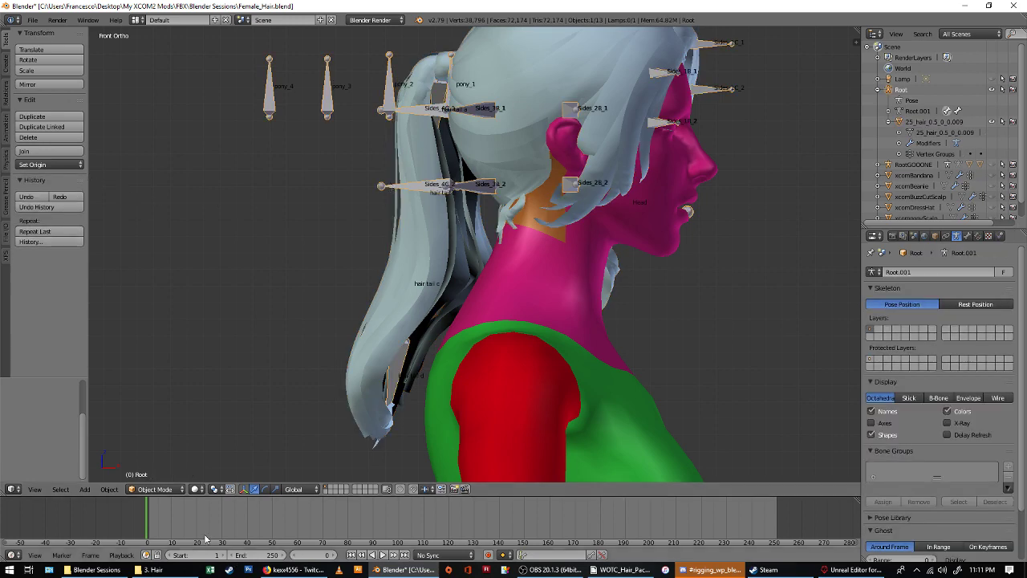
pyautogui.click(157, 490)
pyautogui.click(154, 453)
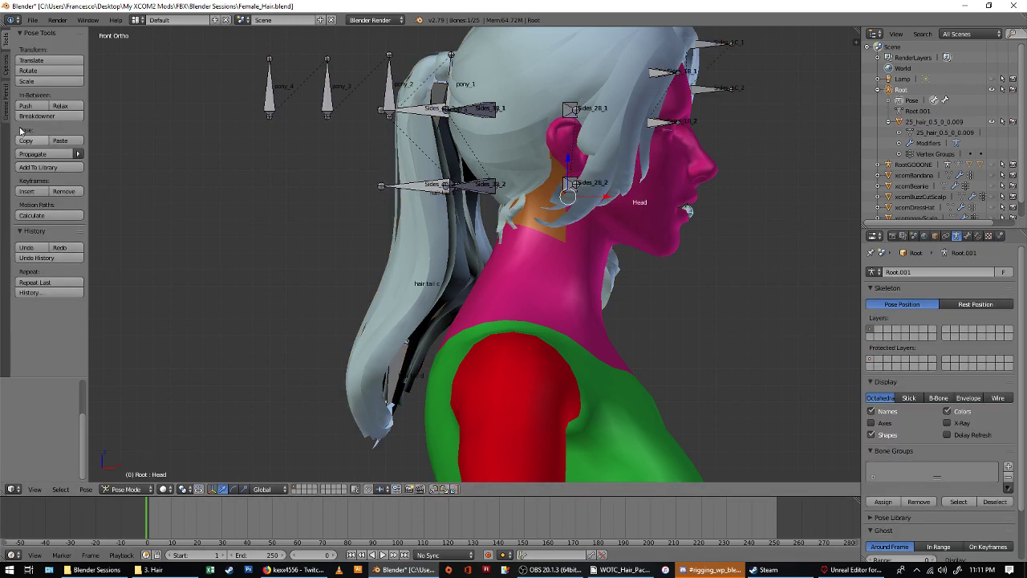
pyautogui.click(49, 71)
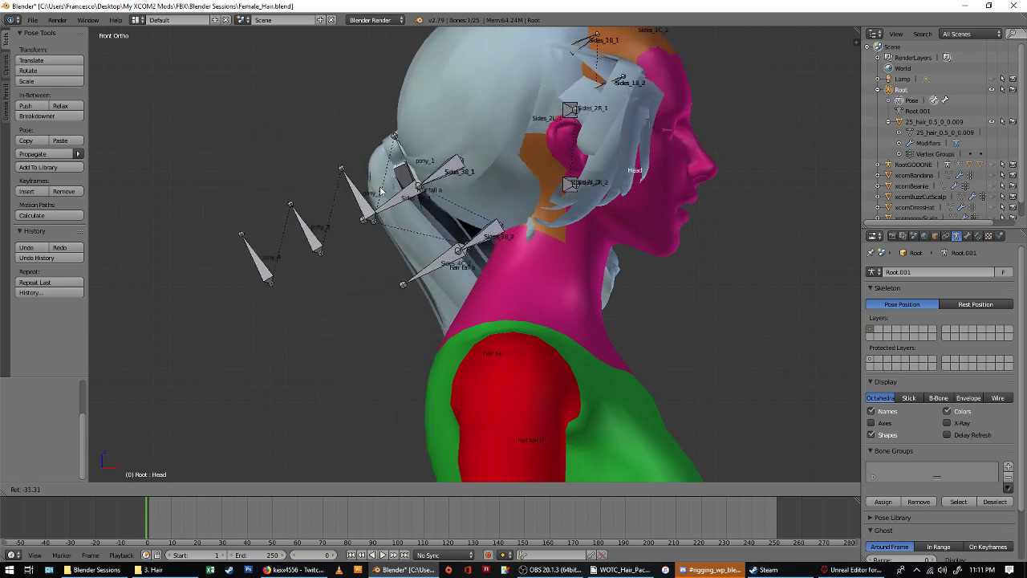
pyautogui.rightClick(415, 156)
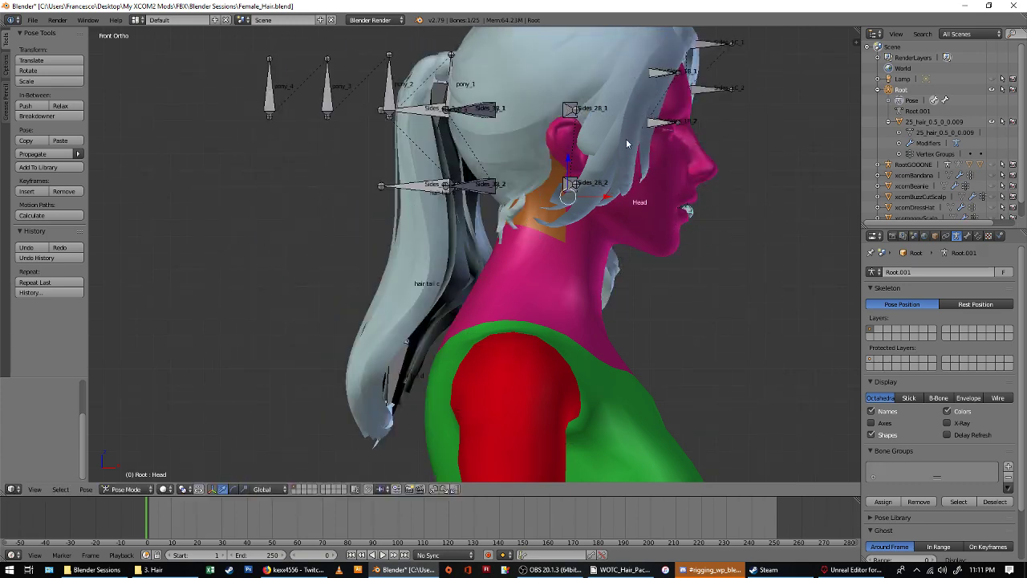
pyautogui.click(126, 489)
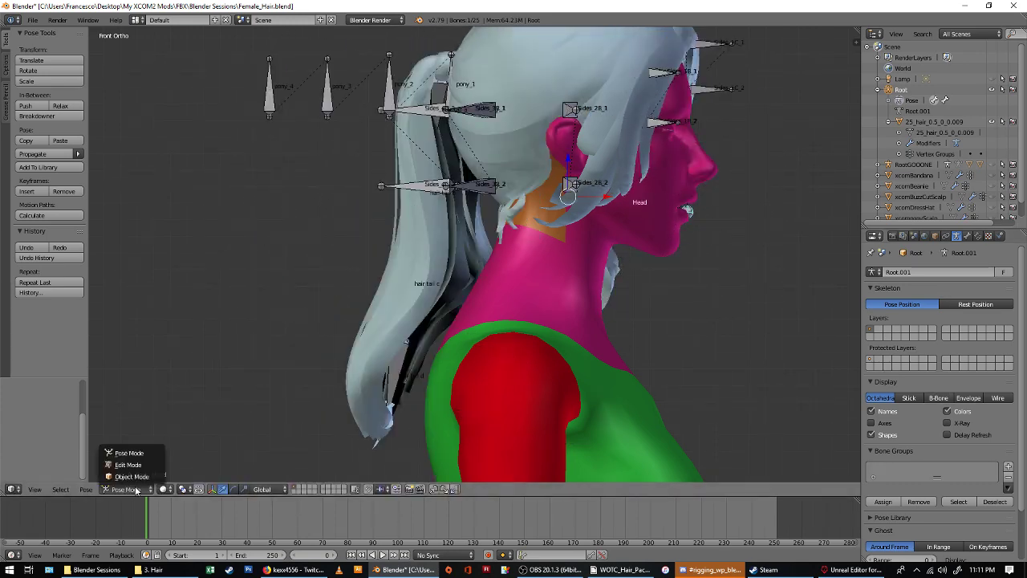
pyautogui.click(131, 479)
# Select the 25_hair_0.5_0_0.009 mesh and switch it to Weight Paint mode.
pyautogui.scroll(-2, 397, 353)
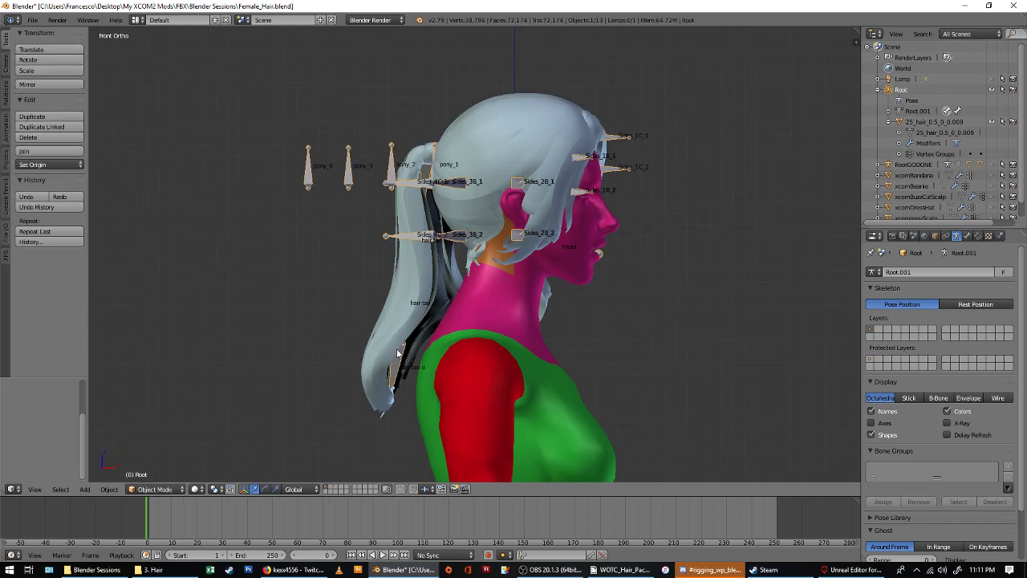
pyautogui.scroll(2, 544, 178)
pyautogui.press('z')
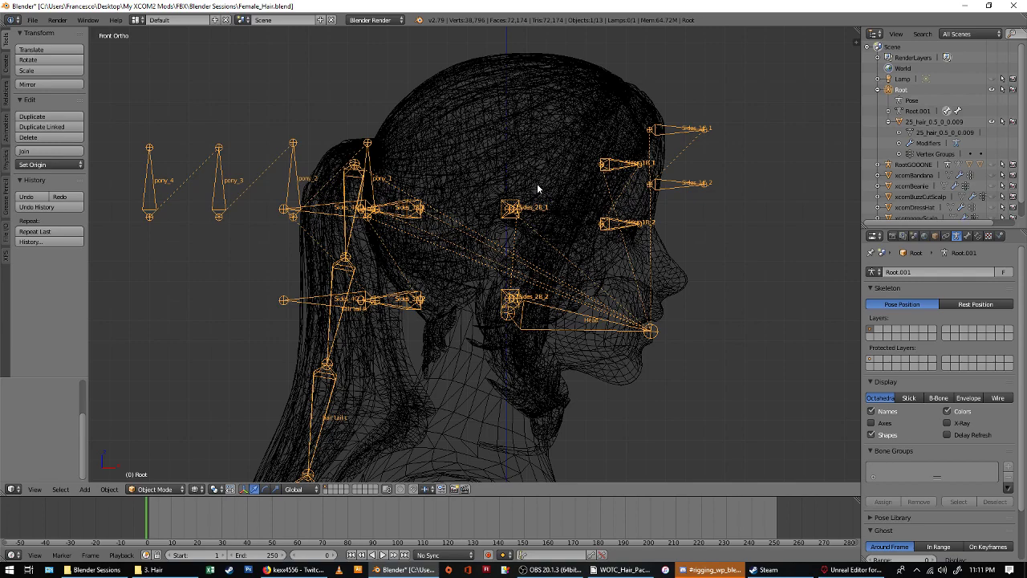
pyautogui.press('KP_3')
pyautogui.press('KP_1')
pyautogui.press('z')
pyautogui.rightClick(622, 106)
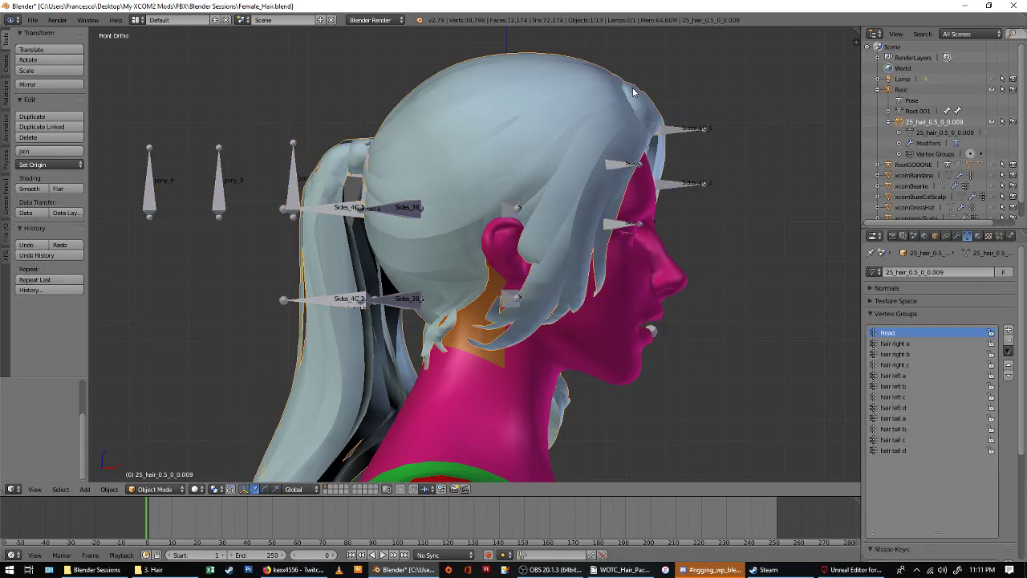
pyautogui.click(178, 489)
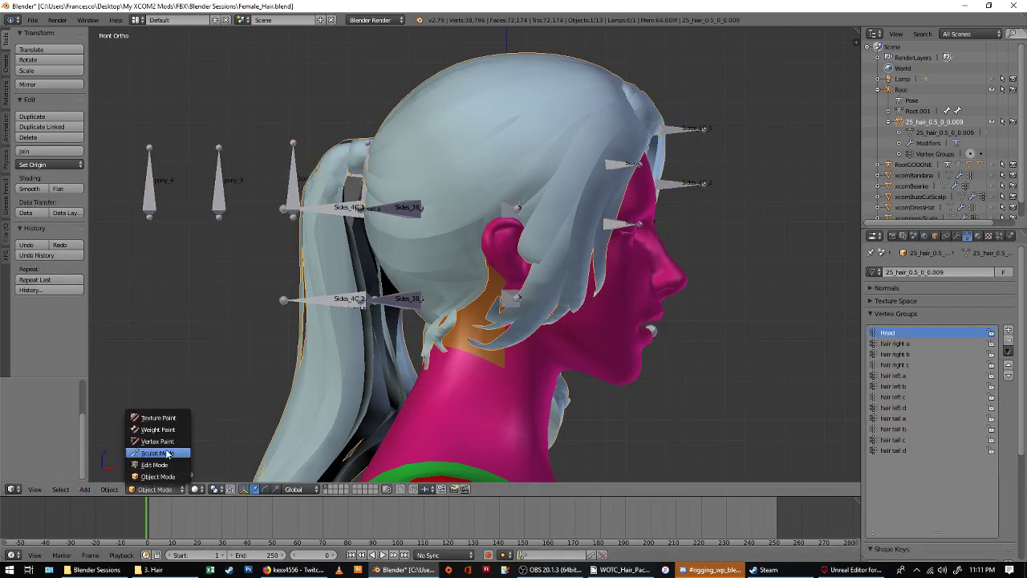
pyautogui.click(156, 427)
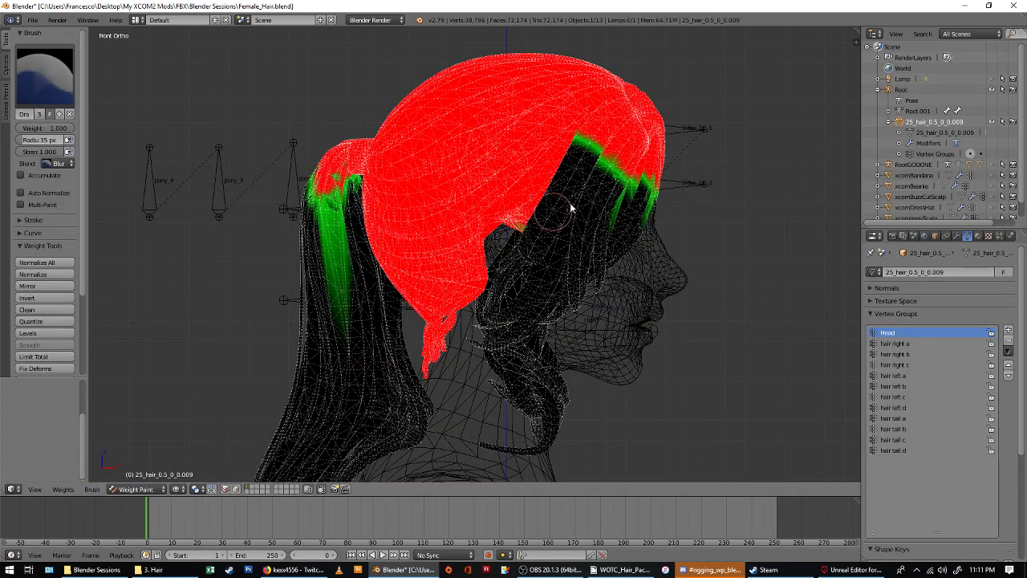
# Examine the painted weights of the Head group and the hair tail groups along the ponytail.
pyautogui.scroll(-3, 514, 184)
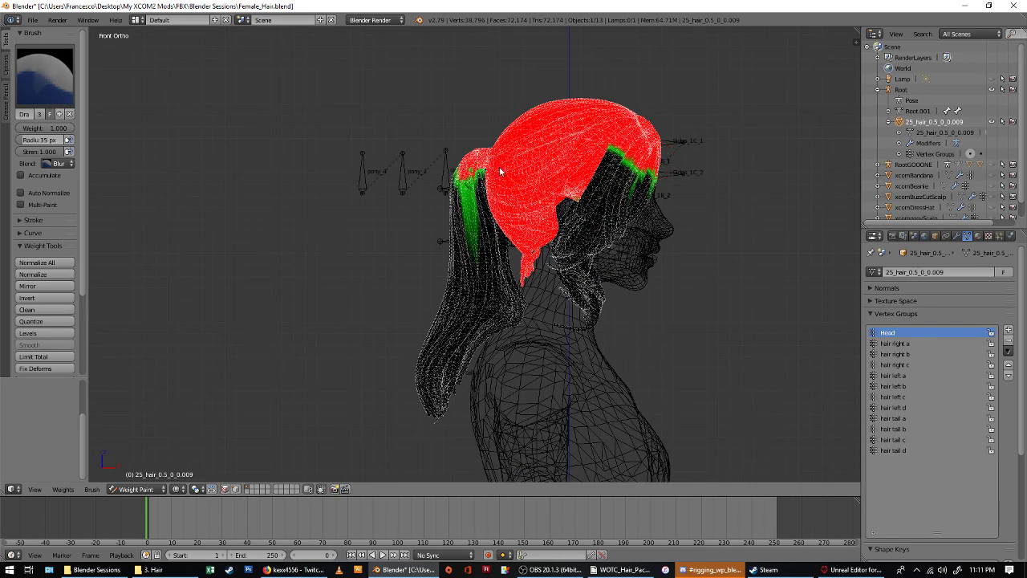
pyautogui.scroll(4, 481, 192)
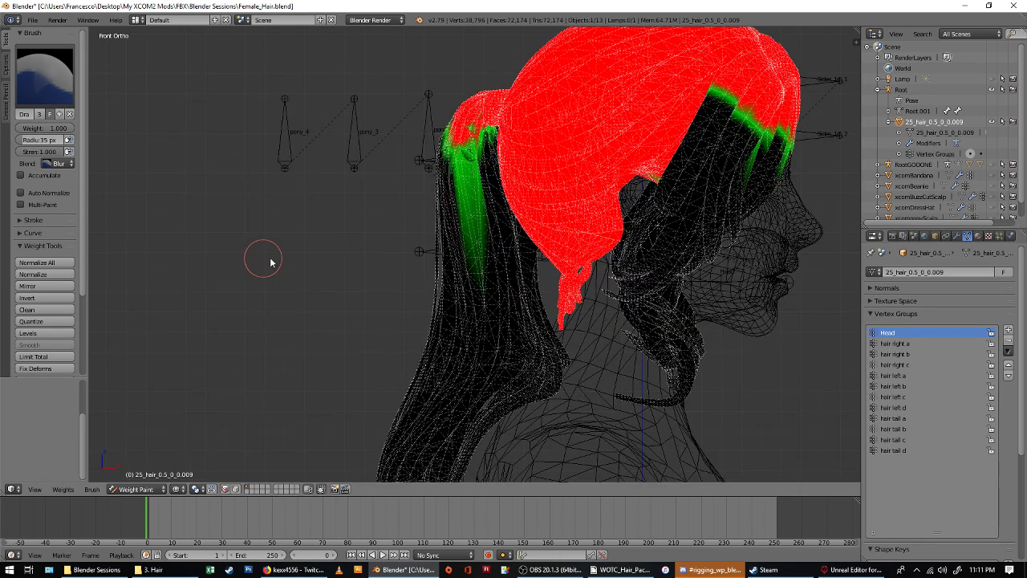
pyautogui.click(892, 419)
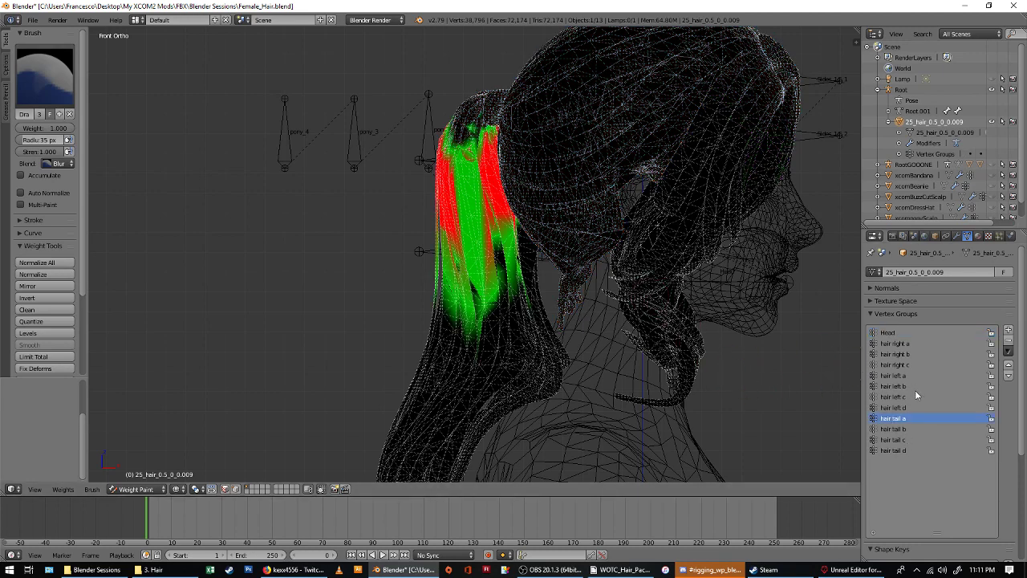
pyautogui.keyDown('ctrl'); pyautogui.scroll(-3, 921, 416); pyautogui.keyUp('ctrl')
pyautogui.keyDown('ctrl'); pyautogui.scroll(2, 921, 415); pyautogui.keyUp('ctrl')
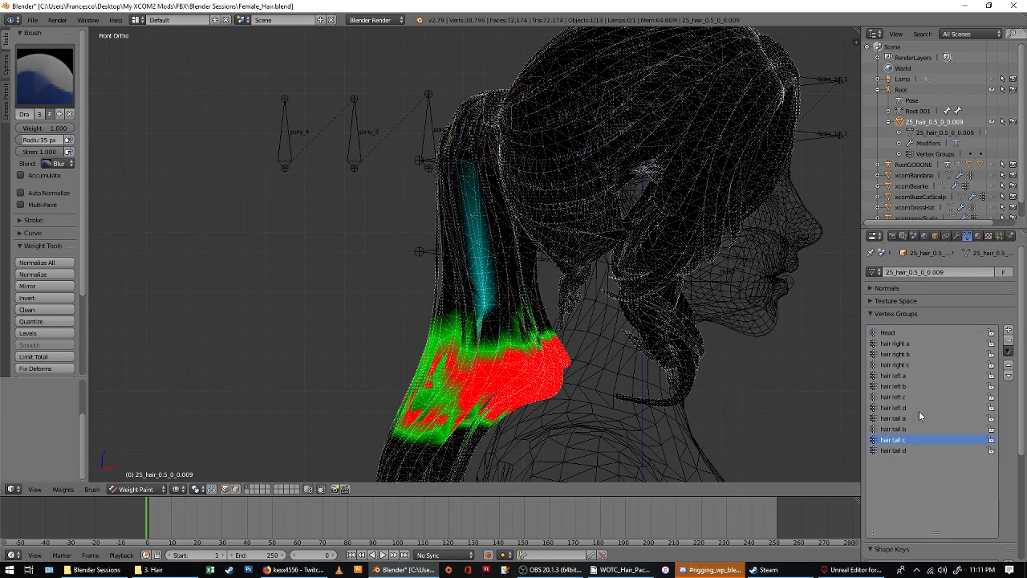
pyautogui.keyDown('ctrl'); pyautogui.scroll(1, 919, 411); pyautogui.keyUp('ctrl')
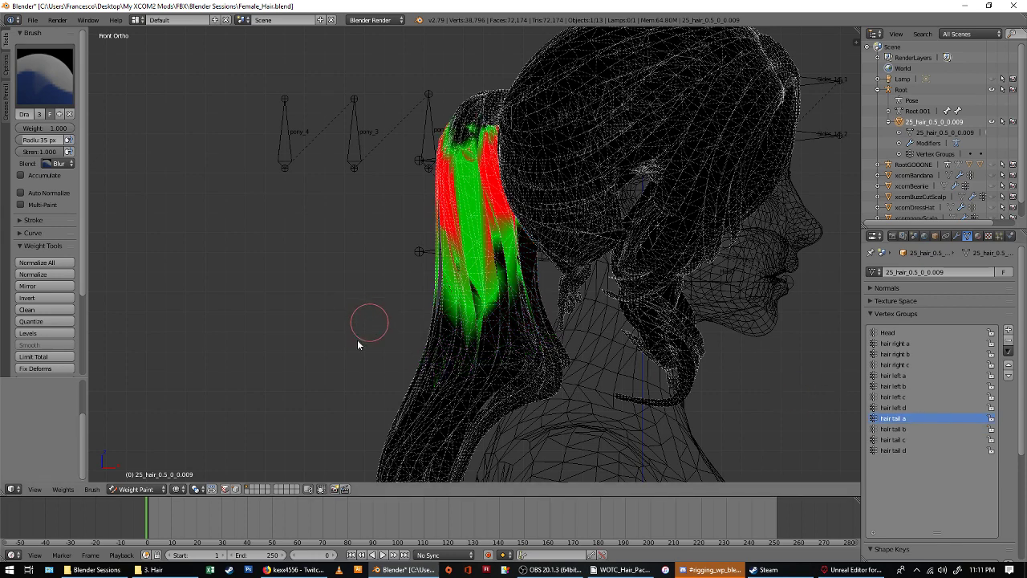
# Smooth the Head group's weights with the Blur brush at the ponytail's base and along the front strands.
pyautogui.click(321, 490)
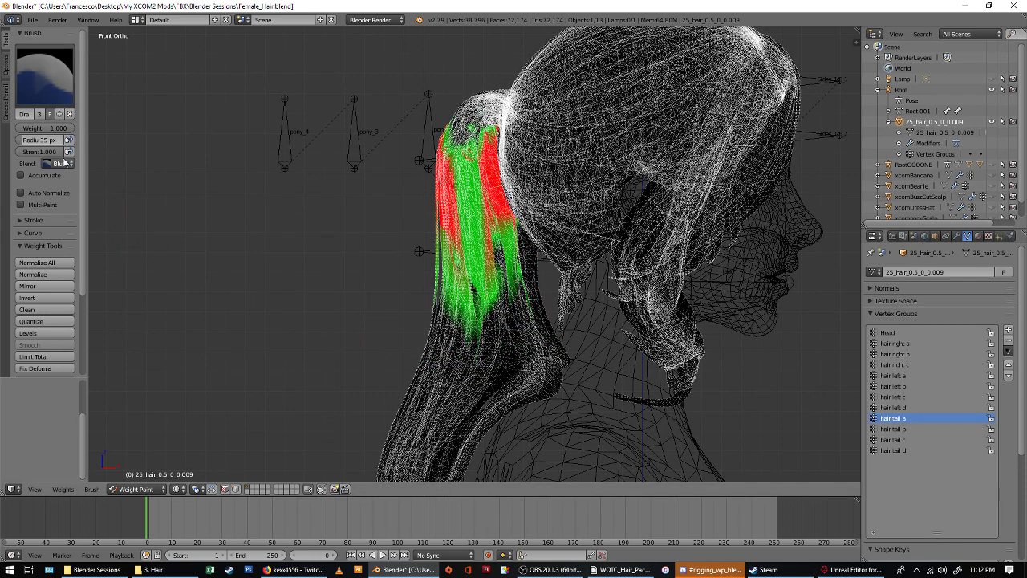
pyautogui.scroll(-5, 500, 247)
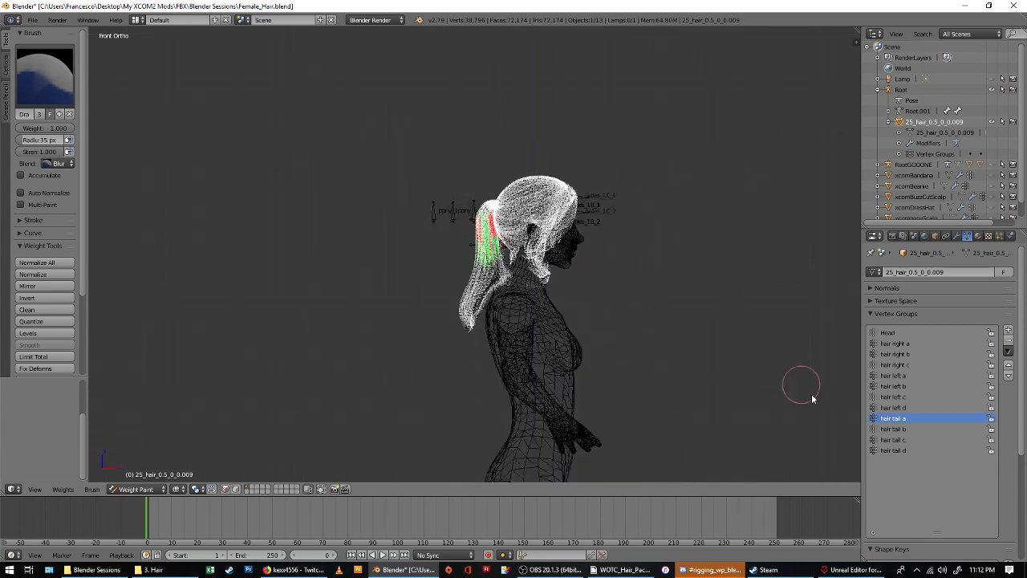
pyautogui.click(890, 332)
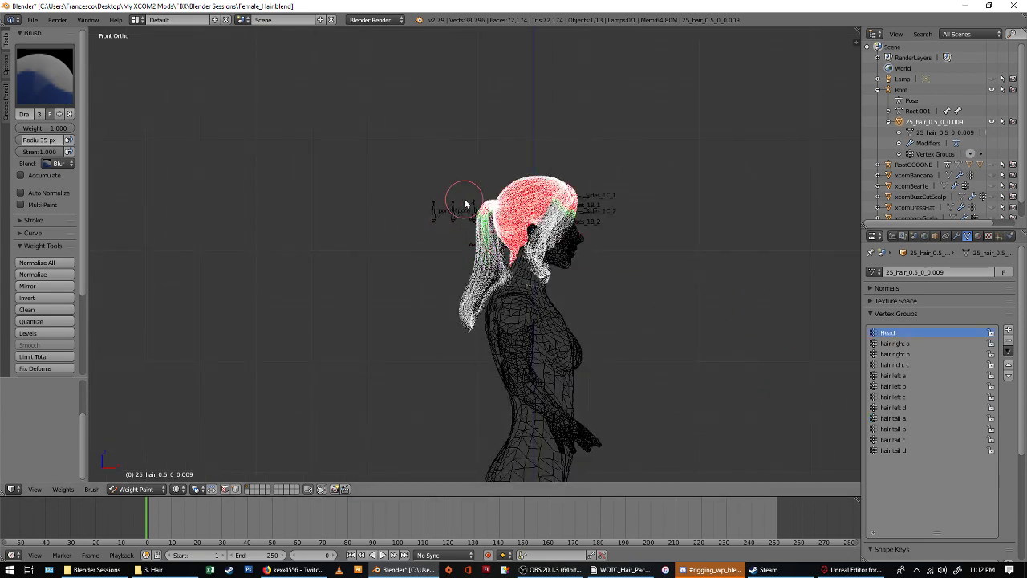
pyautogui.moveTo(464, 204)
pyautogui.mouseDown()
pyautogui.moveTo(479, 239)
pyautogui.moveTo(492, 256)
pyautogui.moveTo(500, 249)
pyautogui.moveTo(492, 251)
pyautogui.moveTo(471, 202)
pyautogui.moveTo(488, 254)
pyautogui.moveTo(482, 284)
pyautogui.moveTo(476, 193)
pyautogui.moveTo(490, 255)
pyautogui.mouseUp()
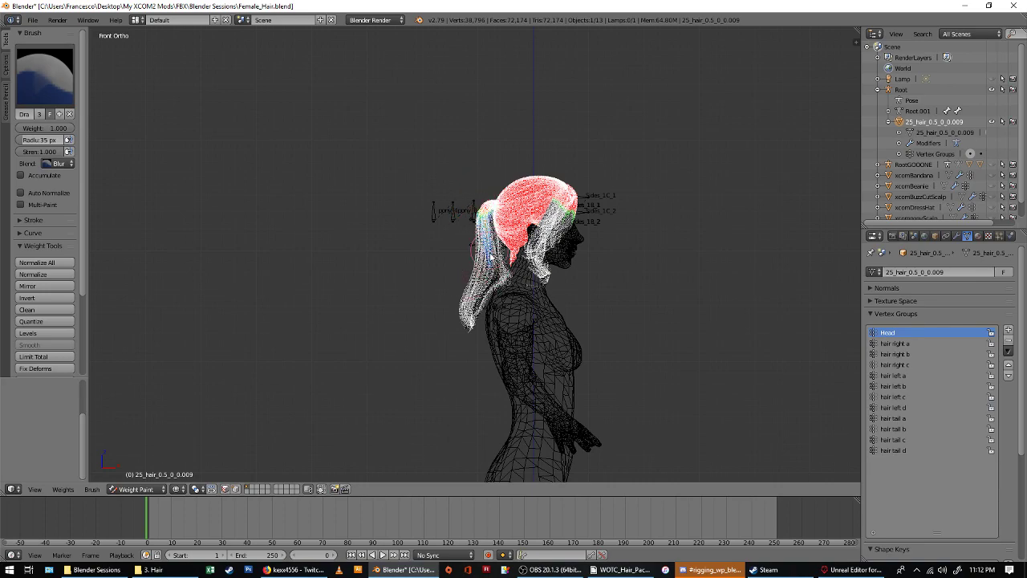
pyautogui.moveTo(490, 231)
pyautogui.mouseDown(button='middle')
pyautogui.moveTo(631, 223)
pyautogui.moveTo(661, 239)
pyautogui.moveTo(480, 231)
pyautogui.mouseUp(button='middle')
pyautogui.press('KP_1')
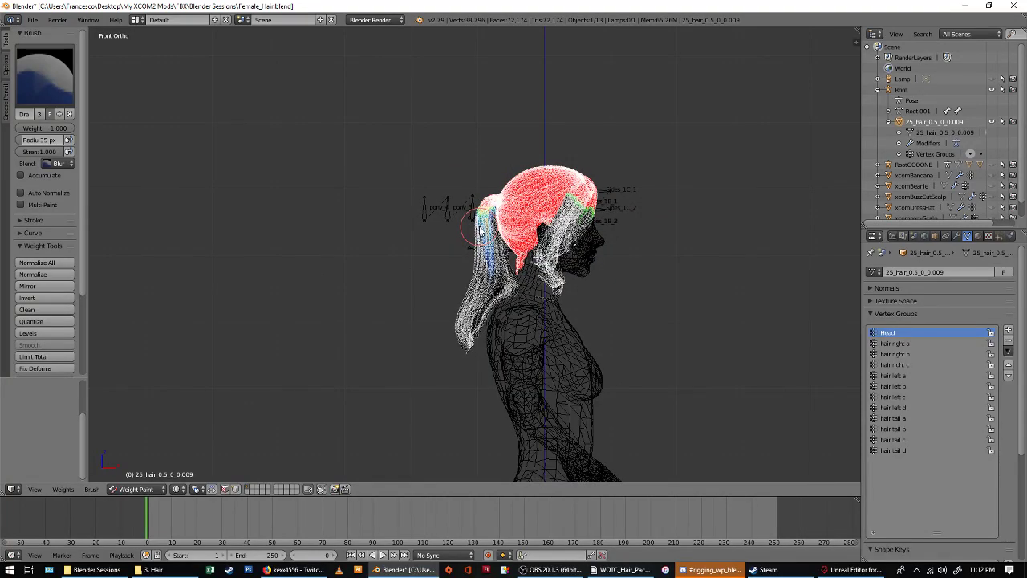
pyautogui.moveTo(503, 271); pyautogui.dragTo(490, 199)
pyautogui.moveTo(568, 194)
pyautogui.mouseDown()
pyautogui.moveTo(603, 221)
pyautogui.moveTo(574, 175)
pyautogui.moveTo(560, 197)
pyautogui.mouseUp()
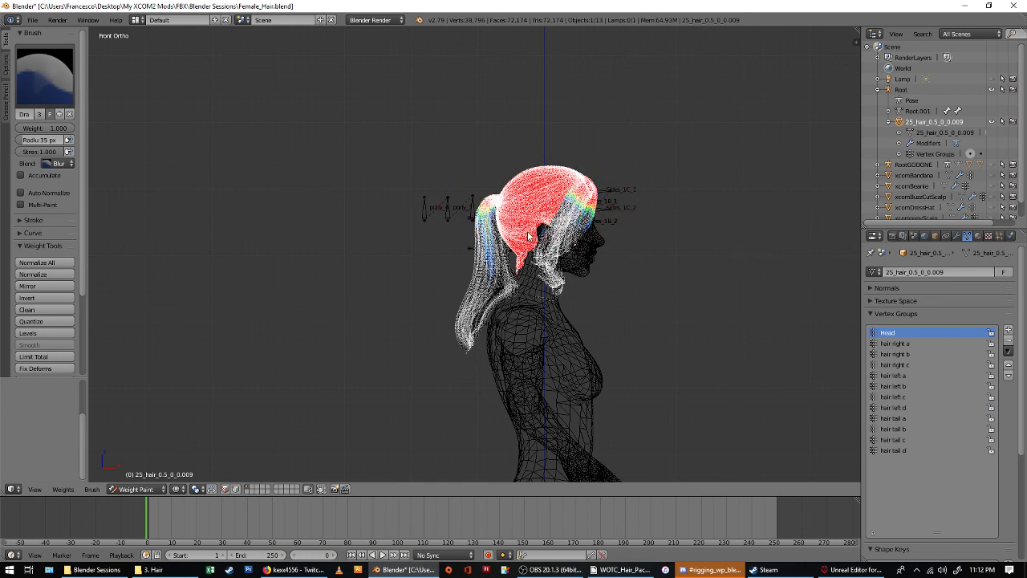
# Blur the weights of the hair tail a and hair tail b groups over the upper and middle ponytail.
pyautogui.click(907, 418)
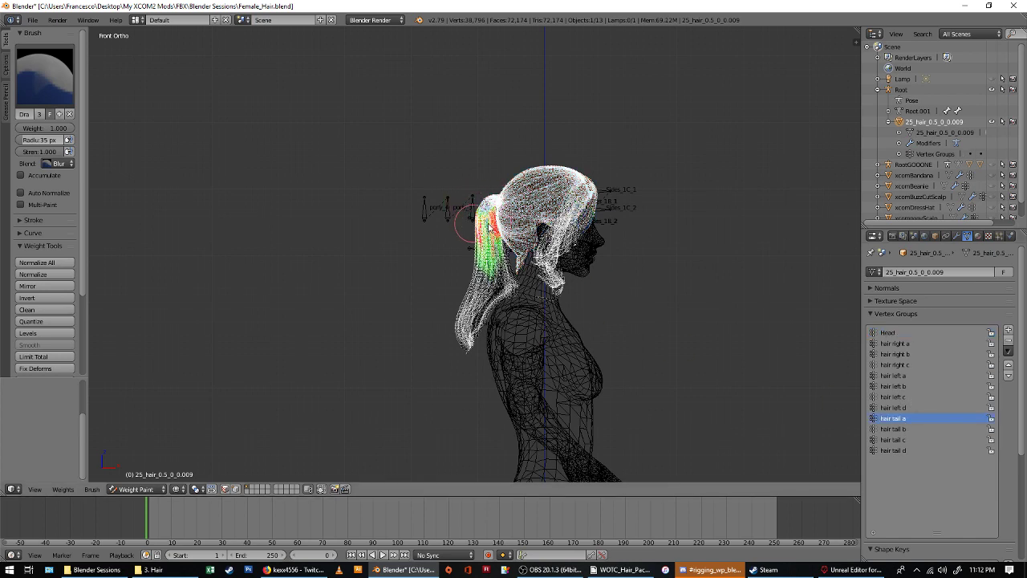
pyautogui.moveTo(488, 229)
pyautogui.mouseDown()
pyautogui.moveTo(458, 202)
pyautogui.moveTo(488, 226)
pyautogui.moveTo(470, 275)
pyautogui.moveTo(516, 291)
pyautogui.moveTo(455, 255)
pyautogui.moveTo(452, 222)
pyautogui.mouseUp()
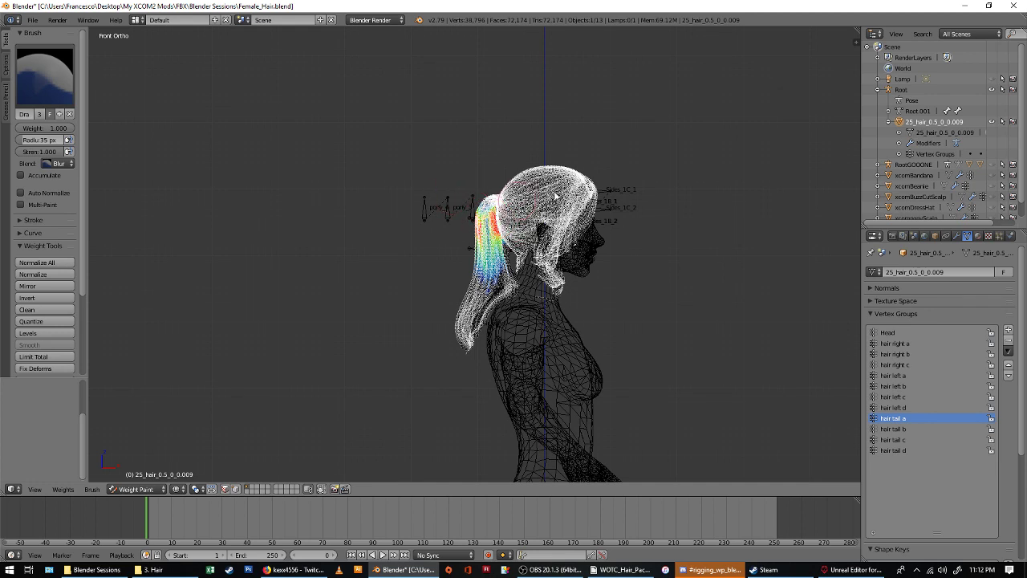
pyautogui.moveTo(555, 195)
pyautogui.mouseDown()
pyautogui.moveTo(476, 260)
pyautogui.moveTo(512, 268)
pyautogui.moveTo(464, 284)
pyautogui.moveTo(501, 264)
pyautogui.moveTo(481, 250)
pyautogui.moveTo(482, 217)
pyautogui.mouseUp()
pyautogui.click(913, 429)
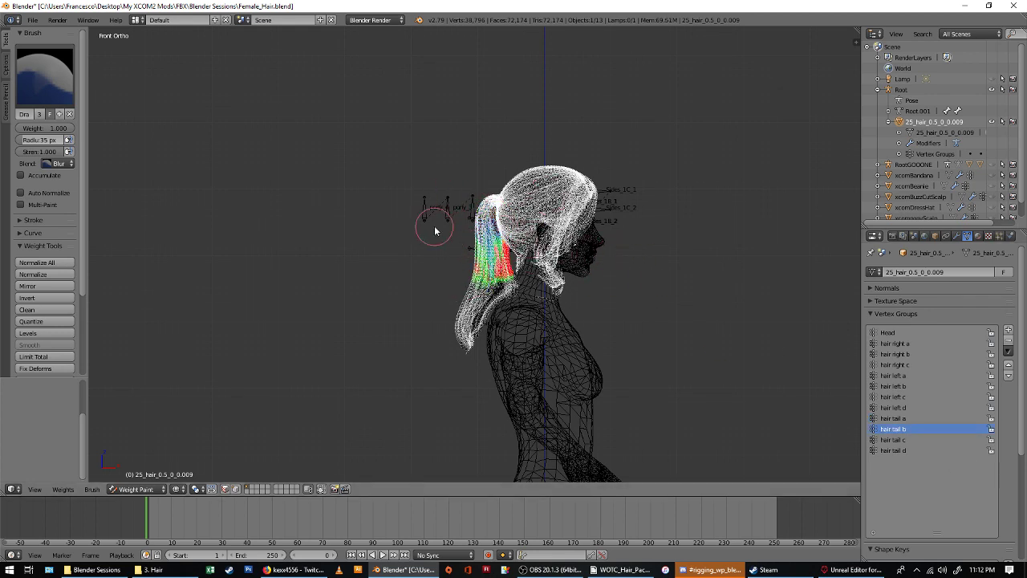
pyautogui.moveTo(468, 218)
pyautogui.mouseDown()
pyautogui.moveTo(531, 344)
pyautogui.moveTo(520, 292)
pyautogui.moveTo(481, 259)
pyautogui.moveTo(466, 273)
pyautogui.moveTo(445, 262)
pyautogui.moveTo(509, 292)
pyautogui.moveTo(462, 298)
pyautogui.mouseUp()
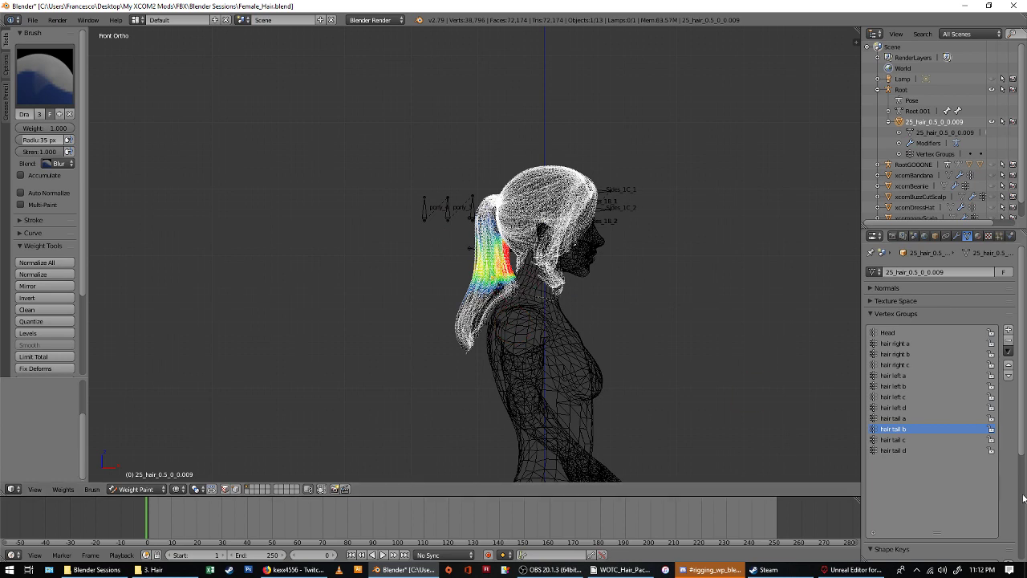
# Check the weights of the hair tail c and hair tail d vertex groups and return to Object Mode.
pyautogui.click(913, 441)
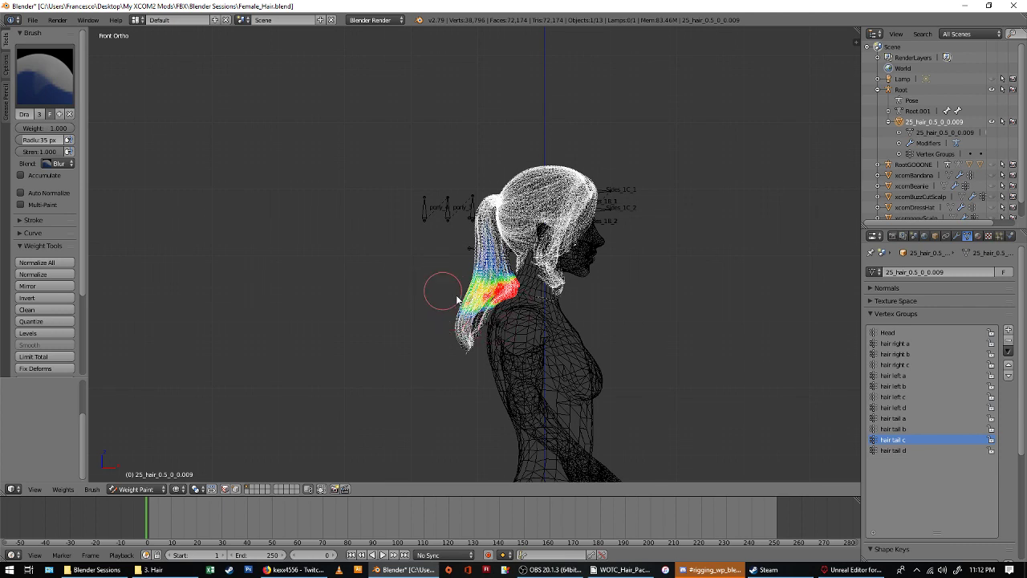
pyautogui.click(902, 450)
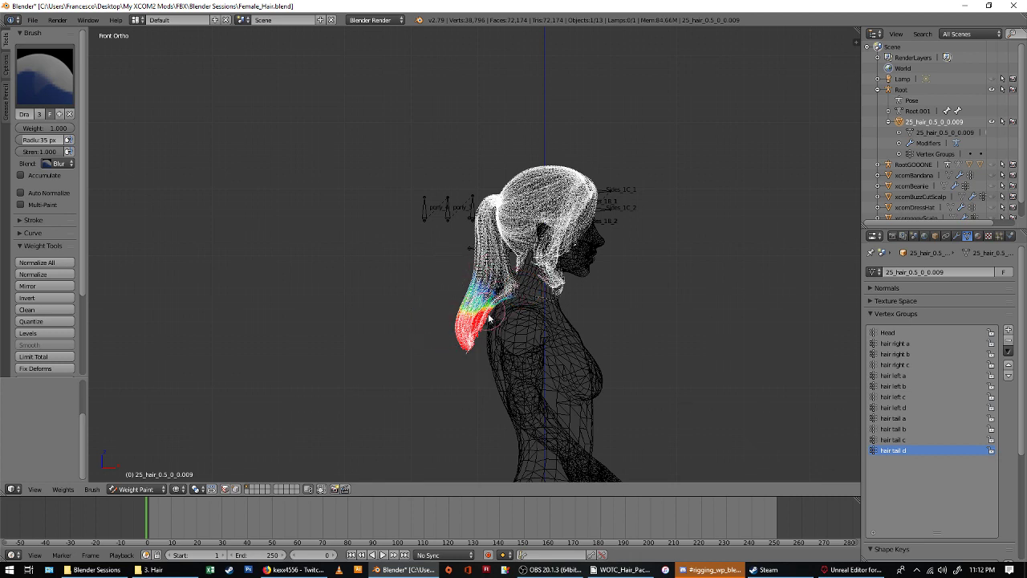
pyautogui.click(137, 489)
pyautogui.click(143, 480)
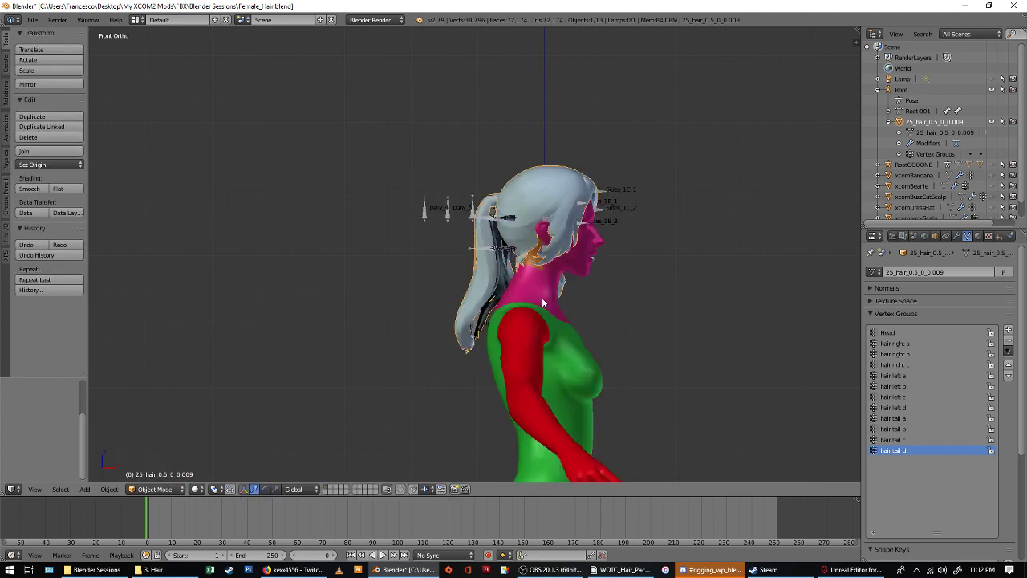
pyautogui.scroll(3, 603, 207)
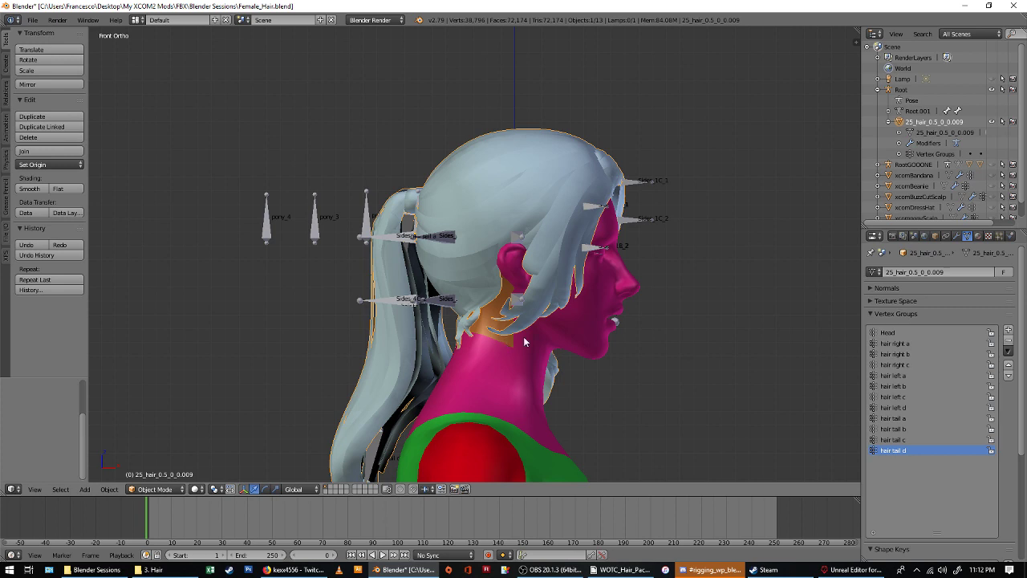
# Add a separator vertex group named with a row of dashes and move it directly above hair tail a.
pyautogui.click(1008, 330)
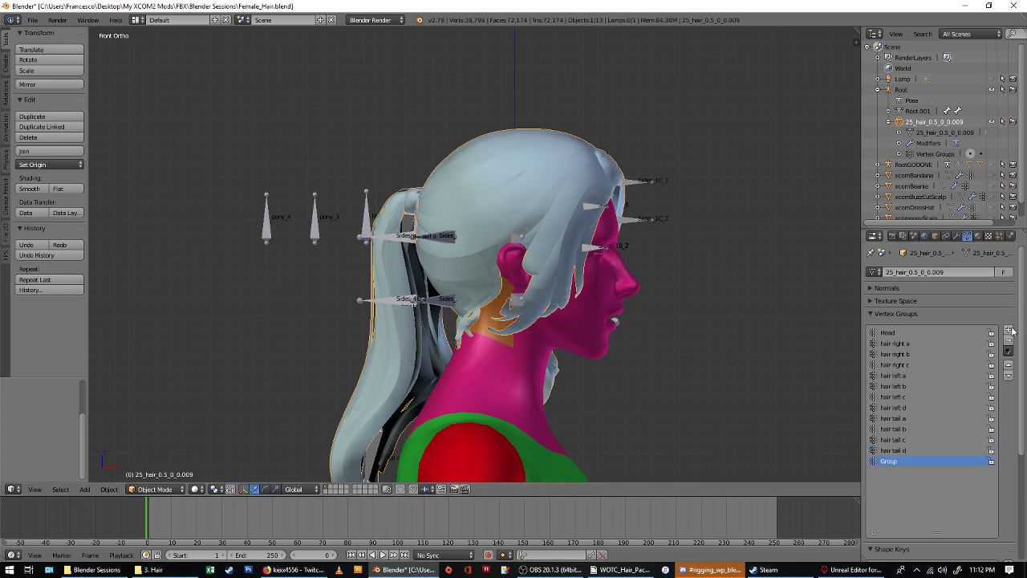
pyautogui.doubleClick(926, 461)
pyautogui.click(1012, 370)
pyautogui.click(1012, 370)
pyautogui.click(1012, 370)
pyautogui.click(1012, 370)
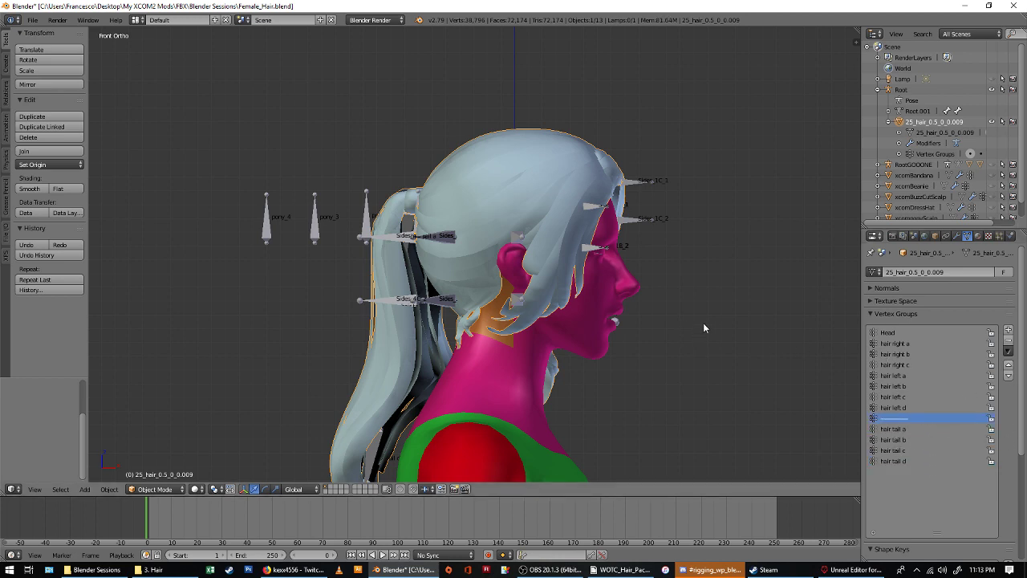
# Examine the hair right a weights in Weight Paint mode from the side and front, in solid and wireframe display.
pyautogui.click(906, 344)
pyautogui.click(157, 489)
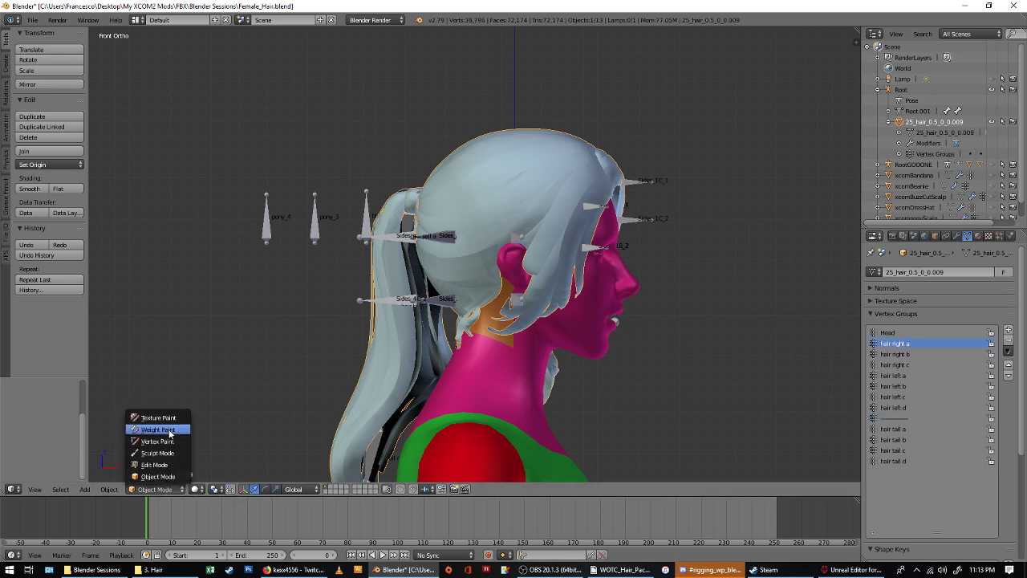
pyautogui.click(161, 431)
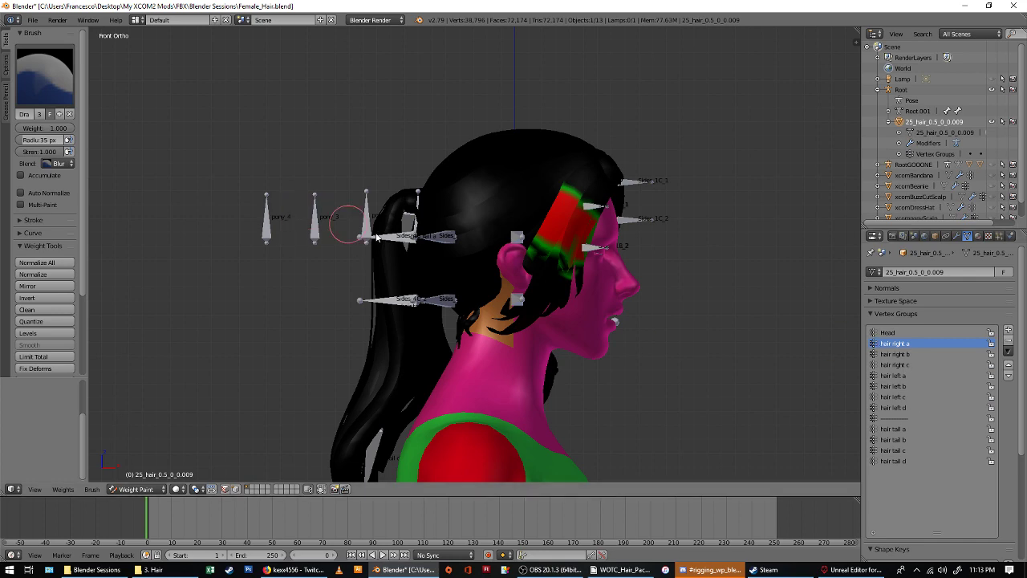
pyautogui.scroll(5, 565, 259)
pyautogui.scroll(-4, 565, 259)
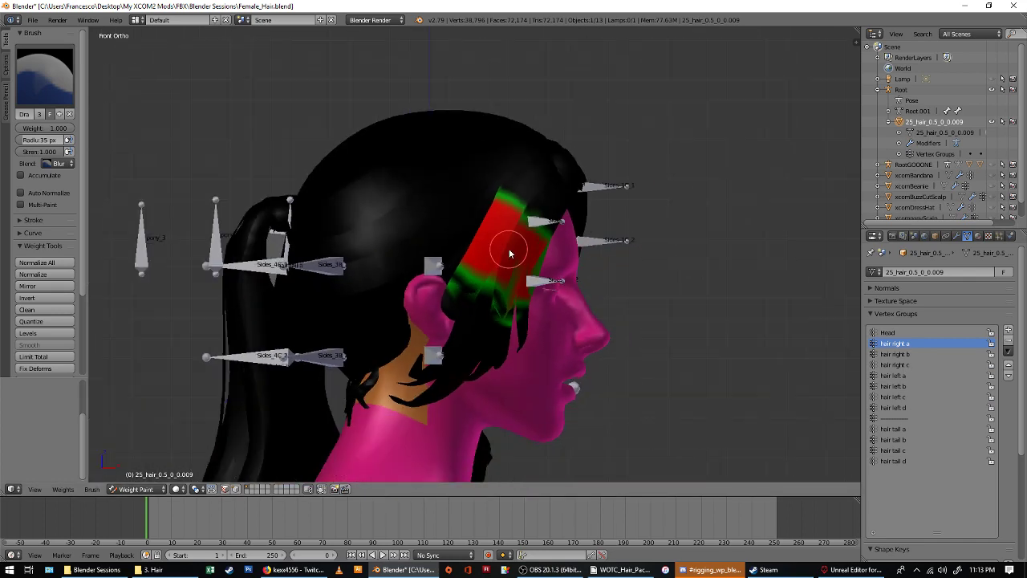
pyautogui.press('z')
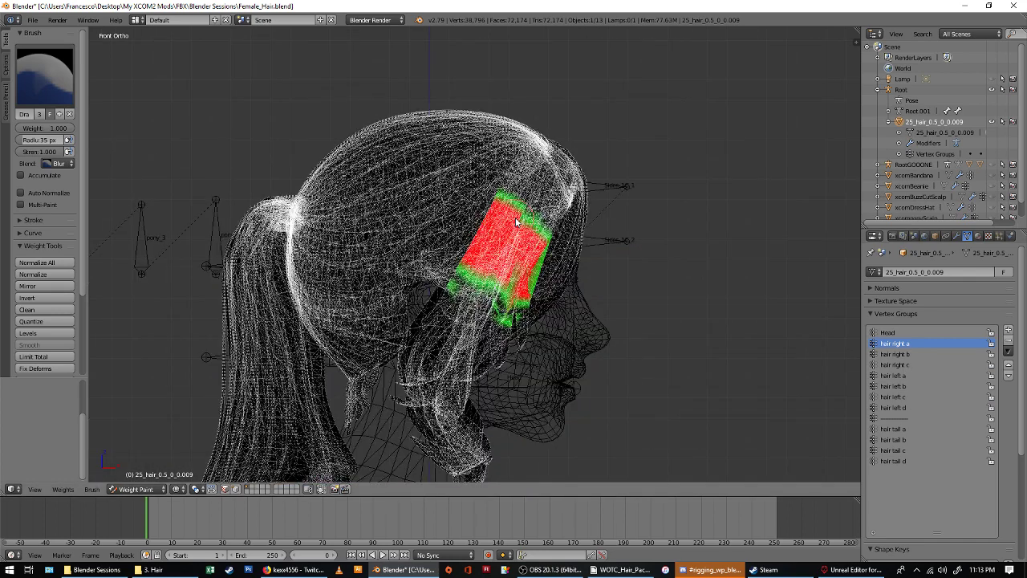
pyautogui.press('z')
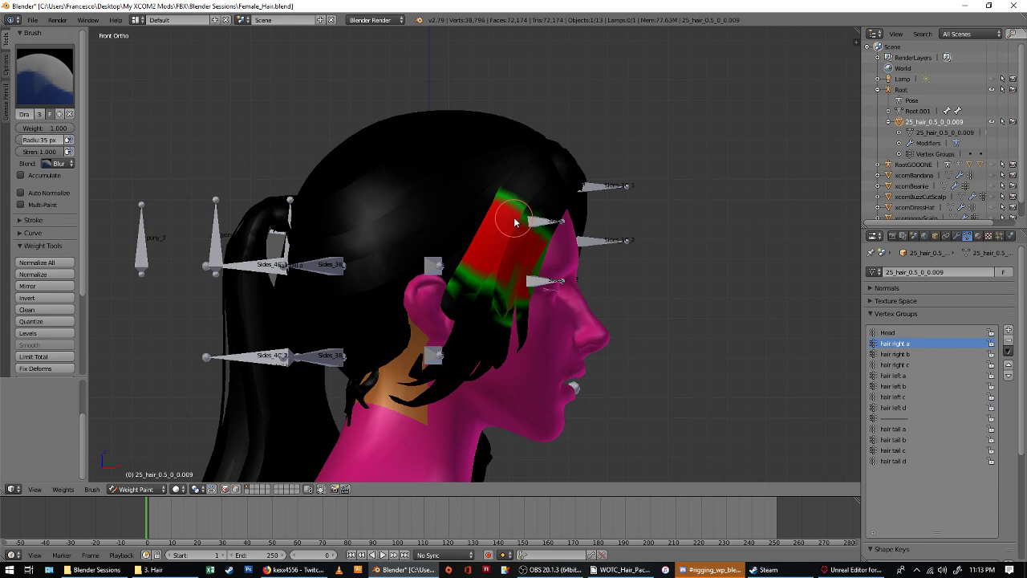
pyautogui.moveTo(516, 223)
pyautogui.mouseDown()
pyautogui.moveTo(563, 212)
pyautogui.moveTo(530, 215)
pyautogui.mouseUp()
pyautogui.moveTo(530, 215); pyautogui.dragTo(425, 213, button='middle')
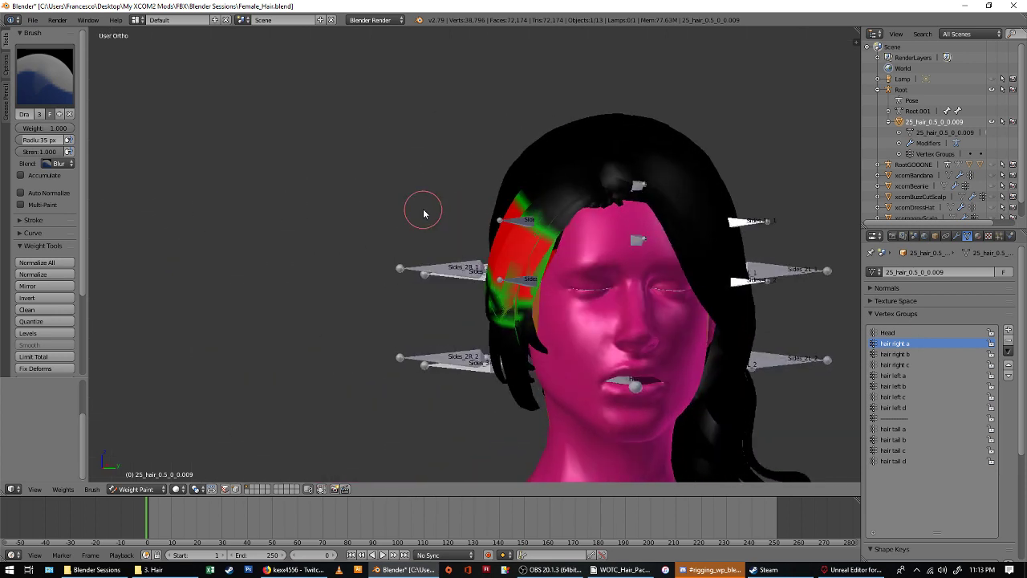
pyautogui.press('KP_3')
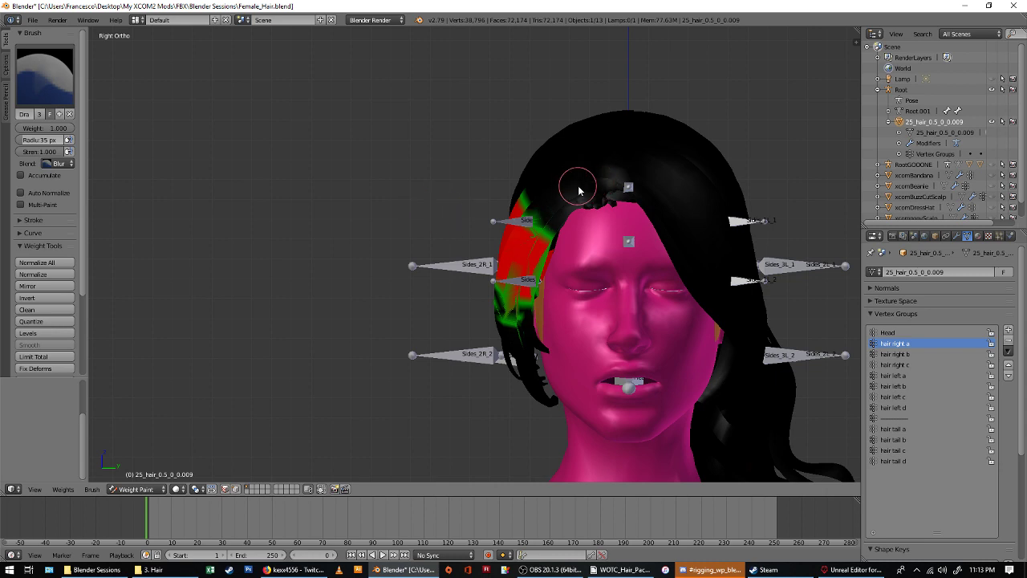
pyautogui.moveTo(532, 192); pyautogui.dragTo(557, 219, button='middle')
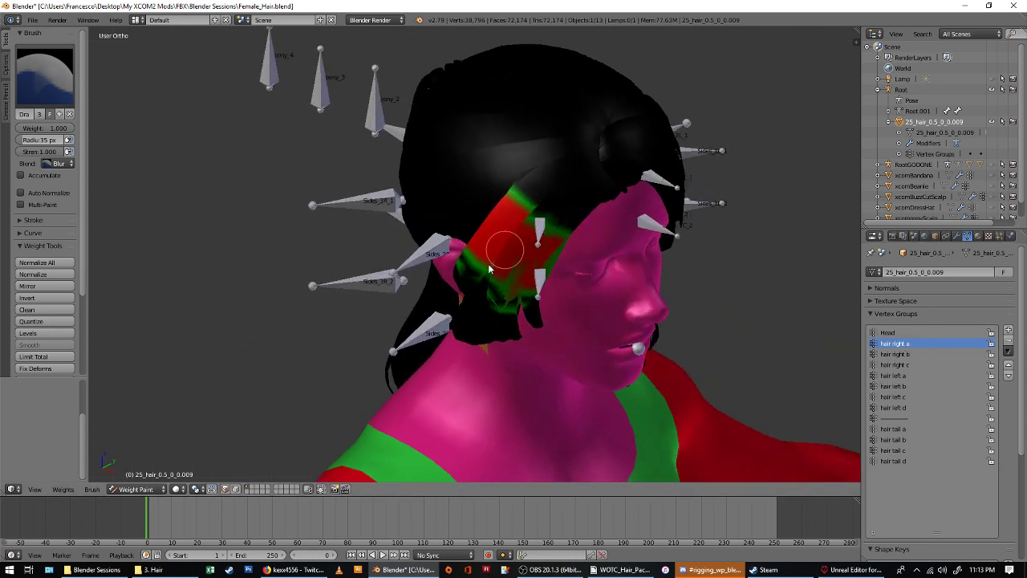
# Compare the weight areas of the vertex groups hair right a, hair right b and hair right c.
pyautogui.click(911, 355)
pyautogui.click(904, 365)
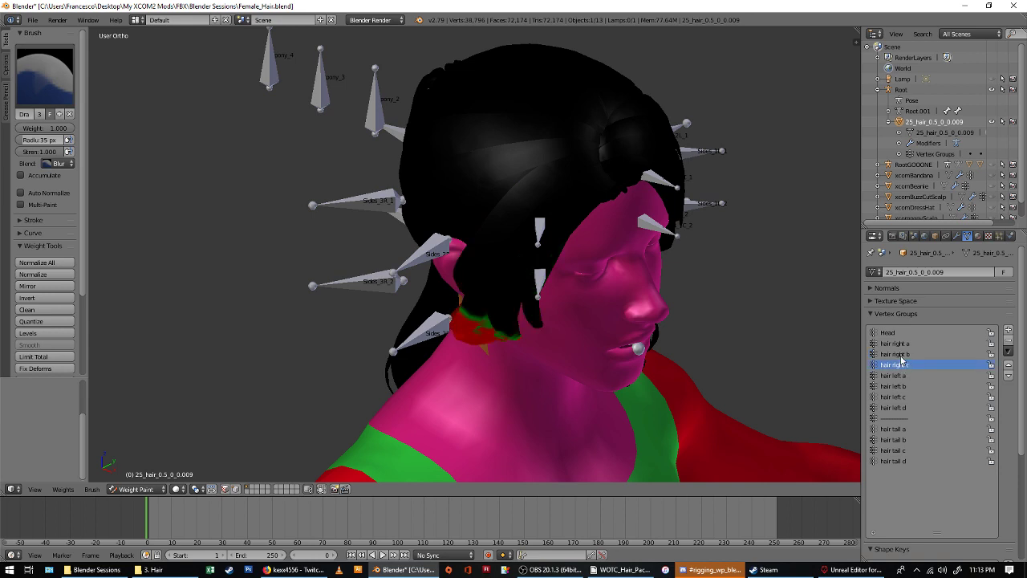
pyautogui.click(901, 354)
pyautogui.click(895, 344)
pyautogui.click(900, 355)
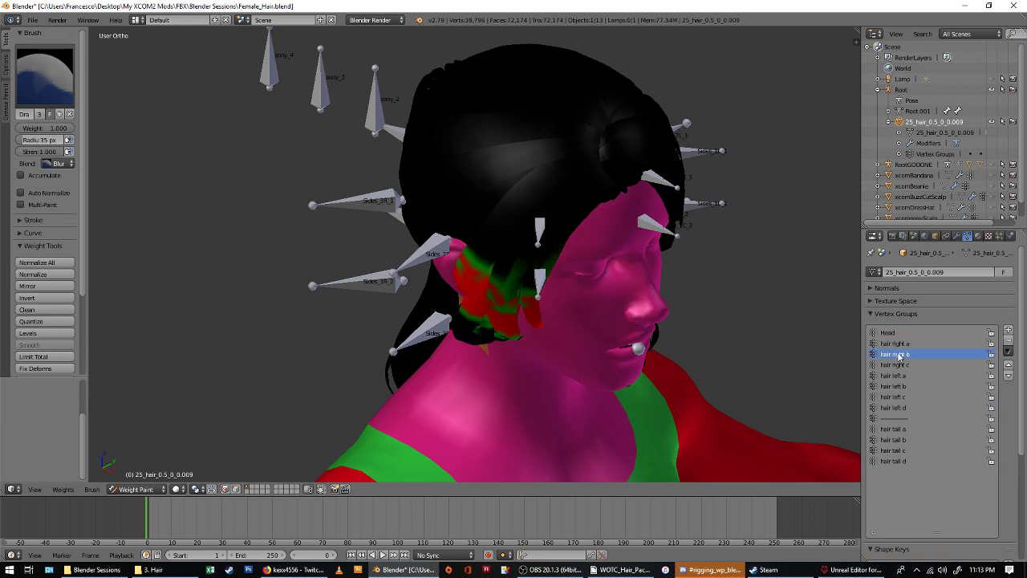
pyautogui.click(904, 365)
pyautogui.click(901, 356)
pyautogui.click(900, 345)
# Rename the vertex groups hair right a and hair right b as Sides_1R_1 and Sides_1R_2 to match the side bones.
pyautogui.moveTo(524, 242); pyautogui.dragTo(490, 230, button='middle')
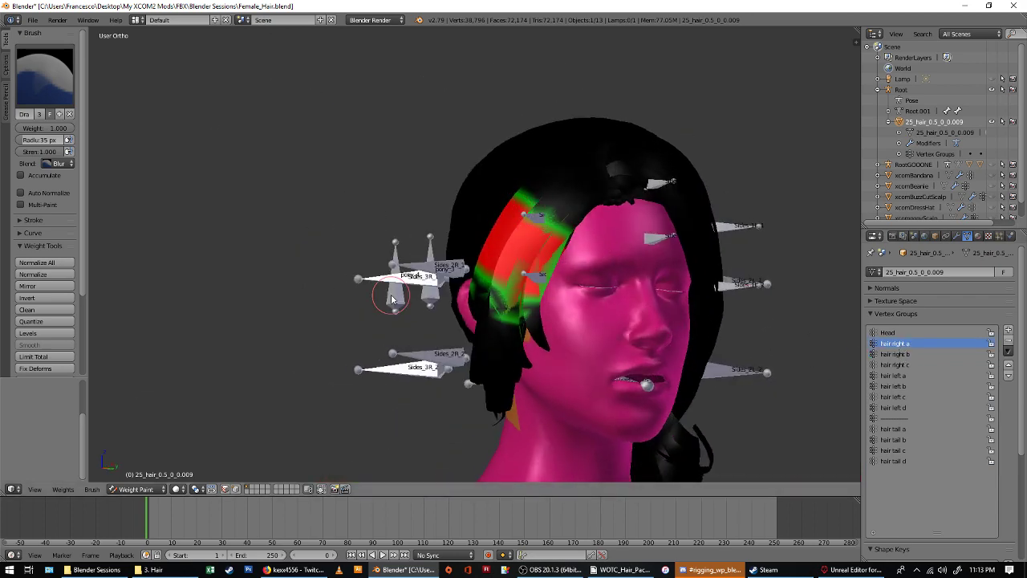
pyautogui.press('KP_1')
pyautogui.moveTo(390, 294); pyautogui.dragTo(562, 226, button='middle')
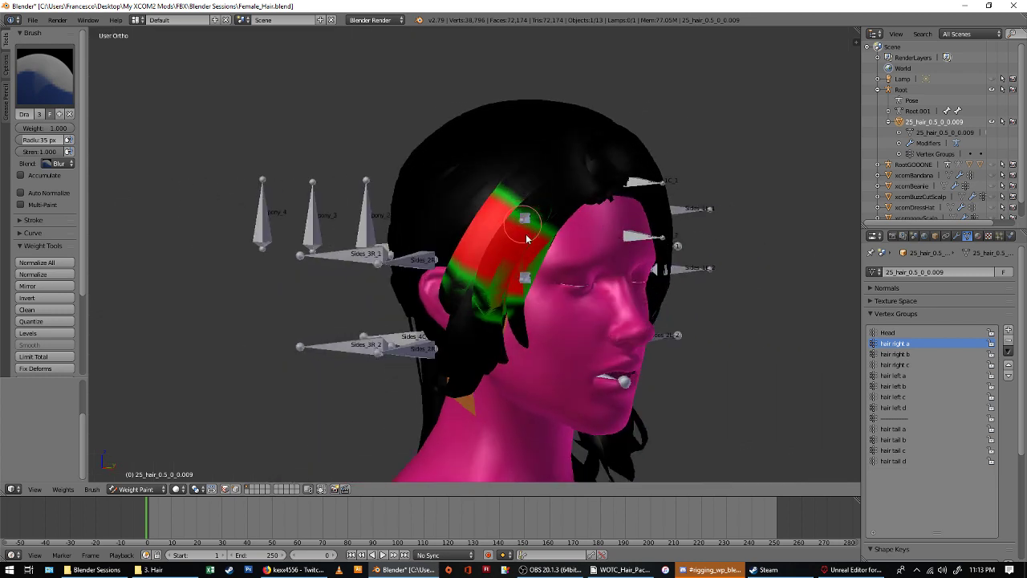
pyautogui.doubleClick(899, 344)
pyautogui.write('Sides_1R_1')
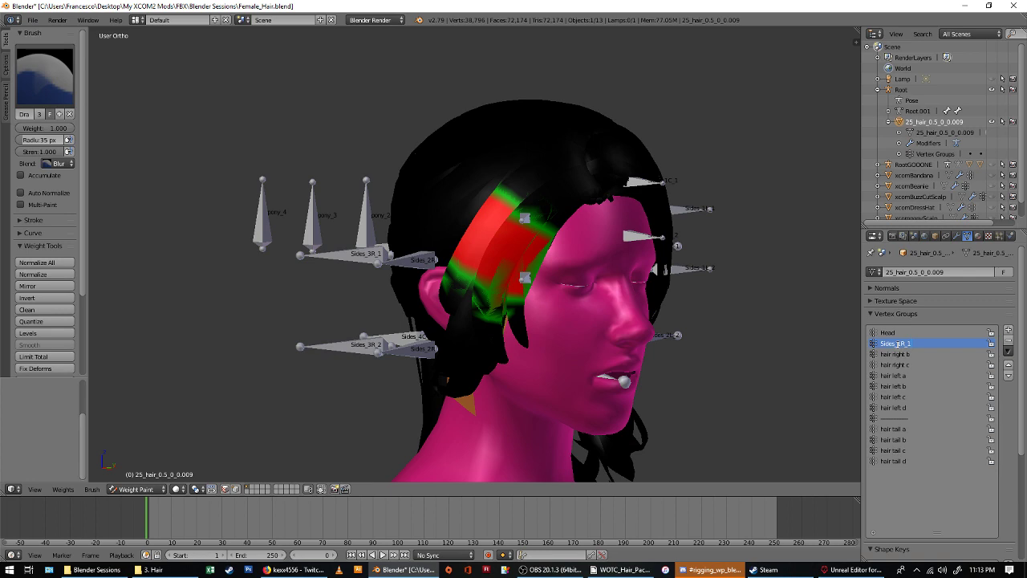
pyautogui.doubleClick(888, 354)
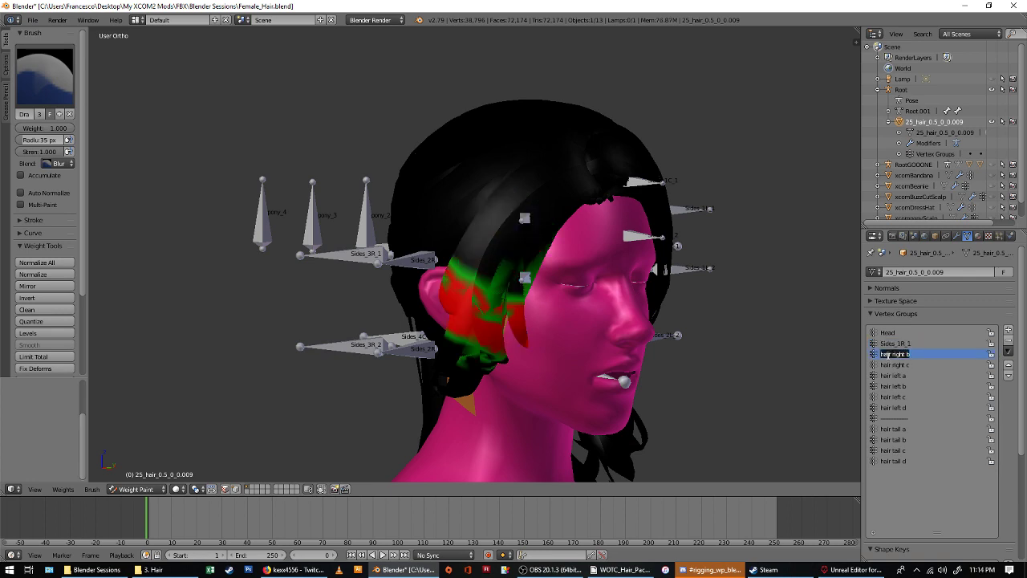
pyautogui.write('Sides_1R_2')
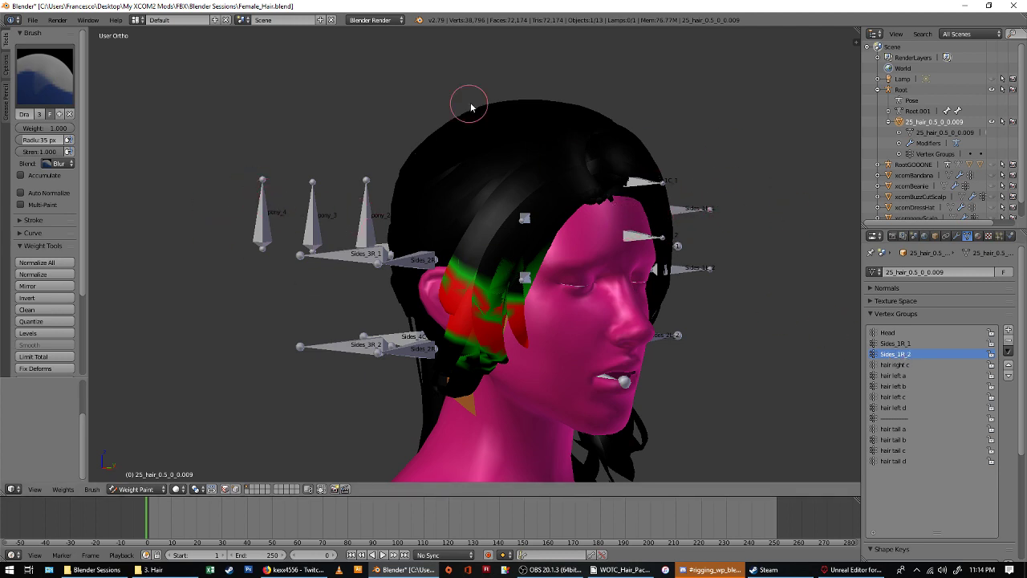
# In Edit Mode, select the linked outer hair strands hanging beside the face in front of the right ear.
pyautogui.moveTo(532, 287); pyautogui.dragTo(526, 271, button='middle')
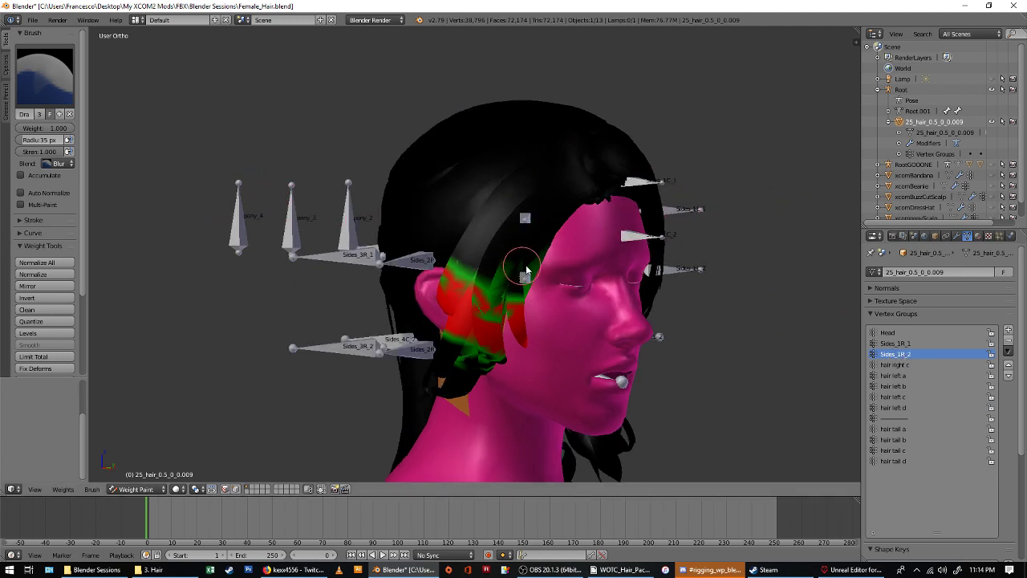
pyautogui.press('KP_1')
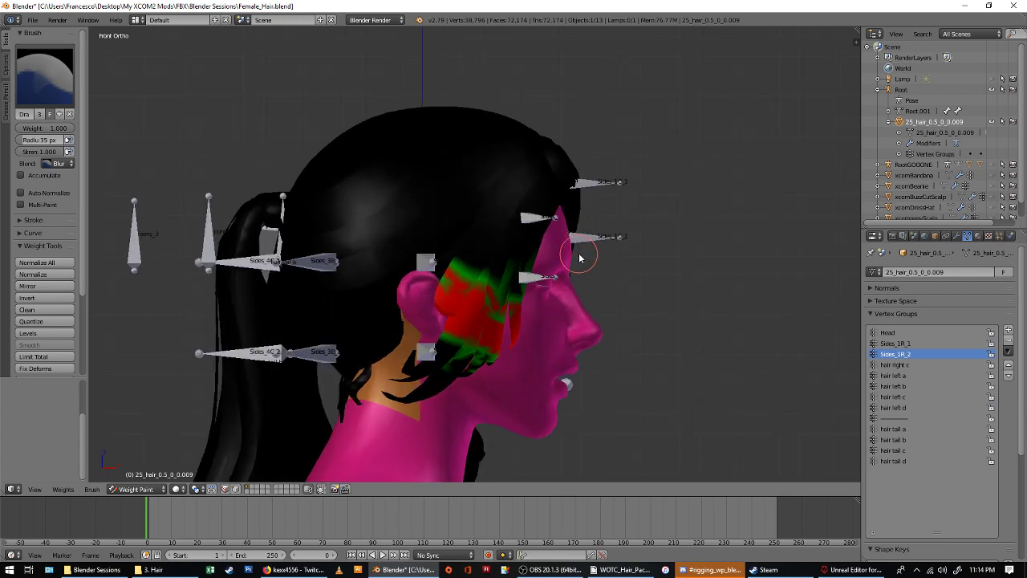
pyautogui.press('z')
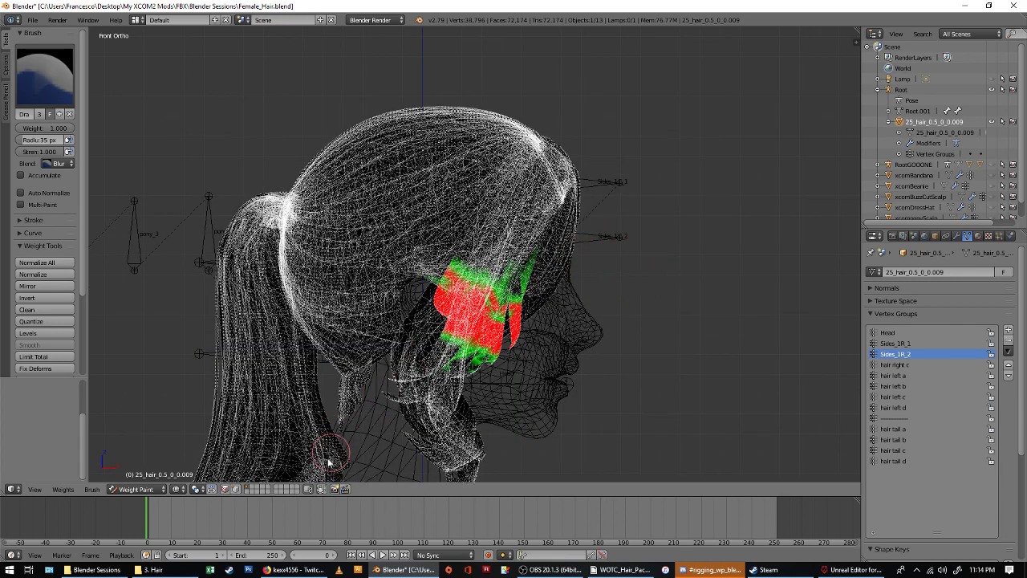
pyautogui.click(327, 489)
pyautogui.press('z')
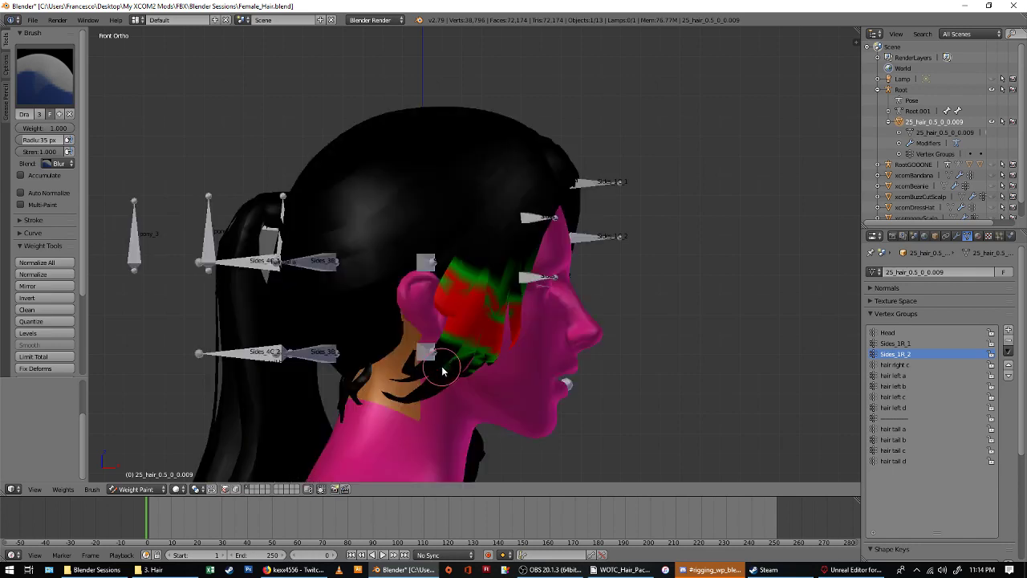
pyautogui.press('Tab')
pyautogui.press('l')
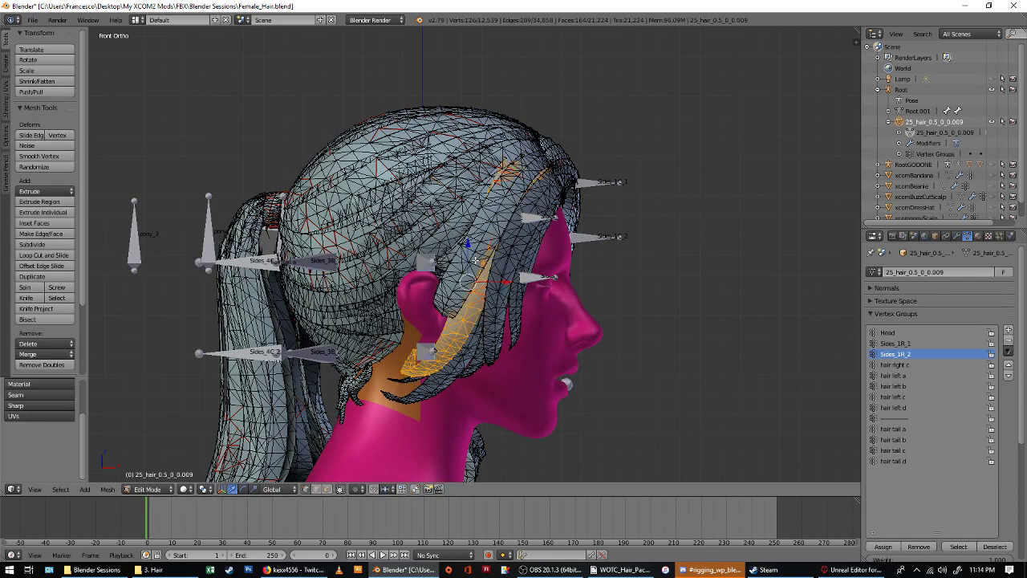
pyautogui.press('l')
pyautogui.press('l')
pyautogui.press('l')
pyautogui.press('l')
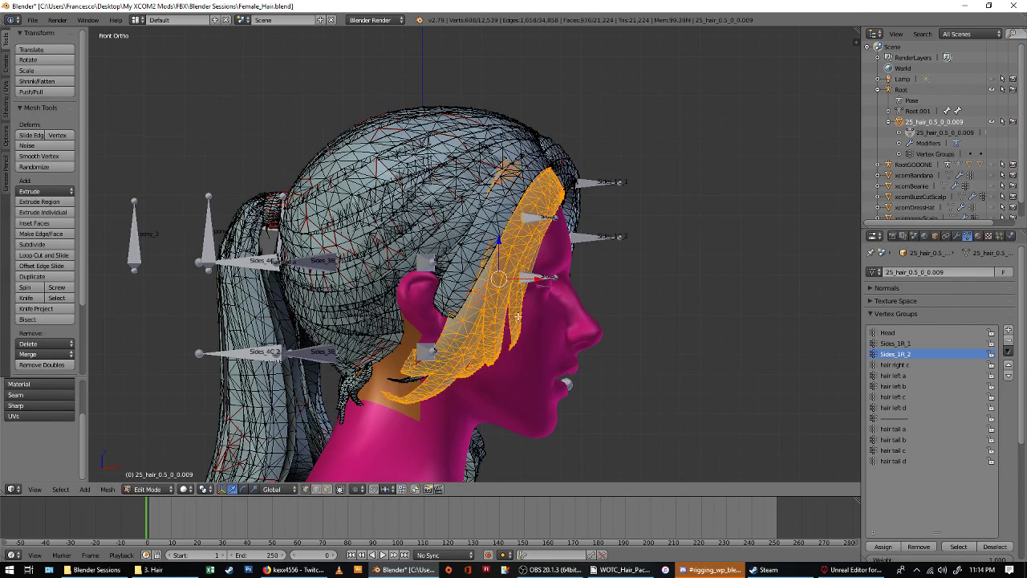
pyautogui.press('l')
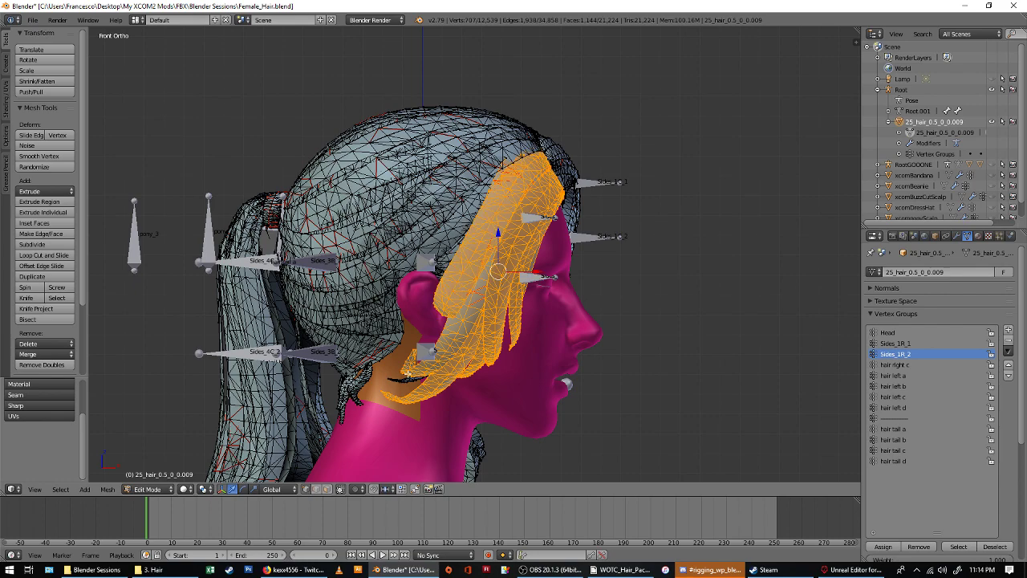
pyautogui.press('l')
# Add the linked inner strands between the right-side hair and the face to the selection.
pyautogui.moveTo(451, 334); pyautogui.dragTo(298, 300, button='middle')
pyautogui.scroll(5, 512, 243)
pyautogui.press('l')
pyautogui.scroll(2, 482, 241)
pyautogui.moveTo(458, 235); pyautogui.dragTo(452, 141, button='middle')
pyautogui.press('l')
pyautogui.press('l')
pyautogui.scroll(-5, 481, 70)
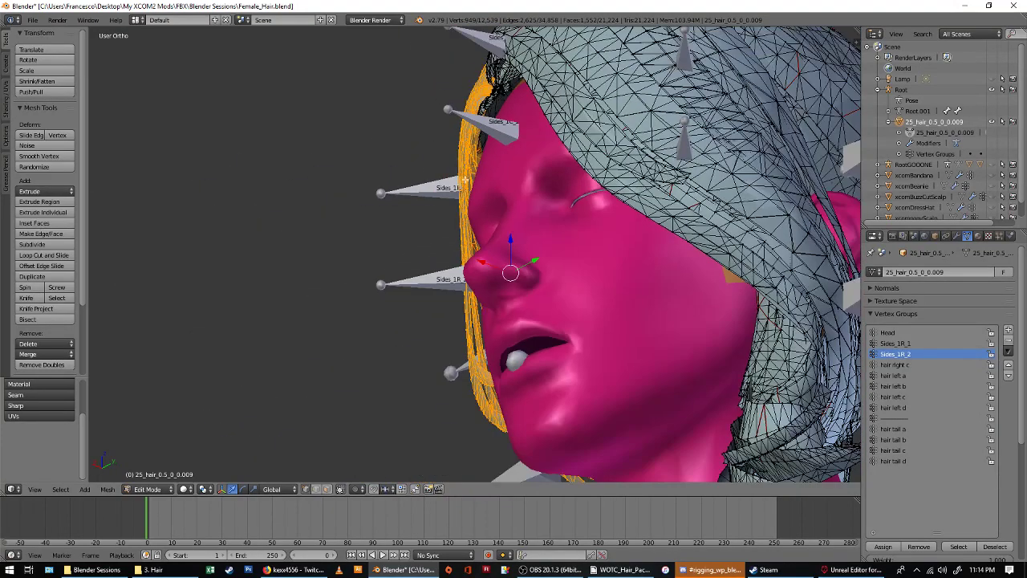
pyautogui.moveTo(462, 183); pyautogui.dragTo(472, 169, button='middle')
pyautogui.scroll(2, 487, 241)
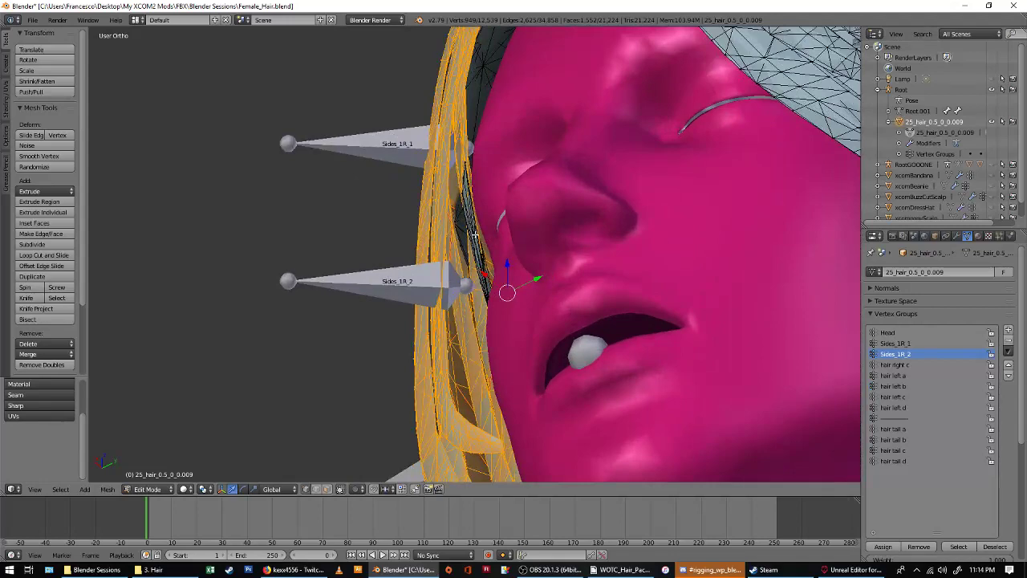
pyautogui.press('l')
pyautogui.moveTo(474, 234); pyautogui.dragTo(492, 249, button='middle')
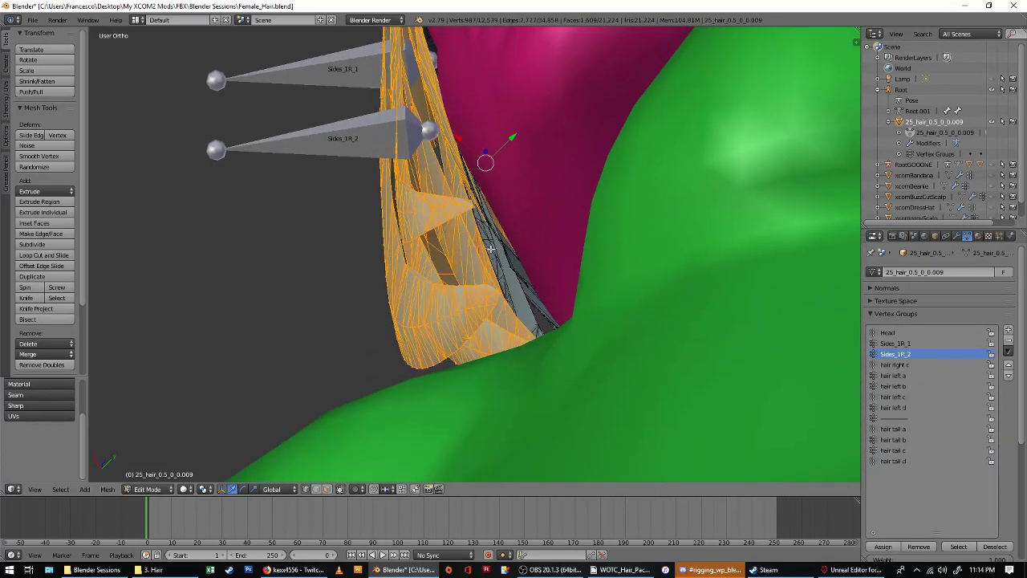
pyautogui.press('l')
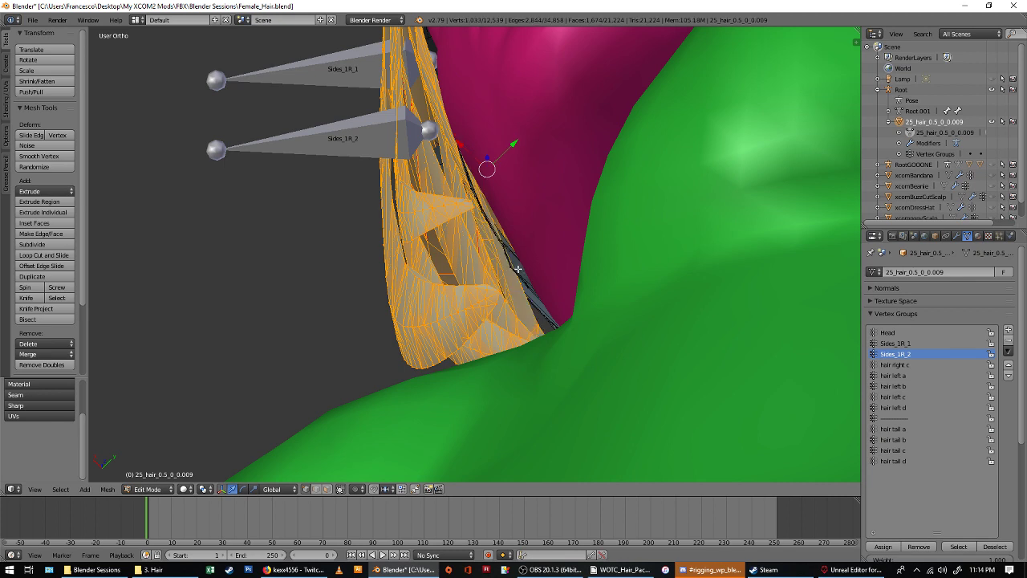
# Add the vertices assigned to the Sides_1R_1 and Sides_1R_2 vertex groups to the selection.
pyautogui.click(901, 345)
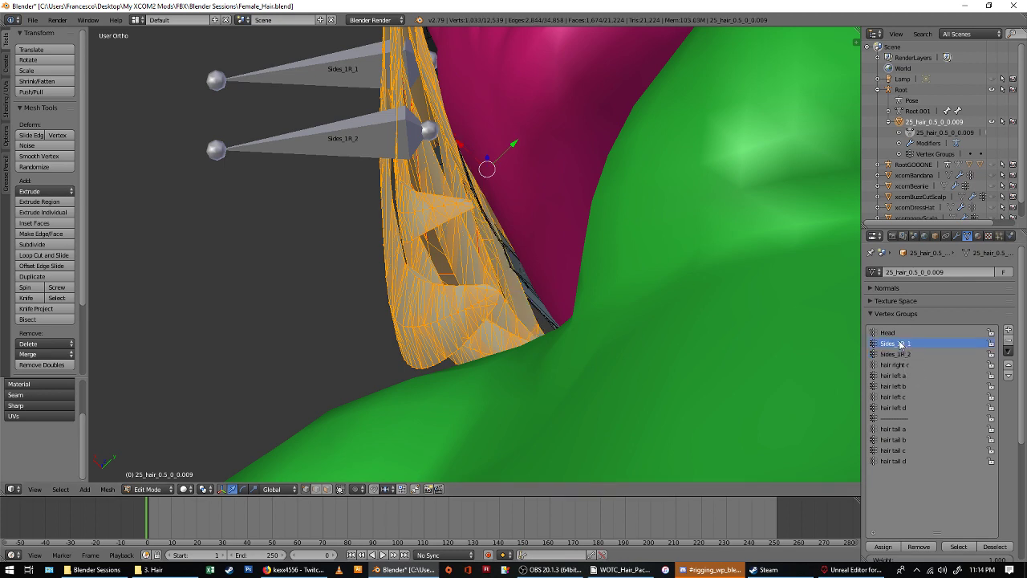
pyautogui.click(959, 547)
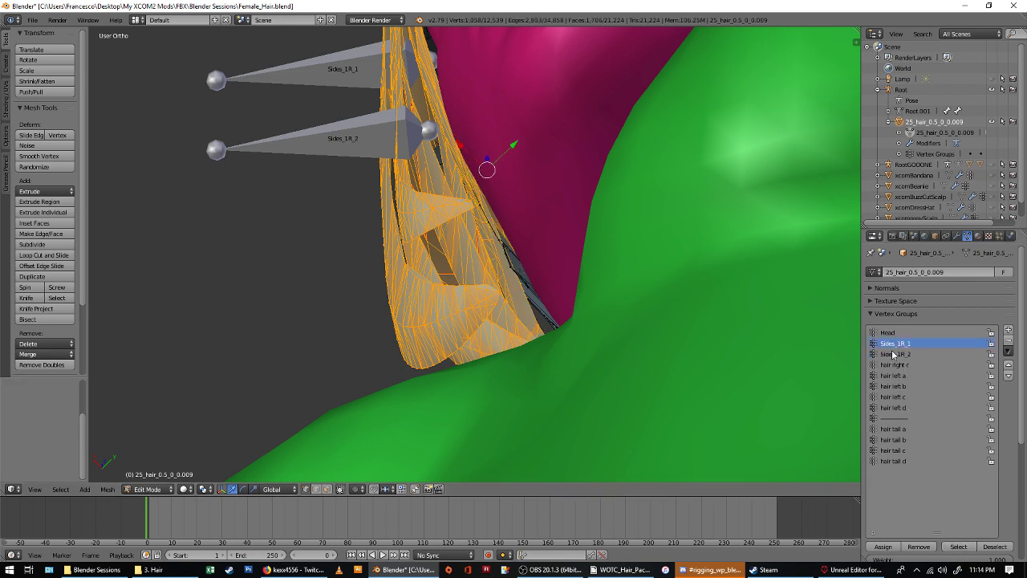
pyautogui.click(894, 354)
pyautogui.click(959, 546)
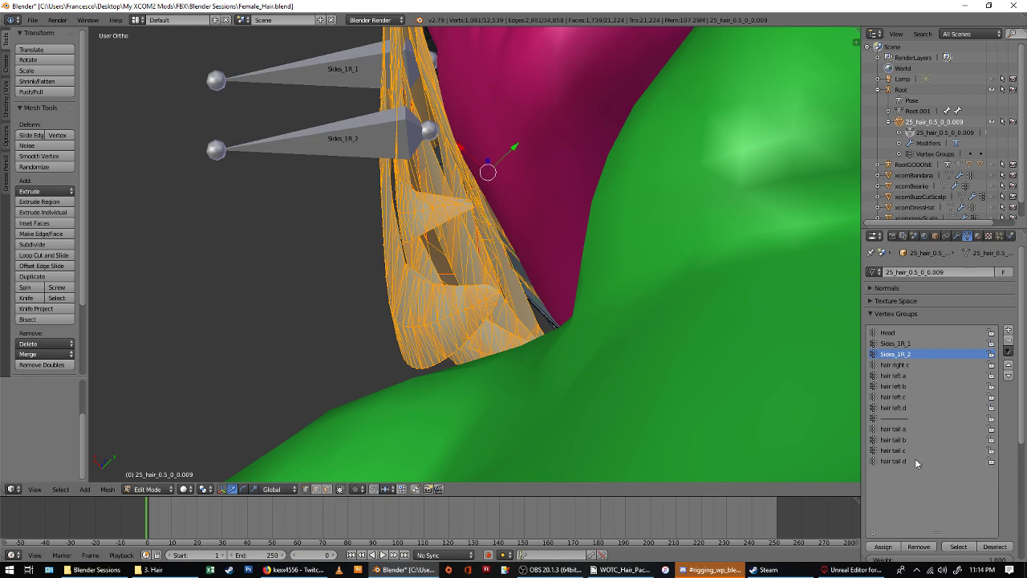
# Add the hair right c vertices to the selection and separate the selected strands into their own object.
pyautogui.click(896, 365)
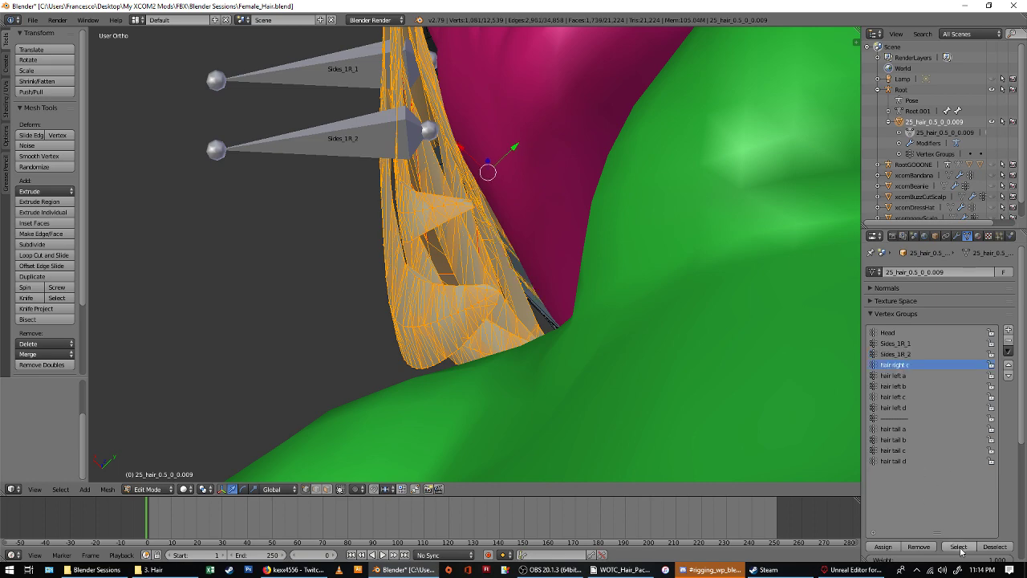
pyautogui.moveTo(498, 281)
pyautogui.mouseDown(button='middle')
pyautogui.moveTo(549, 285)
pyautogui.moveTo(540, 199)
pyautogui.mouseUp(button='middle')
pyautogui.press('z')
pyautogui.scroll(-3, 549, 285)
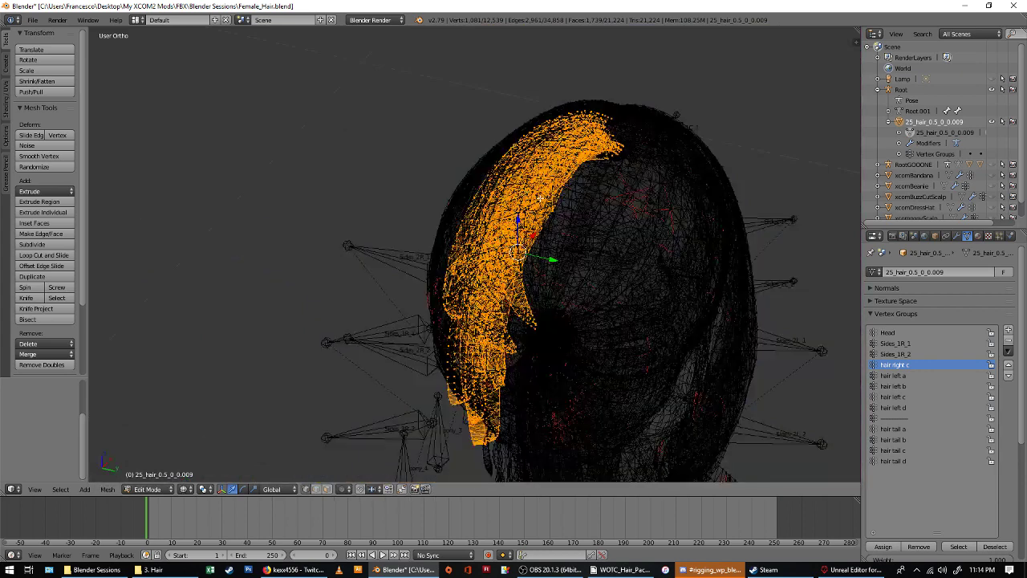
pyautogui.press('KP_3')
pyautogui.press('p')
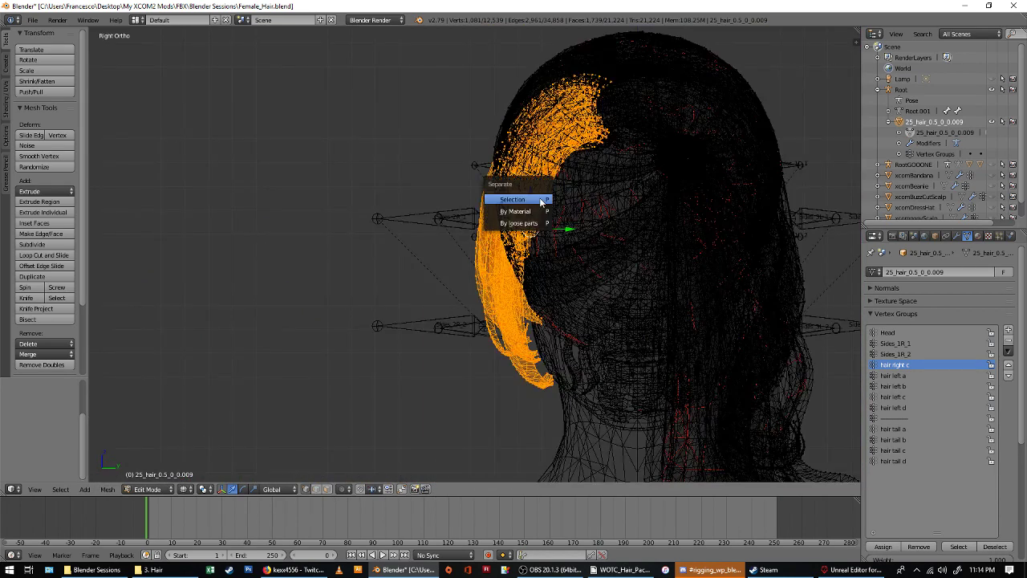
pyautogui.click(530, 202)
# Return to Object Mode and hide the remaining main hair mesh.
pyautogui.press('Tab')
pyautogui.hotkey('ctrl', 'Tab')
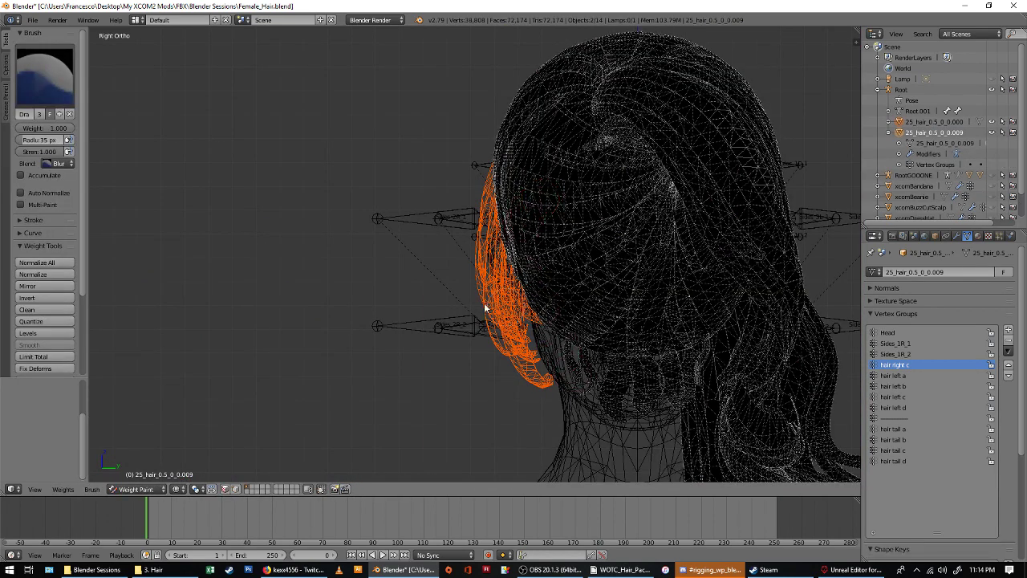
pyautogui.click(133, 489)
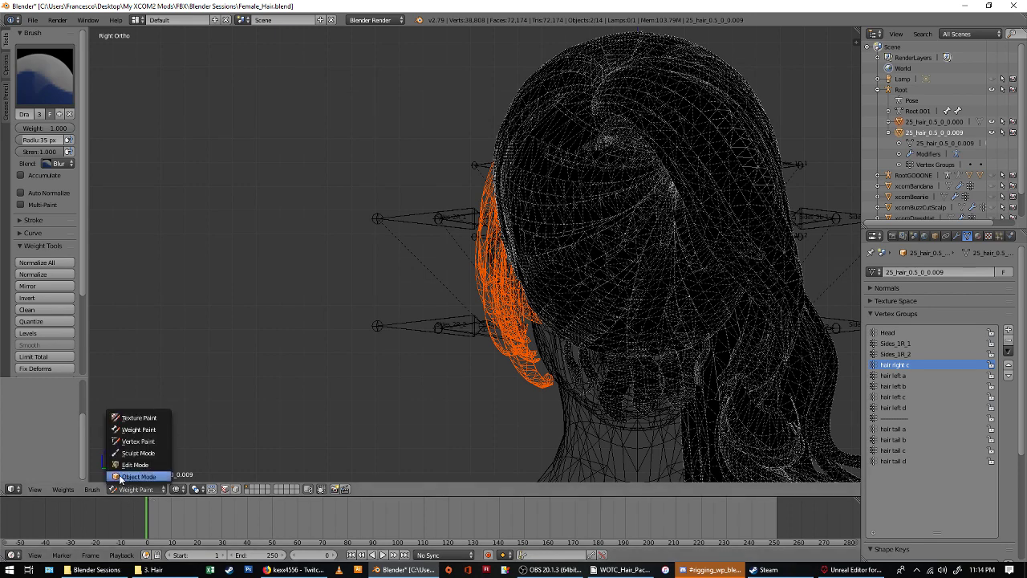
pyautogui.click(133, 477)
pyautogui.rightClick(541, 78)
pyautogui.press('h')
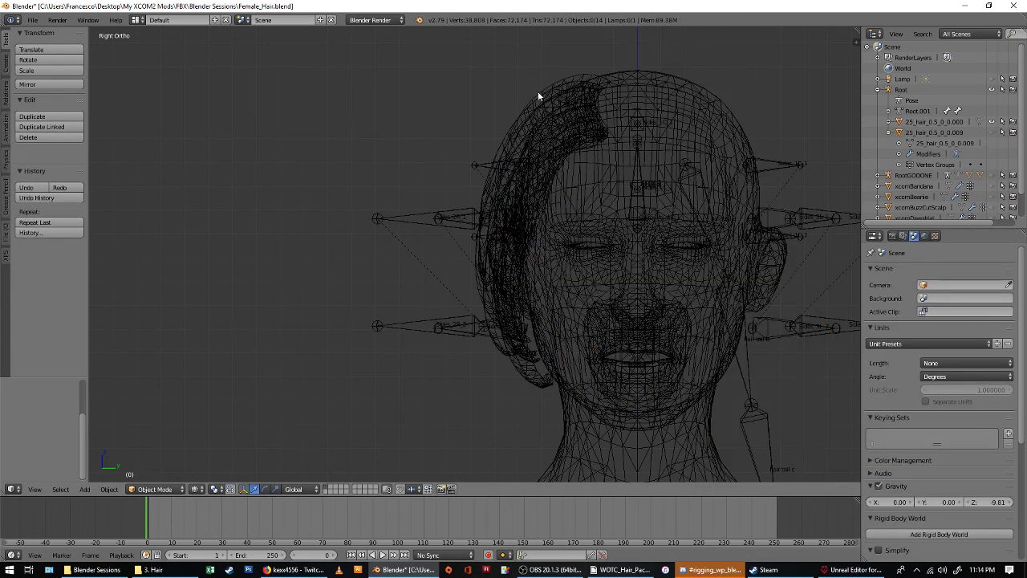
# Put the separated right-side strands into Weight Paint mode, seen from the side in wireframe display.
pyautogui.rightClick(524, 133)
pyautogui.press('KP_1')
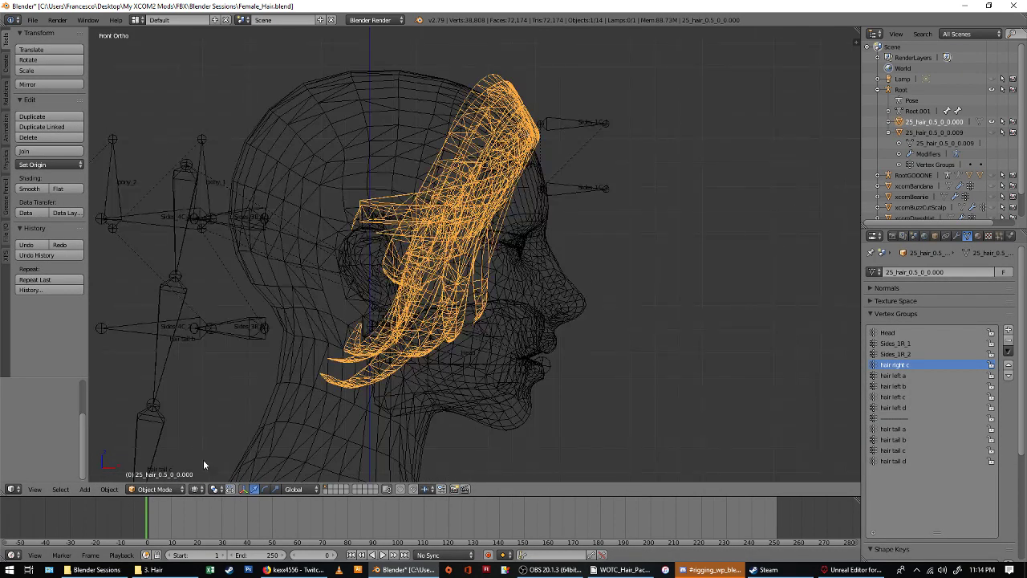
pyautogui.click(155, 489)
pyautogui.click(157, 426)
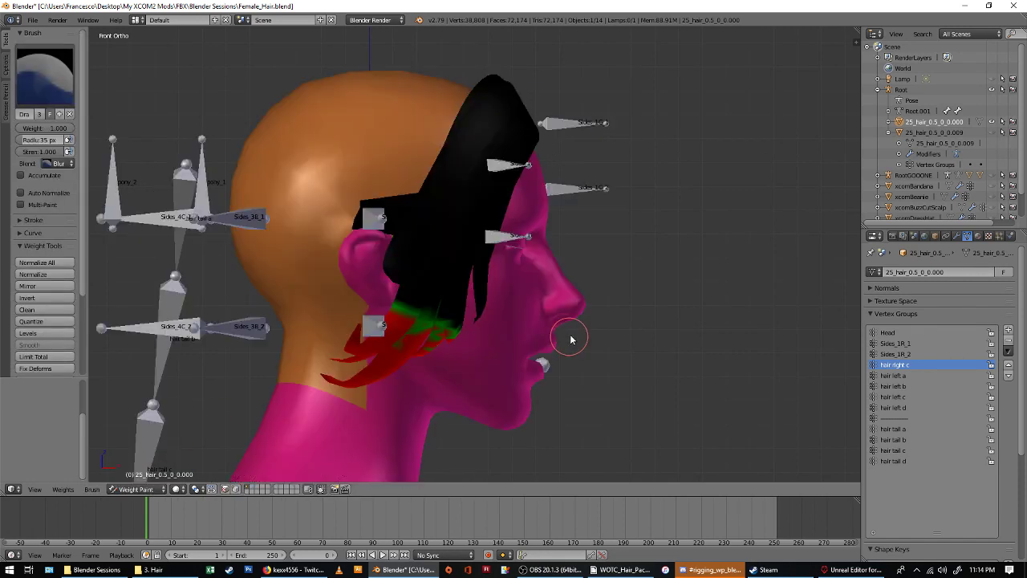
pyautogui.press('z')
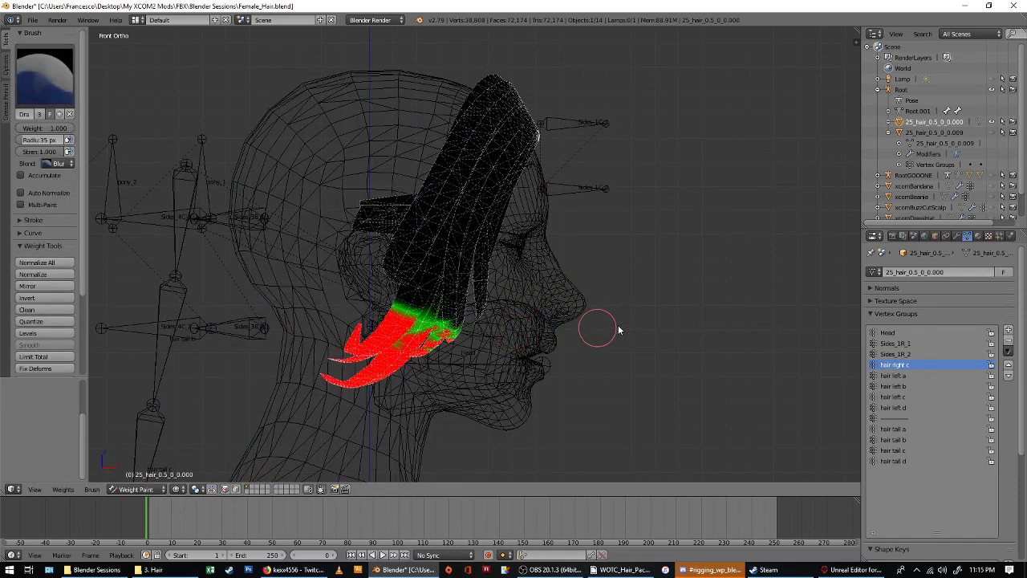
# Check the Sides_1R_1 and Sides_1R_2 weights on the separated strands and add two new vertex groups.
pyautogui.click(914, 345)
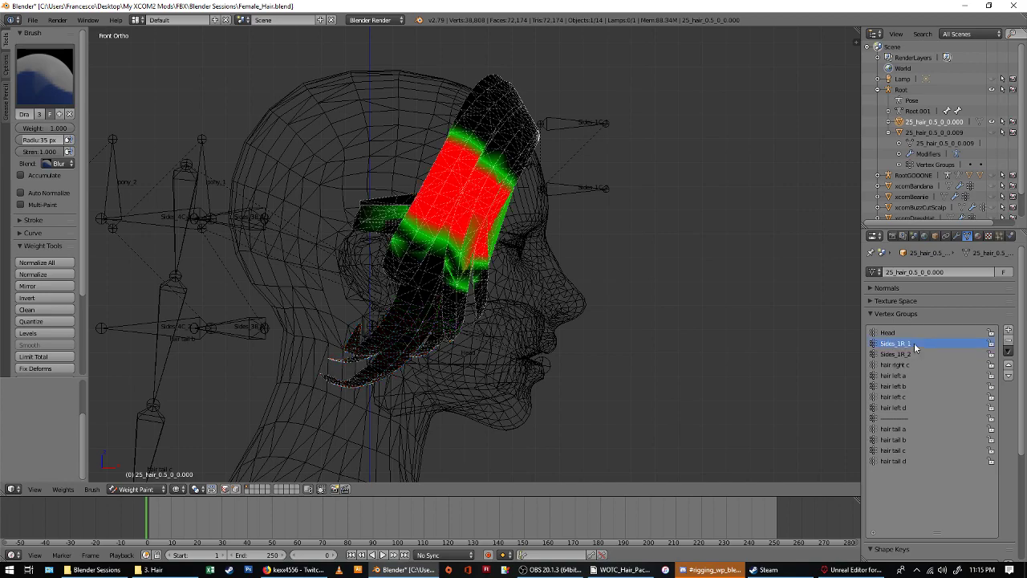
pyautogui.moveTo(502, 242); pyautogui.dragTo(381, 241, button='middle')
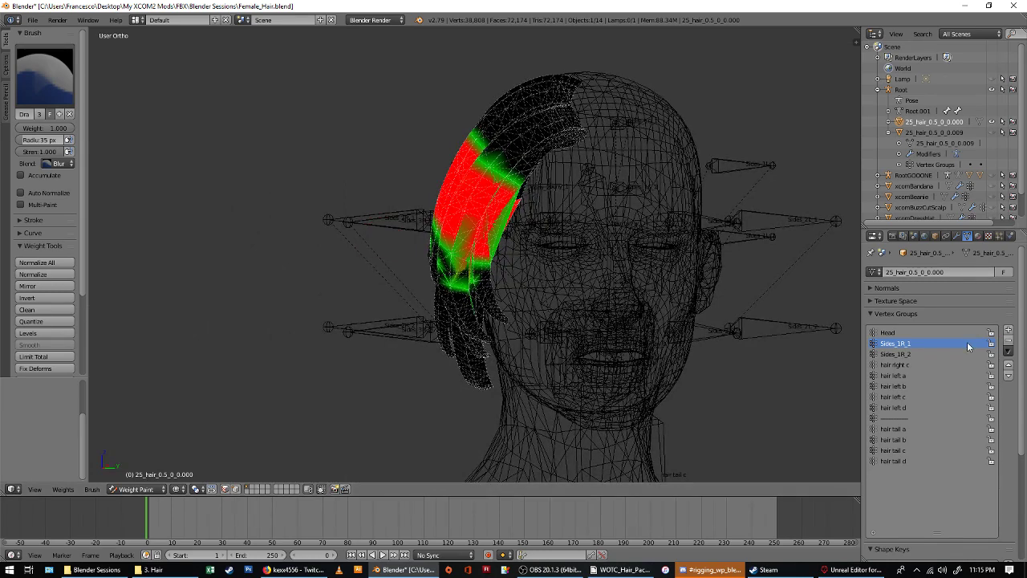
pyautogui.click(938, 354)
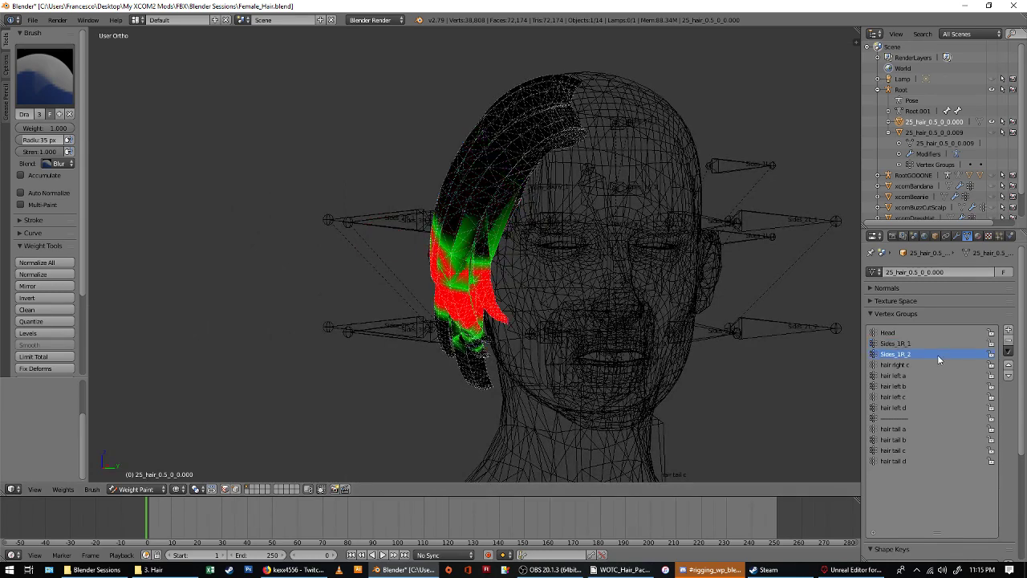
pyautogui.click(1009, 330)
pyautogui.click(1009, 330)
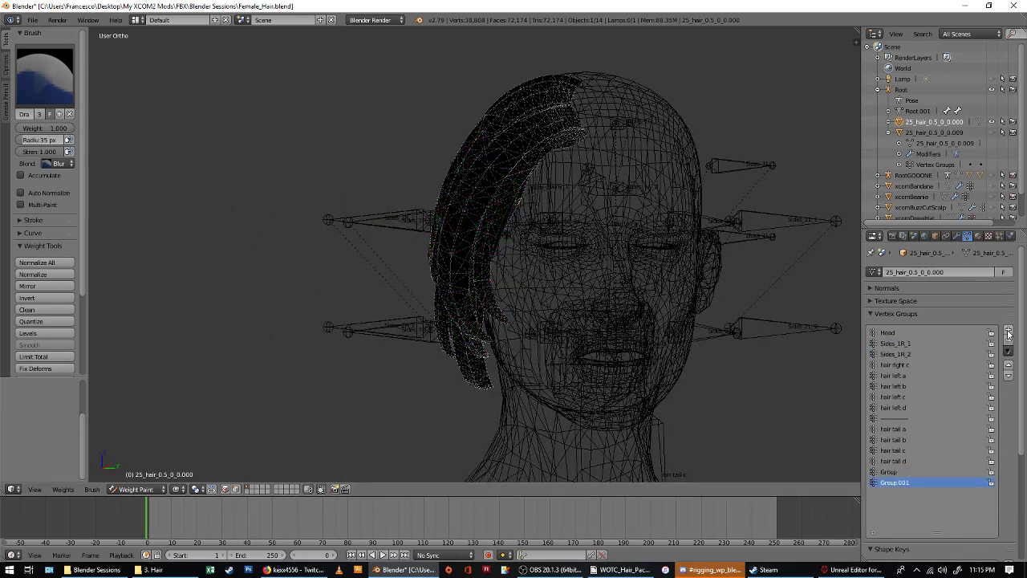
pyautogui.click(897, 343)
pyautogui.click(1009, 340)
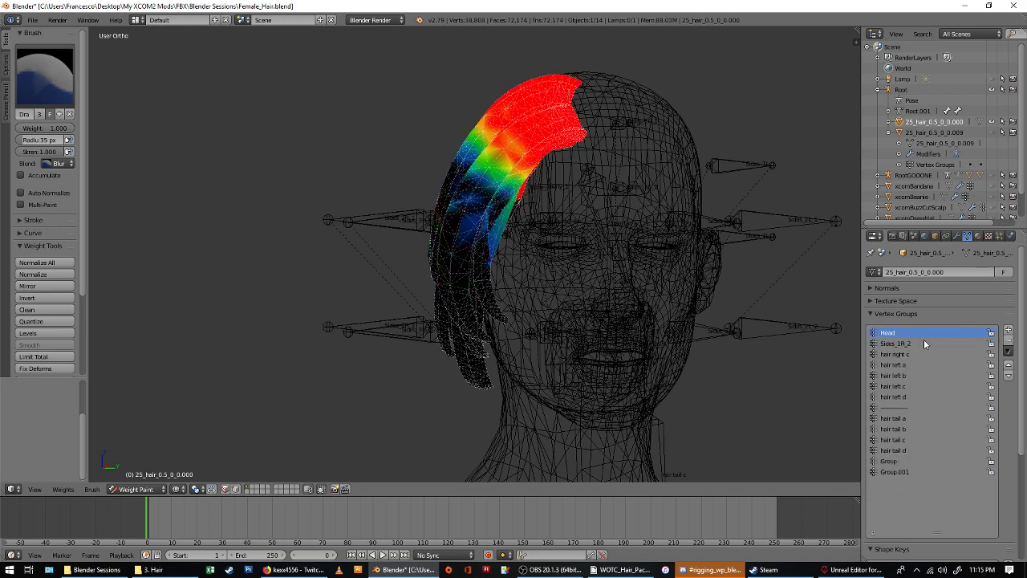
pyautogui.click(924, 340)
pyautogui.hotkey('ctrl', 'z')
pyautogui.hotkey('ctrl', 'z')
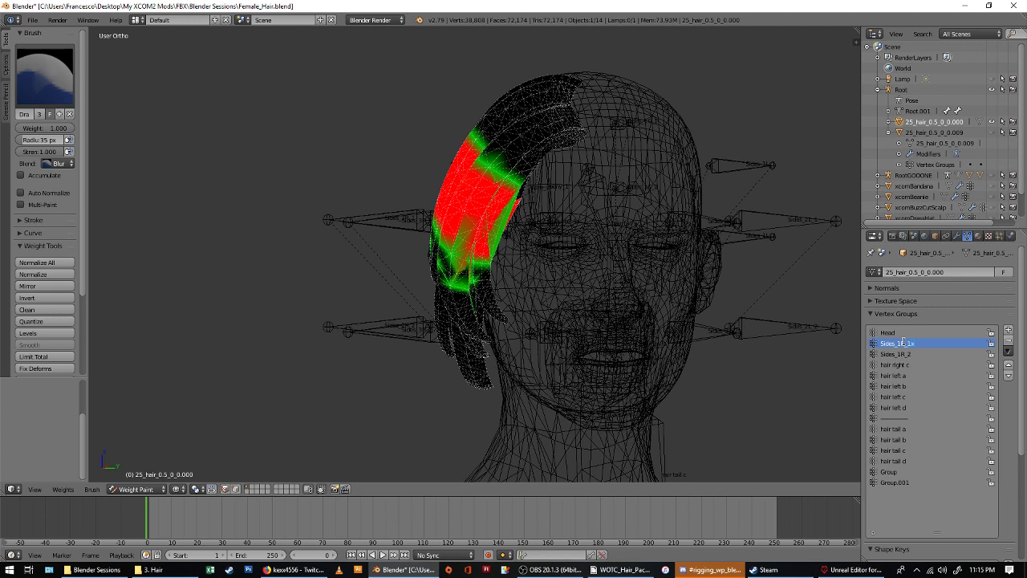
# Rename the old side groups as Sides_1R_1xxxx and Sides_1R_2zzzz, and name the two new groups Sides_1R_1 and Sides_1R_2.
pyautogui.click(905, 354)
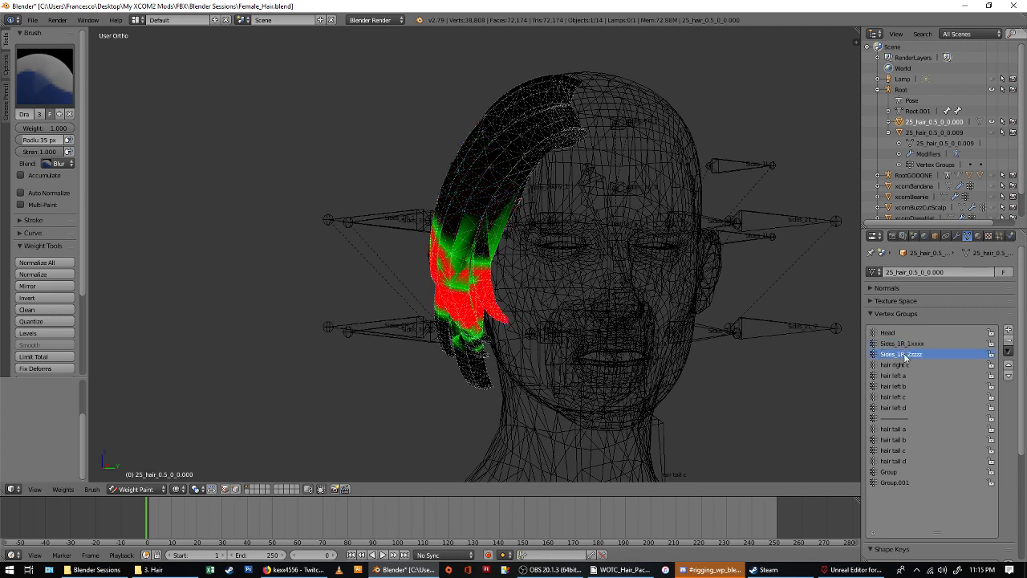
pyautogui.click(894, 473)
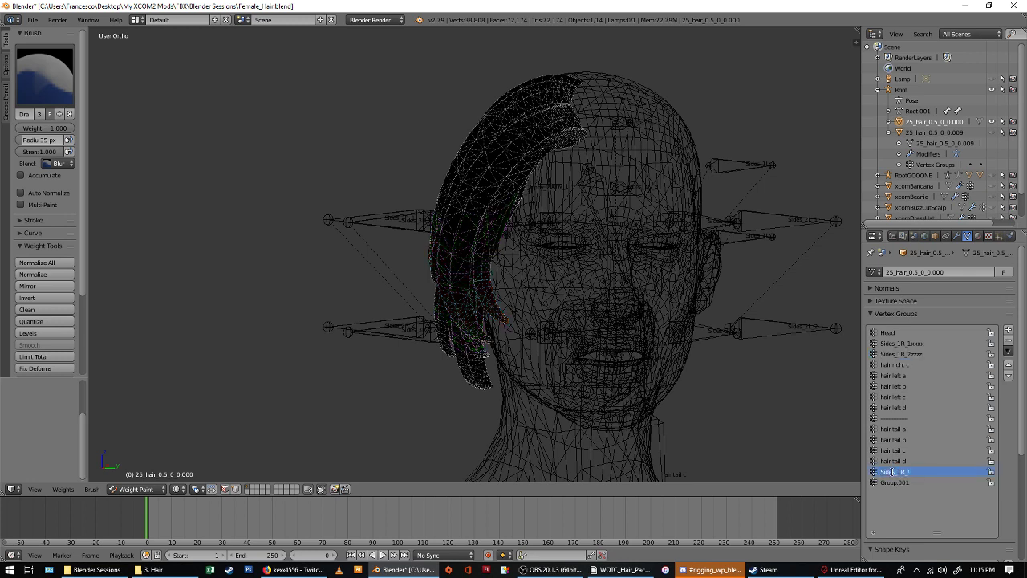
pyautogui.doubleClick(888, 482)
pyautogui.write('Sides_1R_2')
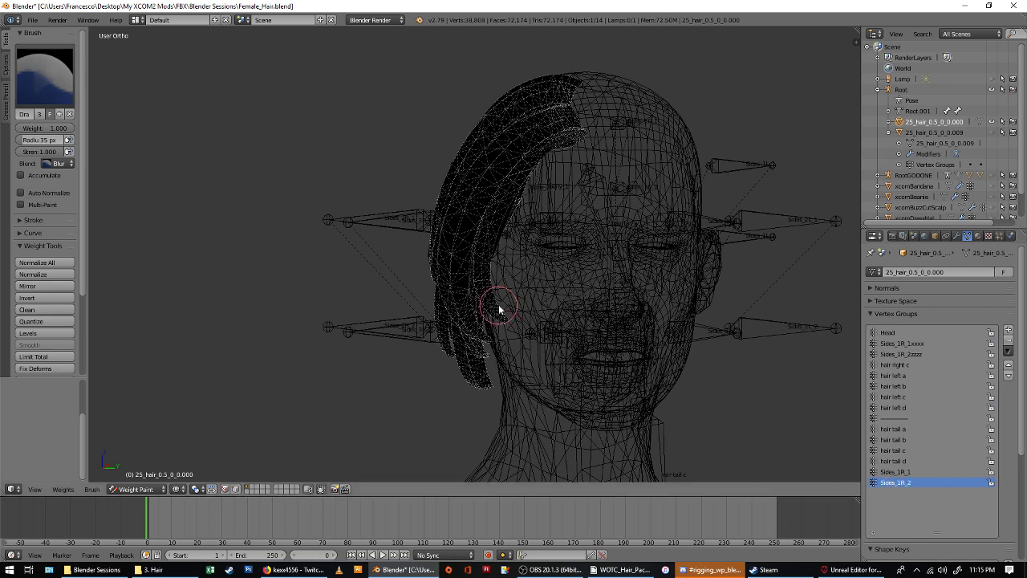
# Turn off limiting to visible geometry for weight painting and set the brush blending to Mix with weight 1.0.
pyautogui.press('KP_1')
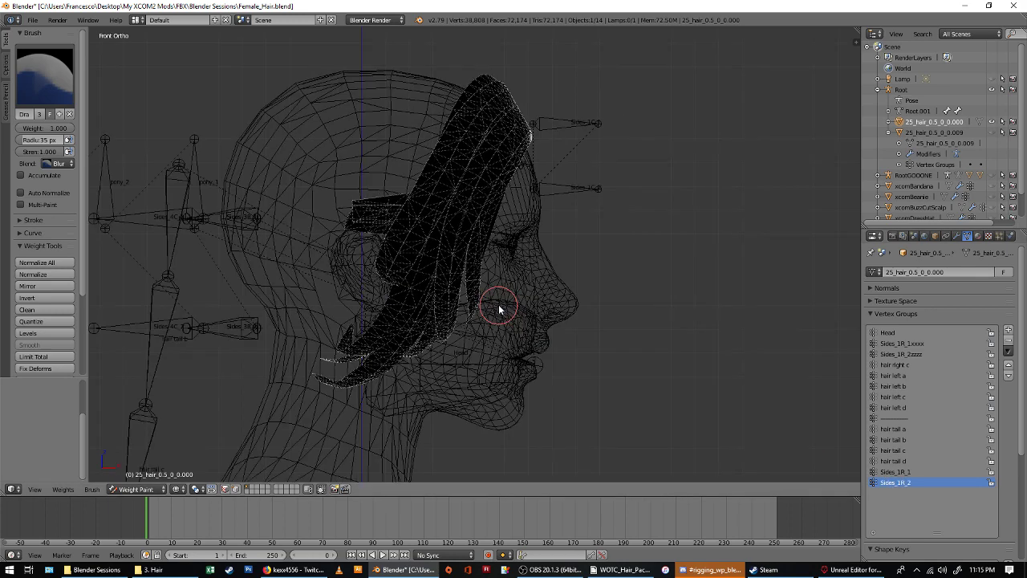
pyautogui.click(320, 490)
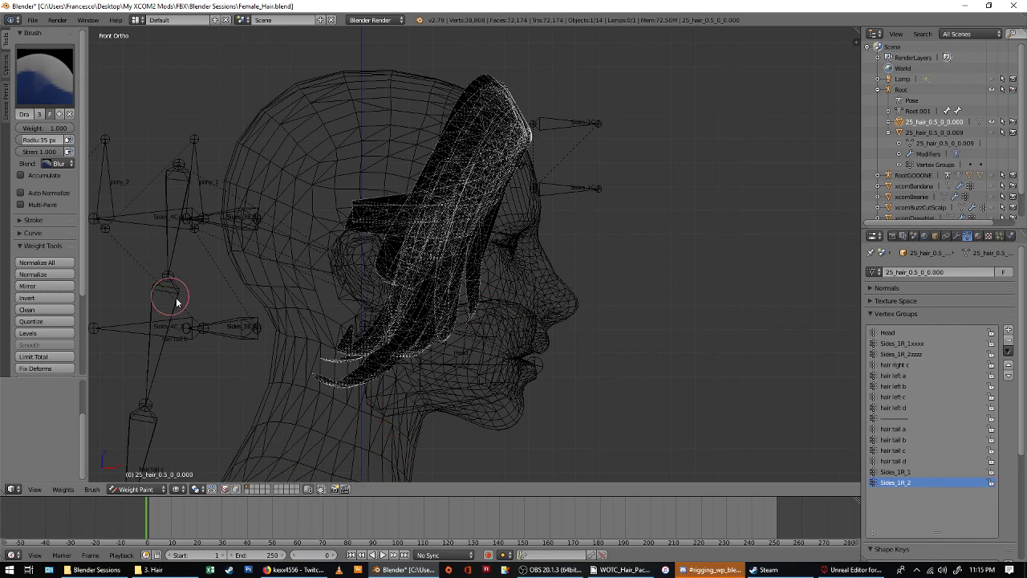
pyautogui.scroll(-2, 68, 156)
pyautogui.scroll(2, 67, 156)
pyautogui.click(64, 163)
pyautogui.click(64, 151)
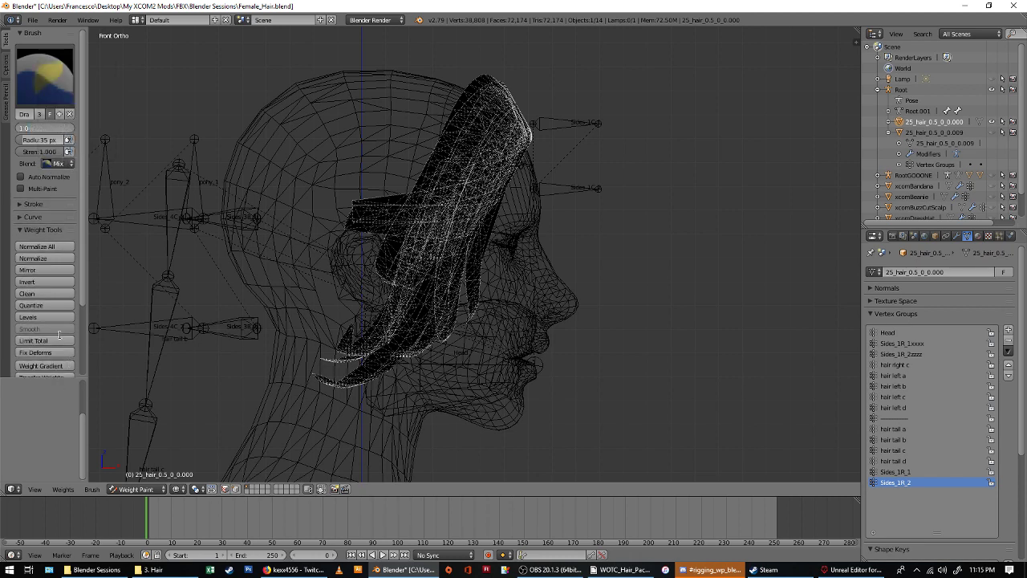
# Apply a weight gradient to Sides_1R_2, running from below the strand tips up to about the top of the ear.
pyautogui.scroll(-2, 47, 319)
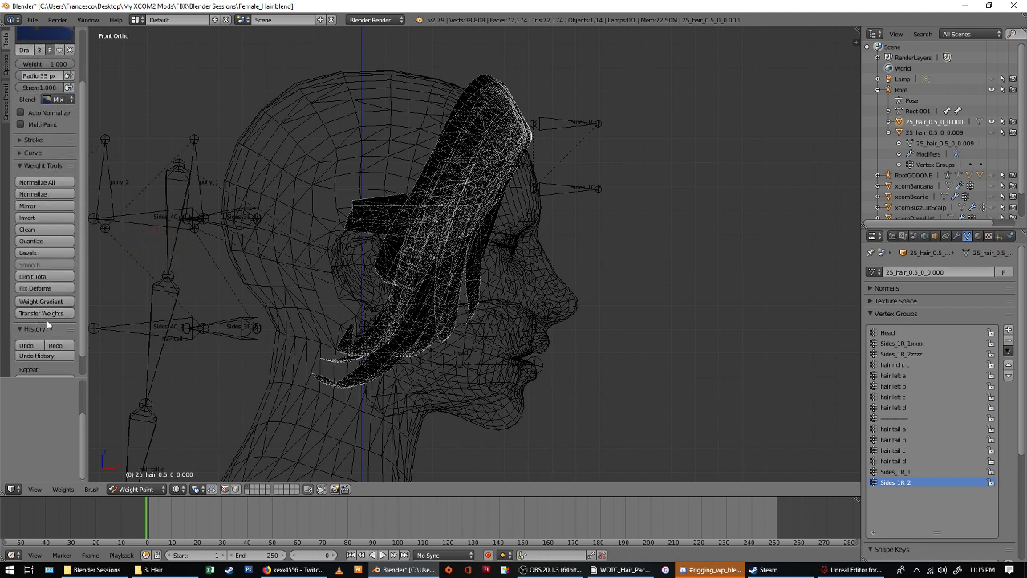
pyautogui.click(55, 301)
pyautogui.moveTo(365, 412); pyautogui.dragTo(423, 230)
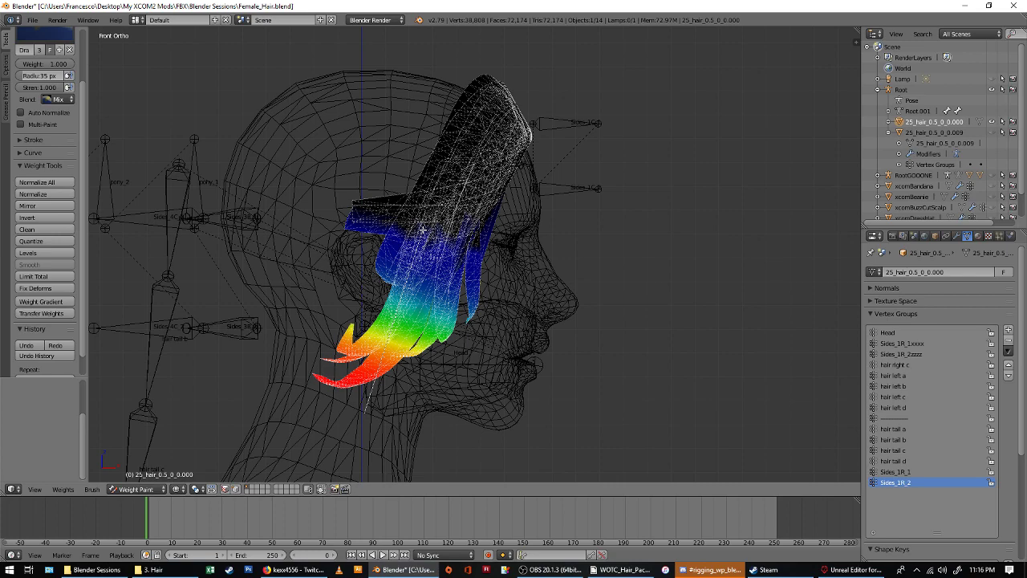
pyautogui.moveTo(423, 231); pyautogui.dragTo(424, 233)
pyautogui.press('KP_3')
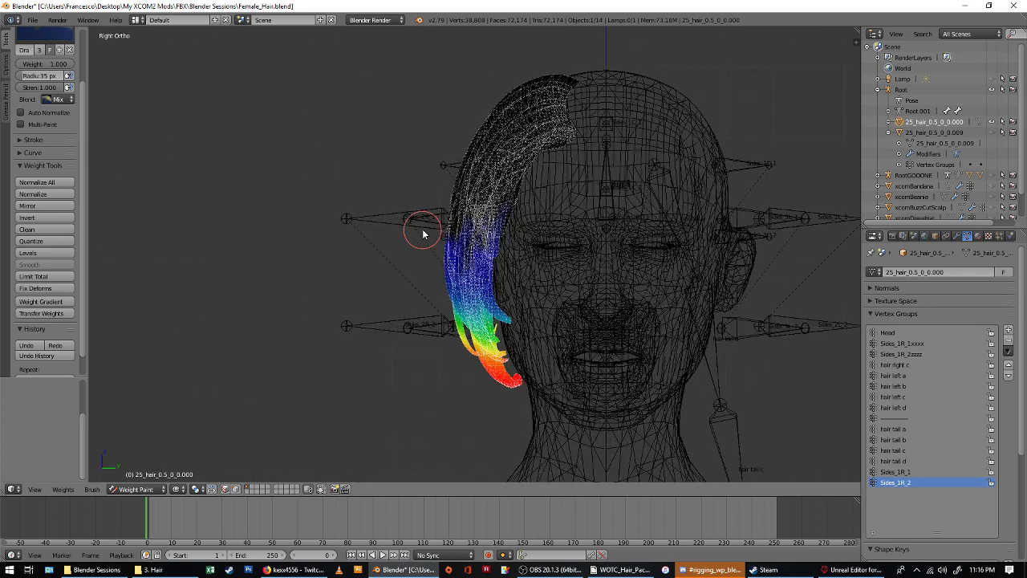
pyautogui.moveTo(459, 218); pyautogui.dragTo(538, 206, button='middle')
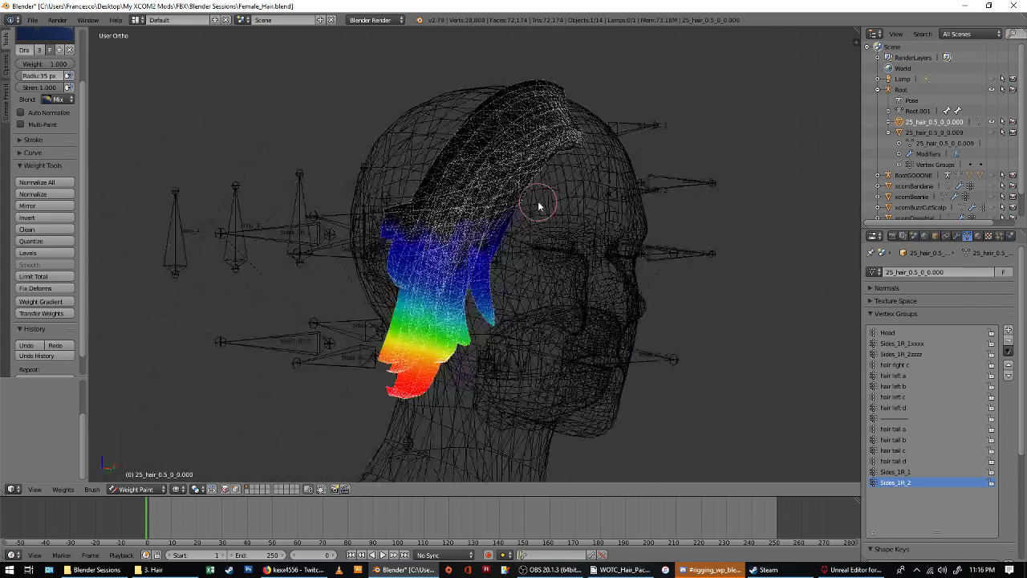
# Set the brush weight to 0.4 and apply a gradient to Sides_1R_1 from the forehead roots down past the strand tips.
pyautogui.click(906, 472)
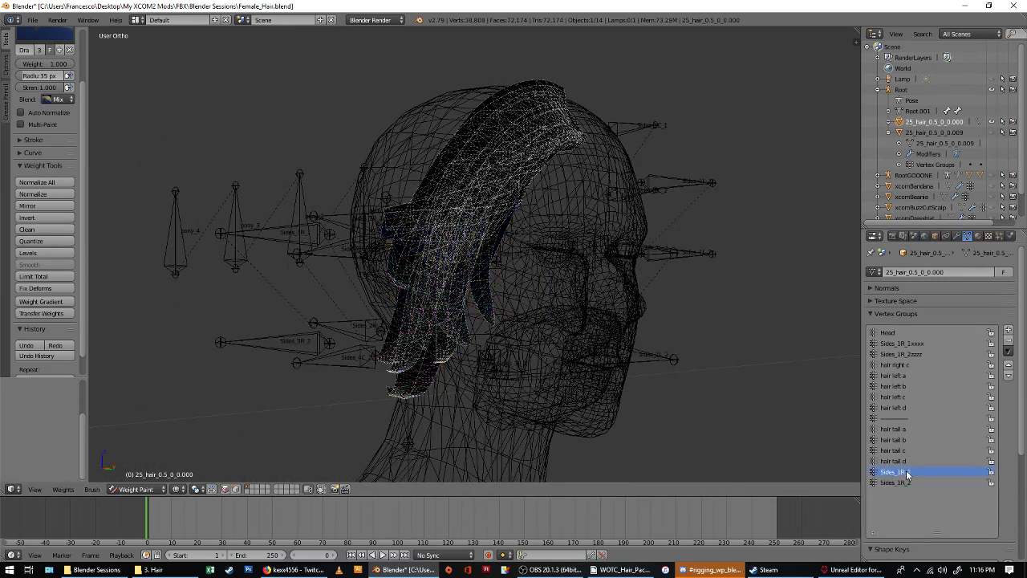
pyautogui.press('KP_1')
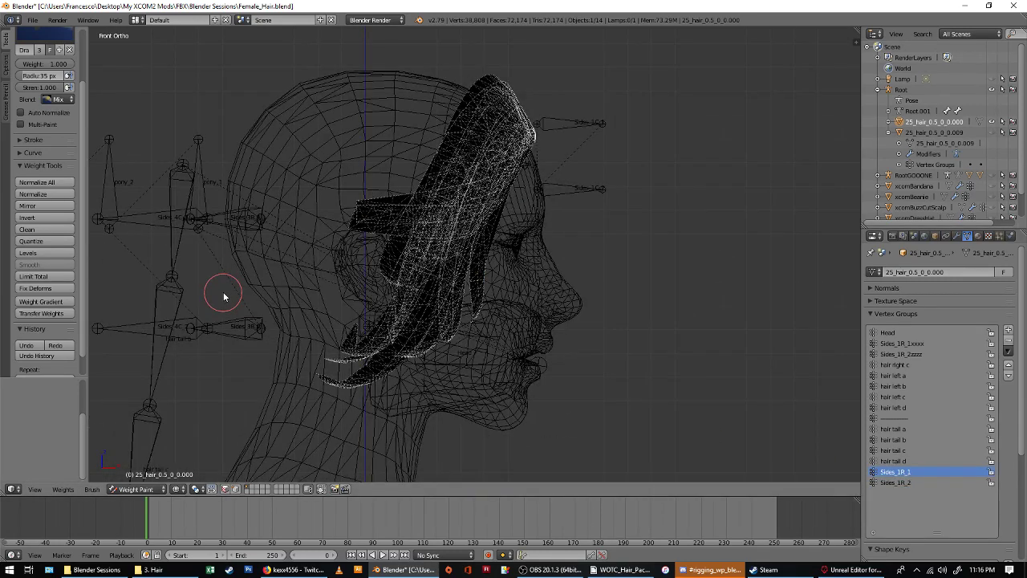
pyautogui.click(50, 64)
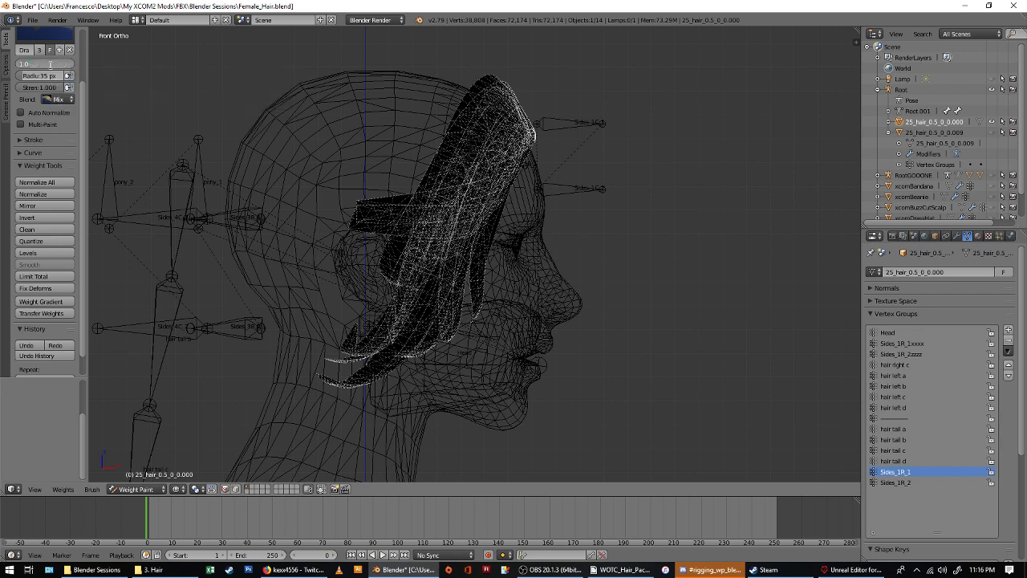
pyautogui.write('0.4')
pyautogui.press('Return')
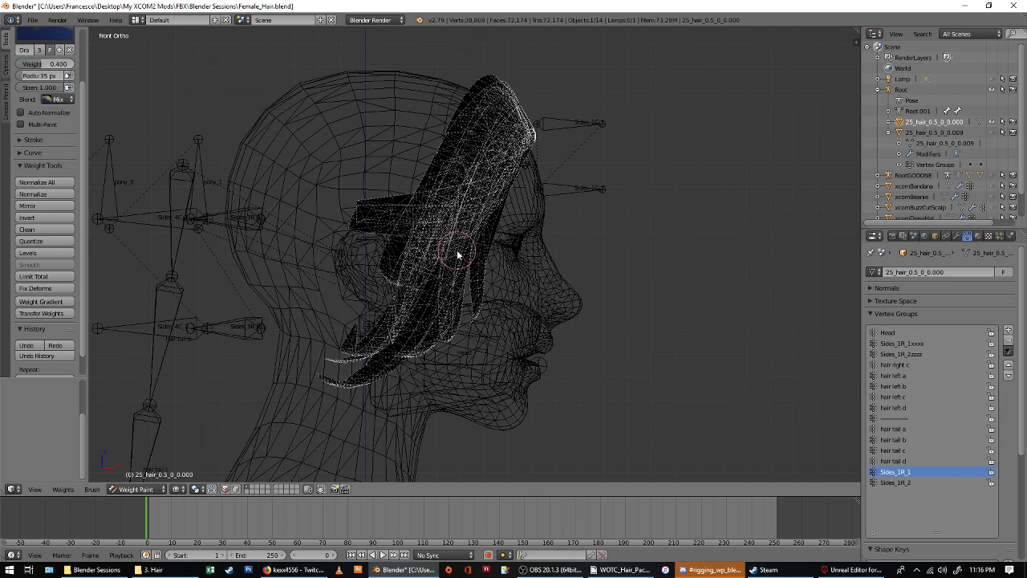
pyautogui.moveTo(460, 230); pyautogui.dragTo(512, 143)
pyautogui.hotkey('ctrl', 'z')
pyautogui.moveTo(474, 205)
pyautogui.mouseDown()
pyautogui.moveTo(458, 202)
pyautogui.moveTo(524, 104)
pyautogui.moveTo(505, 100)
pyautogui.moveTo(412, 303)
pyautogui.moveTo(389, 304)
pyautogui.moveTo(343, 401)
pyautogui.mouseUp()
pyautogui.hotkey('ctrl', 'z')
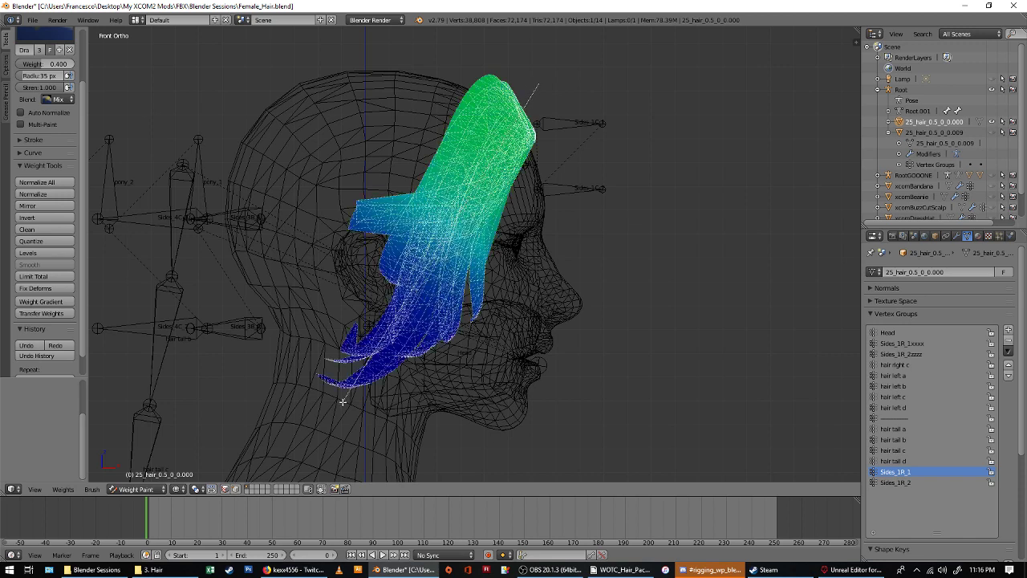
pyautogui.press('KP_3')
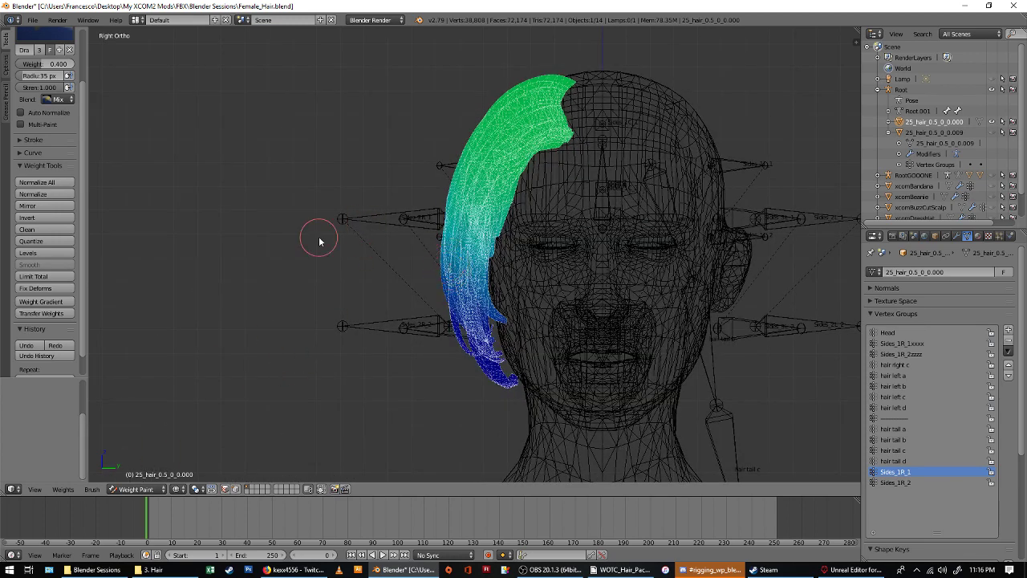
# Set the brush blending to Subtract and remove the Sides_1R_1 weight from the hair roots above the forehead.
pyautogui.scroll(3, 74, 137)
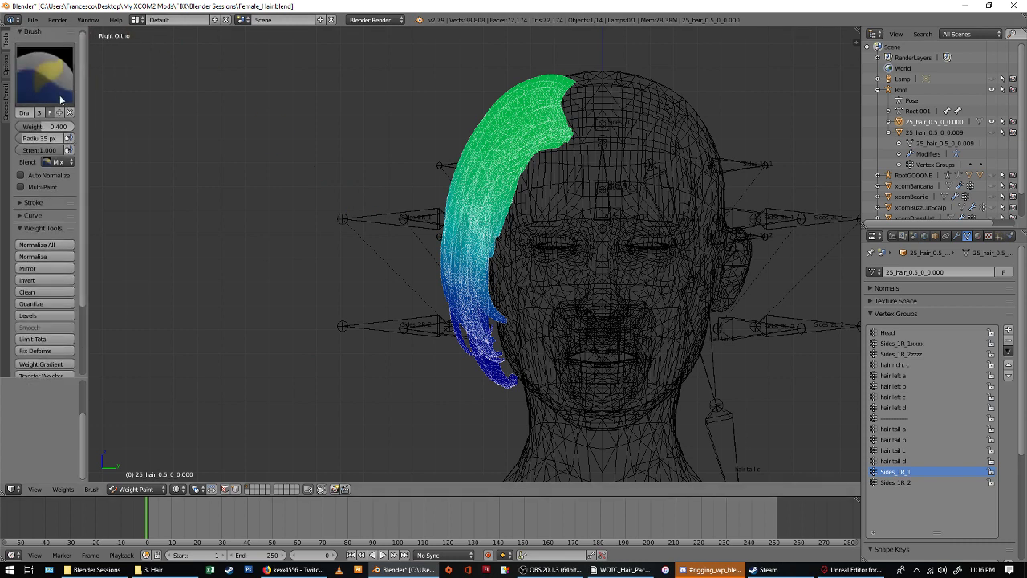
pyautogui.click(67, 162)
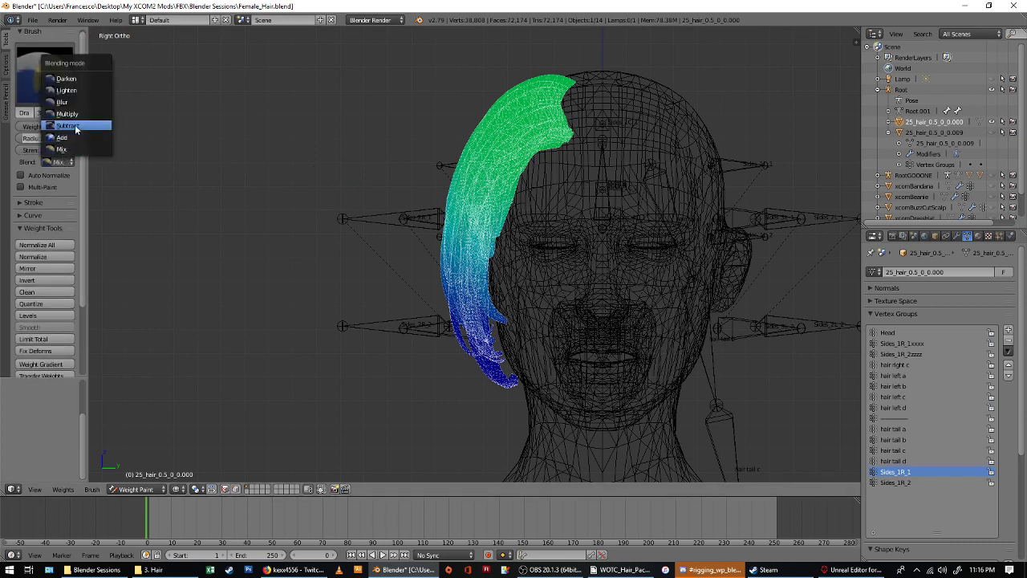
pyautogui.click(76, 127)
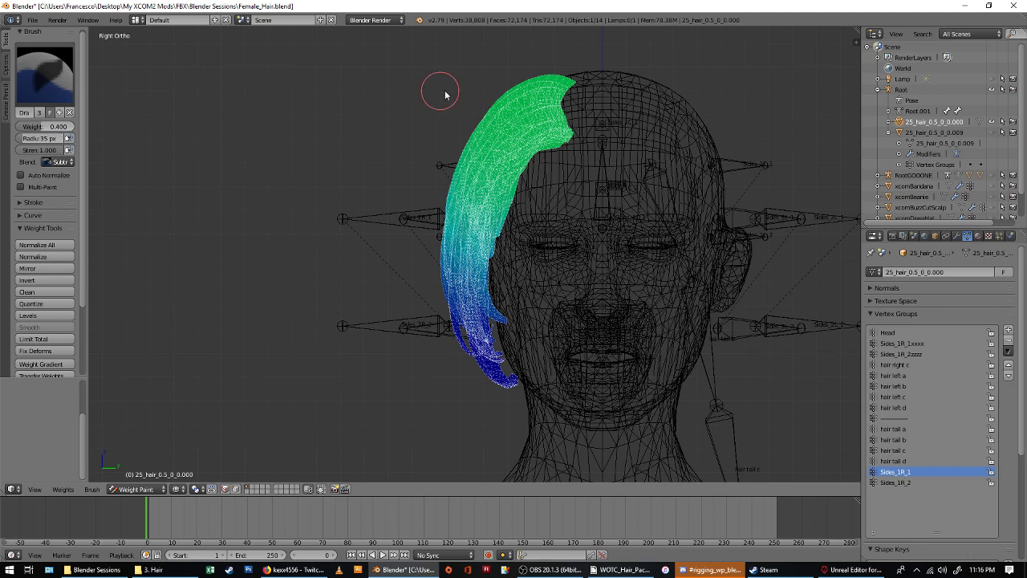
pyautogui.moveTo(557, 70); pyautogui.dragTo(566, 80)
pyautogui.moveTo(601, 198)
pyautogui.mouseDown()
pyautogui.moveTo(567, 50)
pyautogui.moveTo(567, 162)
pyautogui.moveTo(534, 57)
pyautogui.moveTo(574, 153)
pyautogui.moveTo(511, 82)
pyautogui.moveTo(565, 159)
pyautogui.moveTo(509, 107)
pyautogui.moveTo(518, 110)
pyautogui.moveTo(552, 158)
pyautogui.moveTo(475, 91)
pyautogui.mouseUp()
# Set the brush blending to Blur with weight 1.0 and soften the Sides_1R_1 weight edge near the hair roots.
pyautogui.click(59, 161)
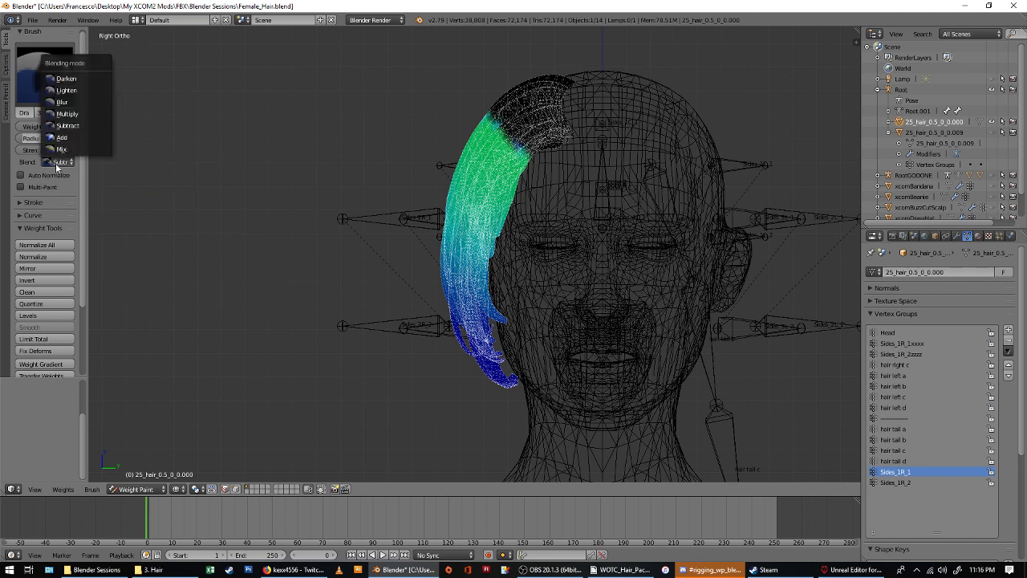
pyautogui.click(47, 110)
pyautogui.moveTo(46, 126); pyautogui.dragTo(77, 126)
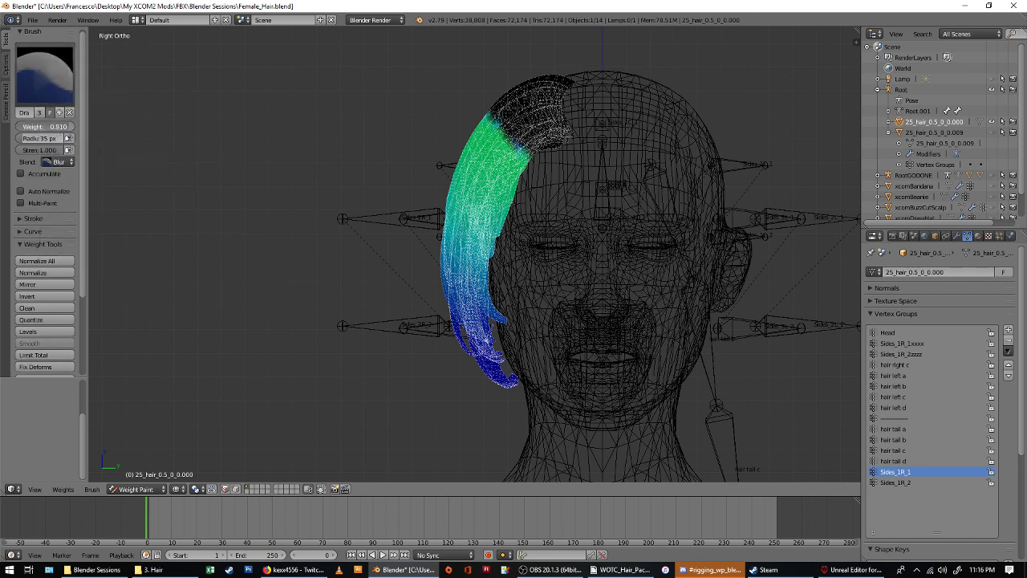
pyautogui.moveTo(550, 213)
pyautogui.mouseDown()
pyautogui.moveTo(475, 107)
pyautogui.moveTo(562, 170)
pyautogui.moveTo(502, 98)
pyautogui.mouseUp()
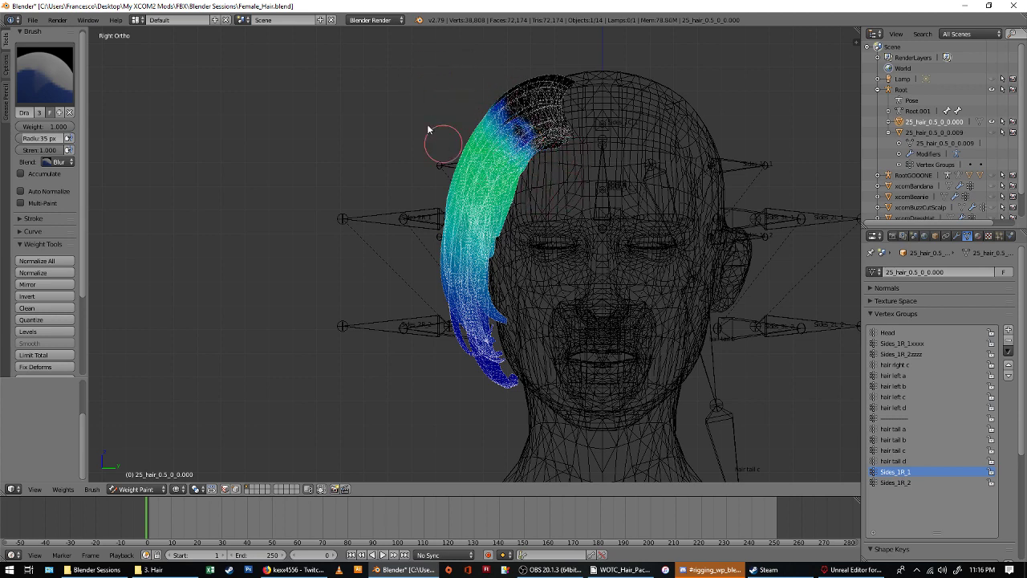
pyautogui.moveTo(467, 130)
pyautogui.mouseDown()
pyautogui.moveTo(554, 151)
pyautogui.moveTo(559, 140)
pyautogui.mouseUp()
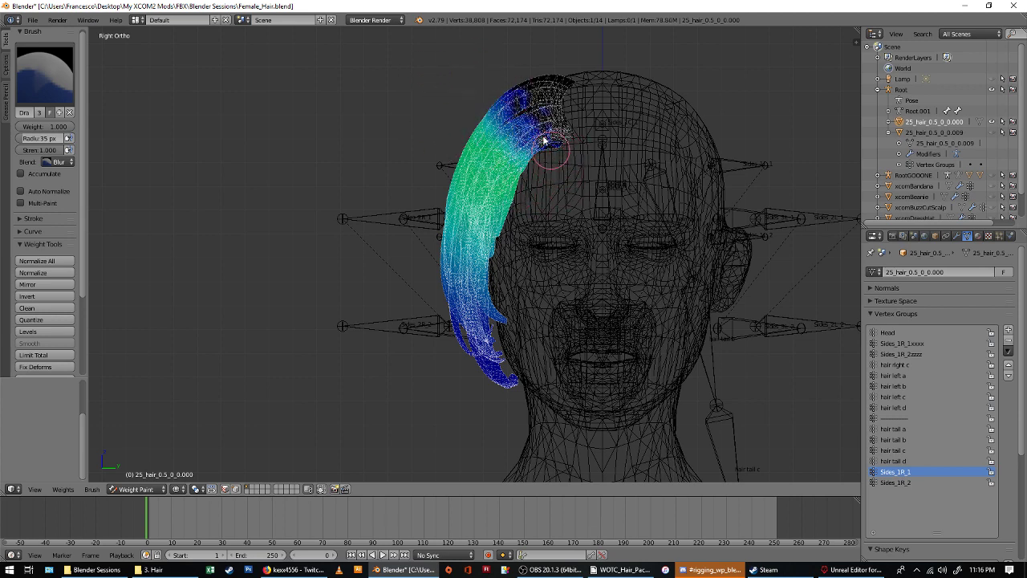
# Inspect the separated strands from the side and compare the Sides_1R_1 and Sides_1R_2 weight distributions.
pyautogui.moveTo(507, 188)
pyautogui.mouseDown(button='middle')
pyautogui.moveTo(523, 165)
pyautogui.moveTo(332, 206)
pyautogui.mouseUp(button='middle')
pyautogui.click(145, 494)
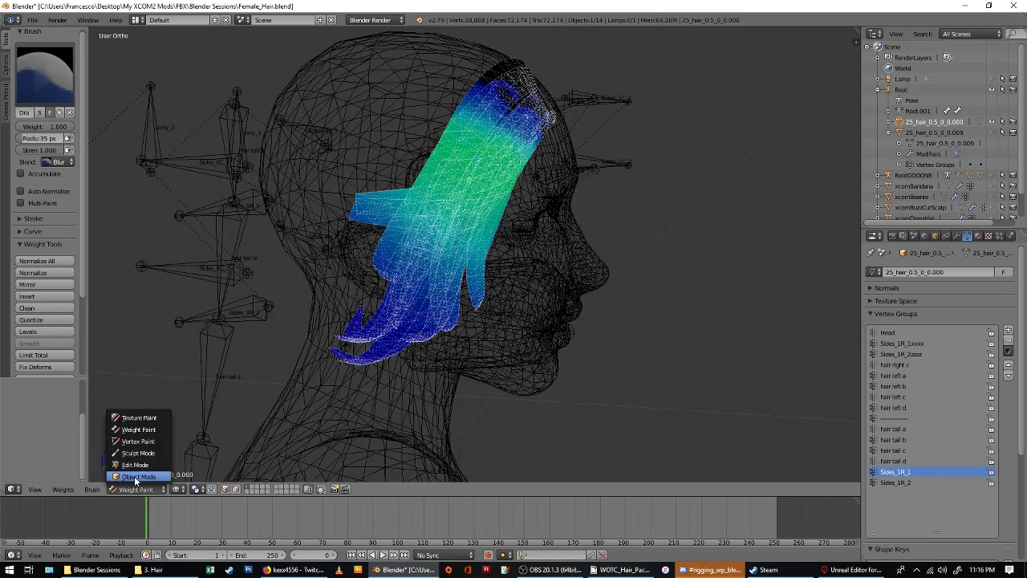
pyautogui.click(132, 479)
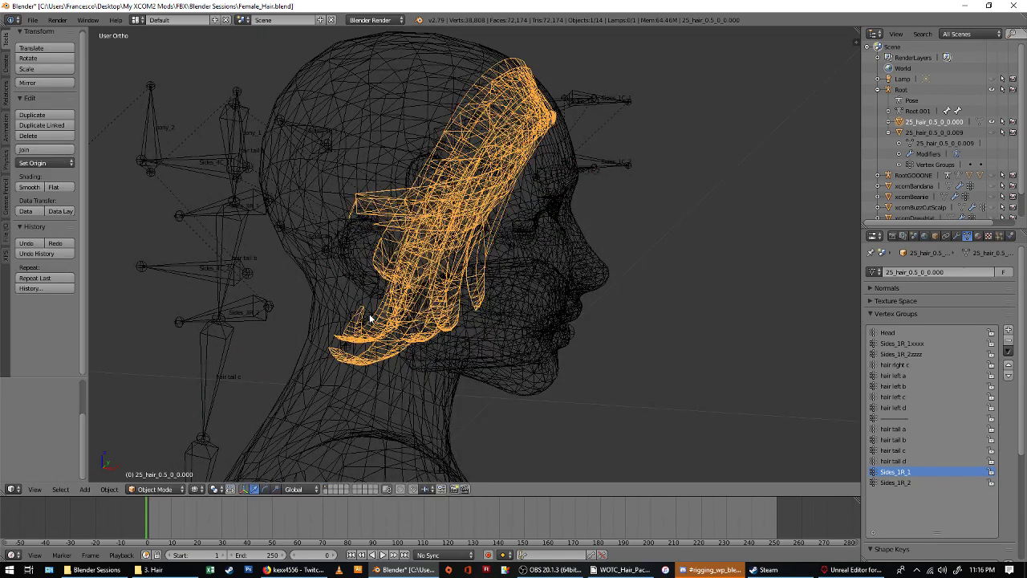
pyautogui.click(154, 488)
pyautogui.click(158, 429)
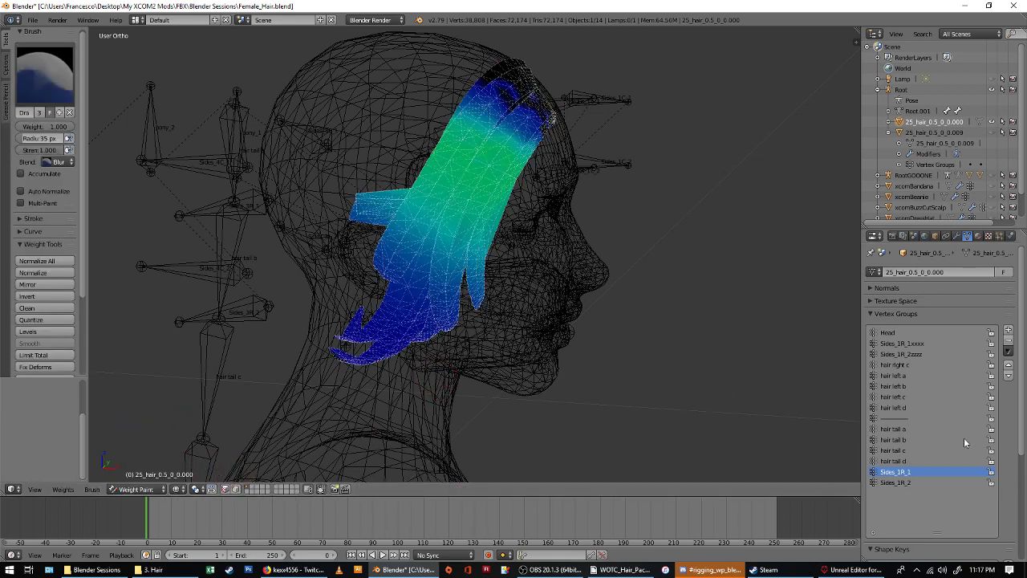
pyautogui.click(902, 482)
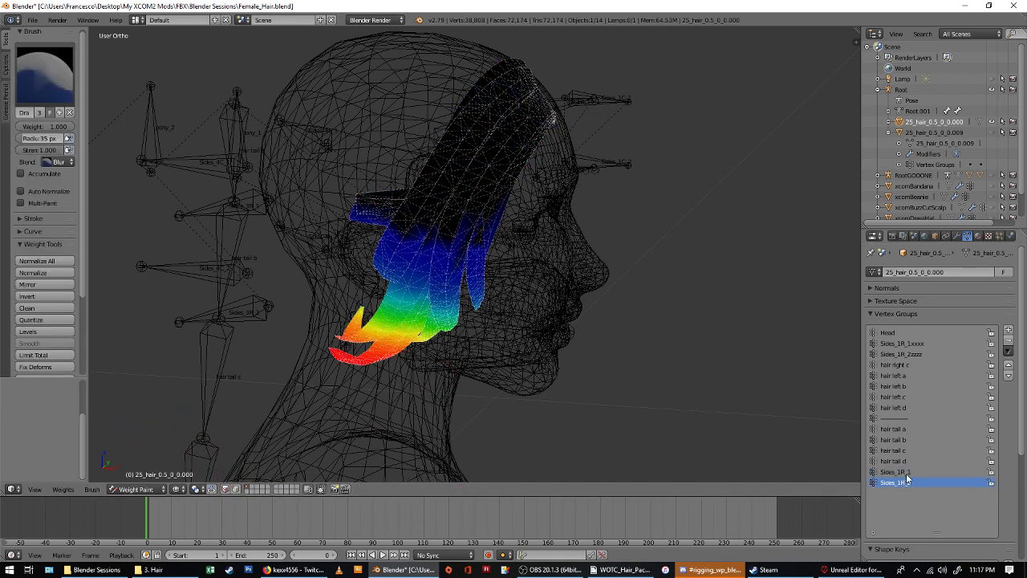
pyautogui.click(898, 472)
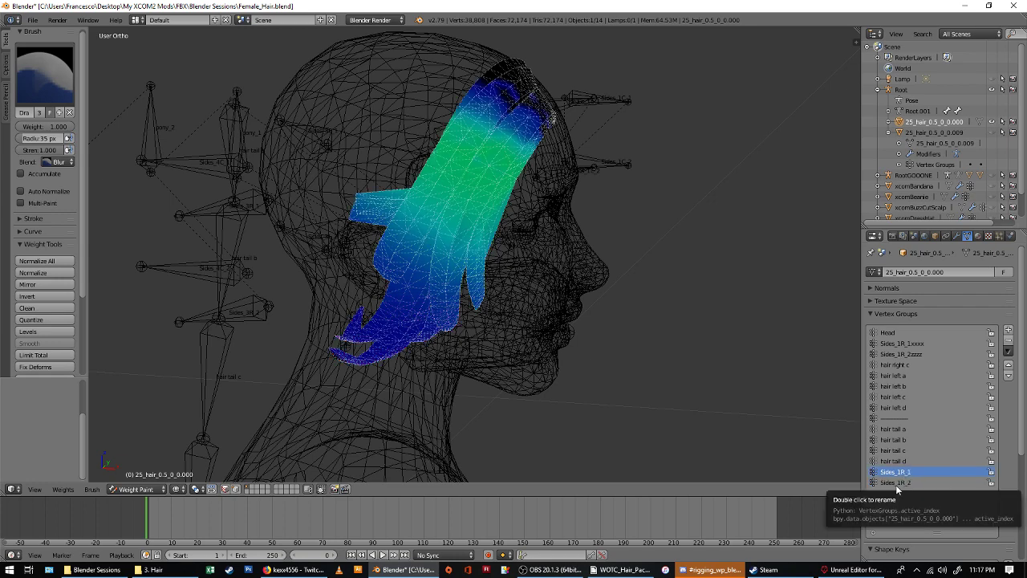
pyautogui.click(898, 484)
# Set the brush blending to Mix and apply a non-occluded weight 1.0 gradient to Sides_1R_2 from below the strand tips up to the forehead.
pyautogui.press('KP_1')
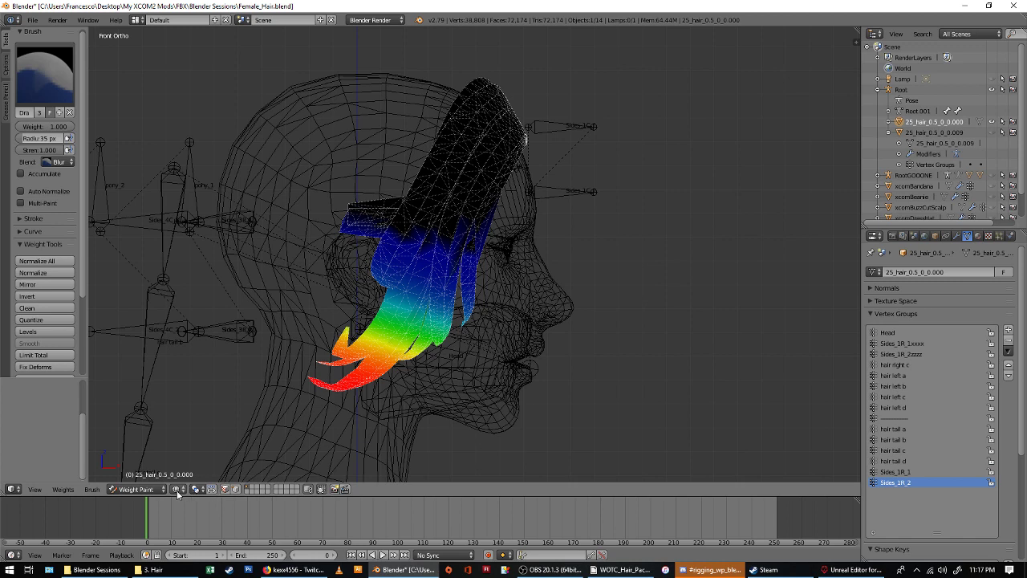
pyautogui.click(321, 490)
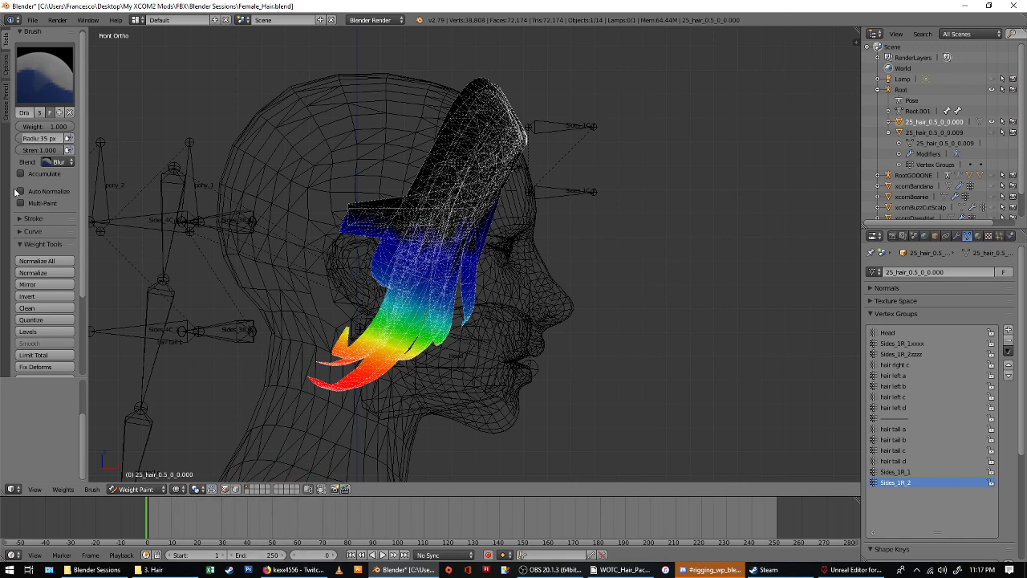
pyautogui.click(59, 164)
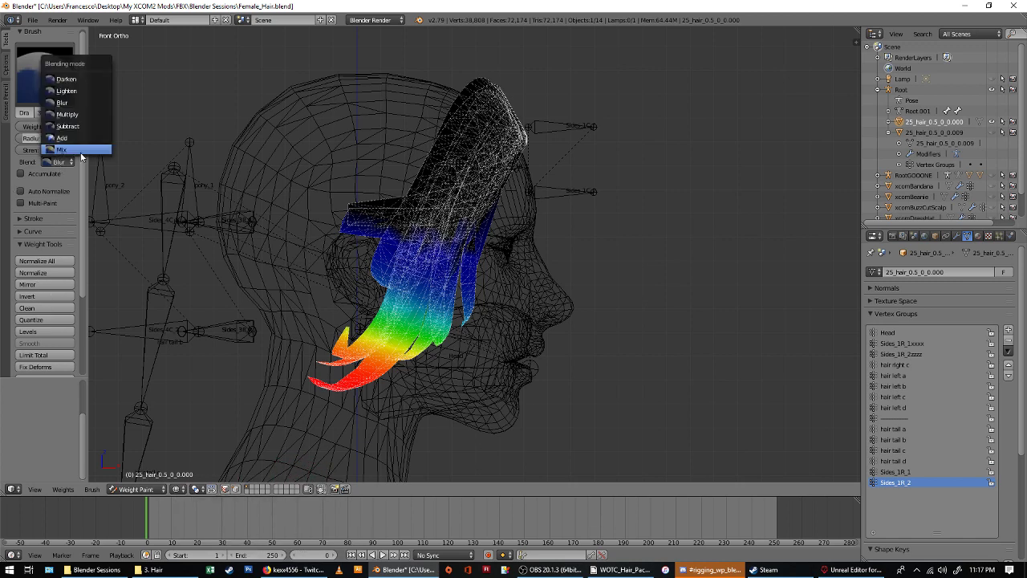
pyautogui.click(100, 149)
pyautogui.click(920, 472)
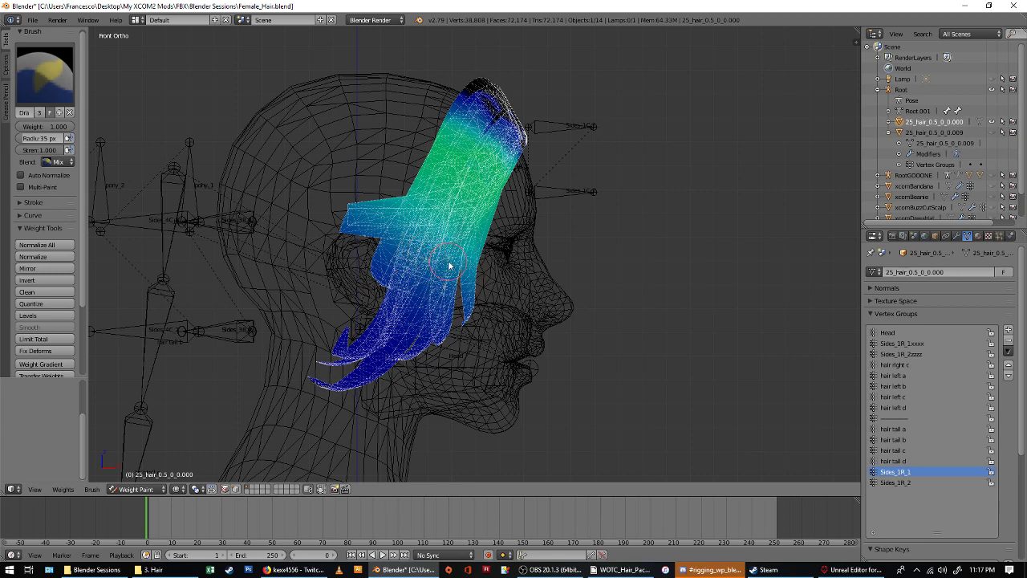
pyautogui.click(894, 483)
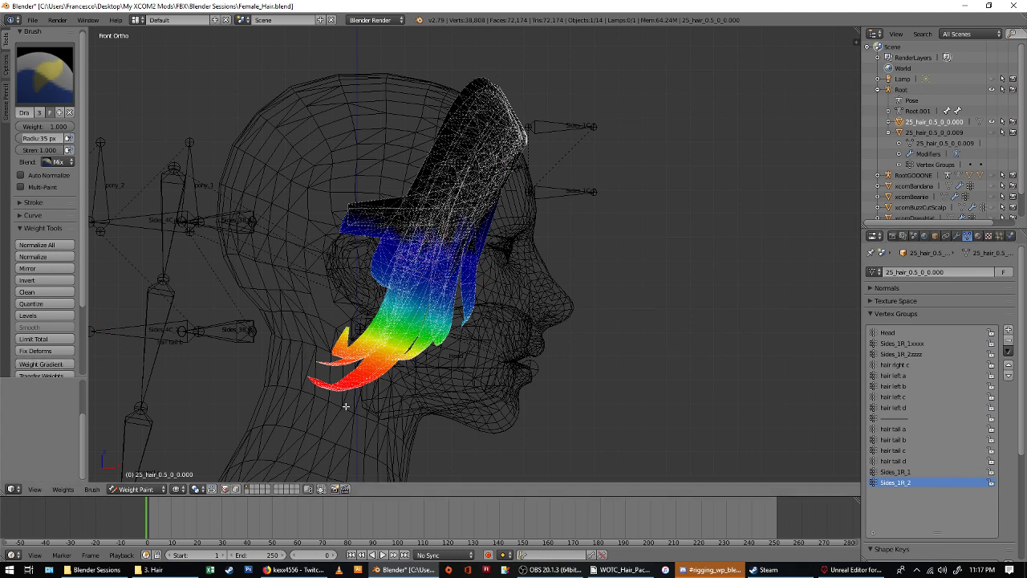
pyautogui.moveTo(346, 406); pyautogui.dragTo(514, 139)
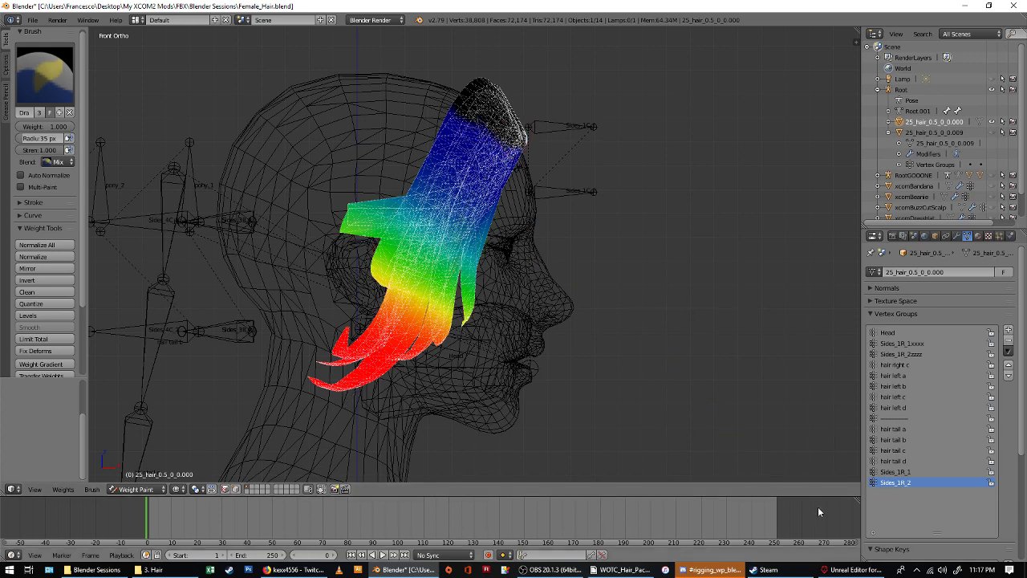
pyautogui.click(901, 472)
pyautogui.click(907, 484)
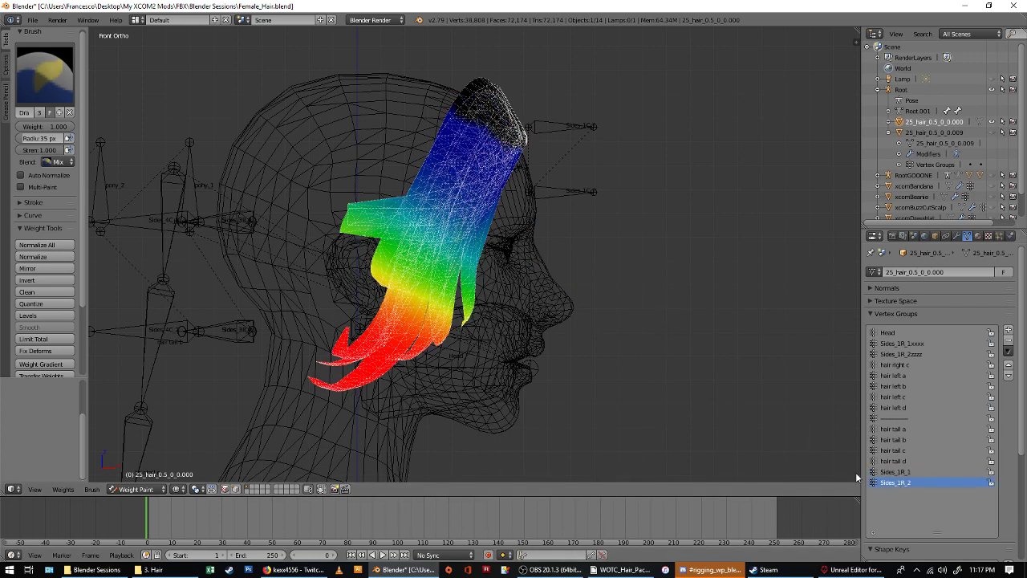
# Return the separated strands to Object Mode and switch the viewport to solid shading.
pyautogui.press('KP_3')
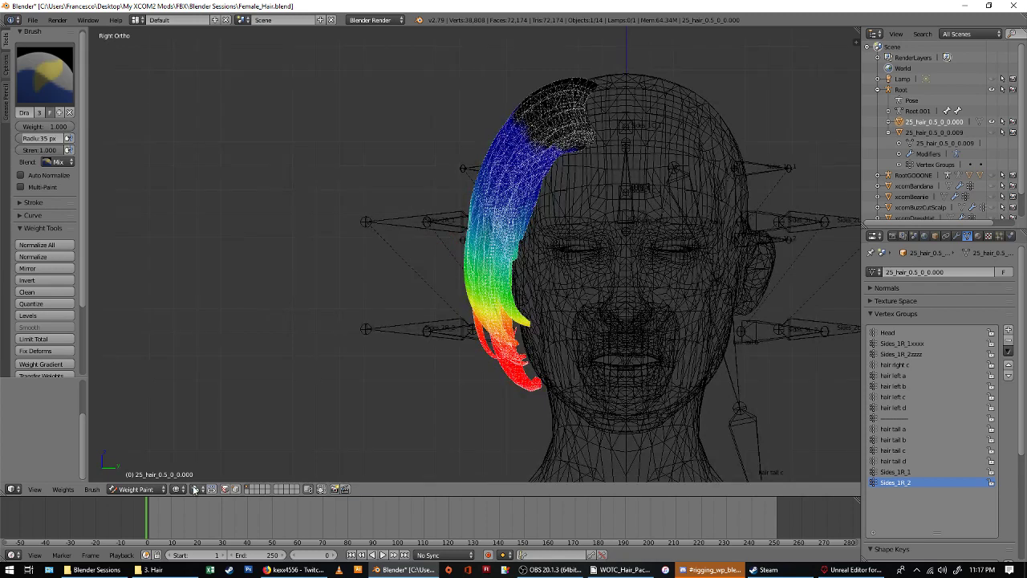
pyautogui.click(137, 488)
pyautogui.click(140, 475)
pyautogui.press('z')
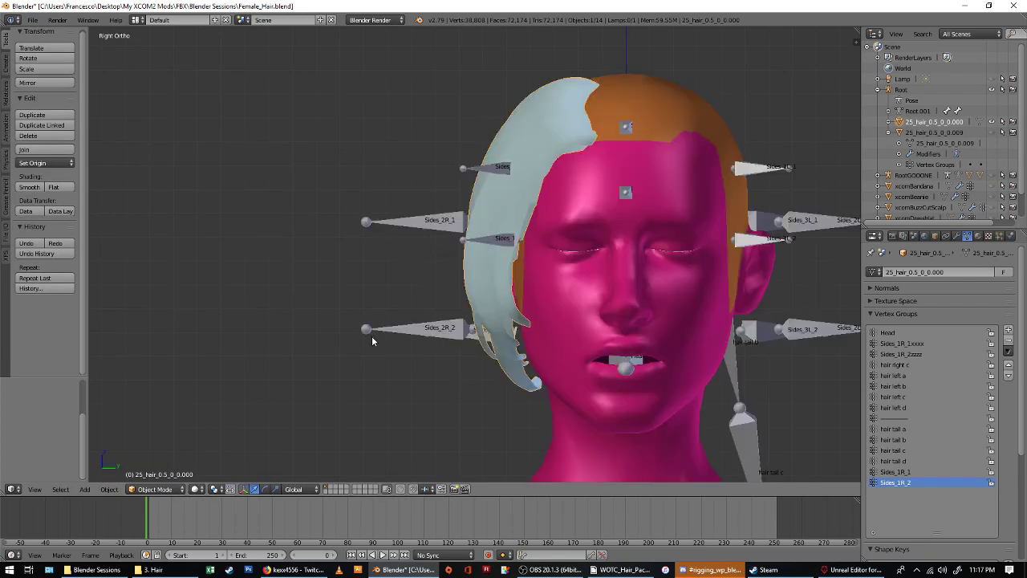
pyautogui.keyDown('shift'); pyautogui.moveTo(631, 183); pyautogui.dragTo(534, 201, button='middle'); pyautogui.keyUp('shift')
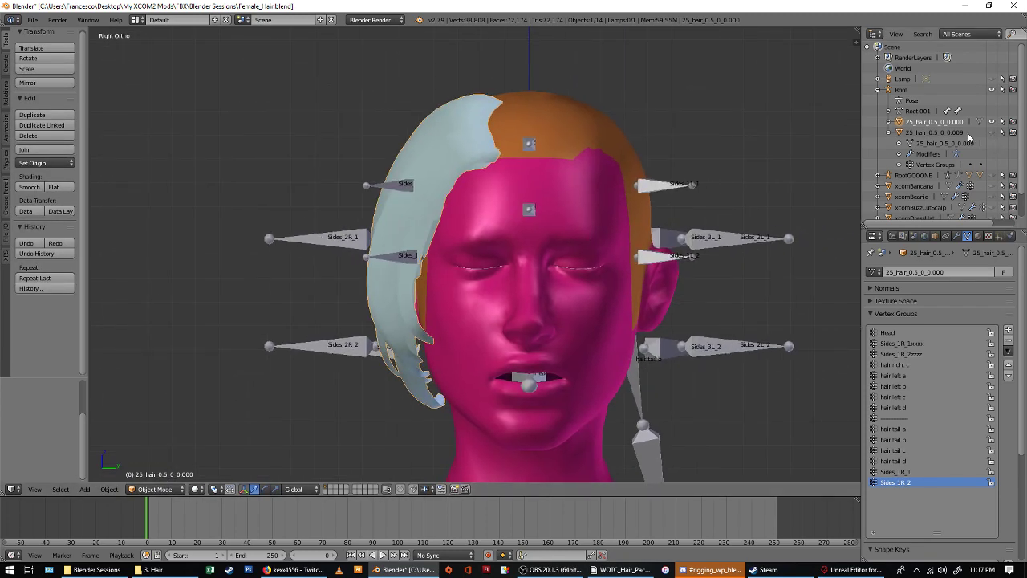
# Unhide the main hair mesh 25_hair_0.5_0_0.009 and join it into the separated strands object 25_hair_0.5_0_0.000.
pyautogui.click(993, 132)
pyautogui.click(954, 133)
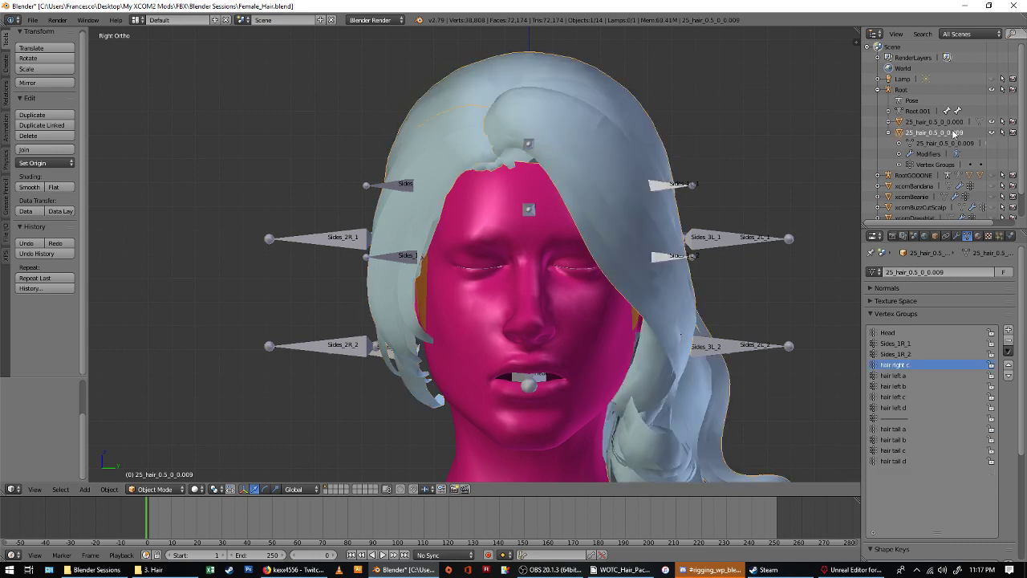
pyautogui.keyDown('ctrl'); pyautogui.click(935, 122); pyautogui.keyUp('ctrl')
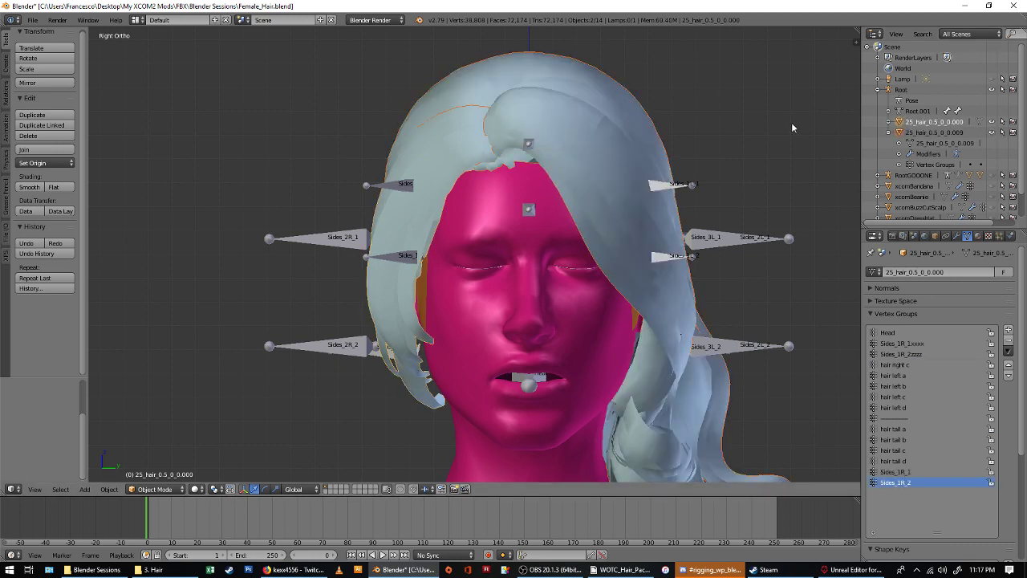
pyautogui.hotkey('ctrl', 'j')
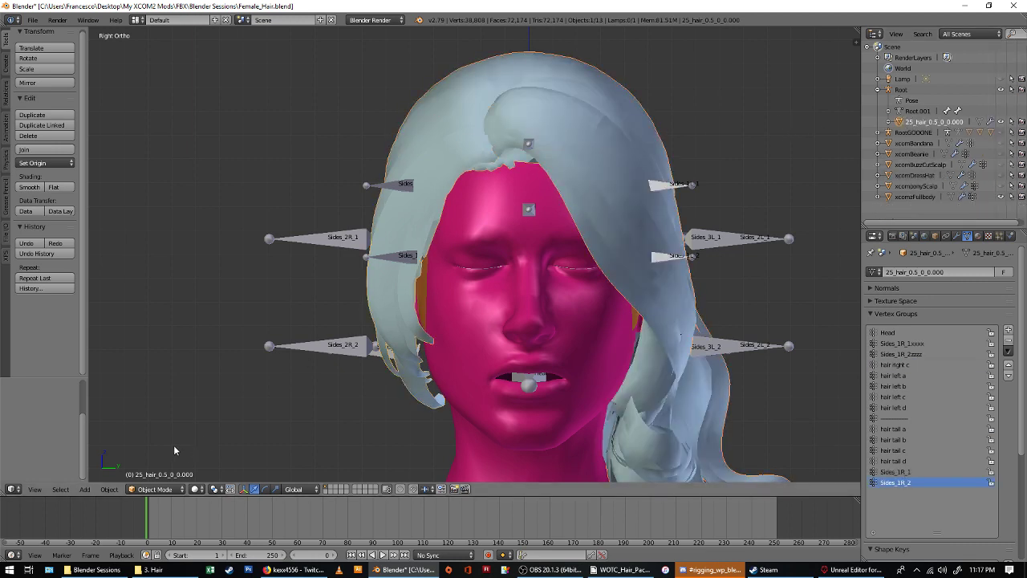
# Switch the joined hair mesh to Weight Paint mode and show the Head group's weights around the front hairline.
pyautogui.click(155, 489)
pyautogui.click(158, 431)
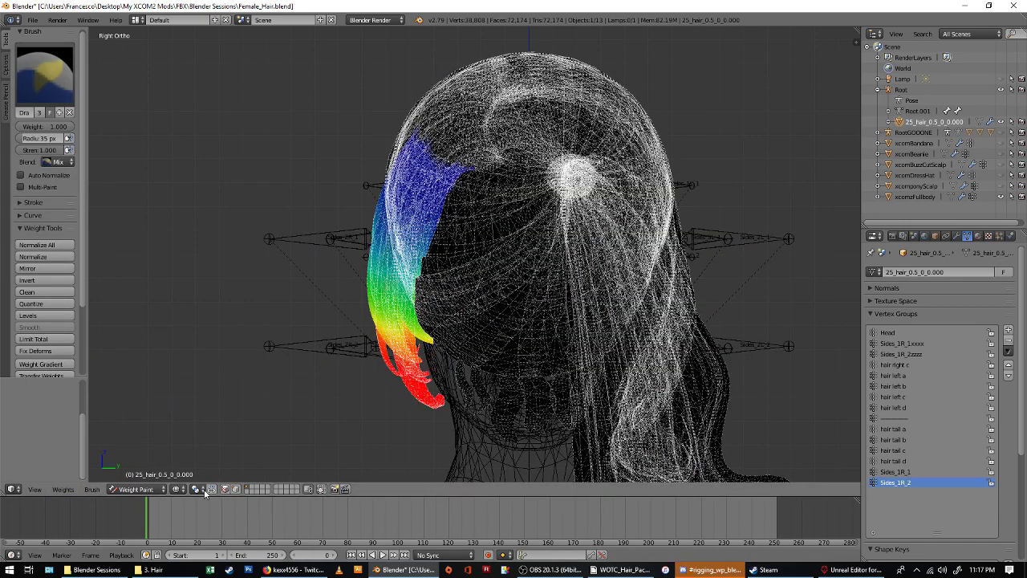
pyautogui.scroll(-1, 319, 470)
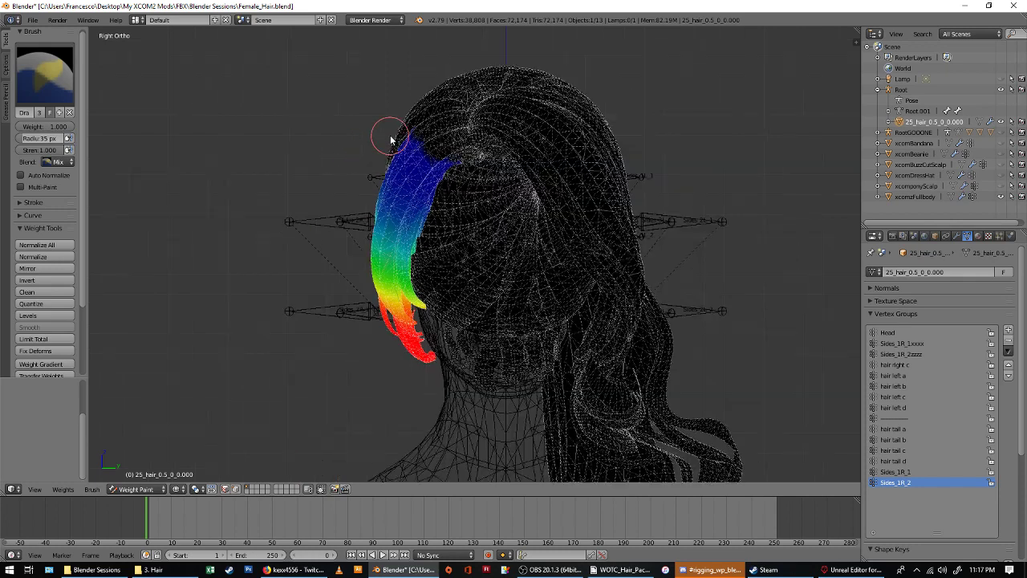
pyautogui.scroll(-1, 390, 141)
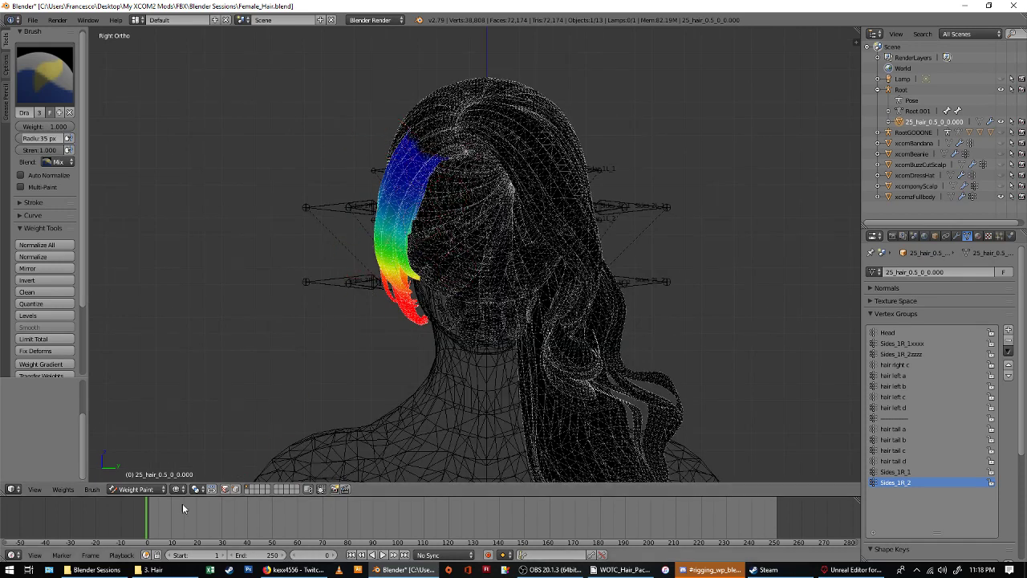
pyautogui.click(890, 334)
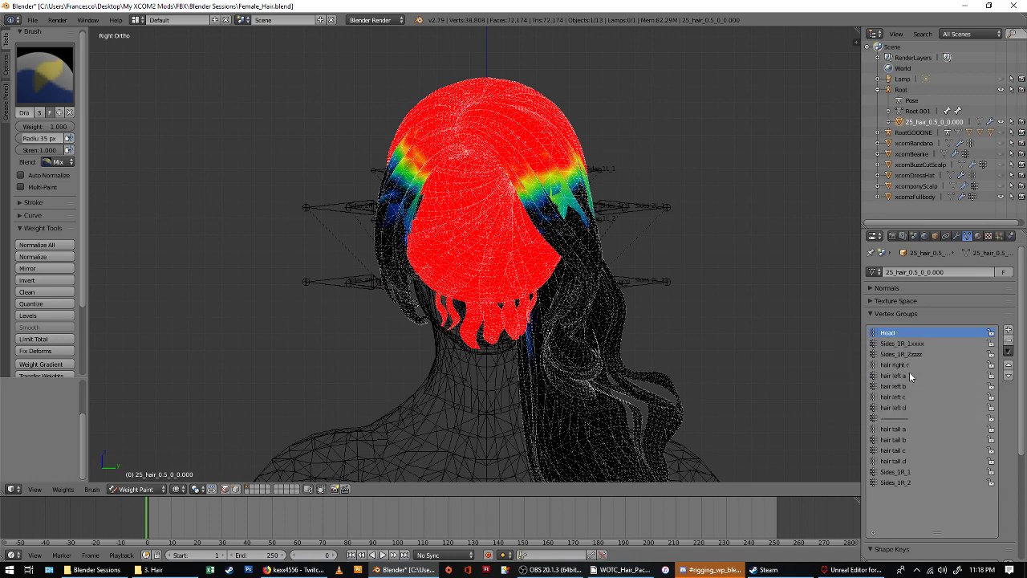
pyautogui.moveTo(554, 170)
pyautogui.mouseDown(button='middle')
pyautogui.moveTo(624, 172)
pyautogui.moveTo(649, 200)
pyautogui.moveTo(614, 184)
pyautogui.mouseUp(button='middle')
pyautogui.moveTo(523, 181)
pyautogui.mouseDown(button='middle')
pyautogui.moveTo(527, 162)
pyautogui.moveTo(522, 179)
pyautogui.mouseUp(button='middle')
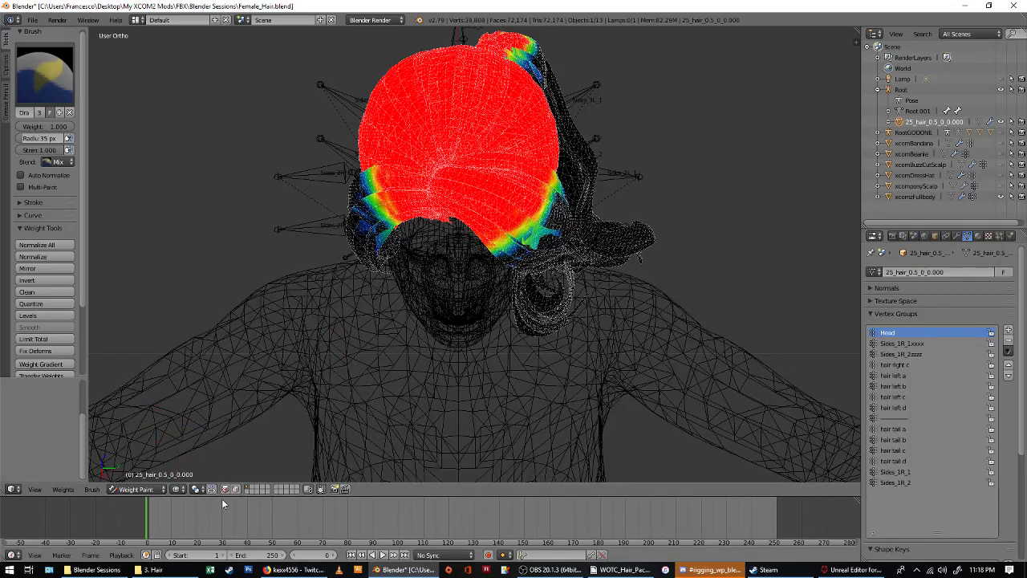
# Turn off limiting to visible geometry, set the brush blending to Blur and blur the Head weights across the right-side strands.
pyautogui.click(321, 490)
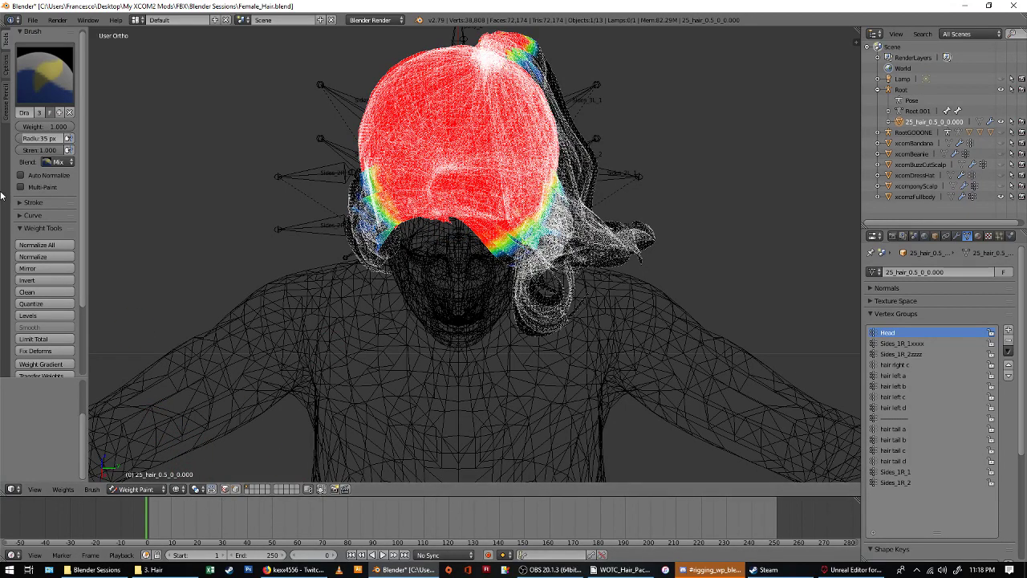
pyautogui.click(55, 160)
pyautogui.click(98, 110)
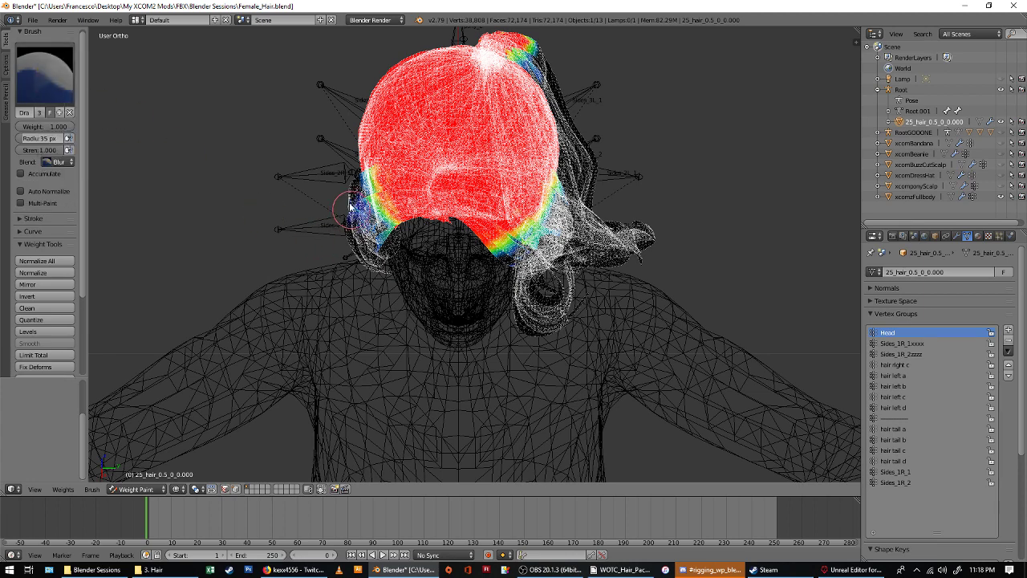
pyautogui.moveTo(350, 207)
pyautogui.mouseDown()
pyautogui.moveTo(399, 189)
pyautogui.moveTo(389, 216)
pyautogui.moveTo(397, 261)
pyautogui.mouseUp()
pyautogui.moveTo(359, 229)
pyautogui.mouseDown()
pyautogui.moveTo(330, 170)
pyautogui.moveTo(367, 163)
pyautogui.moveTo(396, 210)
pyautogui.moveTo(372, 165)
pyautogui.moveTo(378, 175)
pyautogui.moveTo(347, 175)
pyautogui.moveTo(353, 218)
pyautogui.moveTo(366, 261)
pyautogui.moveTo(382, 271)
pyautogui.moveTo(398, 259)
pyautogui.moveTo(407, 232)
pyautogui.moveTo(397, 175)
pyautogui.moveTo(355, 183)
pyautogui.moveTo(367, 196)
pyautogui.moveTo(378, 152)
pyautogui.mouseUp()
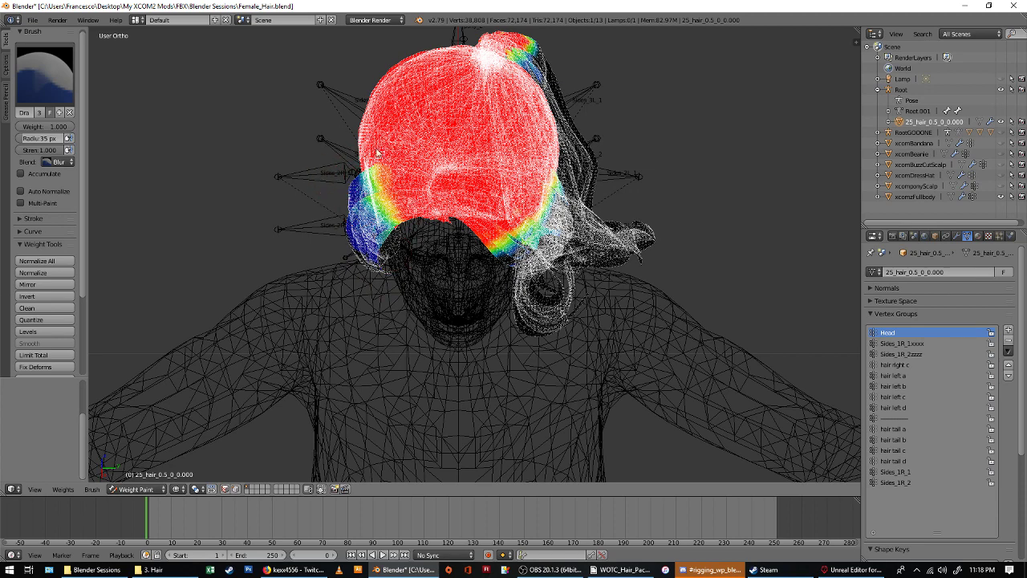
pyautogui.moveTo(402, 213)
pyautogui.mouseDown()
pyautogui.moveTo(354, 257)
pyautogui.moveTo(365, 221)
pyautogui.moveTo(364, 241)
pyautogui.moveTo(396, 219)
pyautogui.moveTo(391, 203)
pyautogui.moveTo(369, 268)
pyautogui.moveTo(358, 257)
pyautogui.moveTo(381, 233)
pyautogui.moveTo(355, 232)
pyautogui.mouseUp()
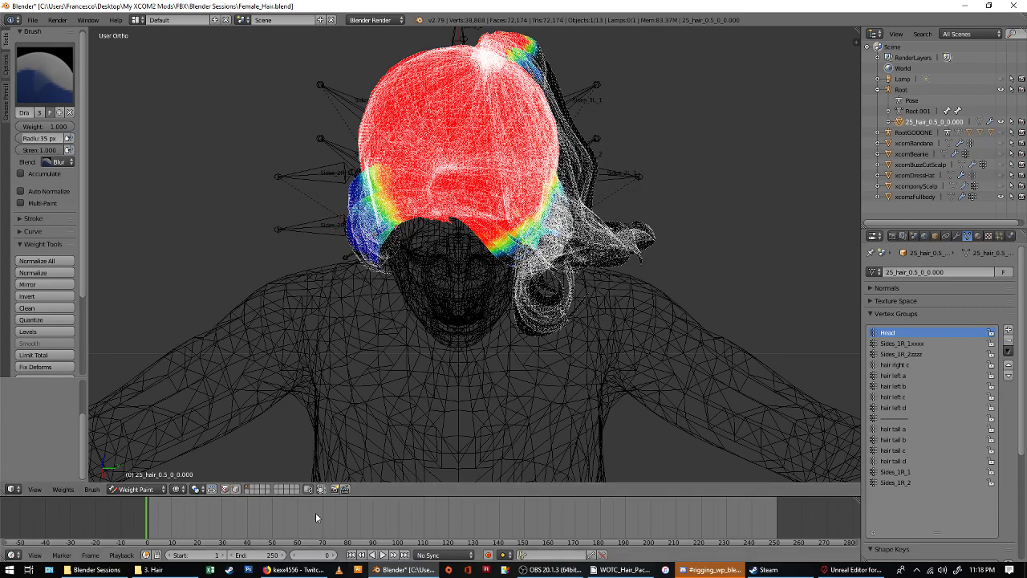
# Set the brush blending to Mix and paint the left-side strands with full Head weight of 1.0 down to their tips.
pyautogui.click(69, 162)
pyautogui.click(67, 150)
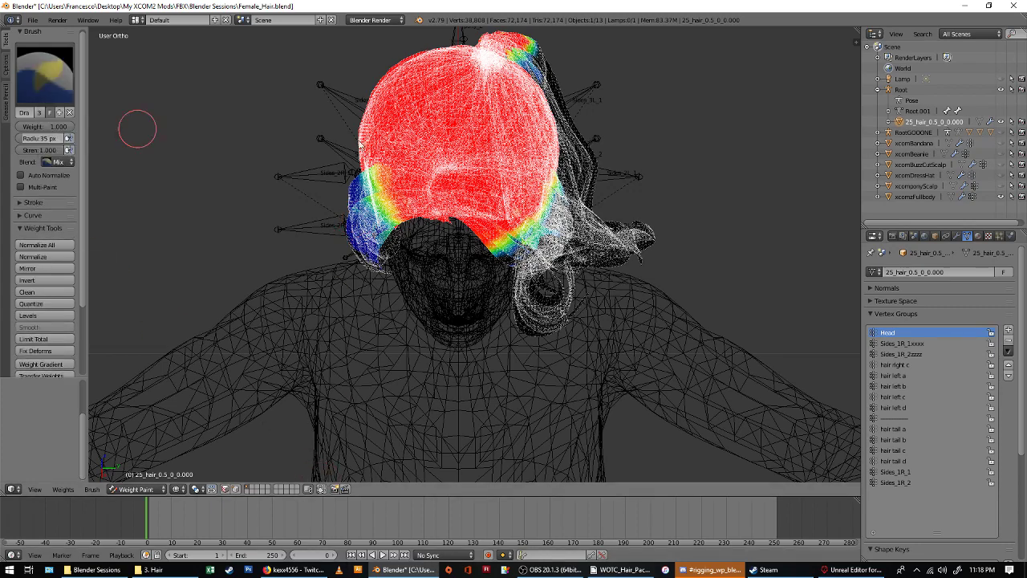
pyautogui.moveTo(552, 227); pyautogui.dragTo(471, 229, button='middle')
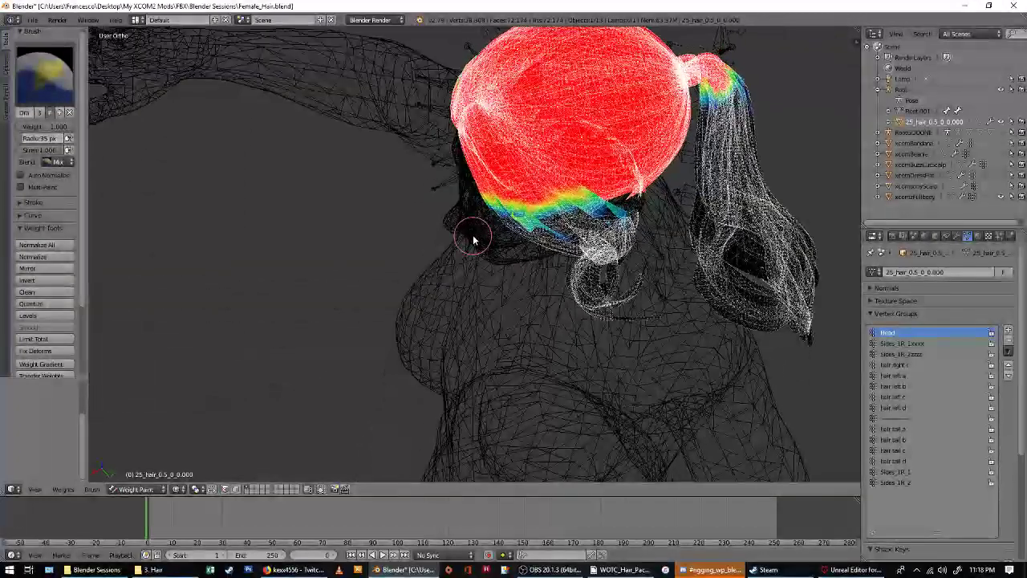
pyautogui.moveTo(493, 202)
pyautogui.mouseDown()
pyautogui.moveTo(610, 301)
pyautogui.moveTo(629, 348)
pyautogui.moveTo(616, 321)
pyautogui.moveTo(634, 313)
pyautogui.moveTo(587, 210)
pyautogui.moveTo(642, 233)
pyautogui.moveTo(636, 196)
pyautogui.moveTo(569, 204)
pyautogui.mouseUp()
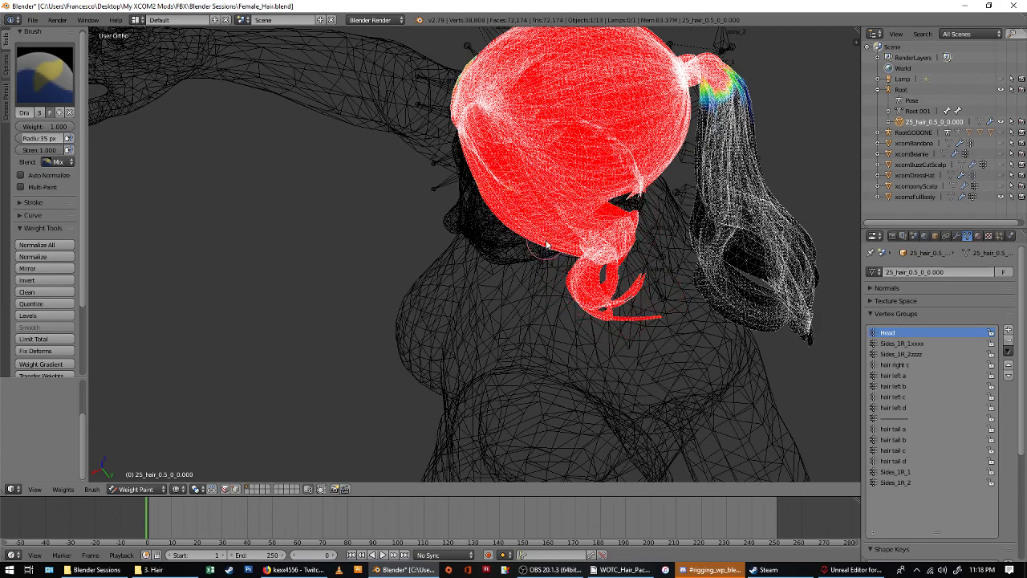
pyautogui.moveTo(562, 246); pyautogui.dragTo(395, 268, button='middle')
pyautogui.scroll(3, 502, 165)
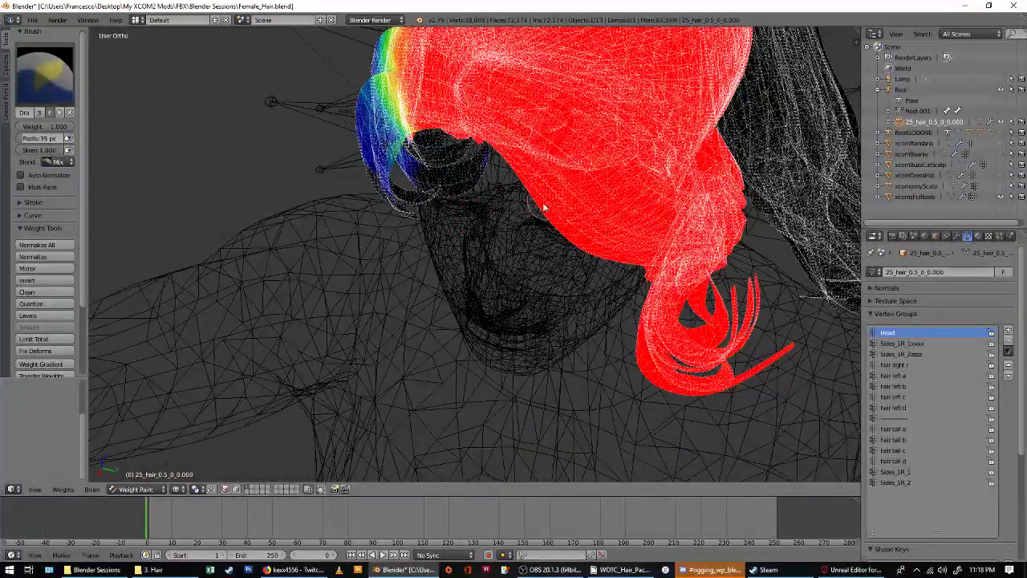
# Rename the vertex groups hair left a and hair left b as aa1 and aa2.
pyautogui.moveTo(544, 208); pyautogui.dragTo(337, 457, button='middle')
pyautogui.scroll(-3, 338, 457)
pyautogui.moveTo(377, 402); pyautogui.dragTo(411, 373, button='middle')
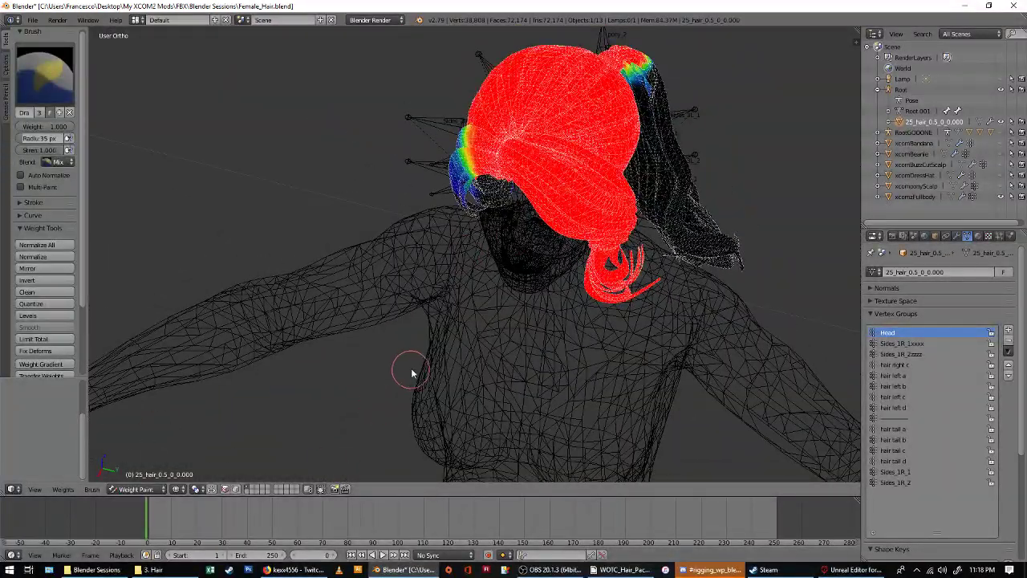
pyautogui.press('KP_3')
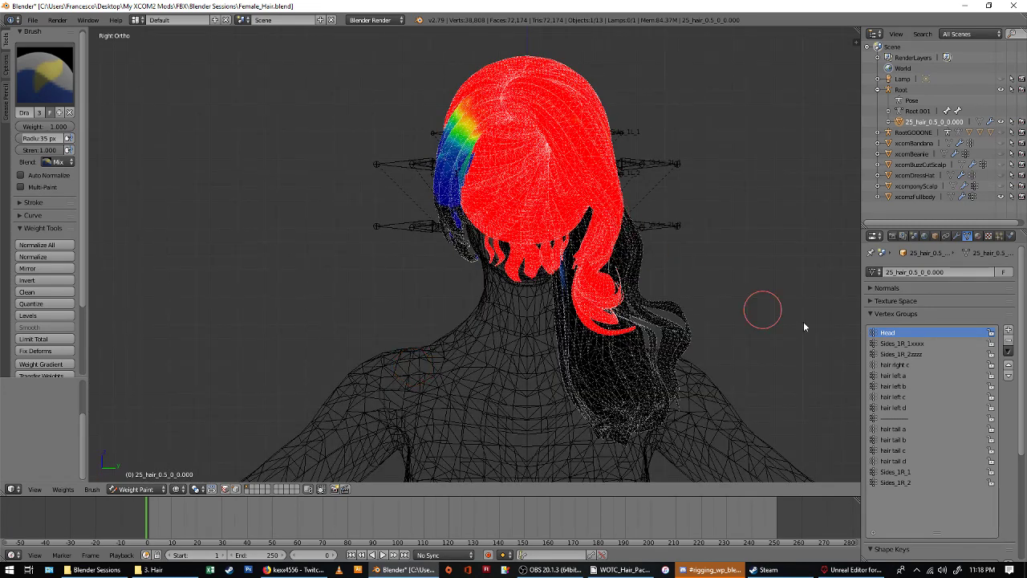
pyautogui.click(898, 376)
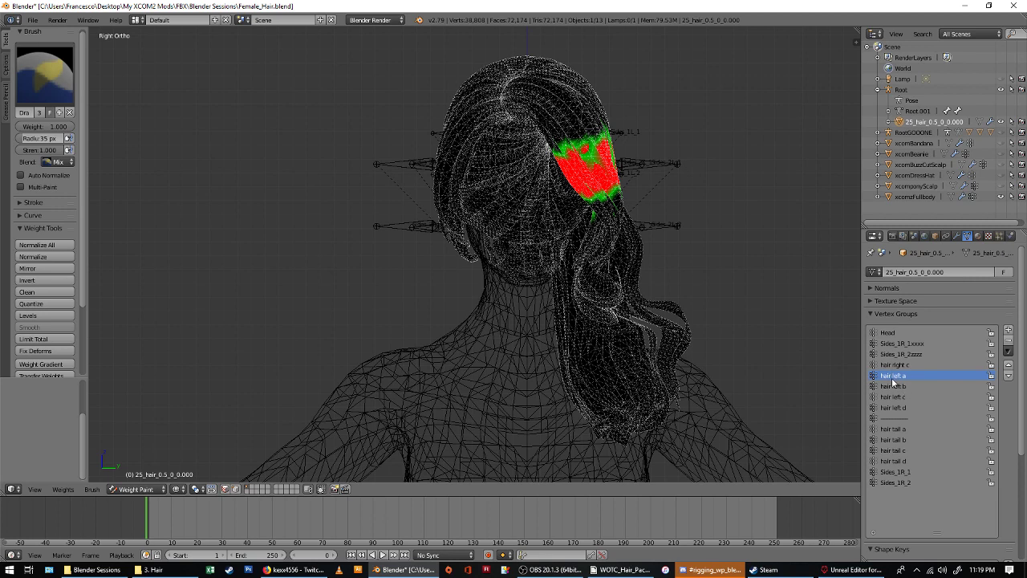
pyautogui.doubleClick(886, 376)
pyautogui.write('L1')
pyautogui.doubleClick(900, 388)
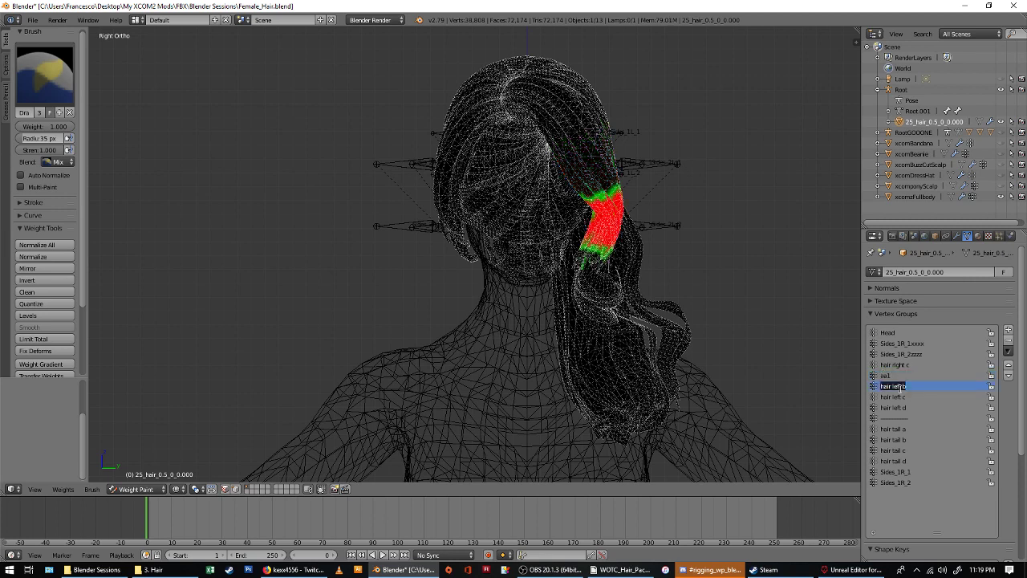
pyautogui.write('aa2')
# Add a Vertex Weight Mix modifier with aa1 as group A, aa2 as group B and the mix mode set to Add.
pyautogui.click(883, 376)
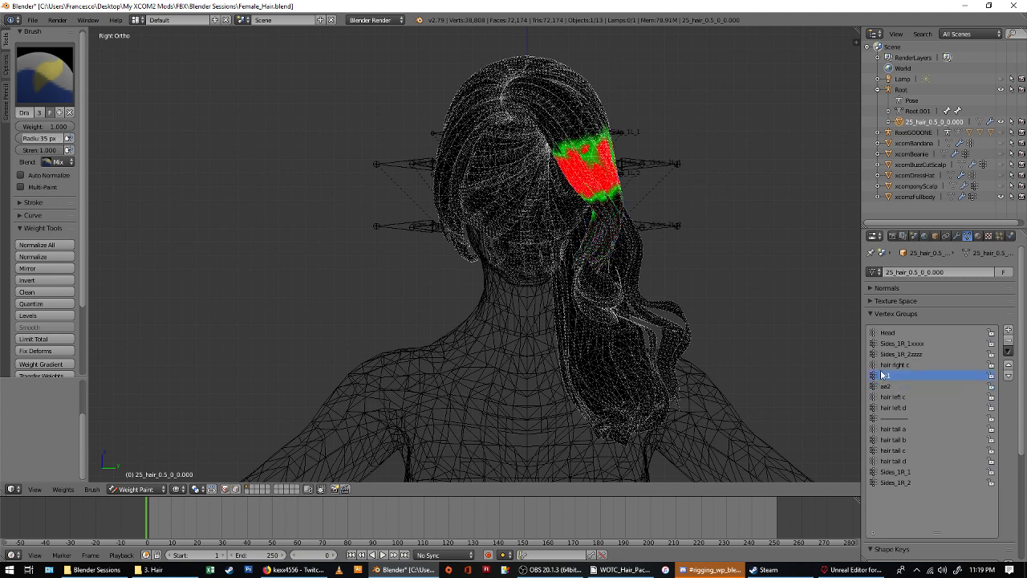
pyautogui.click(957, 236)
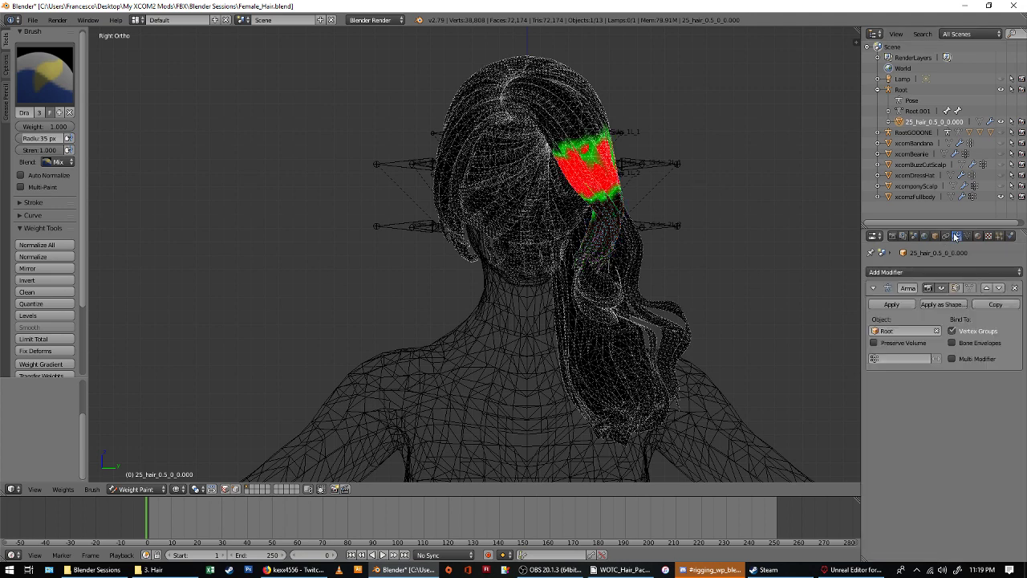
pyautogui.click(882, 273)
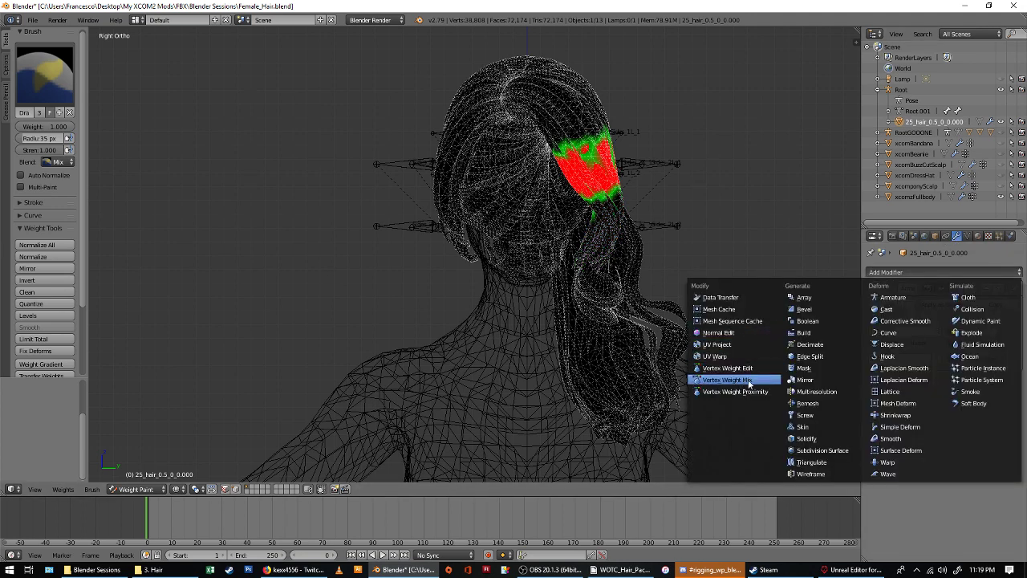
pyautogui.click(749, 382)
pyautogui.click(905, 425)
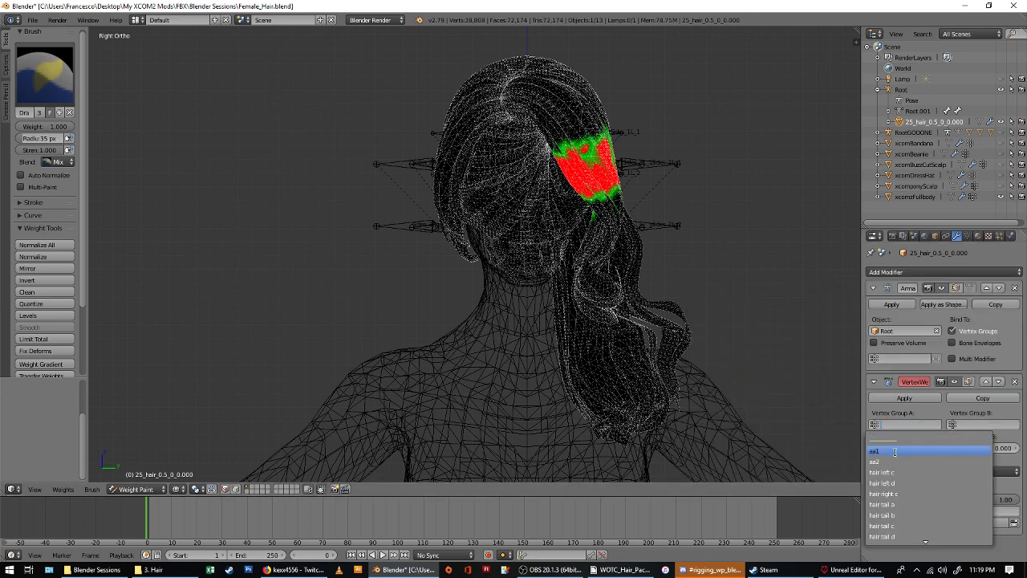
pyautogui.click(895, 451)
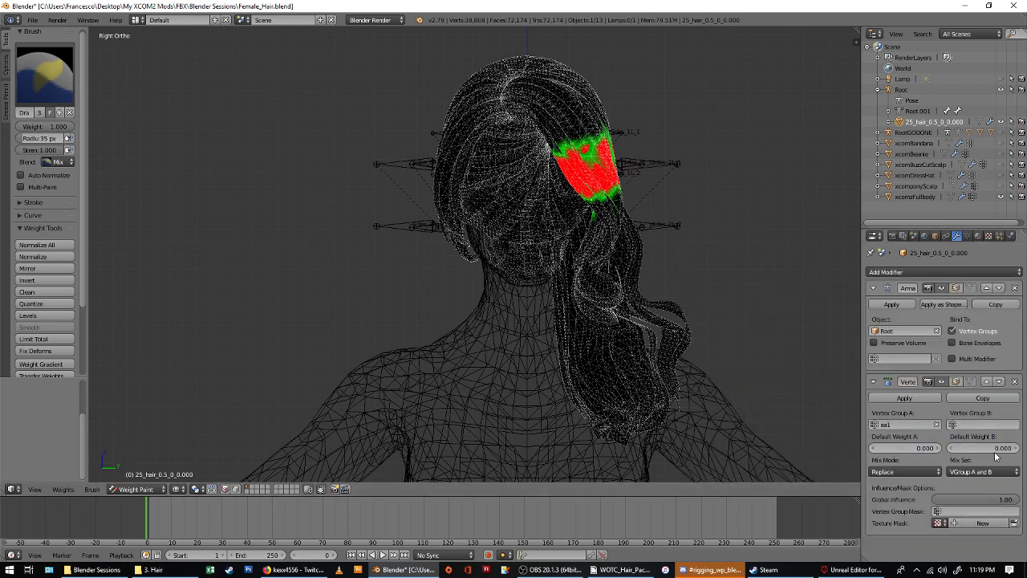
pyautogui.click(980, 425)
pyautogui.click(934, 466)
pyautogui.click(931, 471)
pyautogui.click(917, 447)
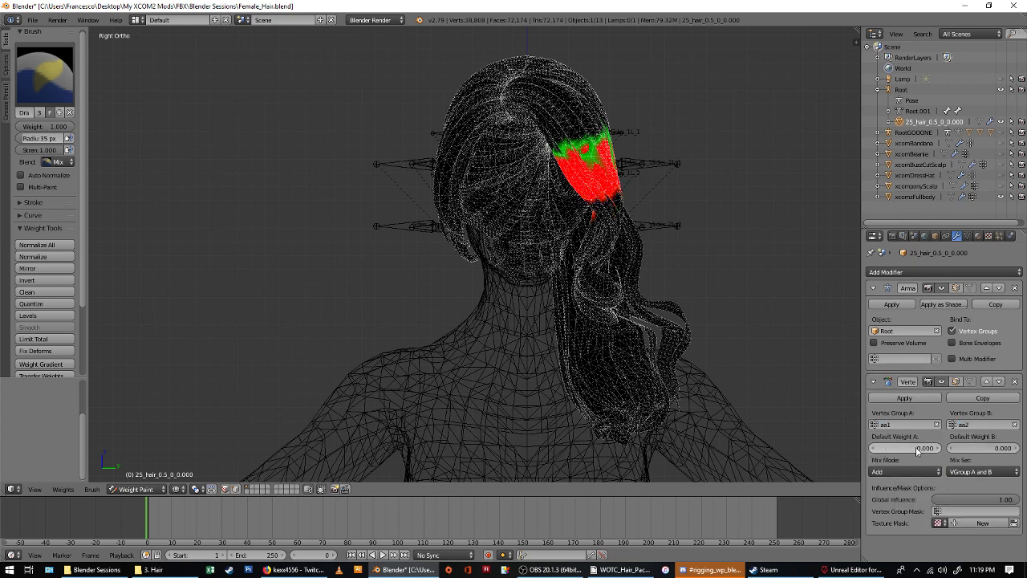
# Set the modifier's mix set to VGroup A or B and apply the Vertex Weight Mix modifier.
pyautogui.click(995, 473)
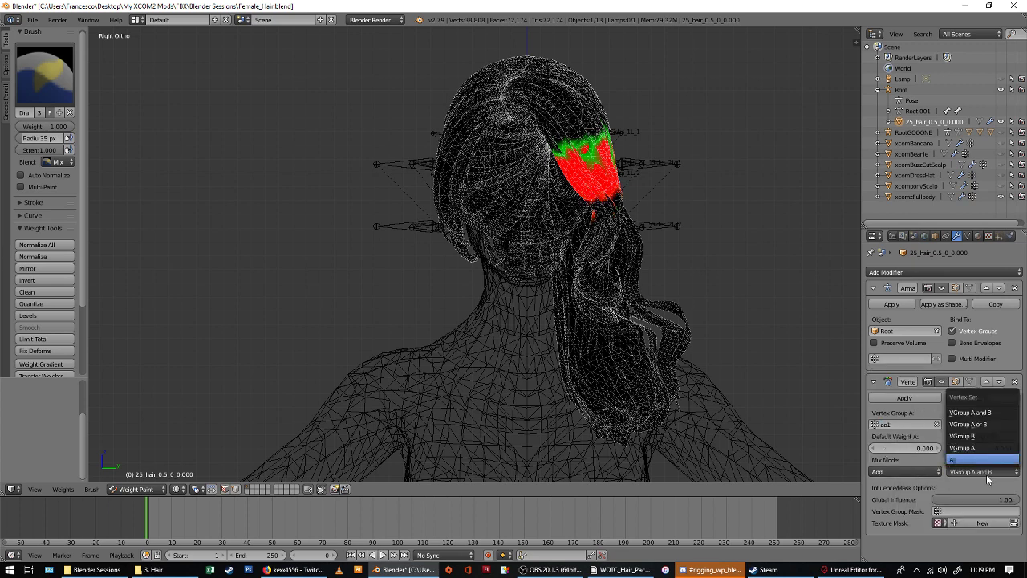
pyautogui.click(988, 474)
pyautogui.click(987, 473)
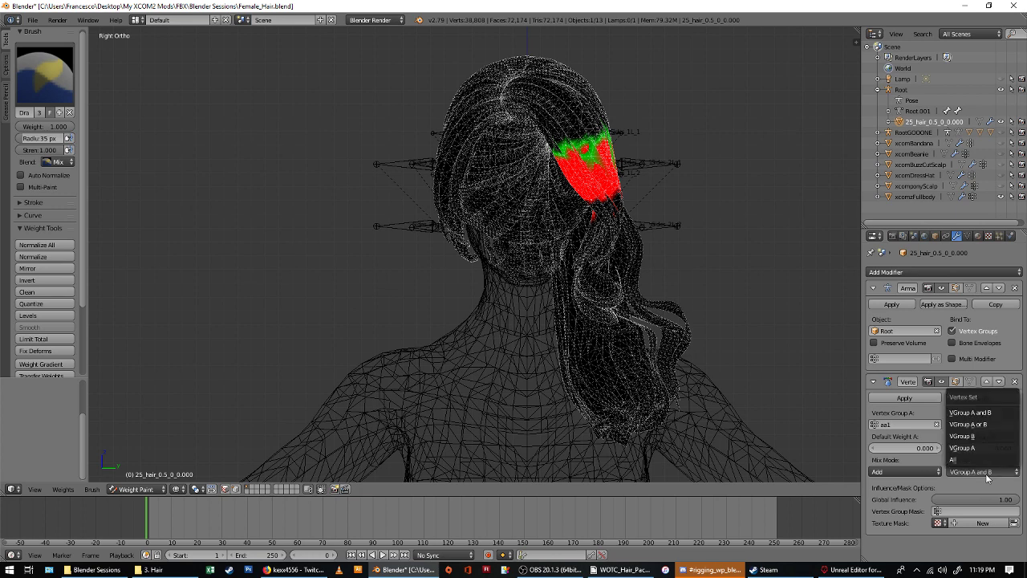
pyautogui.click(971, 423)
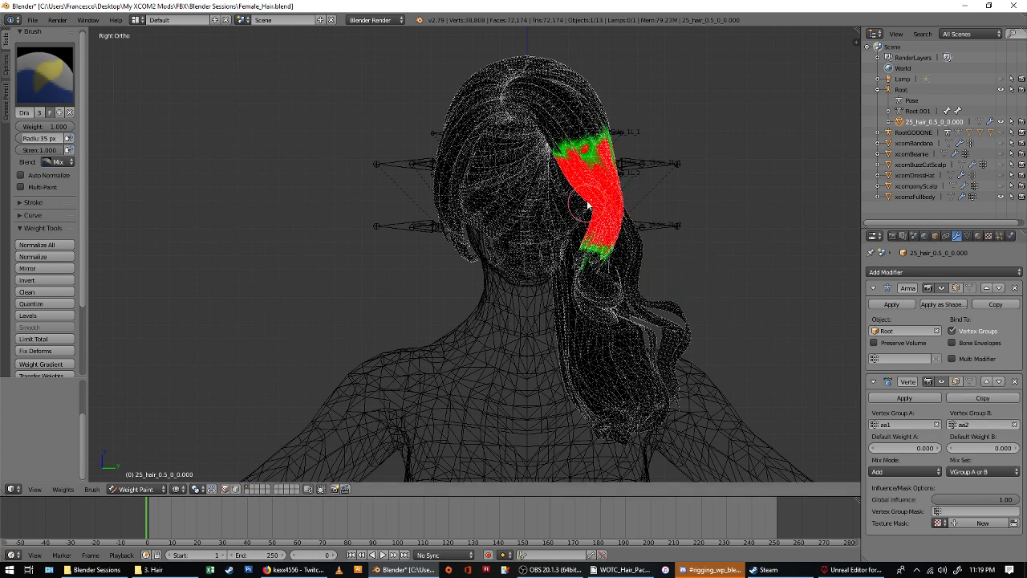
pyautogui.click(891, 400)
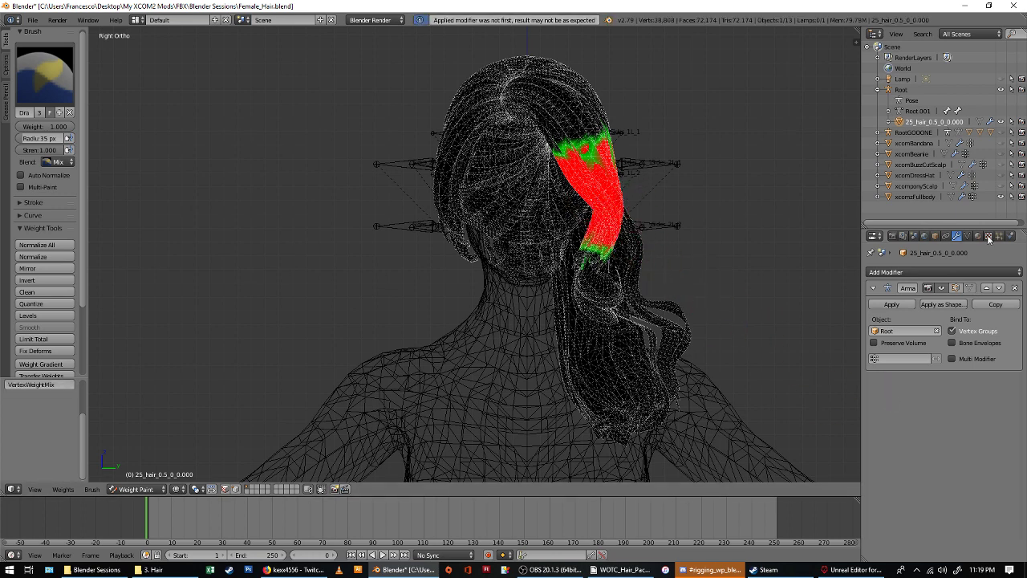
# Compare the weights of the vertex groups aa1 and aa2 on the hair mesh.
pyautogui.click(968, 236)
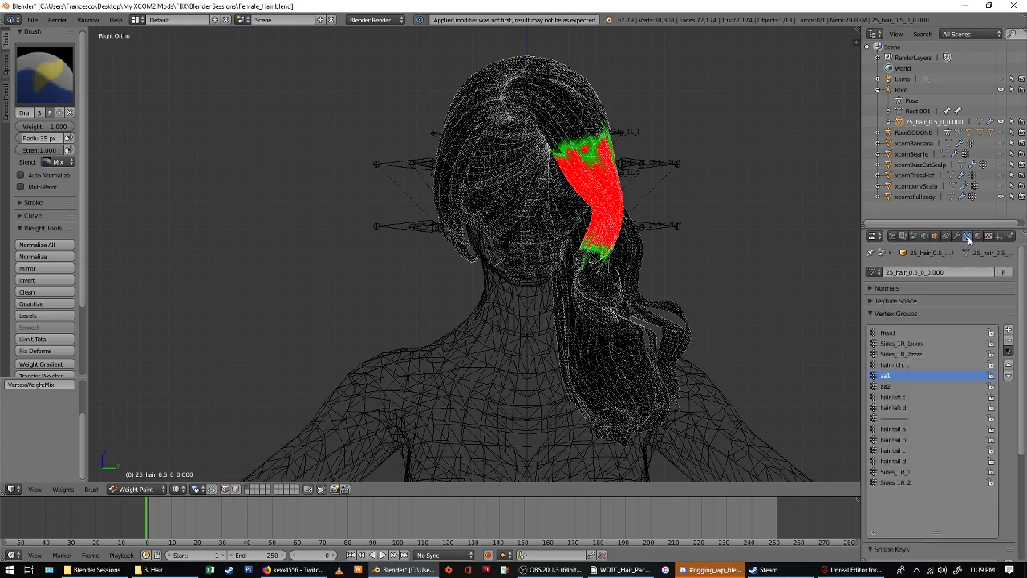
pyautogui.click(898, 387)
pyautogui.click(894, 376)
pyautogui.click(898, 387)
pyautogui.click(902, 376)
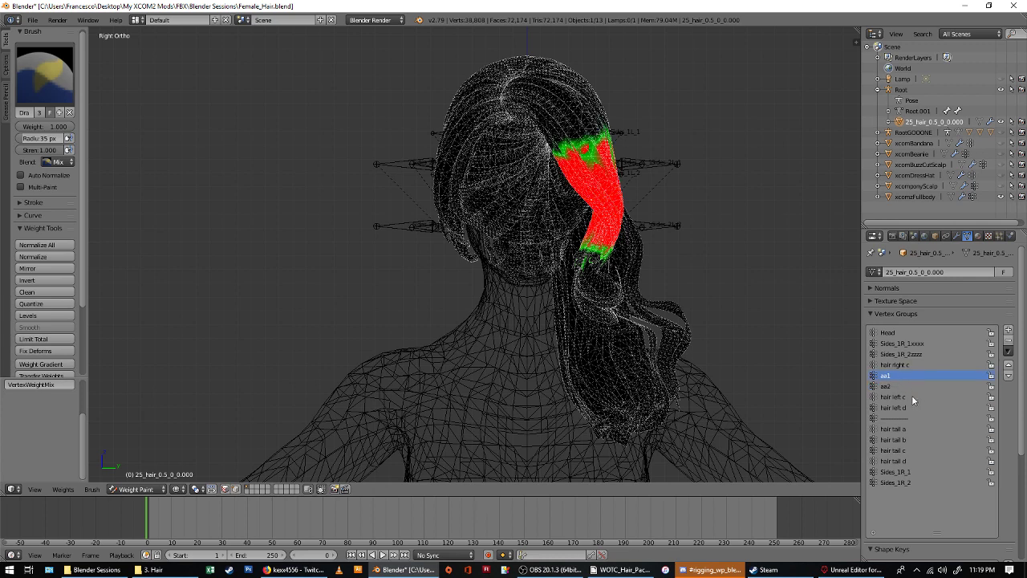
pyautogui.click(893, 387)
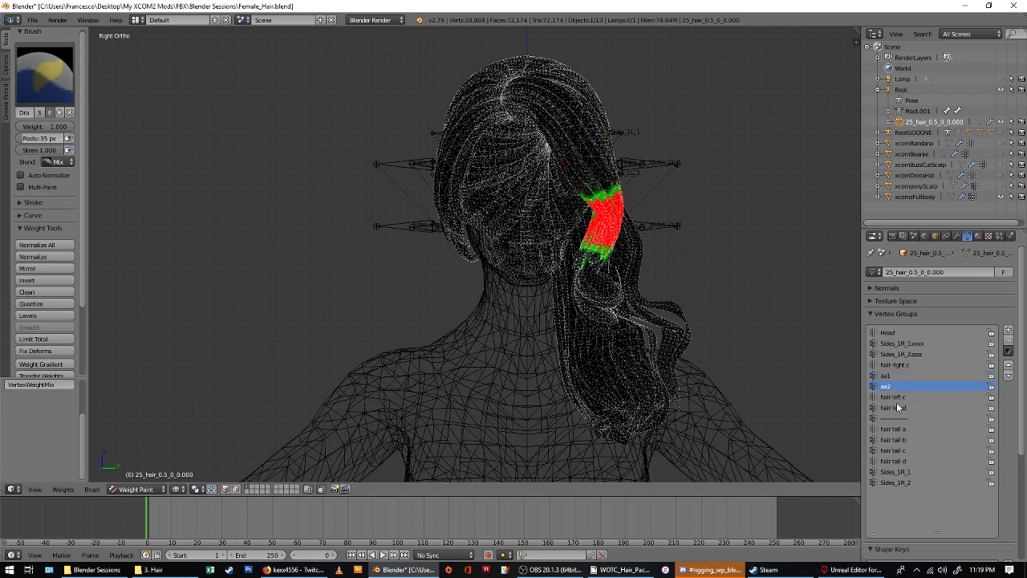
# Remove the vertex groups hair left d, hair left c, aa2, aa1, hair right c, Sides_1R_2zzzz and Sides_1R_1xxxx.
pyautogui.click(899, 408)
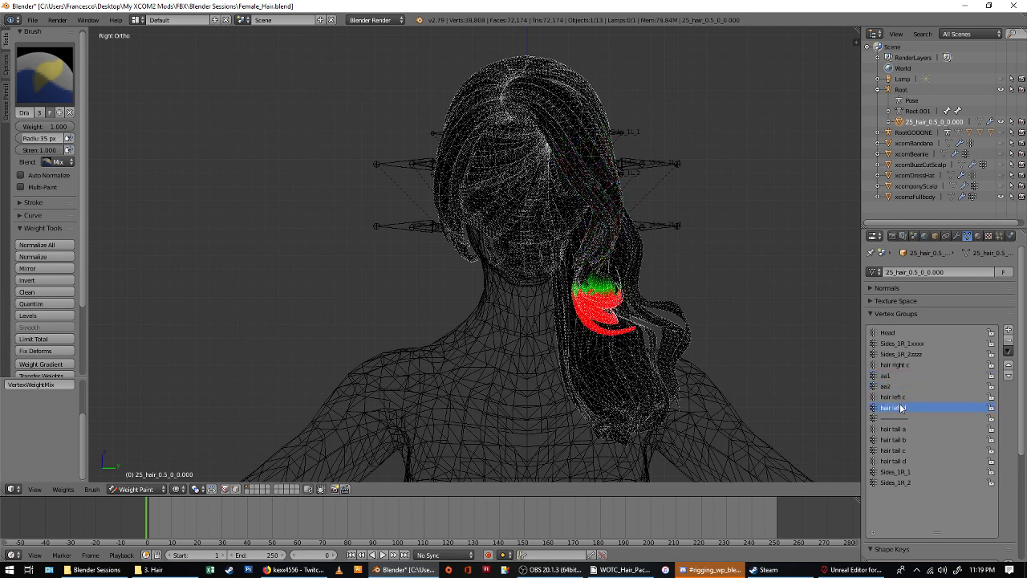
pyautogui.click(1011, 343)
pyautogui.click(1011, 342)
pyautogui.click(1012, 343)
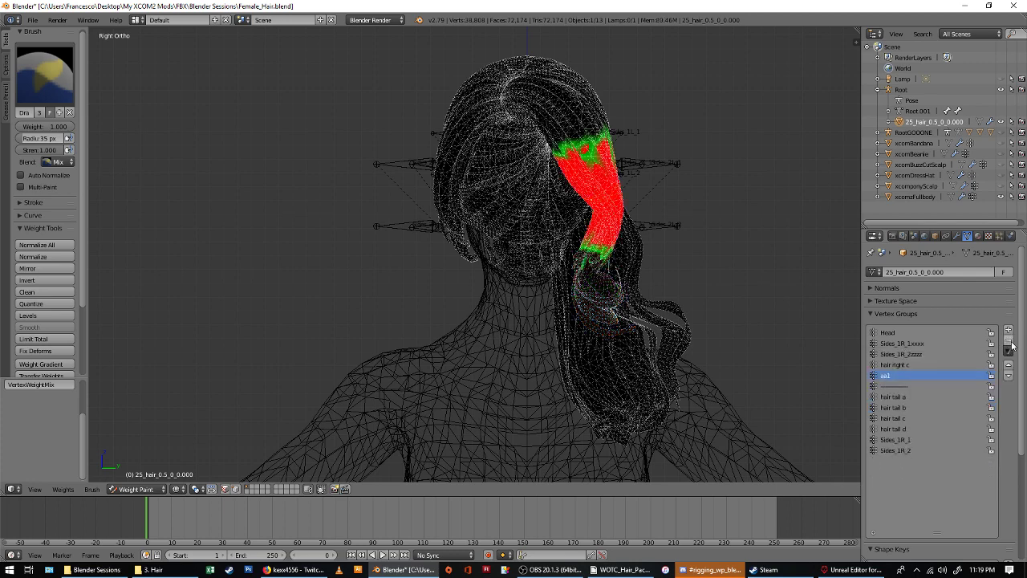
pyautogui.click(1011, 343)
pyautogui.click(1011, 343)
pyautogui.click(1012, 343)
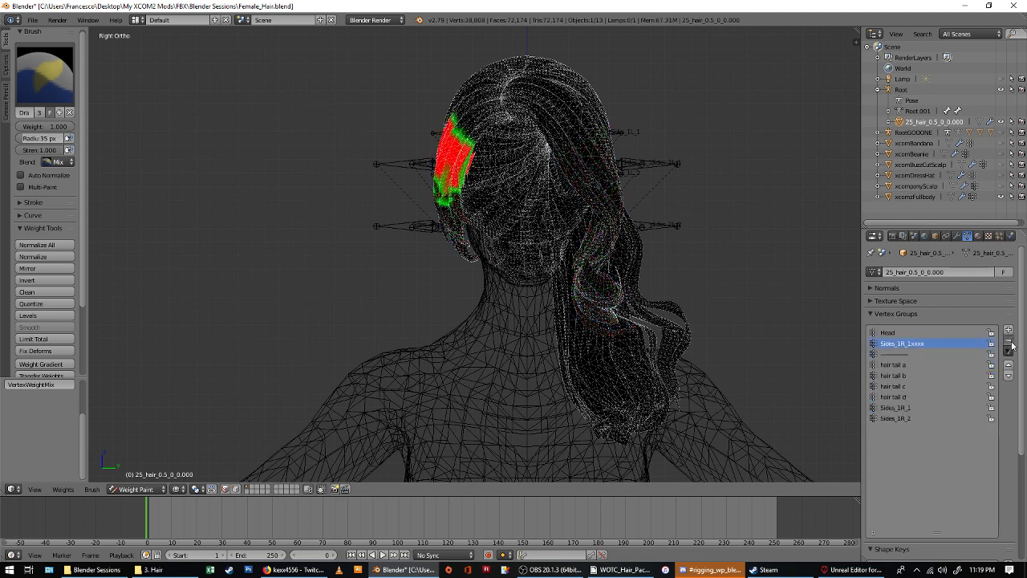
pyautogui.click(1011, 343)
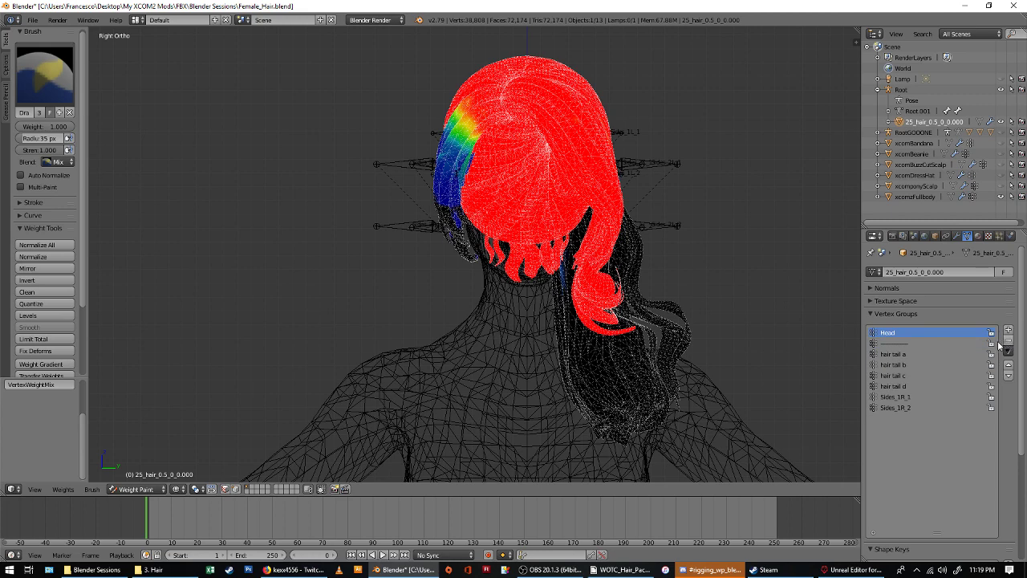
# Review the weights of the groups Sides_1R_1, Sides_1R_2 and hair tail a through hair tail d.
pyautogui.click(894, 396)
pyautogui.click(912, 409)
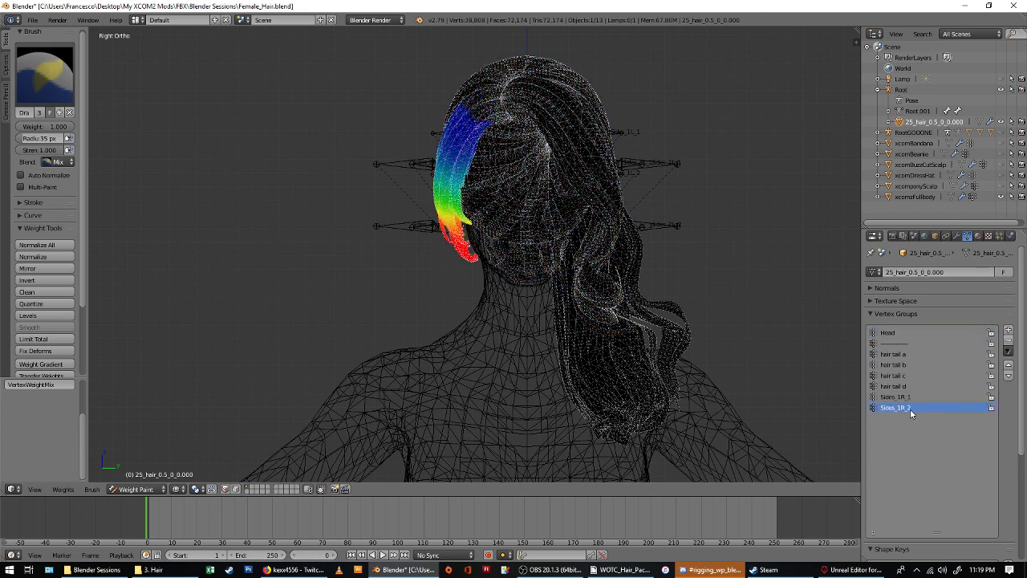
pyautogui.click(894, 354)
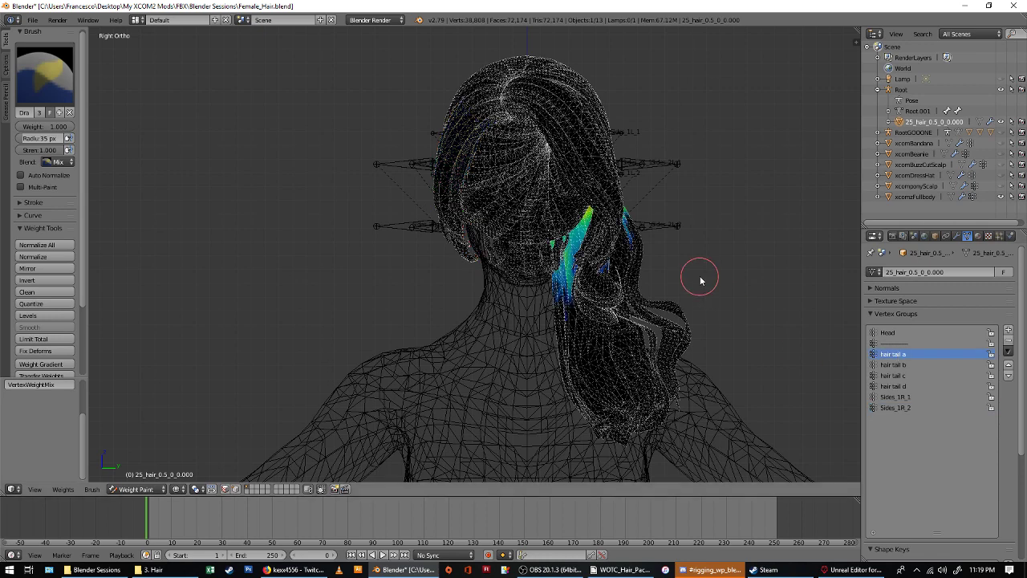
pyautogui.press('KP_1')
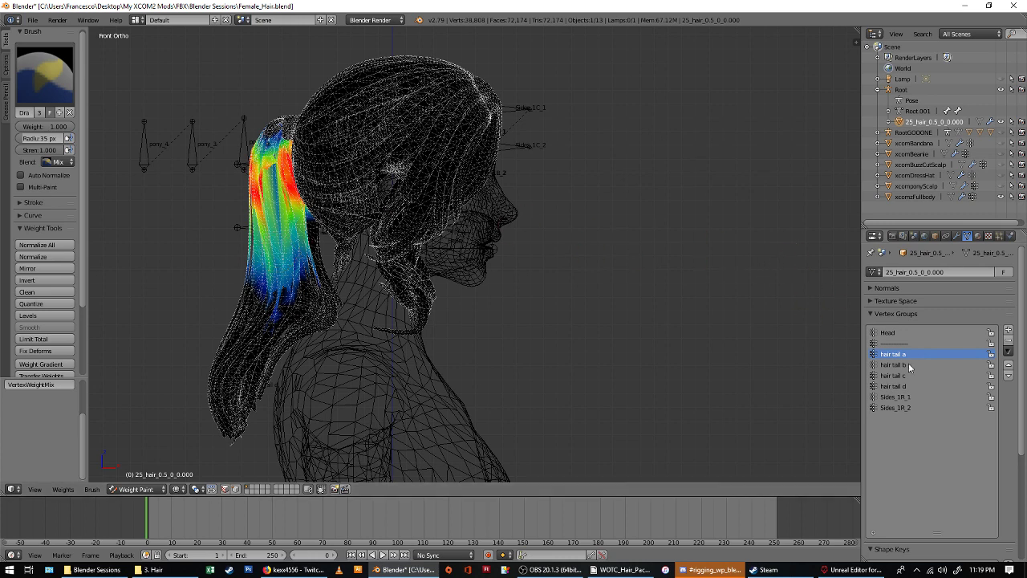
pyautogui.keyDown('ctrl'); pyautogui.scroll(-2, 910, 367); pyautogui.keyUp('ctrl')
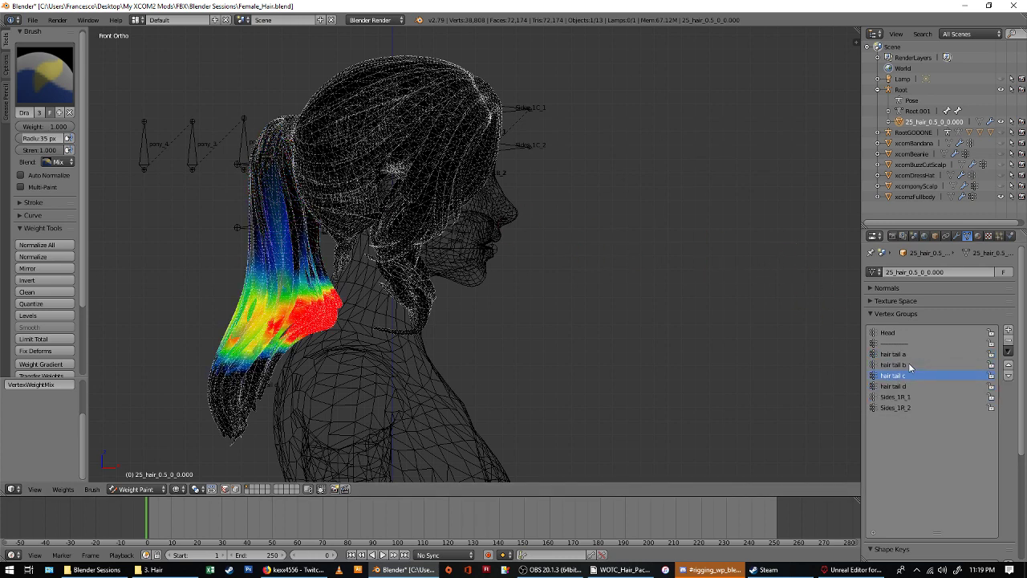
pyautogui.keyDown('ctrl'); pyautogui.scroll(-1, 911, 371); pyautogui.keyUp('ctrl')
pyautogui.click(894, 343)
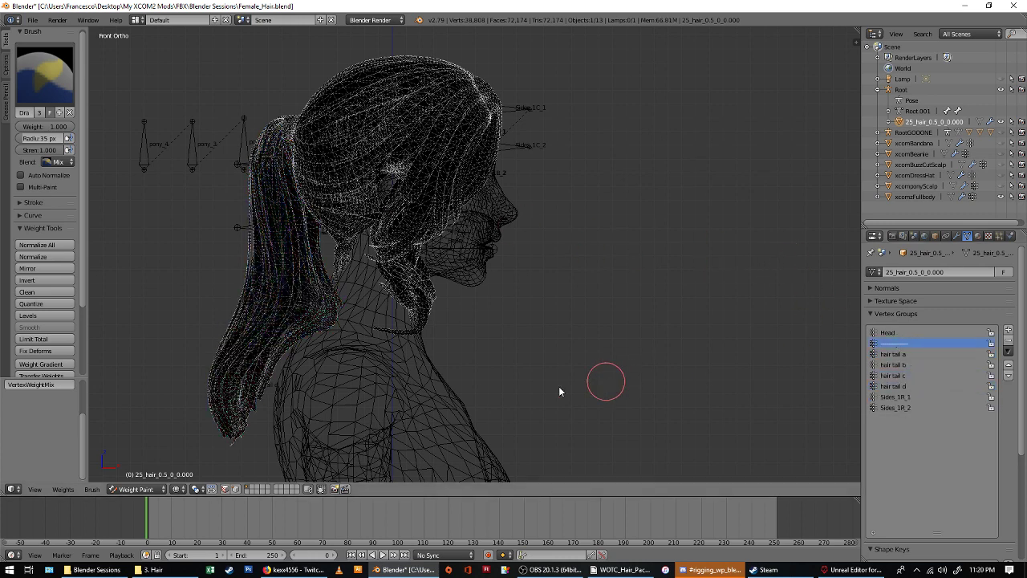
# Switch the hair mesh to Object Mode, select the Root armature and enter Edit Mode on it.
pyautogui.click(137, 490)
pyautogui.click(138, 477)
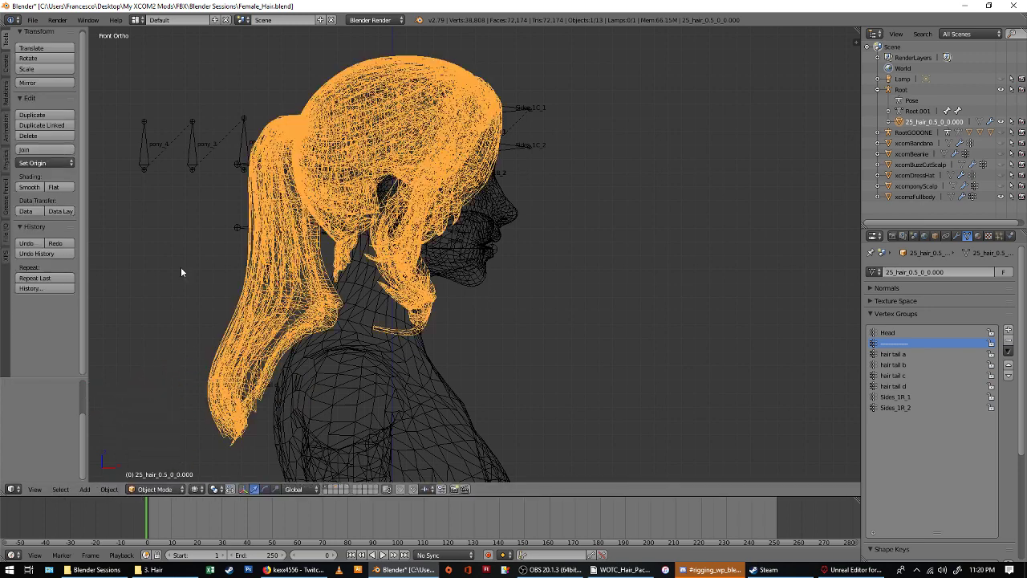
pyautogui.scroll(2, 245, 270)
pyautogui.moveTo(246, 271); pyautogui.dragTo(377, 205, button='middle')
pyautogui.press('KP_1')
pyautogui.press('z')
pyautogui.rightClick(377, 206)
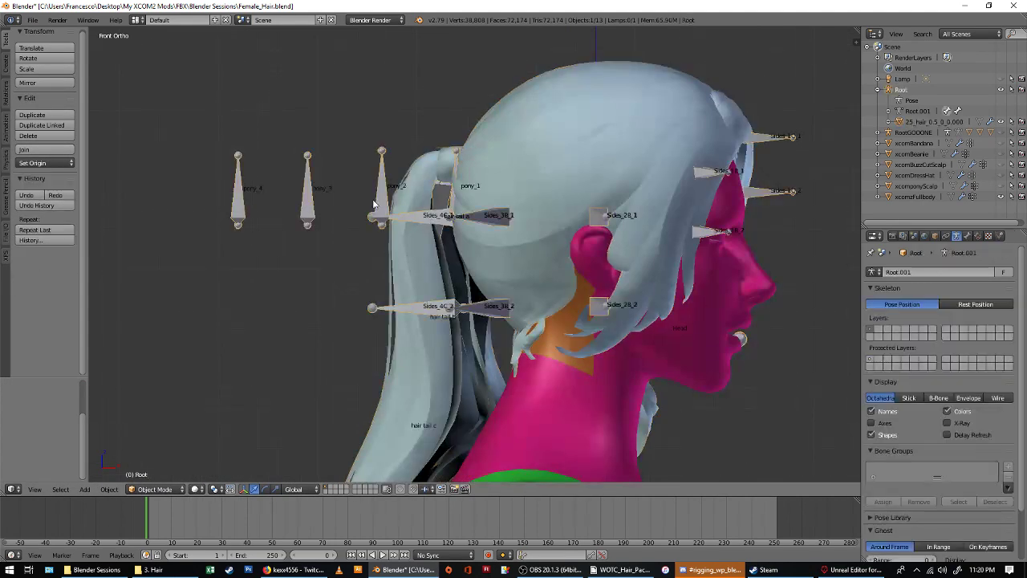
pyautogui.press('Tab')
# Select the bones pony_1, pony_2, pony_3 and pony_4 behind the head in wireframe and delete them.
pyautogui.press('z')
pyautogui.rightClick(376, 188)
pyautogui.keyDown('shift'); pyautogui.rightClick(436, 188); pyautogui.keyUp('shift')
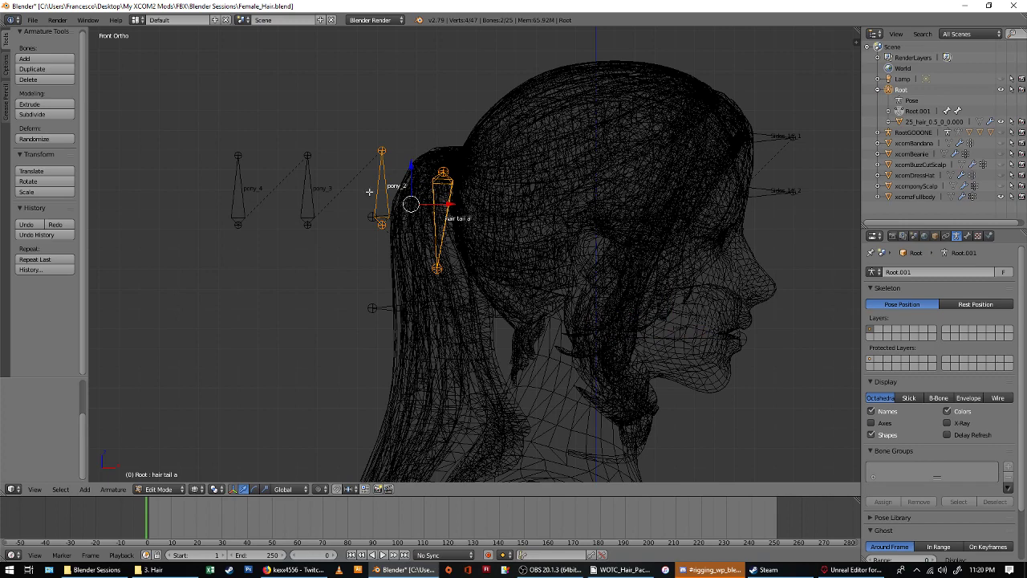
pyautogui.hotkey('ctrl', 'z')
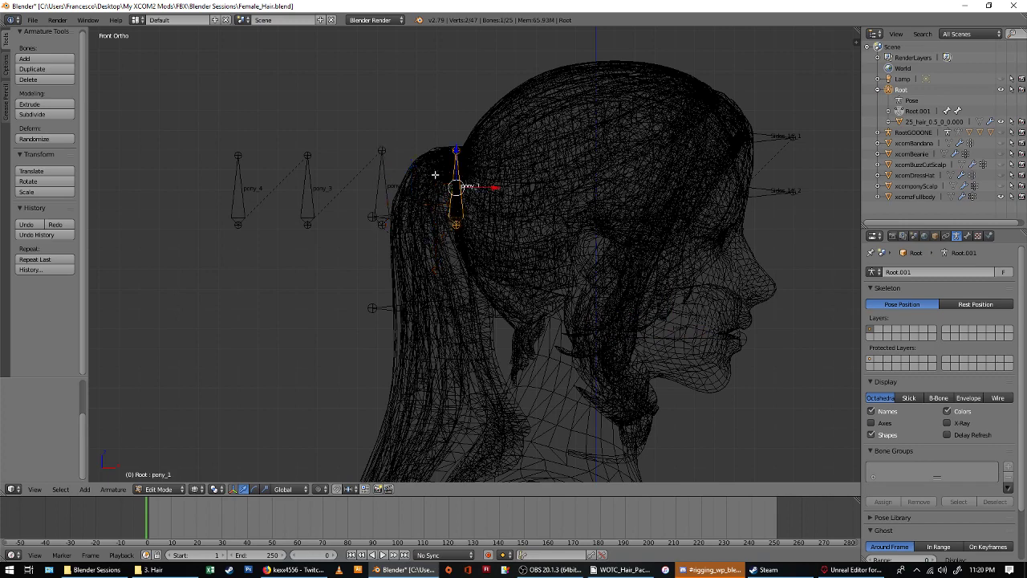
pyautogui.keyDown('shift'); pyautogui.rightClick(383, 183); pyautogui.keyUp('shift')
pyautogui.keyDown('shift'); pyautogui.rightClick(325, 183); pyautogui.keyUp('shift')
pyautogui.keyDown('shift'); pyautogui.rightClick(227, 185); pyautogui.keyUp('shift')
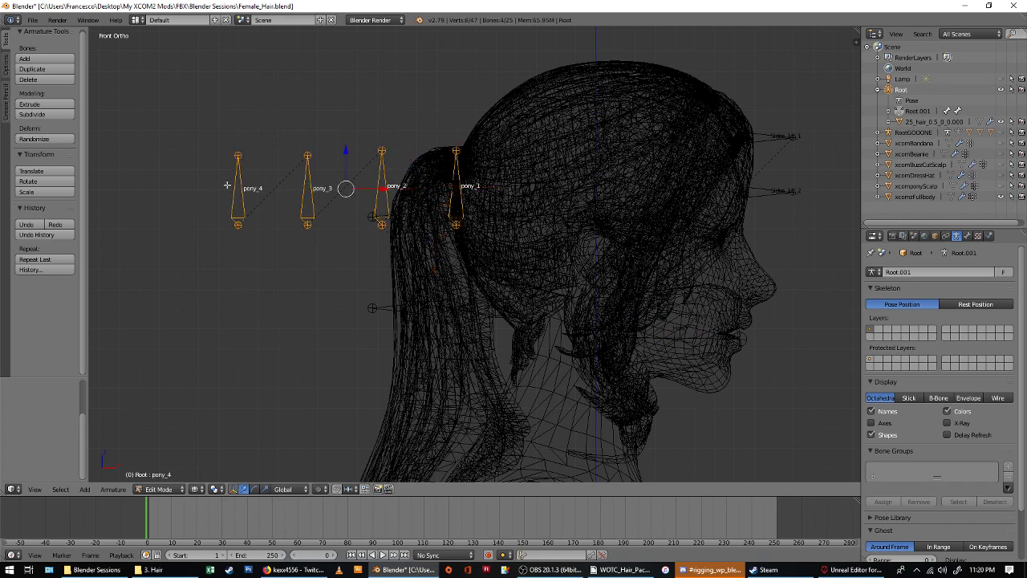
pyautogui.click(32, 79)
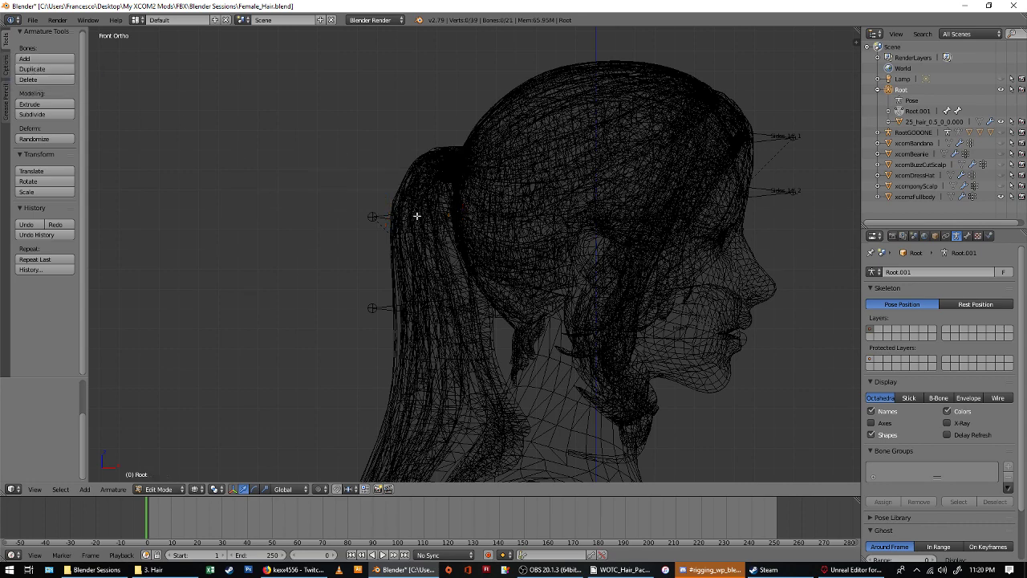
# Restore solid shading and return the Root armature to Object Mode.
pyautogui.press('z')
pyautogui.scroll(-3, 345, 220)
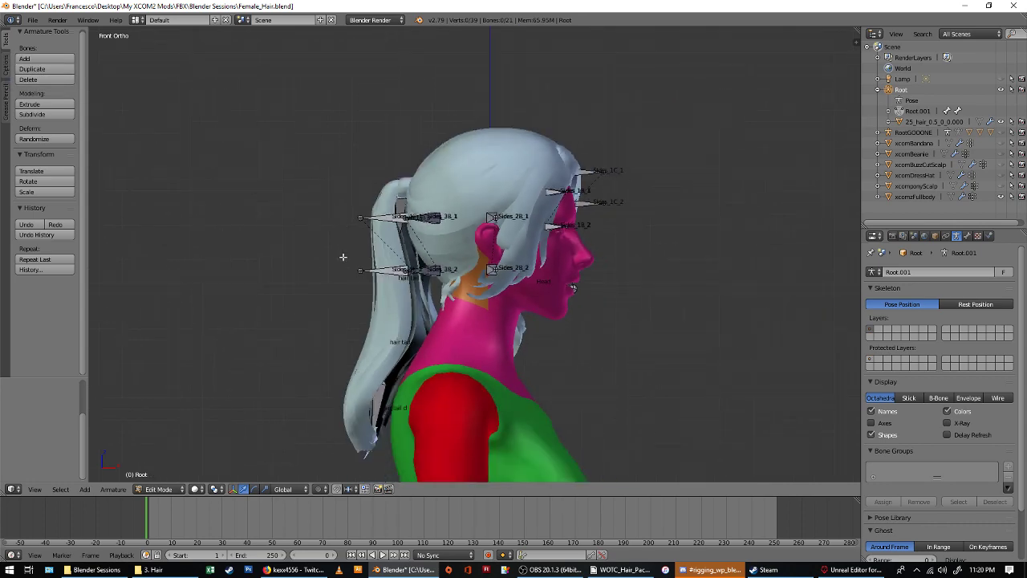
pyautogui.click(159, 489)
pyautogui.click(161, 479)
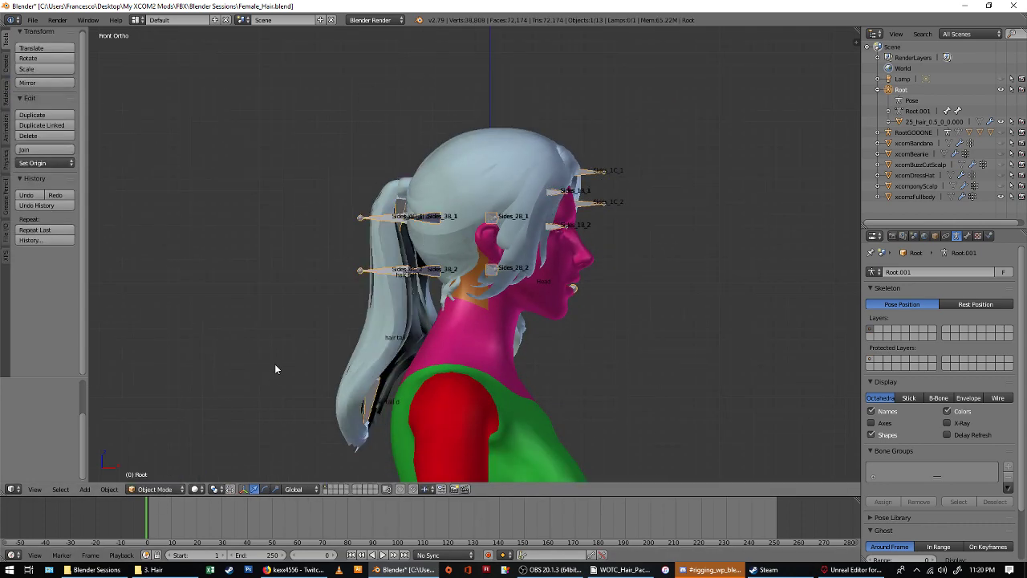
pyautogui.press('KP_3')
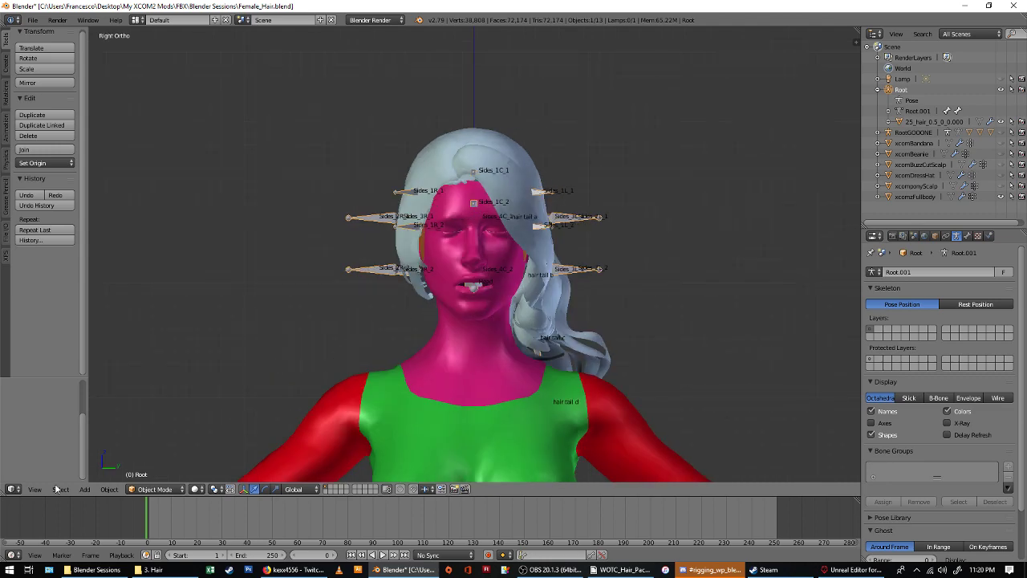
# Put the Root armature in Pose Mode and test-rotate the Head bone, cancelling the rotation.
pyautogui.click(155, 489)
pyautogui.click(171, 452)
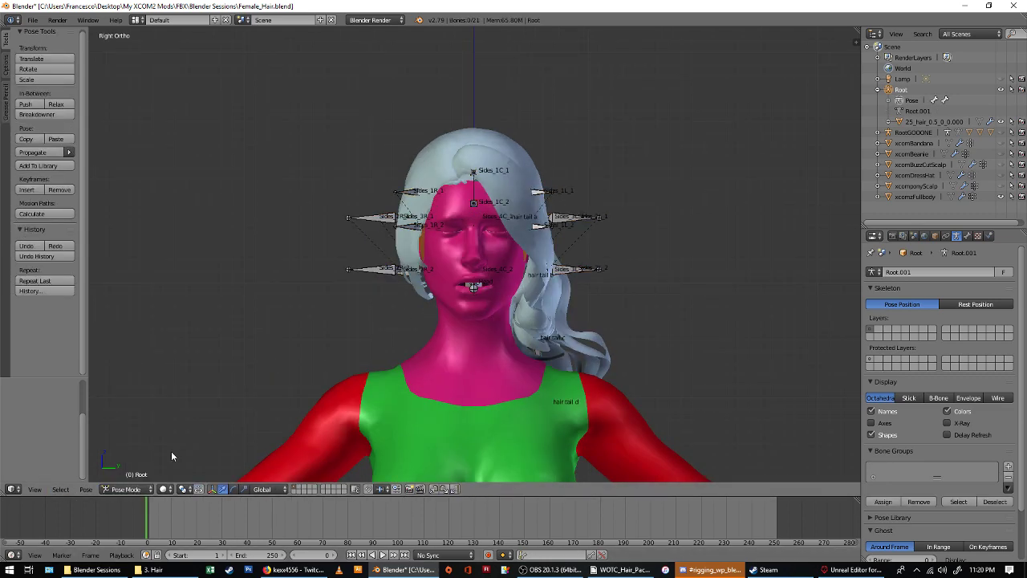
pyautogui.rightClick(474, 289)
pyautogui.click(41, 69)
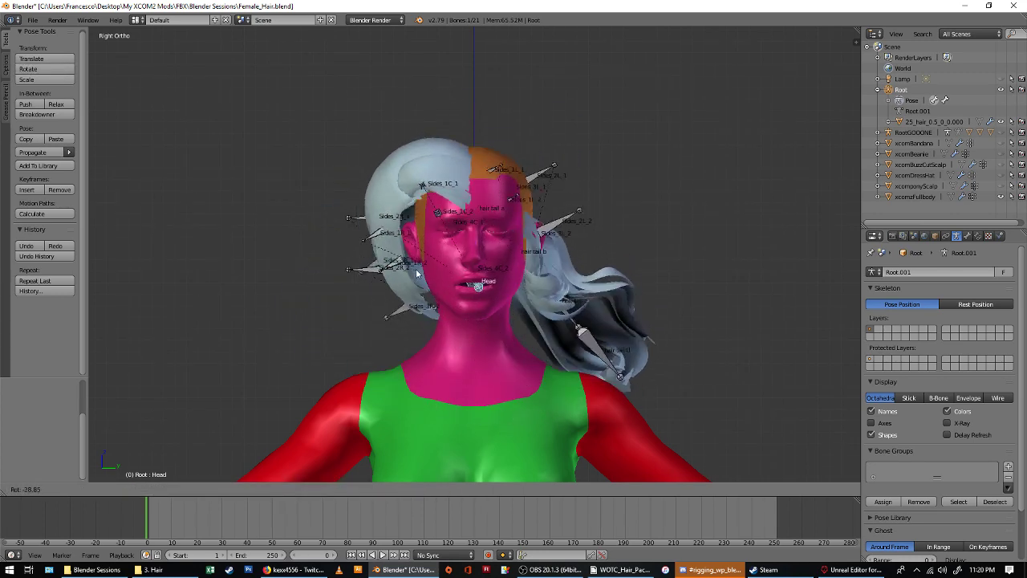
pyautogui.press('Escape')
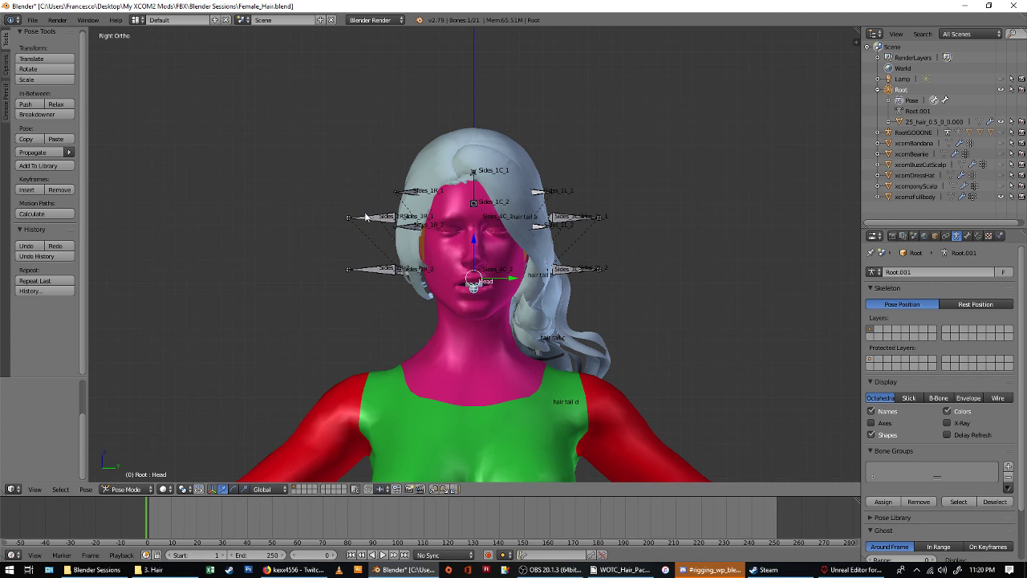
# Select the bone Sides_2R_1 in Edit Mode and set its parent to Head.
pyautogui.rightClick(377, 217)
pyautogui.press('Tab')
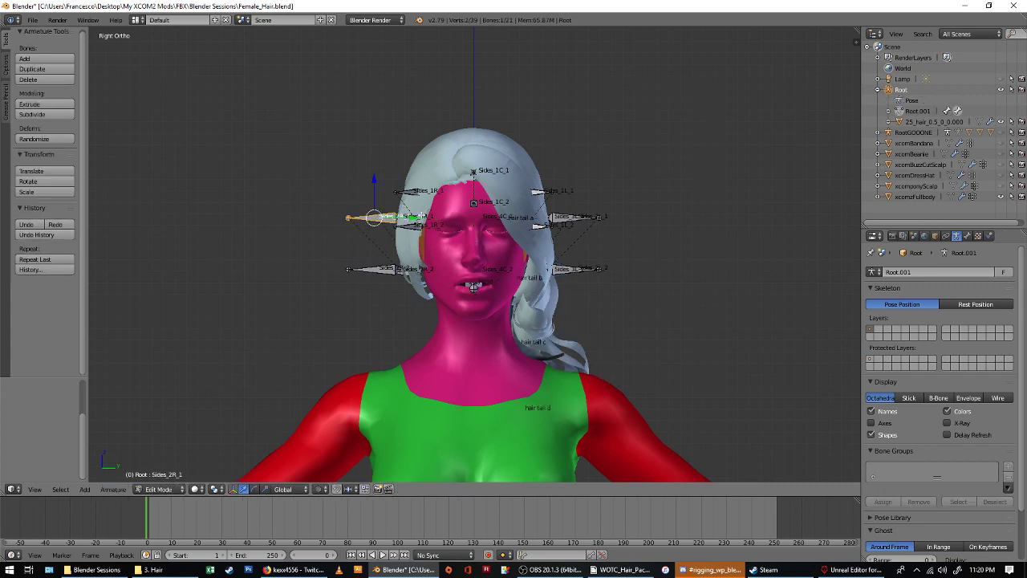
pyautogui.click(967, 235)
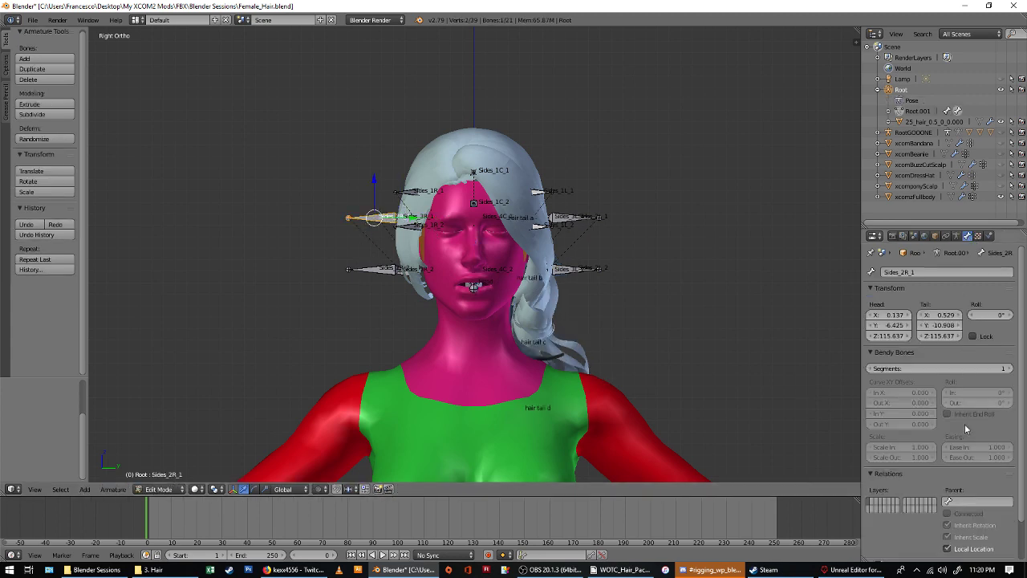
pyautogui.click(975, 501)
pyautogui.click(933, 432)
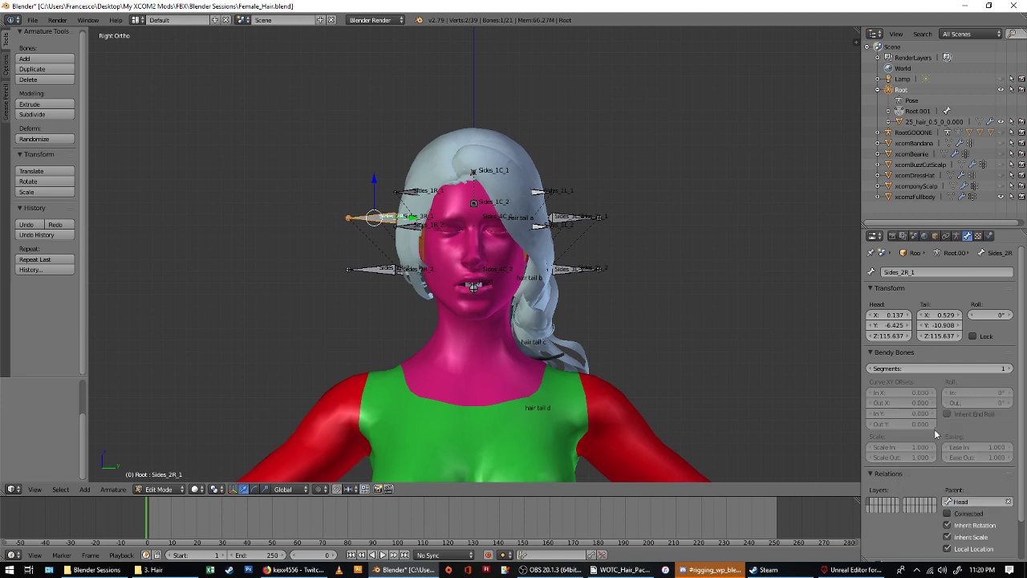
# Go back to Pose Mode and test-move the Head bone to check the attached bones, cancelling the move.
pyautogui.hotkey('ctrl', 'Tab')
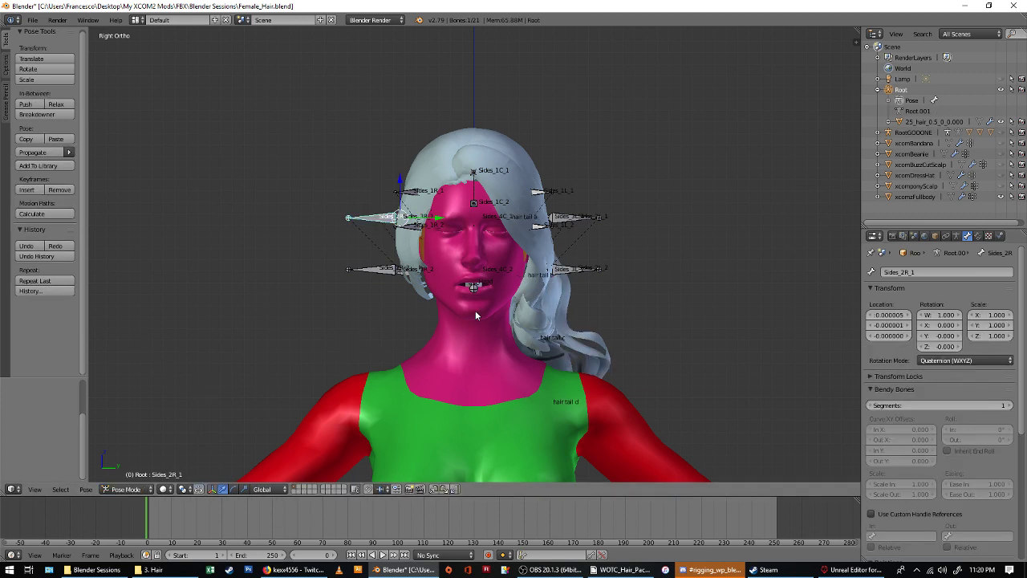
pyautogui.rightClick(475, 287)
pyautogui.click(40, 58)
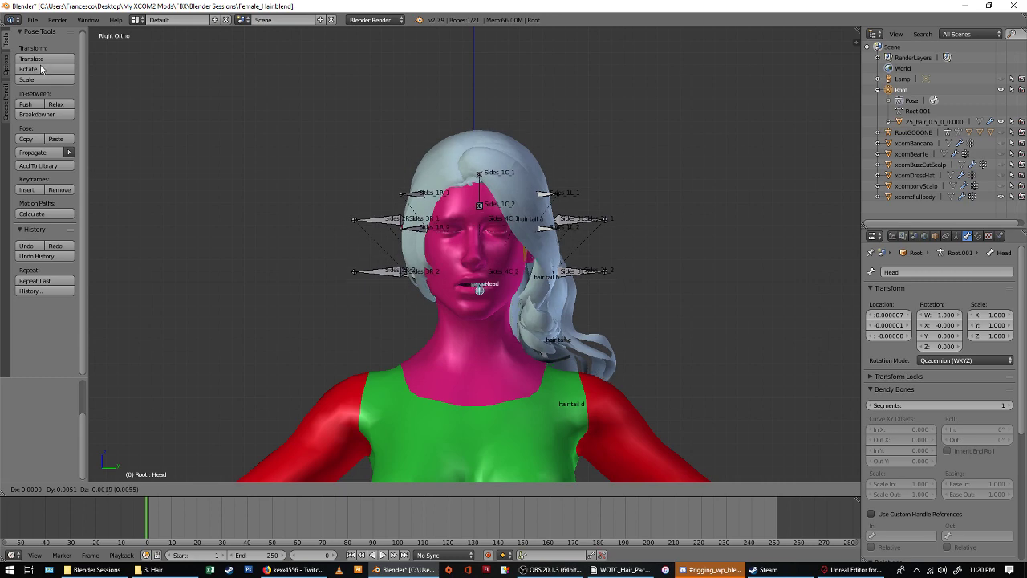
pyautogui.press('Escape')
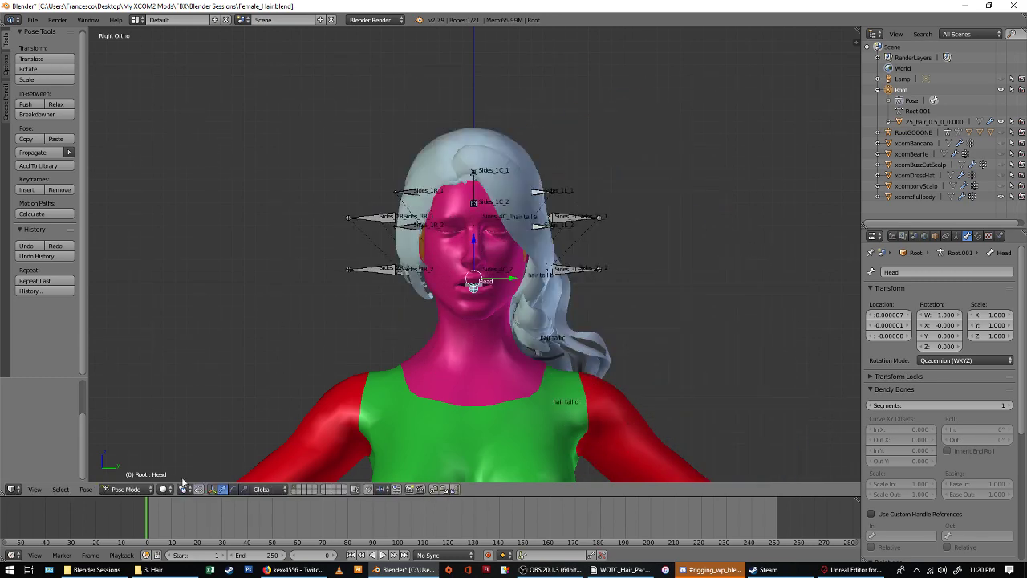
# Return the armature to Object Mode and select the hair mesh together with the Root armature.
pyautogui.click(126, 489)
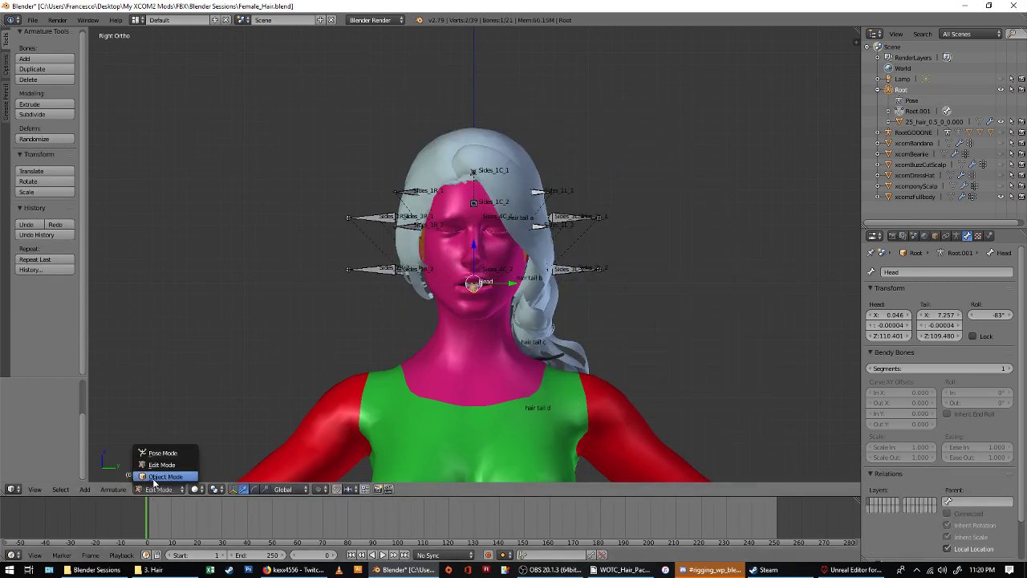
pyautogui.click(161, 477)
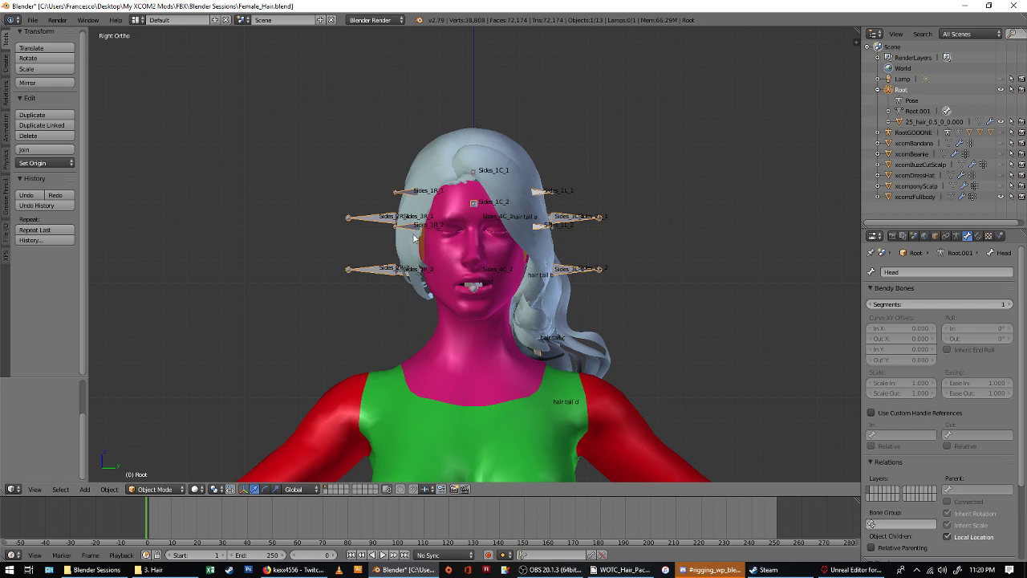
pyautogui.rightClick(414, 167)
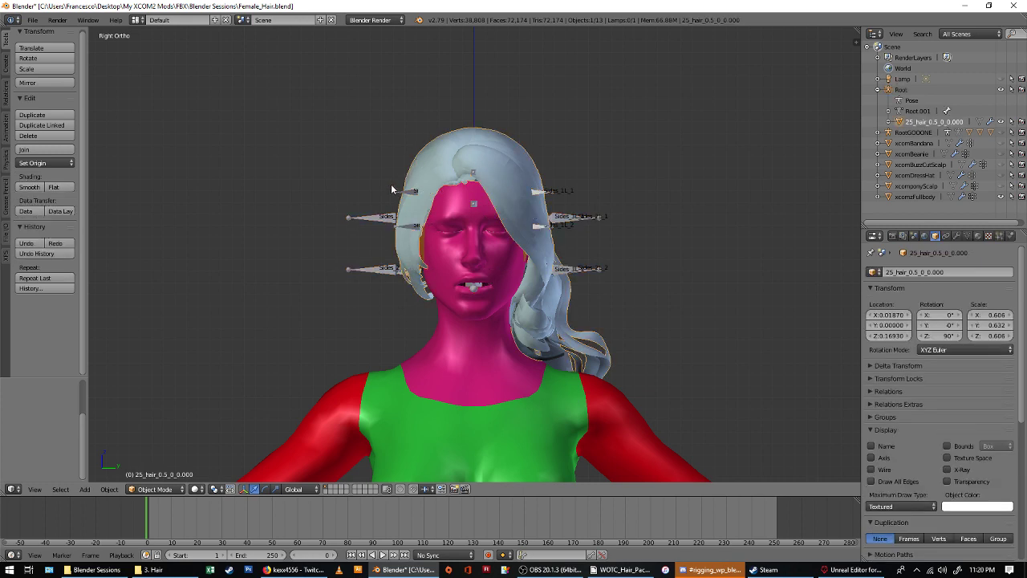
pyautogui.rightClick(366, 224)
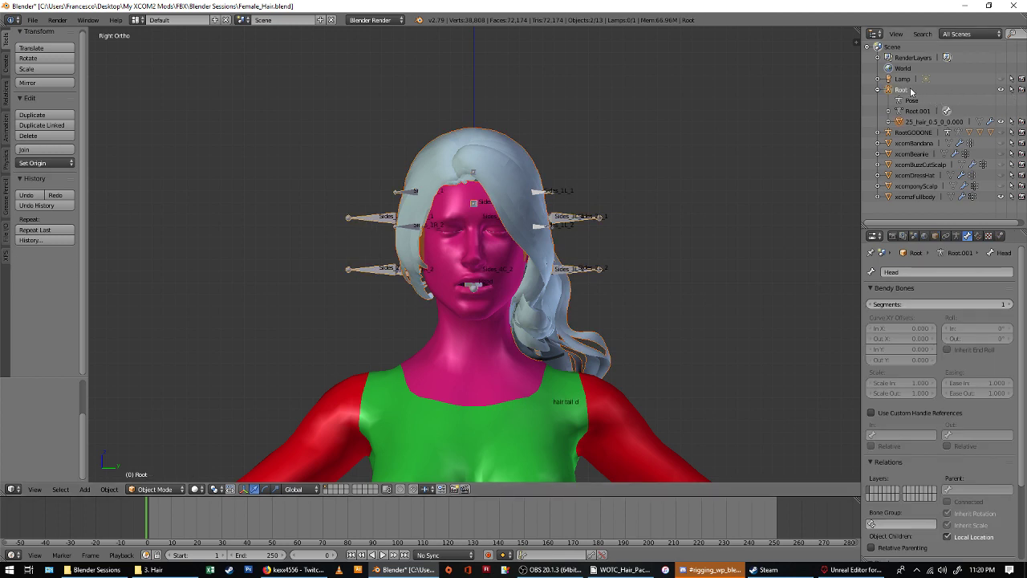
# Export the selected hair mesh and armature to the Desktop as SM_TEST_Hair_F.fbx, using the saved custom FBX preset.
pyautogui.click(32, 20)
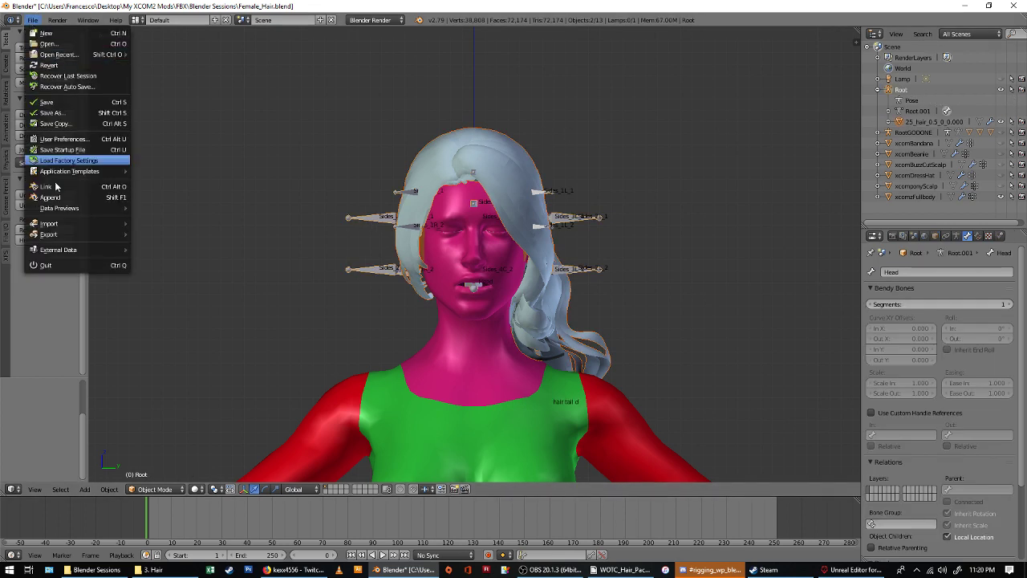
pyautogui.moveTo(56, 235)
pyautogui.click(217, 264)
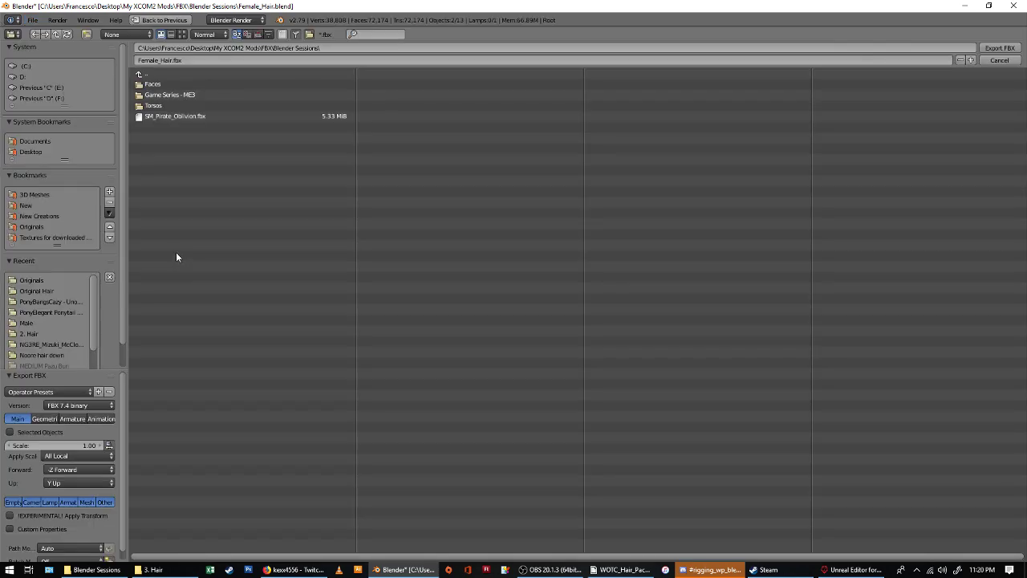
pyautogui.click(44, 392)
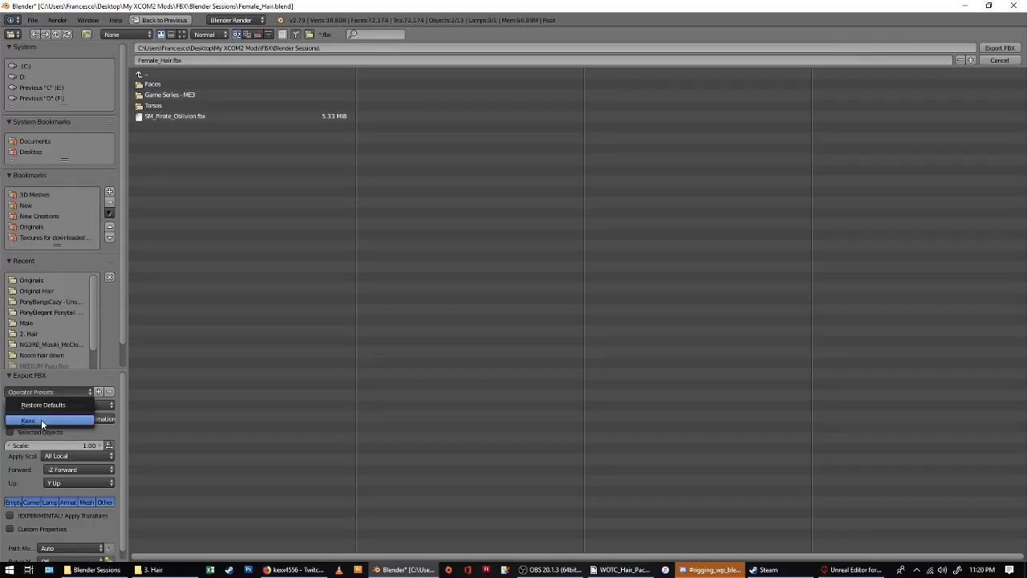
pyautogui.click(40, 419)
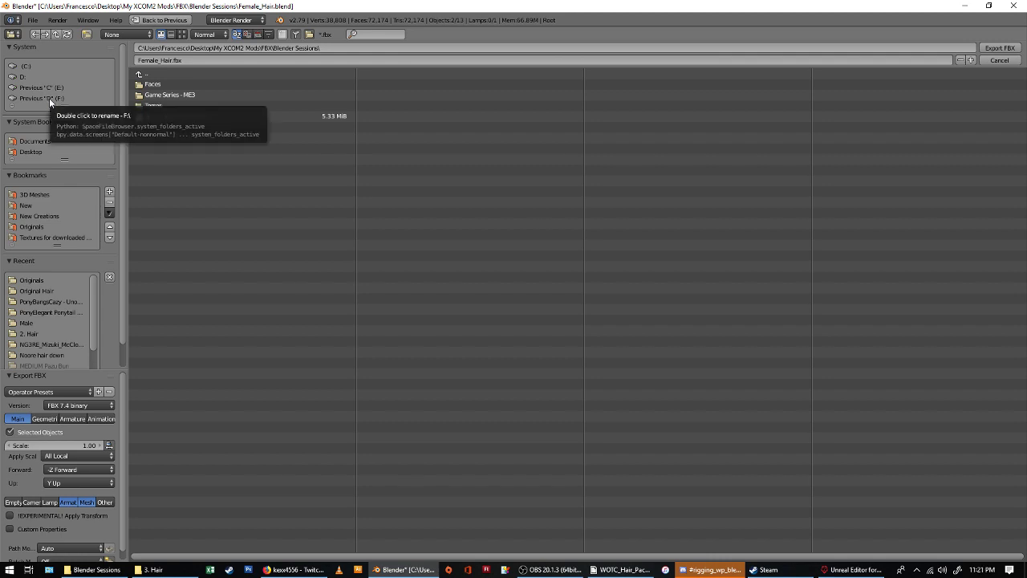
pyautogui.click(32, 152)
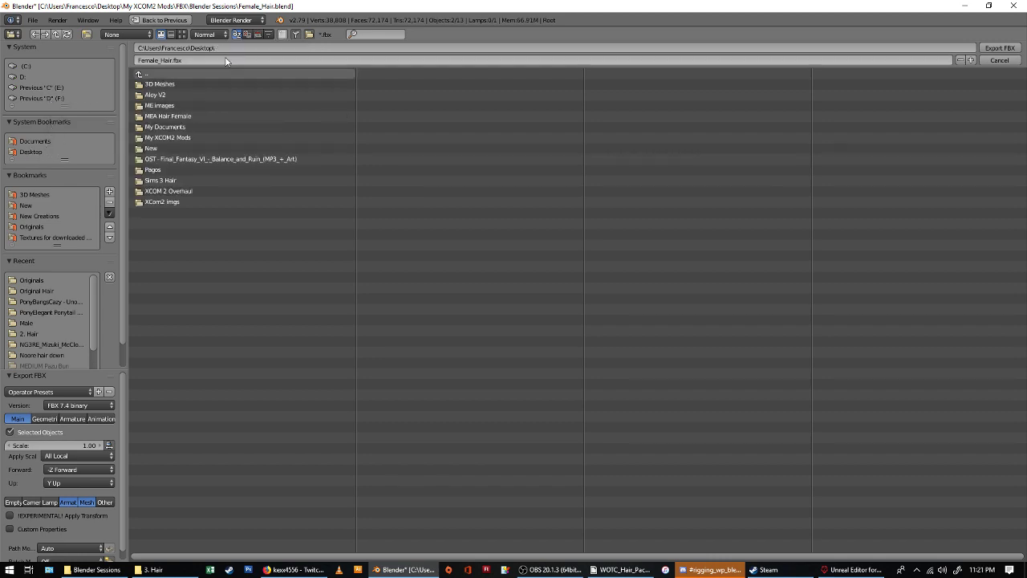
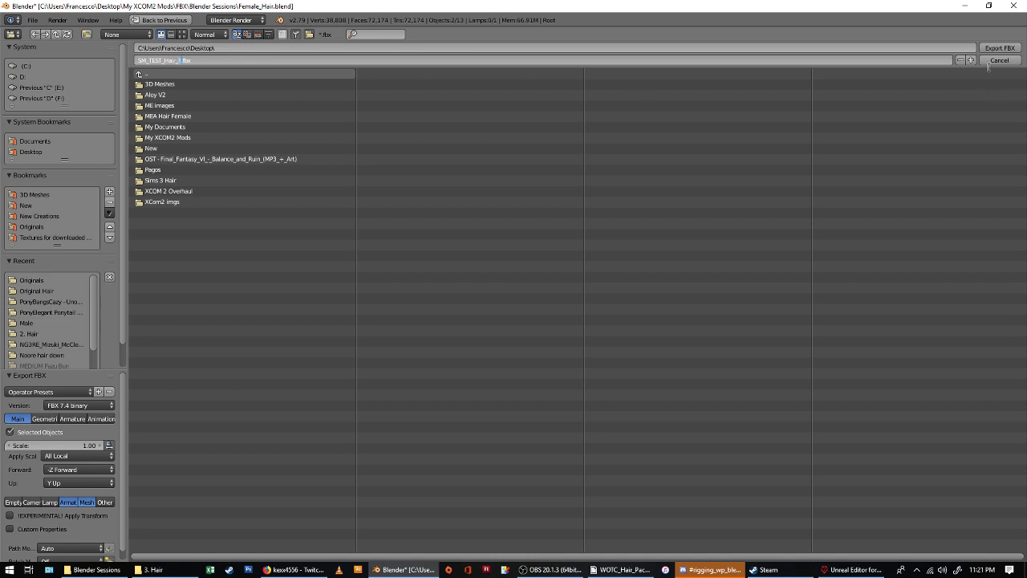
pyautogui.click(996, 48)
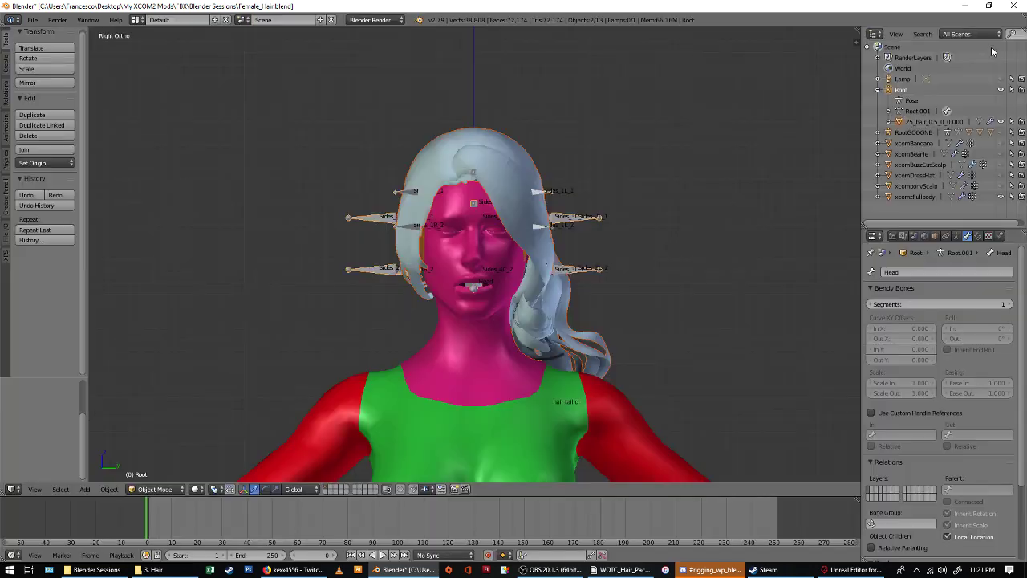
# Switch to XCOM ModBuddy and copy the Alice Thick Braided Ponytail entry with its comment line from XComContent.ini.
pyautogui.click(853, 569)
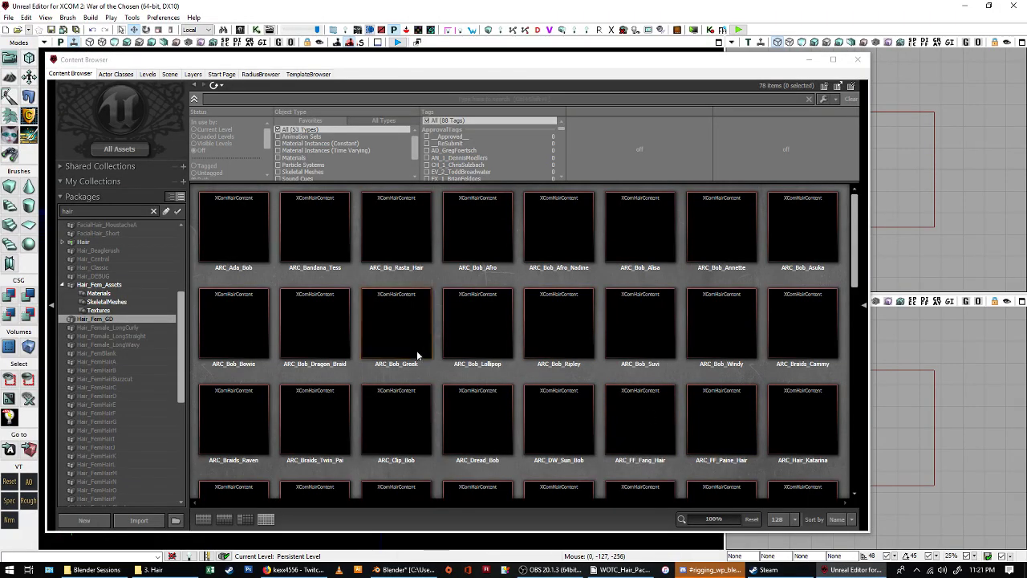
pyautogui.click(619, 569)
pyautogui.scroll(-20, 802, 215)
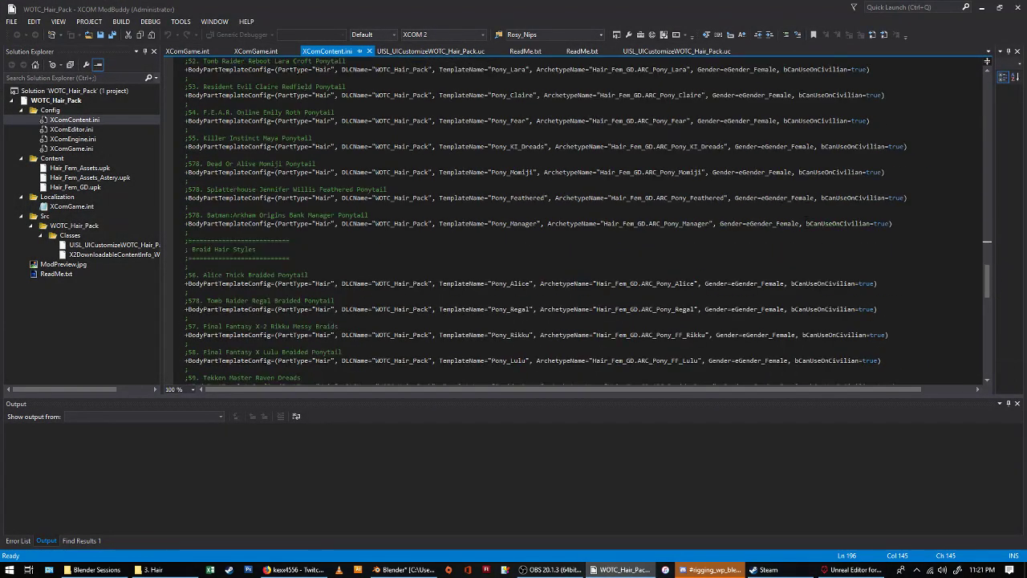
pyautogui.scroll(15, 803, 216)
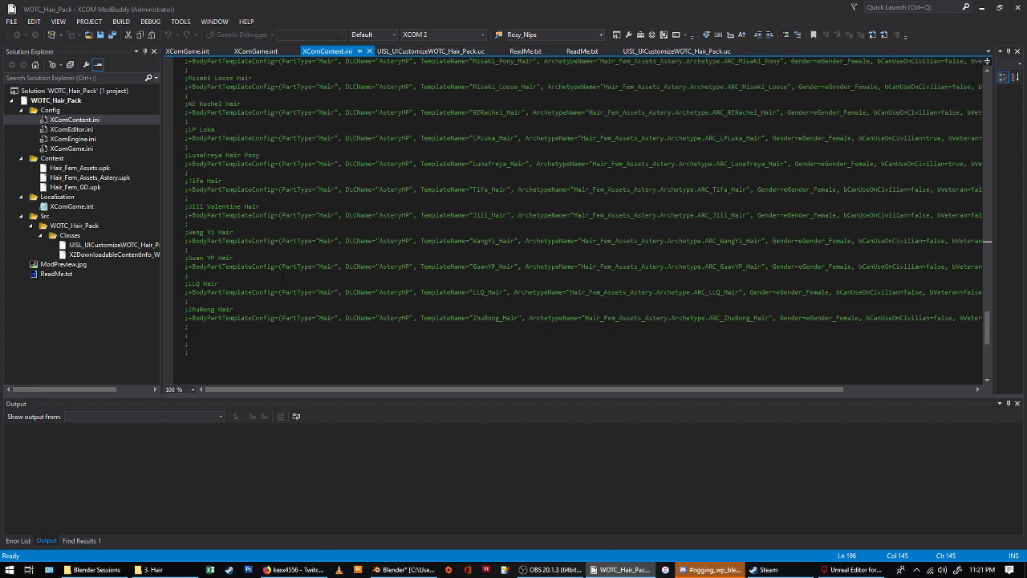
pyautogui.scroll(3, 583, 216)
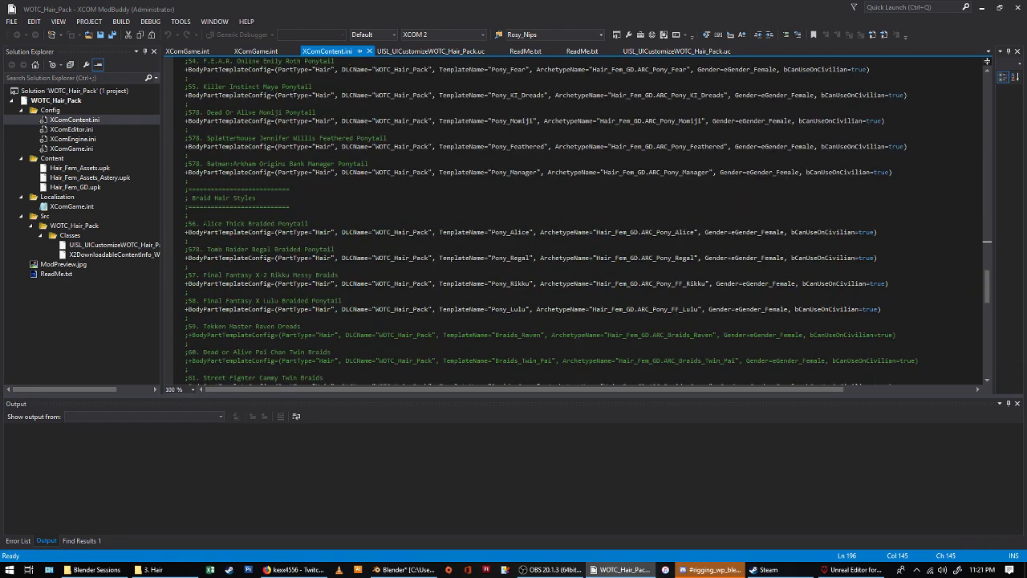
pyautogui.click(215, 216)
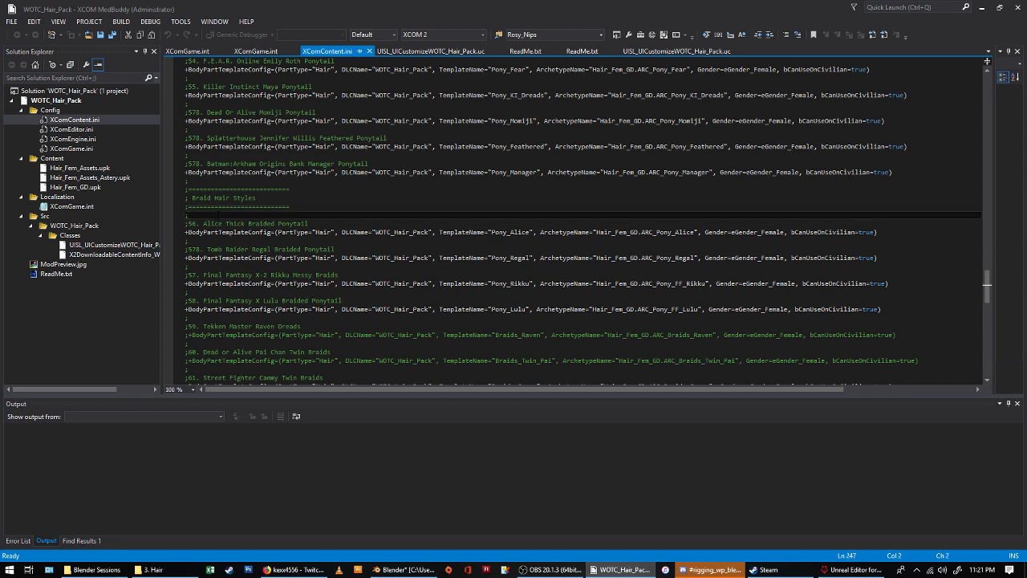
pyautogui.moveTo(215, 216); pyautogui.dragTo(186, 248)
pyautogui.hotkey('ctrl', 'c')
# Paste the copied entry at the end of XComContent.ini, below the ZhuRong Hair entry.
pyautogui.scroll(-20, 188, 241)
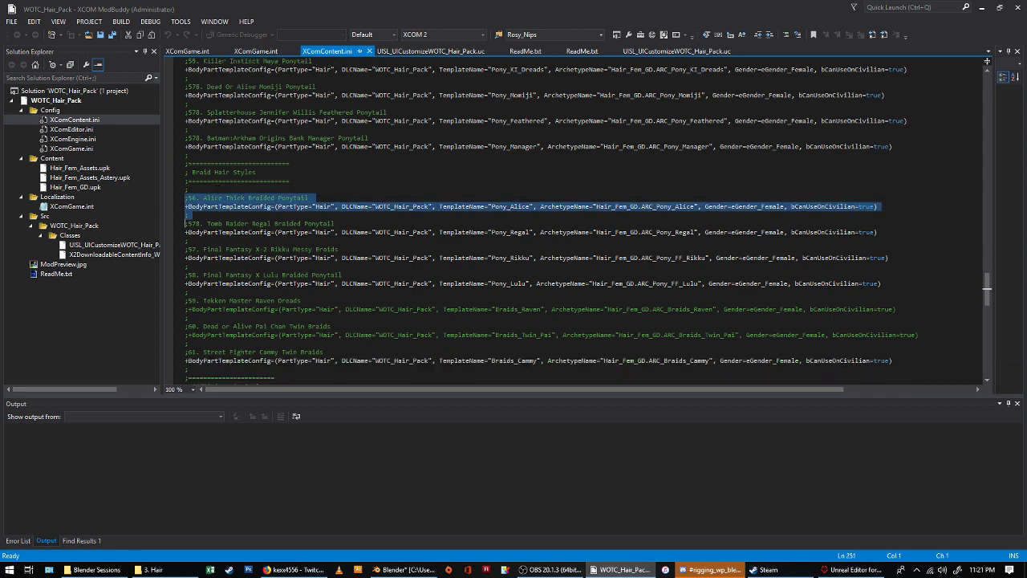
pyautogui.click(198, 181)
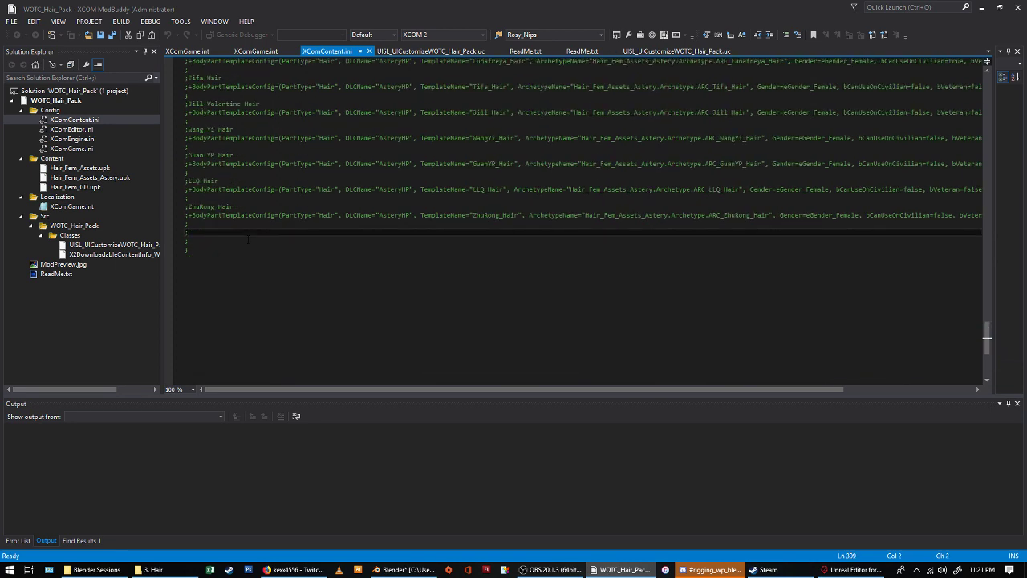
pyautogui.click(208, 197)
pyautogui.hotkey('ctrl', 'v')
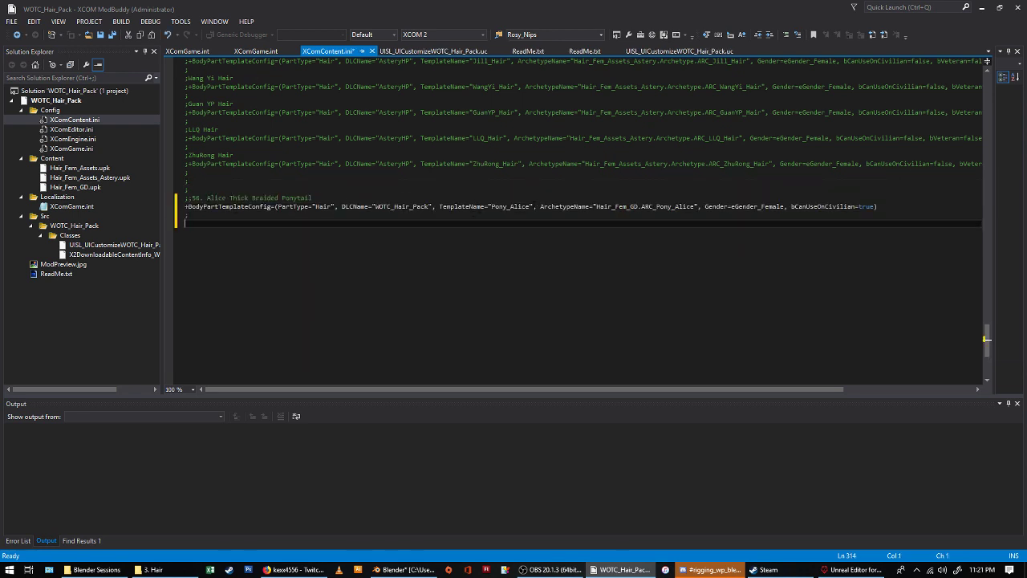
# Change the TemplateName of the pasted hair entry to TEST_Hair_F.
pyautogui.click(533, 206)
pyautogui.press('BackSpace')
pyautogui.press('BackSpace')
pyautogui.press('BackSpace')
pyautogui.press('BackSpace')
pyautogui.press('BackSpace')
pyautogui.press('BackSpace')
pyautogui.press('BackSpace')
pyautogui.press('BackSpace')
pyautogui.press('BackSpace')
pyautogui.press('BackSpace')
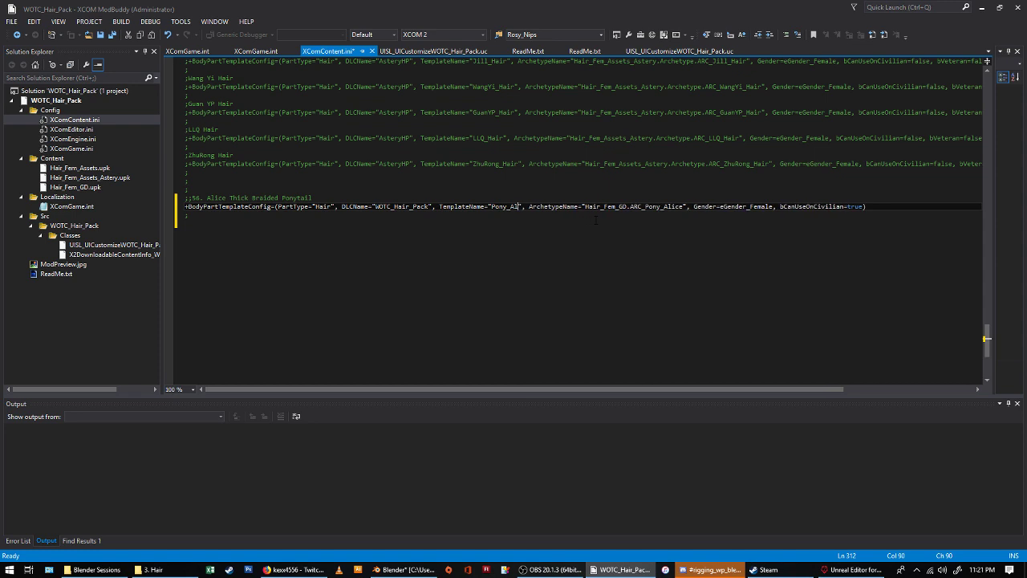
pyautogui.write('TEST_Hair')
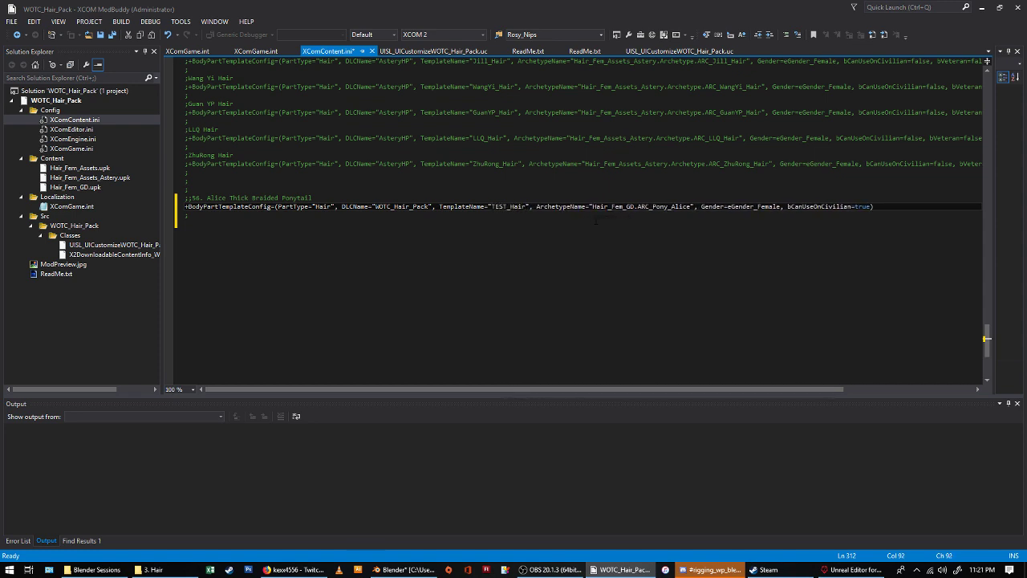
pyautogui.write('_F')
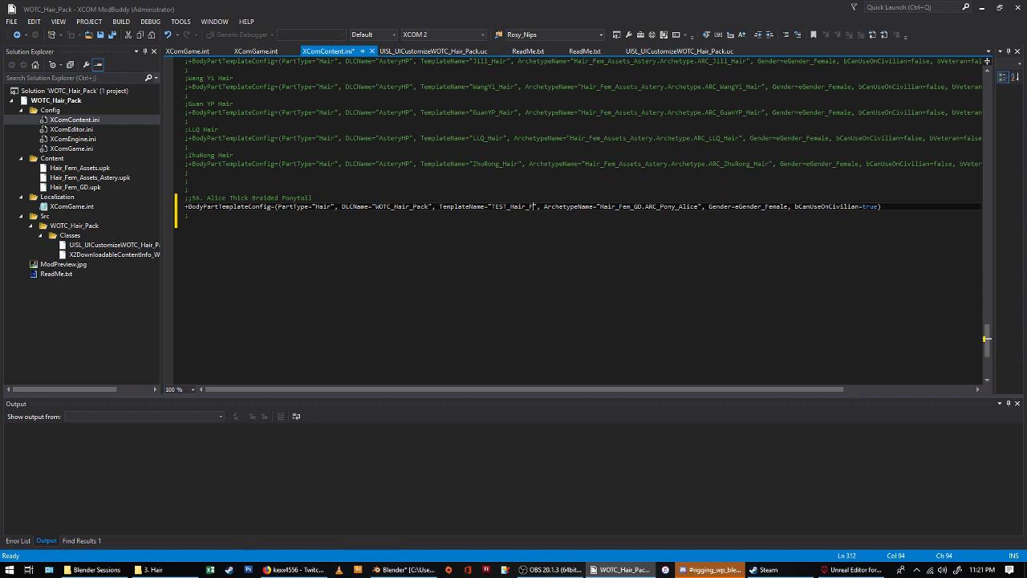
# Change the pasted entry's ArchetypeName to Hair_Fem_GD.ARC_TEST_Hair_F and save XComContent.ini.
pyautogui.click(694, 206)
pyautogui.press('BackSpace')
pyautogui.press('BackSpace')
pyautogui.press('BackSpace')
pyautogui.press('BackSpace')
pyautogui.press('BackSpace')
pyautogui.press('BackSpace')
pyautogui.press('BackSpace')
pyautogui.press('BackSpace')
pyautogui.press('BackSpace')
pyautogui.press('BackSpace')
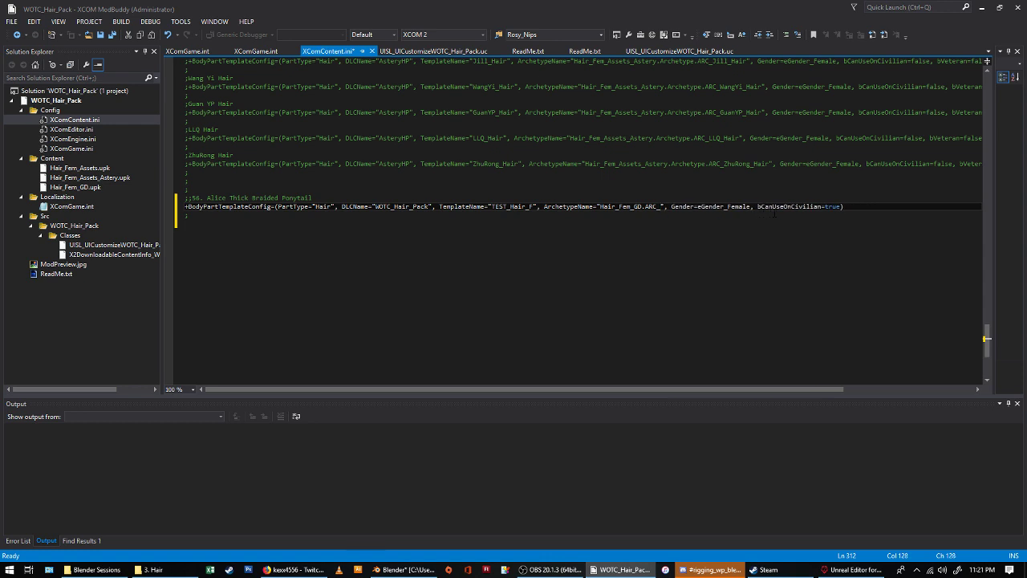
pyautogui.write('TEST')
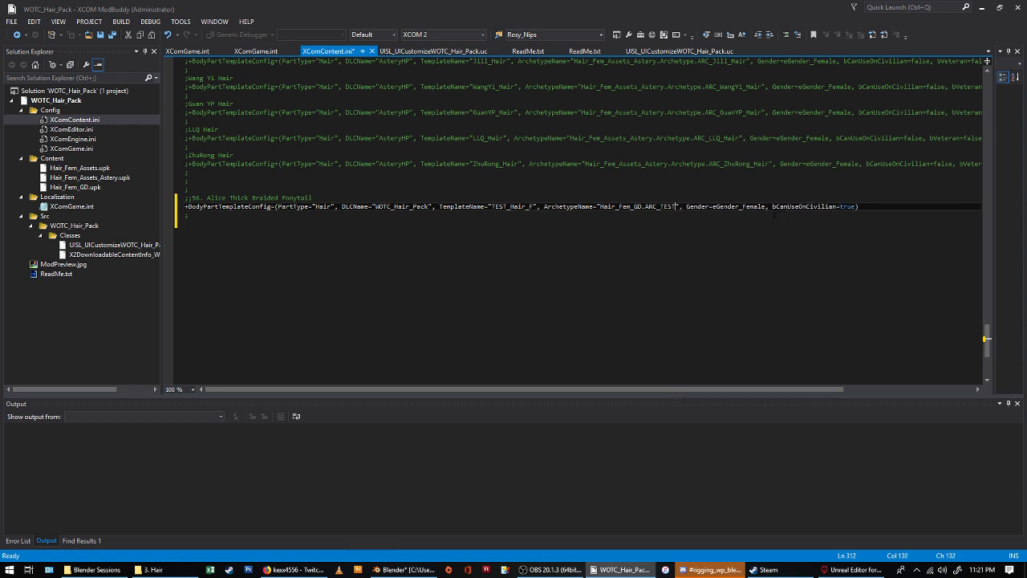
pyautogui.write('_Hair_F')
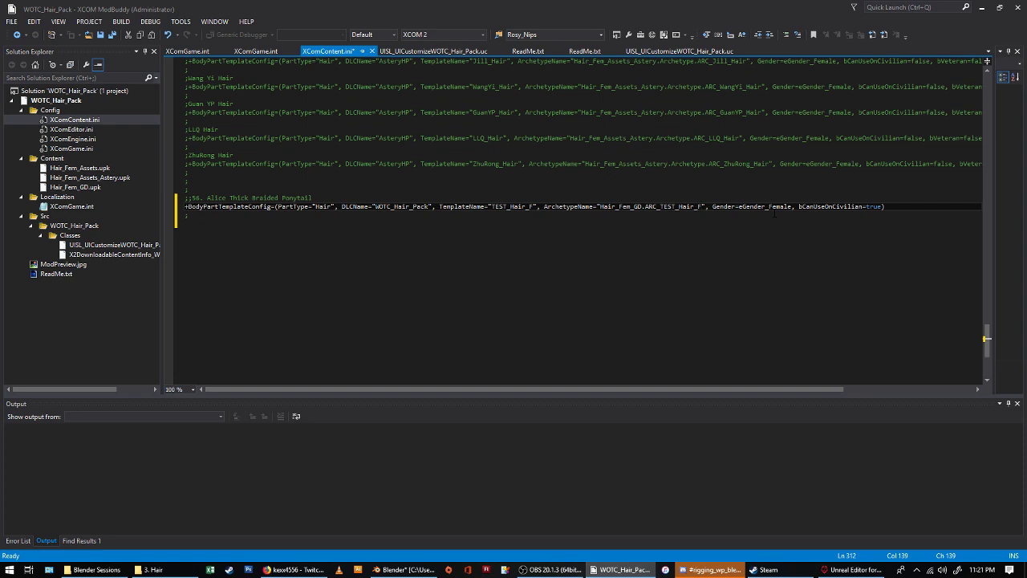
pyautogui.hotkey('ctrl', 's')
# Open the localization file XComGame.int and duplicate the ZhuRong_Hair entry with its DisplayName line at the end of the file.
pyautogui.click(62, 207)
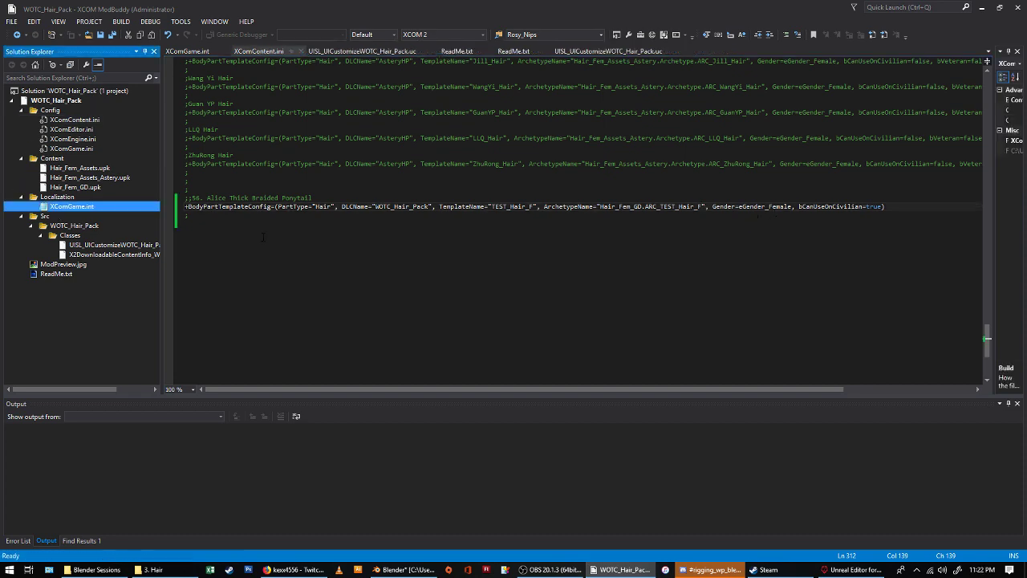
pyautogui.scroll(-15, 277, 241)
pyautogui.scroll(-15, 276, 241)
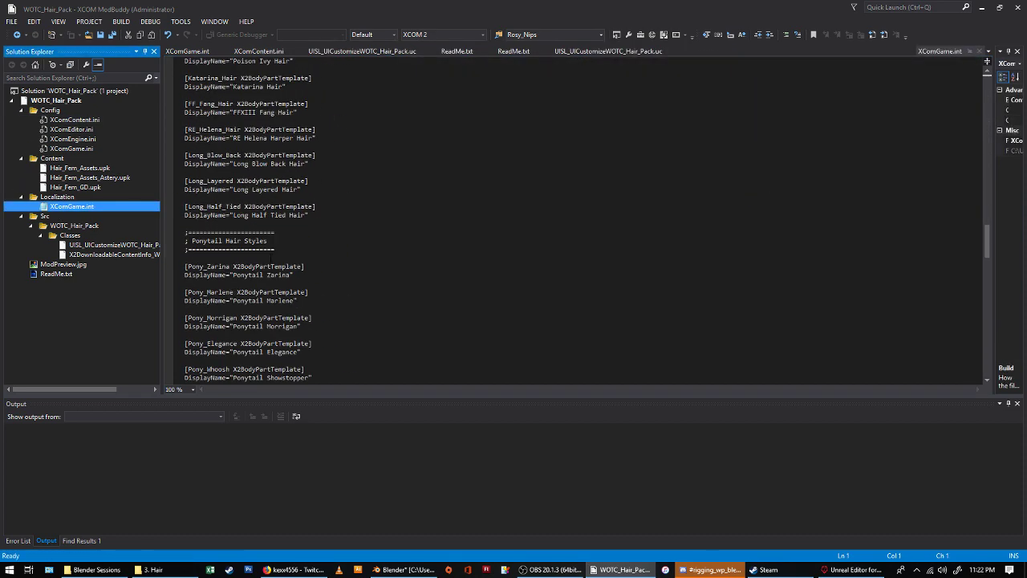
pyautogui.scroll(6, 257, 255)
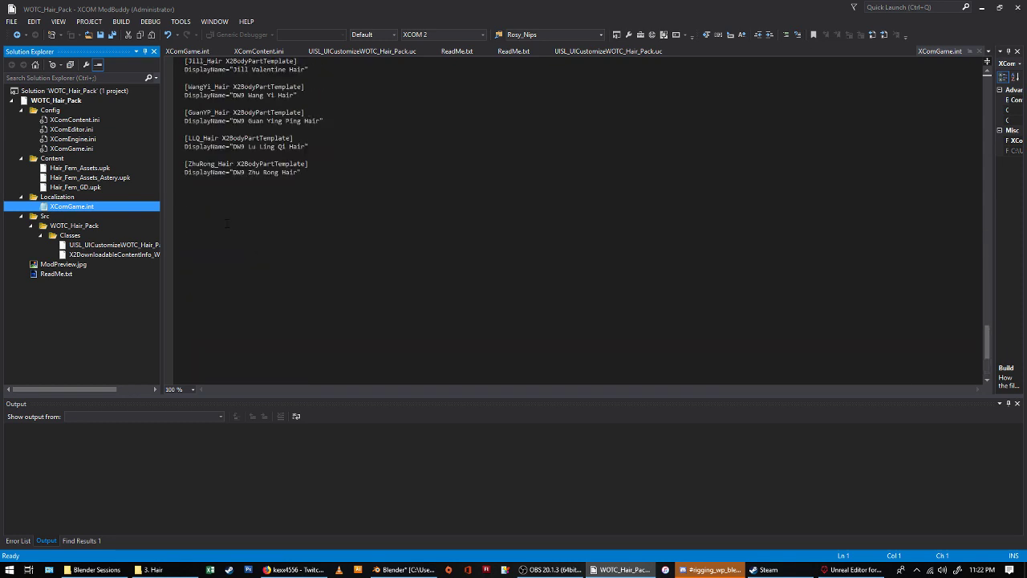
pyautogui.click(257, 258)
pyautogui.hotkey('shift', 'Down')
pyautogui.hotkey('shift', 'Down')
pyautogui.hotkey('shift', 'Down')
pyautogui.hotkey('shift', 'Down')
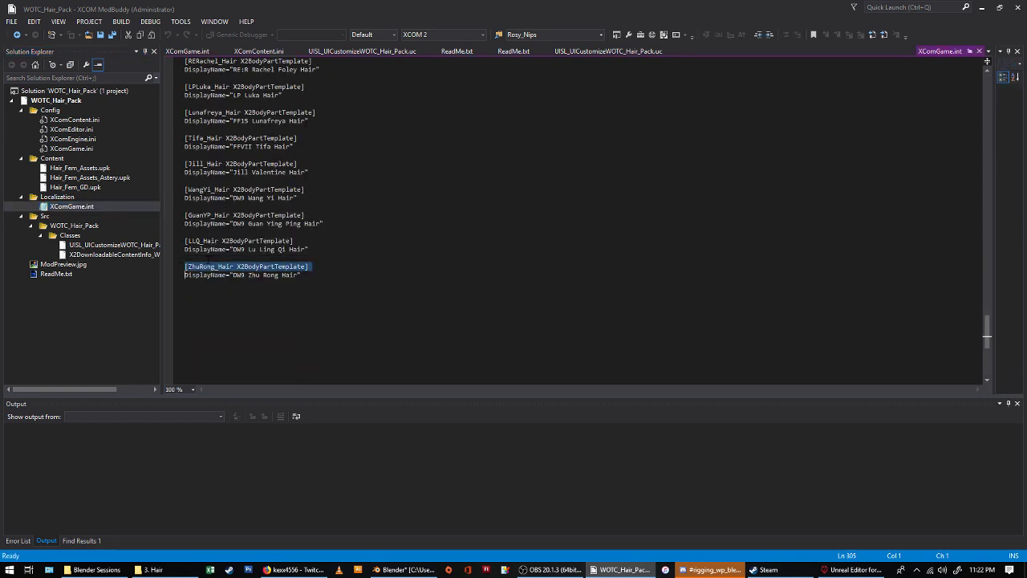
pyautogui.hotkey('ctrl', 'c')
pyautogui.hotkey('ctrl', 'v')
# Rename the duplicated entry's template in XComGame.int from ZhuRong_Hair to TEST_Hair.
pyautogui.press('Up')
pyautogui.press('Up')
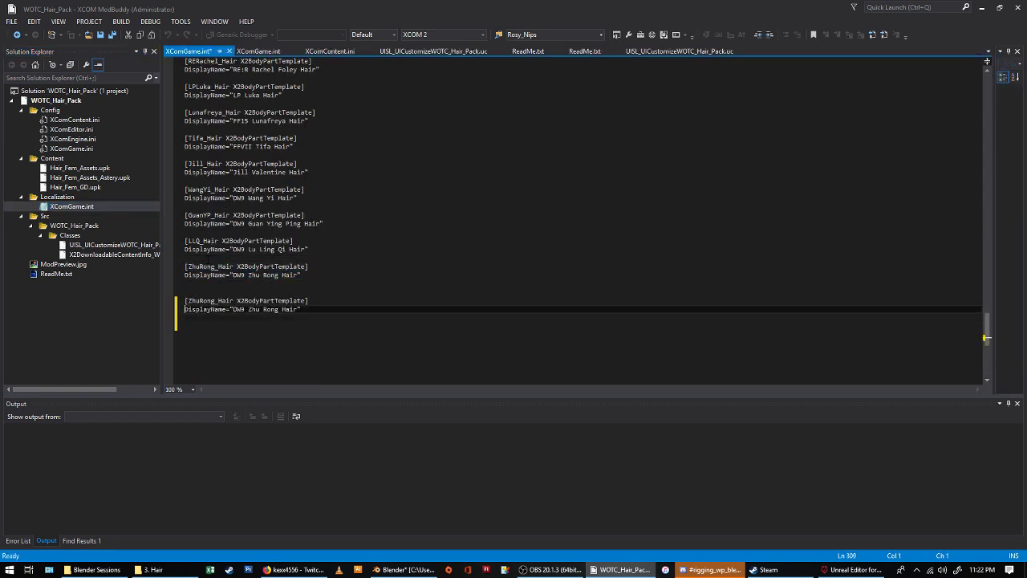
pyautogui.press('Right')
pyautogui.press('Right')
pyautogui.press('Right')
pyautogui.press('Left')
pyautogui.press('Left')
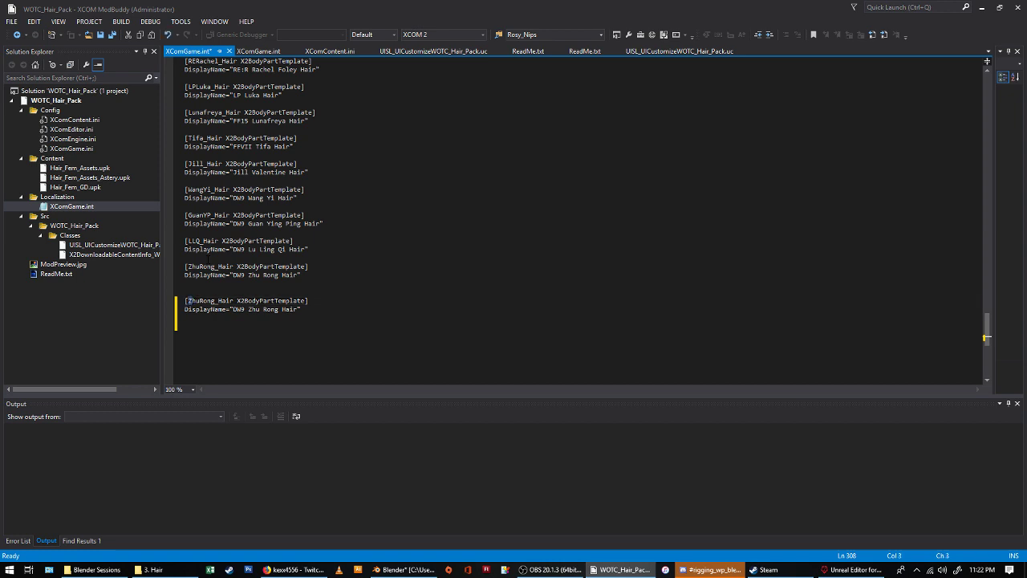
pyautogui.hotkey('shift', 'Right')
pyautogui.hotkey('shift', 'Right')
pyautogui.hotkey('shift', 'Right')
pyautogui.hotkey('shift', 'Right')
pyautogui.hotkey('shift', 'Right')
pyautogui.hotkey('shift', 'Right')
pyautogui.hotkey('shift', 'Right')
pyautogui.write('TEST')
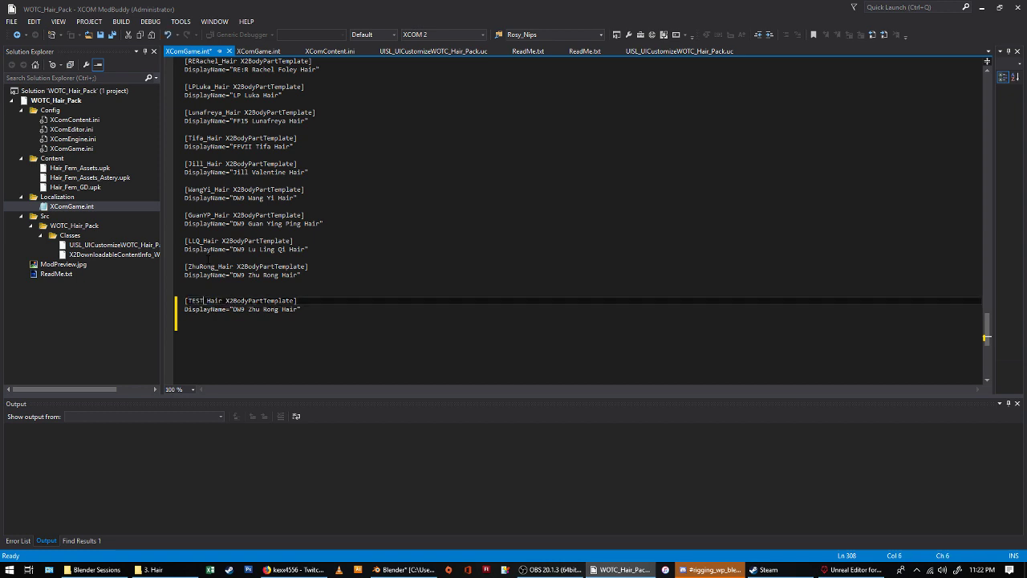
# Set the duplicated entry's DisplayName to "TEST Woooo Hair" and save XComGame.int.
pyautogui.press('Down')
pyautogui.press('Right')
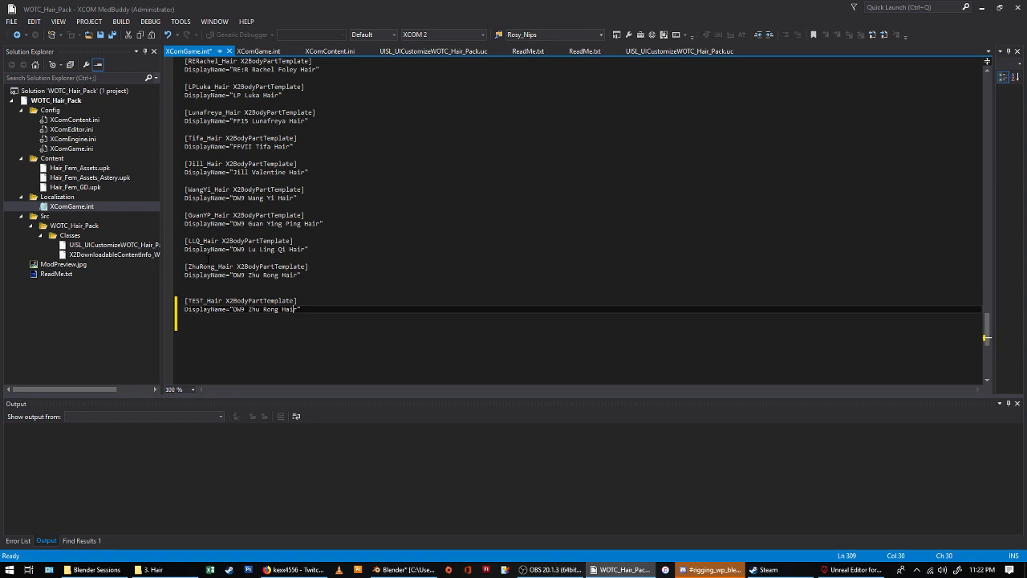
pyautogui.press('BackSpace')
pyautogui.press('BackSpace')
pyautogui.press('BackSpace')
pyautogui.press('BackSpace')
pyautogui.press('BackSpace')
pyautogui.press('BackSpace')
pyautogui.press('BackSpace')
pyautogui.press('BackSpace')
pyautogui.press('BackSpace')
pyautogui.press('BackSpace')
pyautogui.press('BackSpace')
pyautogui.press('BackSpace')
pyautogui.press('BackSpace')
pyautogui.write('TEST Woooo')
pyautogui.hotkey('ctrl', 's')
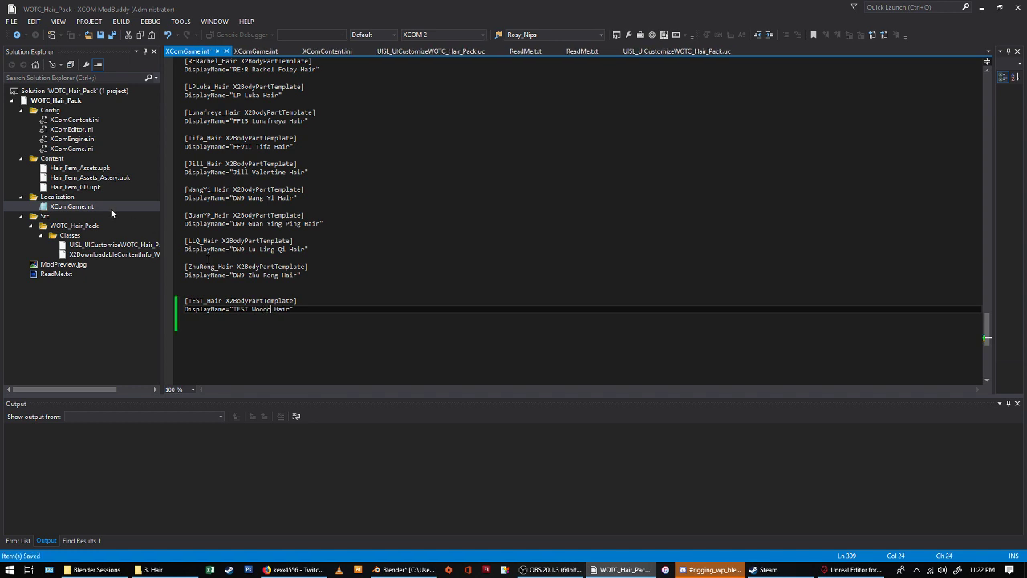
# Compare the template name with XComContent.ini, extend it to TEST_Hair_F in XComGame.int, and save the file.
pyautogui.click(81, 121)
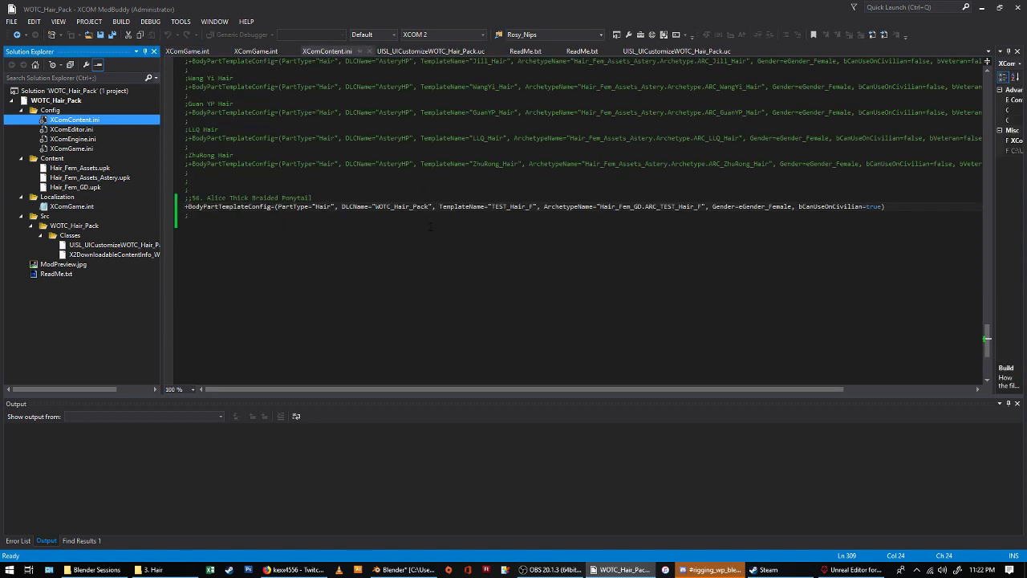
pyautogui.click(80, 208)
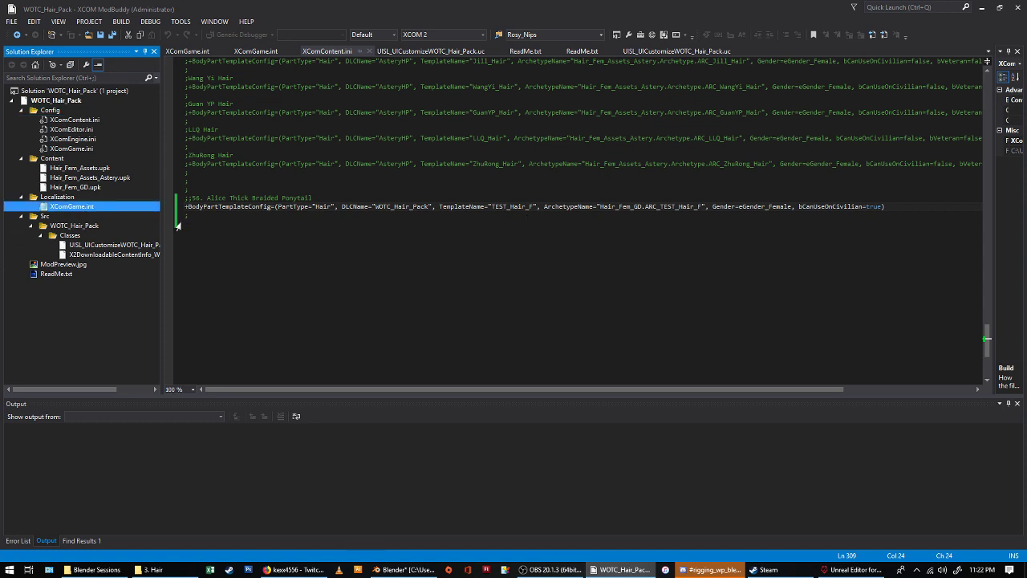
pyautogui.click(224, 301)
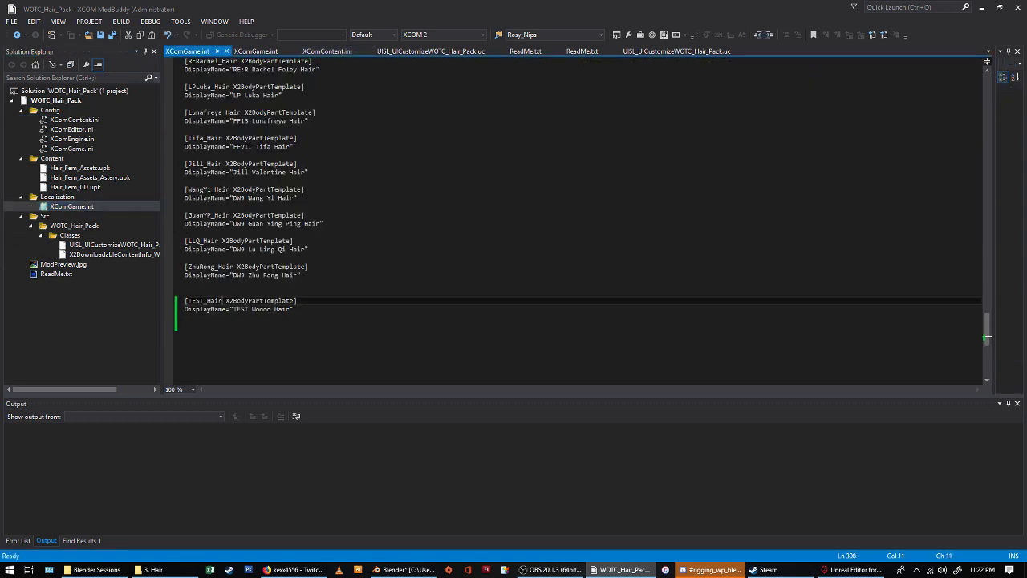
pyautogui.write('_F')
pyautogui.hotkey('ctrl', 's')
pyautogui.doubleClick(72, 120)
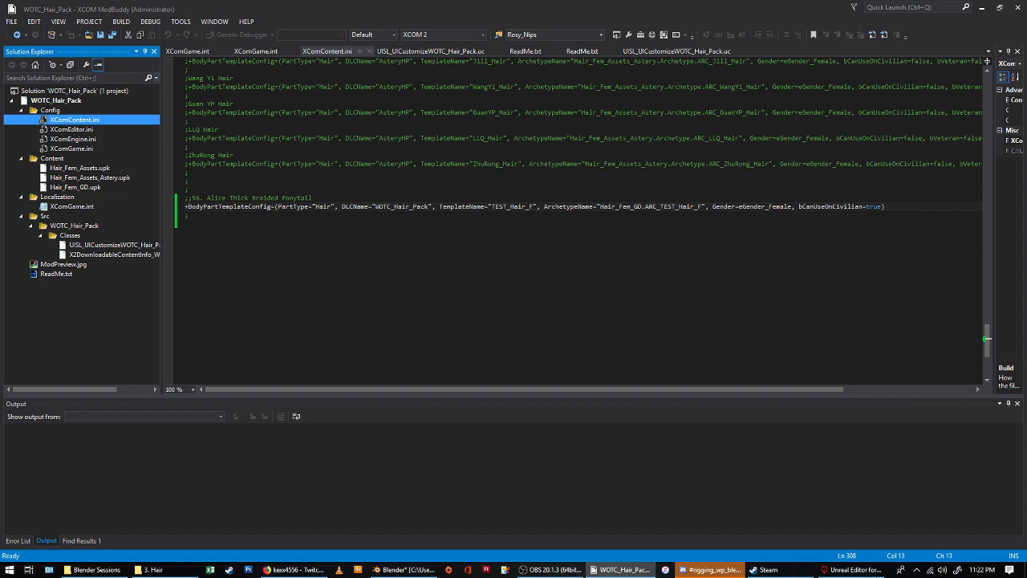
# In the Unreal Editor, copy ARC_Vanilla_Pony_Martina within Hair_Fem_GD as ARC_TEST_Hair_F and open the copy's properties.
pyautogui.click(851, 570)
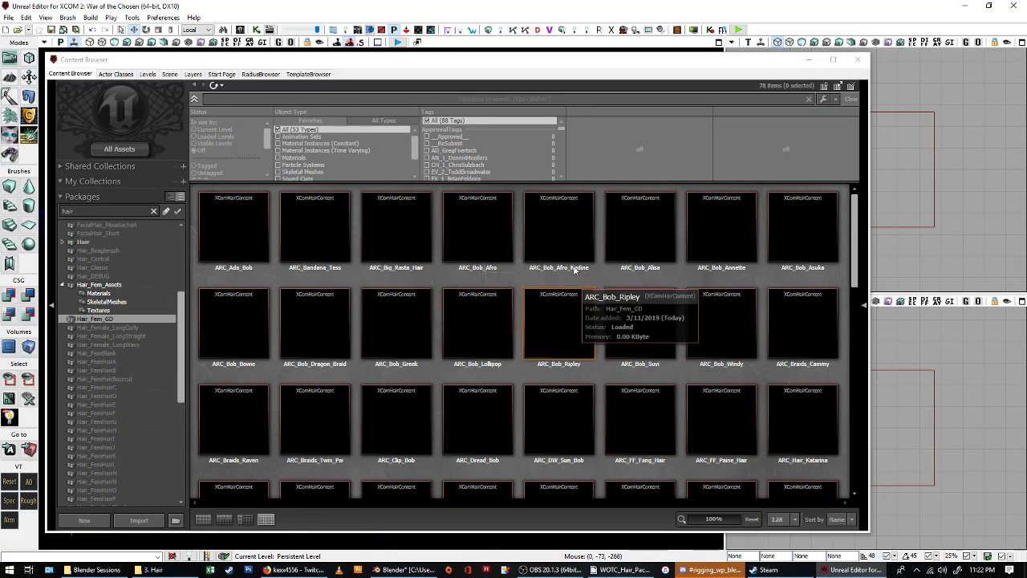
pyautogui.scroll(-10, 587, 332)
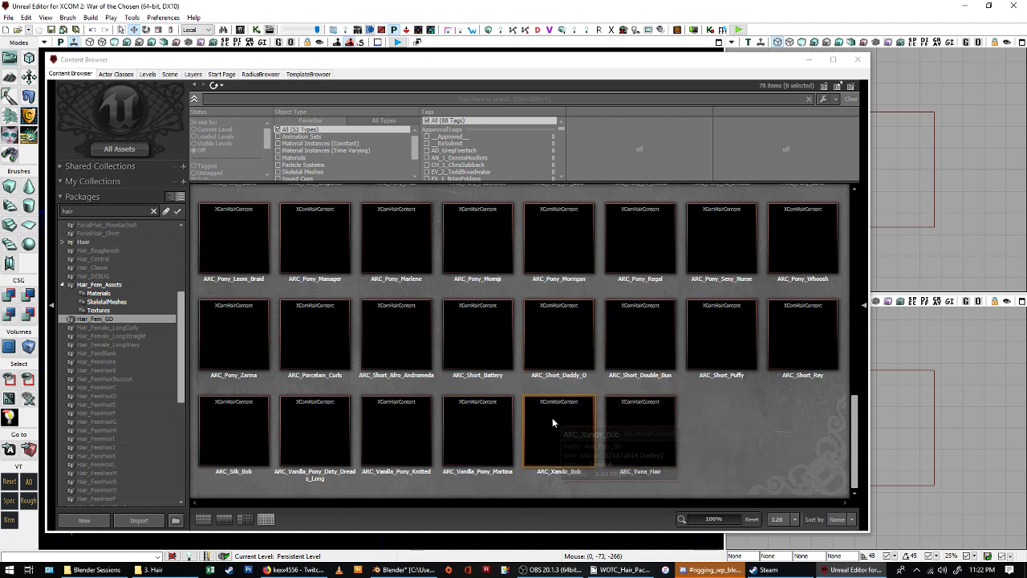
pyautogui.click(495, 419)
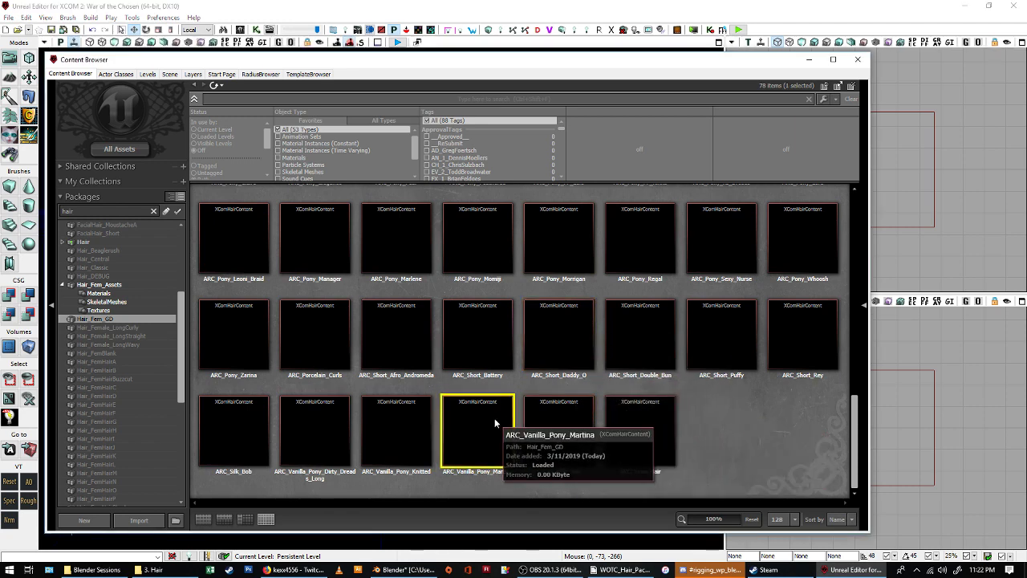
pyautogui.rightClick(494, 418)
pyautogui.click(400, 209)
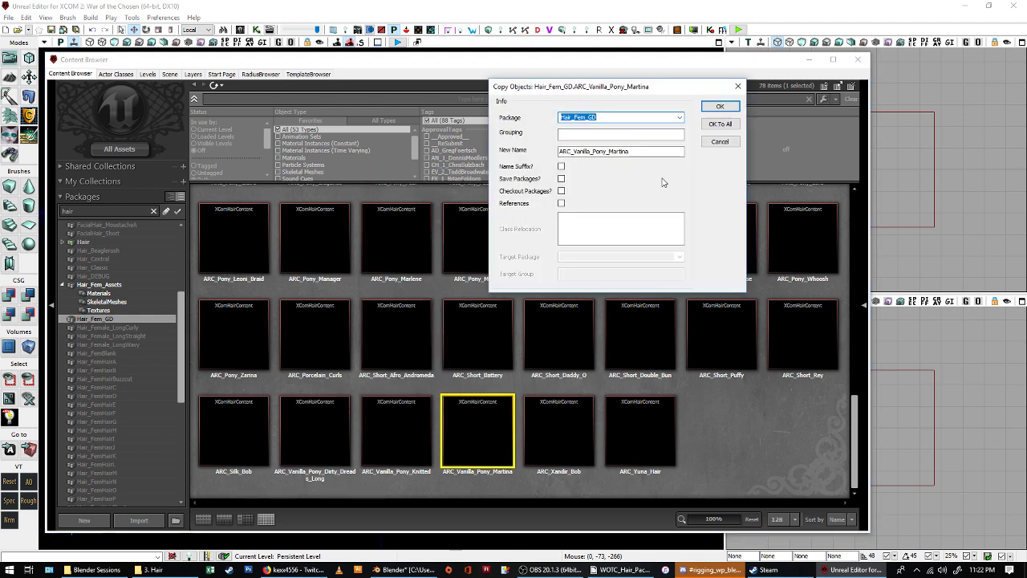
pyautogui.moveTo(643, 150); pyautogui.dragTo(574, 149)
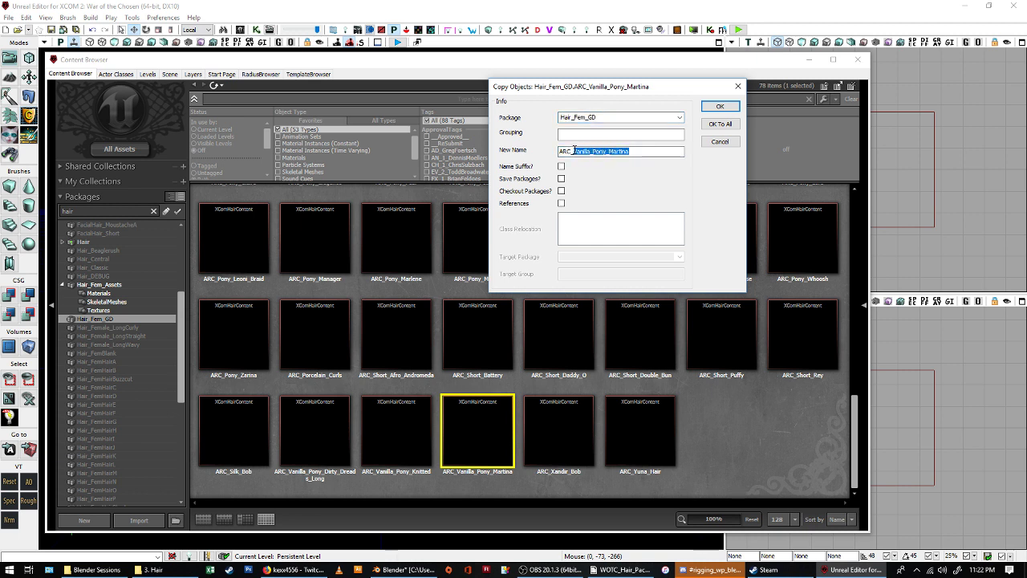
pyautogui.write('TEST_Hair_F')
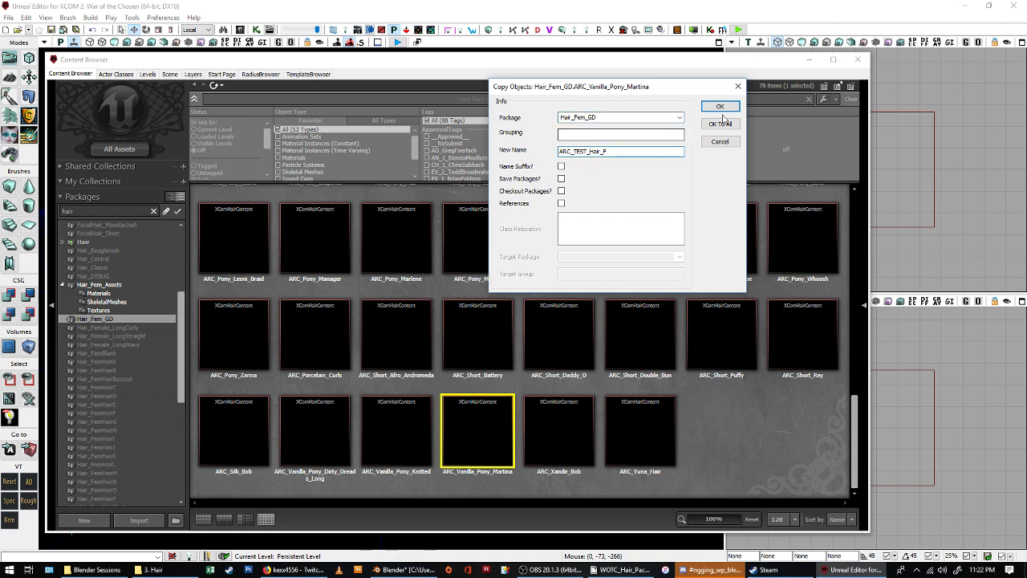
pyautogui.press('Return')
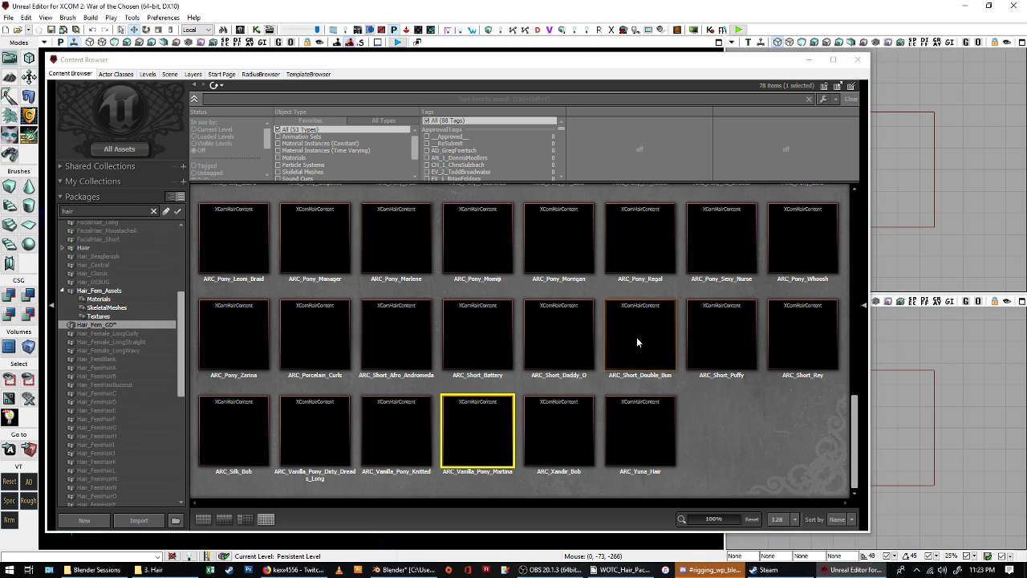
pyautogui.doubleClick(317, 443)
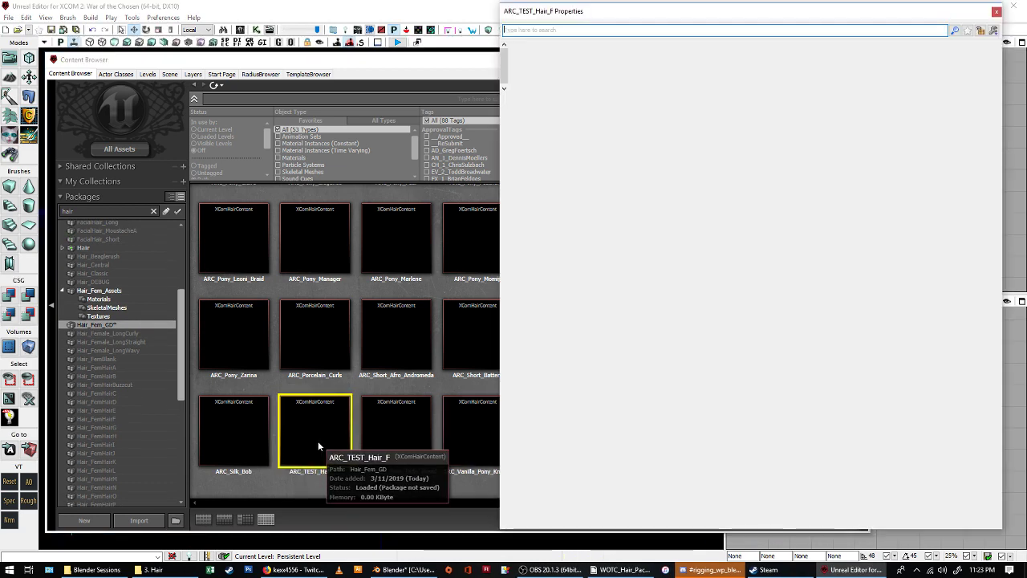
# Copy the 1_Template skeletal mesh in the SkeletalMeshes group of Hair_Fem_Assets as SM_TEST_Hair_F.
pyautogui.click(106, 307)
pyautogui.scroll(5, 239, 266)
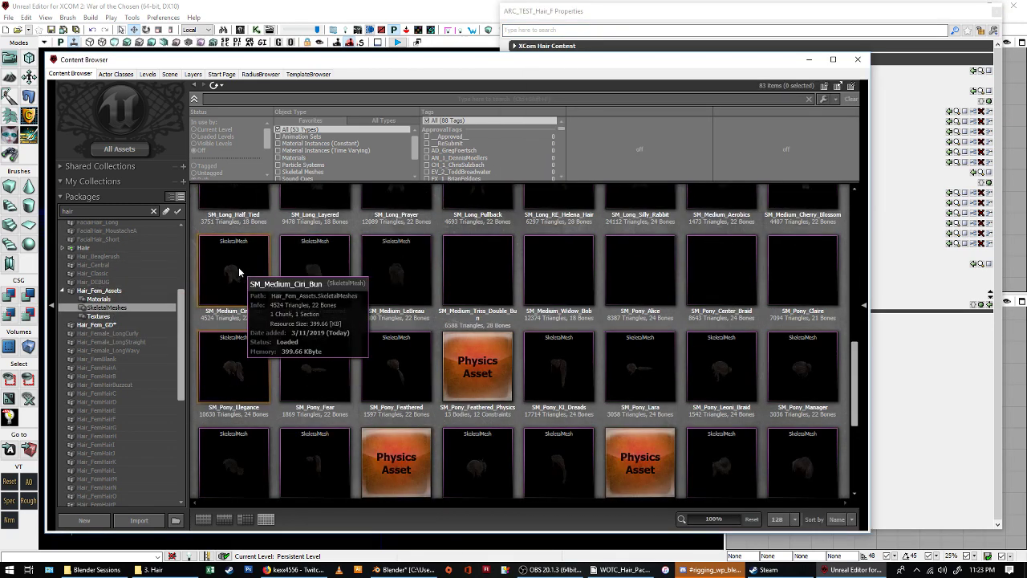
pyautogui.scroll(2, 235, 267)
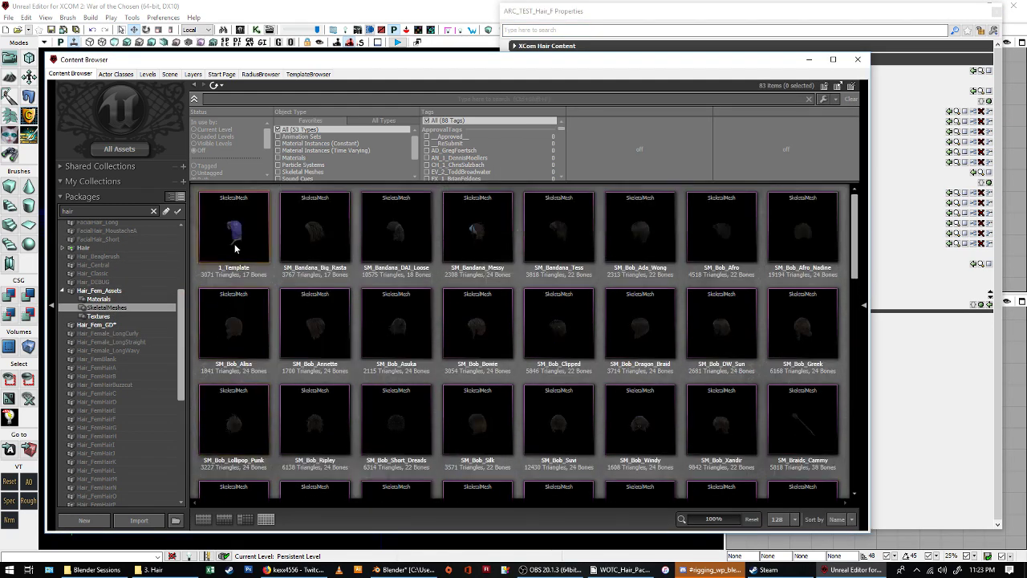
pyautogui.rightClick(235, 244)
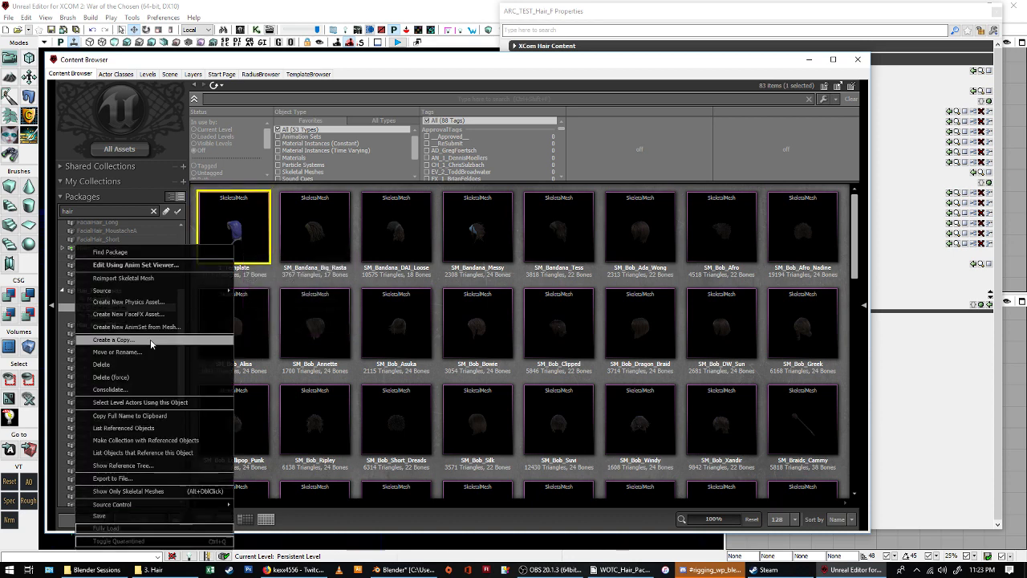
pyautogui.press('Escape')
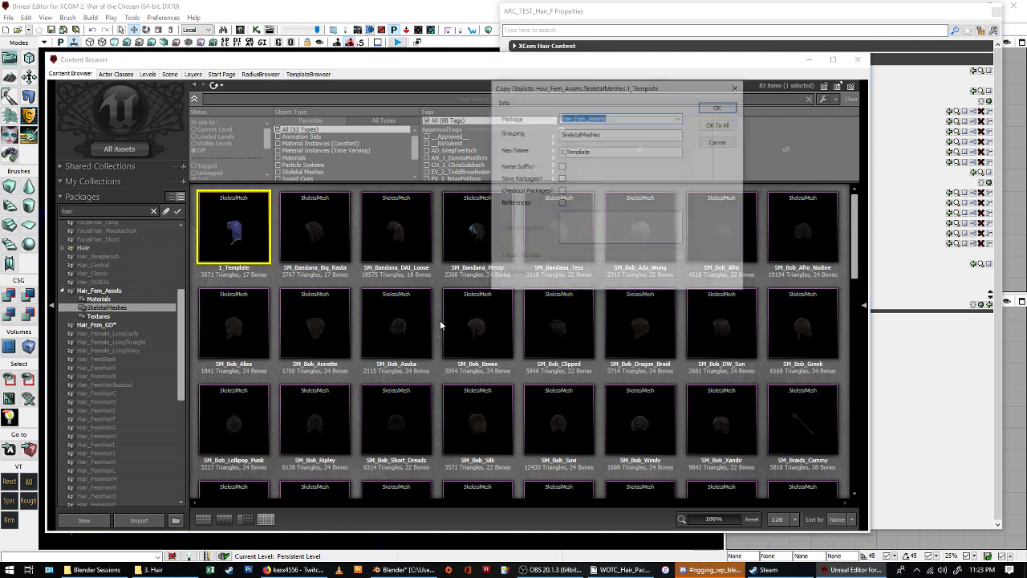
pyautogui.moveTo(594, 151); pyautogui.dragTo(570, 163)
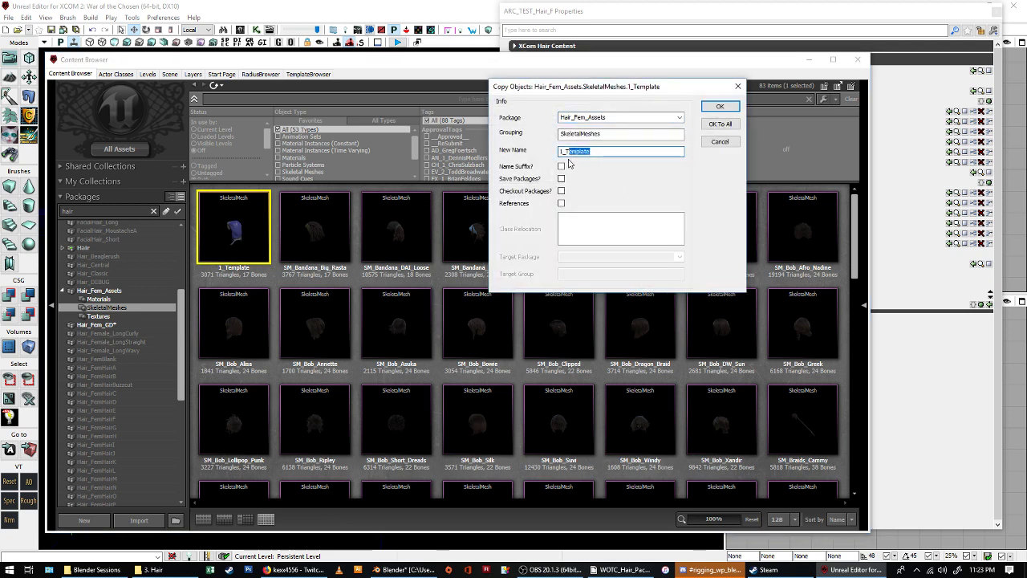
pyautogui.press('BackSpace')
pyautogui.write('SM_TEST_Hair_F')
pyautogui.click(718, 106)
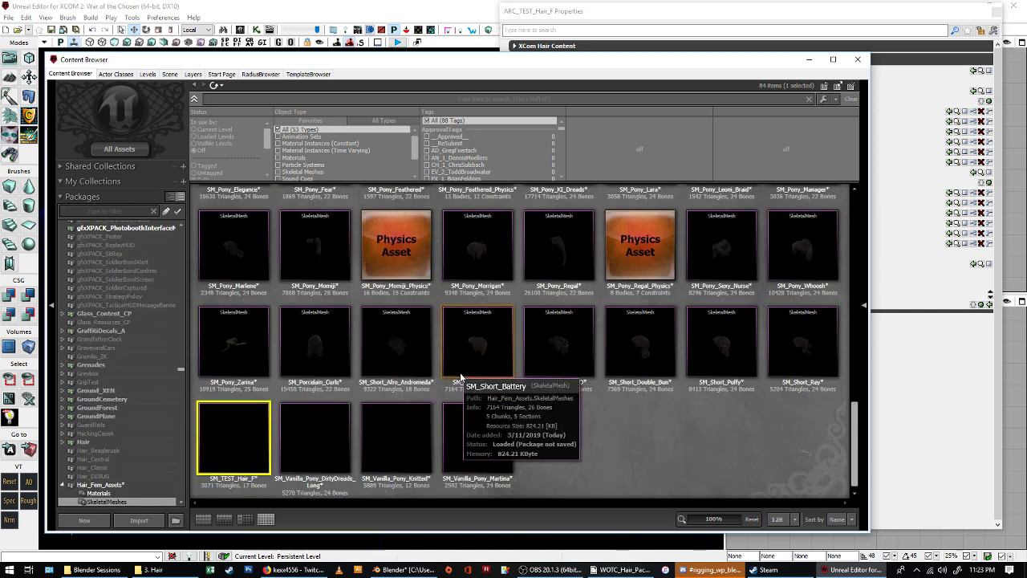
# Assign SM_TEST_Hair_F as the Skeletal Mesh and all six Fallback Skeletal Meshes of ARC_TEST_Hair_F, and close its properties.
pyautogui.click(961, 16)
pyautogui.click(973, 69)
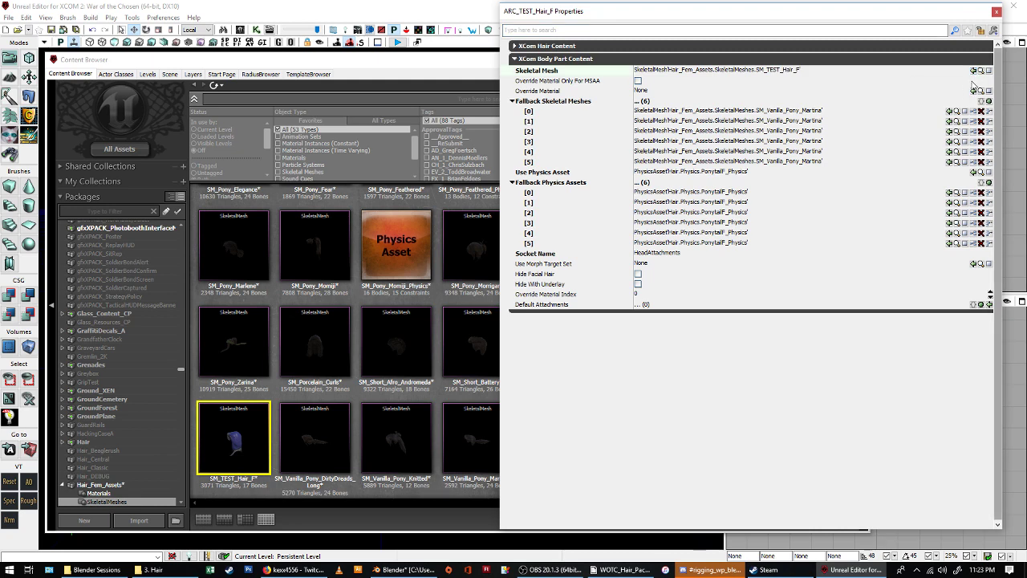
pyautogui.click(948, 110)
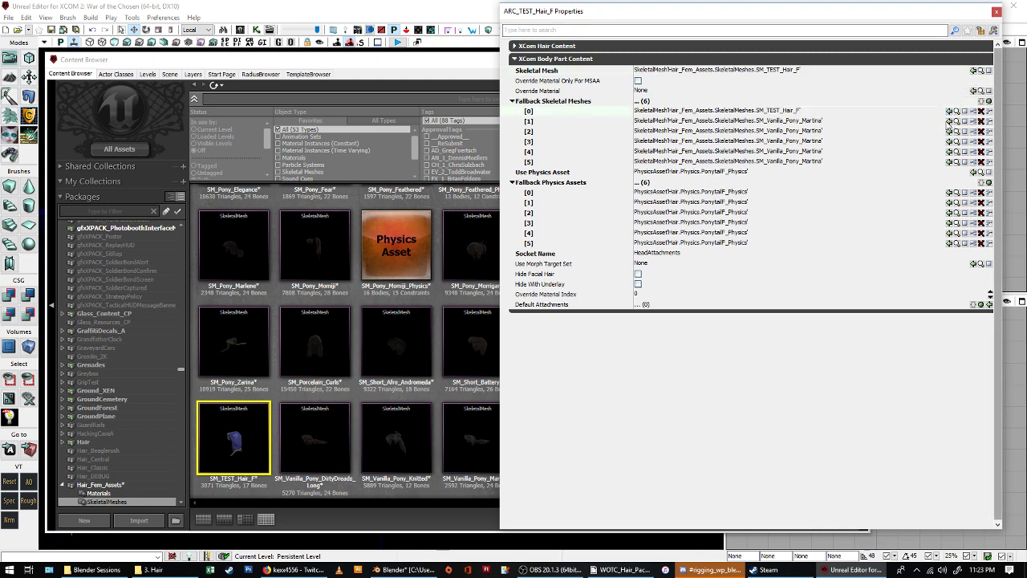
pyautogui.click(949, 121)
pyautogui.click(949, 131)
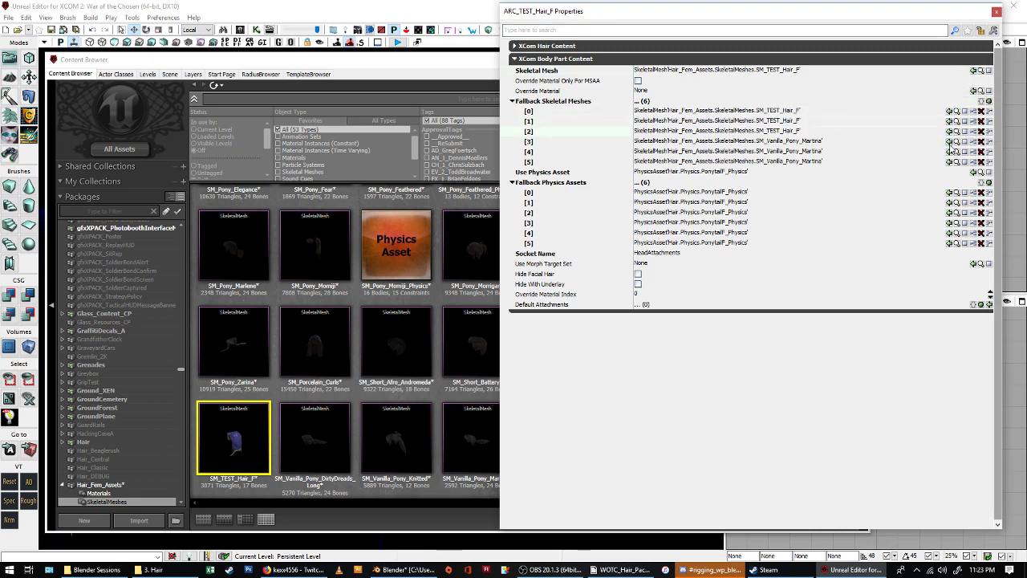
pyautogui.click(949, 141)
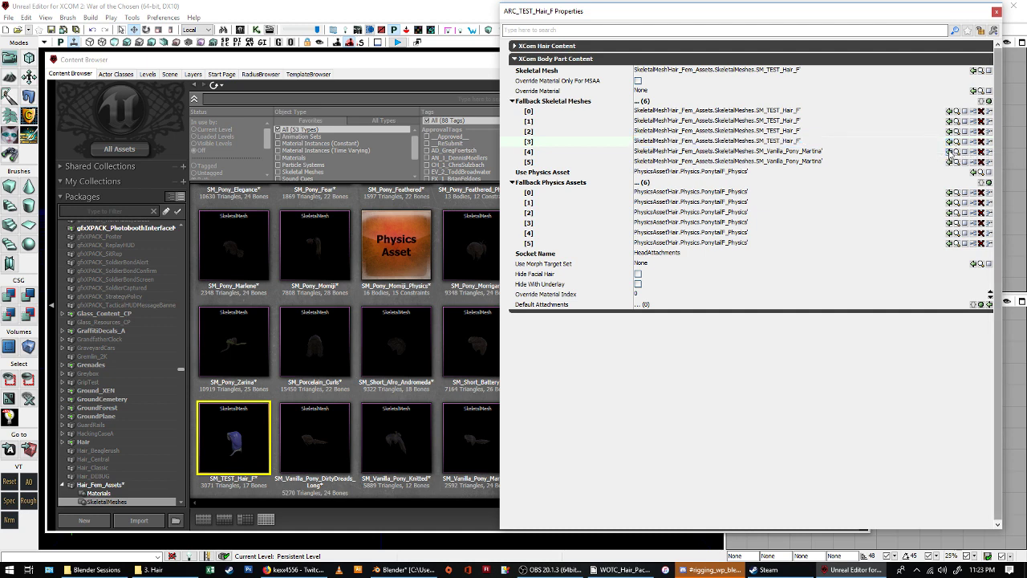
pyautogui.click(949, 152)
pyautogui.click(949, 162)
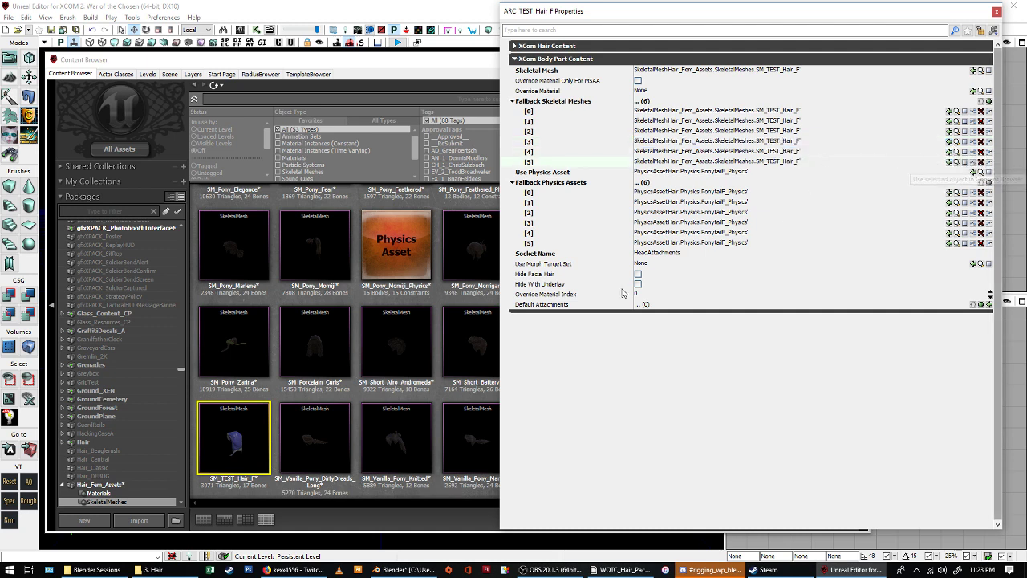
pyautogui.click(996, 13)
# Reimport the SM_TEST_Hair_F skeletal mesh from SM_TEST_Hair_F.fbx on the Desktop.
pyautogui.rightClick(255, 464)
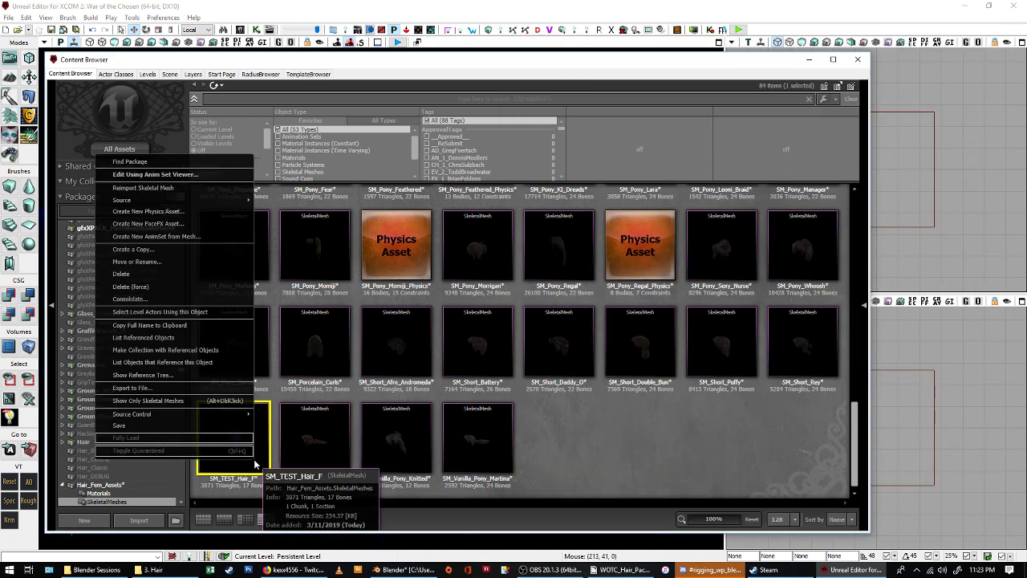
pyautogui.click(161, 188)
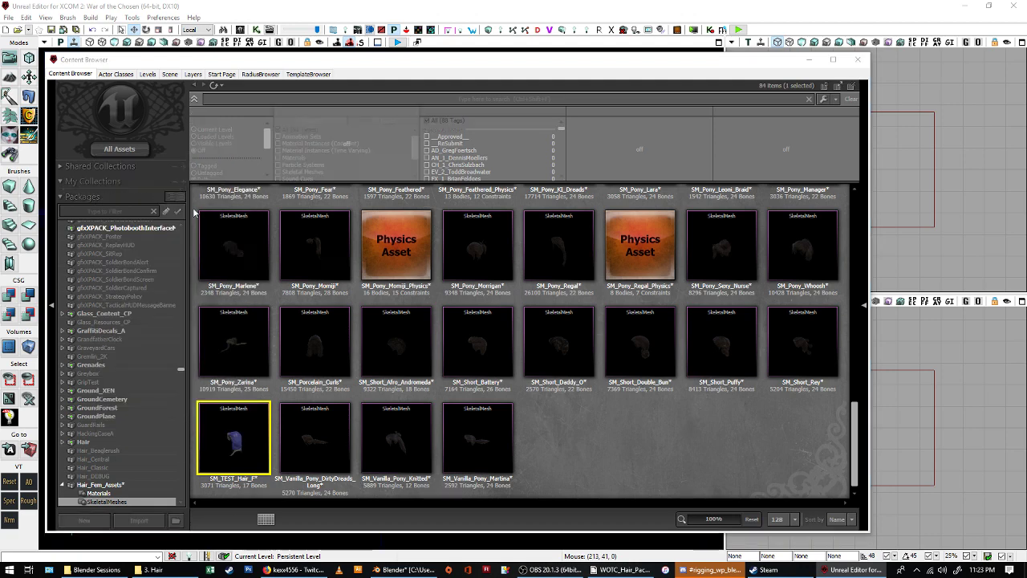
pyautogui.scroll(5, 48, 112)
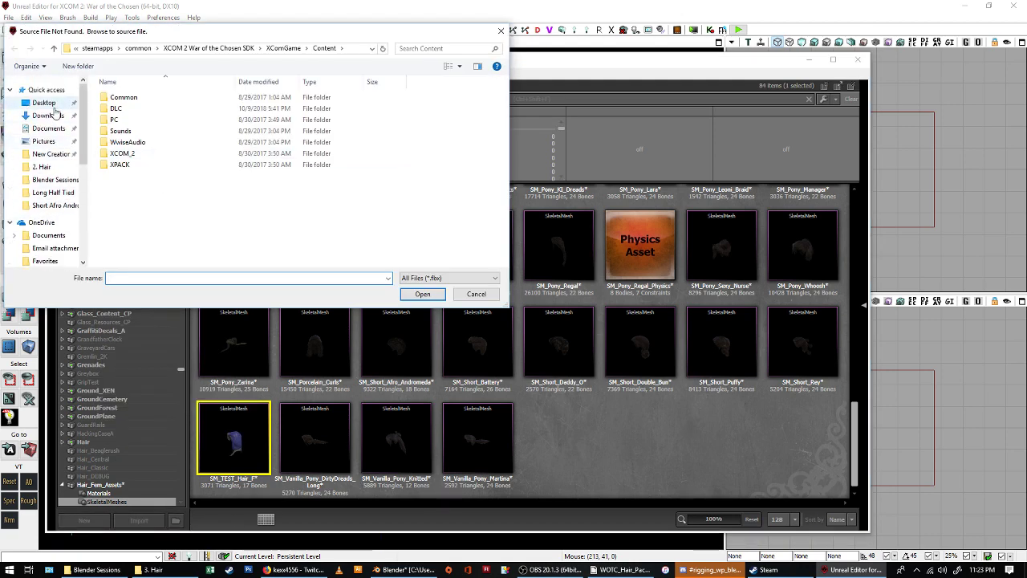
pyautogui.click(45, 103)
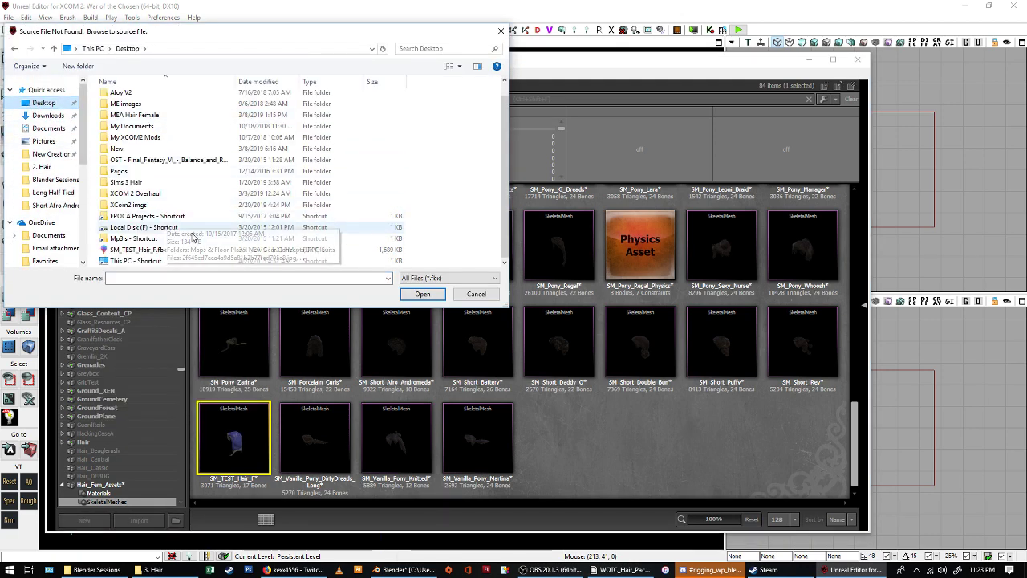
pyautogui.click(137, 250)
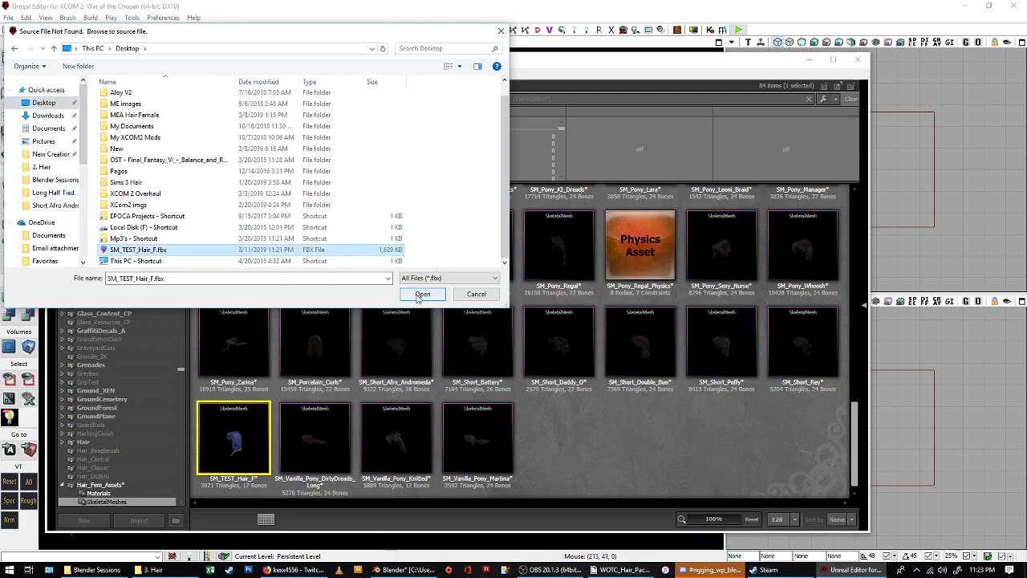
pyautogui.click(421, 295)
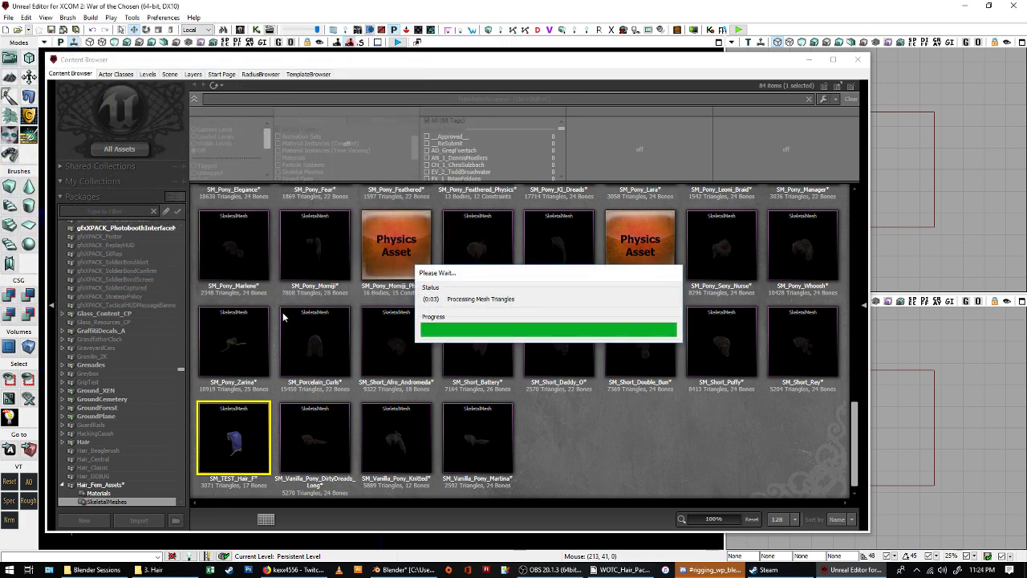
pyautogui.moveTo(245, 446)
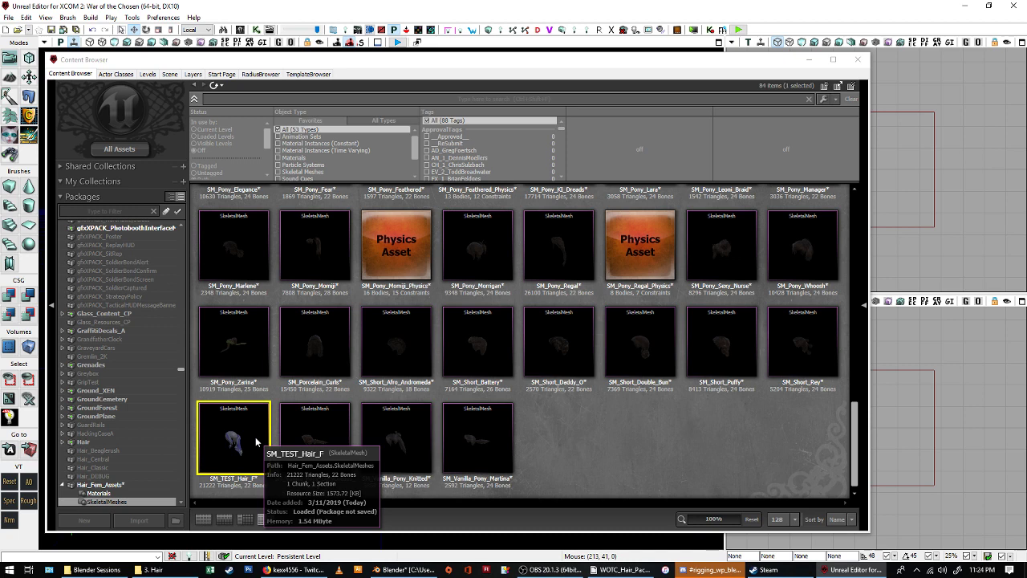
# Create physics asset SM_TEST_Hair_F_Physics from SM_TEST_Hair_F with Box collision, Walk Past Small Bones off and Create Body For All Bones on.
pyautogui.rightClick(255, 437)
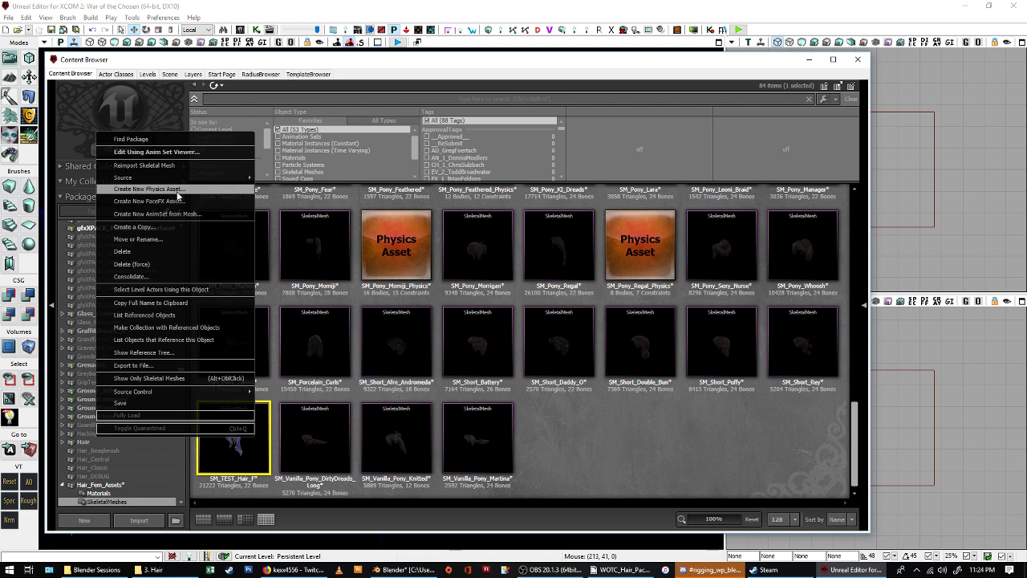
pyautogui.click(178, 189)
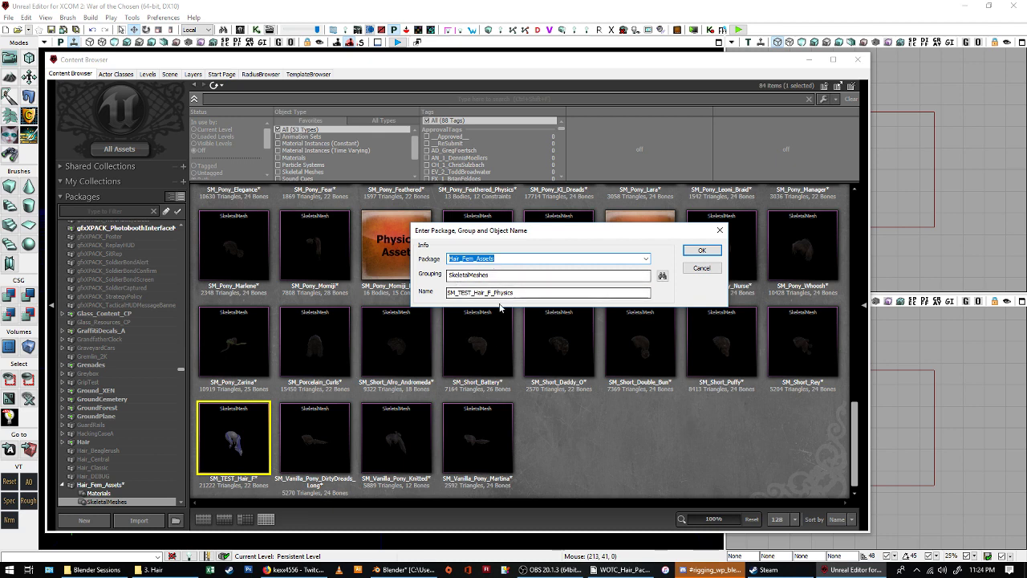
pyautogui.click(701, 252)
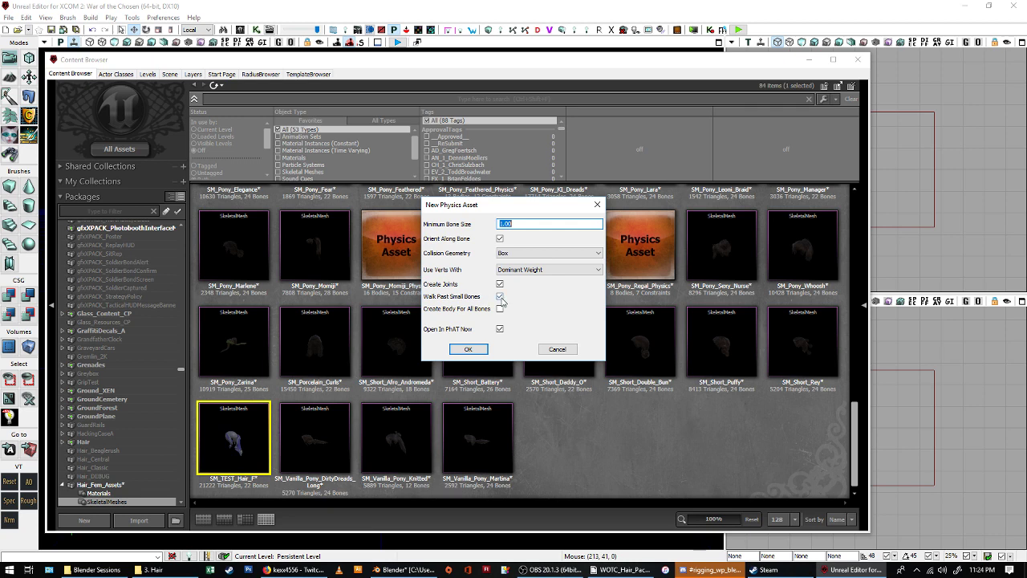
pyautogui.click(499, 296)
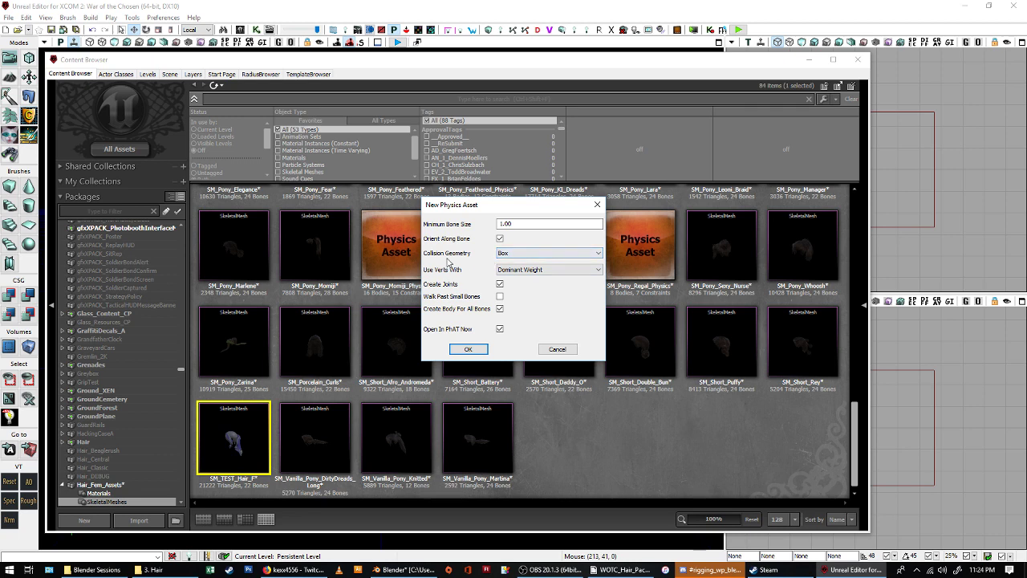
pyautogui.click(599, 253)
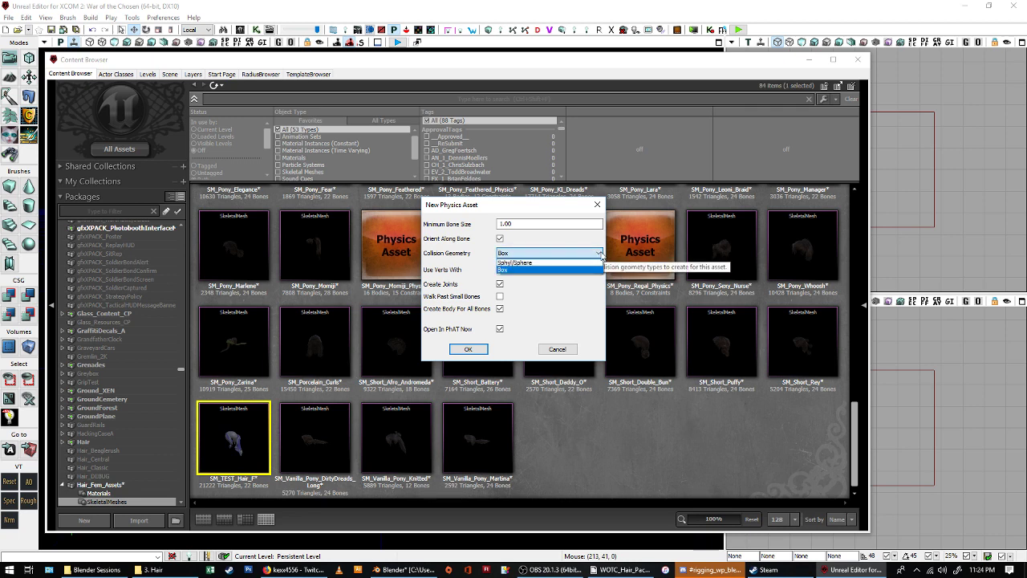
pyautogui.click(600, 253)
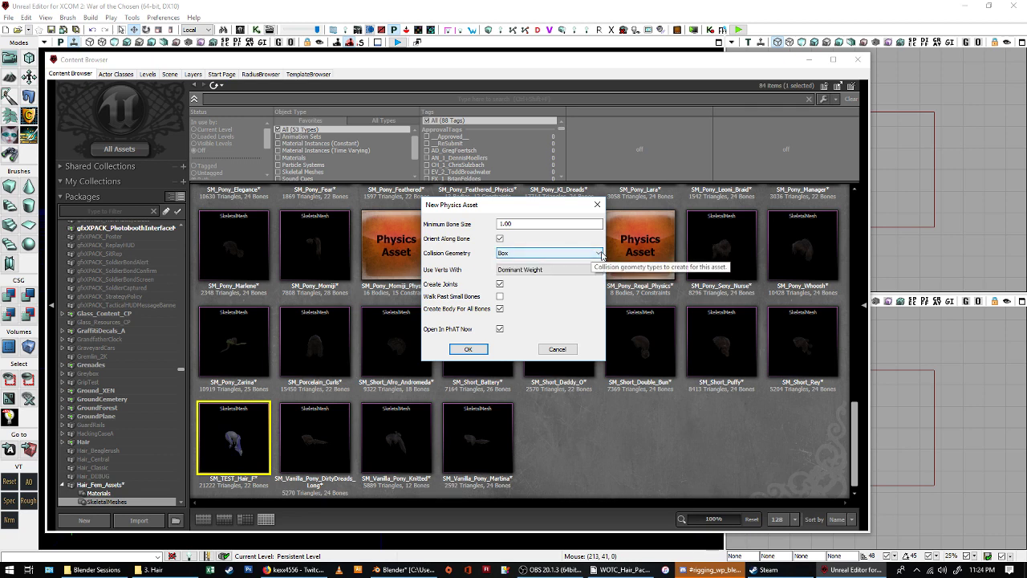
pyautogui.click(469, 350)
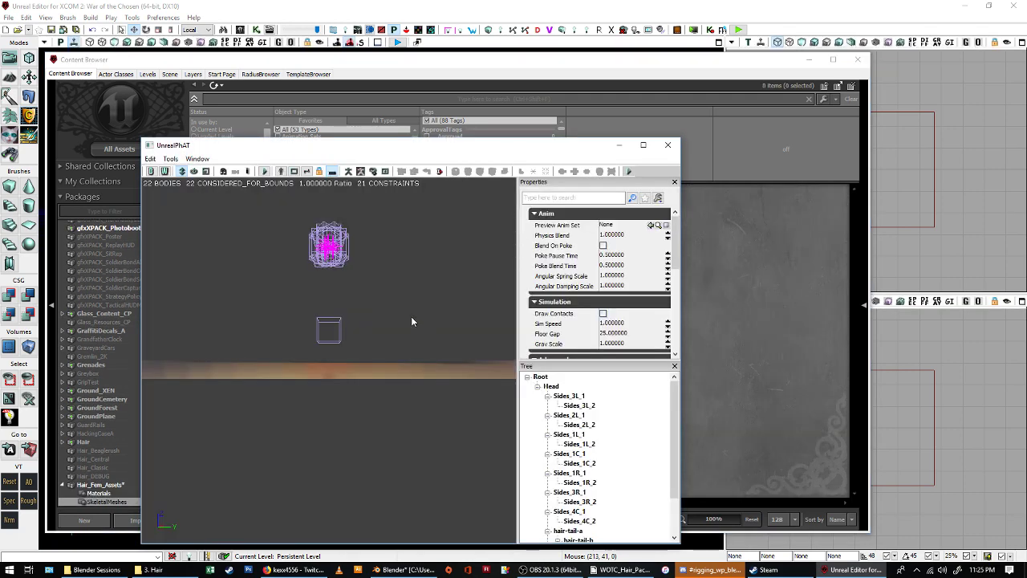
# Examine the collision boxes generated around the hair bones, including the Head and Root bodies, from several angles.
pyautogui.moveTo(368, 281); pyautogui.dragTo(368, 249, button='middle')
pyautogui.moveTo(368, 330); pyautogui.dragTo(368, 327, button='middle')
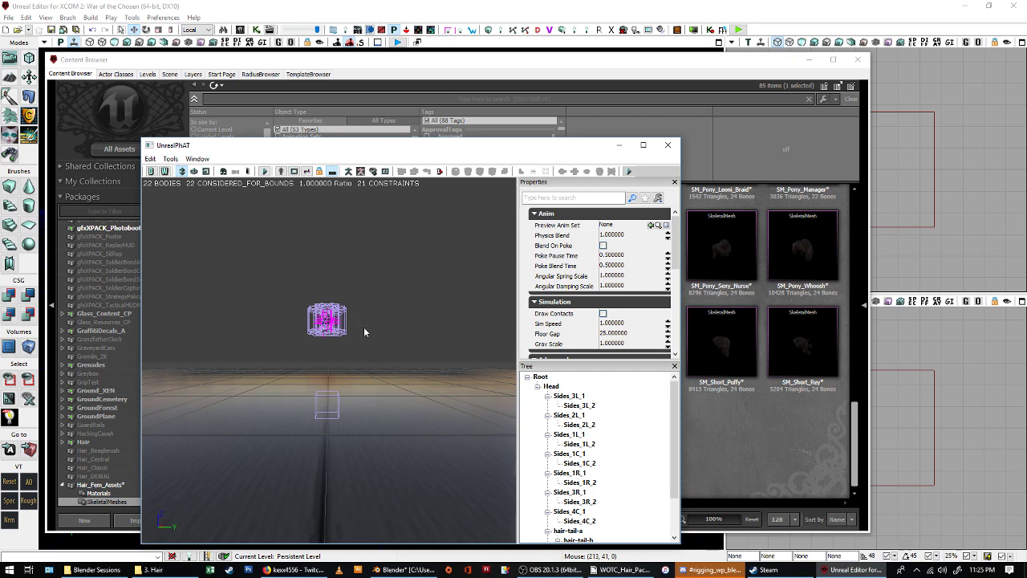
pyautogui.click(151, 171)
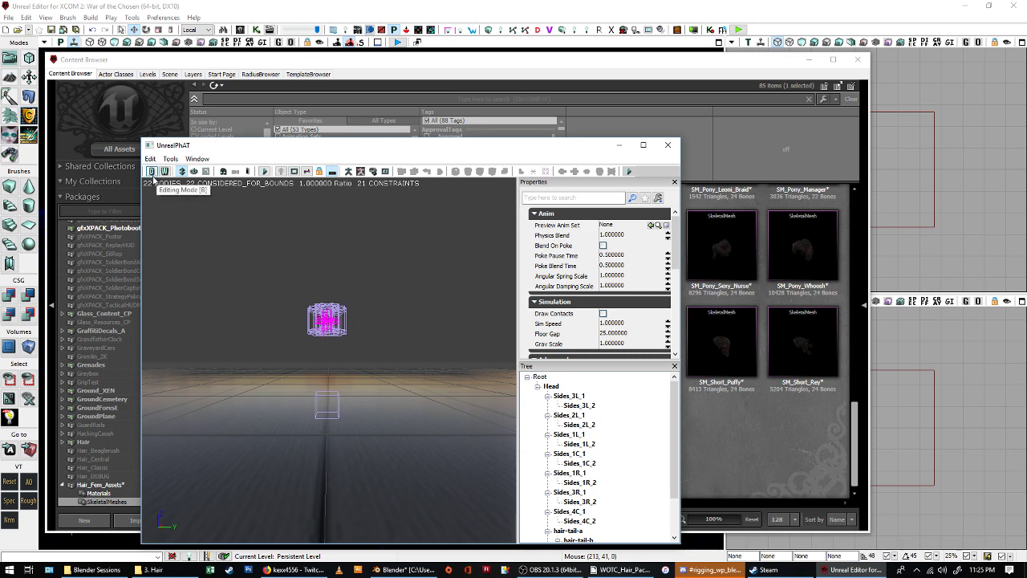
pyautogui.scroll(6, 362, 317)
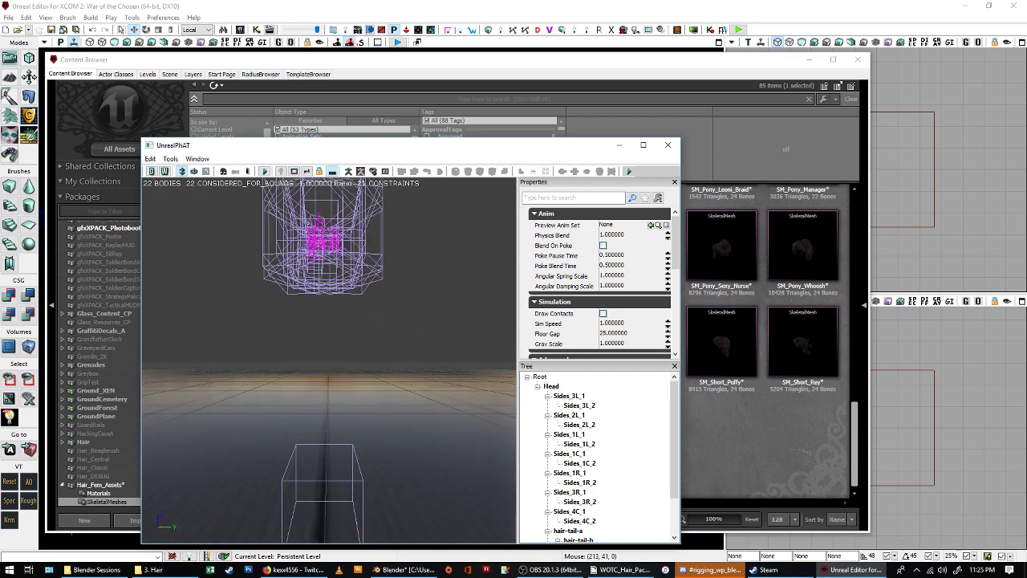
pyautogui.moveTo(423, 294); pyautogui.dragTo(422, 294, button='middle')
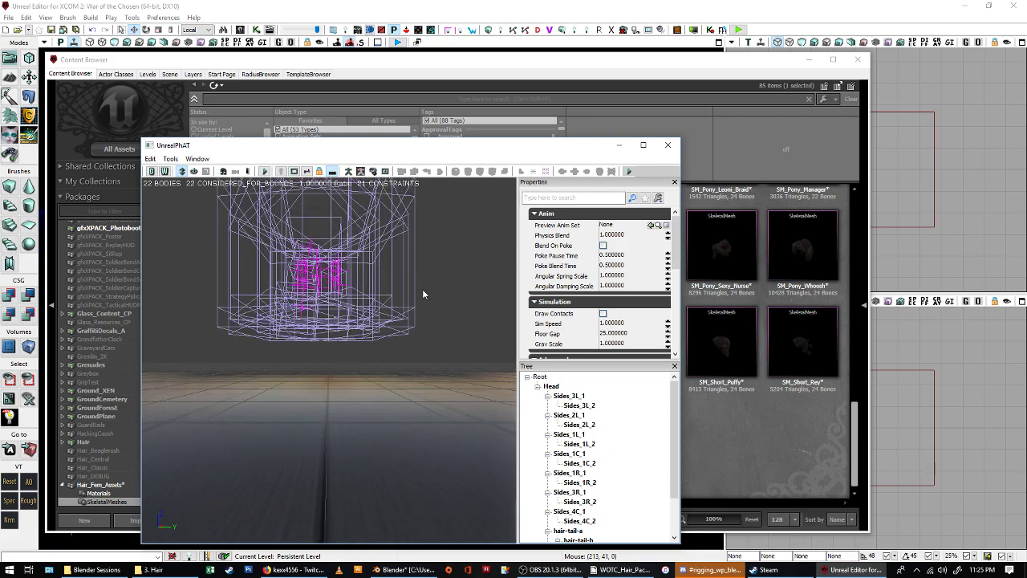
pyautogui.moveTo(423, 293); pyautogui.dragTo(423, 294)
pyautogui.moveTo(328, 347); pyautogui.dragTo(329, 348)
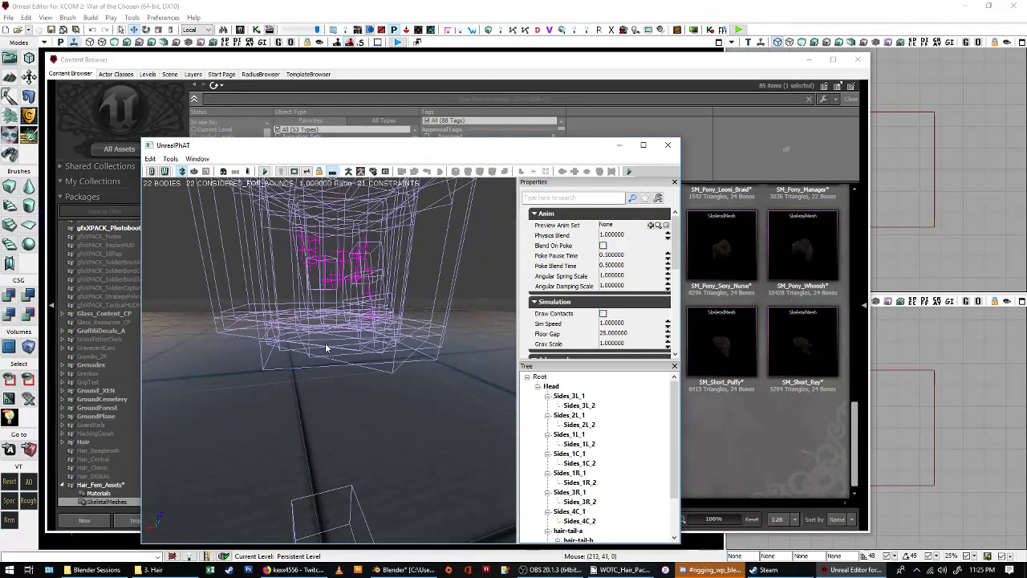
pyautogui.click(552, 388)
pyautogui.click(542, 377)
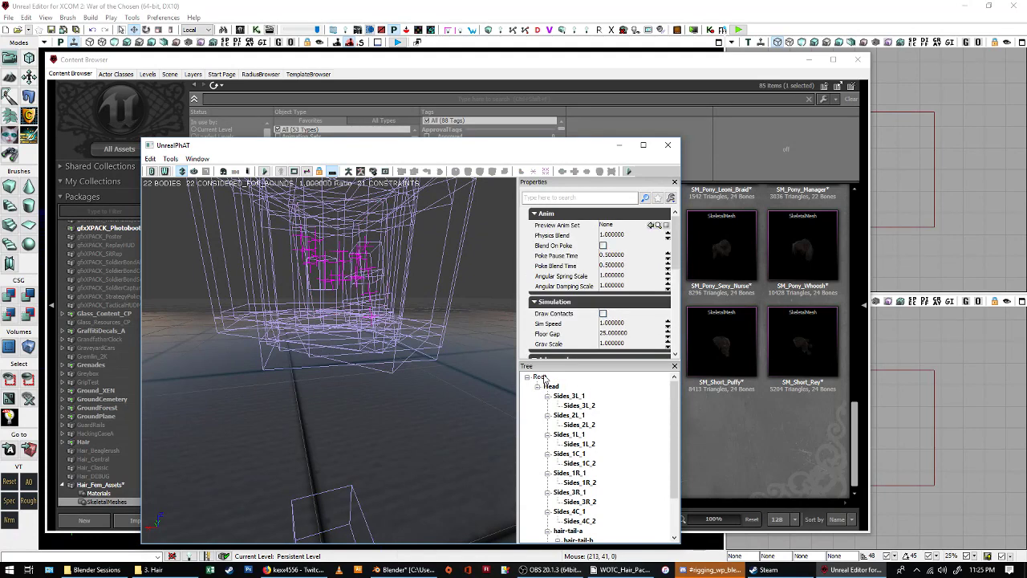
pyautogui.moveTo(417, 388); pyautogui.dragTo(417, 398)
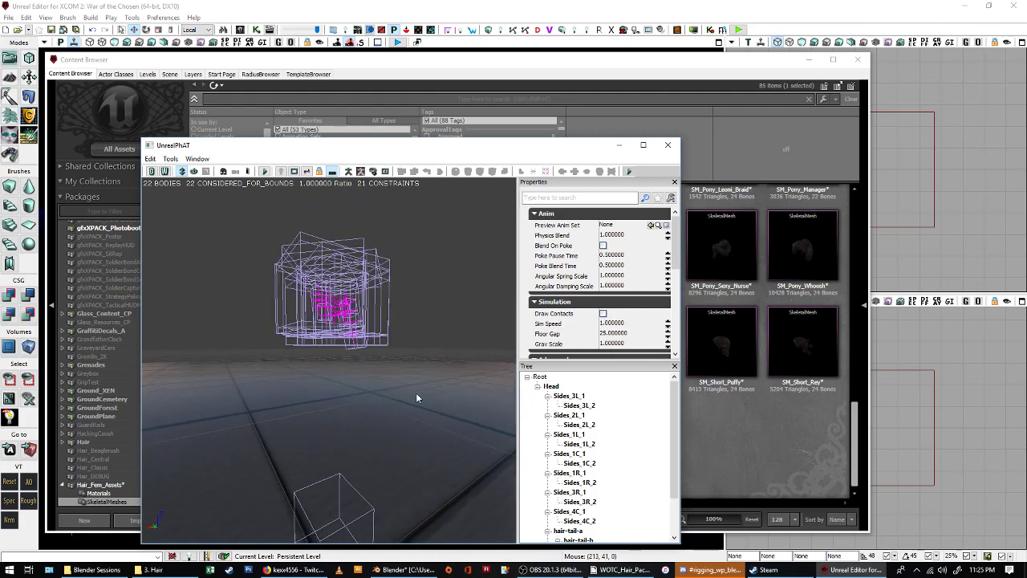
# Run and stop the physics simulation, and examine how the collision boxes surround the hair mesh.
pyautogui.click(265, 171)
pyautogui.click(265, 171)
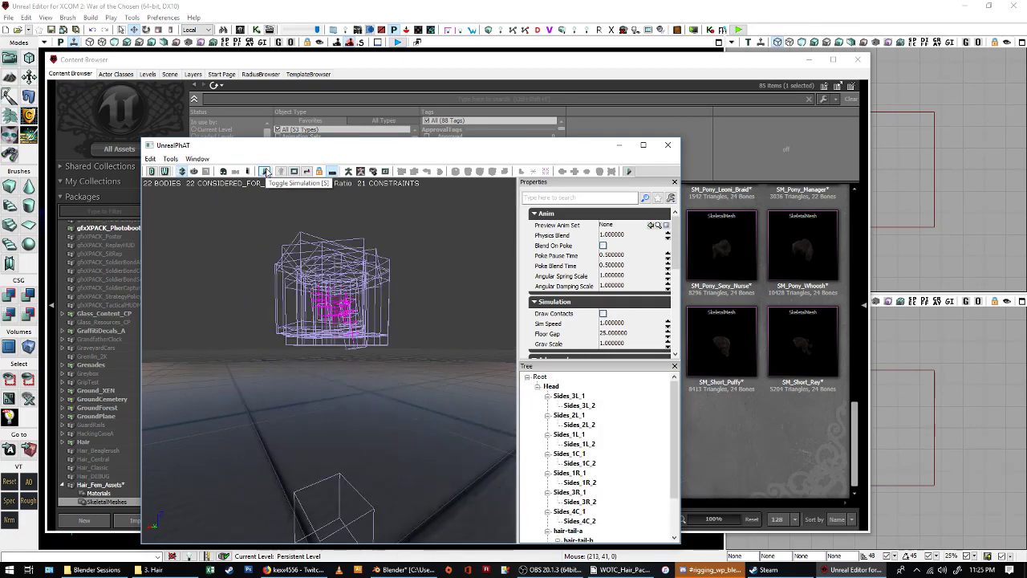
pyautogui.moveTo(467, 387); pyautogui.dragTo(430, 370)
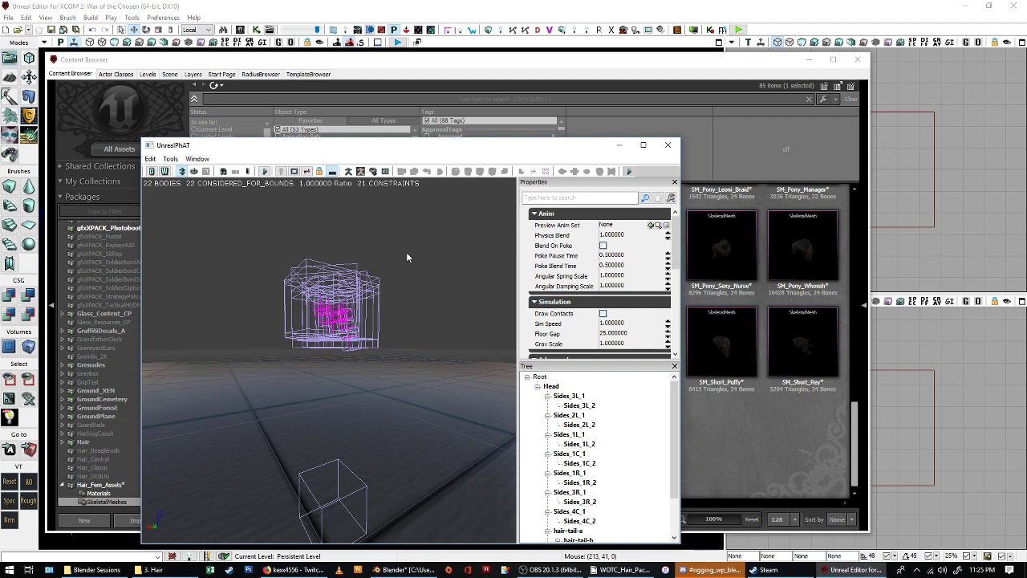
pyautogui.click(264, 171)
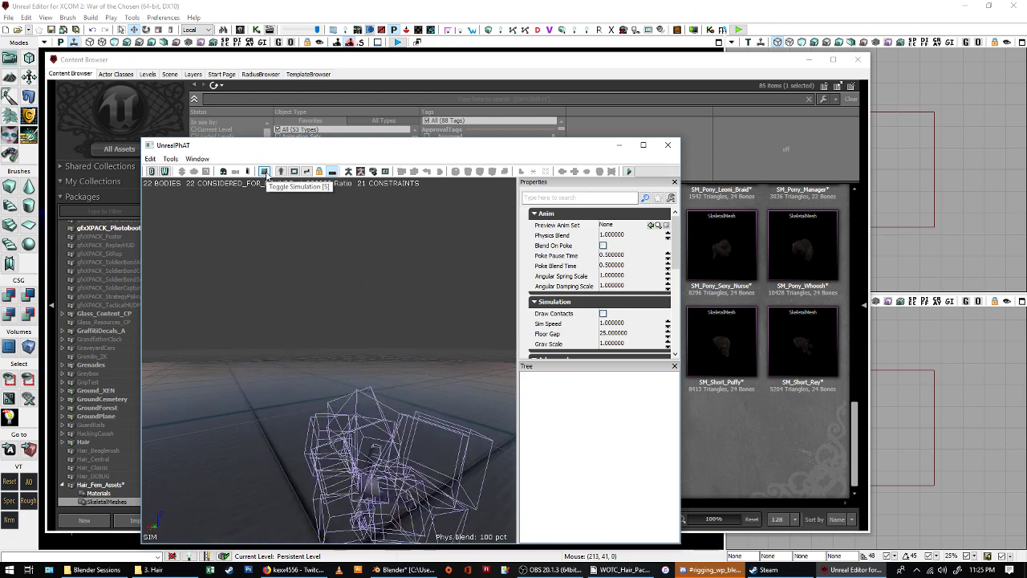
pyautogui.click(265, 172)
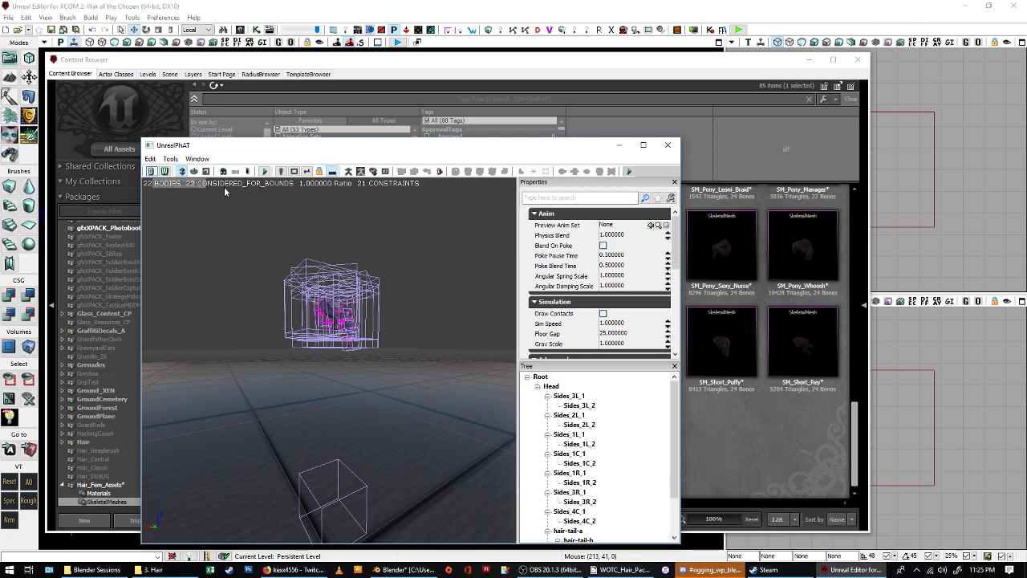
pyautogui.scroll(3, 418, 333)
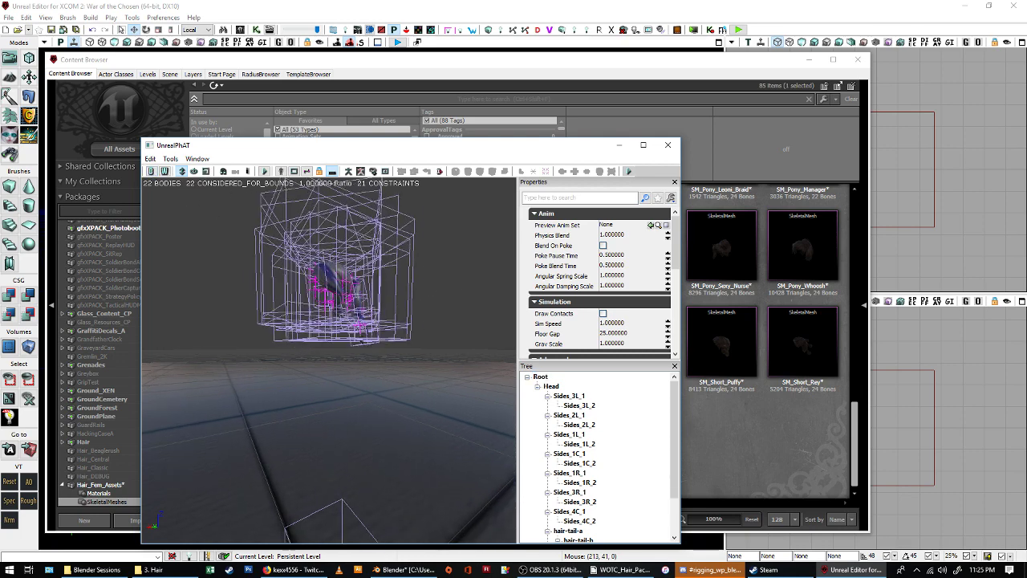
pyautogui.moveTo(418, 333); pyautogui.dragTo(417, 353)
pyautogui.moveTo(293, 388)
pyautogui.mouseDown()
pyautogui.moveTo(345, 391)
pyautogui.moveTo(299, 392)
pyautogui.mouseUp()
pyautogui.moveTo(205, 333); pyautogui.dragTo(253, 334)
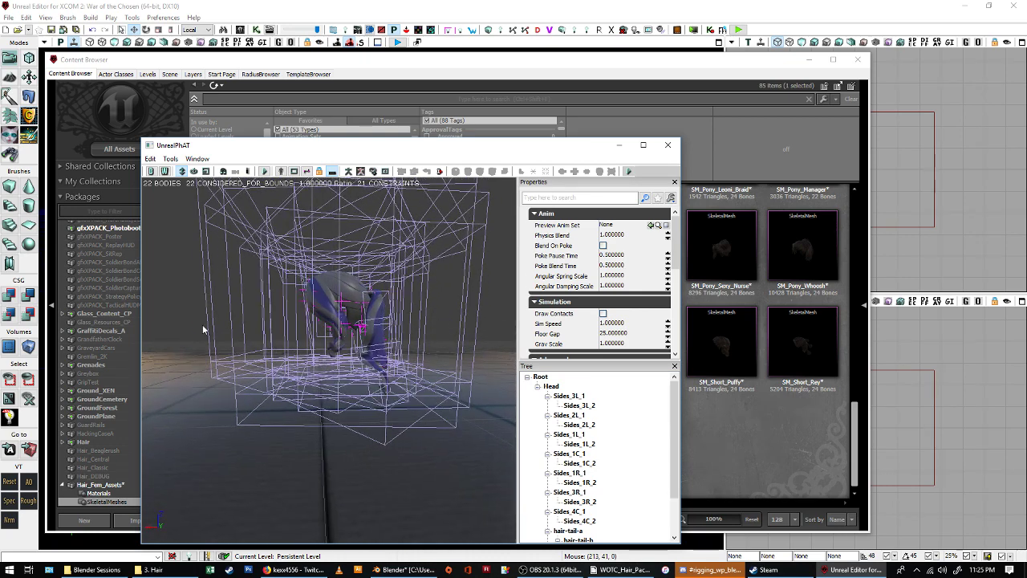
pyautogui.click(752, 416)
pyautogui.scroll(2, 633, 295)
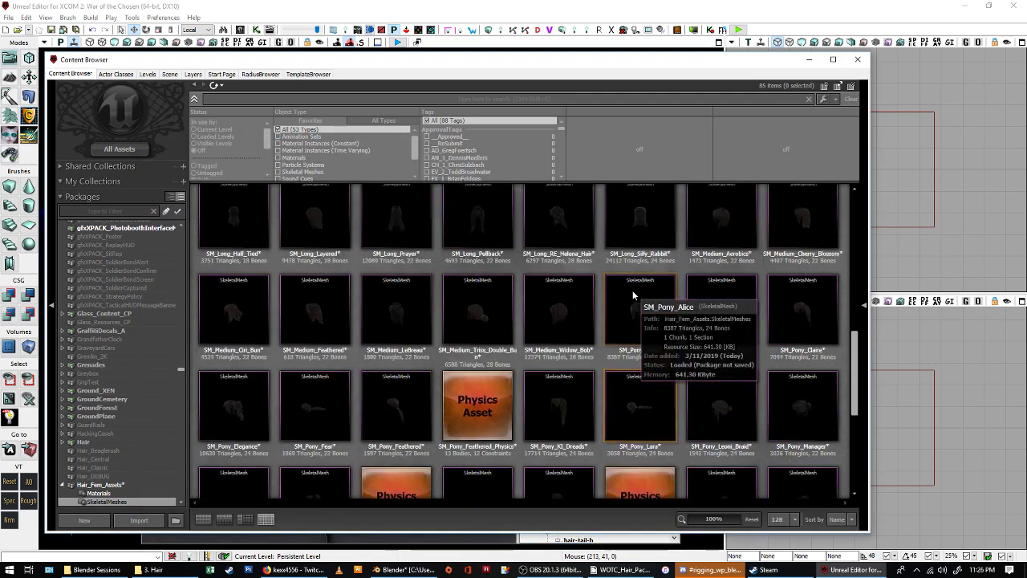
pyautogui.click(554, 331)
pyautogui.doubleClick(554, 331)
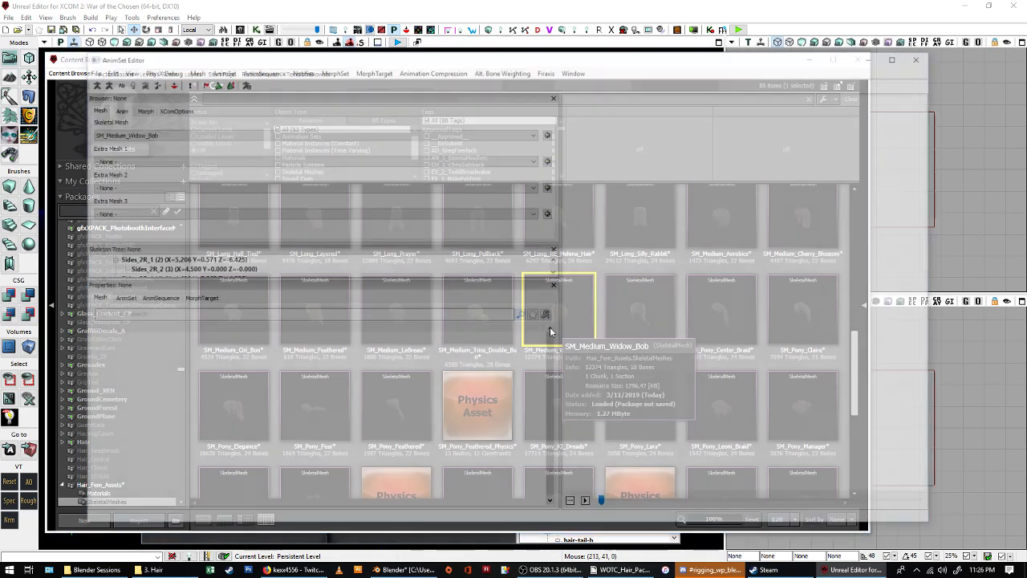
pyautogui.click(923, 70)
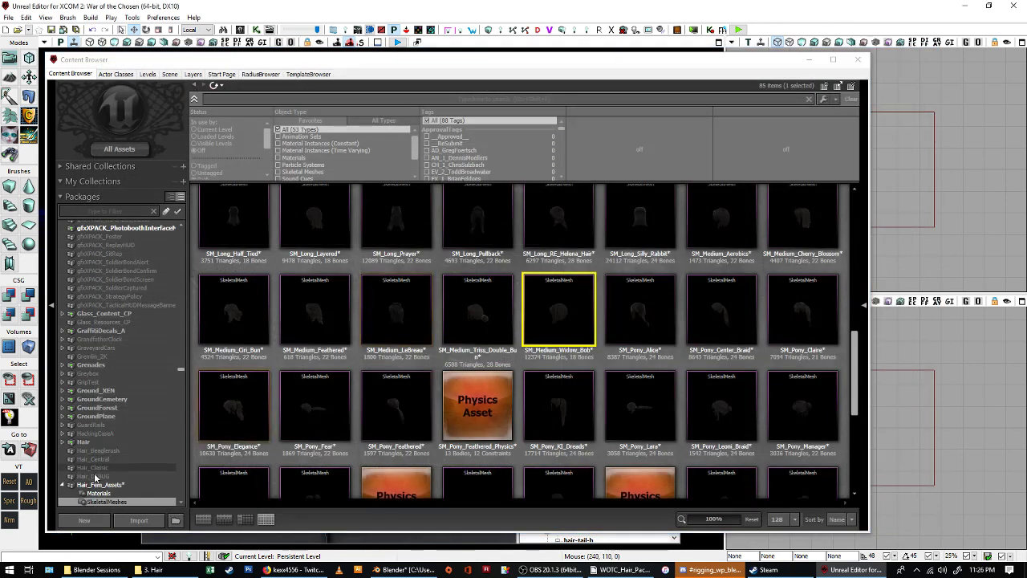
# Locate the LongBobF_Physics asset used by ARC_Medium_Feathered in Hair_Fem_GD, and open it to examine its physics bodies.
pyautogui.click(125, 417)
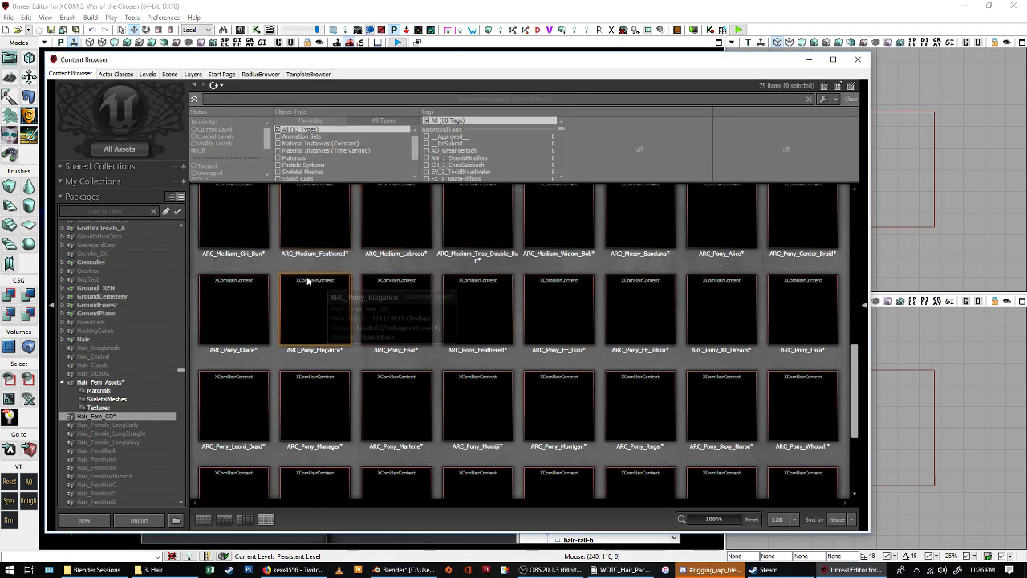
pyautogui.doubleClick(309, 229)
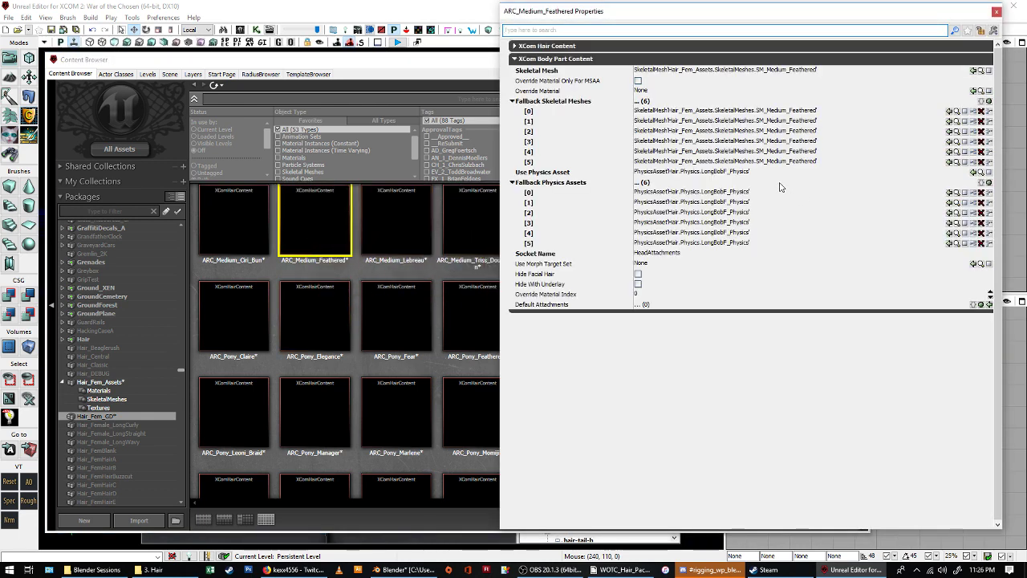
pyautogui.click(956, 194)
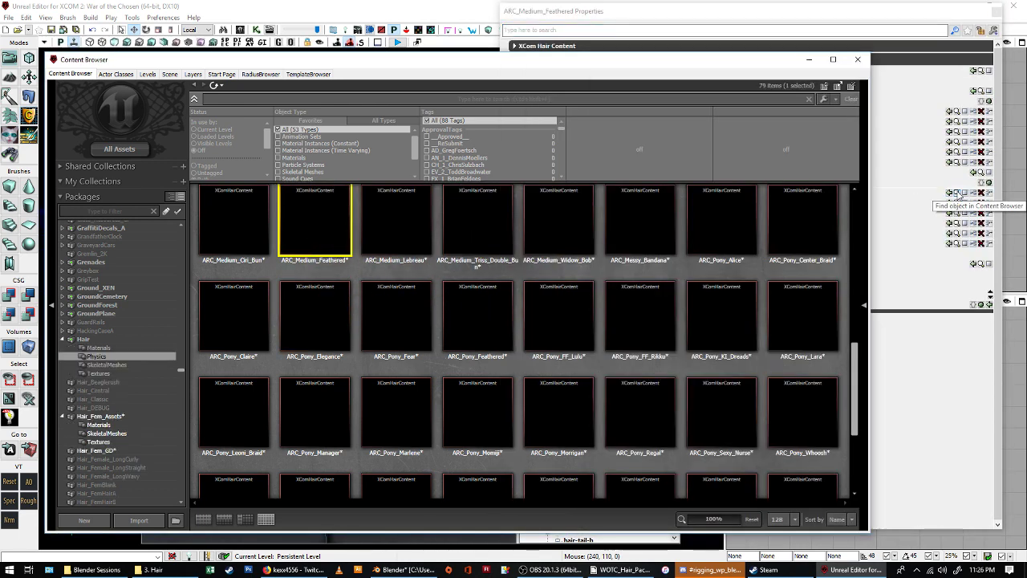
pyautogui.click(996, 11)
pyautogui.doubleClick(543, 245)
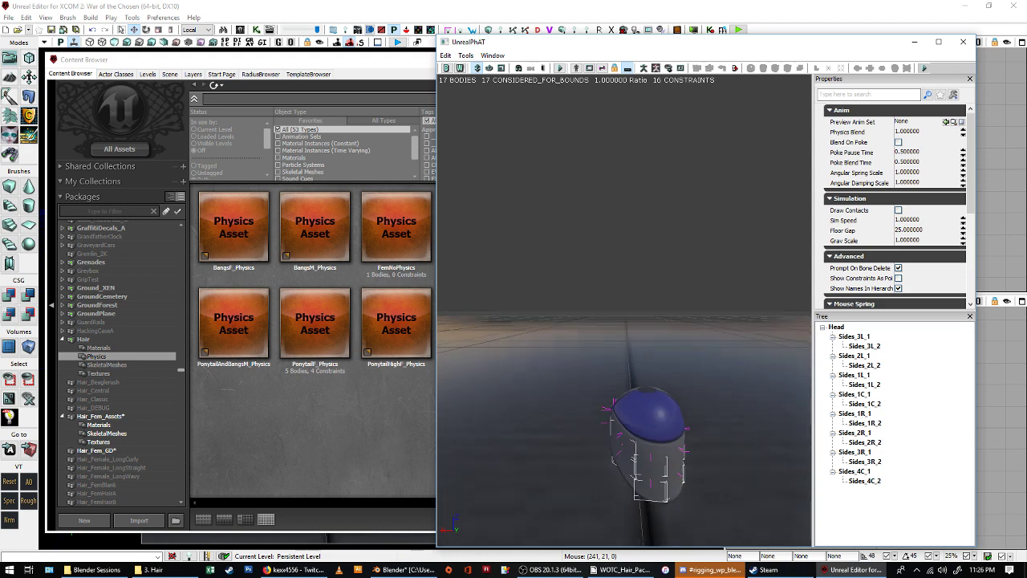
pyautogui.scroll(3, 599, 353)
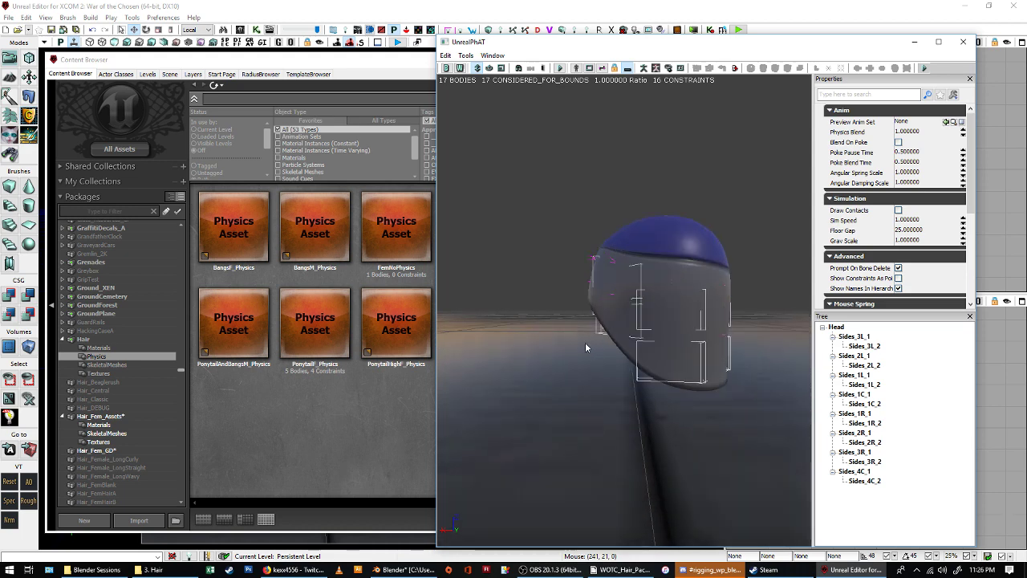
# Place the test hair's physics editor beside the reference LongBobF_Physics editor and slightly enlarge its properties area.
pyautogui.click(280, 546)
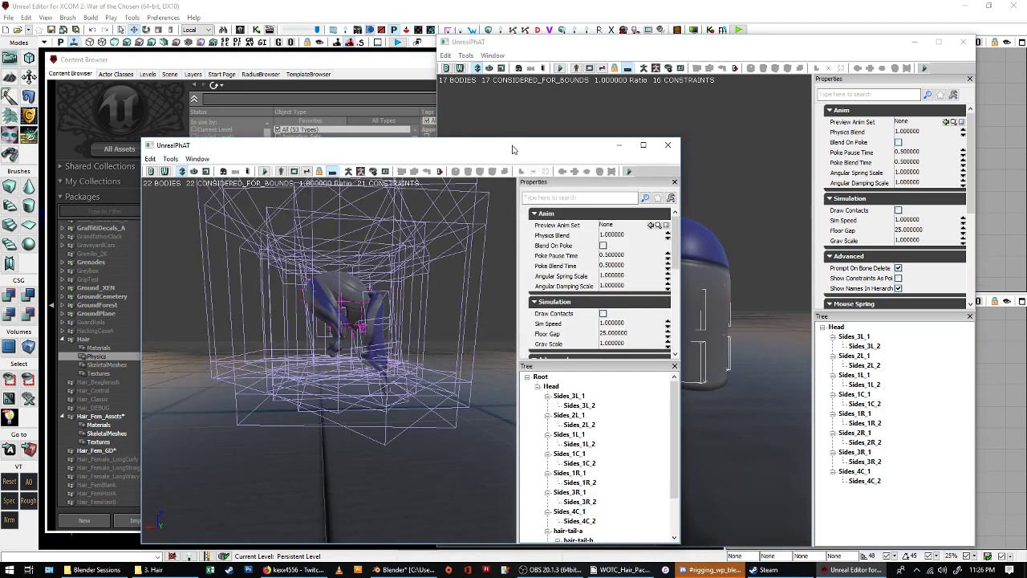
pyautogui.moveTo(452, 138); pyautogui.dragTo(343, 35)
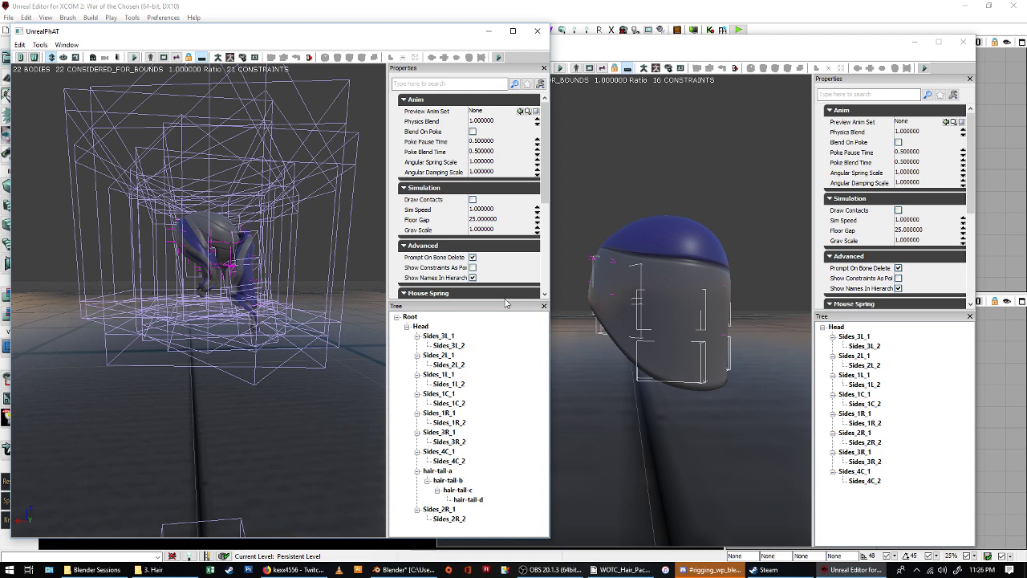
pyautogui.moveTo(517, 302); pyautogui.dragTo(517, 316)
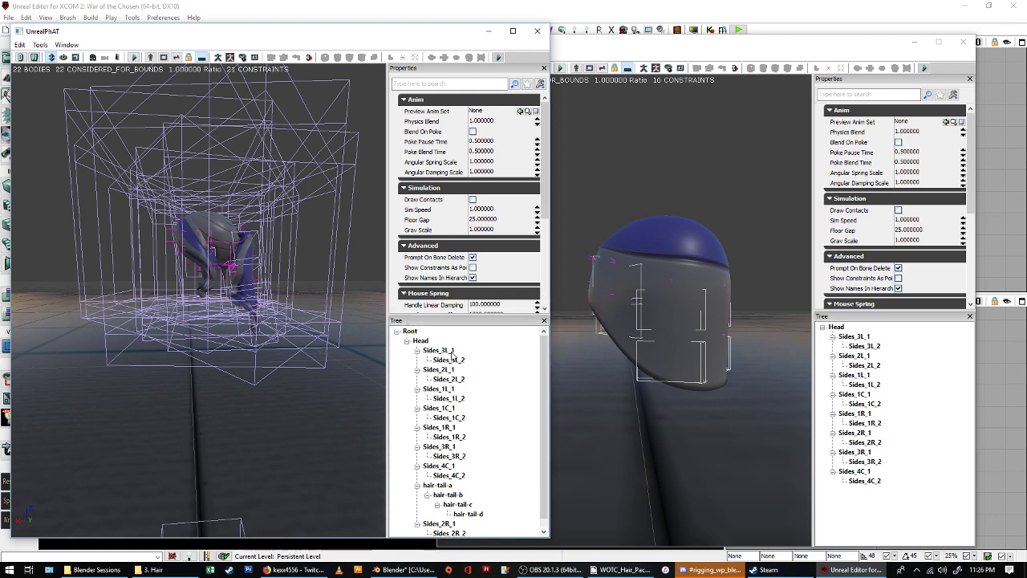
# Switch to Blender, examine where the Sides bones sit around the hair from several angles, and return to the Unreal Editor.
pyautogui.click(406, 570)
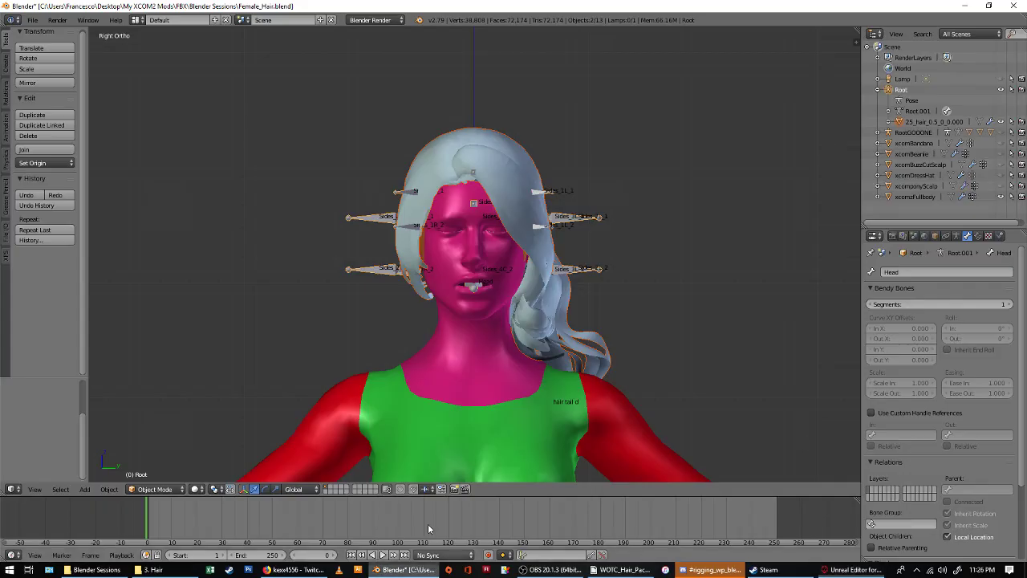
pyautogui.moveTo(485, 185); pyautogui.dragTo(547, 151, button='middle')
pyautogui.scroll(4, 547, 150)
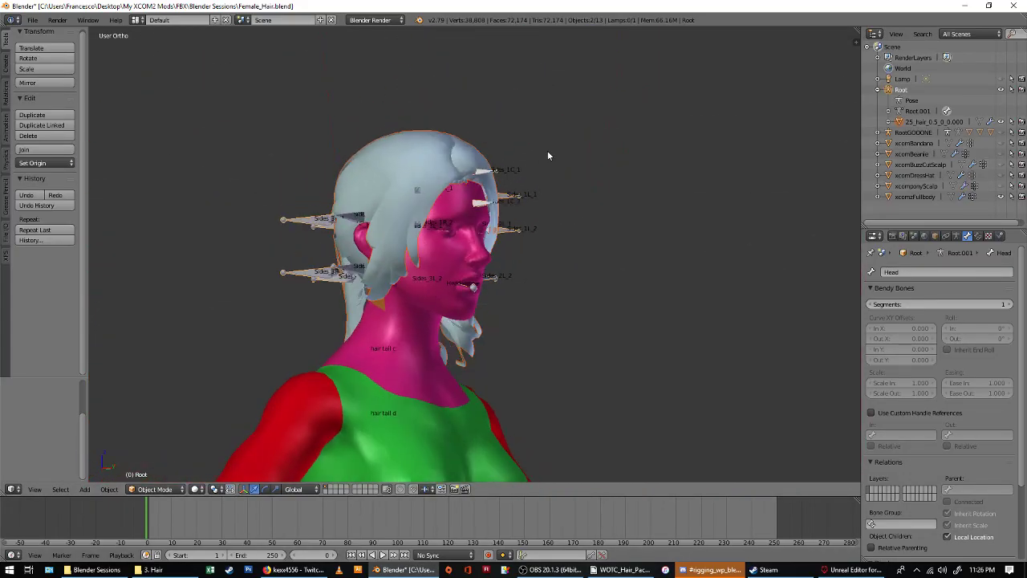
pyautogui.moveTo(483, 191); pyautogui.dragTo(314, 176, button='middle')
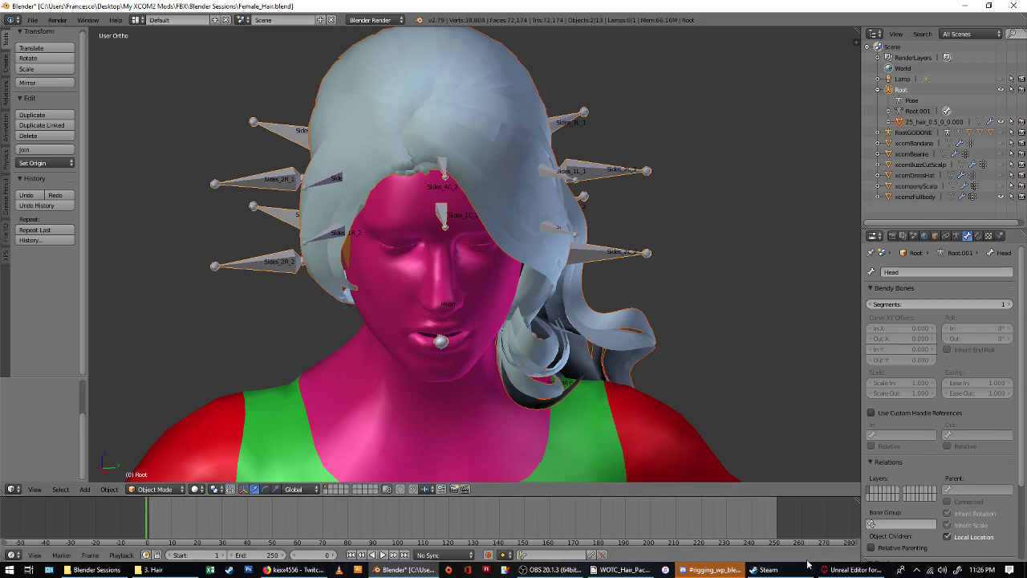
pyautogui.click(853, 569)
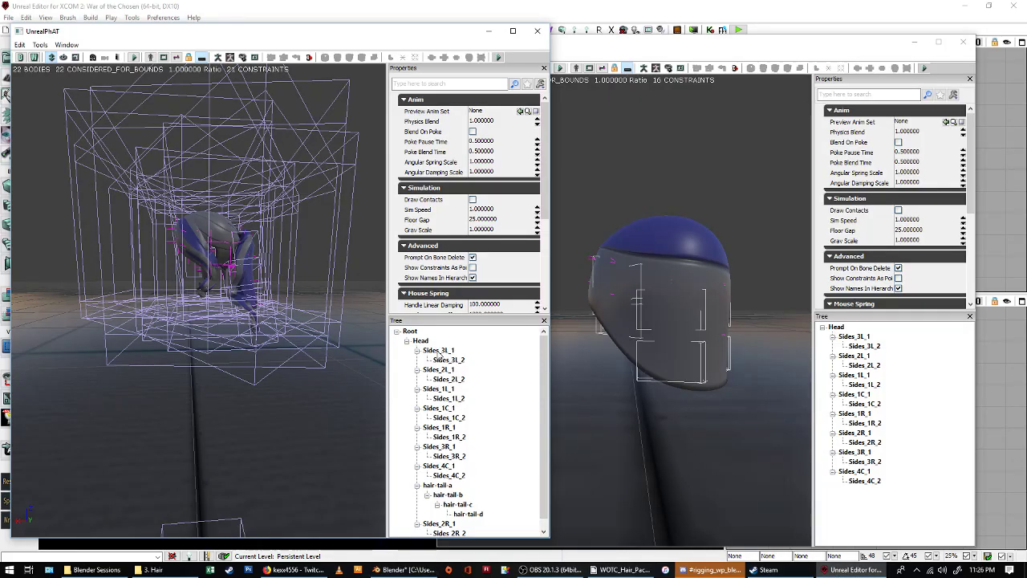
# Delete the physics bodies of Sides_3L_1, Sides_2L_1, Sides_1L_1 and Sides_1C_1 together with all bodies below them.
pyautogui.rightClick(436, 354)
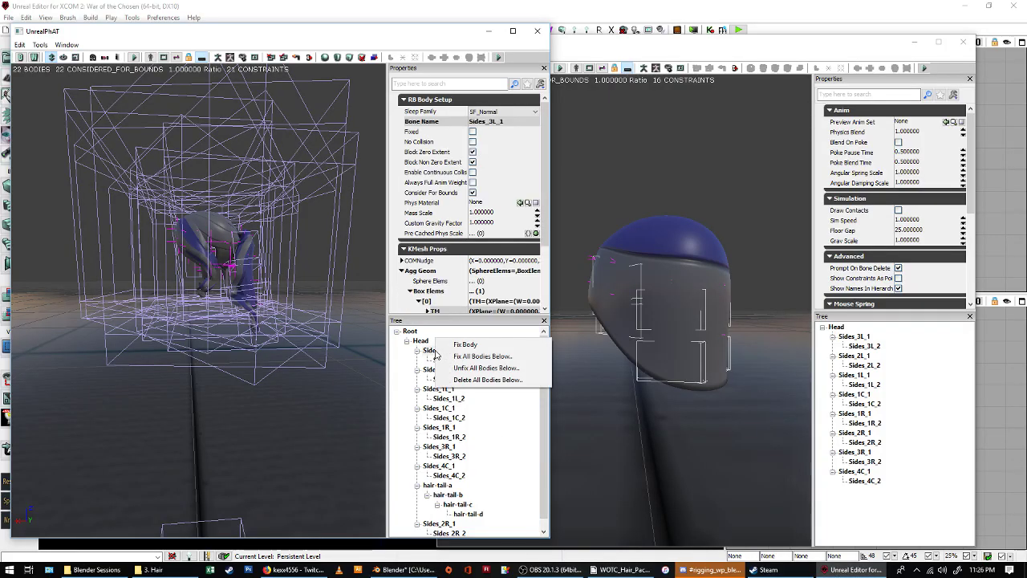
pyautogui.click(483, 381)
pyautogui.rightClick(442, 355)
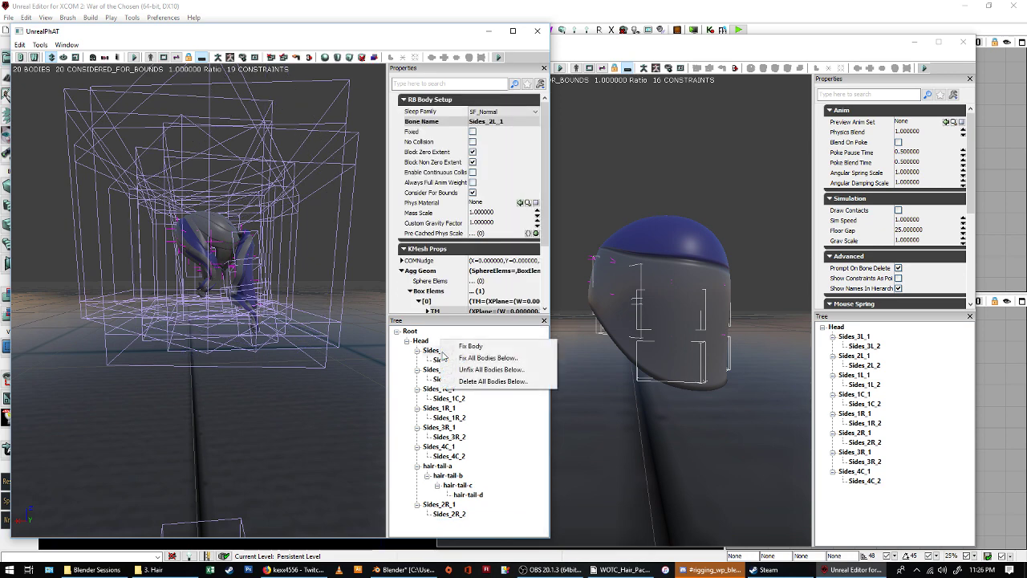
pyautogui.click(483, 382)
pyautogui.rightClick(442, 352)
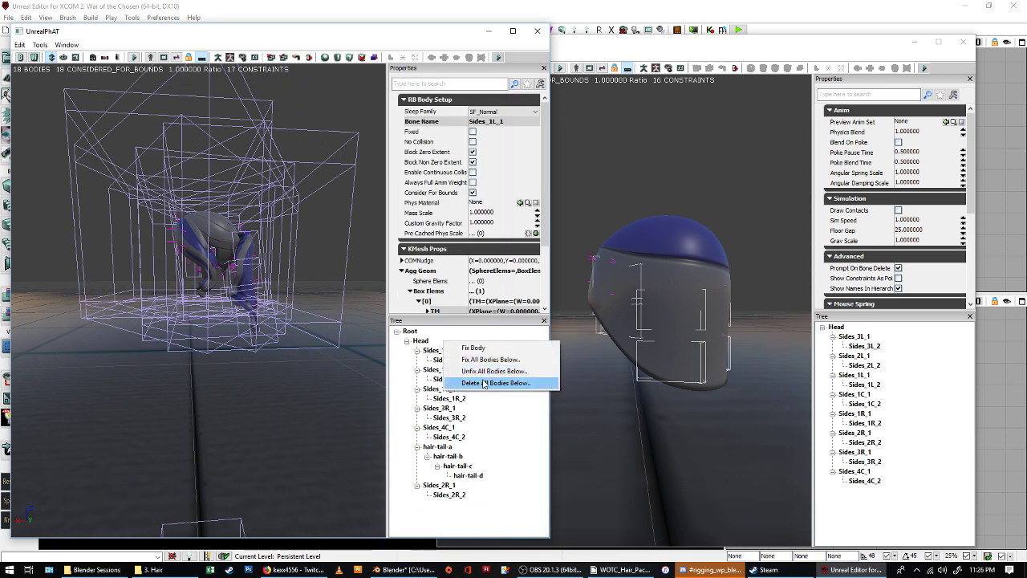
pyautogui.click(481, 382)
pyautogui.rightClick(441, 351)
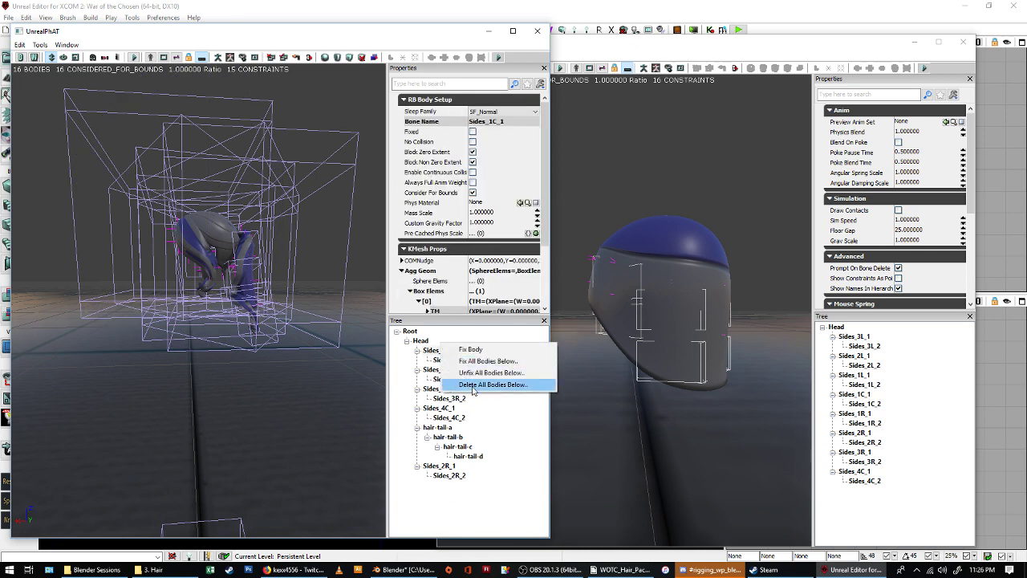
pyautogui.click(472, 383)
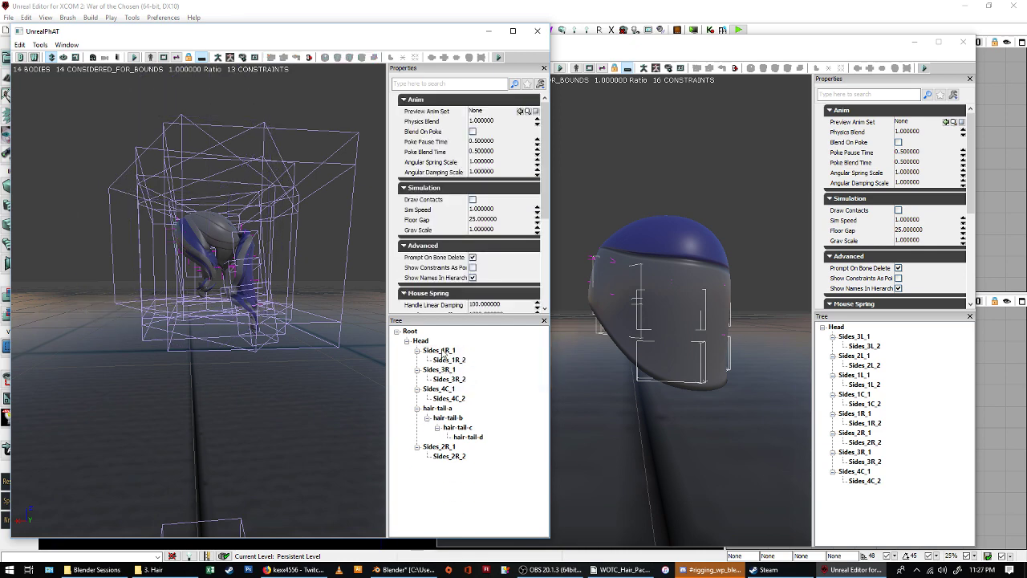
# Delete the physics bodies of Sides_3R_1, Sides_4C_1 and Sides_2R_1 together with all bodies below them.
pyautogui.rightClick(440, 372)
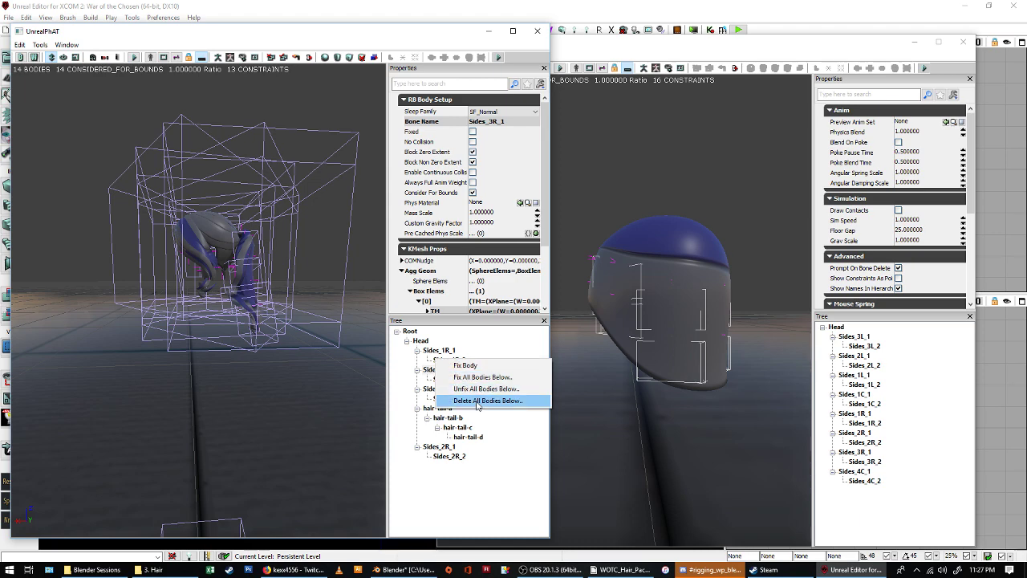
pyautogui.click(473, 402)
pyautogui.rightClick(441, 373)
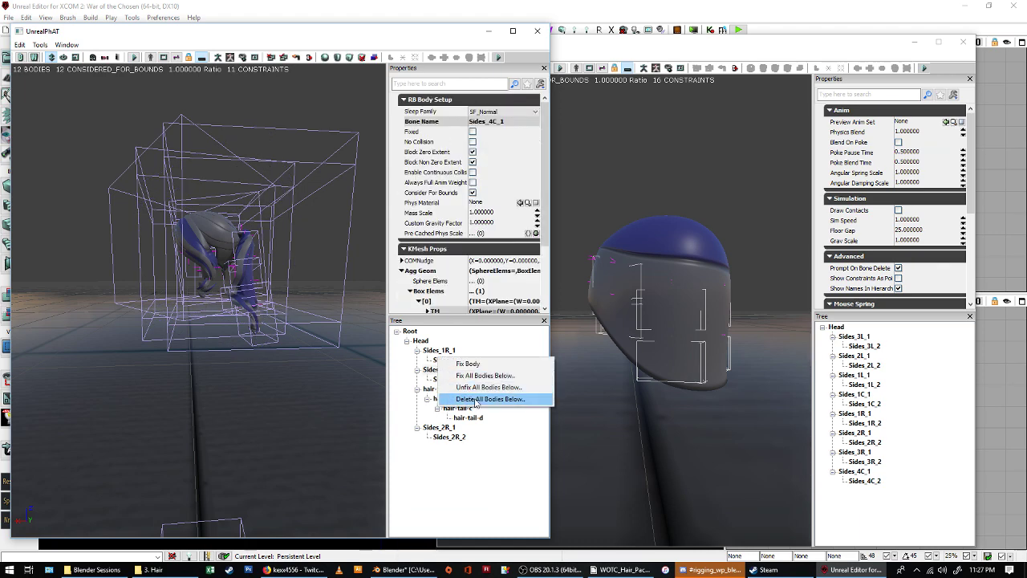
pyautogui.click(474, 401)
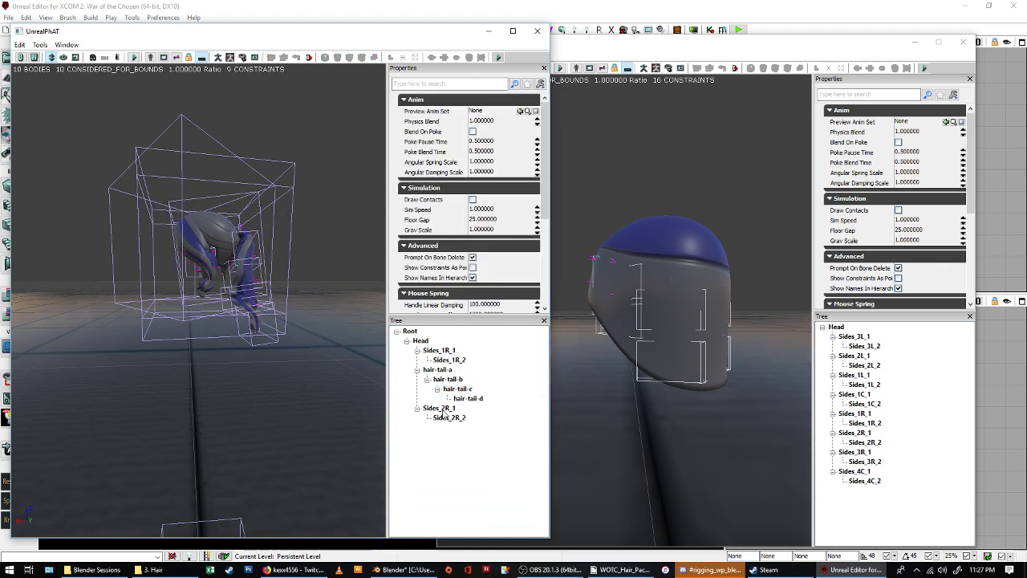
pyautogui.rightClick(442, 411)
pyautogui.click(474, 442)
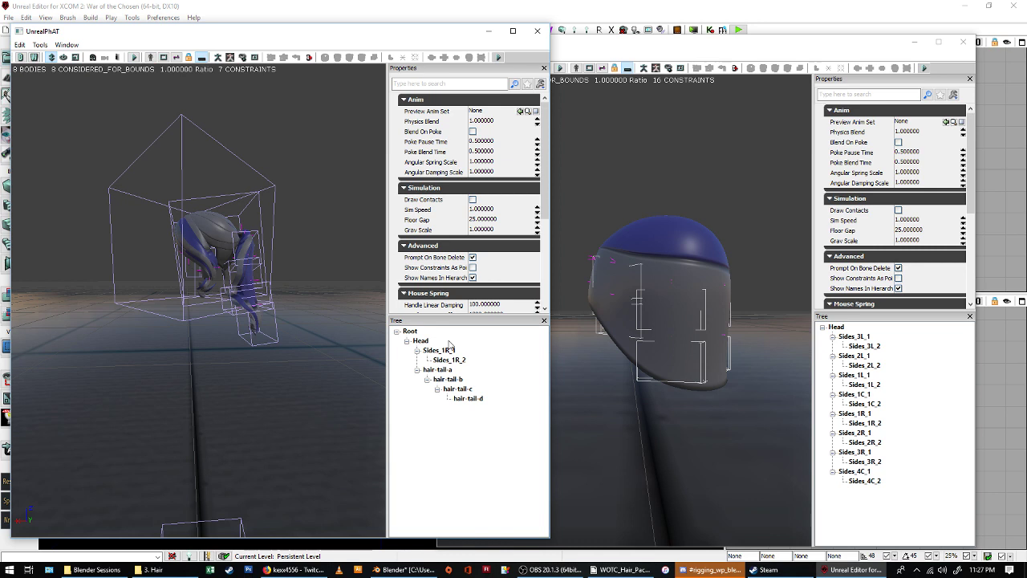
# Check the Head body's settings in the reference asset and enable Fixed and No Collision on the test hair's Head body.
pyautogui.click(433, 341)
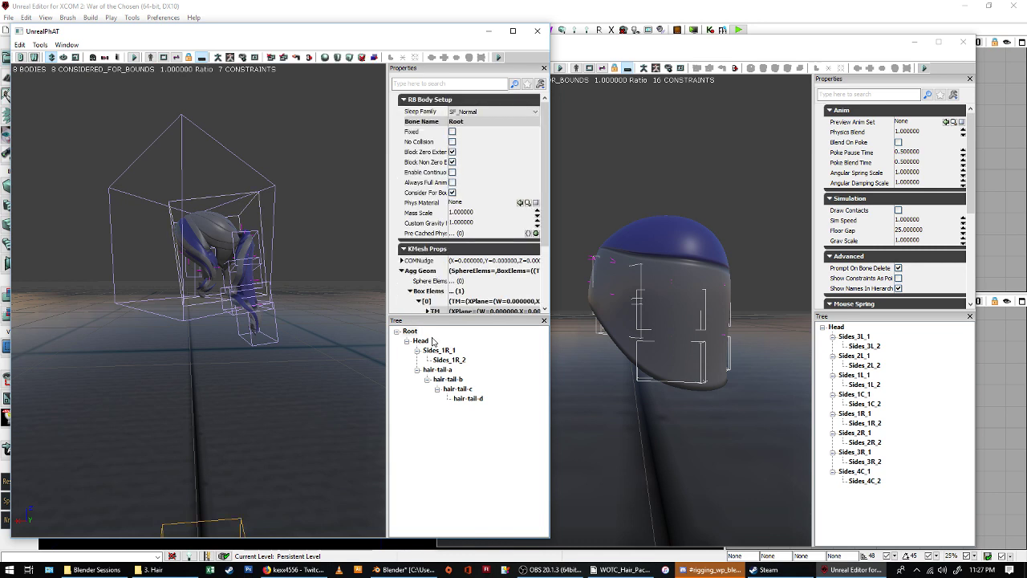
pyautogui.click(776, 47)
pyautogui.click(837, 326)
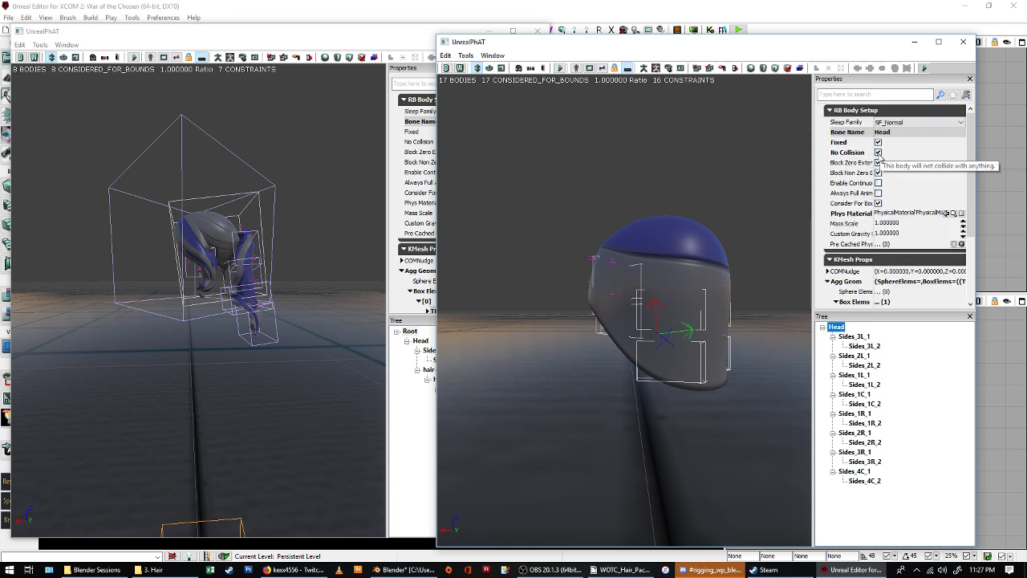
pyautogui.click(434, 414)
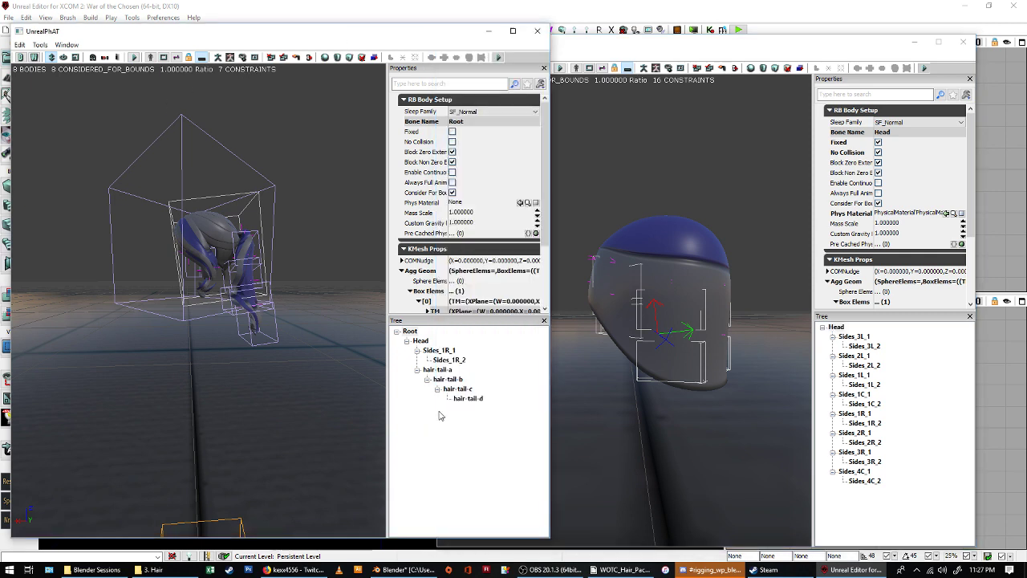
pyautogui.click(411, 331)
pyautogui.click(421, 340)
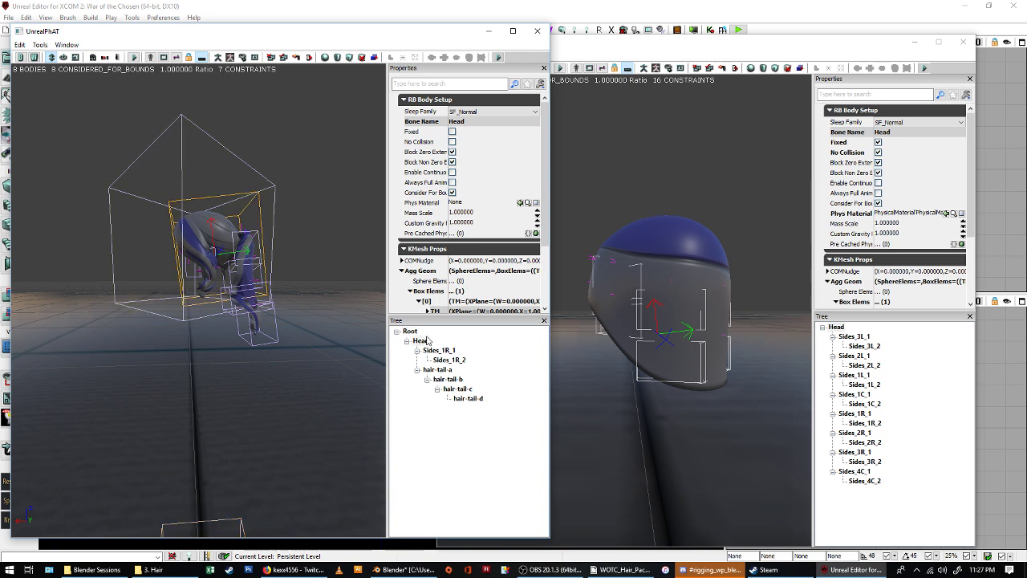
pyautogui.click(453, 131)
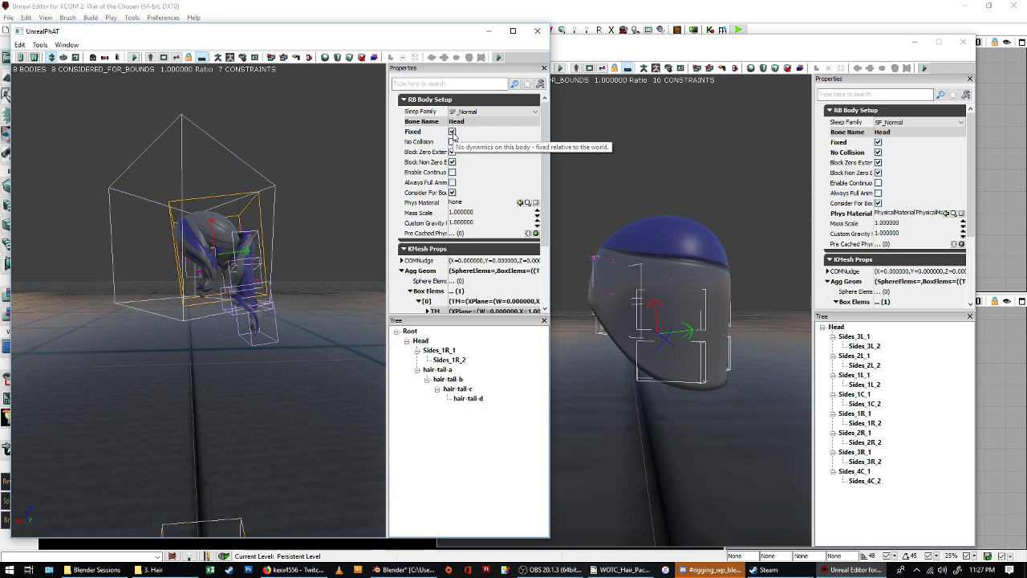
pyautogui.click(453, 142)
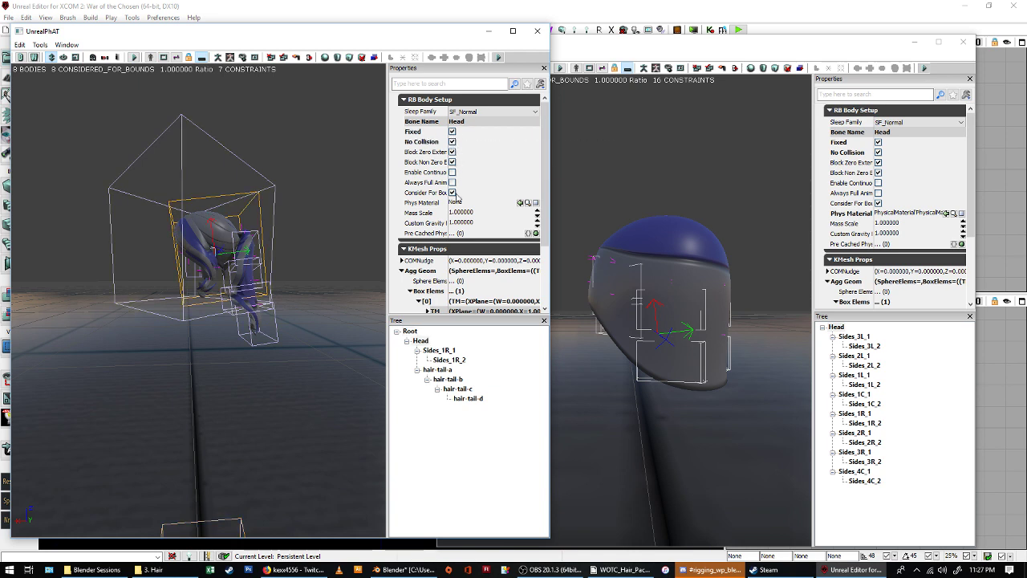
# Enable No Collision and Always Full Anim Weight on the Sides_1R_1 and Sides_1R_2 bodies.
pyautogui.click(437, 351)
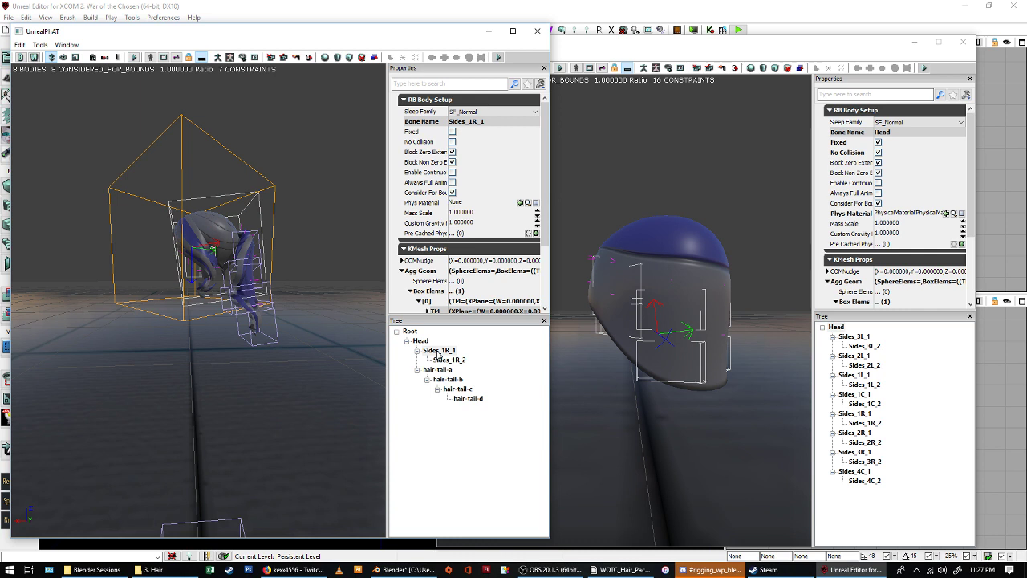
pyautogui.click(453, 142)
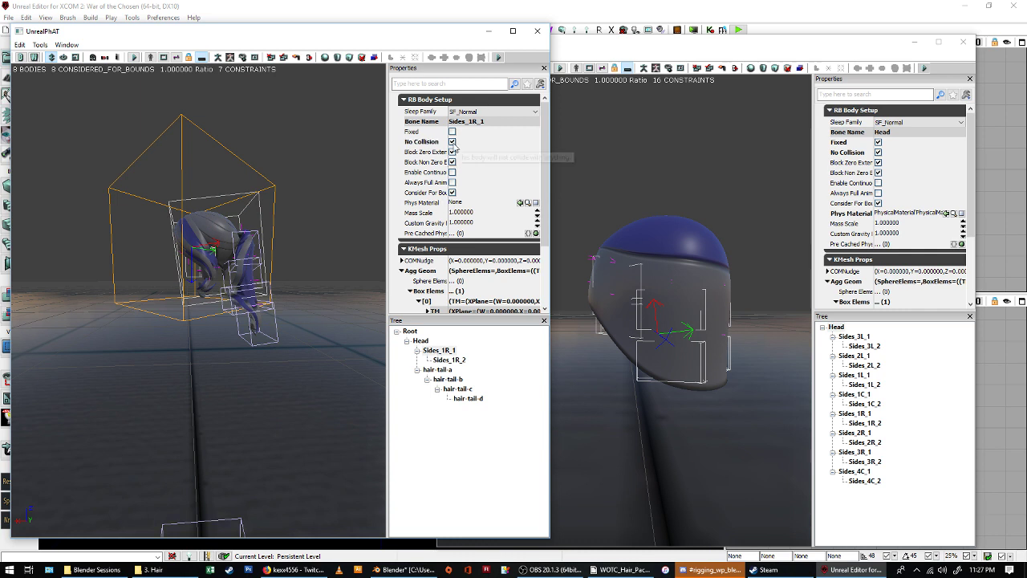
pyautogui.click(453, 183)
pyautogui.click(451, 361)
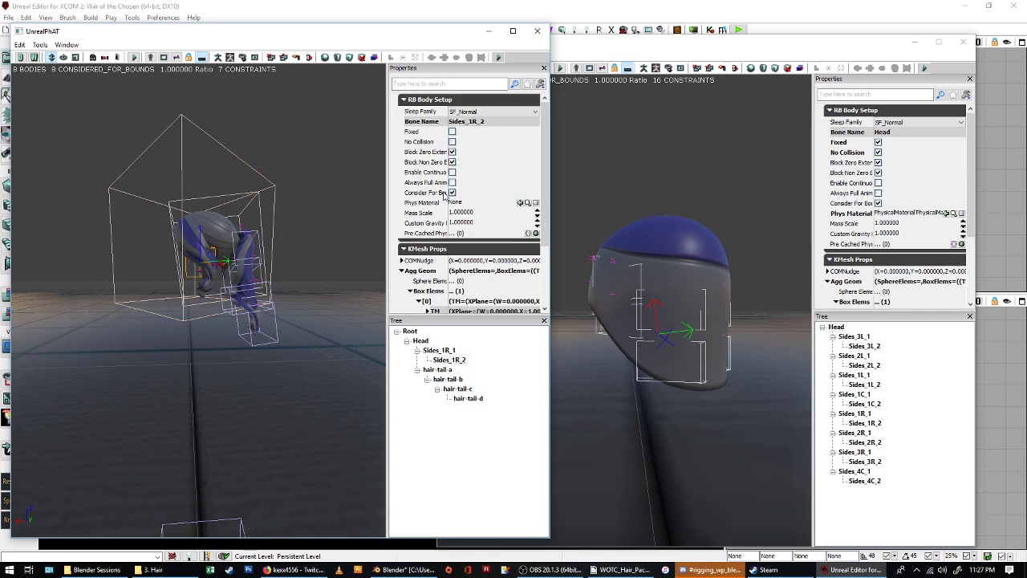
pyautogui.click(453, 143)
pyautogui.click(453, 183)
pyautogui.click(454, 361)
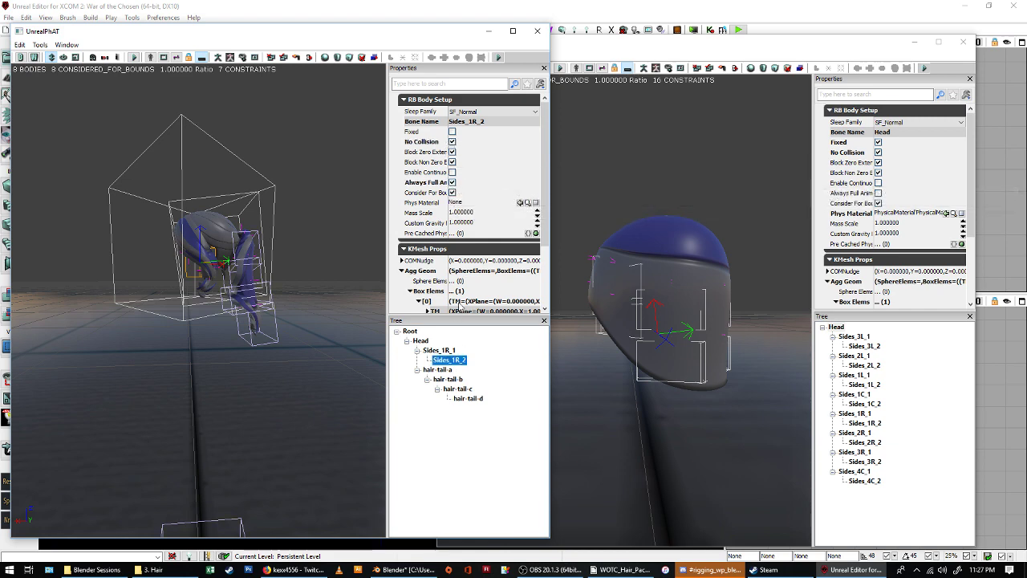
# Enable No Collision and Always Full Anim Weight on the hair-tail-a and hair-tail-b bodies.
pyautogui.click(439, 370)
pyautogui.click(452, 142)
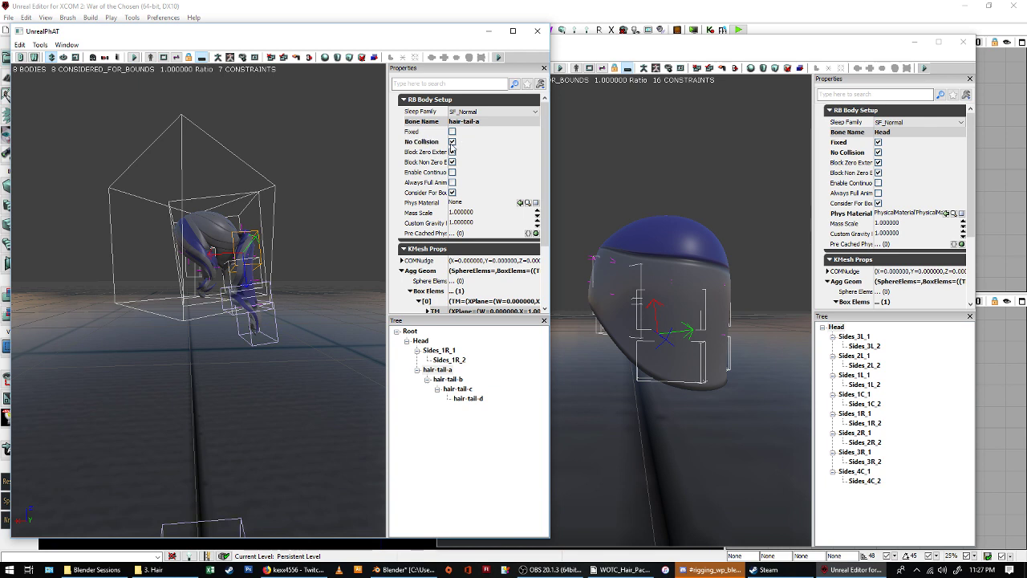
pyautogui.click(452, 183)
pyautogui.click(459, 379)
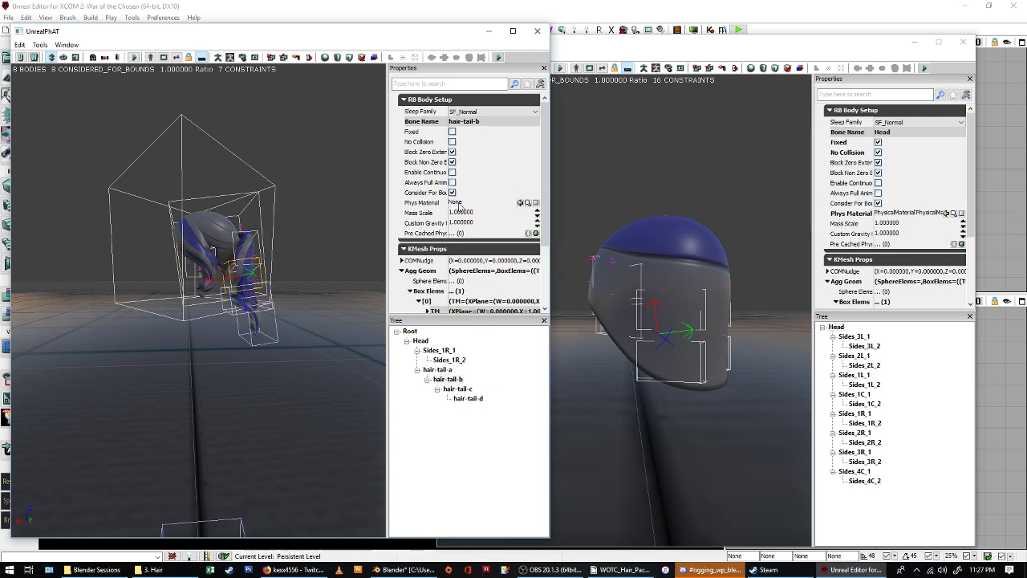
pyautogui.click(452, 142)
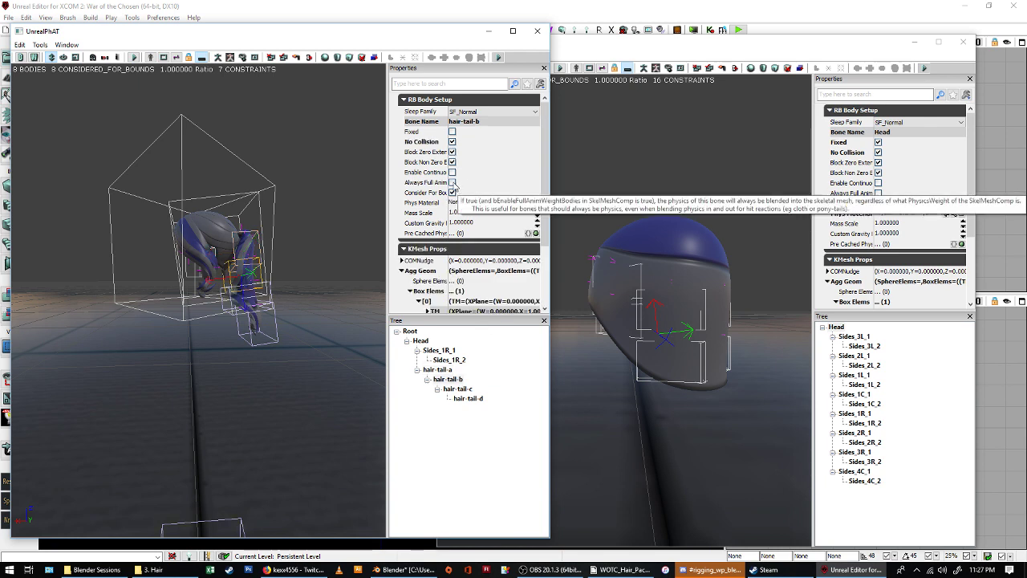
pyautogui.click(452, 183)
# Enable No Collision and Always Full Anim Weight on the hair-tail-c and hair-tail-d bodies, and briefly run the physics simulation.
pyautogui.click(456, 389)
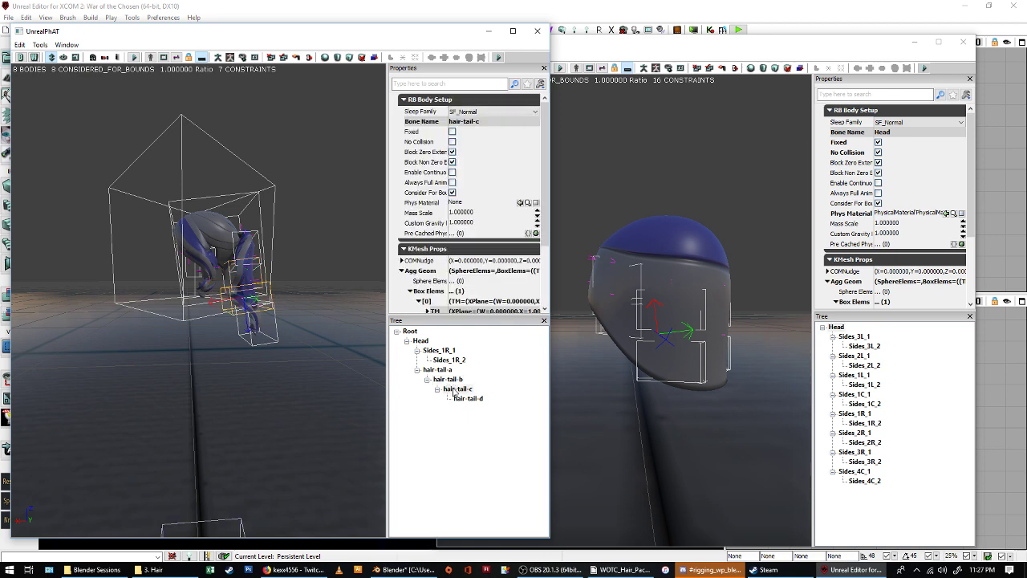
pyautogui.click(452, 142)
pyautogui.click(453, 183)
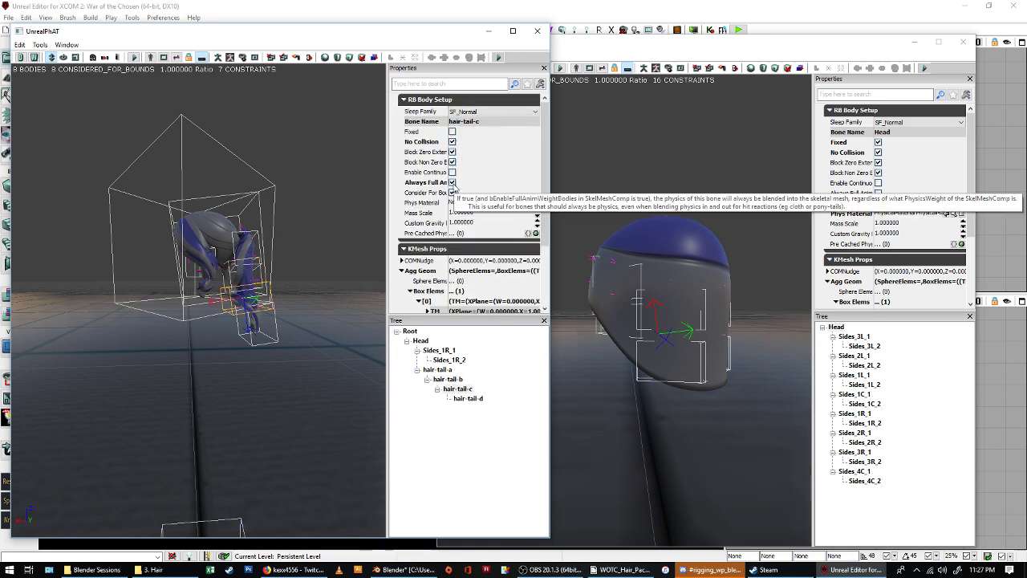
pyautogui.click(466, 399)
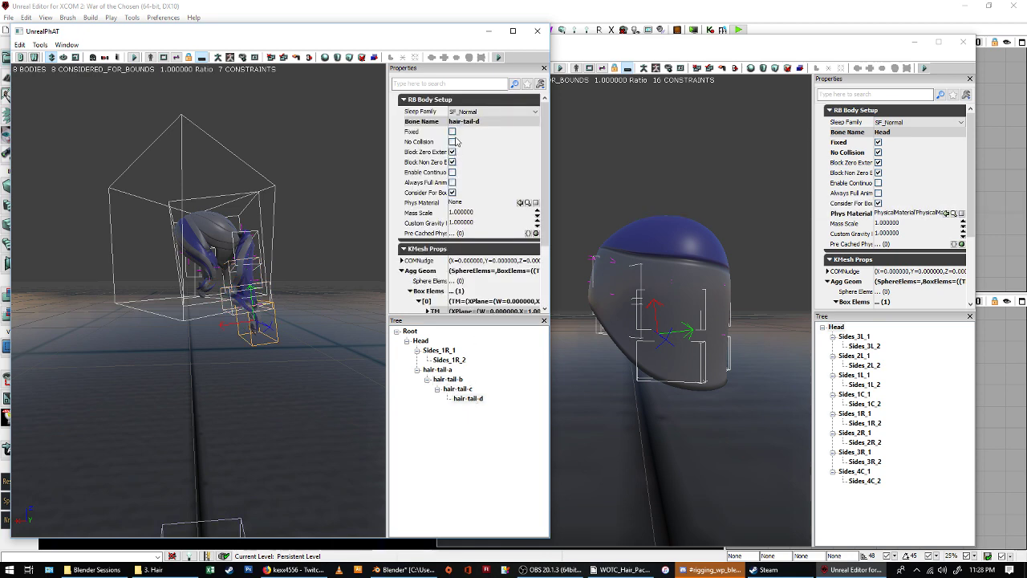
pyautogui.click(451, 142)
pyautogui.click(452, 183)
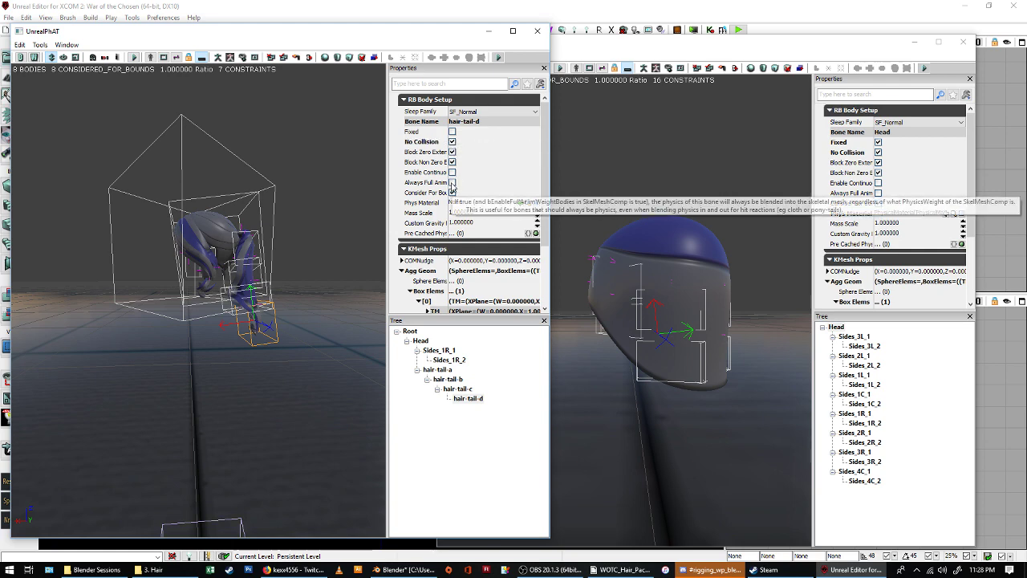
pyautogui.click(134, 57)
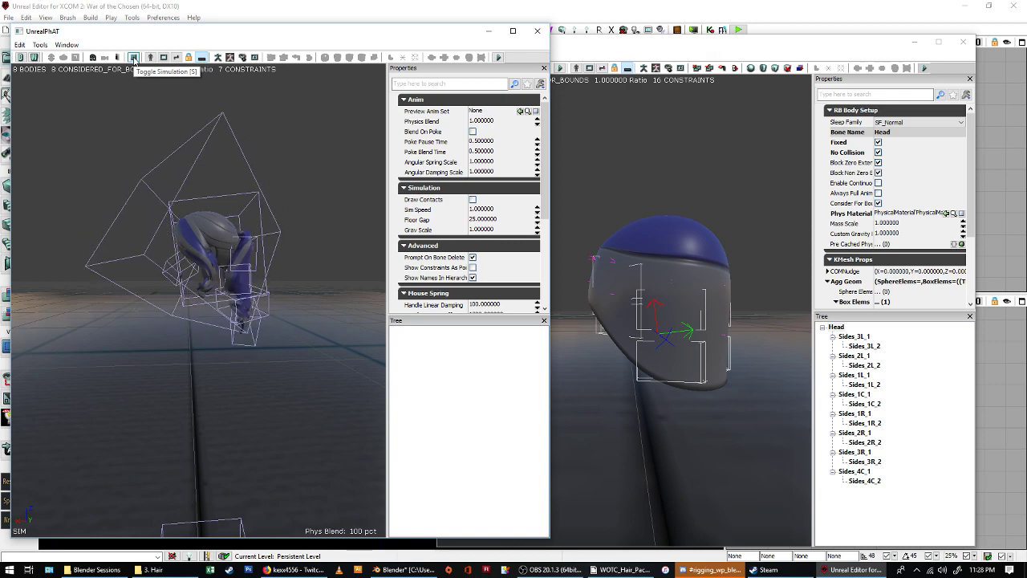
pyautogui.click(134, 58)
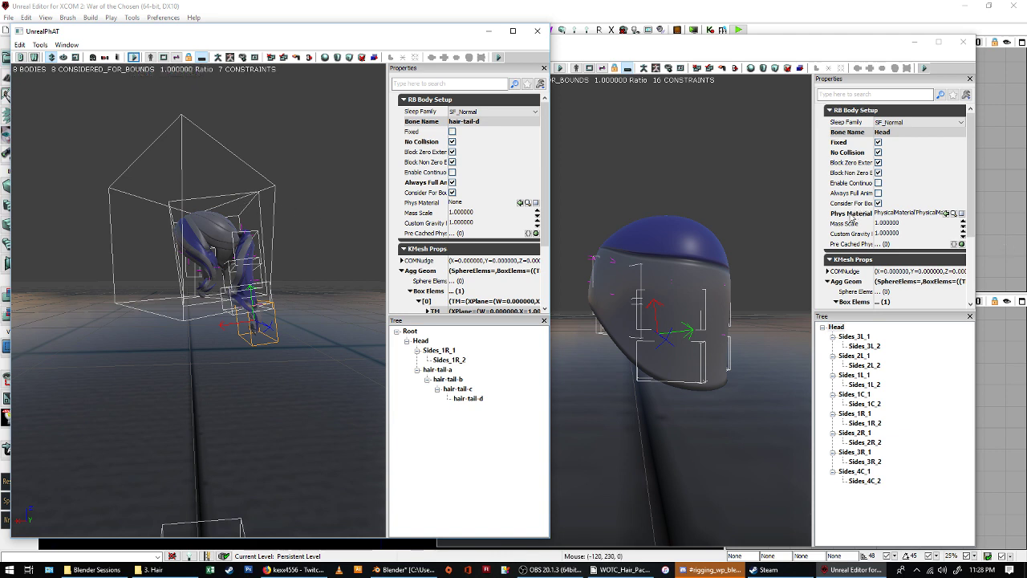
# Locate the reference Head body's PM_Hair physical material in the Content Browser and look through the PhysicalMaterials package.
pyautogui.click(900, 214)
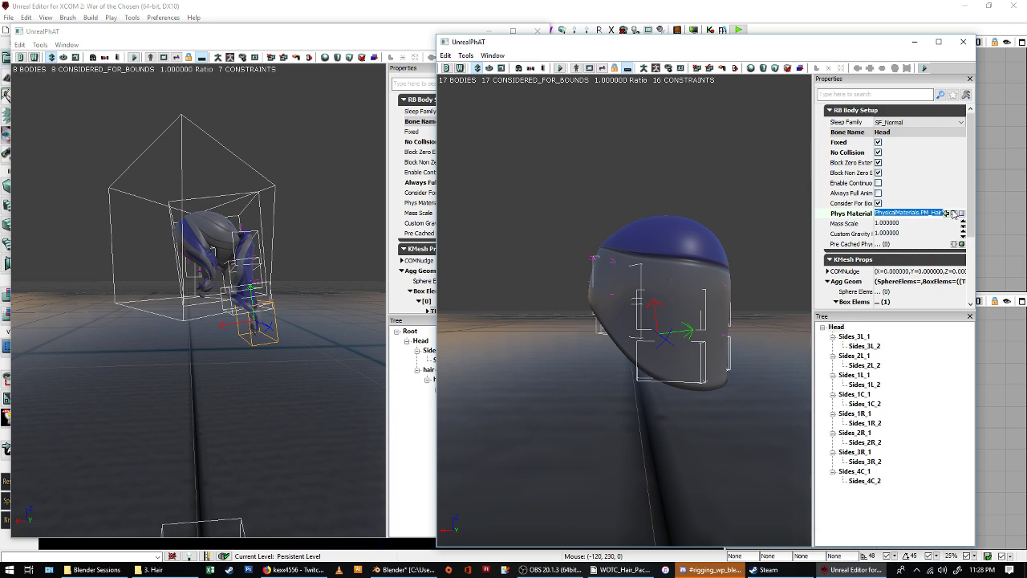
pyautogui.click(954, 214)
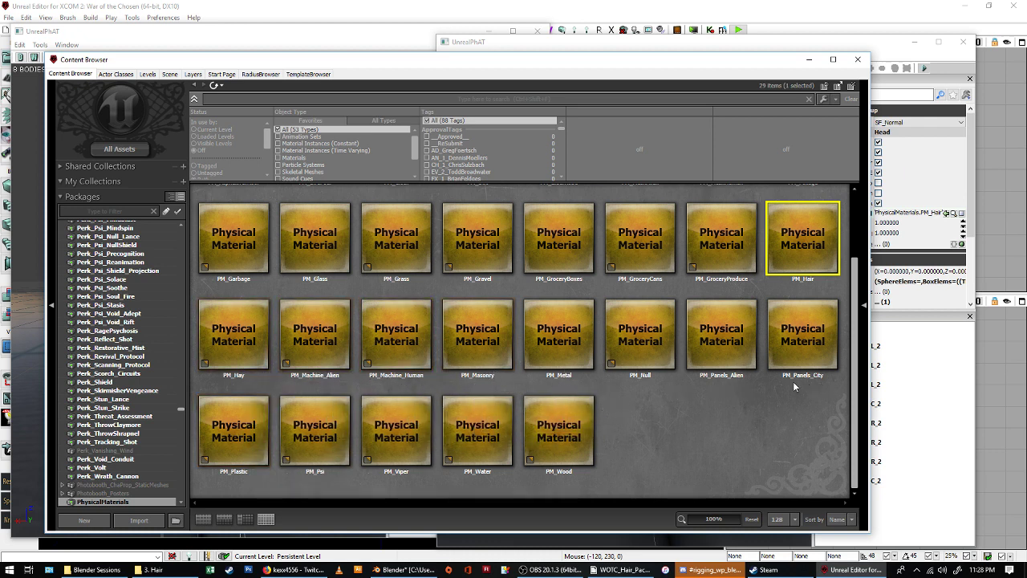
pyautogui.scroll(1, 351, 471)
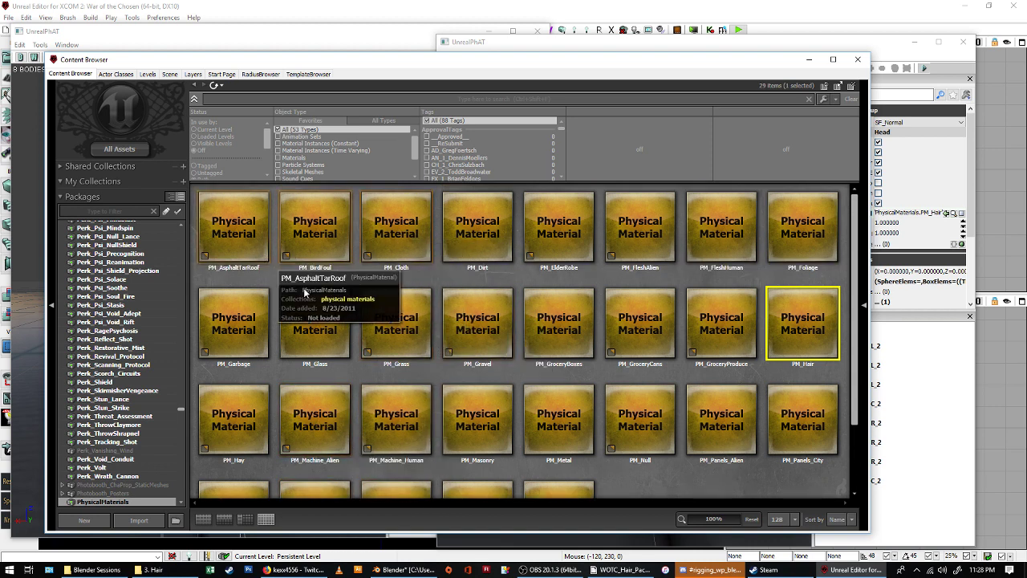
pyautogui.click(818, 46)
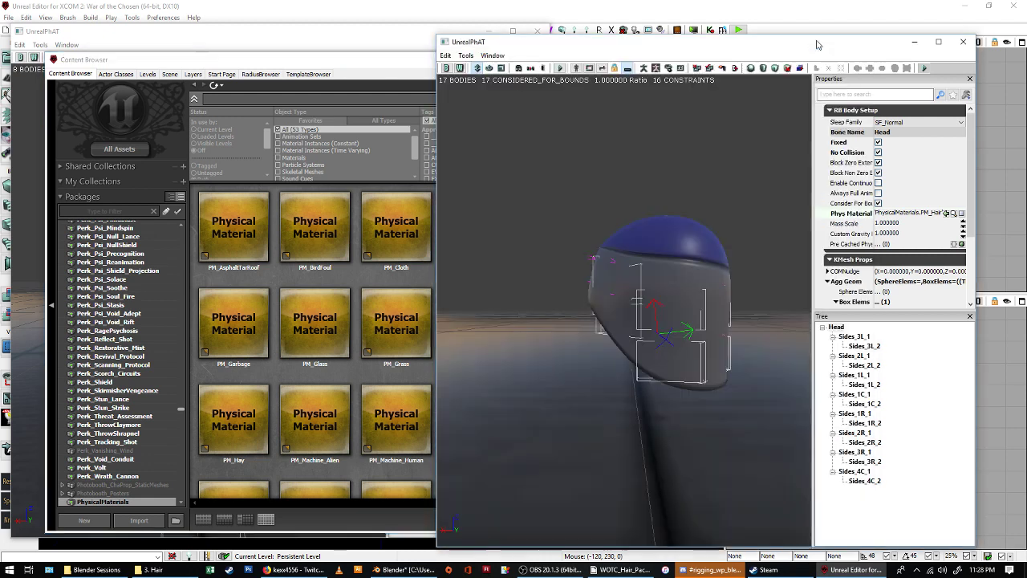
# Copy the PM_Hair physical material path from the reference Head body and assign it to the test hair's Head body.
pyautogui.click(911, 214)
pyautogui.hotkey('ctrl', 'c')
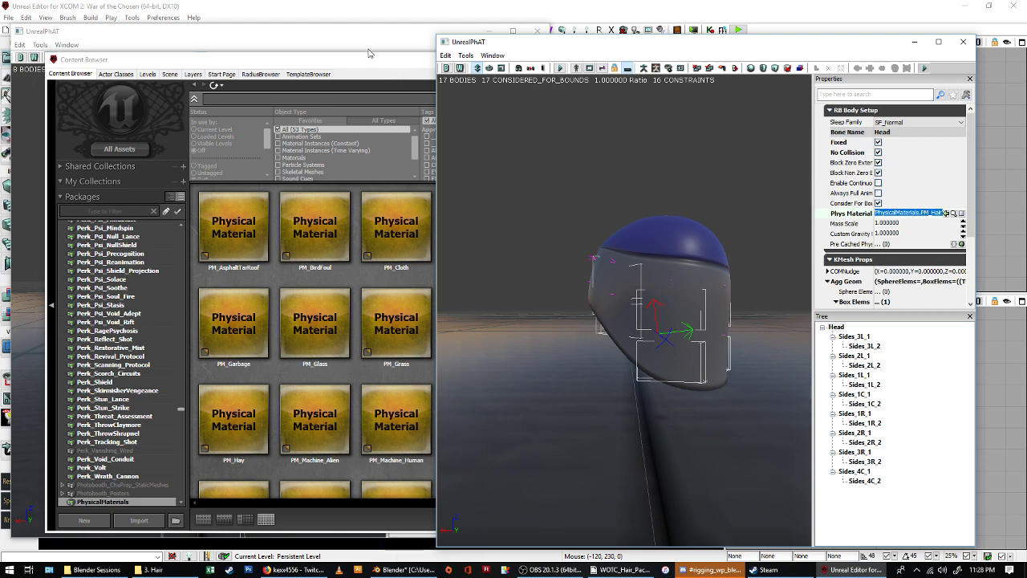
pyautogui.click(306, 45)
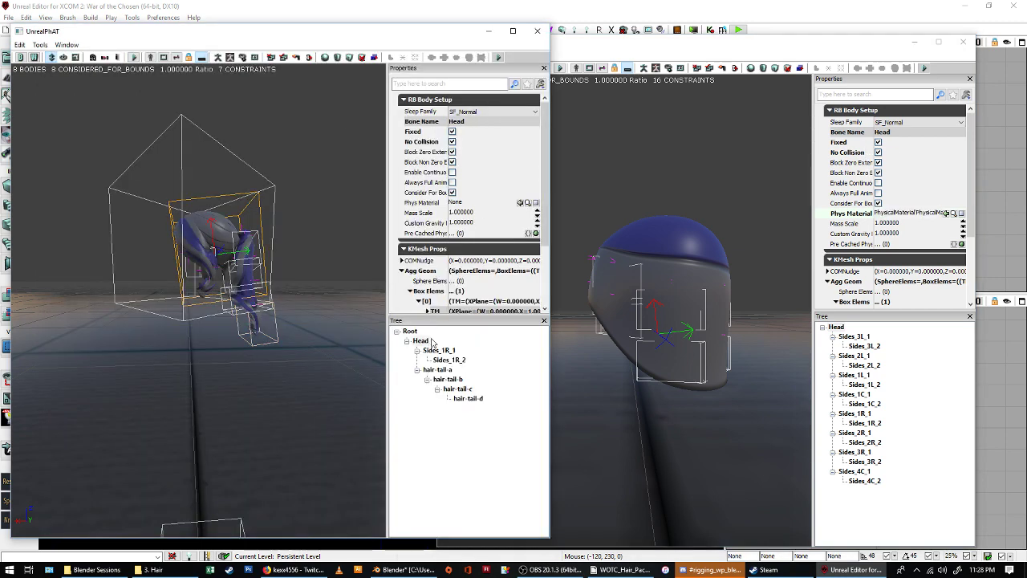
pyautogui.click(456, 203)
pyautogui.hotkey('ctrl', 'v')
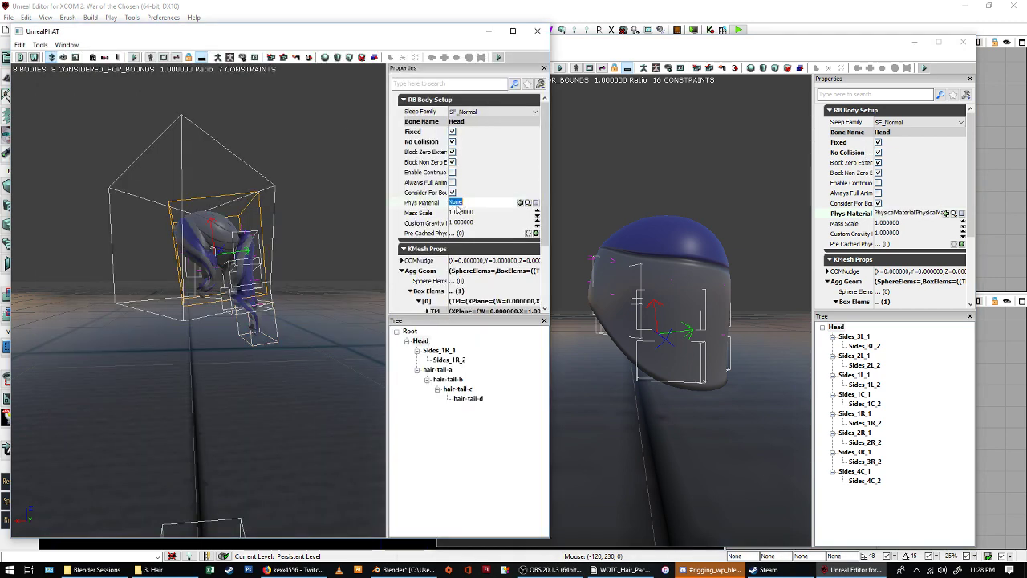
# Assign the copied PM_Hair physical material to the test hair's Sides_1R_1 and Sides_1R_2 bodies.
pyautogui.click(447, 350)
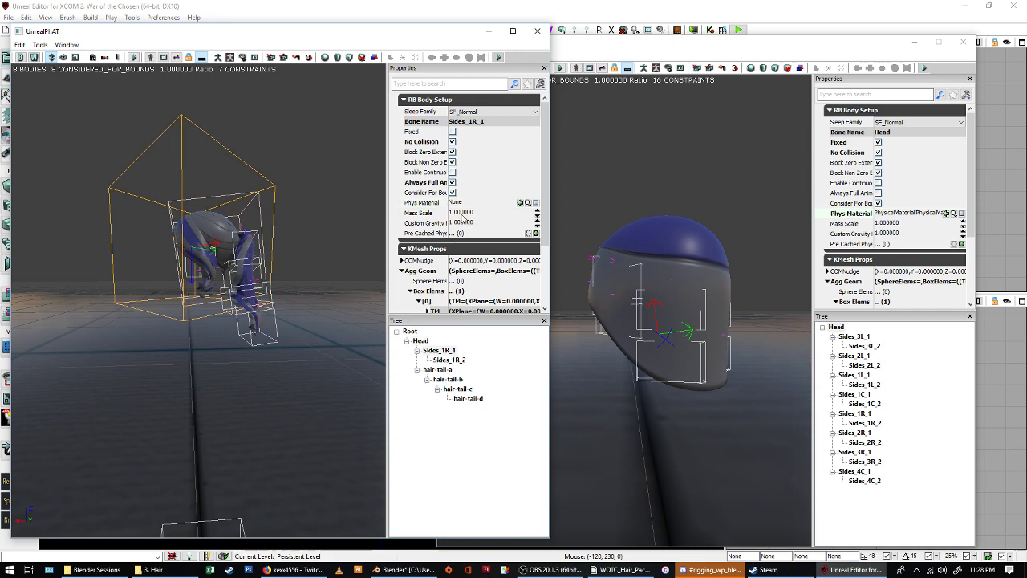
pyautogui.click(454, 360)
pyautogui.click(472, 203)
pyautogui.hotkey('ctrl', 'v')
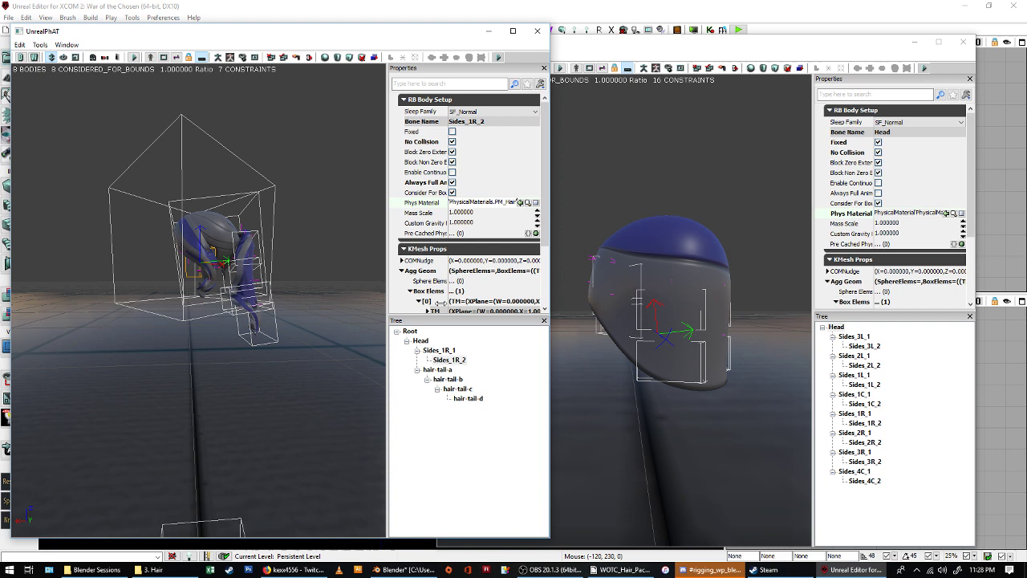
# Assign the copied PM_Hair physical material to the hair-tail-a and hair-tail-b bodies.
pyautogui.click(443, 370)
pyautogui.click(471, 203)
pyautogui.hotkey('ctrl', 'v')
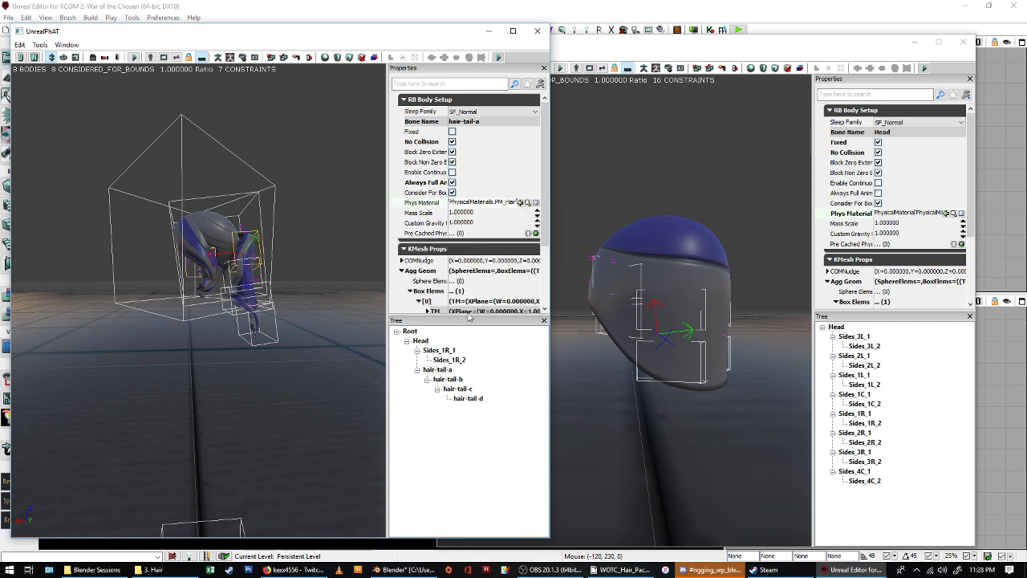
pyautogui.click(447, 381)
pyautogui.click(471, 203)
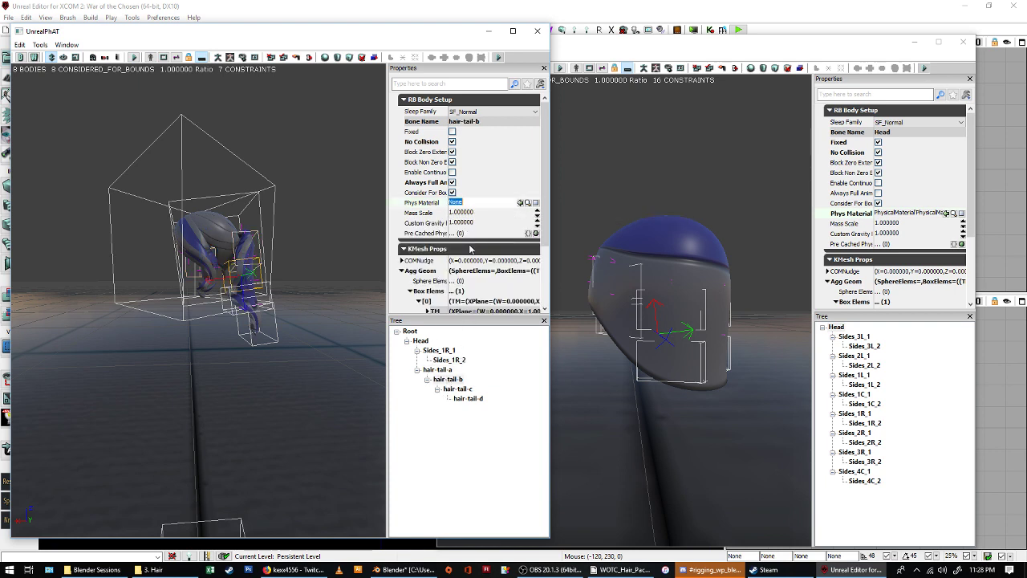
pyautogui.hotkey('ctrl', 'v')
# Assign the copied PM_Hair physical material to the hair-tail-c and hair-tail-d bodies.
pyautogui.click(463, 390)
pyautogui.click(456, 203)
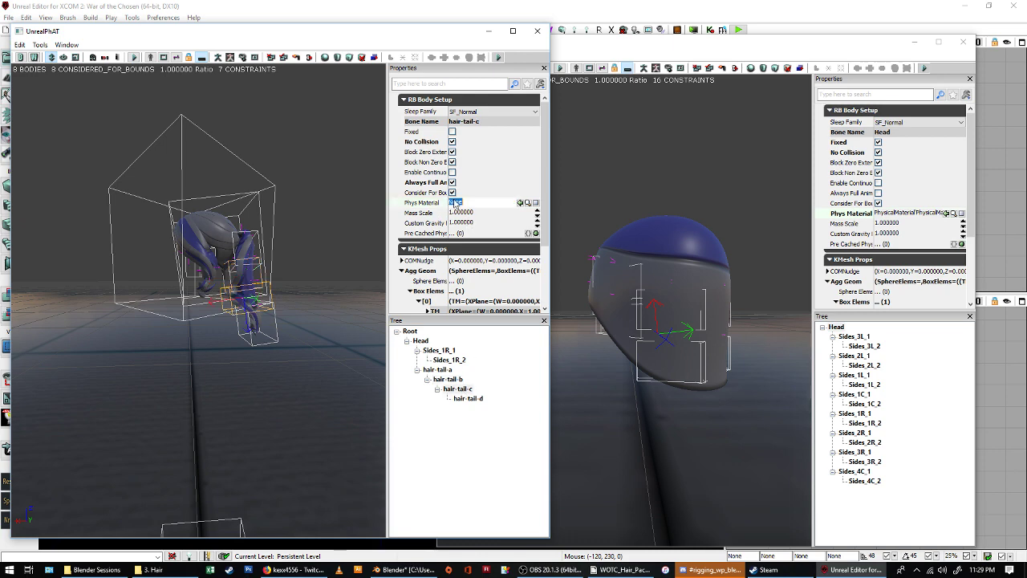
pyautogui.hotkey('ctrl', 'v')
pyautogui.click(468, 398)
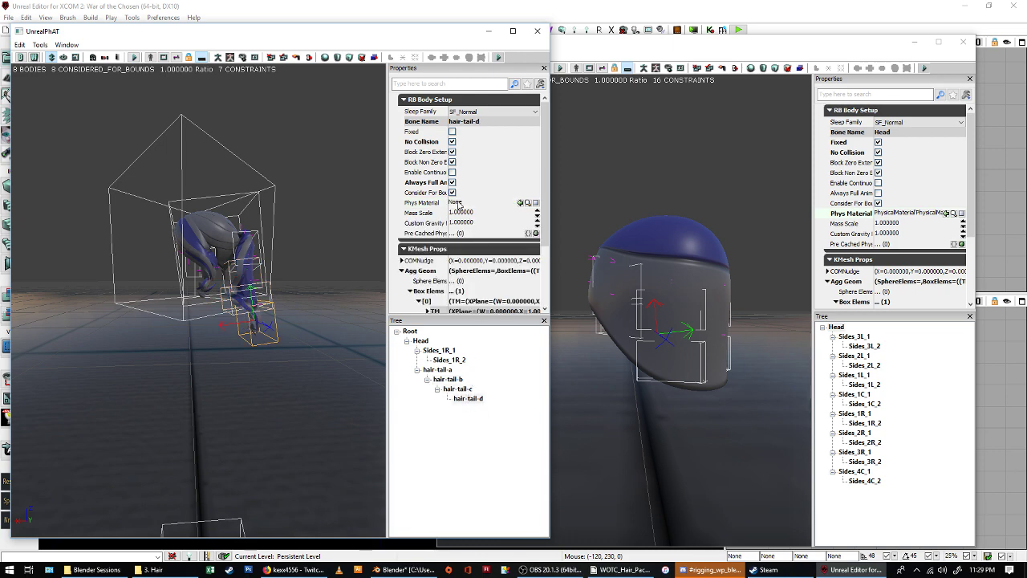
pyautogui.click(456, 204)
pyautogui.hotkey('ctrl', 'v')
pyautogui.press('Return')
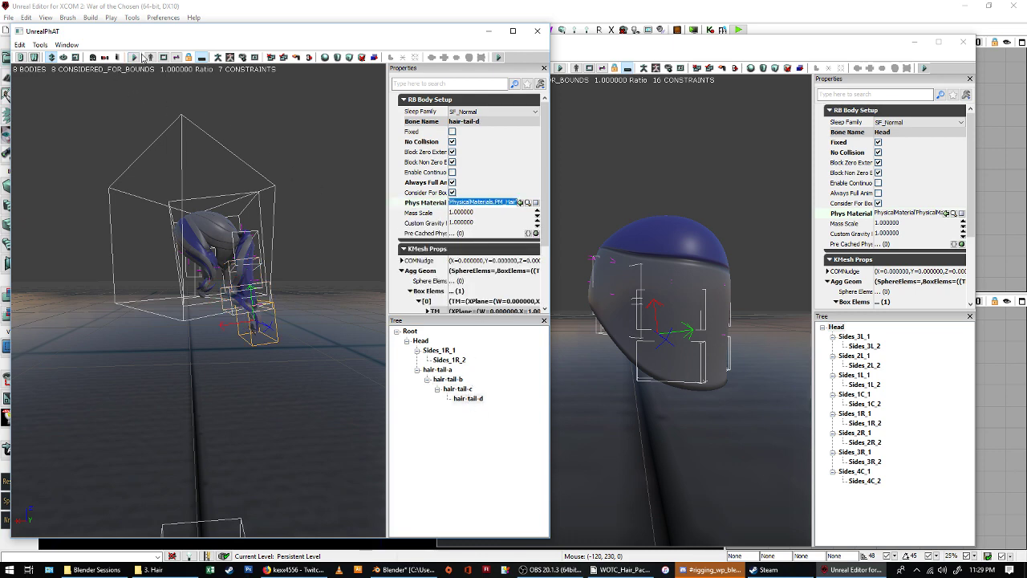
# Run and stop the test hair's physics simulation twice, examining the hair's movement from two different sides.
pyautogui.click(134, 57)
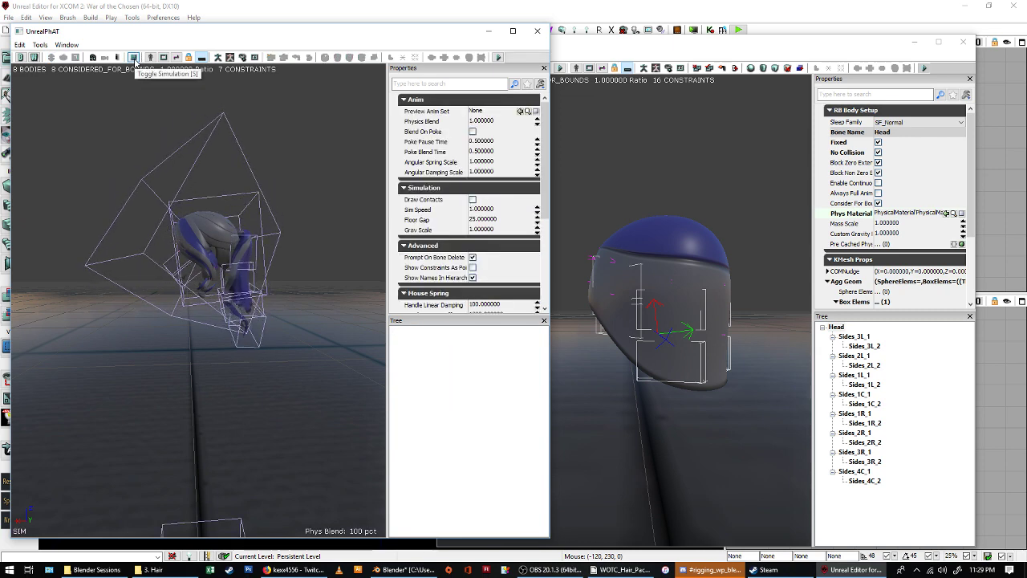
pyautogui.click(134, 58)
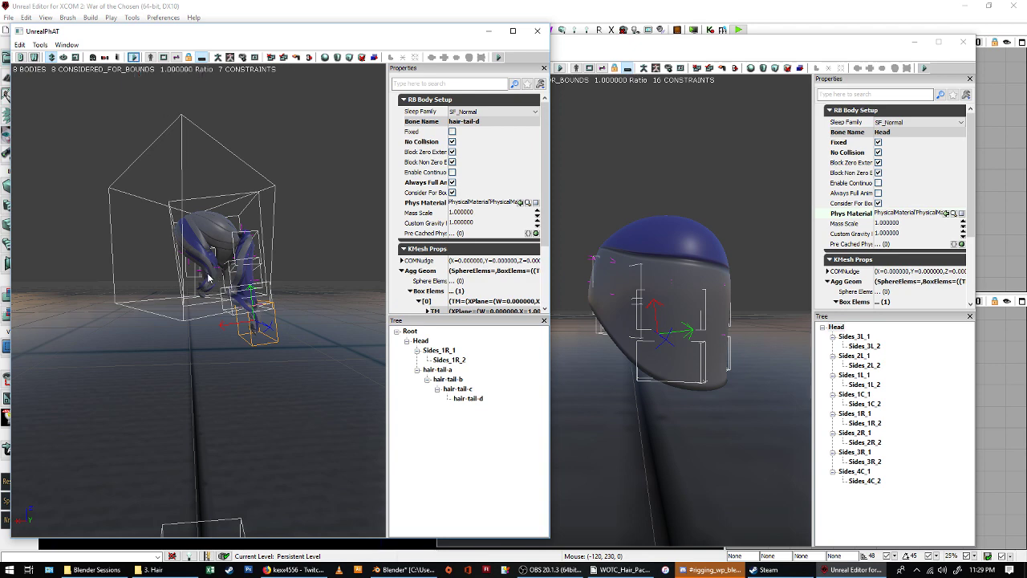
pyautogui.moveTo(160, 255); pyautogui.dragTo(200, 228)
pyautogui.moveTo(271, 201); pyautogui.dragTo(241, 241)
pyautogui.moveTo(284, 206); pyautogui.dragTo(291, 206)
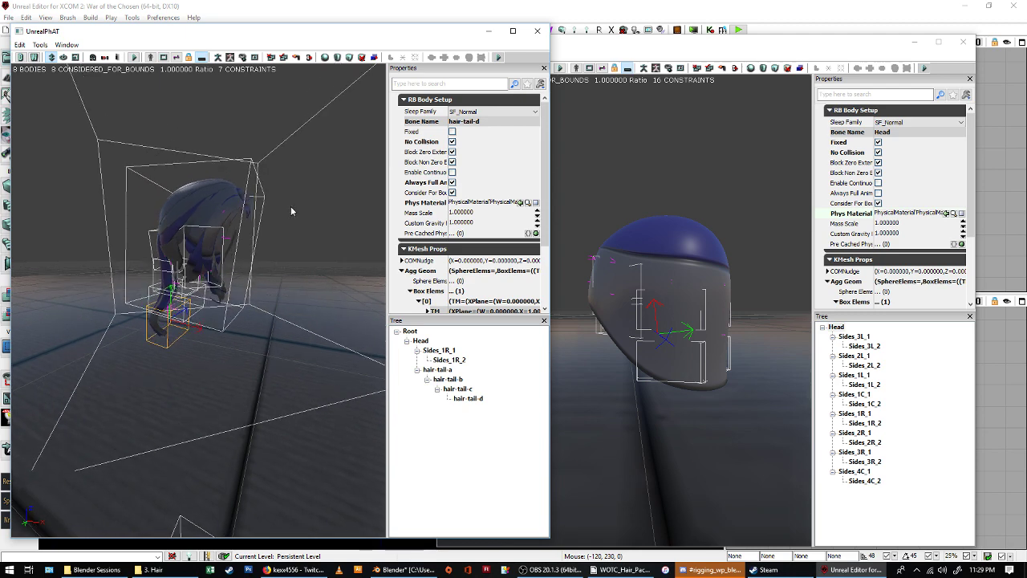
pyautogui.click(134, 58)
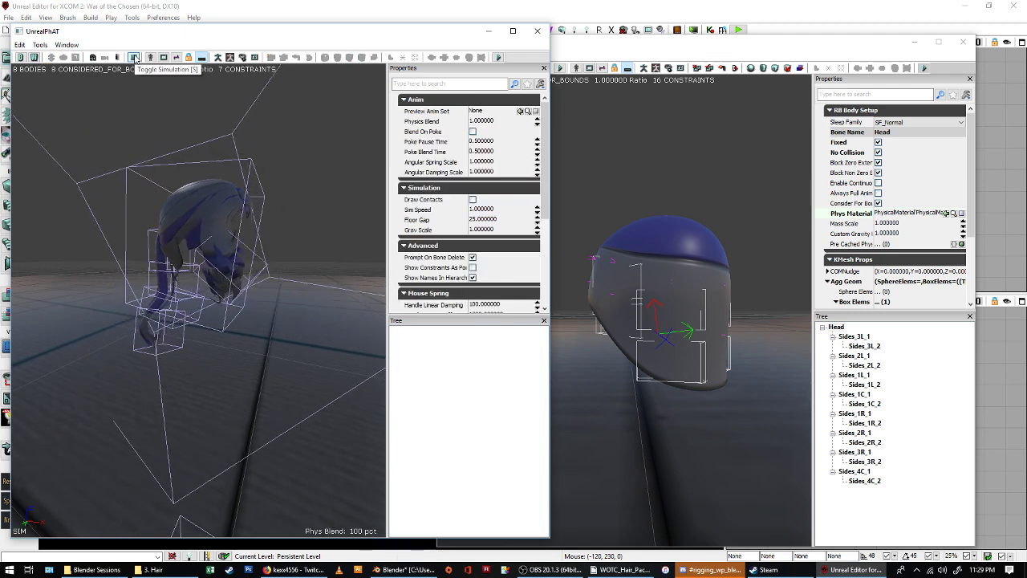
pyautogui.click(135, 58)
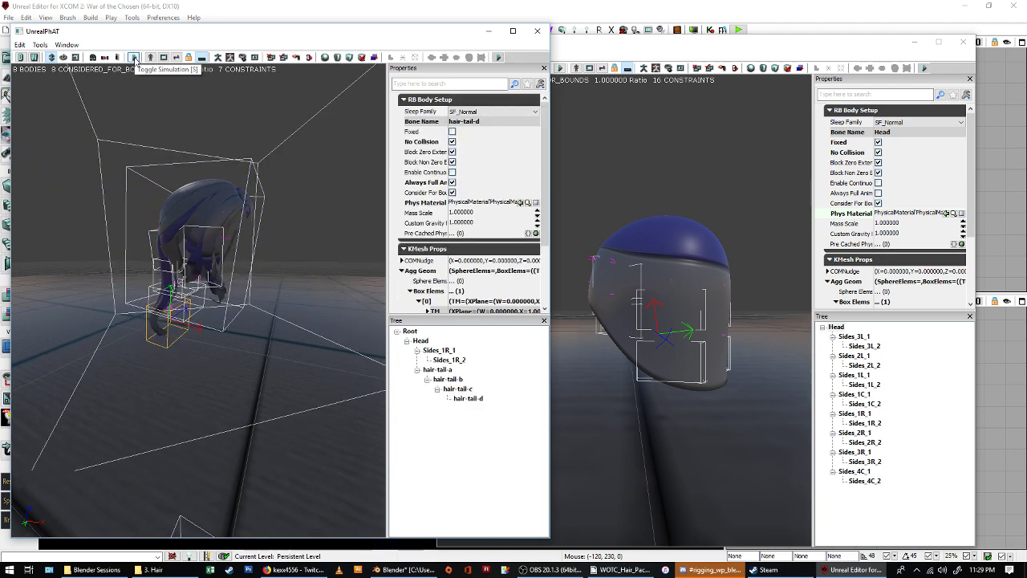
pyautogui.moveTo(287, 250); pyautogui.dragTo(287, 265)
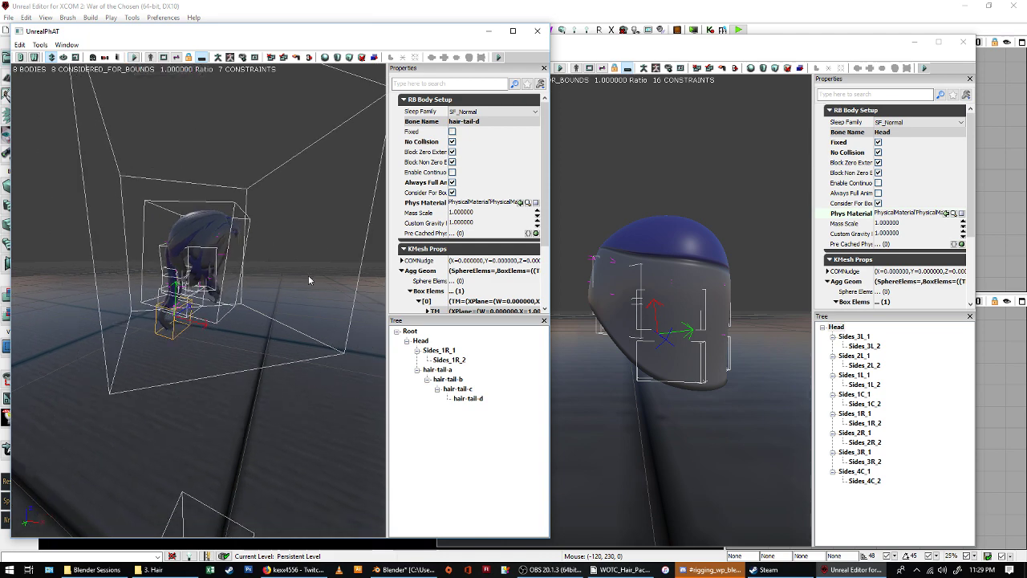
# Compare the box element dimensions of the Sides_1R_1 body in the reference asset and the test hair.
pyautogui.click(435, 352)
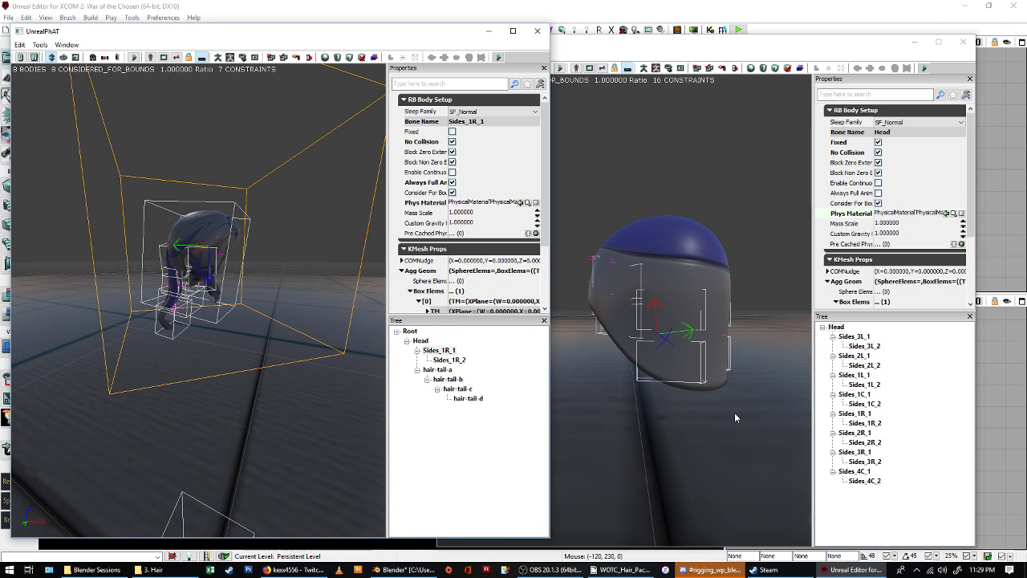
pyautogui.click(859, 47)
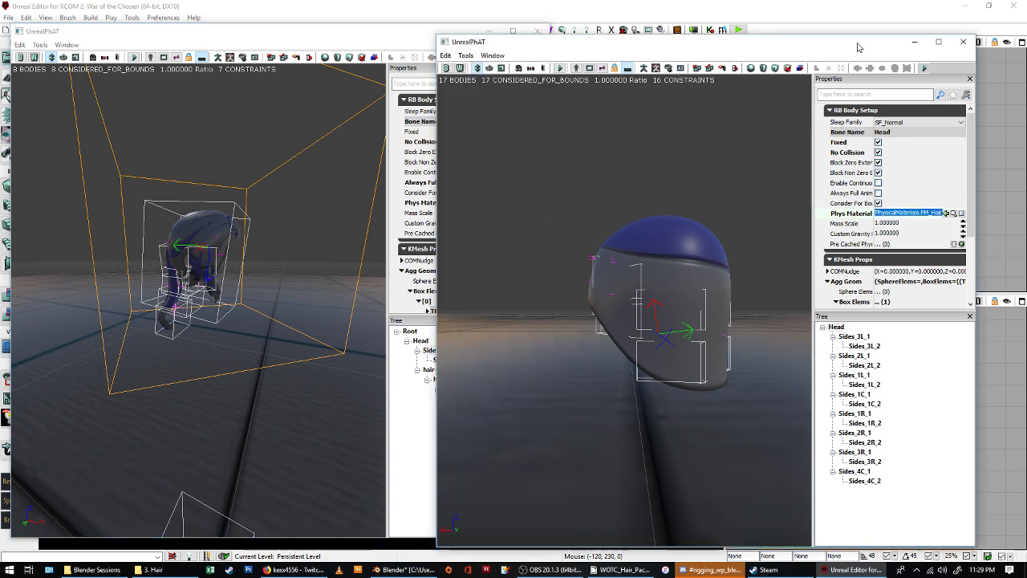
pyautogui.click(867, 413)
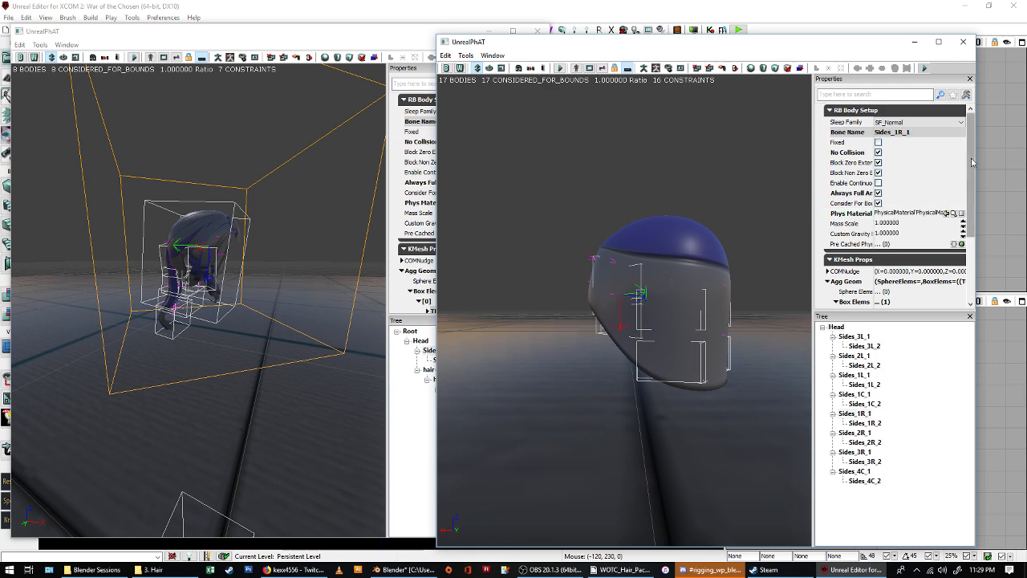
pyautogui.scroll(-4, 915, 221)
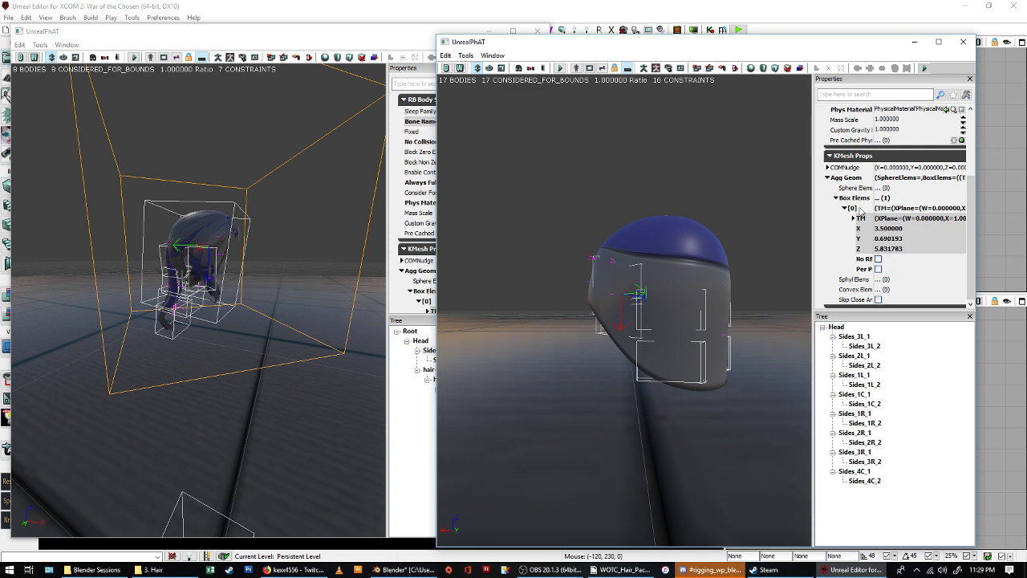
pyautogui.click(393, 39)
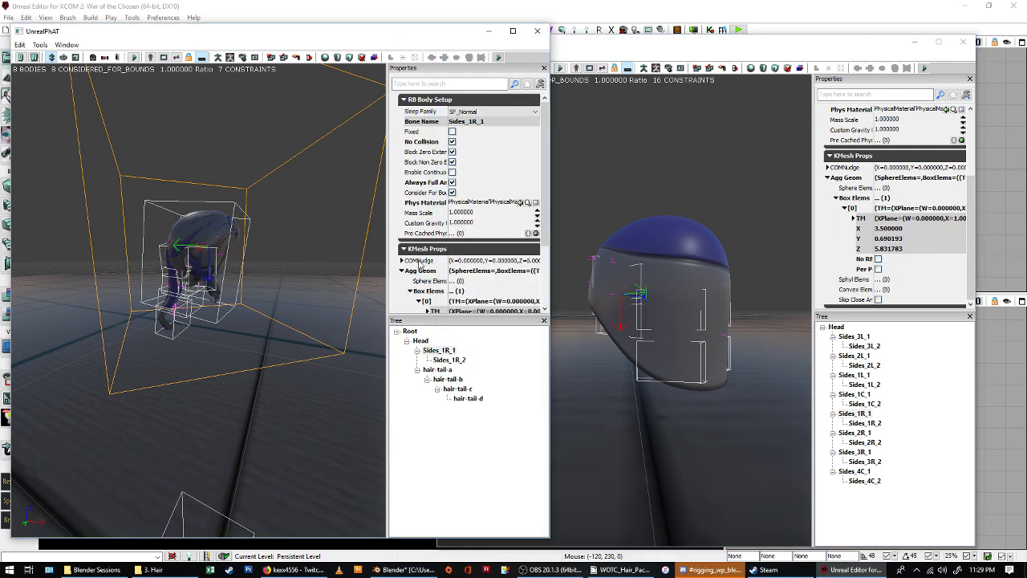
pyautogui.scroll(-3, 543, 212)
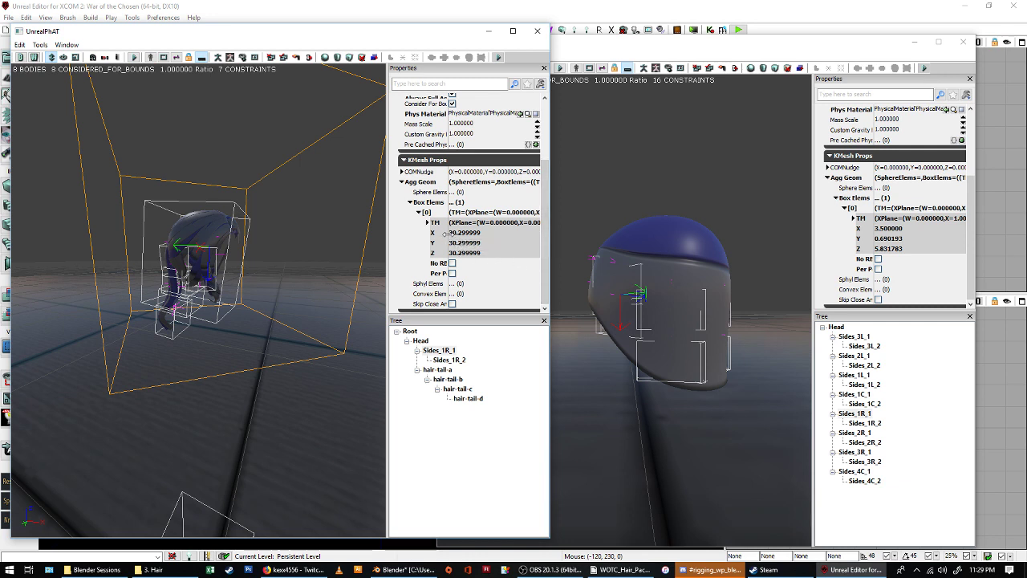
# Copy the box element properties of the reference Sides_1R_1 body and paste them onto the test hair's Sides_1R_1 body.
pyautogui.rightClick(833, 210)
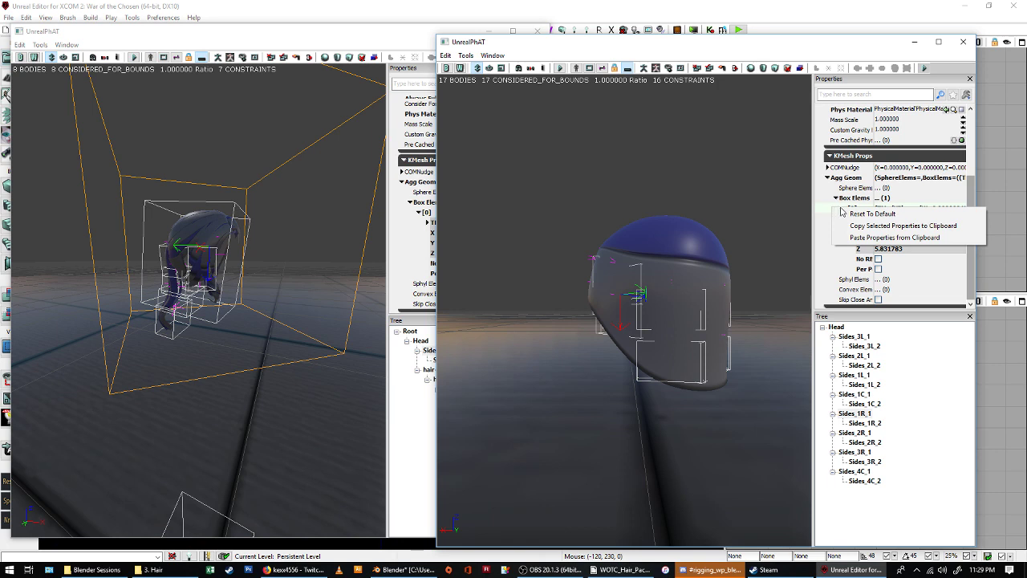
pyautogui.click(863, 227)
pyautogui.click(381, 43)
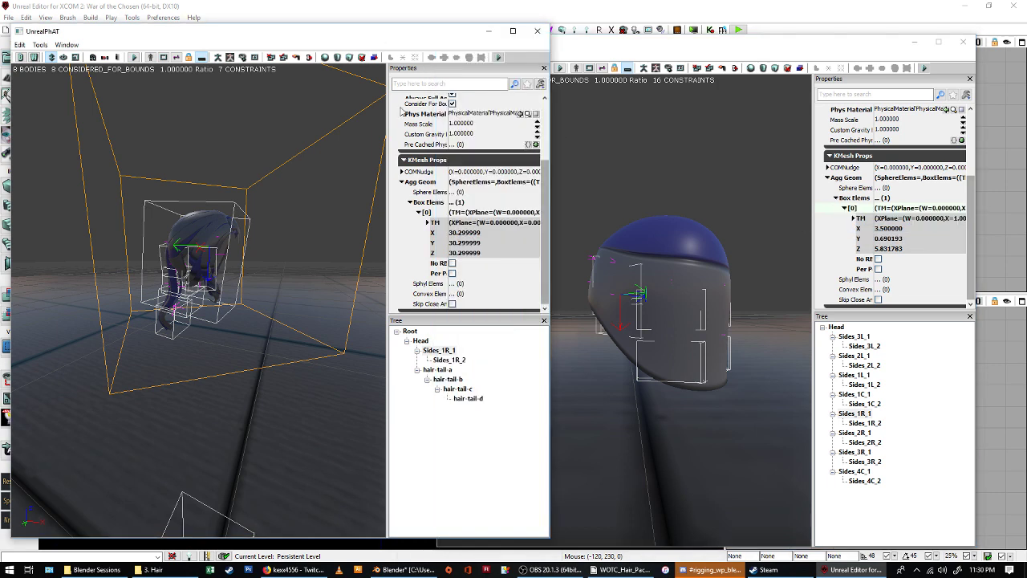
pyautogui.rightClick(407, 214)
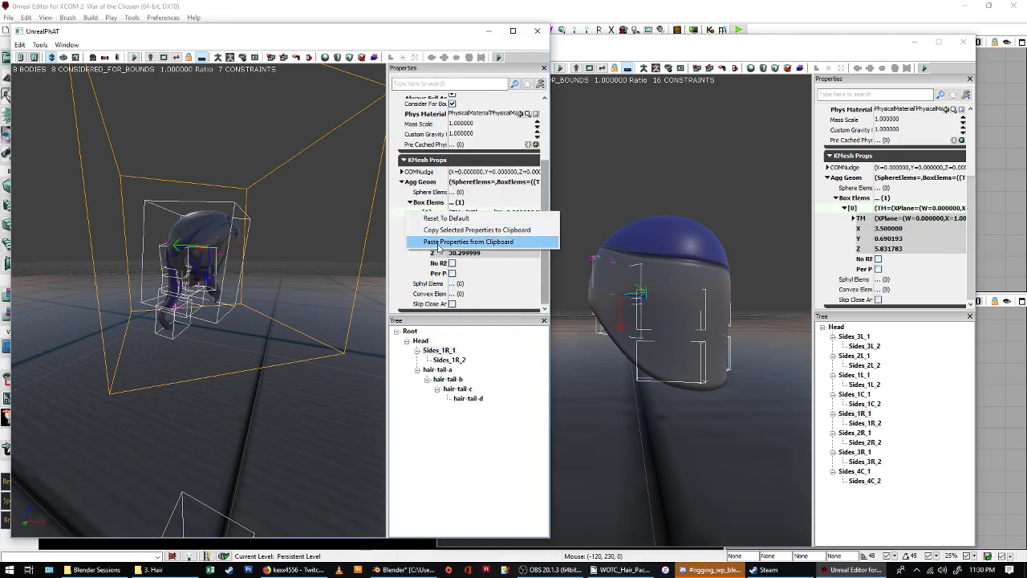
pyautogui.click(461, 242)
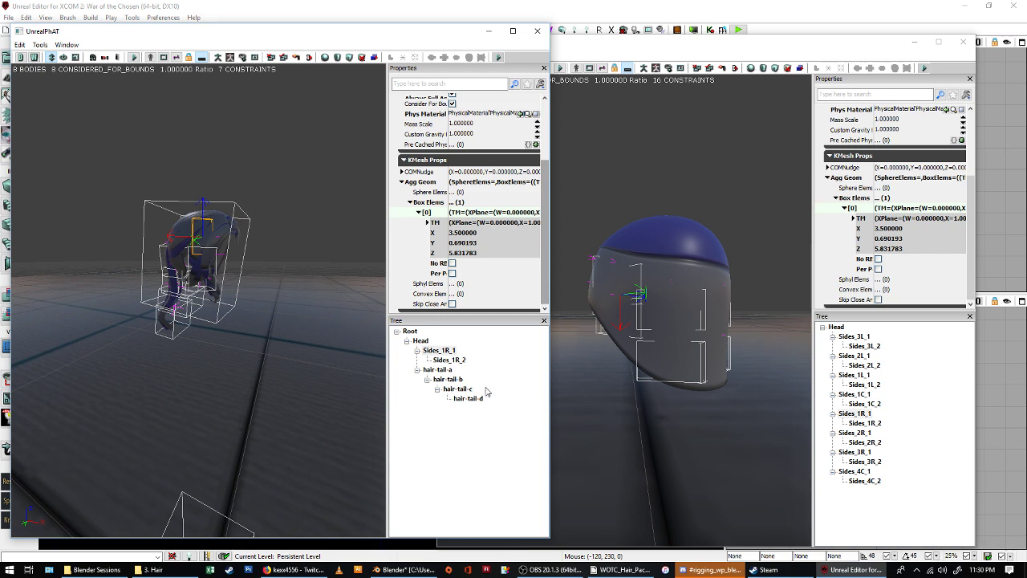
# Copy the box element properties from the reference asset again, paste them onto the test hair's Sides_1R_2 body and inspect its placement.
pyautogui.click(458, 369)
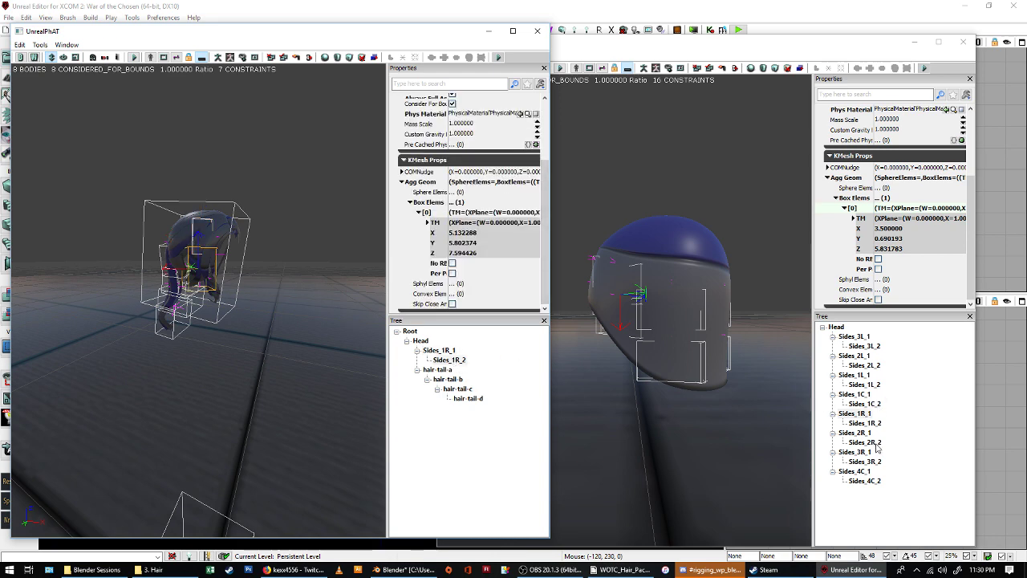
pyautogui.click(877, 448)
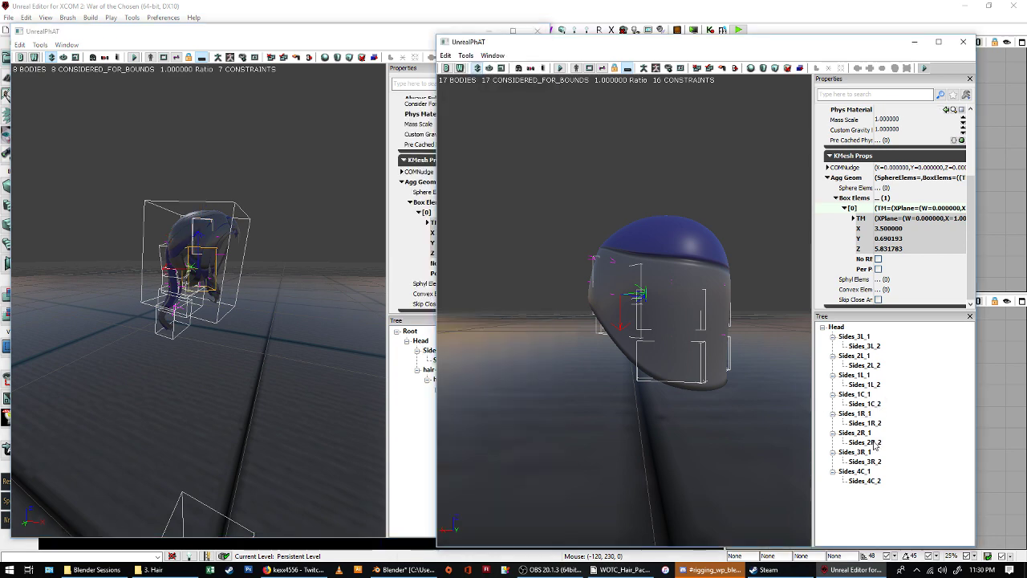
pyautogui.rightClick(833, 215)
pyautogui.click(883, 226)
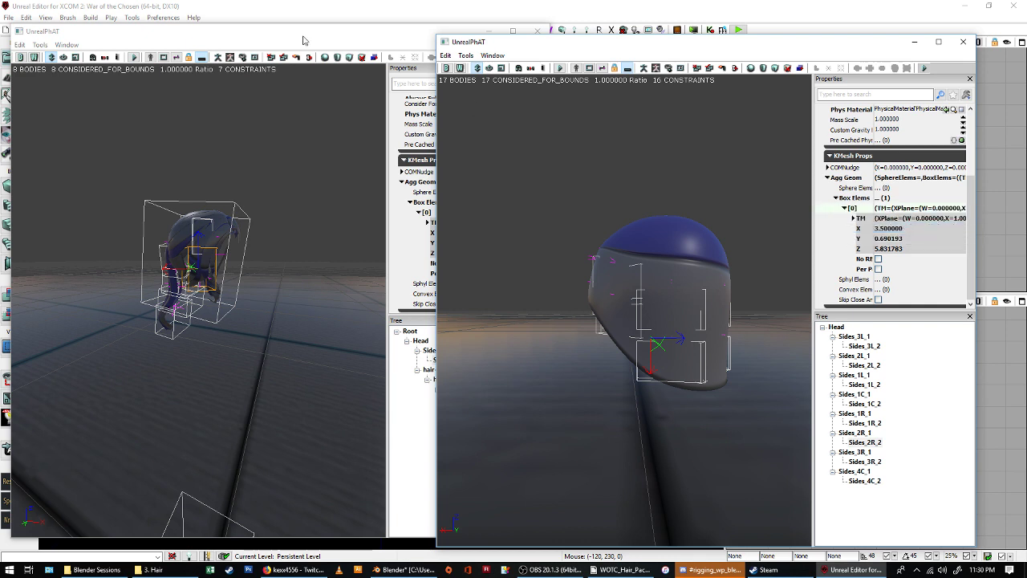
pyautogui.click(303, 40)
pyautogui.rightClick(410, 216)
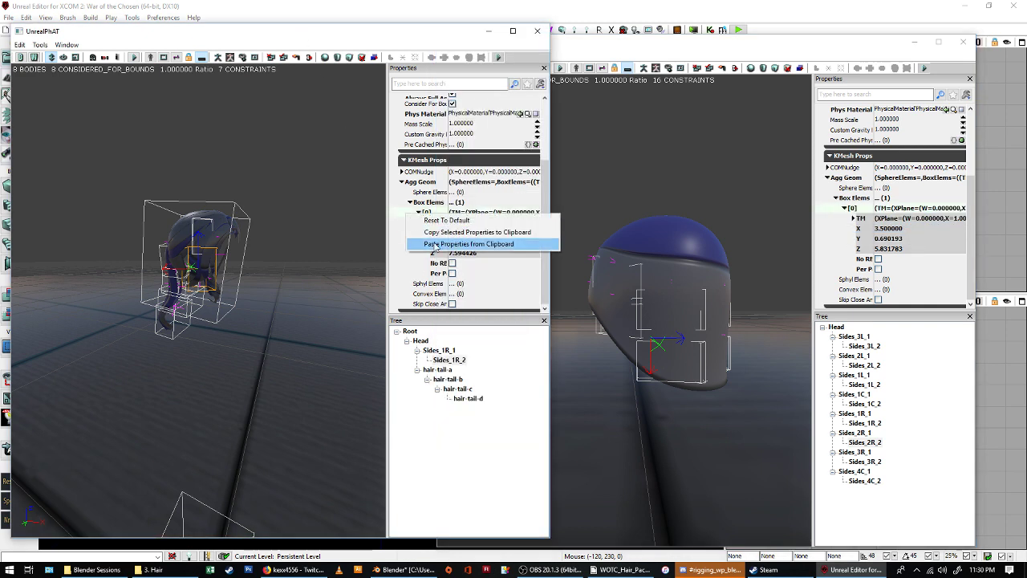
pyautogui.click(458, 365)
pyautogui.moveTo(229, 241); pyautogui.dragTo(233, 107)
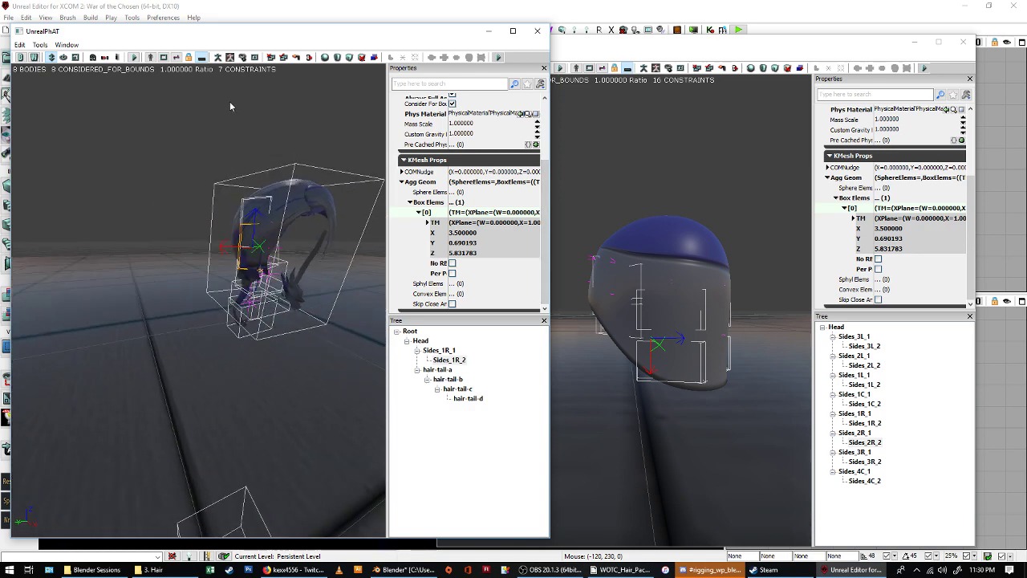
# Run and stop the test hair's physics simulation to examine how the side strand moves.
pyautogui.click(133, 57)
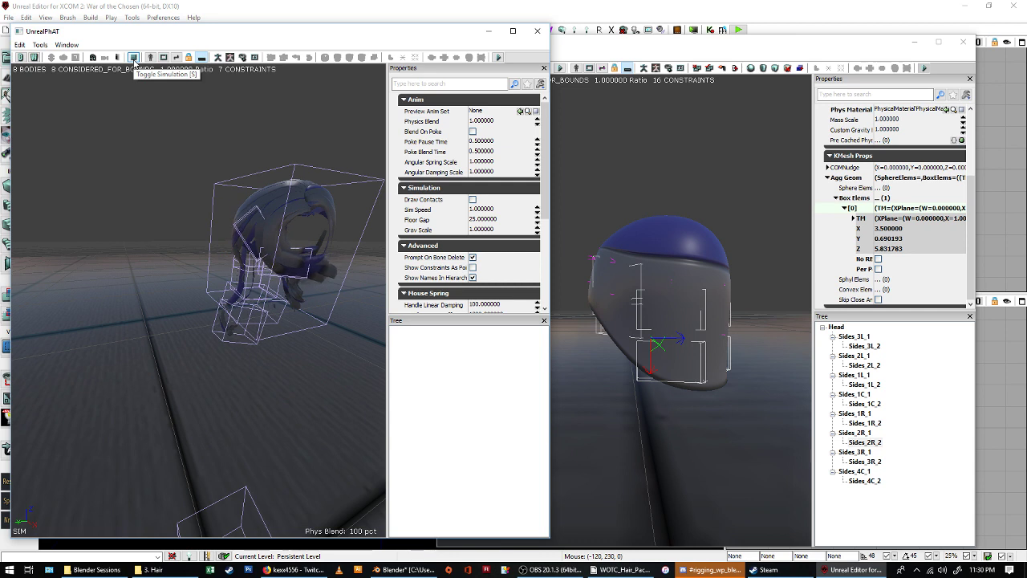
pyautogui.click(133, 58)
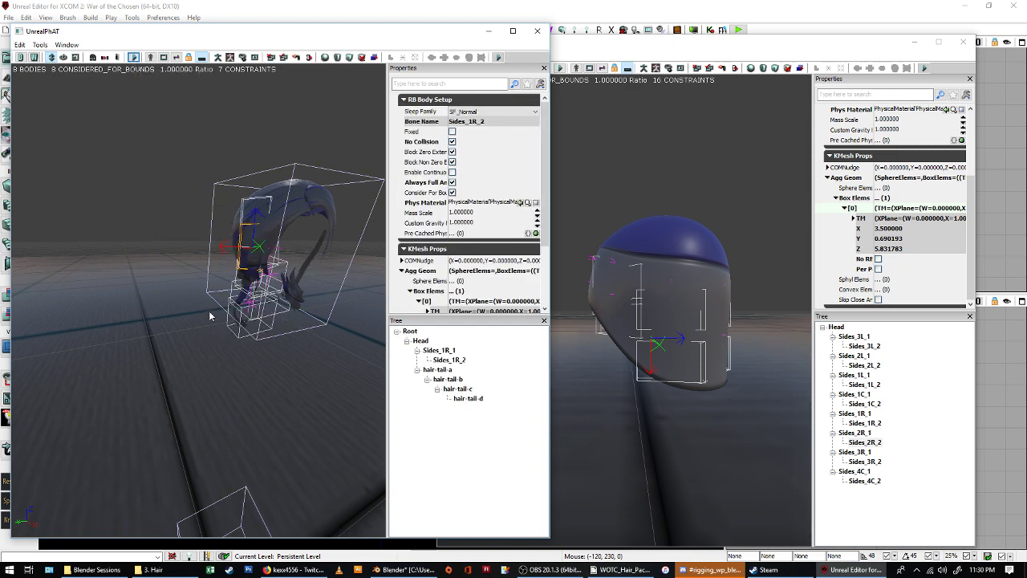
# Switch the test hair and the reference asset to constraint editing and compare their Sides_1R_1 constraint settings.
pyautogui.click(21, 58)
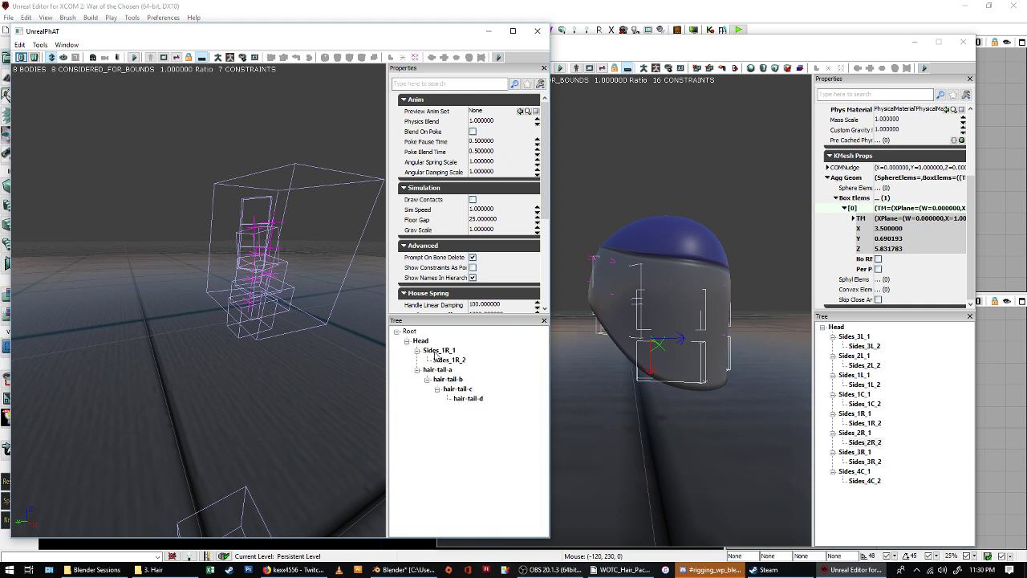
pyautogui.click(434, 353)
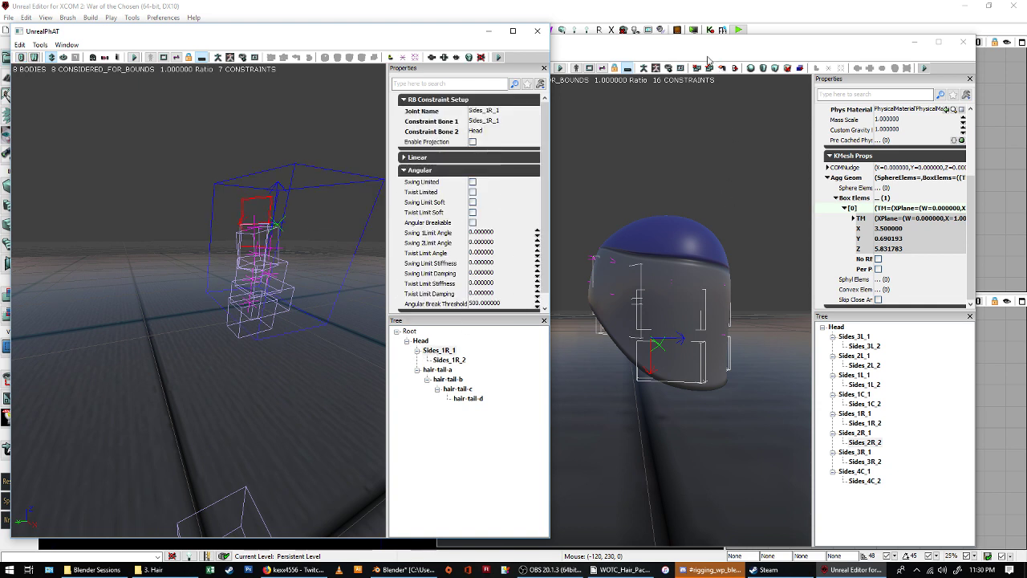
pyautogui.click(677, 62)
pyautogui.click(451, 69)
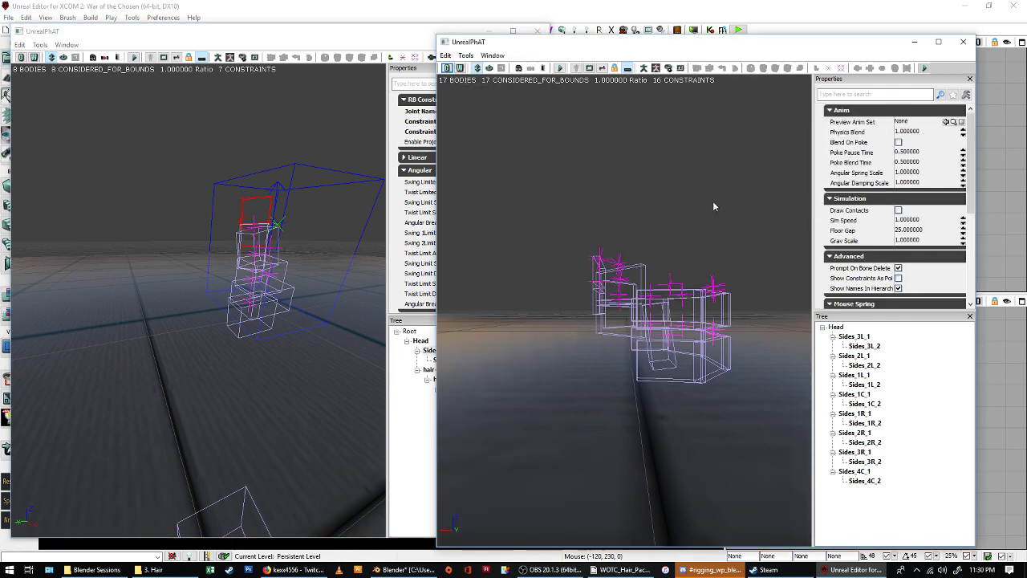
pyautogui.click(857, 338)
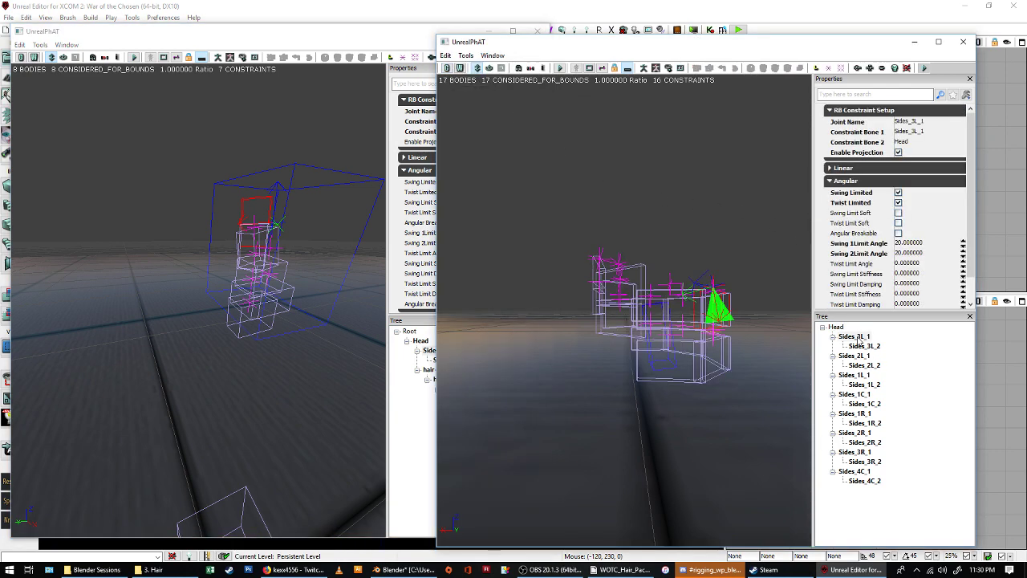
pyautogui.click(855, 414)
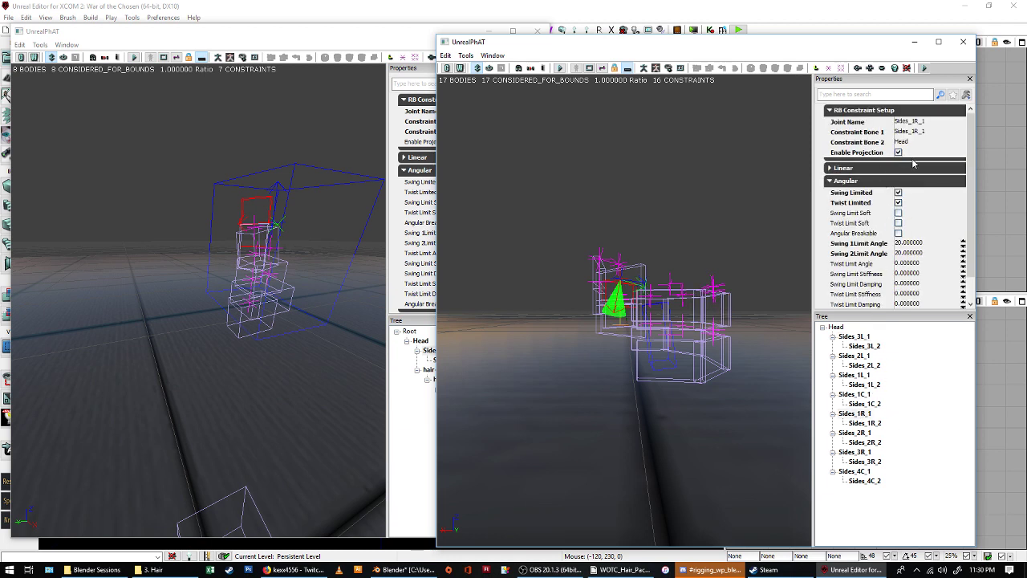
# Enable projection, Swing Limited and Twist Limited on the test hair's Sides_1R_1 constraint and set both swing limit angles to 20.
pyautogui.click(364, 35)
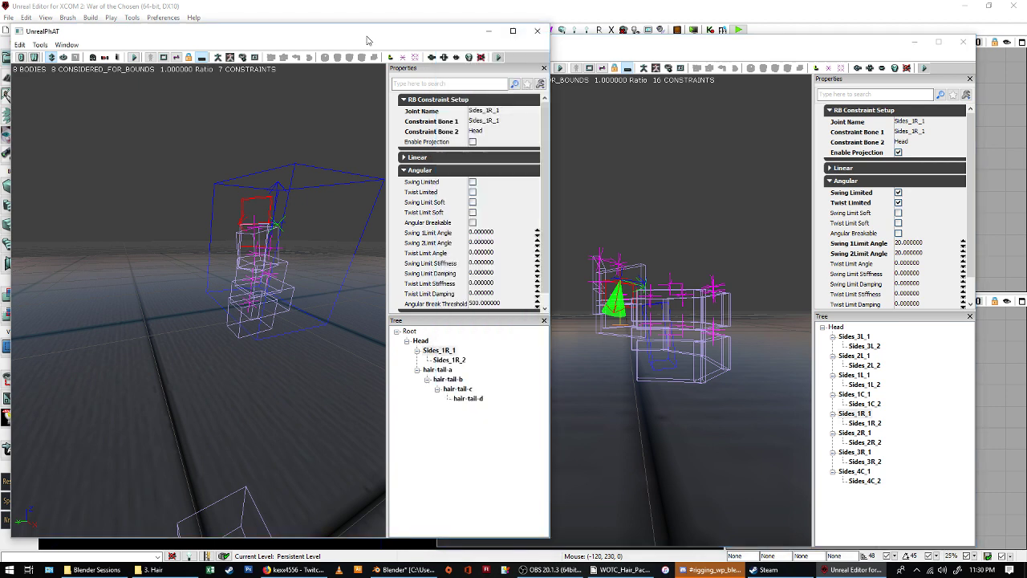
pyautogui.click(472, 142)
pyautogui.click(472, 183)
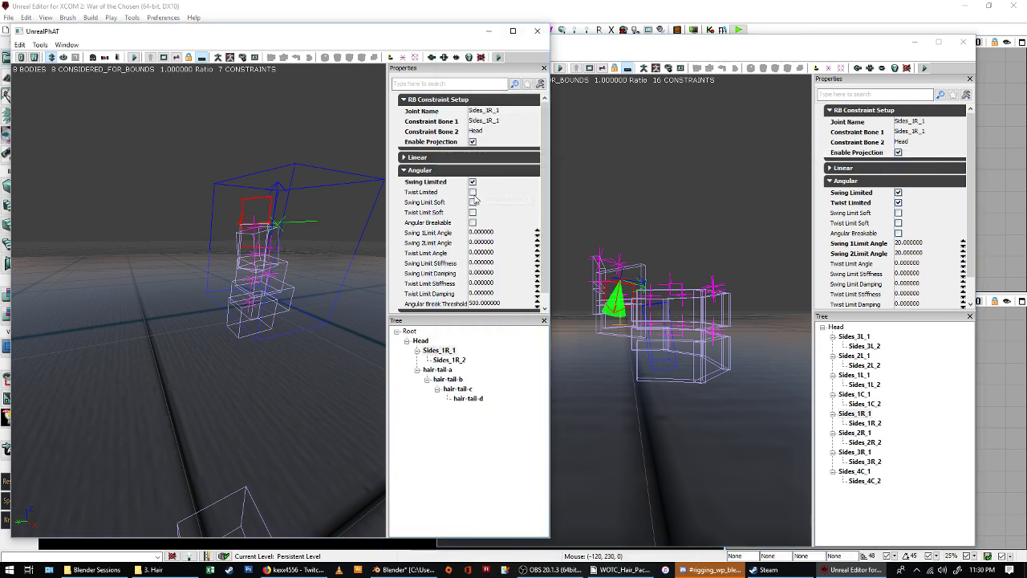
pyautogui.click(472, 193)
pyautogui.click(481, 234)
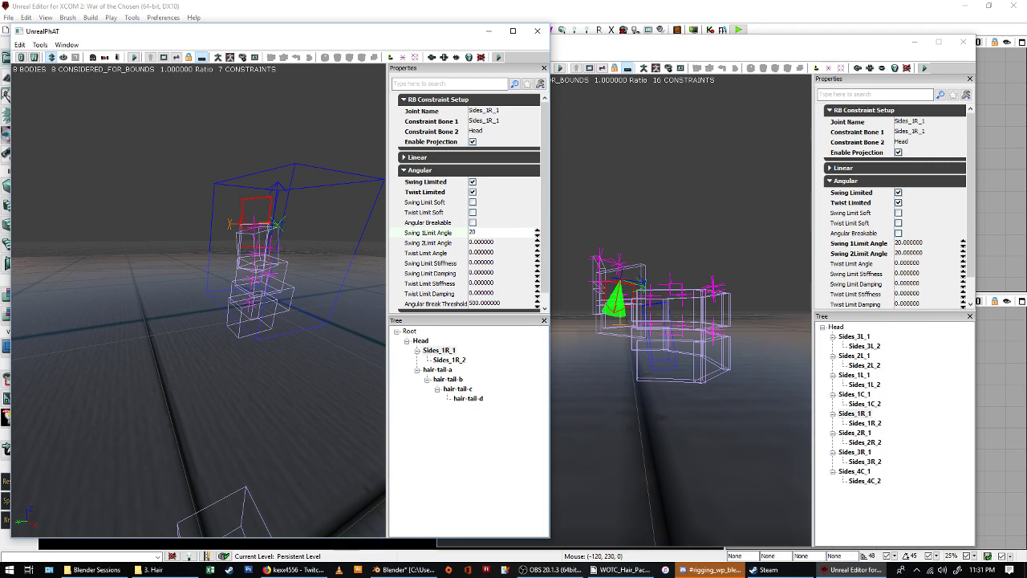
pyautogui.write('20')
pyautogui.press('Return')
pyautogui.moveTo(275, 245)
pyautogui.mouseDown()
pyautogui.moveTo(247, 275)
pyautogui.moveTo(267, 255)
pyautogui.mouseUp()
pyautogui.moveTo(183, 215); pyautogui.dragTo(217, 279)
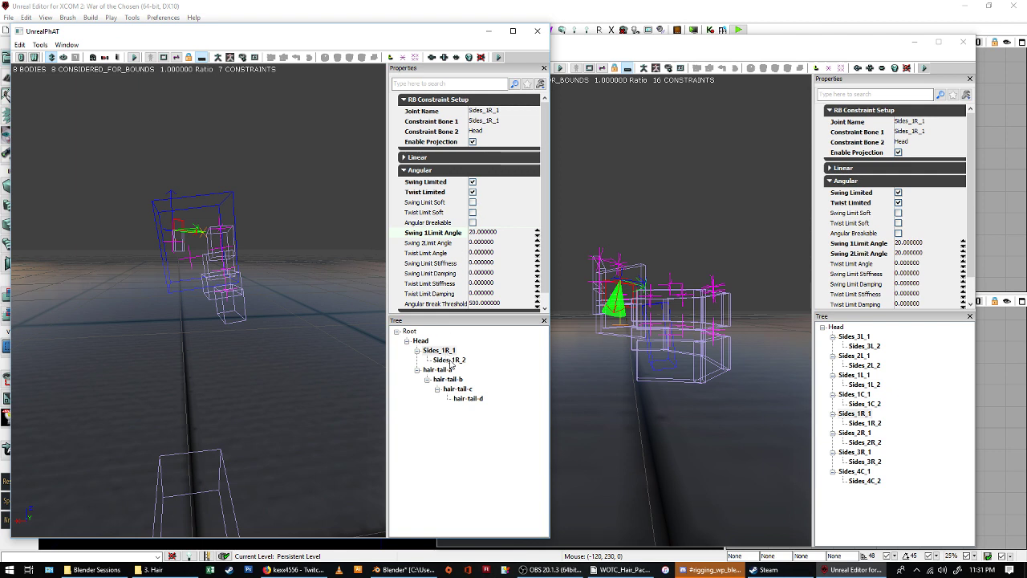
pyautogui.click(480, 243)
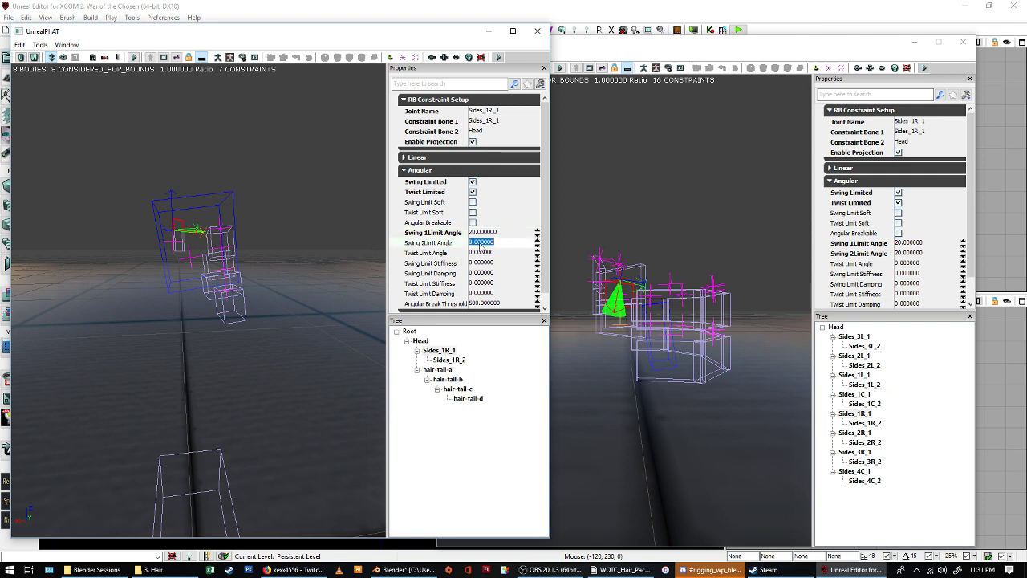
pyautogui.write('20')
pyautogui.press('Return')
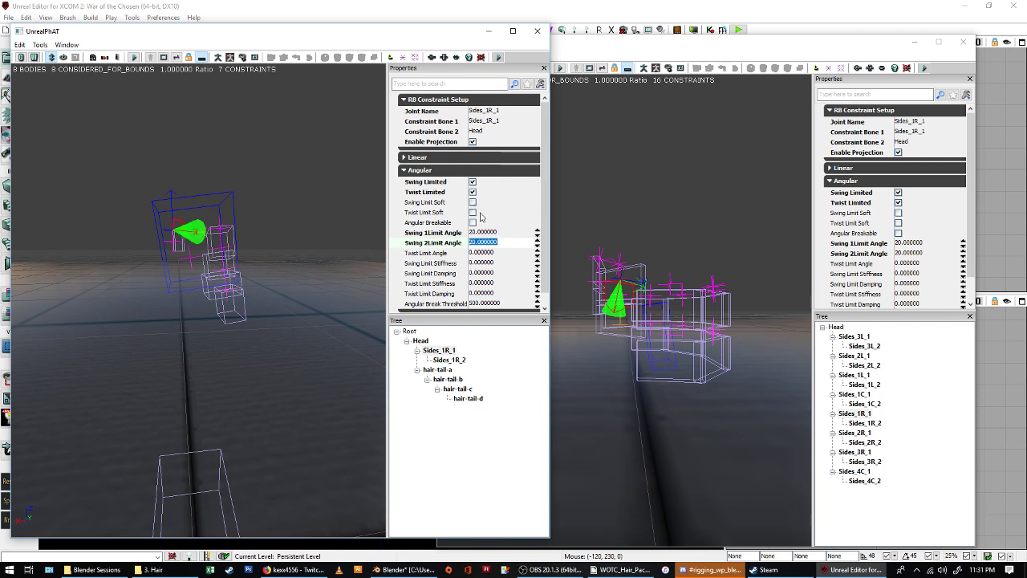
# Enable projection, Swing Limited and Twist Limited on the test hair's Sides_1R_2 constraint and set both swing limit angles to 20.
pyautogui.click(459, 362)
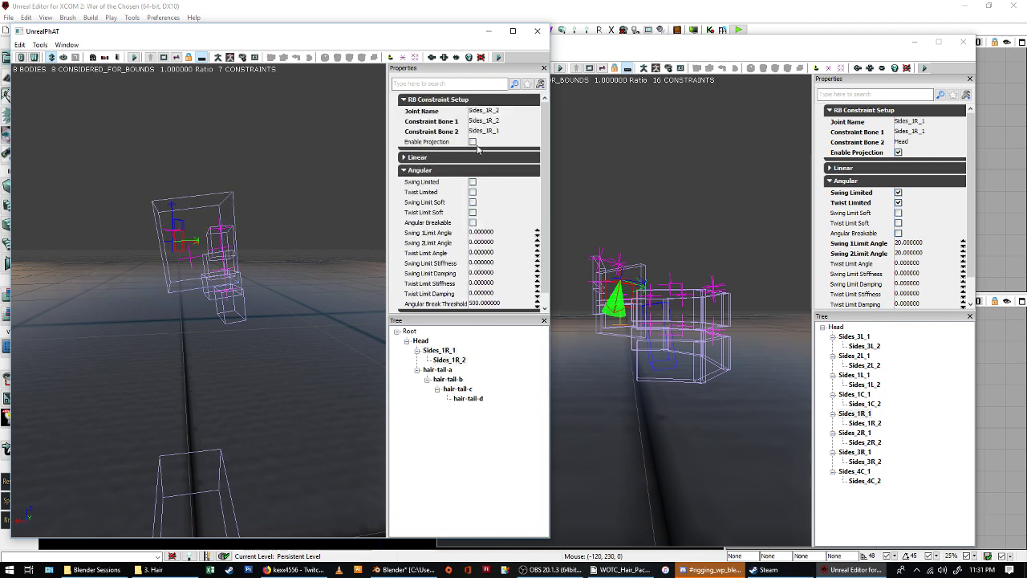
pyautogui.click(473, 182)
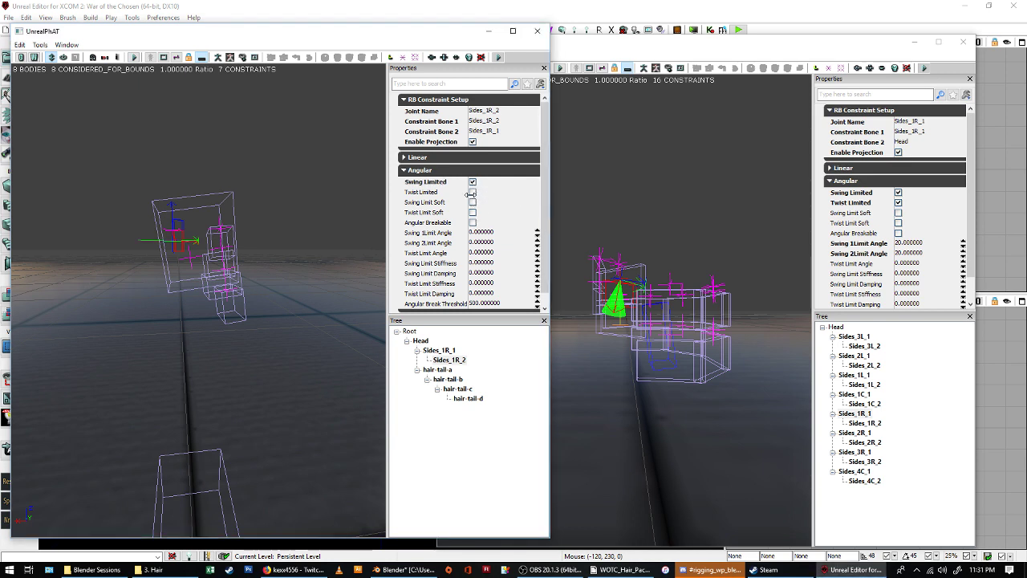
pyautogui.click(473, 192)
pyautogui.click(479, 233)
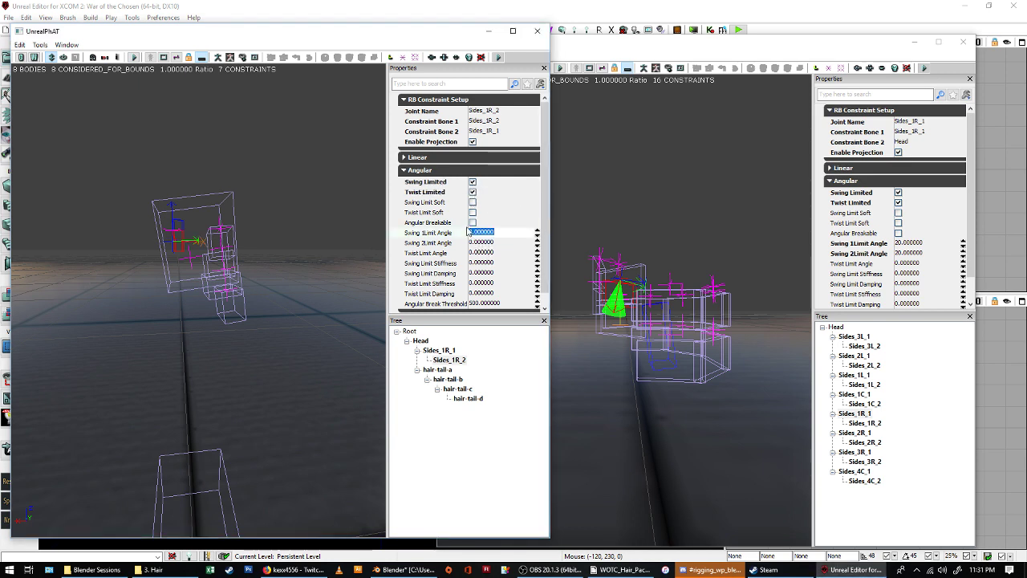
pyautogui.write('20')
pyautogui.click(487, 243)
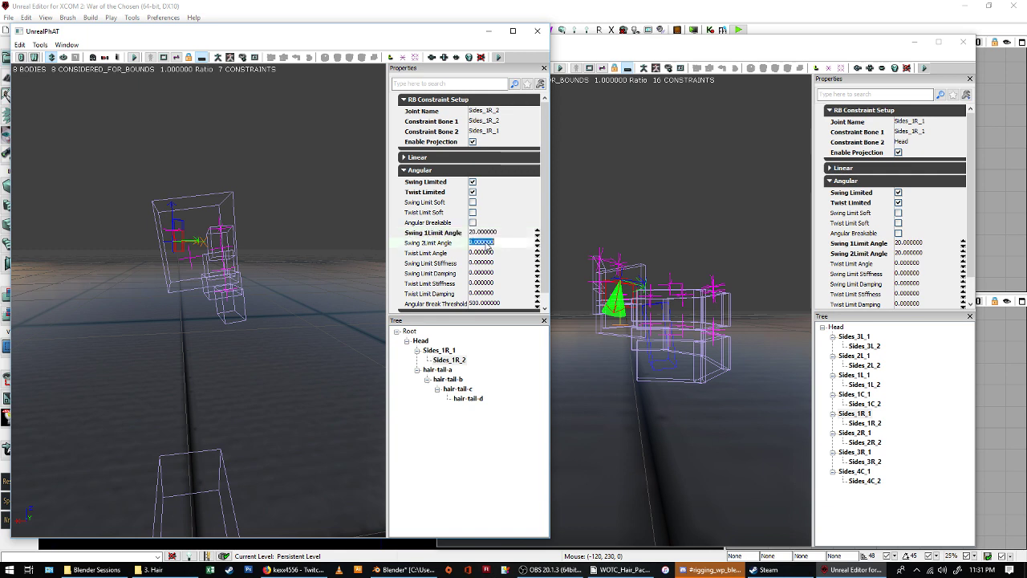
pyautogui.write('20')
pyautogui.press('Return')
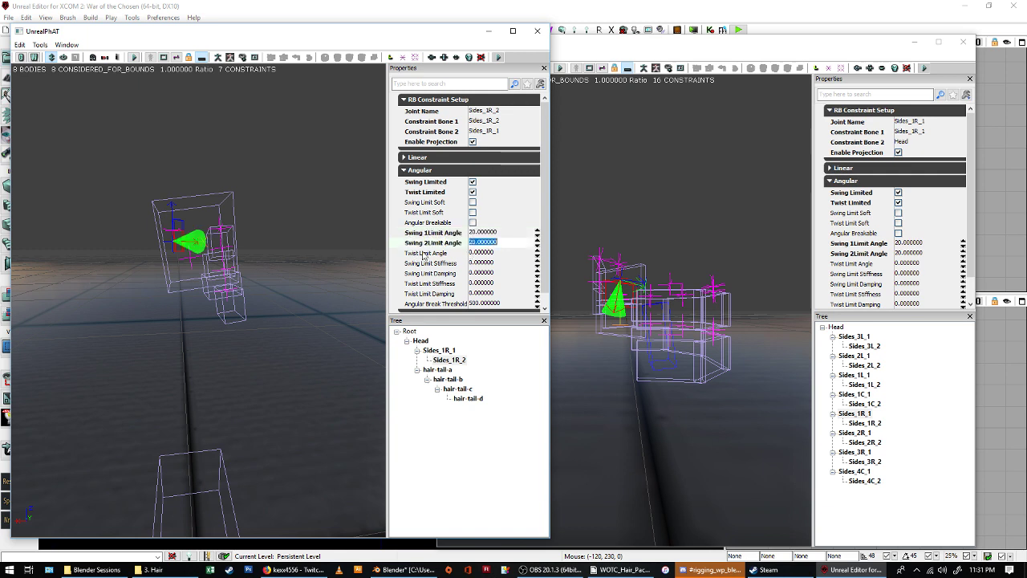
# Enable projection, Swing Limited and Twist Limited on the hair-tail-a constraint and set both swing limit angles to 20.
pyautogui.click(451, 370)
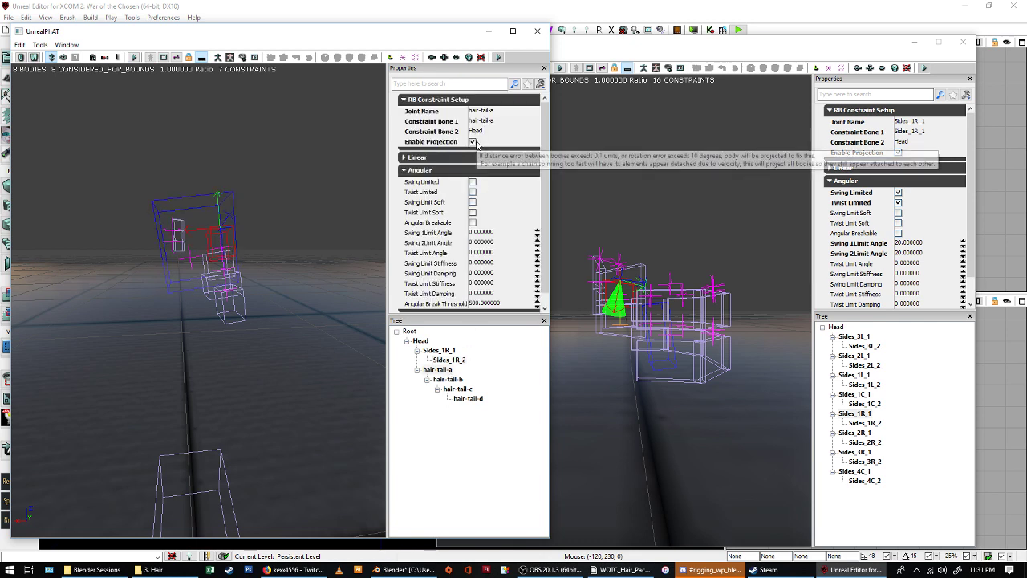
pyautogui.click(472, 183)
pyautogui.click(472, 191)
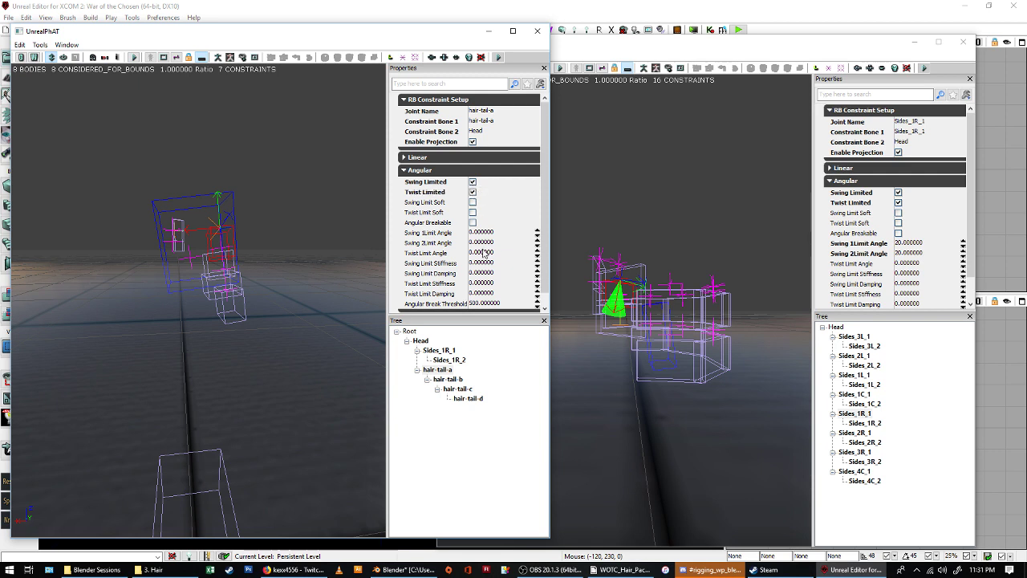
pyautogui.click(478, 233)
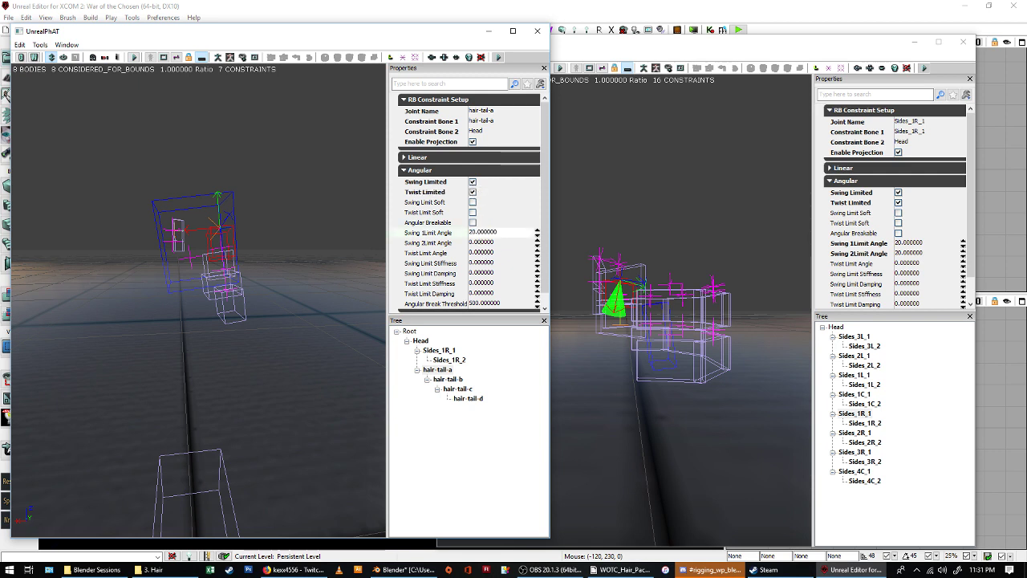
pyautogui.click(482, 241)
pyautogui.write('20')
pyautogui.press('Return')
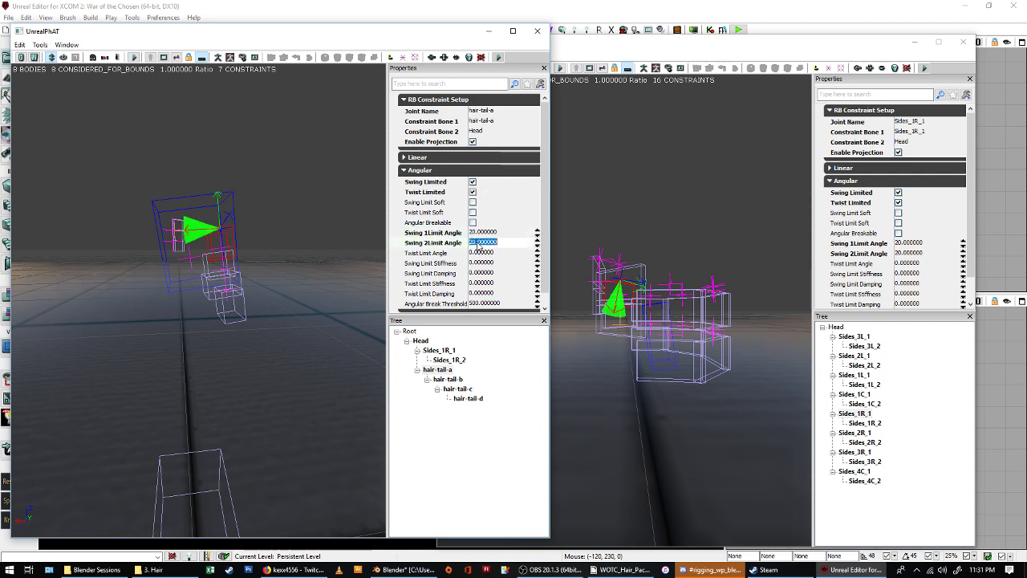
# Enable projection, Swing Limited and Twist Limited on the hair-tail-b constraint and set both swing limit angles to 20.
pyautogui.click(452, 381)
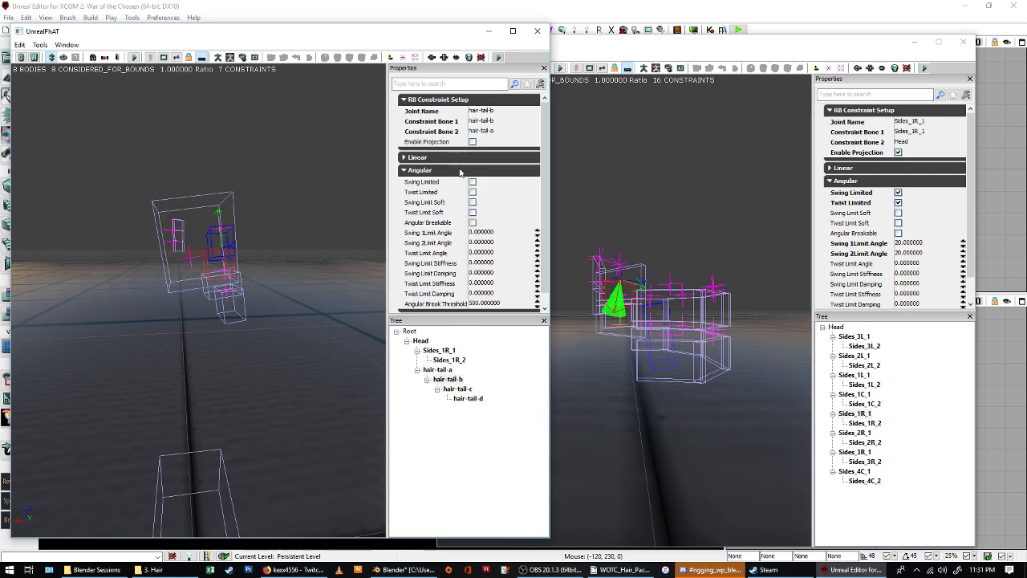
pyautogui.click(472, 142)
pyautogui.click(473, 181)
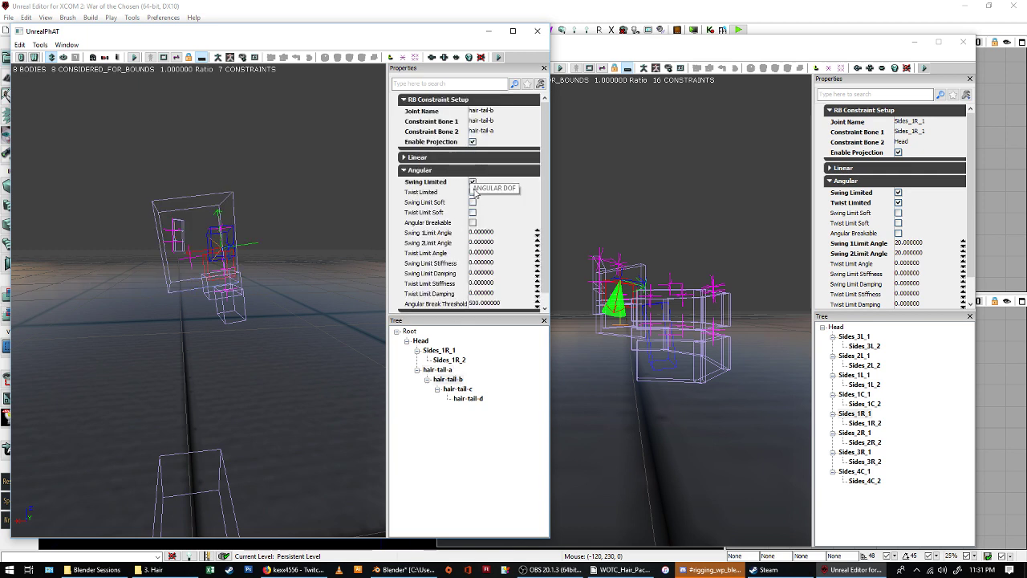
pyautogui.click(473, 192)
pyautogui.click(478, 232)
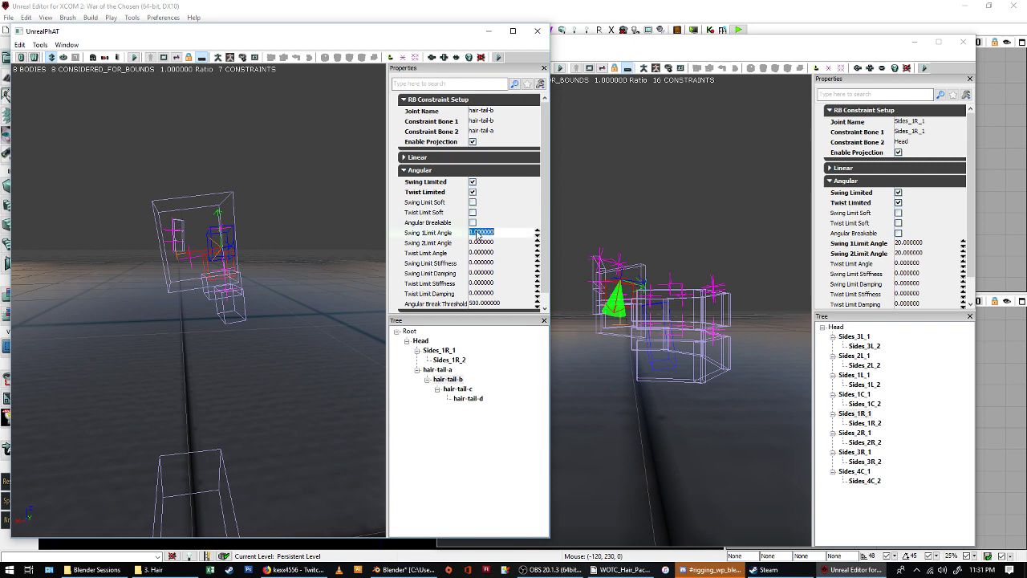
pyautogui.write('20')
pyautogui.press('Return')
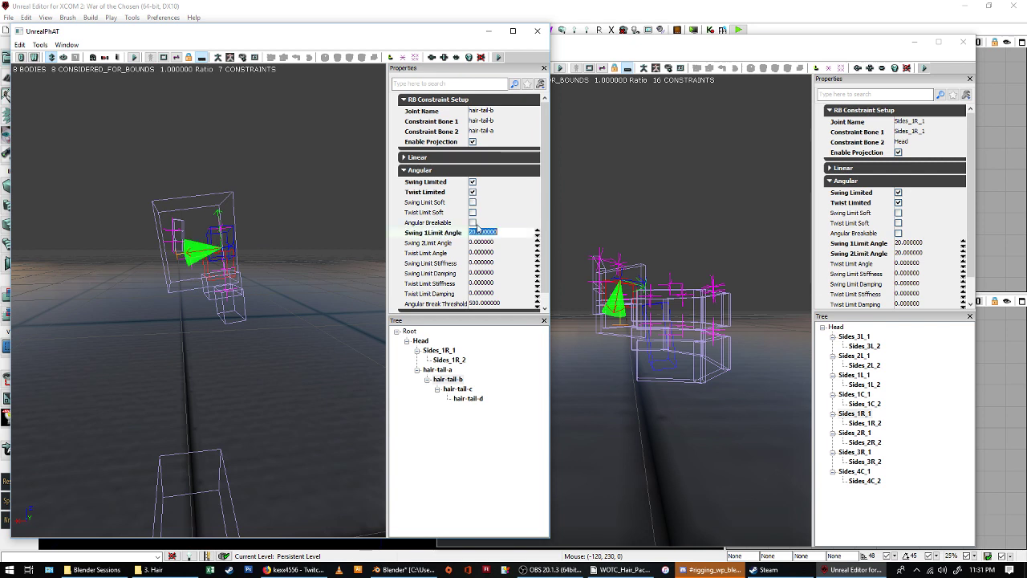
pyautogui.click(481, 242)
pyautogui.write('20')
pyautogui.press('Return')
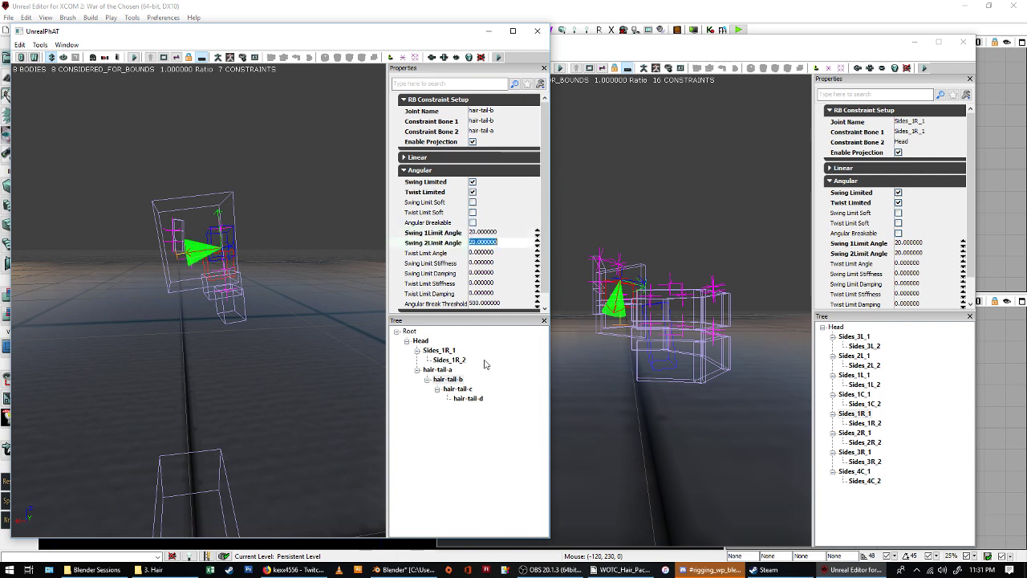
# Enable projection, Swing Limited and Twist Limited on the hair-tail-c constraint and set both swing limit angles to 20.
pyautogui.click(461, 388)
pyautogui.click(472, 142)
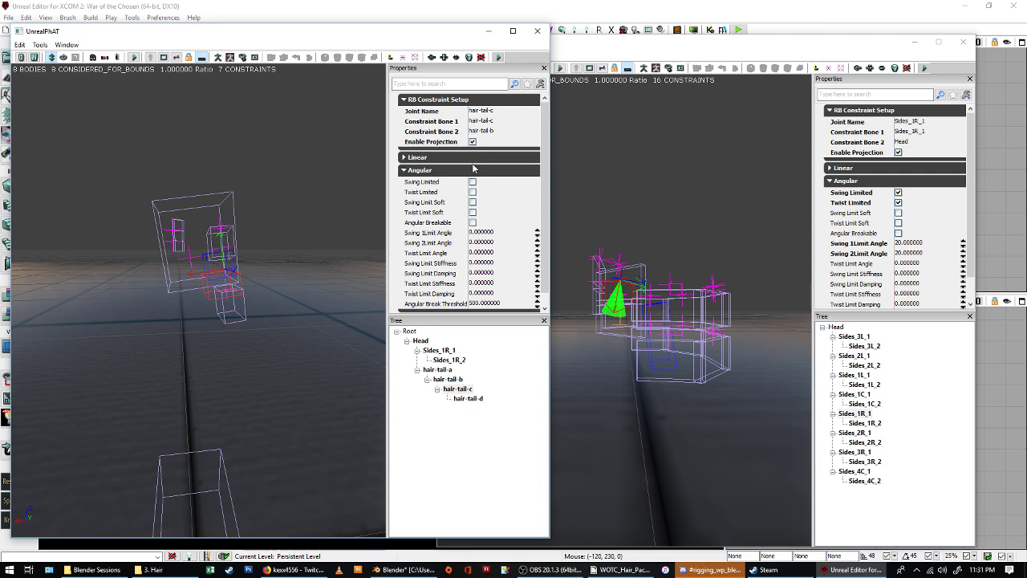
pyautogui.click(472, 181)
pyautogui.click(472, 192)
pyautogui.click(472, 222)
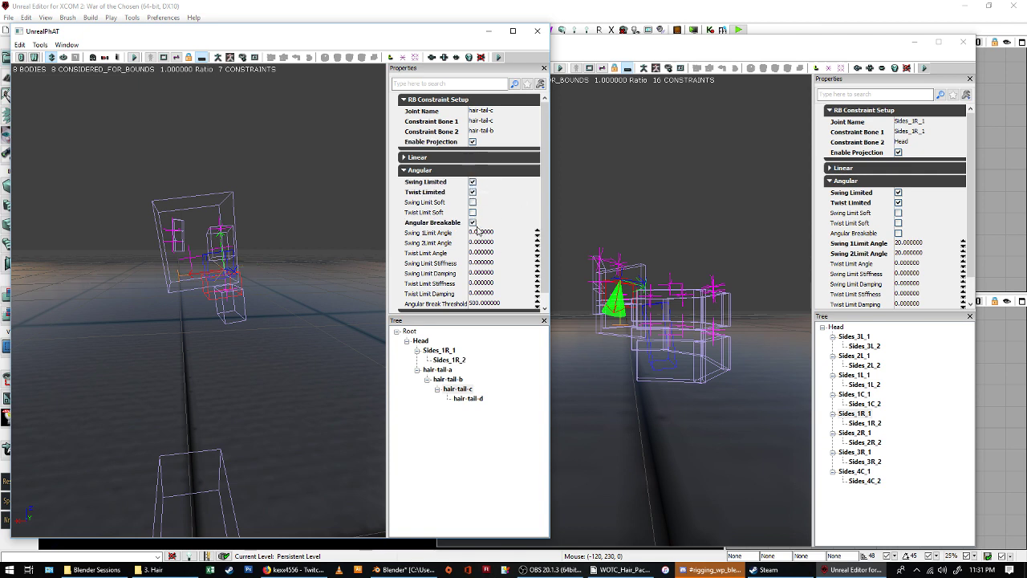
pyautogui.click(482, 232)
pyautogui.click(473, 222)
pyautogui.click(481, 232)
pyautogui.write('20')
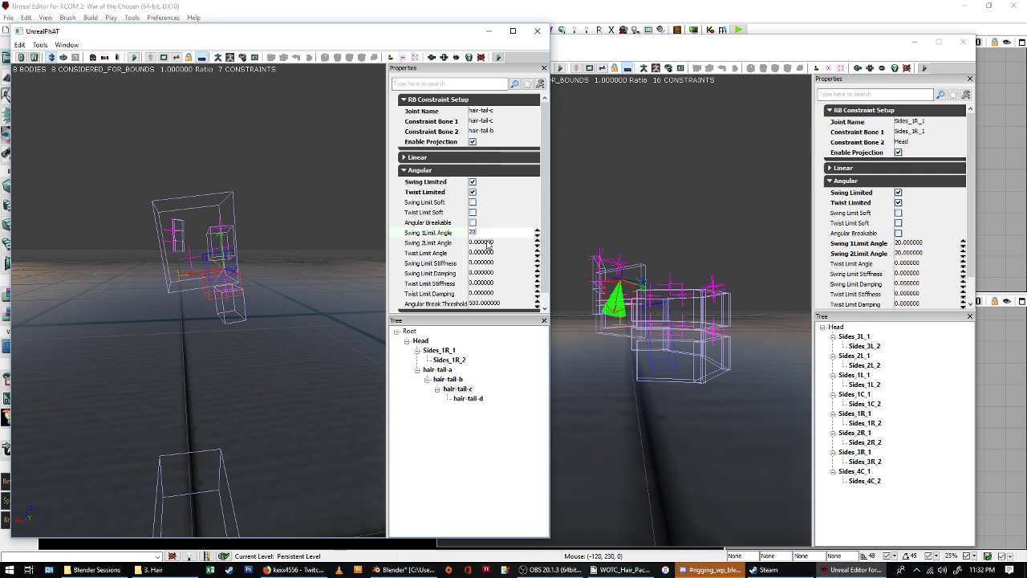
pyautogui.click(489, 243)
pyautogui.write('20')
pyautogui.press('Return')
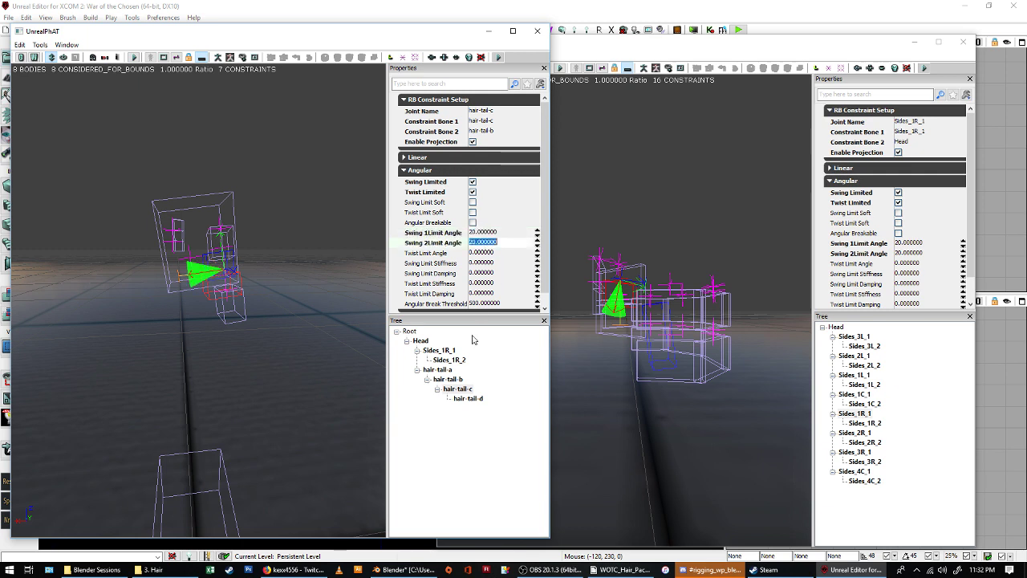
# Enable projection and Swing Limited on the hair-tail-d constraint.
pyautogui.click(468, 399)
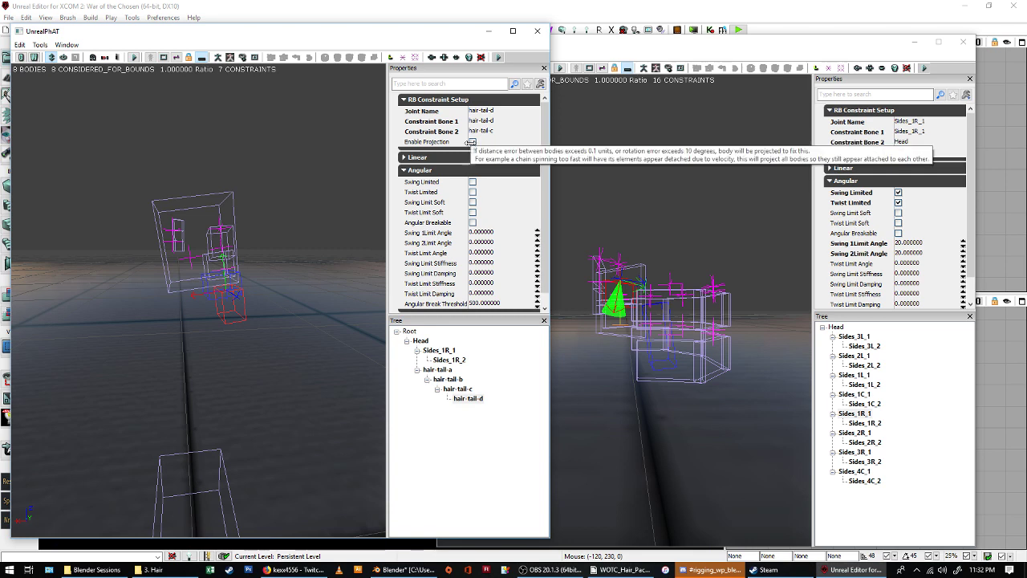
pyautogui.click(472, 142)
pyautogui.click(472, 182)
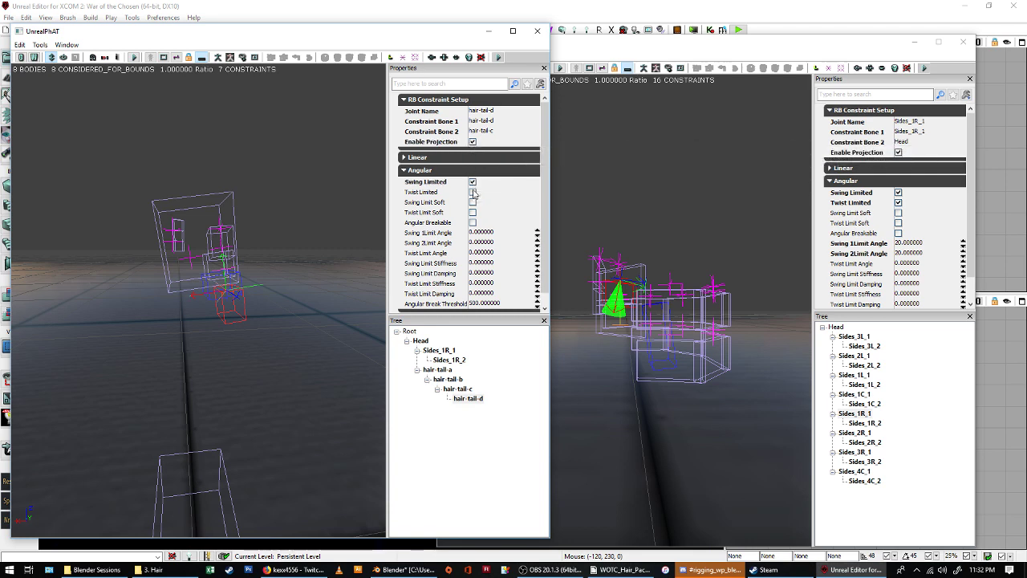
# Enable Twist Limited on the hair-tail-d constraint and set its Swing 1 and Swing 2 Limit Angles to 20.
pyautogui.click(472, 191)
pyautogui.click(476, 232)
pyautogui.write('20')
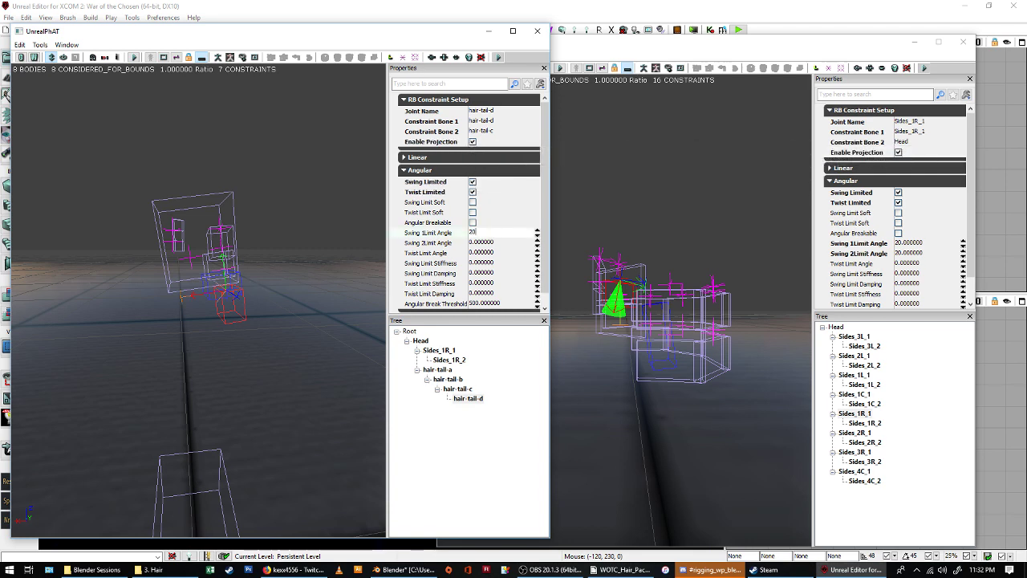
pyautogui.press('Return')
pyautogui.click(475, 243)
pyautogui.write('2')
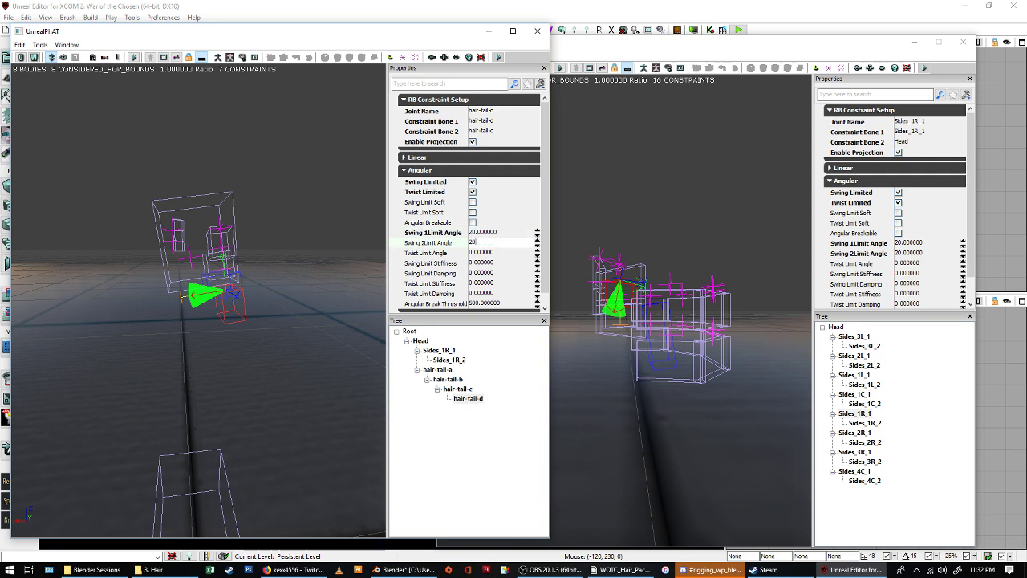
pyautogui.write('0')
pyautogui.press('Return')
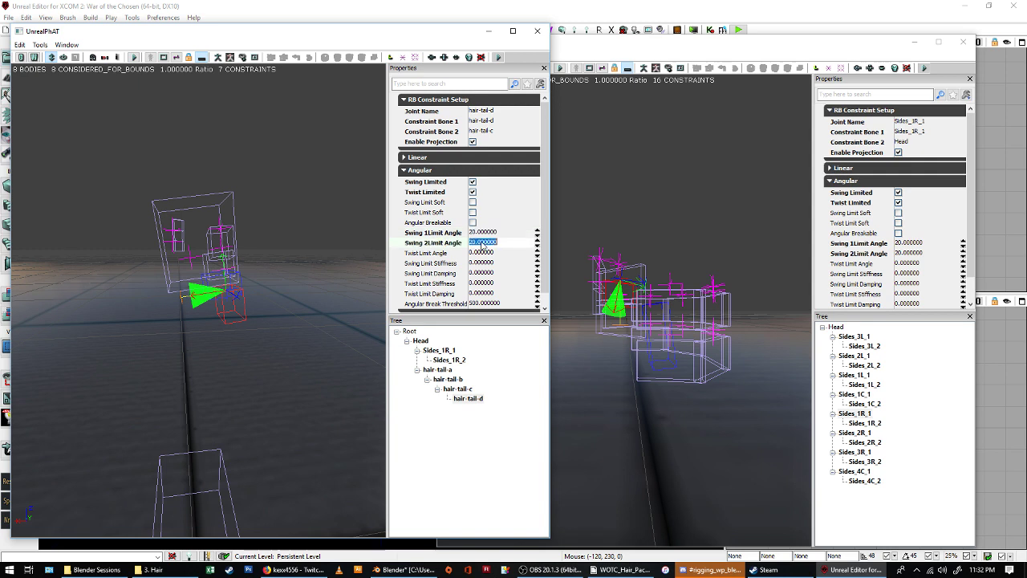
# Run the physics simulation and examine how the hair moves from different angles.
pyautogui.click(133, 57)
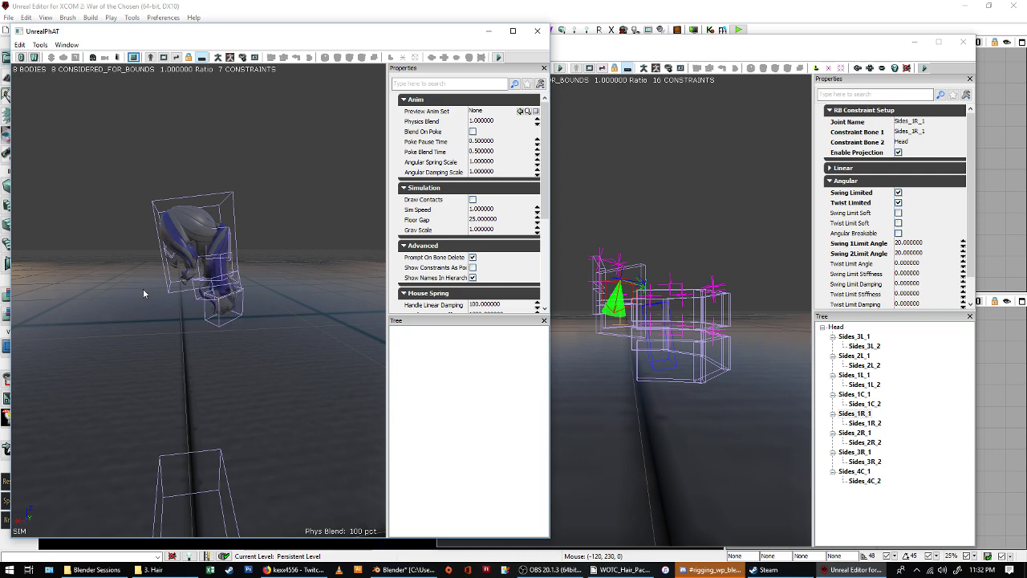
pyautogui.moveTo(143, 288); pyautogui.dragTo(244, 279)
pyautogui.moveTo(69, 257); pyautogui.dragTo(172, 273)
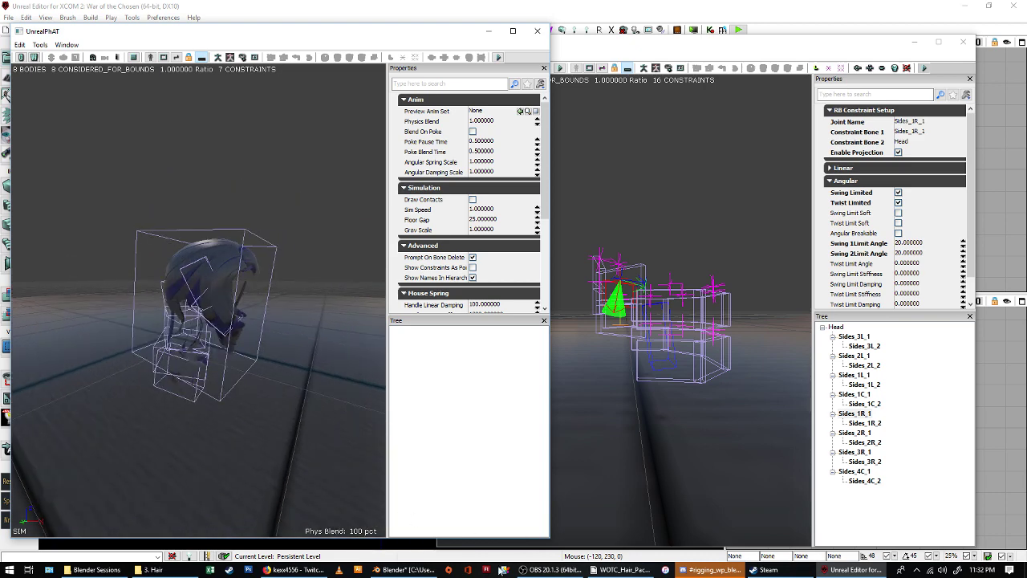
# Switch to Blender and inspect the transform values of the Sides_1R_1 and Sides_1R_2 bones in the armature's Edit Mode.
pyautogui.click(407, 570)
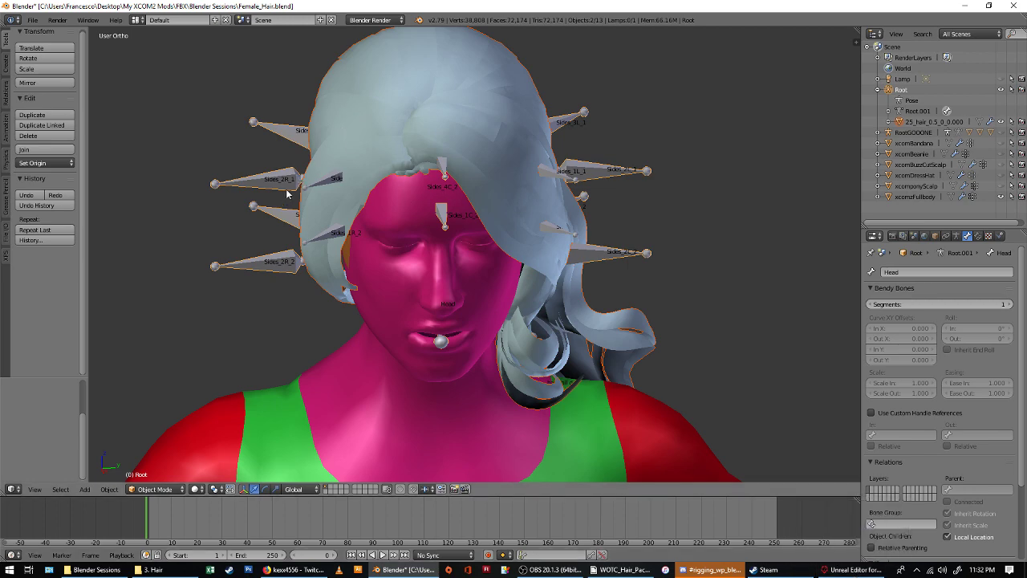
pyautogui.moveTo(286, 194); pyautogui.dragTo(273, 229, button='middle')
pyautogui.press('Tab')
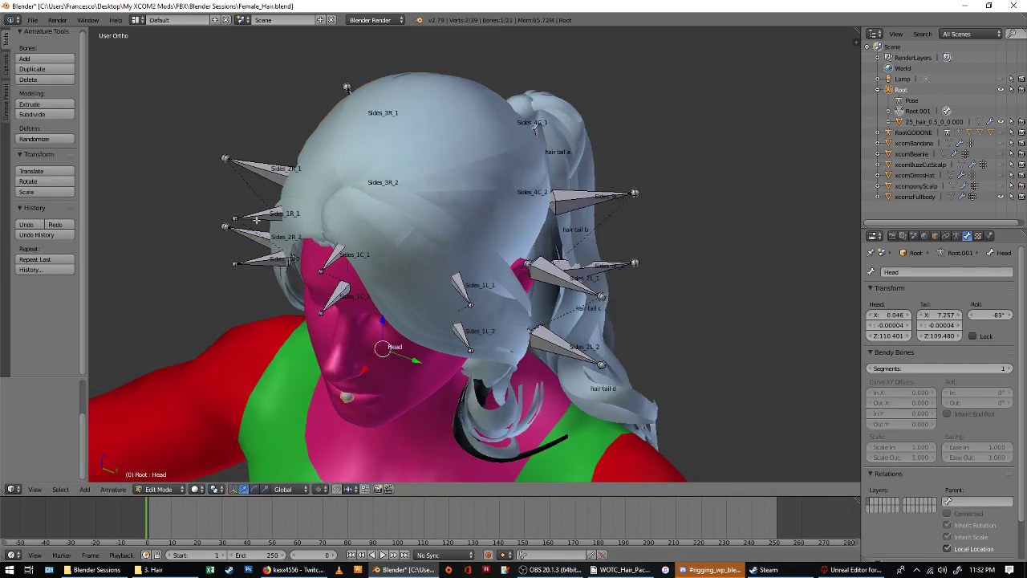
pyautogui.rightClick(254, 217)
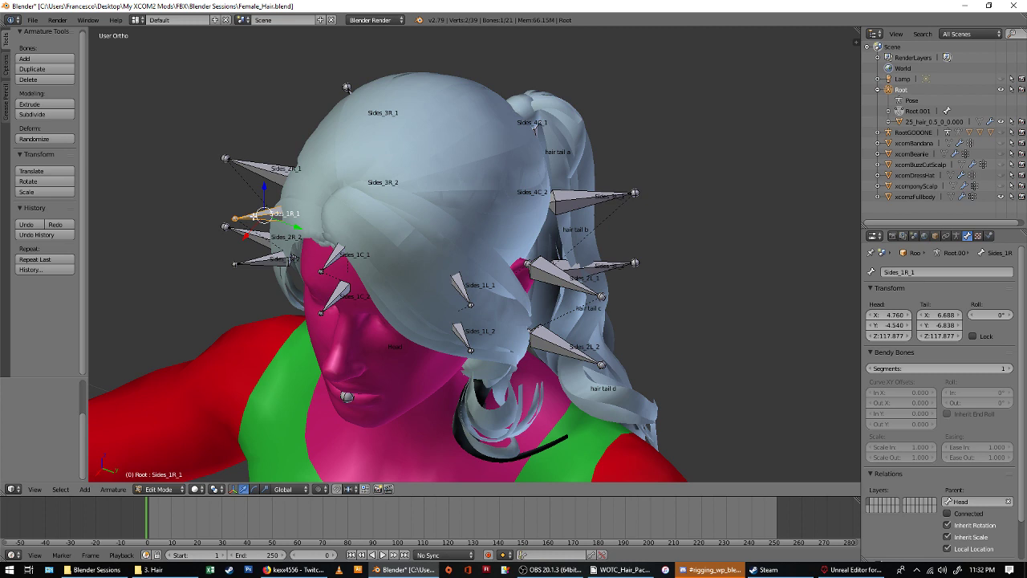
pyautogui.click(857, 48)
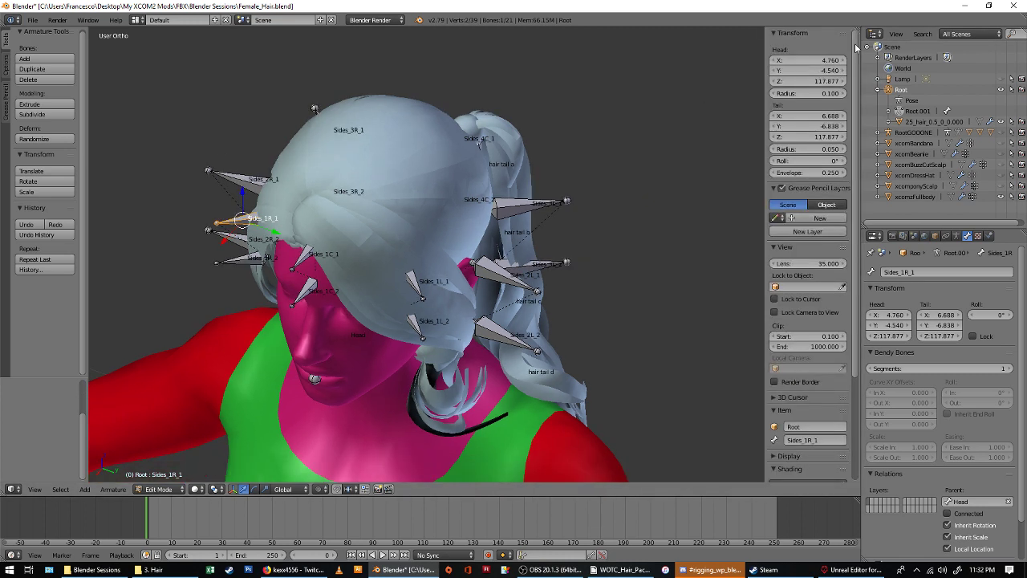
pyautogui.rightClick(229, 262)
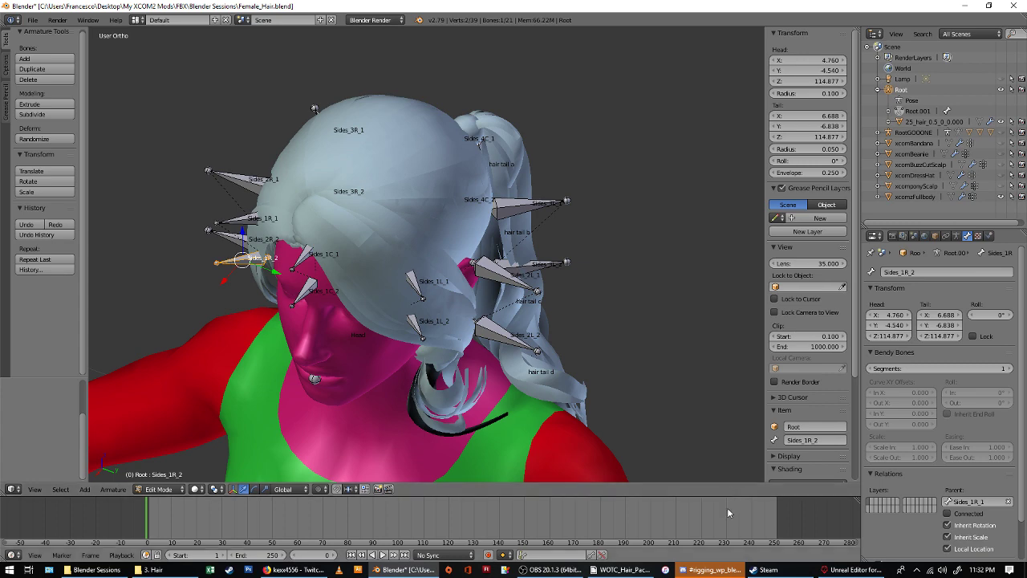
# Switch back to UnrealPhAT and restart the simulation to examine the ponytail's movement from behind.
pyautogui.hotkey('alt', 'Tab')
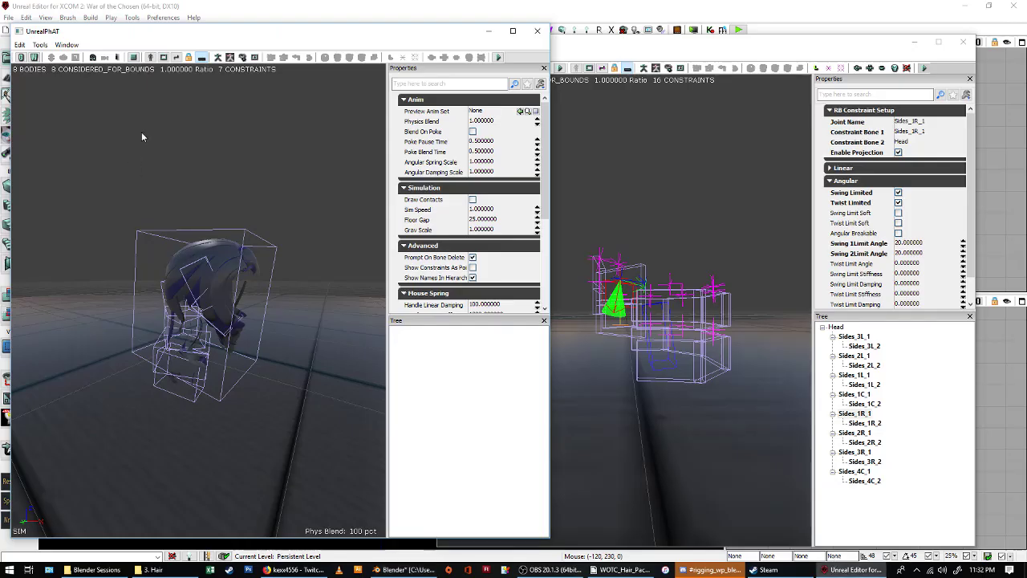
pyautogui.click(134, 57)
pyautogui.click(133, 57)
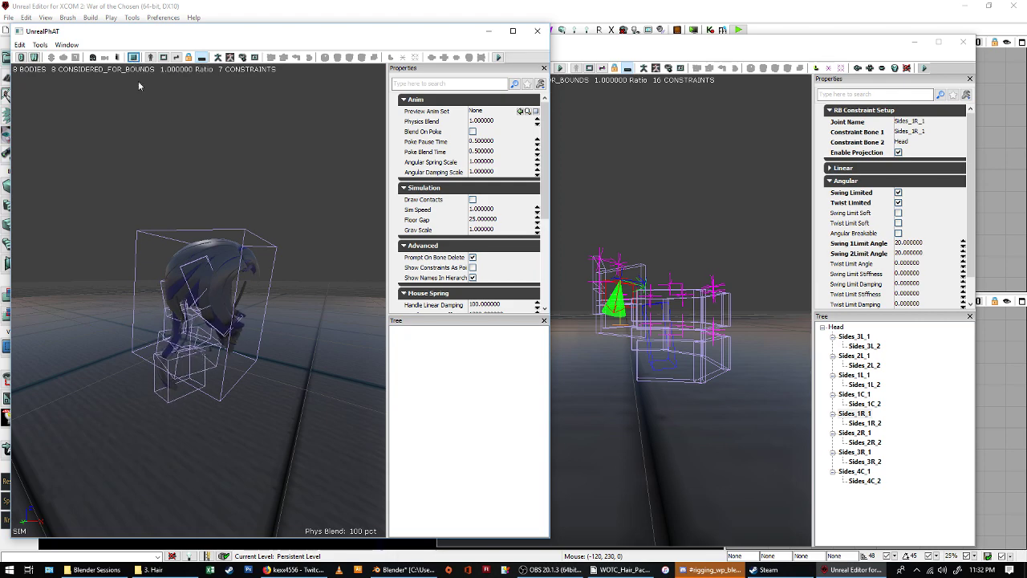
pyautogui.moveTo(115, 294); pyautogui.dragTo(169, 196)
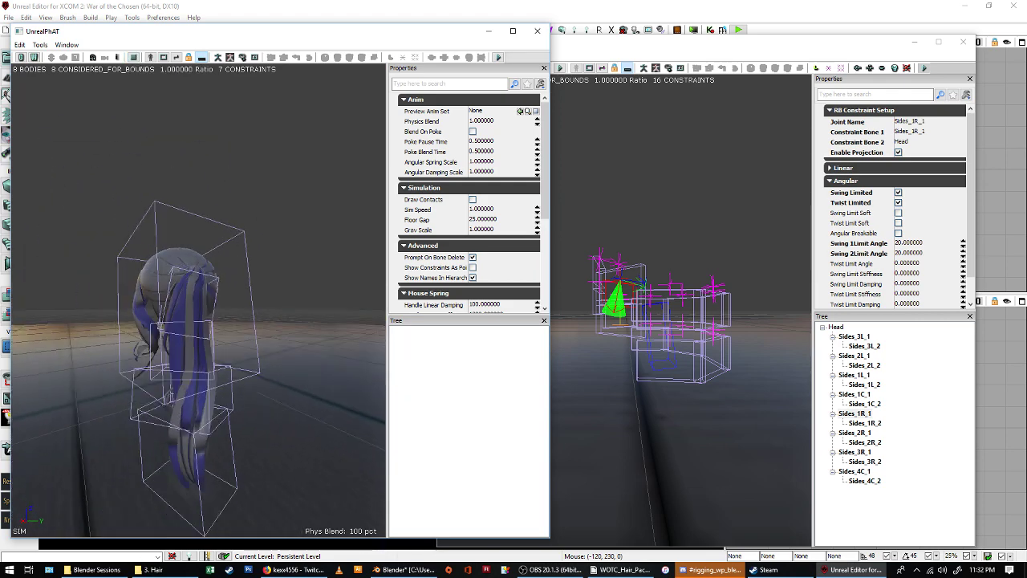
pyautogui.moveTo(144, 265); pyautogui.dragTo(114, 271)
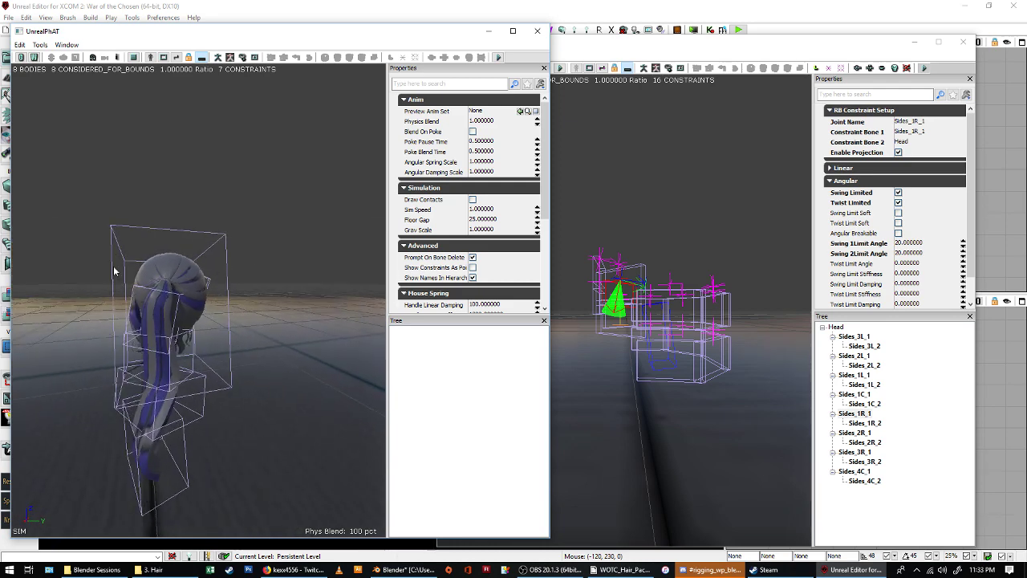
pyautogui.click(135, 57)
pyautogui.click(135, 57)
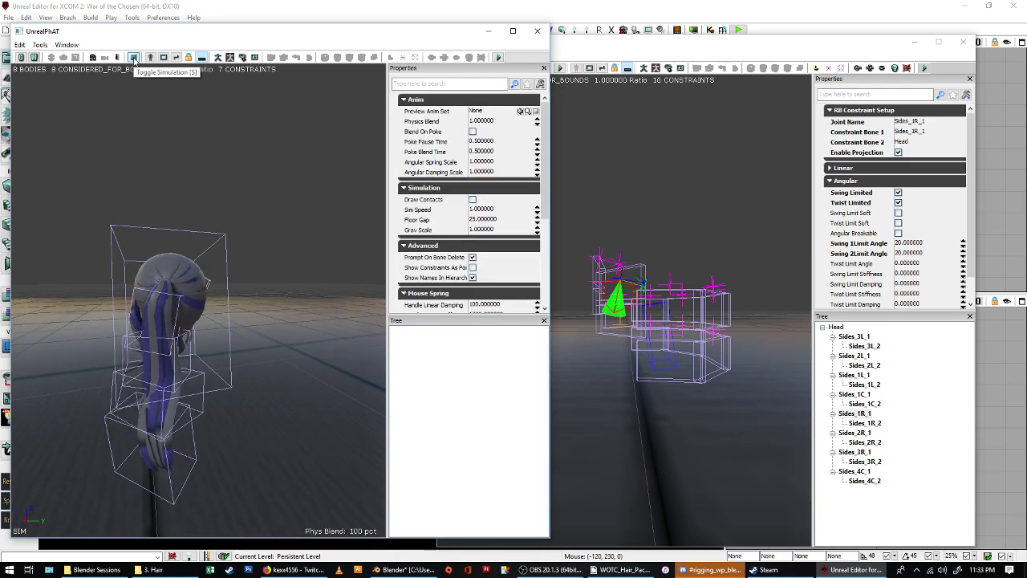
# Stop the simulation and close both physics asset editor windows.
pyautogui.click(135, 58)
pyautogui.click(537, 31)
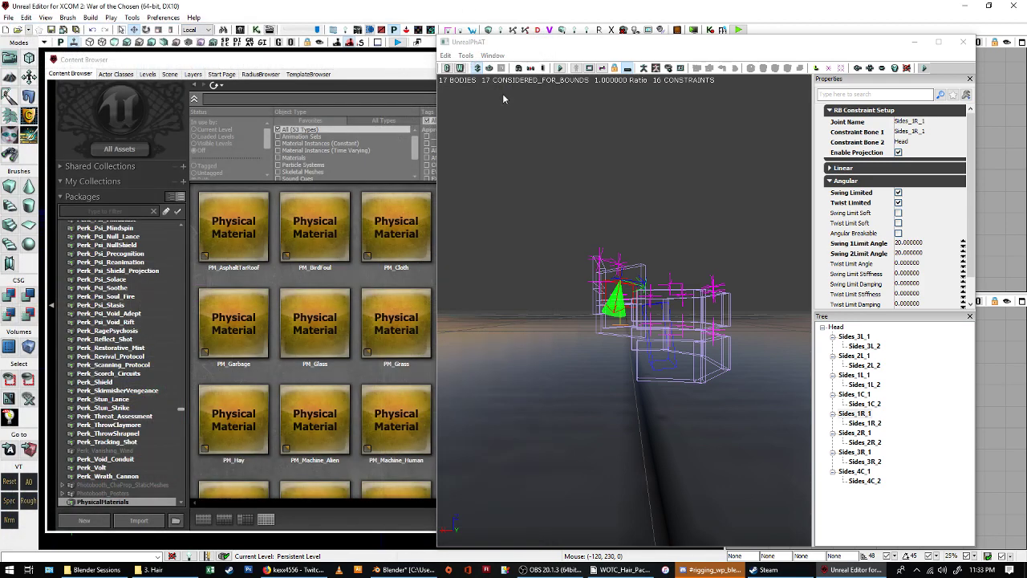
pyautogui.click(963, 42)
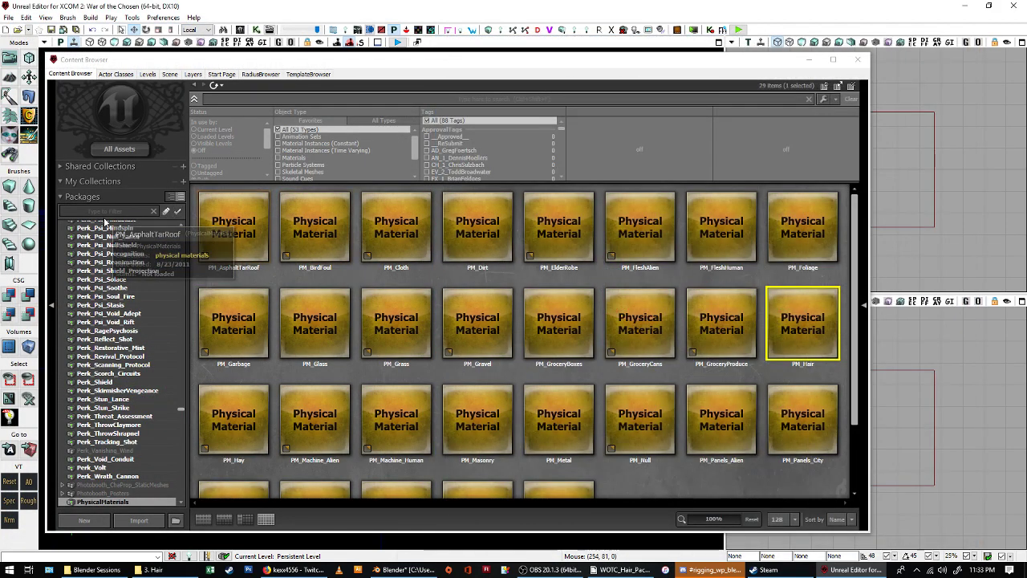
# Filter the packages by "hair" and show the SkeletalMeshes group of Hair_Fem_Assets.
pyautogui.write('hair')
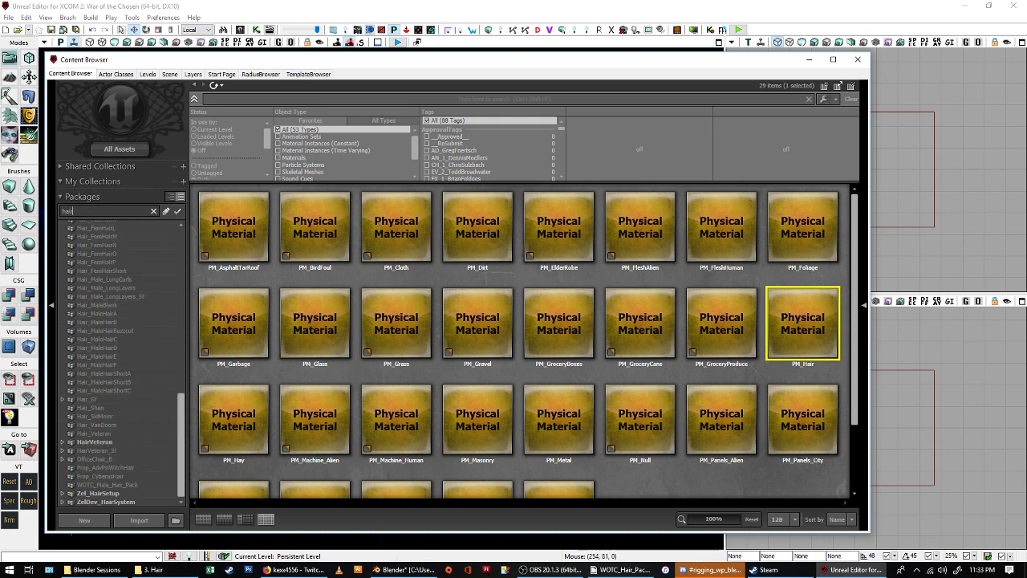
pyautogui.scroll(10, 121, 386)
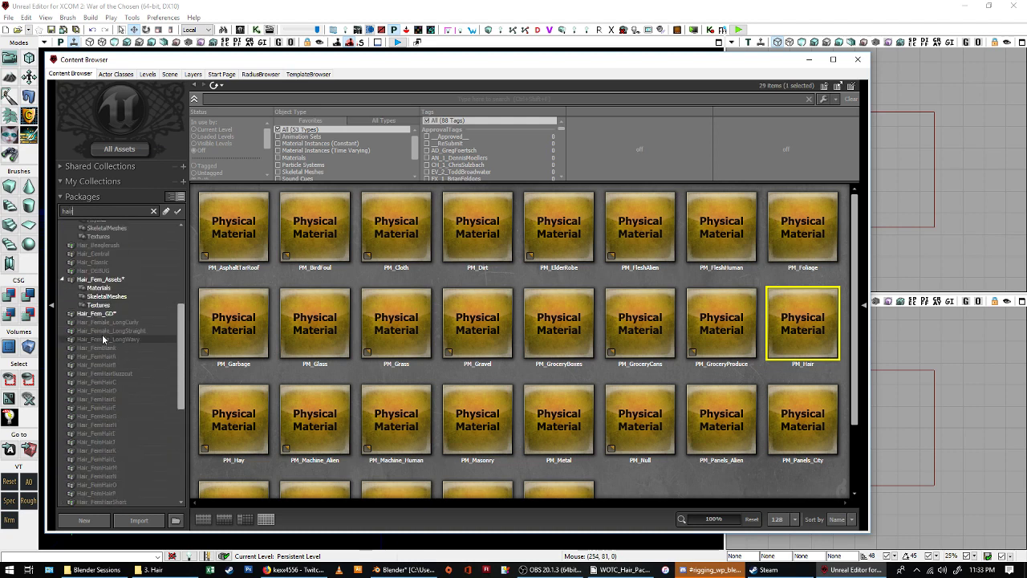
pyautogui.click(121, 314)
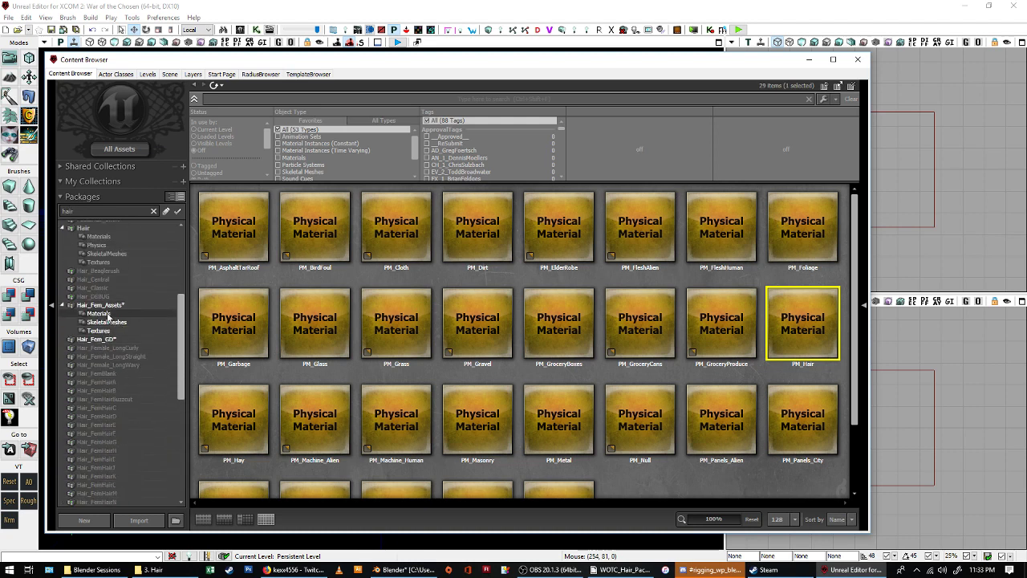
pyautogui.click(126, 323)
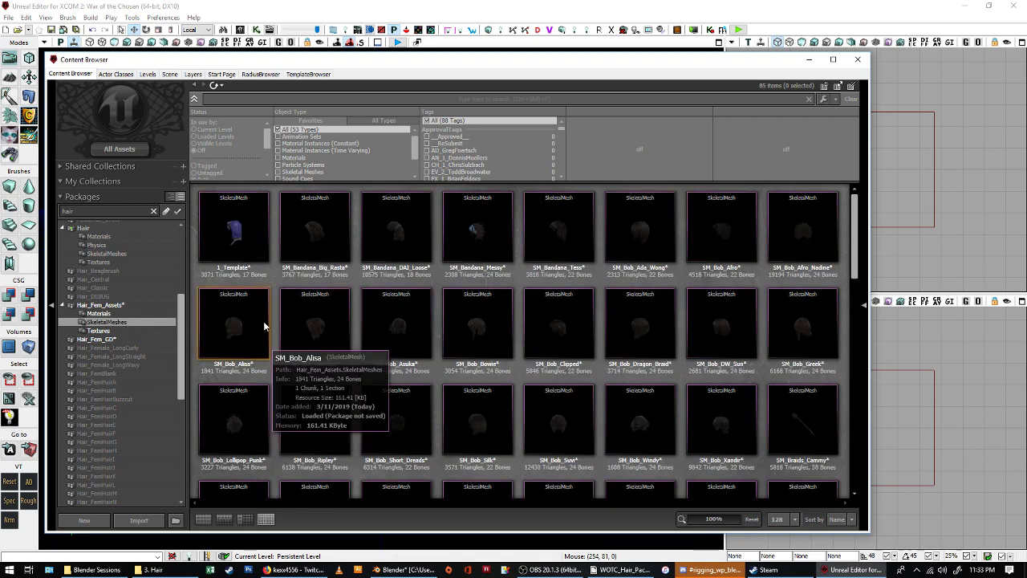
# Copy the full name of the SM_TEST_Hair_F_Physics asset to the clipboard.
pyautogui.scroll(-5, 302, 310)
pyautogui.scroll(-6, 305, 346)
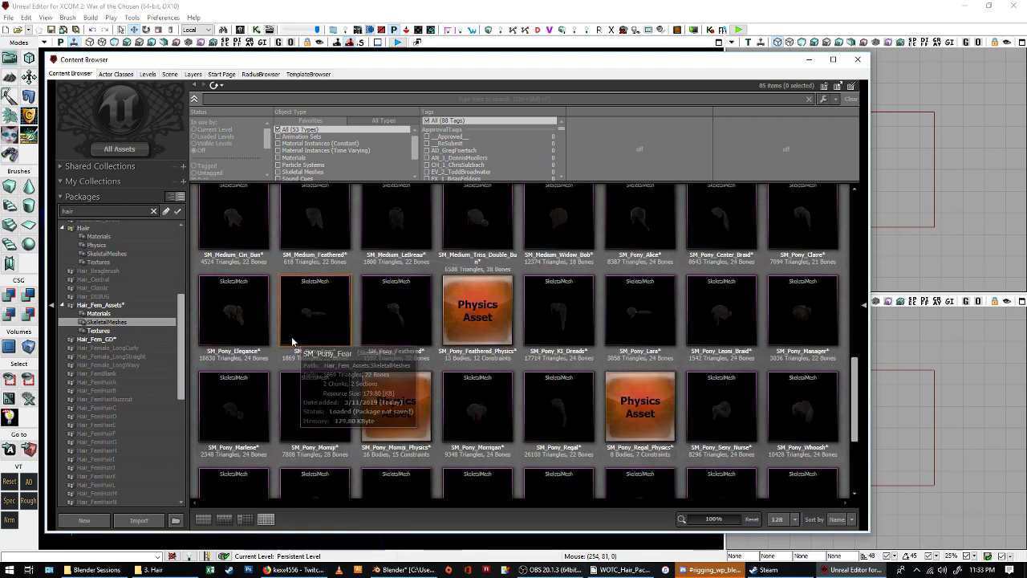
pyautogui.click(326, 441)
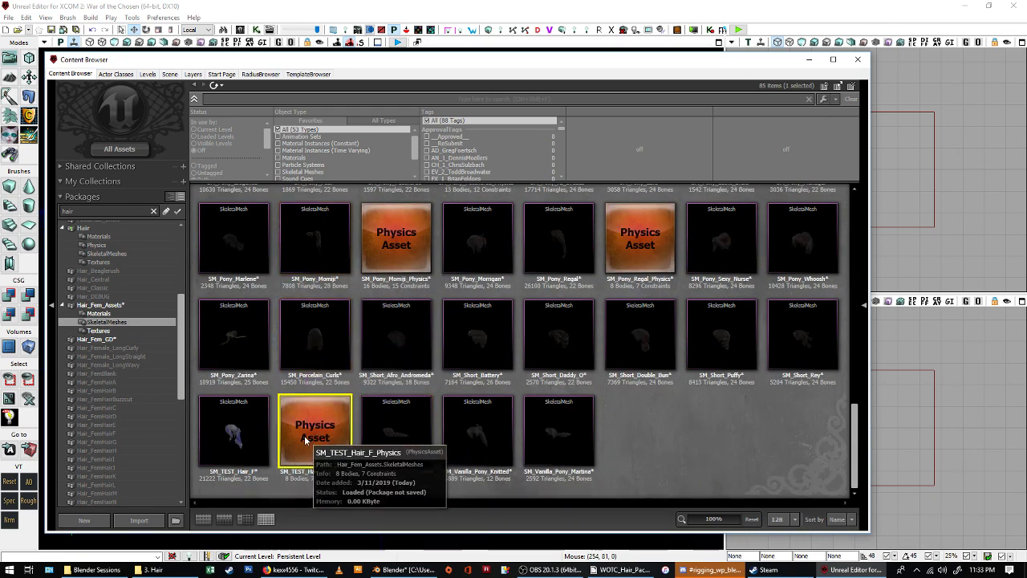
pyautogui.rightClick(307, 440)
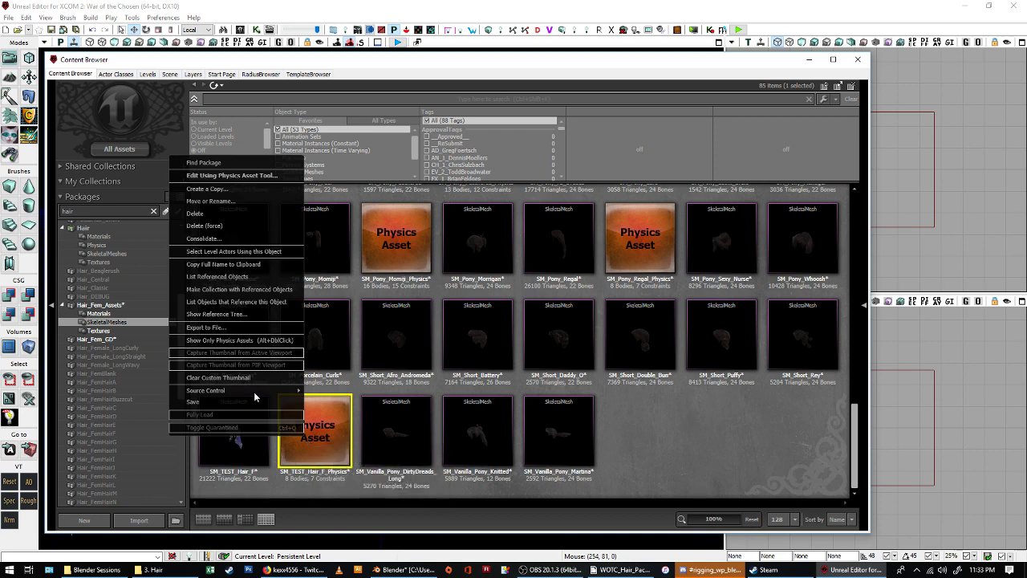
pyautogui.click(218, 264)
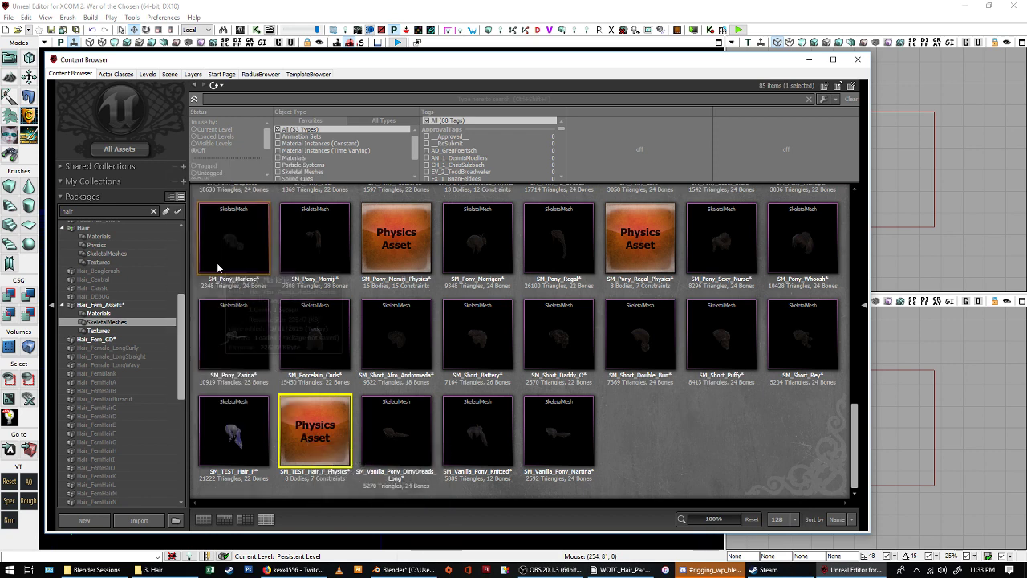
# Open ARC_TEST_Hair_F from the Hair_Fem_GD package and set Use Physics Asset to the copied SM_TEST_Hair_F_Physics reference.
pyautogui.click(115, 341)
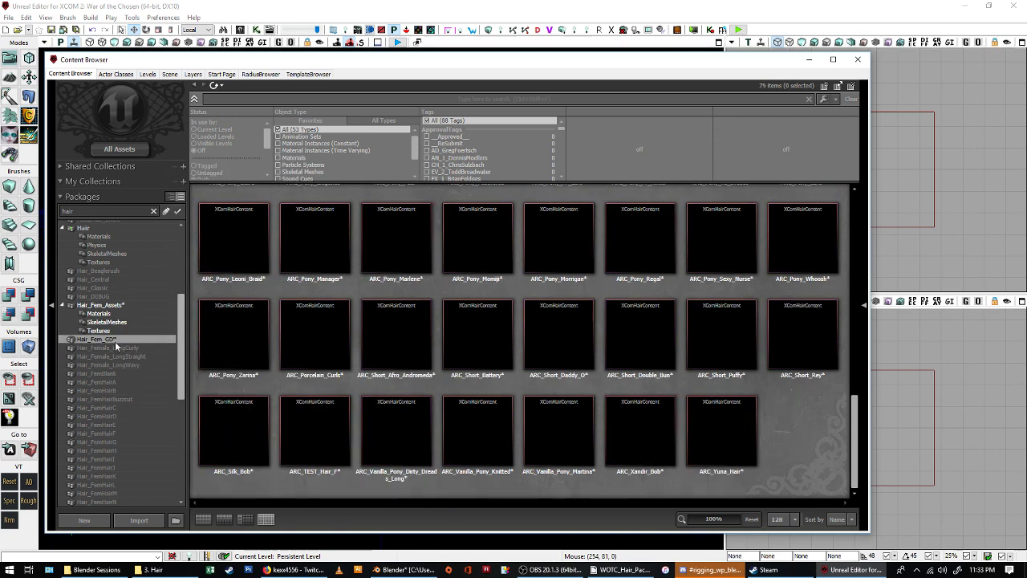
pyautogui.doubleClick(309, 430)
pyautogui.click(729, 173)
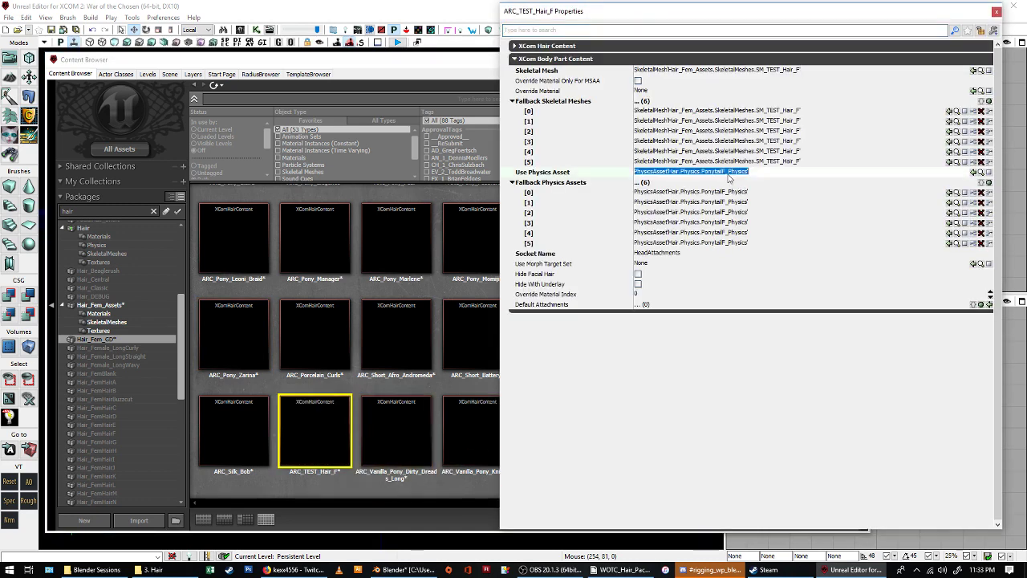
pyautogui.hotkey('ctrl', 'v')
# Set all six Fallback Physics Assets entries, [0] to [5], to the SM_TEST_Hair_F_Physics reference.
pyautogui.click(727, 192)
pyautogui.hotkey('ctrl', 'v')
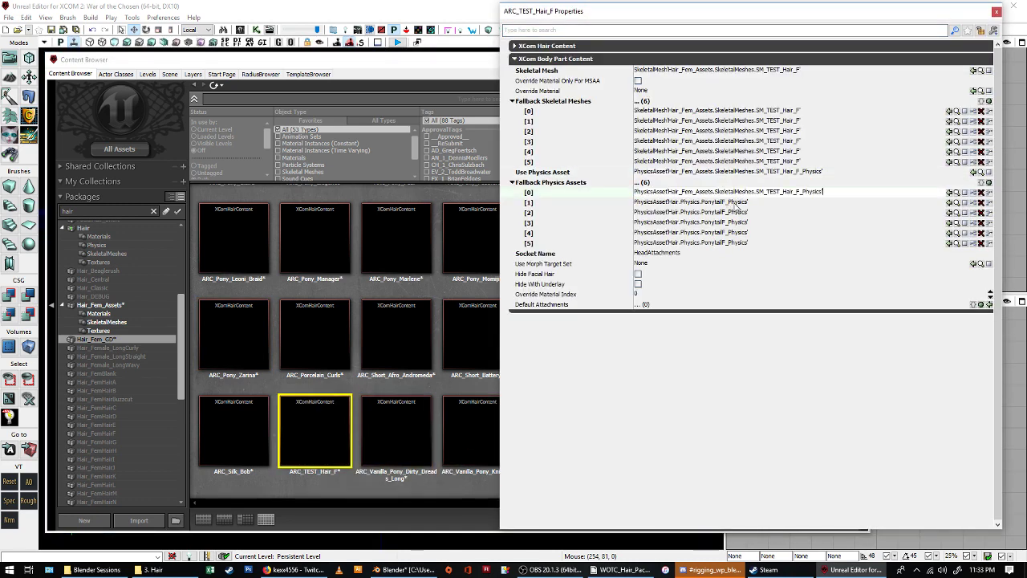
pyautogui.click(731, 202)
pyautogui.hotkey('ctrl', 'v')
pyautogui.click(714, 213)
pyautogui.hotkey('ctrl', 'v')
pyautogui.click(722, 222)
pyautogui.hotkey('ctrl', 'v')
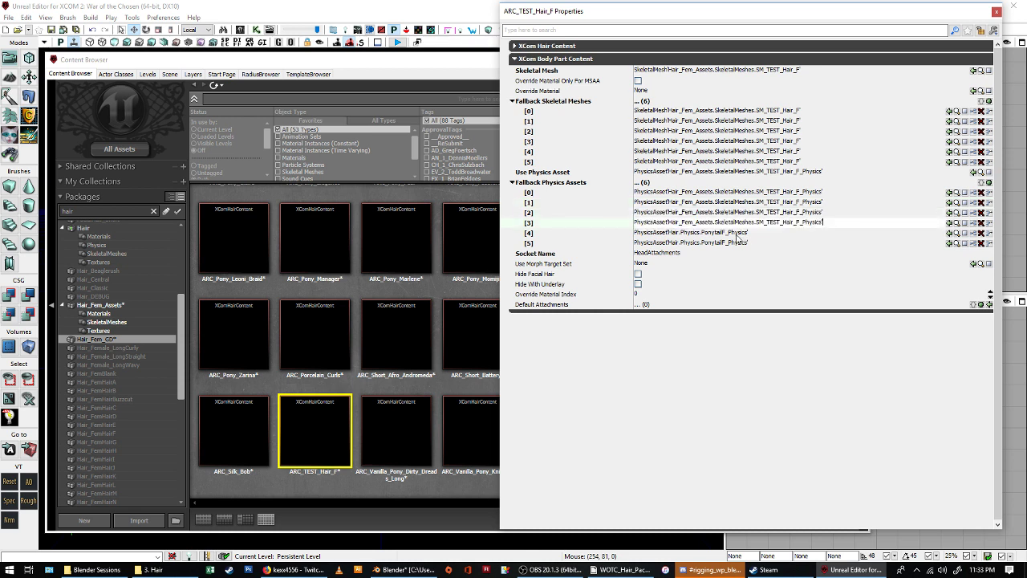
pyautogui.click(730, 233)
pyautogui.hotkey('ctrl', 'v')
pyautogui.click(725, 244)
pyautogui.hotkey('ctrl', 'v')
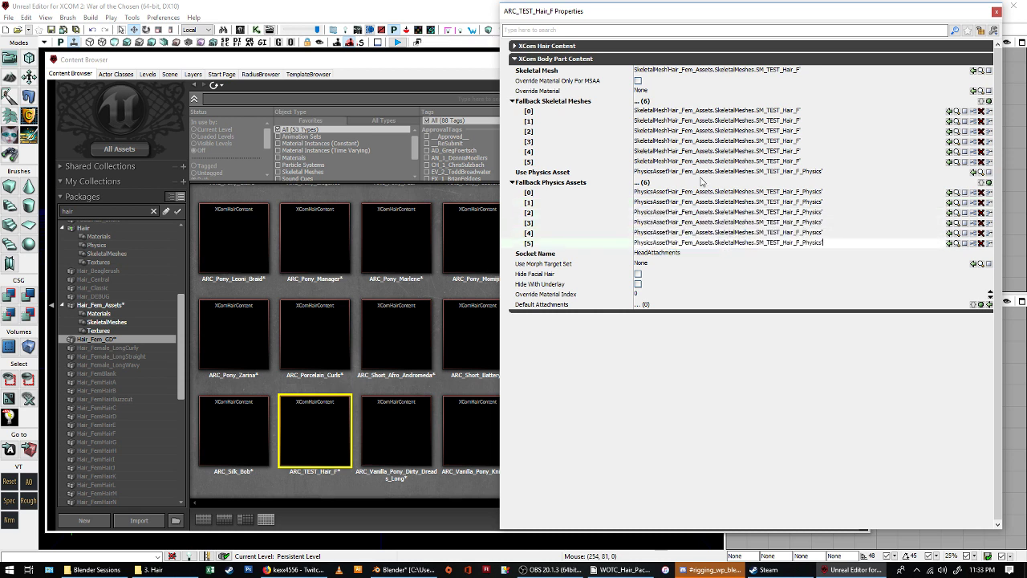
# Review the physics asset, skeletal mesh and fallback mesh references of ARC_TEST_Hair_F, and close its properties.
pyautogui.click(668, 173)
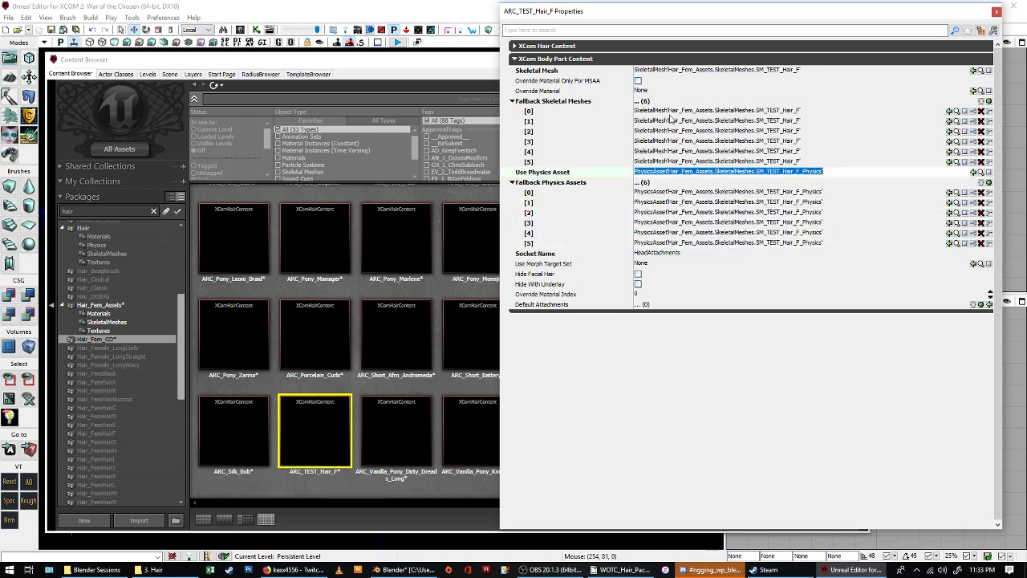
pyautogui.click(669, 71)
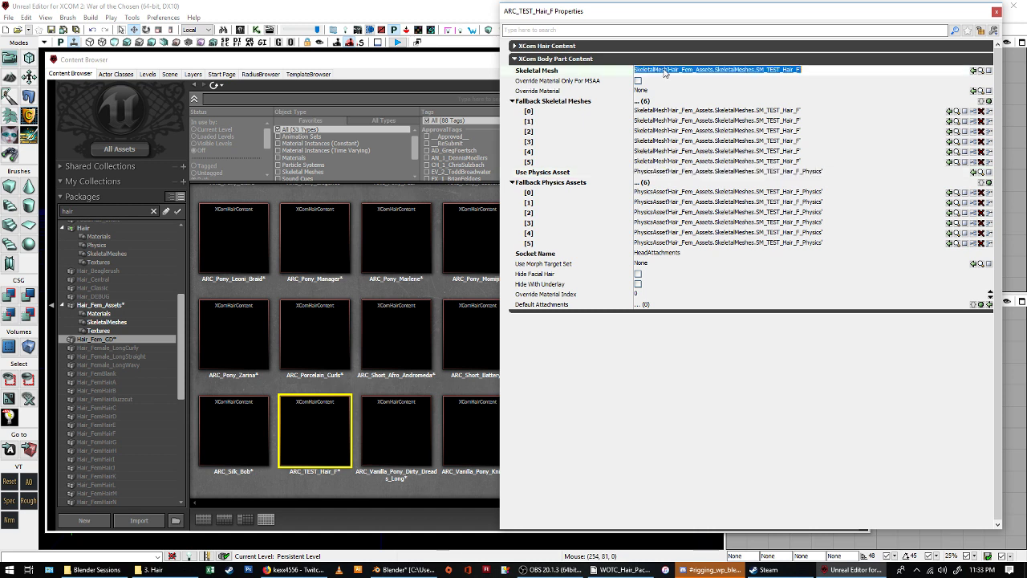
pyautogui.click(673, 112)
pyautogui.click(697, 121)
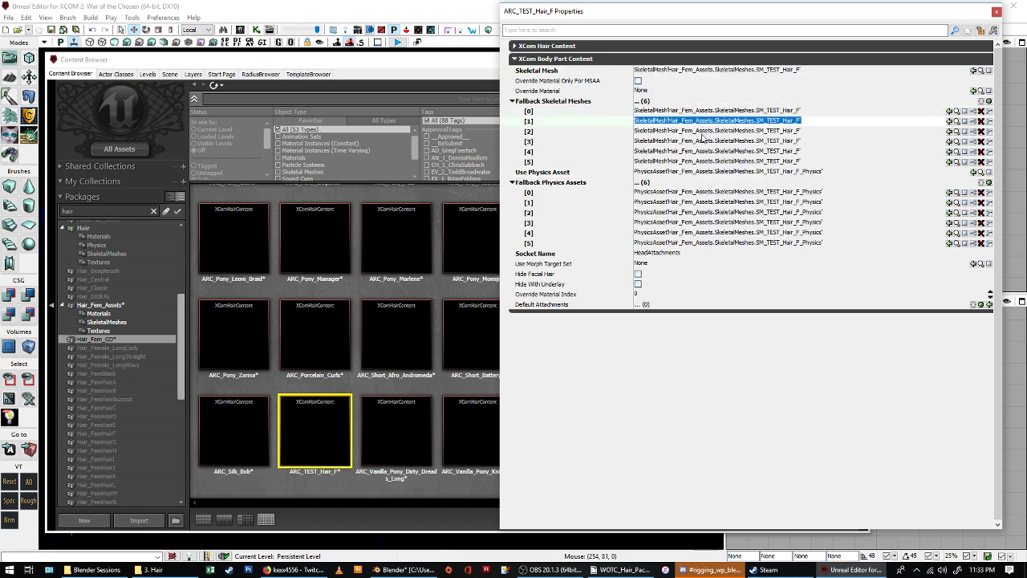
pyautogui.click(703, 132)
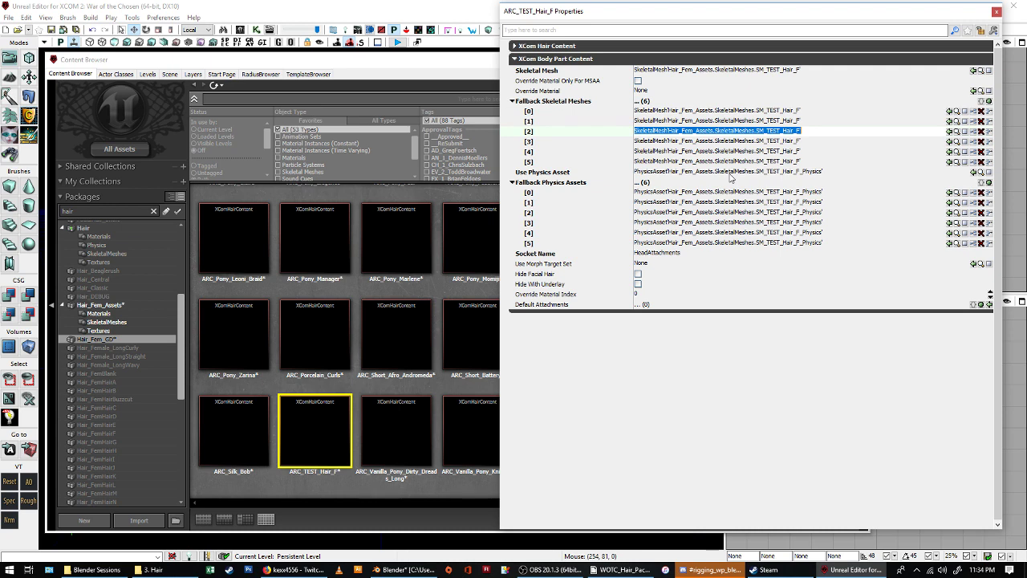
pyautogui.click(996, 11)
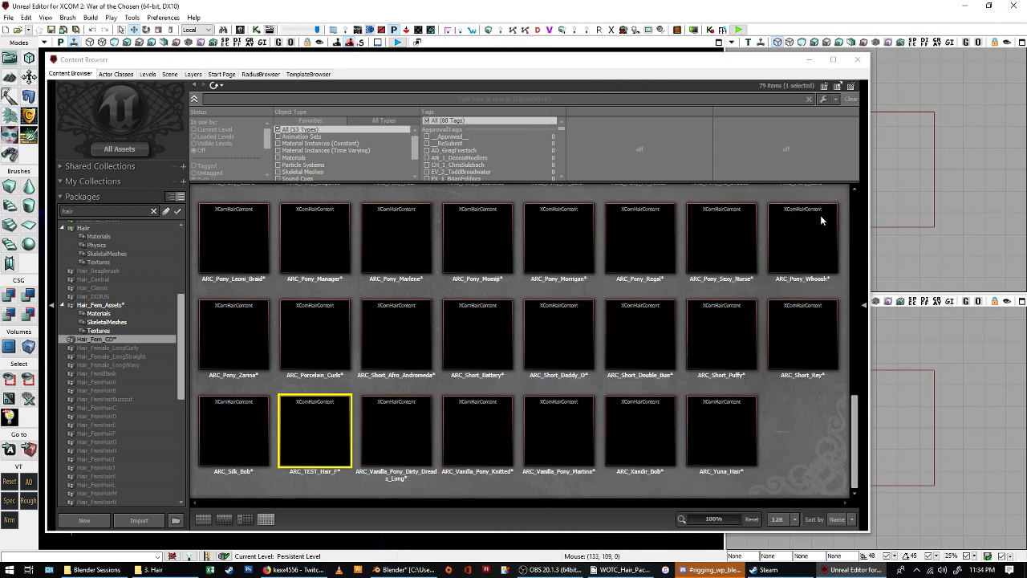
# Save the Hair_Fem_GD package and confirm the save.
pyautogui.click(137, 340)
pyautogui.rightClick(138, 341)
pyautogui.click(126, 347)
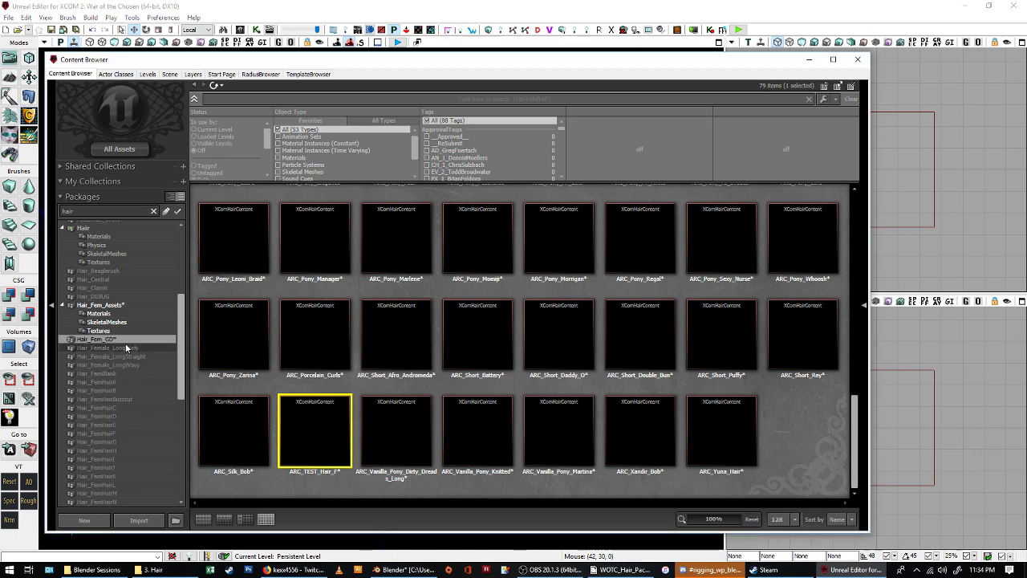
pyautogui.click(566, 545)
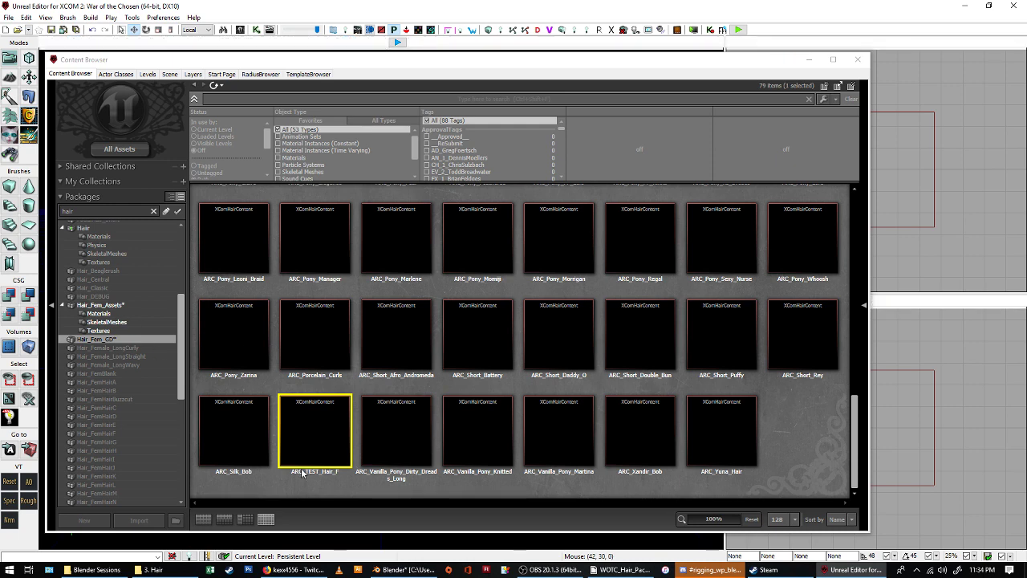
# Glance at the TEST_Hair_F entry in ModBuddy's XComContent.ini, and browse the Hair_Fem_Assets materials in the Unreal Editor.
pyautogui.click(630, 571)
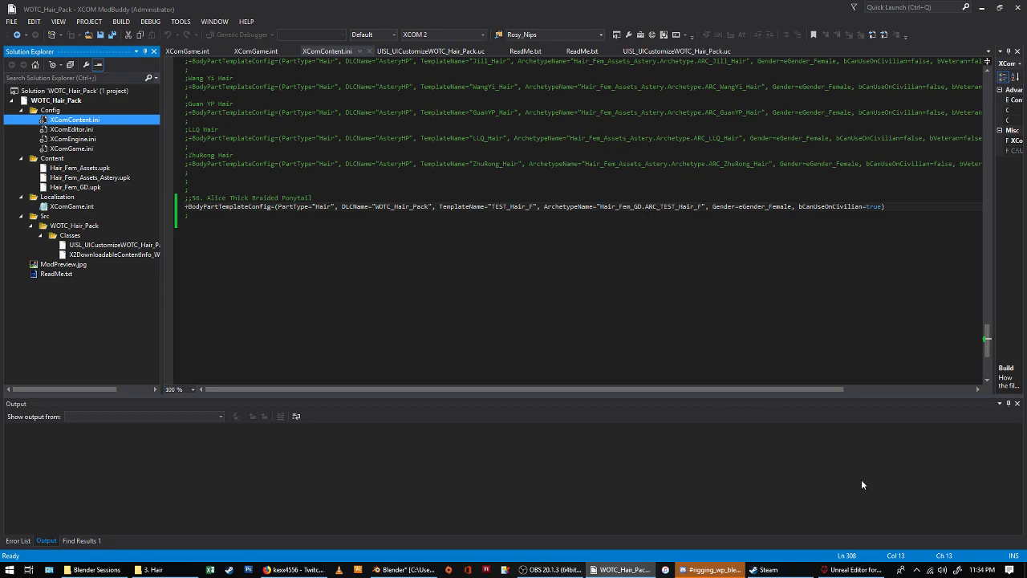
pyautogui.click(852, 570)
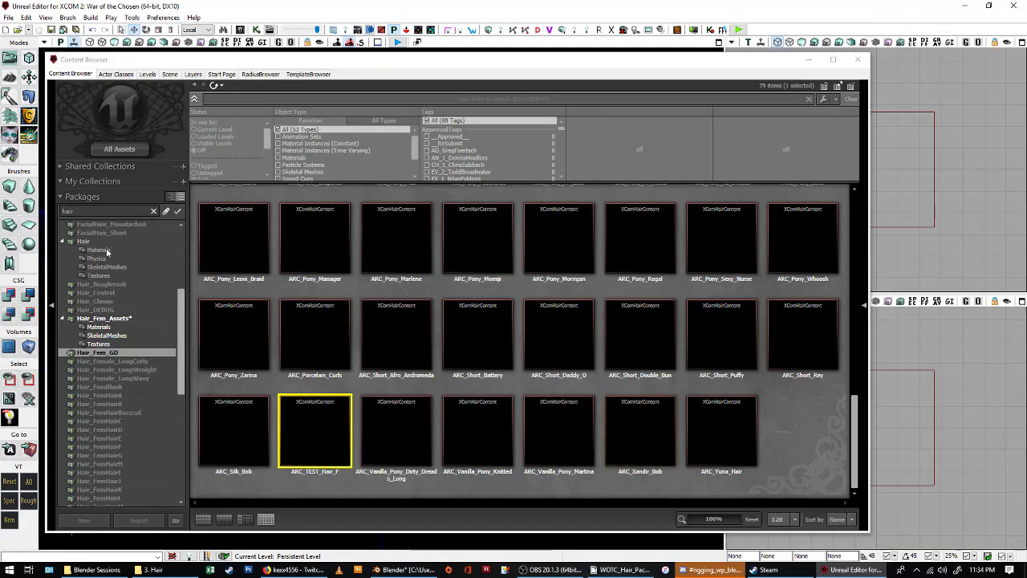
pyautogui.click(140, 317)
pyautogui.scroll(-5, 74, 316)
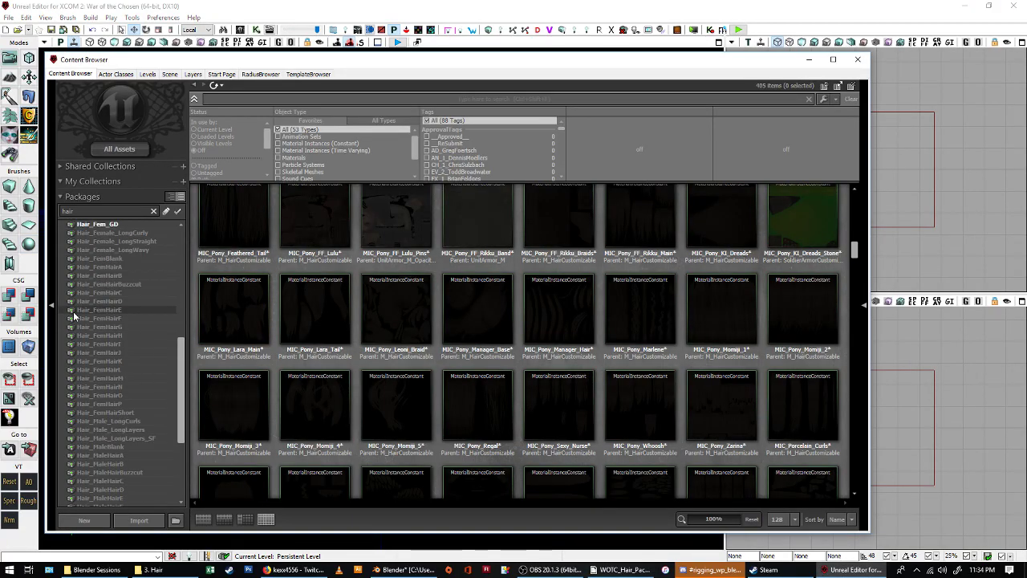
pyautogui.scroll(8, 133, 341)
pyautogui.scroll(-3, 288, 348)
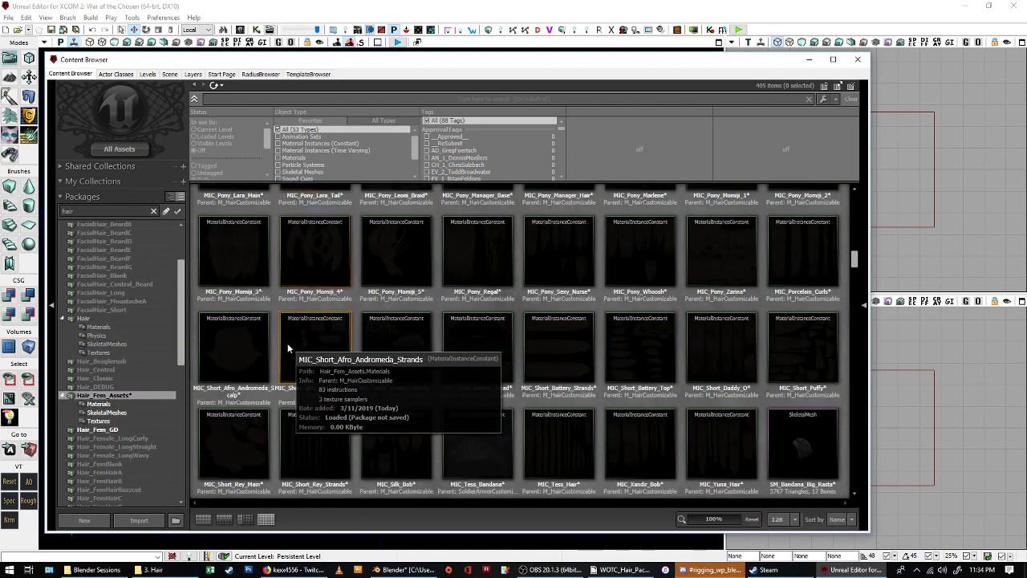
pyautogui.click(120, 403)
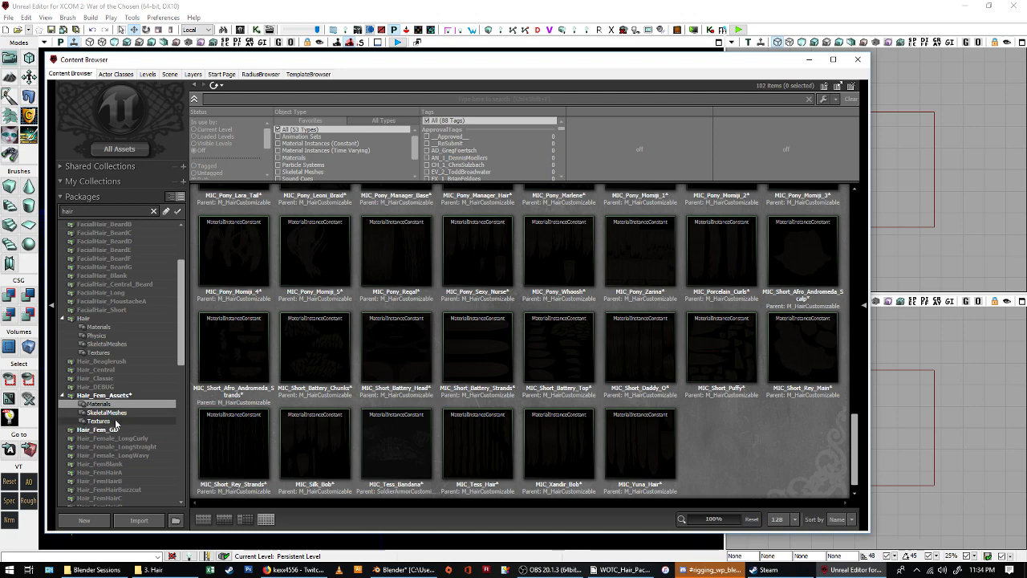
# Switch to Blender, select the 25_hair_0.5_0_0.000 mesh in Object Mode and check its material and textures.
pyautogui.click(399, 570)
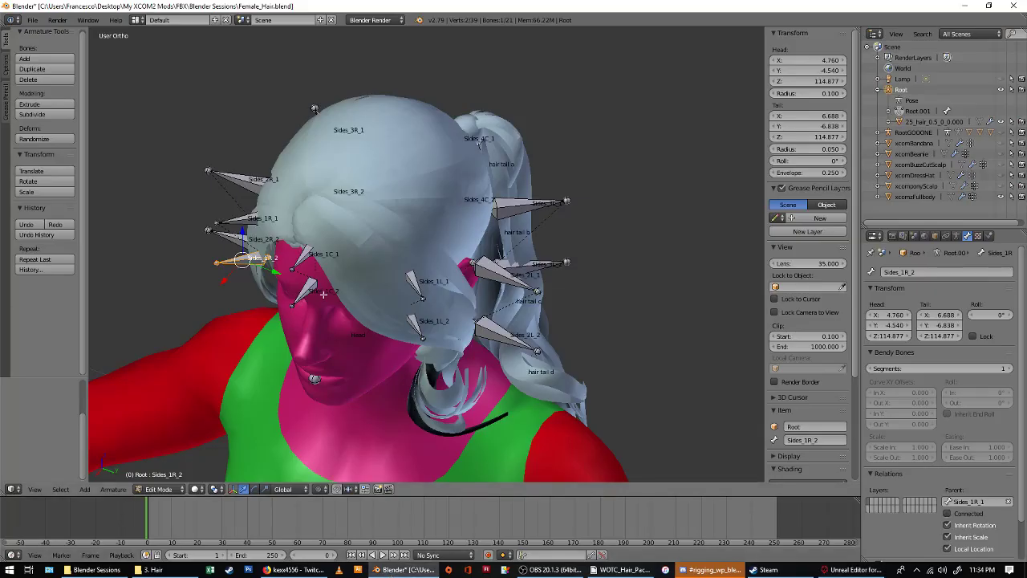
pyautogui.press('Tab')
pyautogui.rightClick(482, 120)
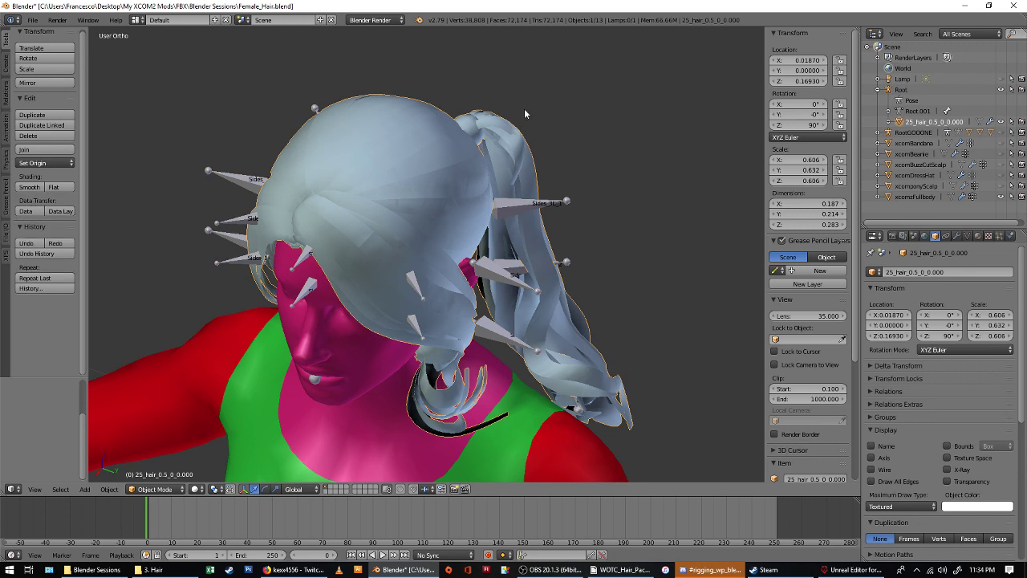
pyautogui.click(978, 235)
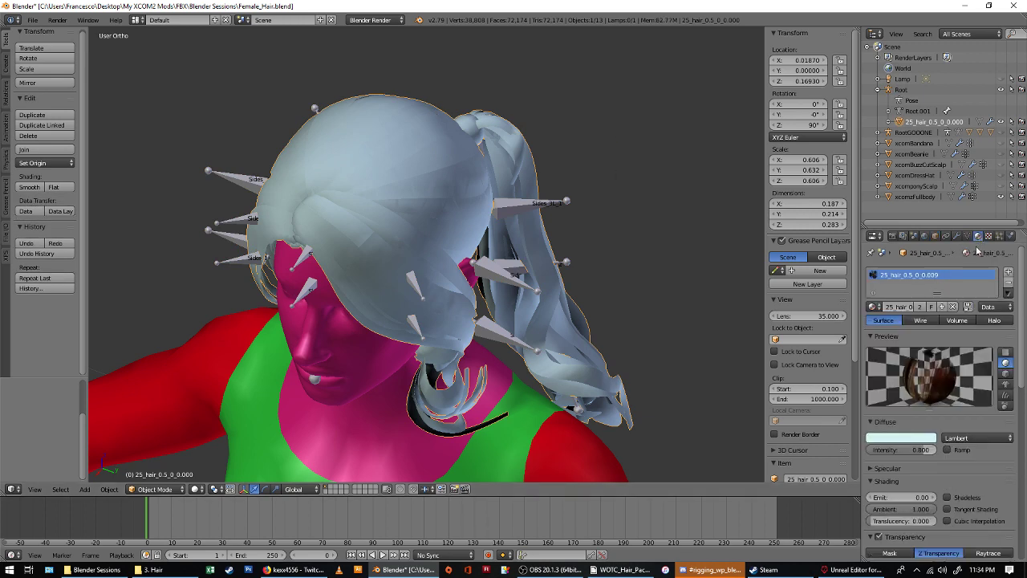
pyautogui.click(990, 236)
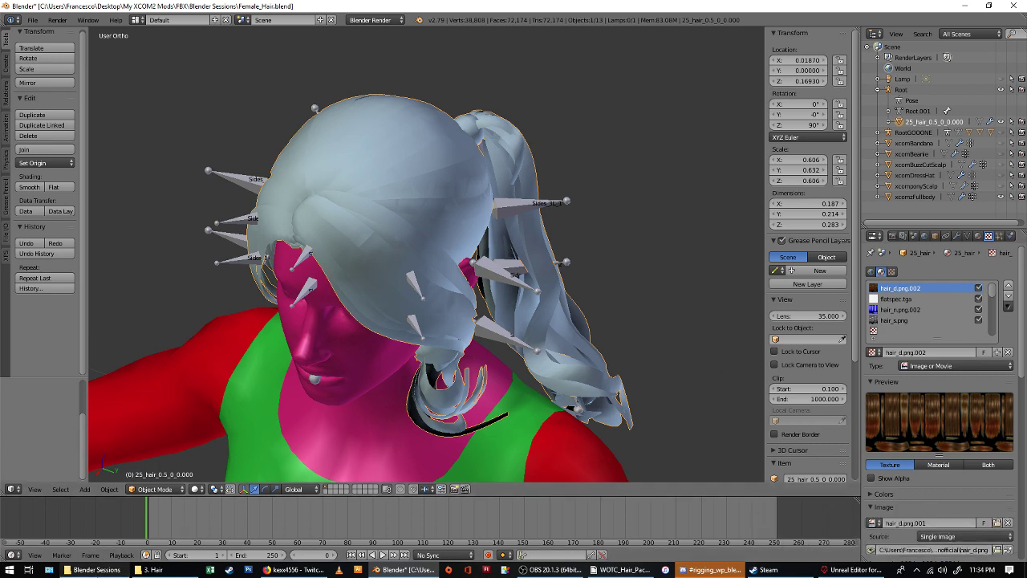
# In File Explorer, find hair_d.png in the PonyBangsCazy - Unofficial folder and open it to view the hair texture.
pyautogui.click(152, 570)
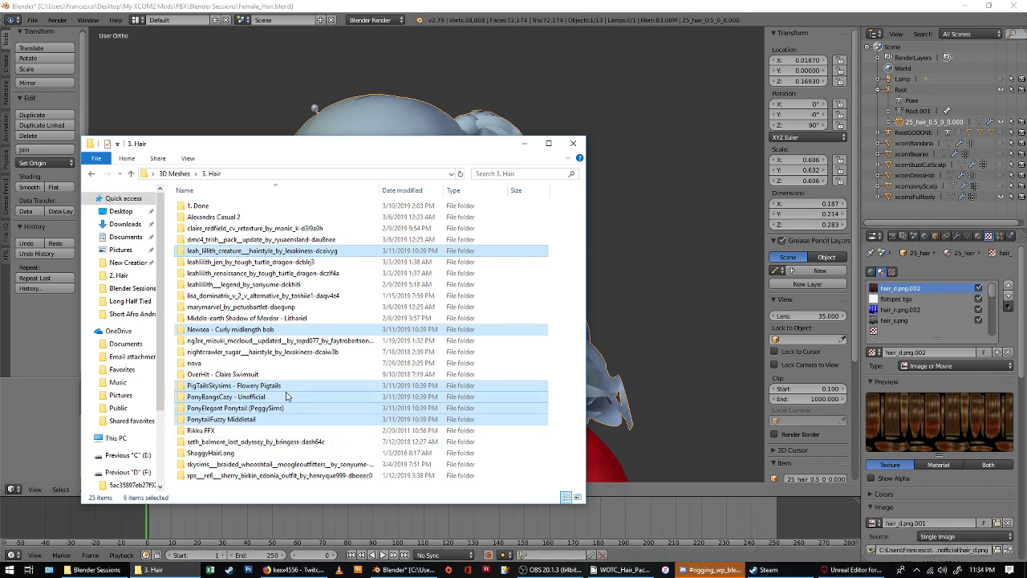
pyautogui.doubleClick(261, 397)
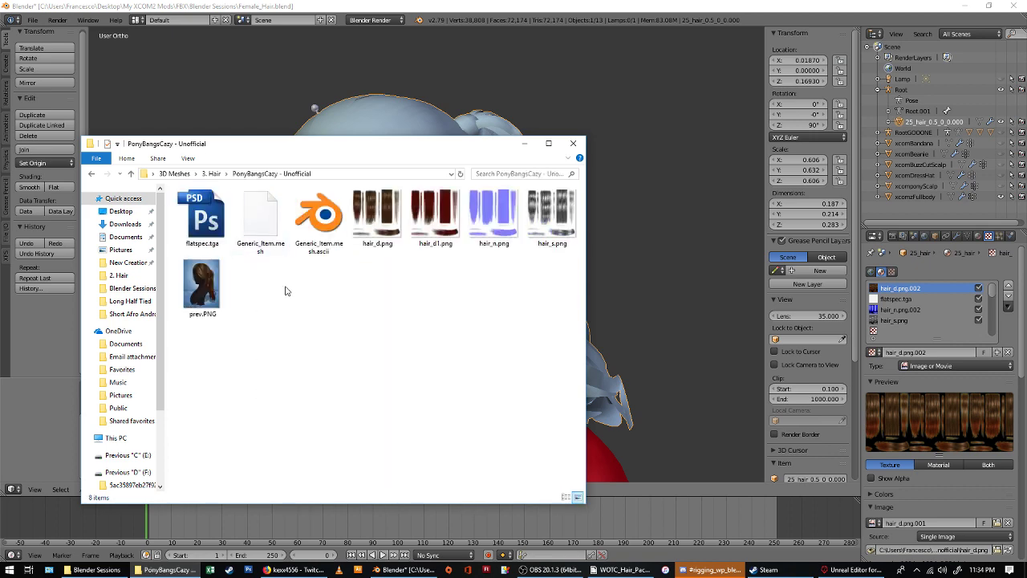
pyautogui.click(389, 217)
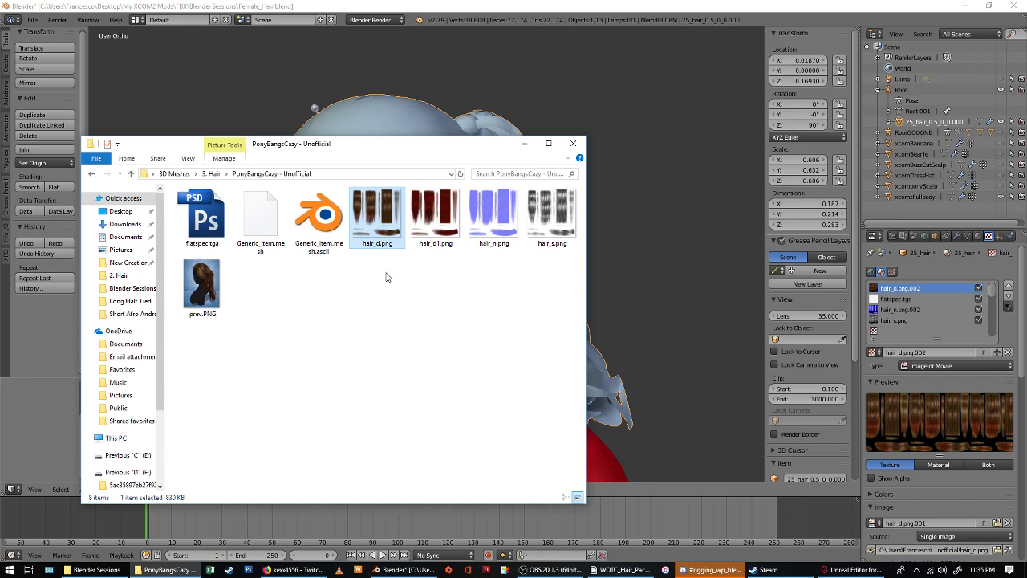
pyautogui.doubleClick(389, 226)
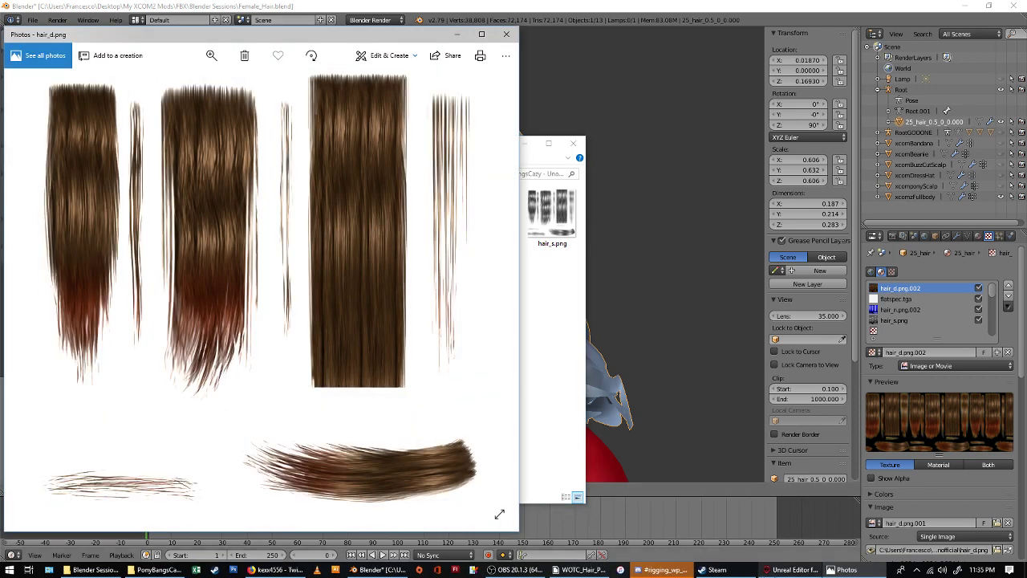
# Return to the Unreal Editor and open SM_TEST_Hair_F from the Hair_Fem_Assets skeletal meshes, keeping the package list accessible.
pyautogui.click(798, 570)
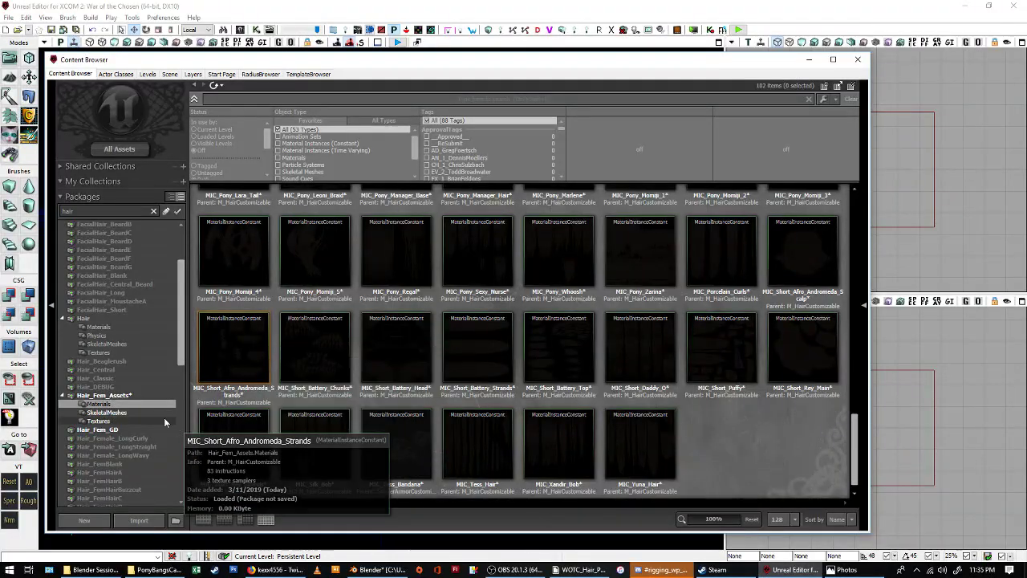
pyautogui.click(107, 411)
pyautogui.doubleClick(235, 425)
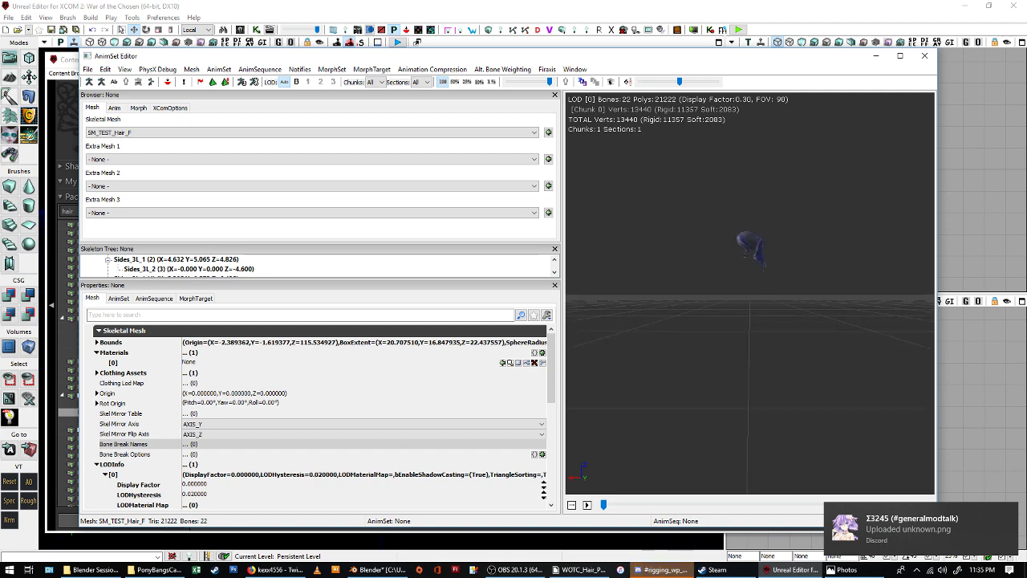
pyautogui.scroll(5, 756, 271)
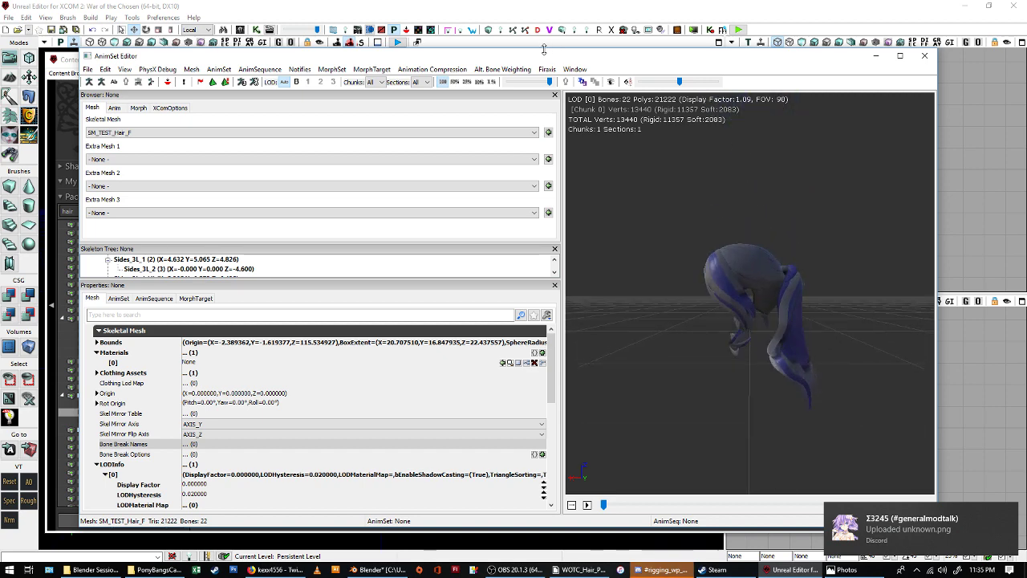
pyautogui.moveTo(547, 58); pyautogui.dragTo(662, 62)
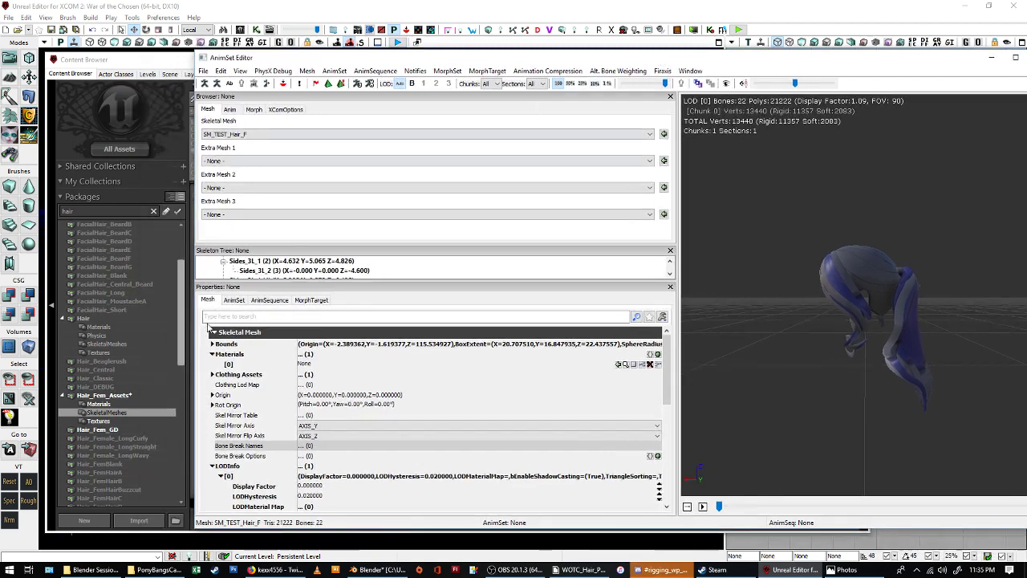
# Assign the MIC_Long_RE_Helena_Top material from Hair_Fem_Assets to material entry [0] of SM_TEST_Hair_F.
pyautogui.click(99, 404)
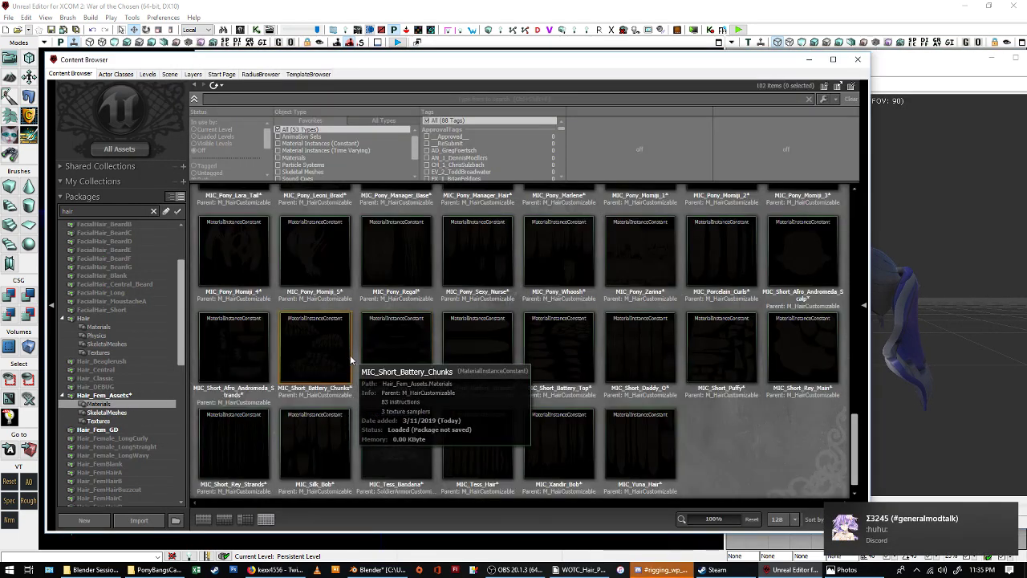
pyautogui.scroll(3, 395, 453)
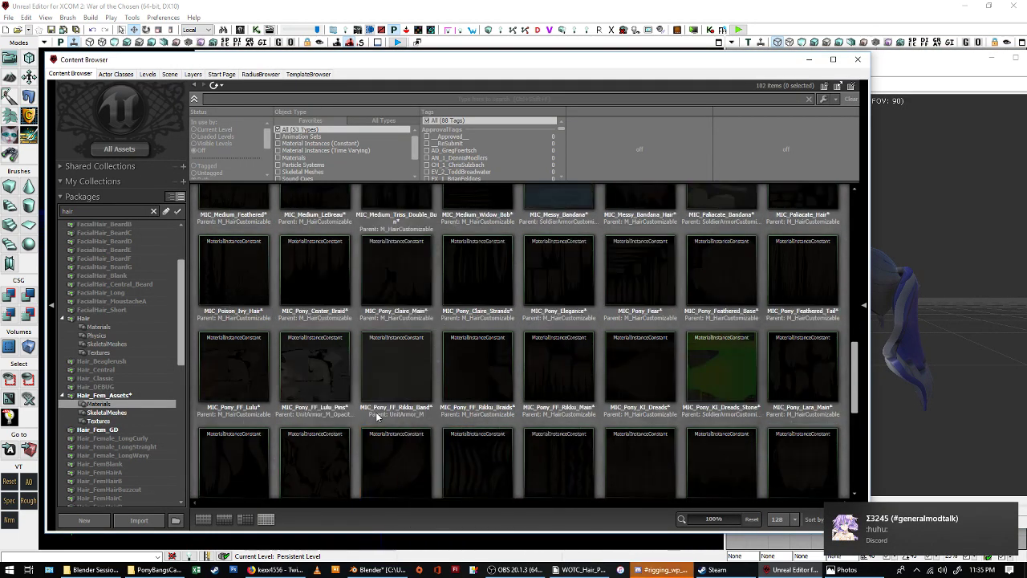
pyautogui.scroll(1, 393, 386)
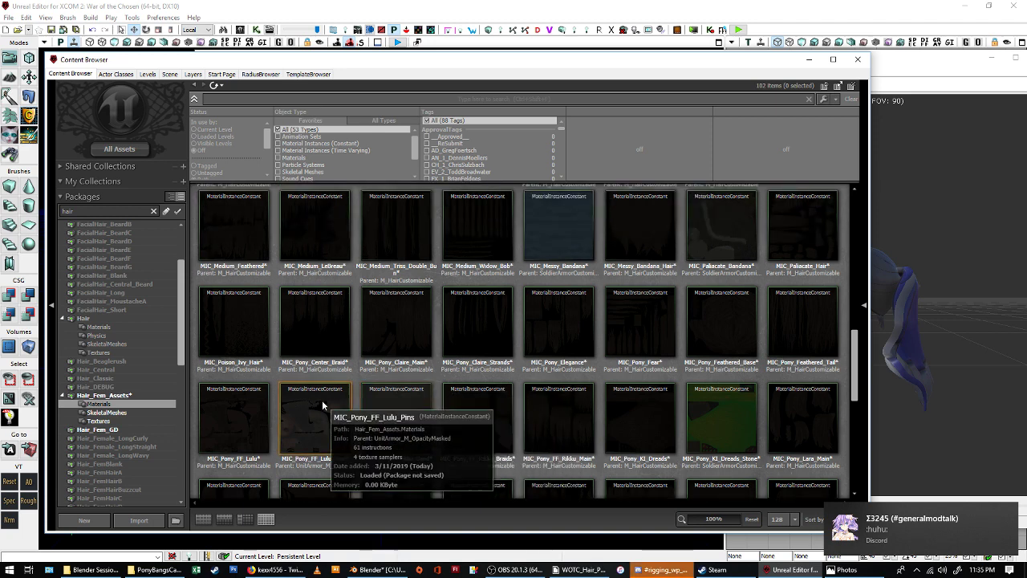
pyautogui.scroll(2, 356, 397)
pyautogui.scroll(2, 354, 389)
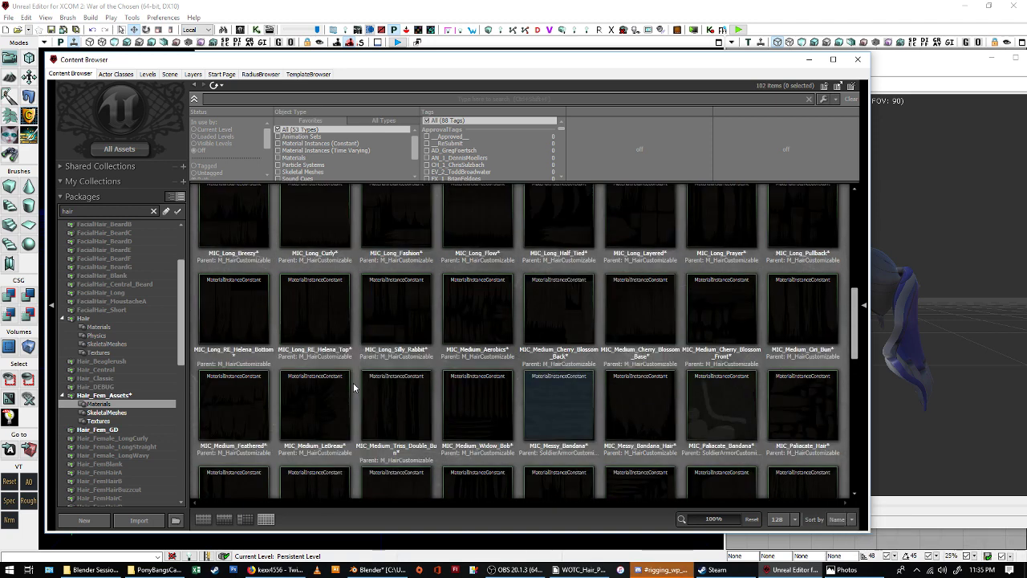
pyautogui.click(339, 329)
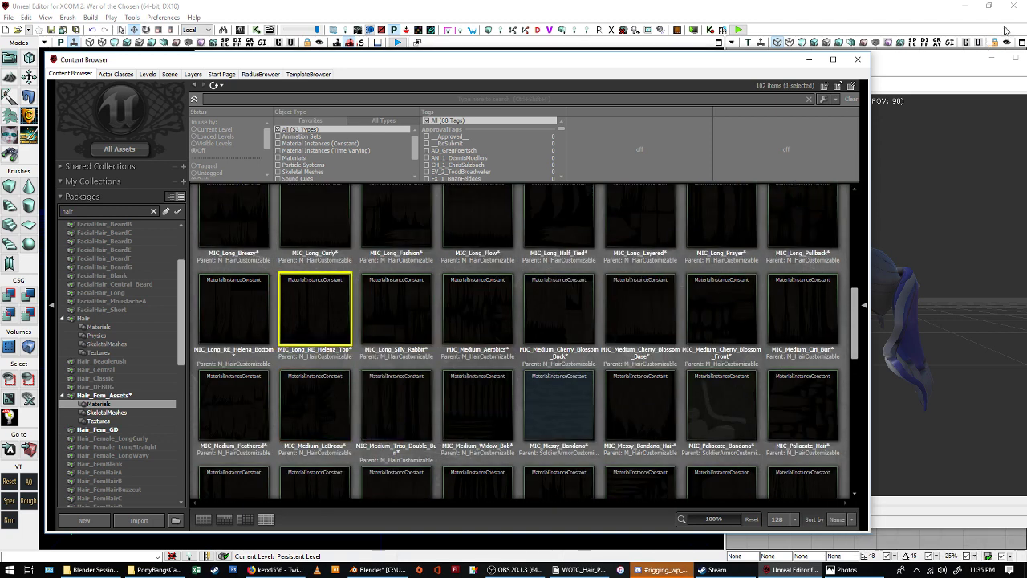
pyautogui.click(943, 57)
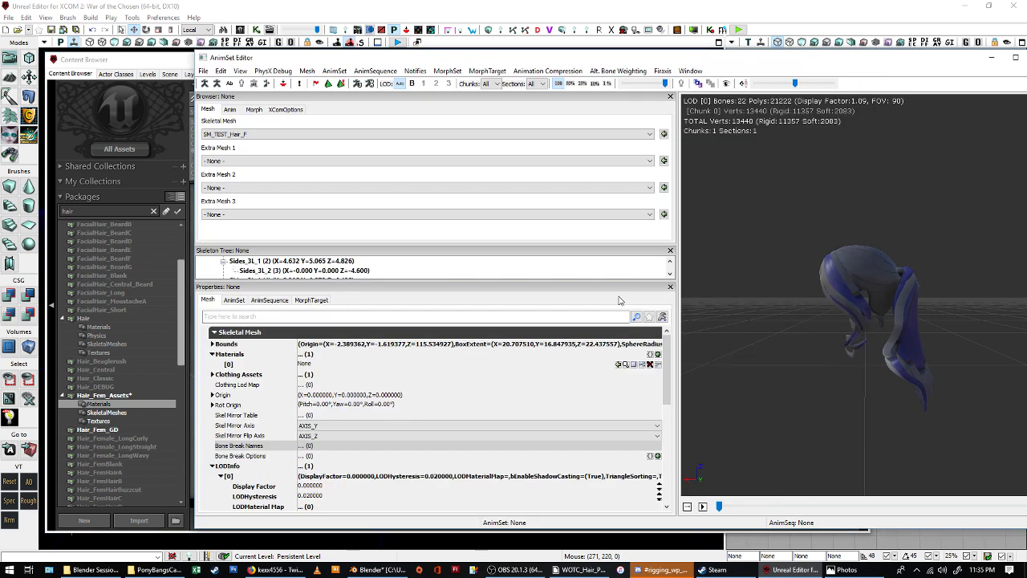
pyautogui.click(618, 364)
# Inspect the material on the hair mesh from several angles and close the AnimSet Editor.
pyautogui.moveTo(799, 329); pyautogui.dragTo(800, 273, button='right')
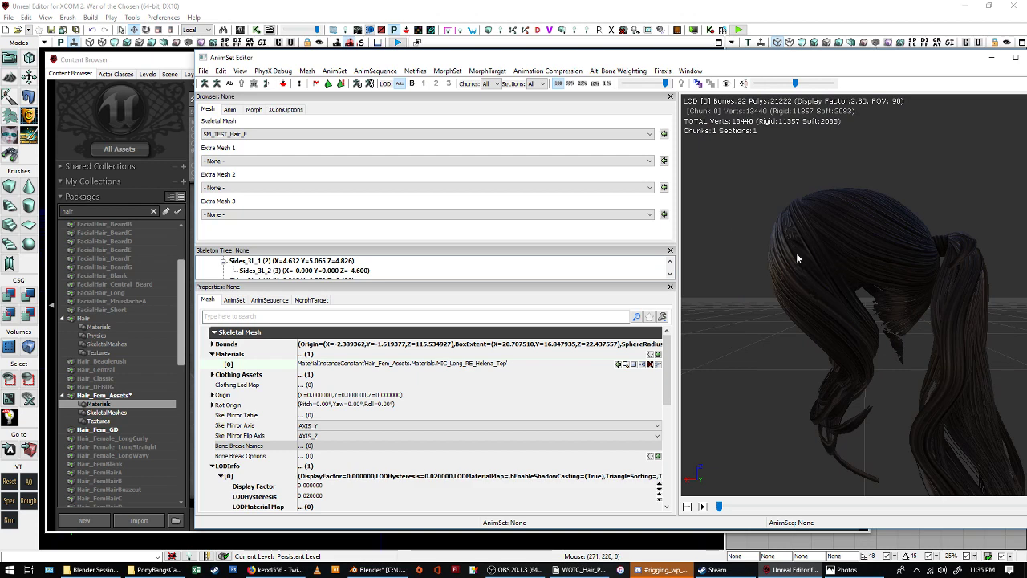
pyautogui.moveTo(799, 273)
pyautogui.mouseDown()
pyautogui.moveTo(899, 273)
pyautogui.moveTo(802, 273)
pyautogui.mouseUp()
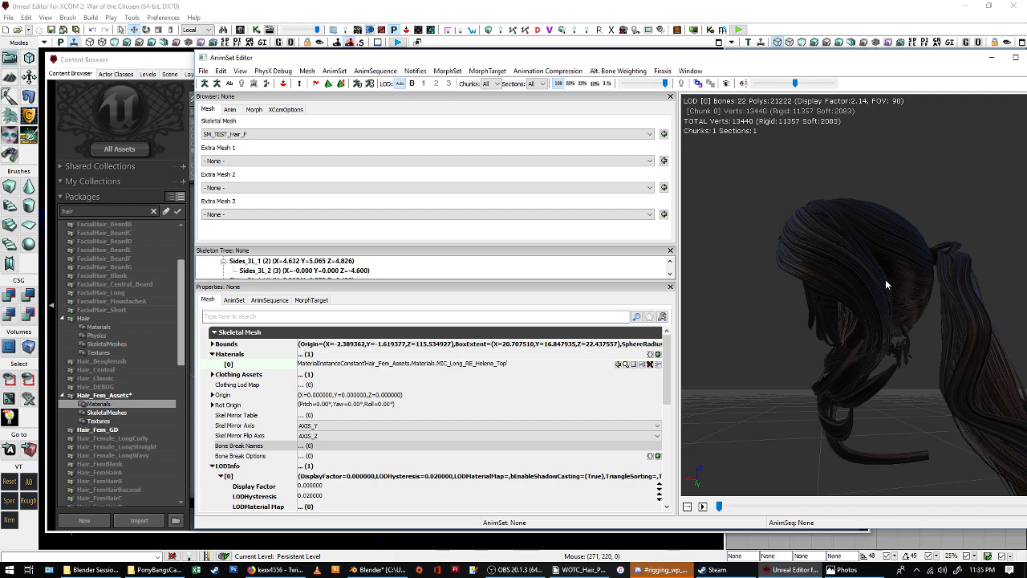
pyautogui.moveTo(886, 280); pyautogui.dragTo(885, 241, button='right')
pyautogui.moveTo(885, 241); pyautogui.dragTo(817, 290)
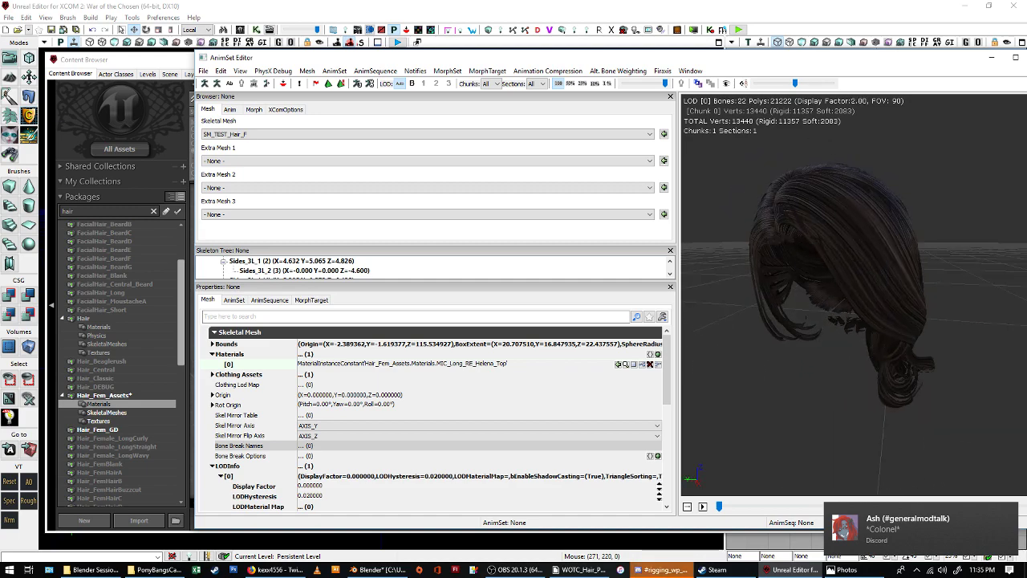
pyautogui.moveTo(853, 50); pyautogui.dragTo(770, 42)
pyautogui.click(935, 45)
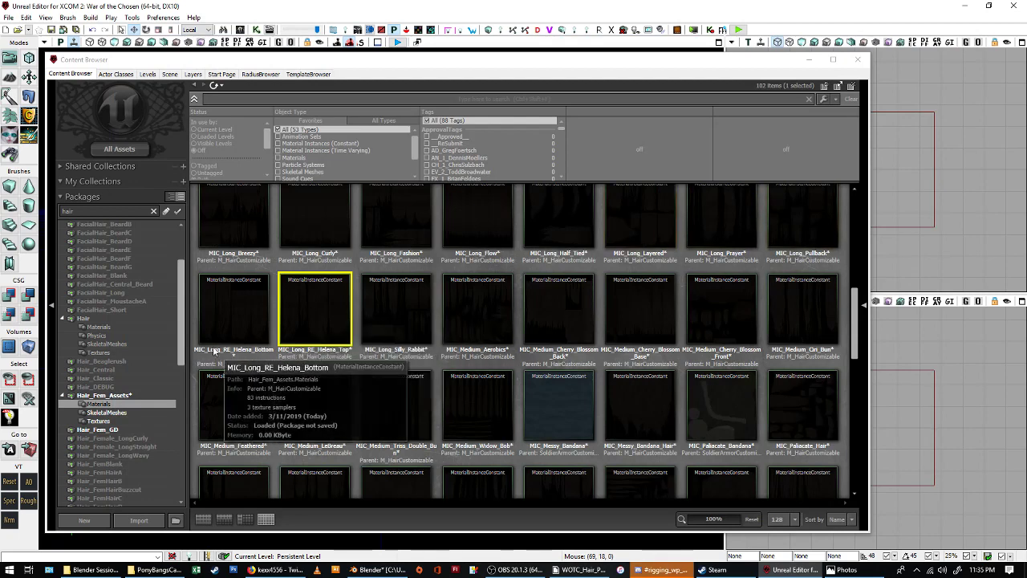
# Save the Hair_Fem_Assets package and accept the confirmation message.
pyautogui.click(134, 391)
pyautogui.rightClick(134, 392)
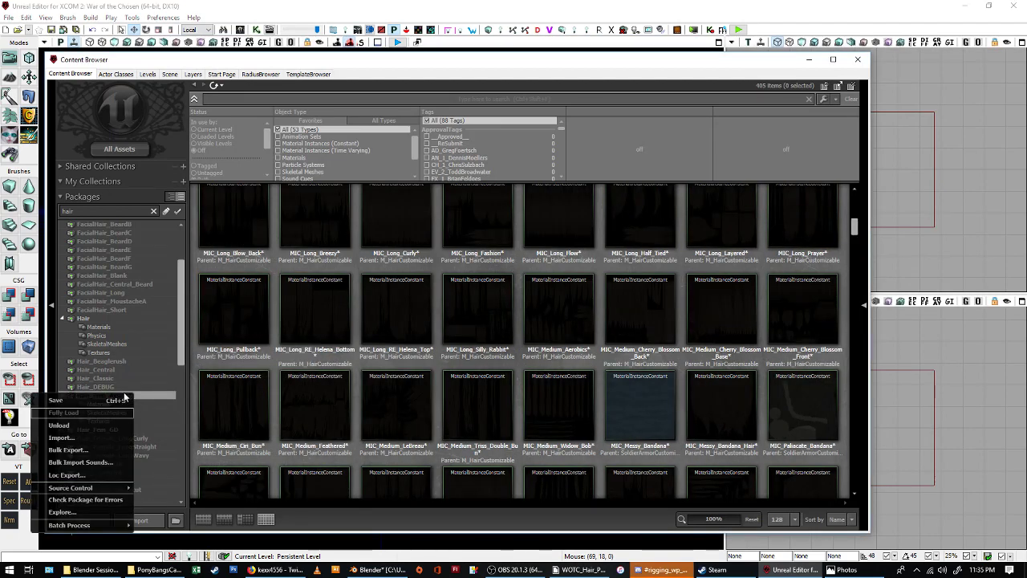
pyautogui.click(113, 396)
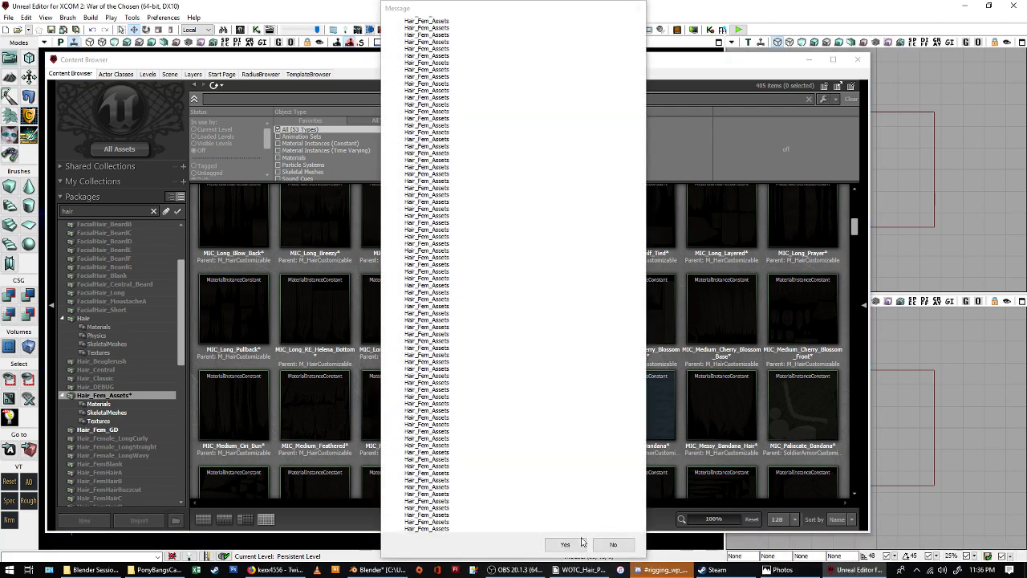
pyautogui.click(573, 544)
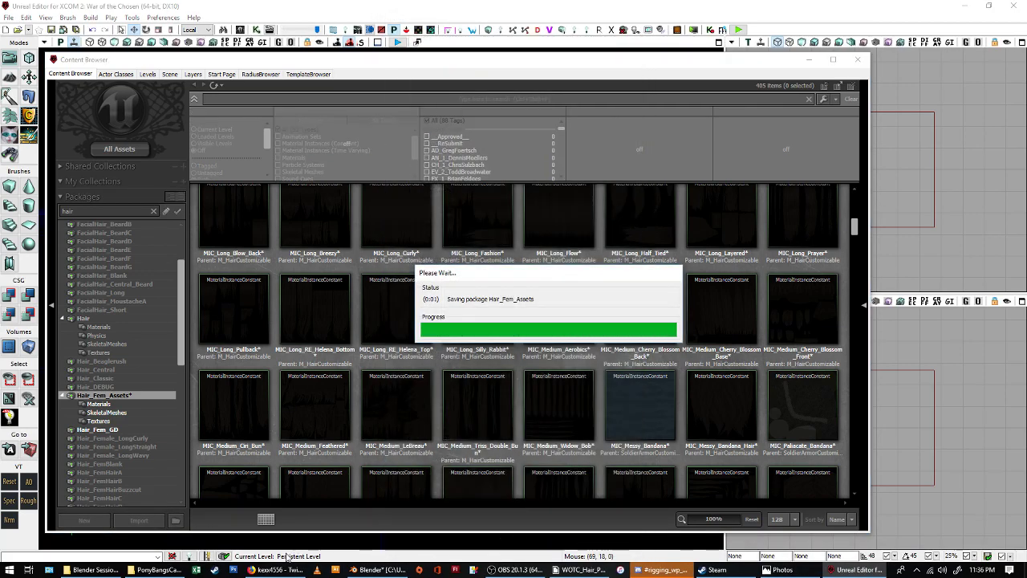
# Switch to Photos and close the hair_d.png texture image.
pyautogui.click(277, 570)
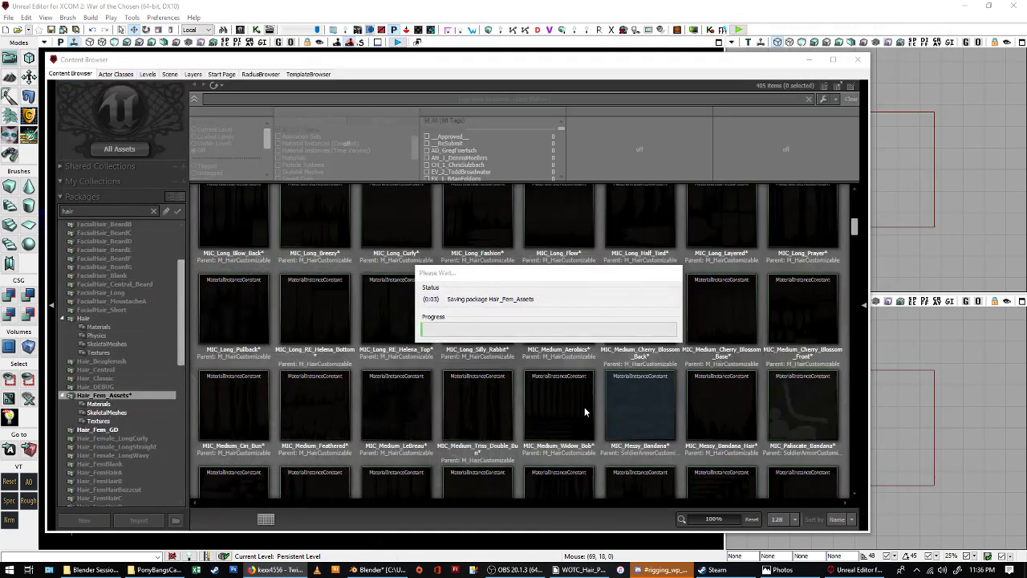
pyautogui.click(783, 571)
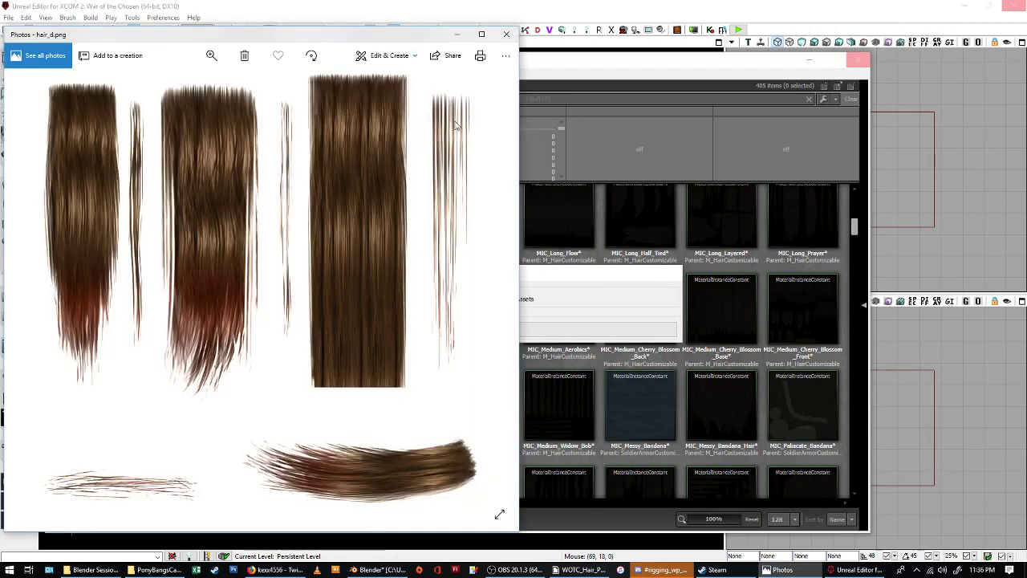
pyautogui.click(507, 37)
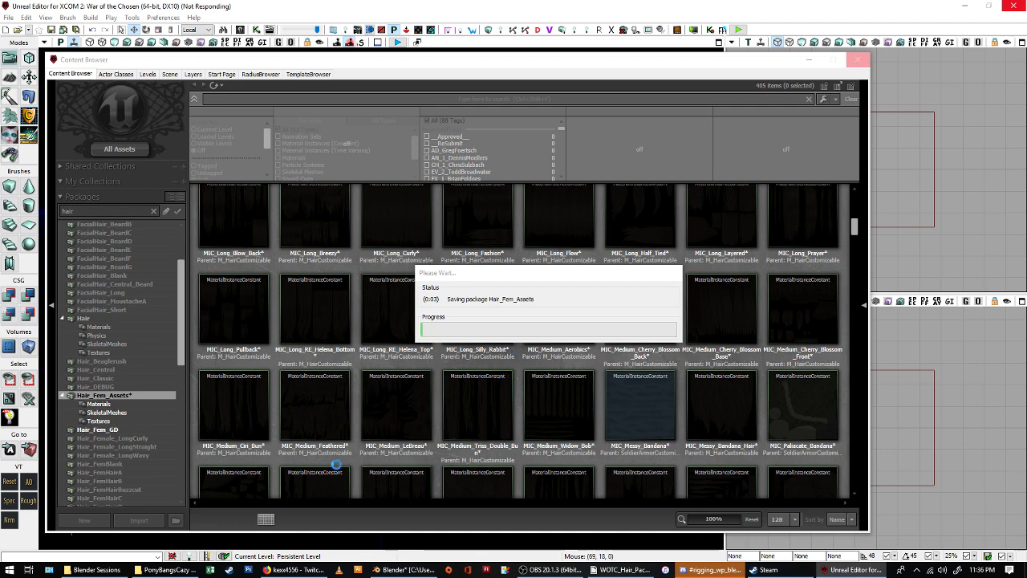
# Switch to Firefox to check the Twitch stream and its chat, and minimize the browser.
pyautogui.click(317, 570)
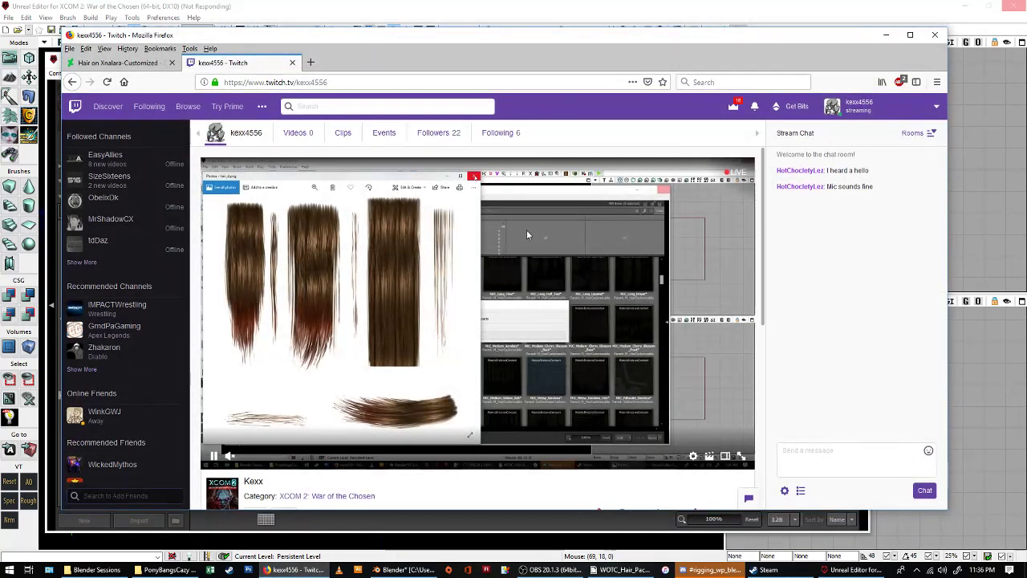
pyautogui.click(888, 35)
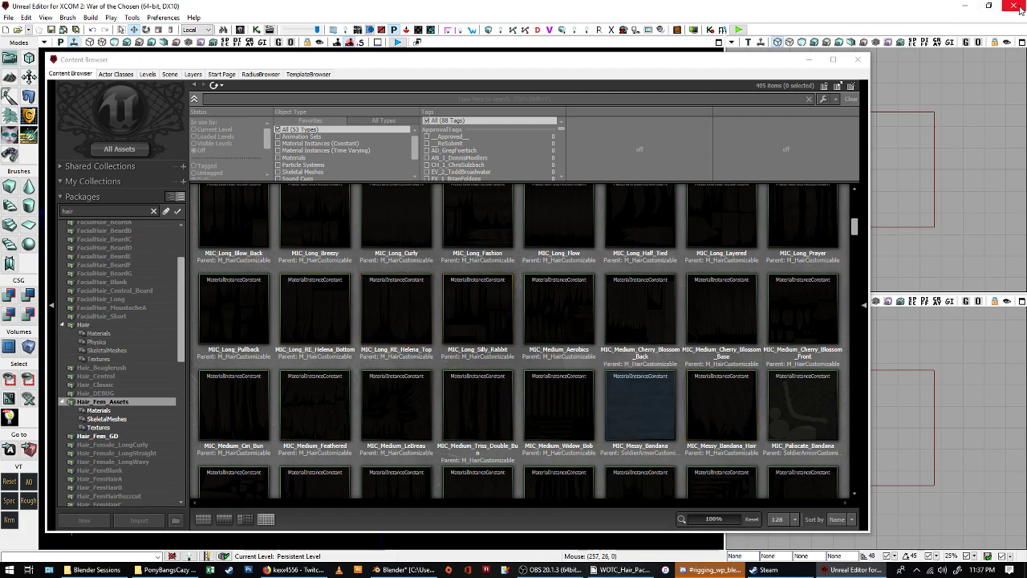
# Close the Unreal Editor, switch to XCOM ModBuddy and build the WOTC_Hair_Pack solution.
pyautogui.click(1019, 10)
pyautogui.hotkey('alt', 'Tab')
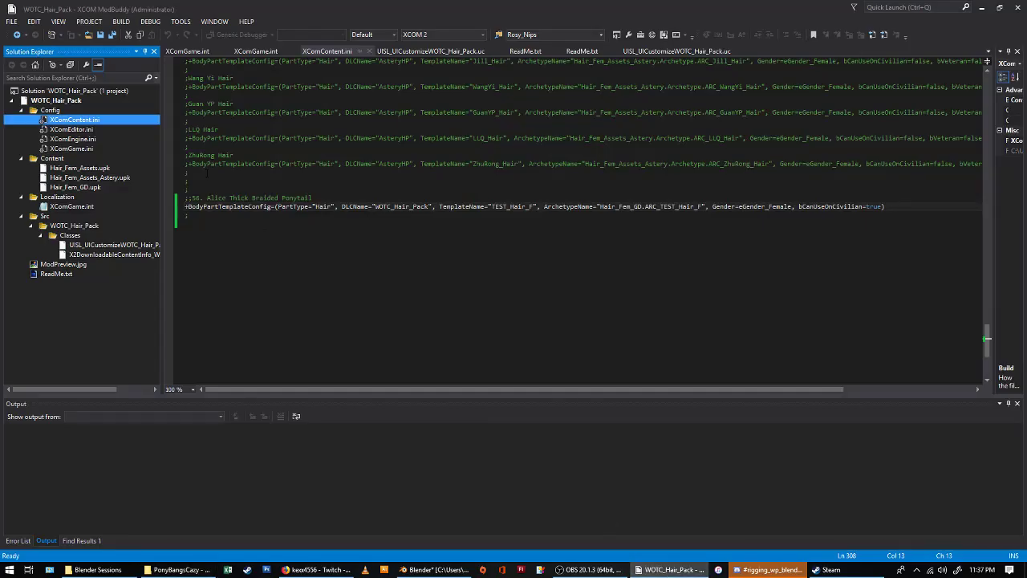
pyautogui.click(120, 21)
pyautogui.moveTo(89, 21)
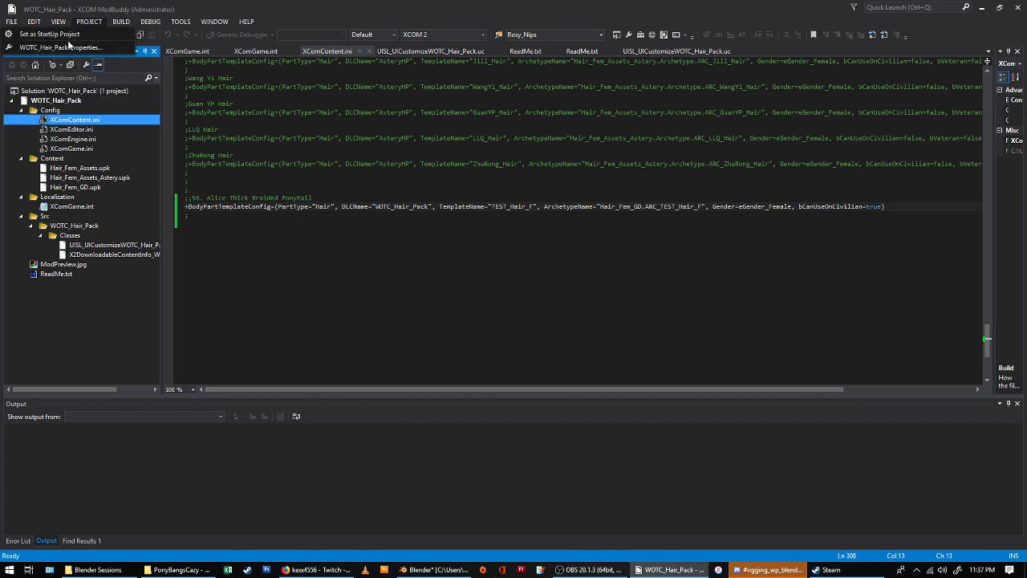
pyautogui.moveTo(120, 21)
pyautogui.click(94, 32)
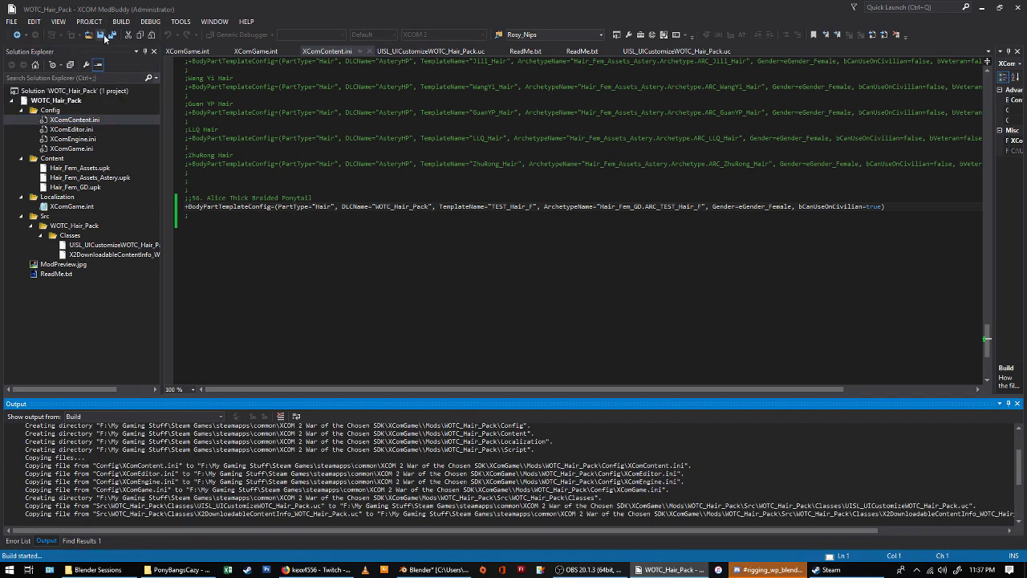
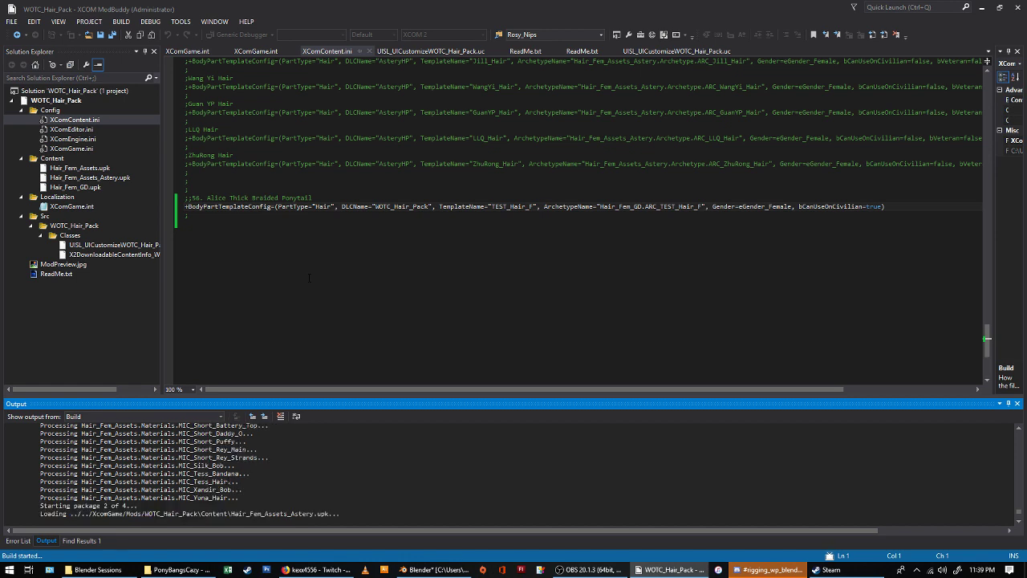
pyautogui.scroll(-1, 426, 352)
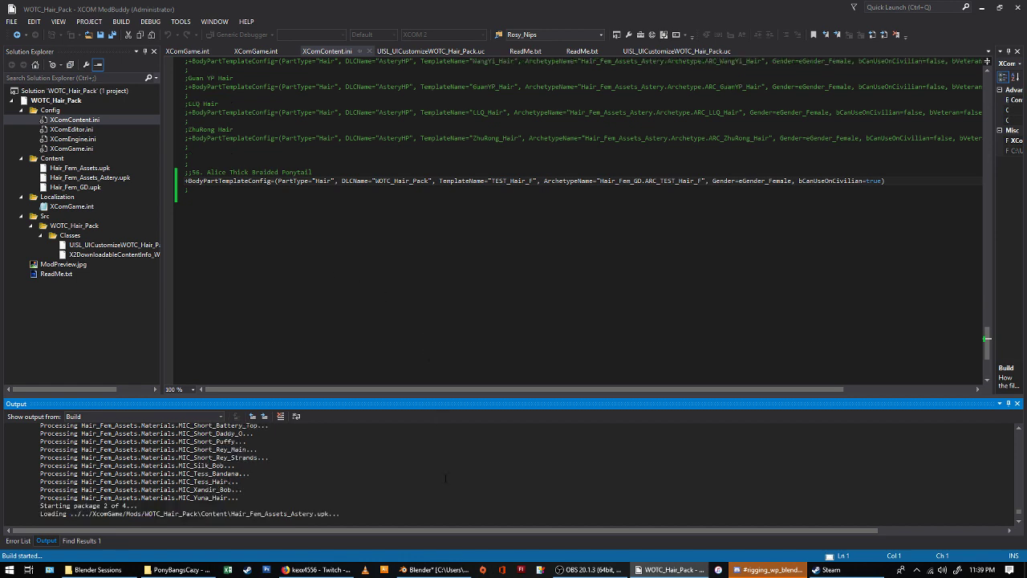
# Switch to Blender and inspect the Sides_1R_1 and Sides_1R_2 bones of the Root armature, finishing in the right orthographic view.
pyautogui.click(434, 569)
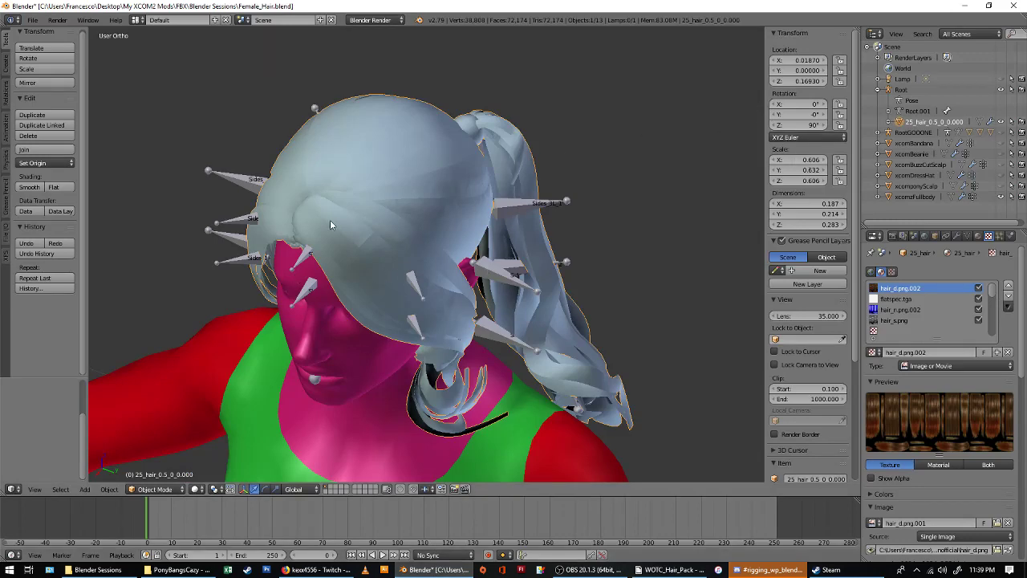
pyautogui.moveTo(330, 220); pyautogui.dragTo(363, 146, button='middle')
pyautogui.rightClick(263, 227)
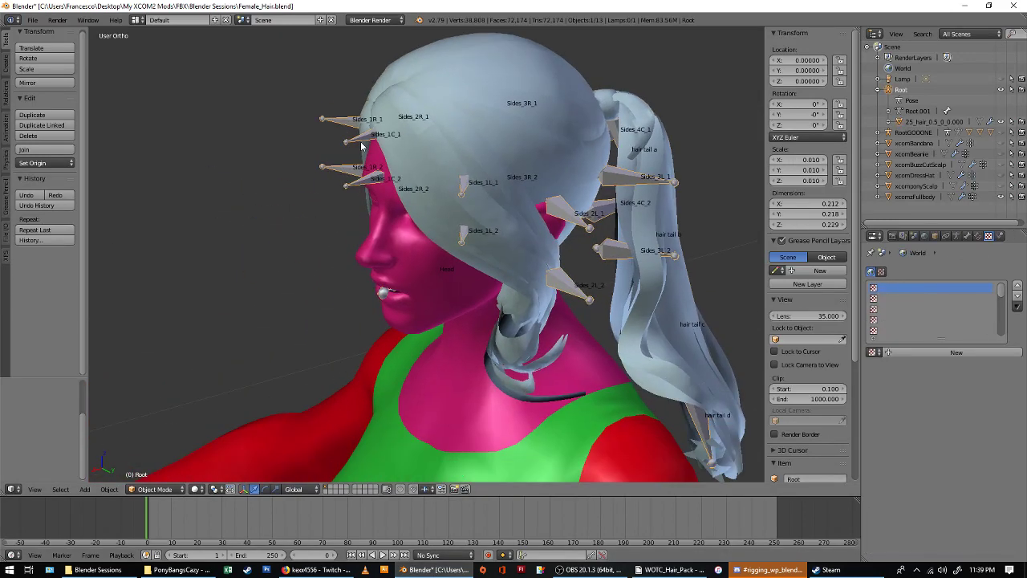
pyautogui.scroll(2, 354, 189)
pyautogui.scroll(2, 344, 154)
pyautogui.press('Tab')
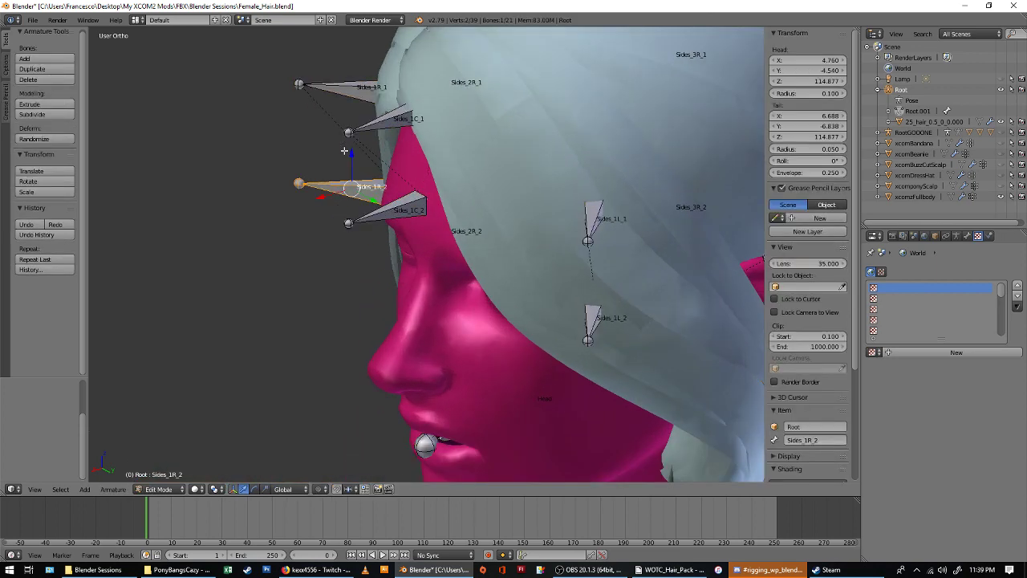
pyautogui.rightClick(343, 81)
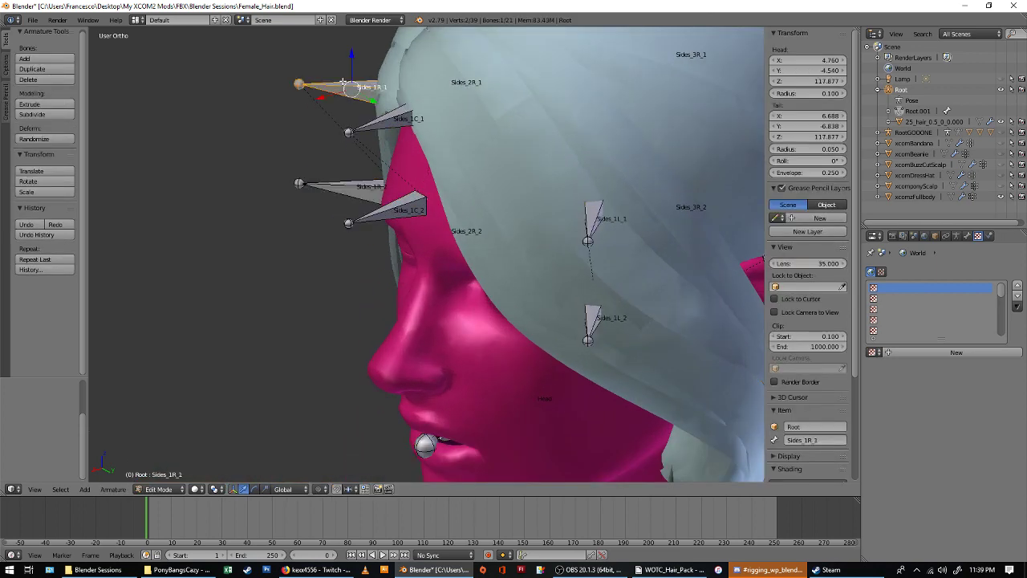
pyautogui.rightClick(343, 185)
pyautogui.scroll(-4, 320, 139)
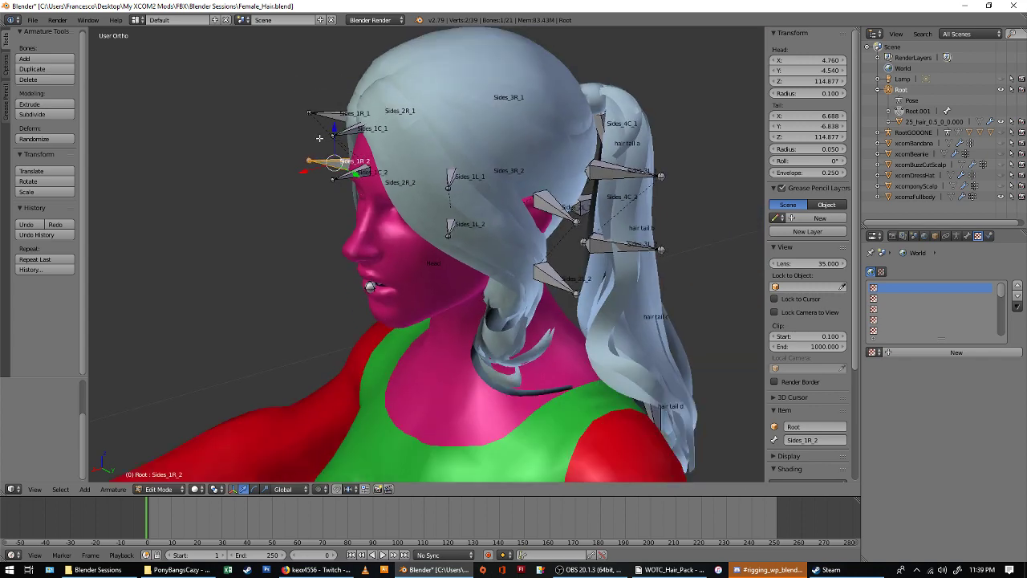
pyautogui.press('Tab')
pyautogui.press('KP_3')
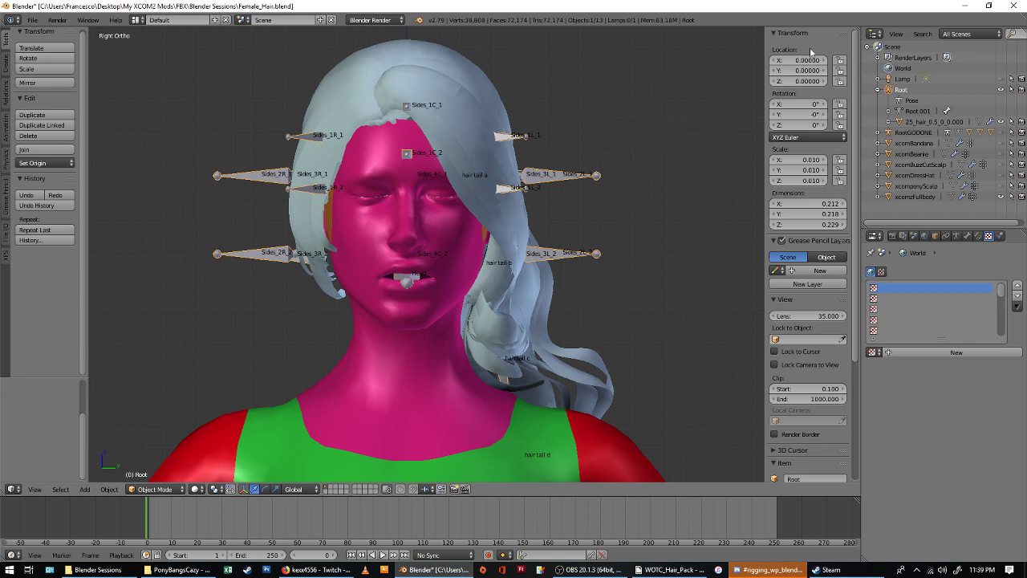
# Return to ModBuddy to check the build, launch XCOM 2 from the Steam library and minimize Steam.
pyautogui.hotkey('alt', 'Tab')
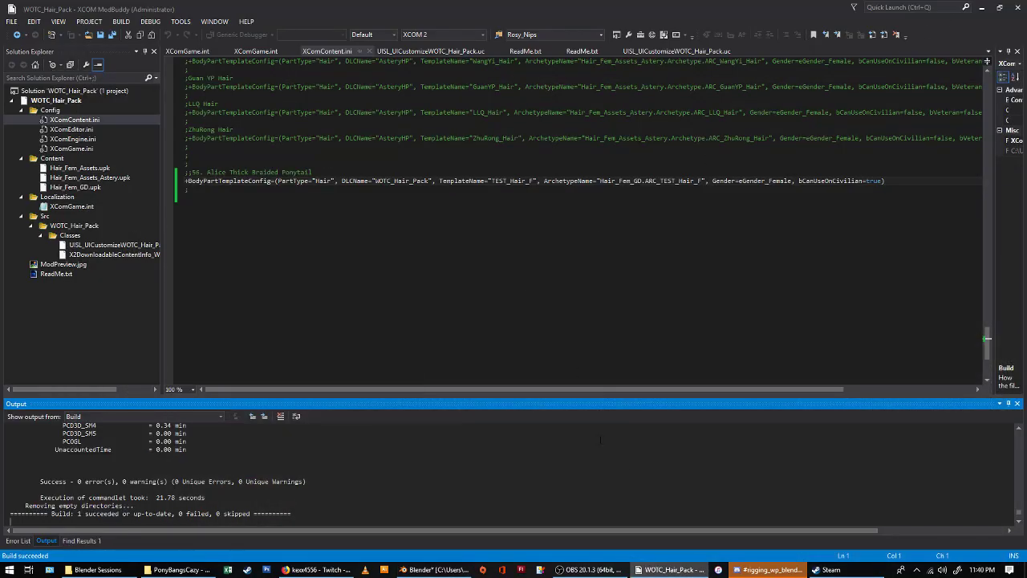
pyautogui.click(827, 570)
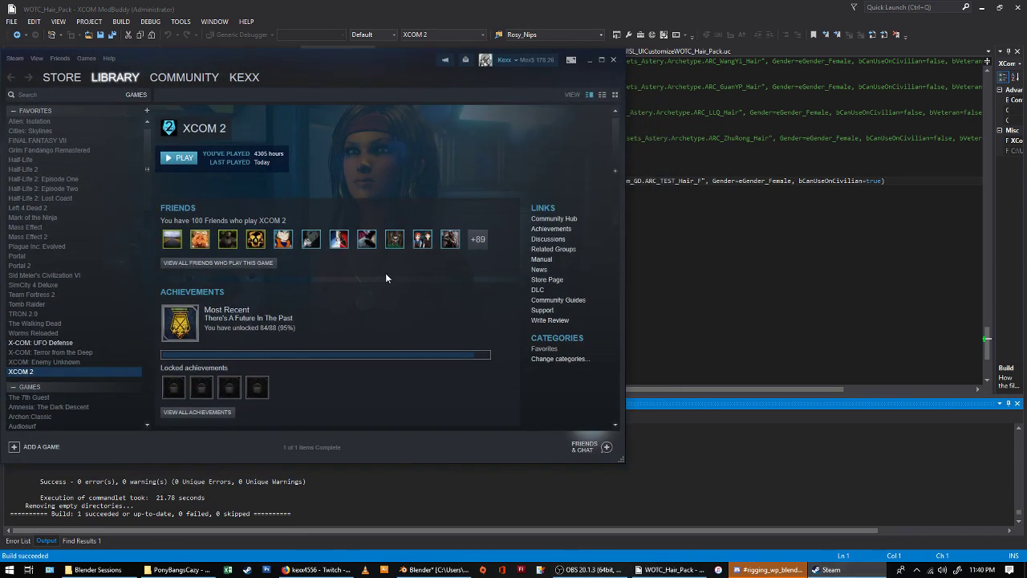
pyautogui.click(180, 158)
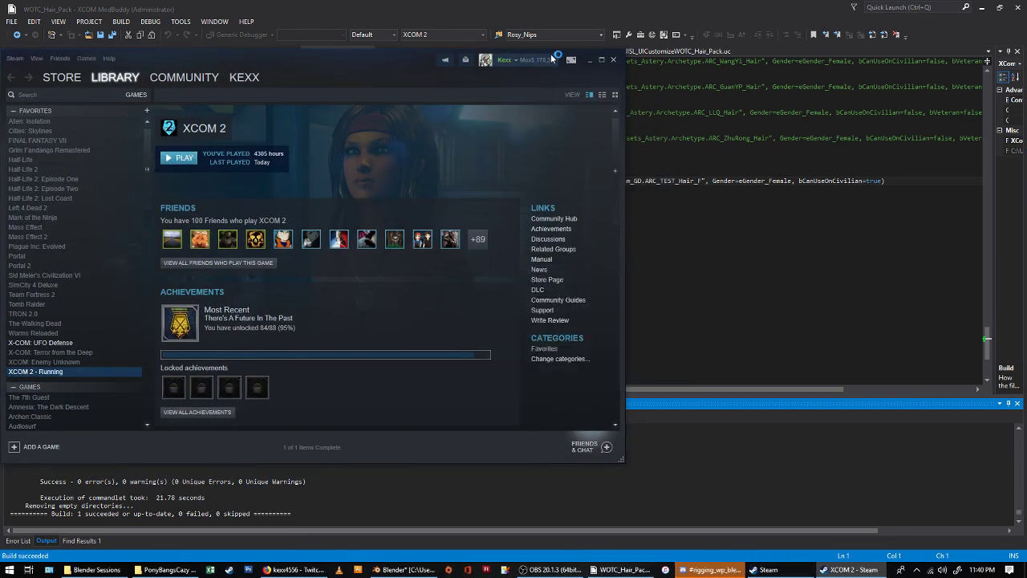
pyautogui.click(589, 59)
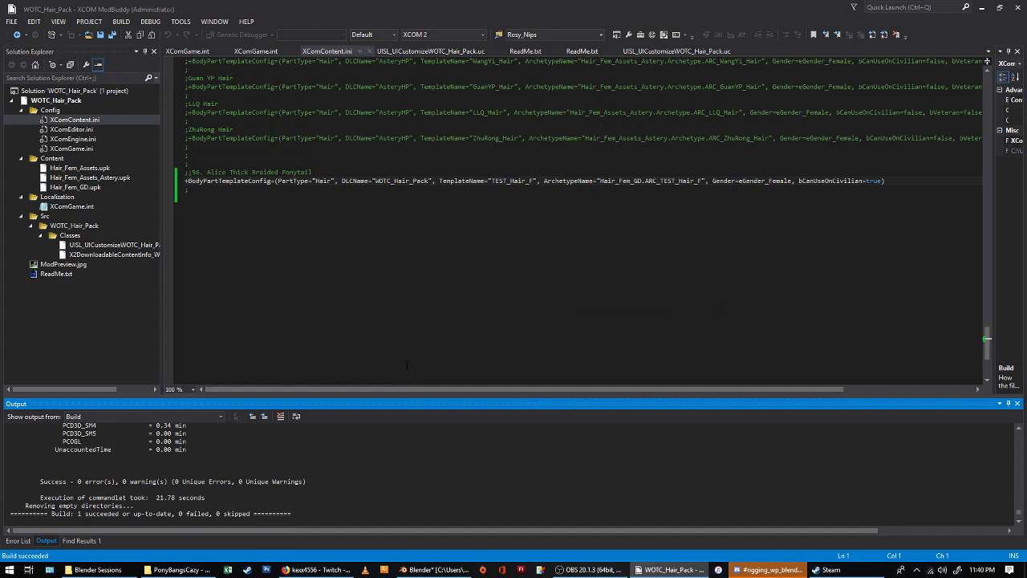
# Switch to the XCOM 2 launcher after checking the stream, enable the Cerys (Witcher 3) voice mod and start War of the Chosen.
pyautogui.click(336, 570)
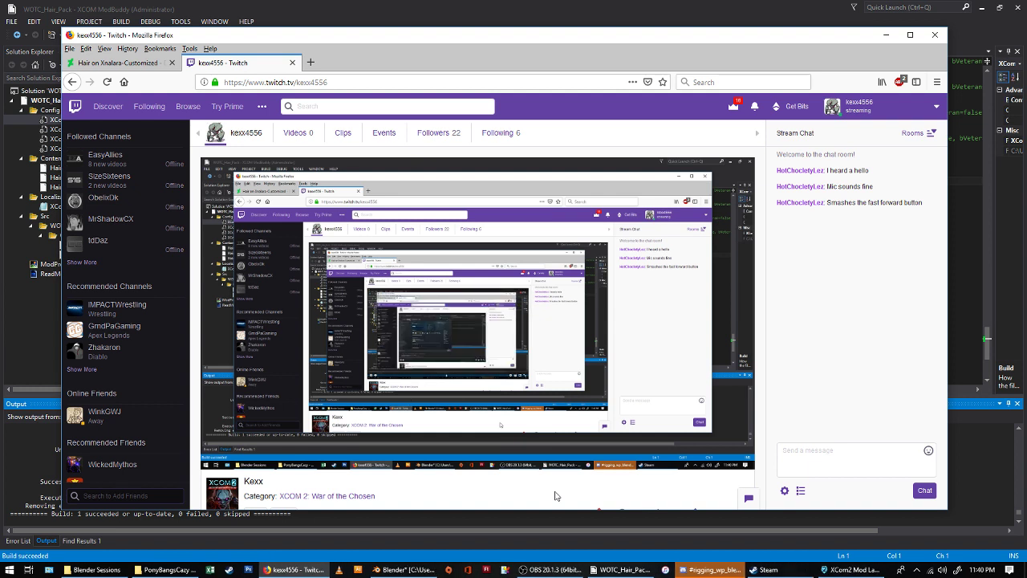
pyautogui.click(850, 570)
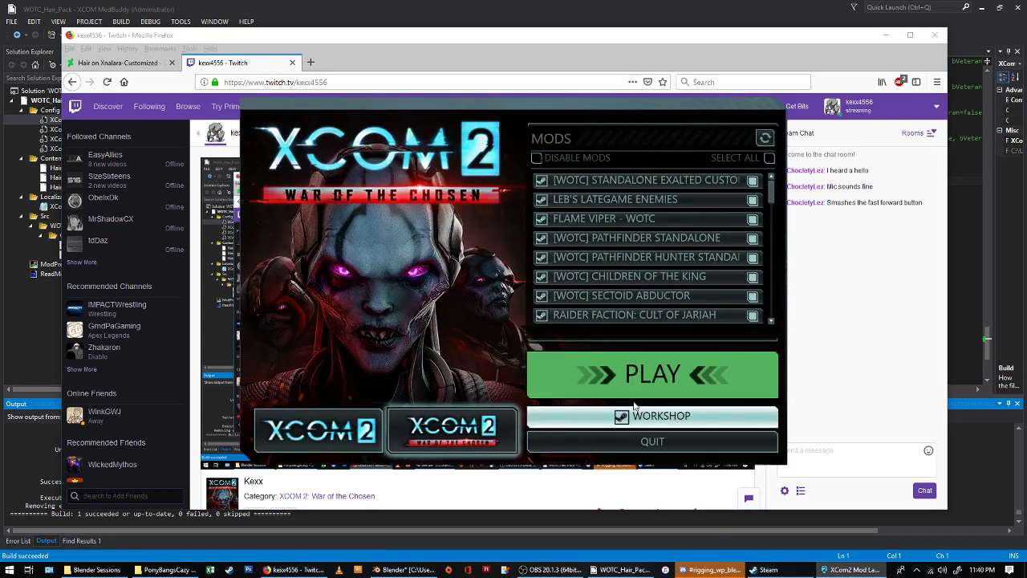
pyautogui.moveTo(770, 202); pyautogui.dragTo(780, 315)
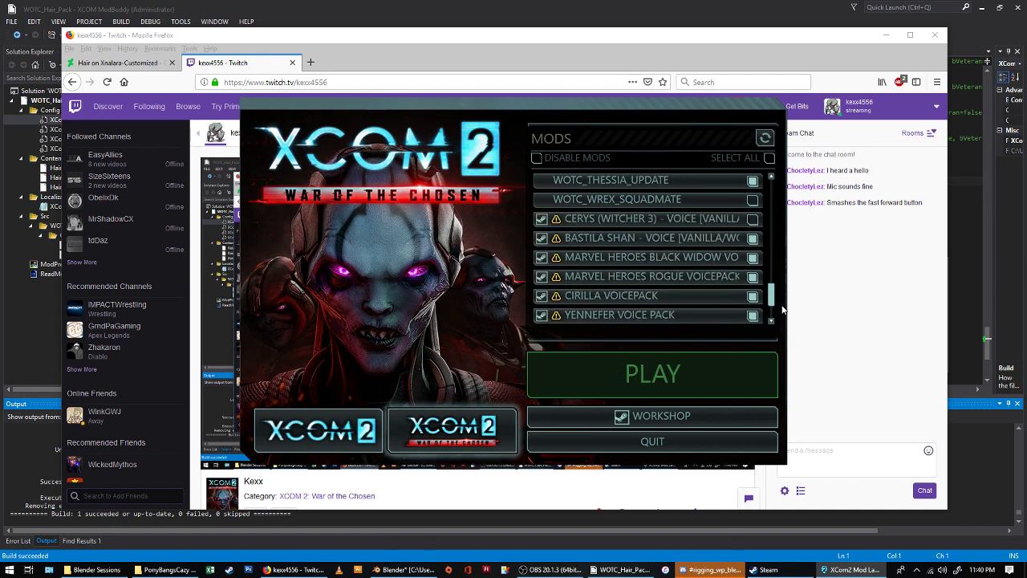
pyautogui.click(753, 219)
pyautogui.click(652, 386)
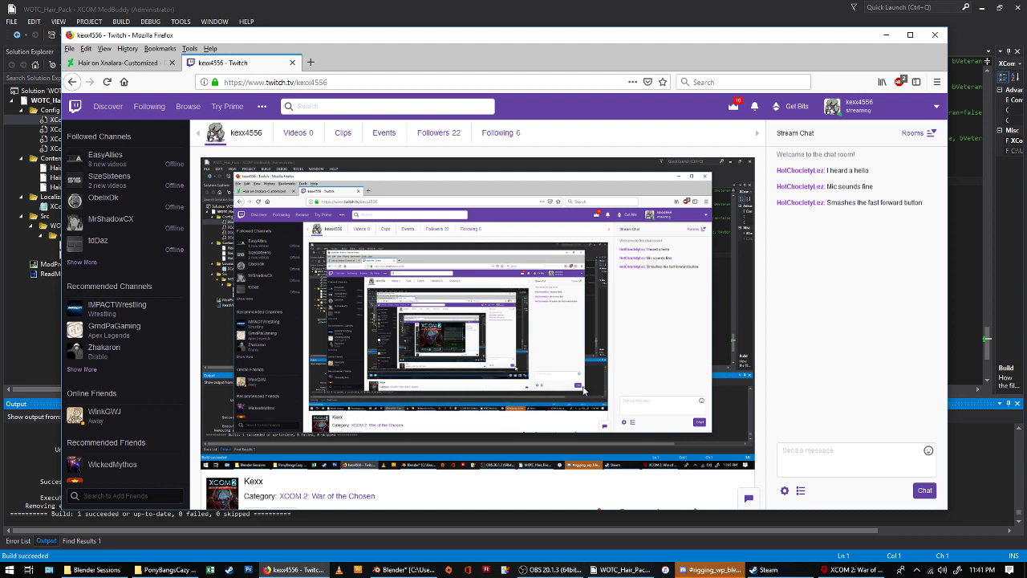
# Open the FEMALE TESTING soldier from the character pool and go to the head customization options.
pyautogui.moveTo(583, 391)
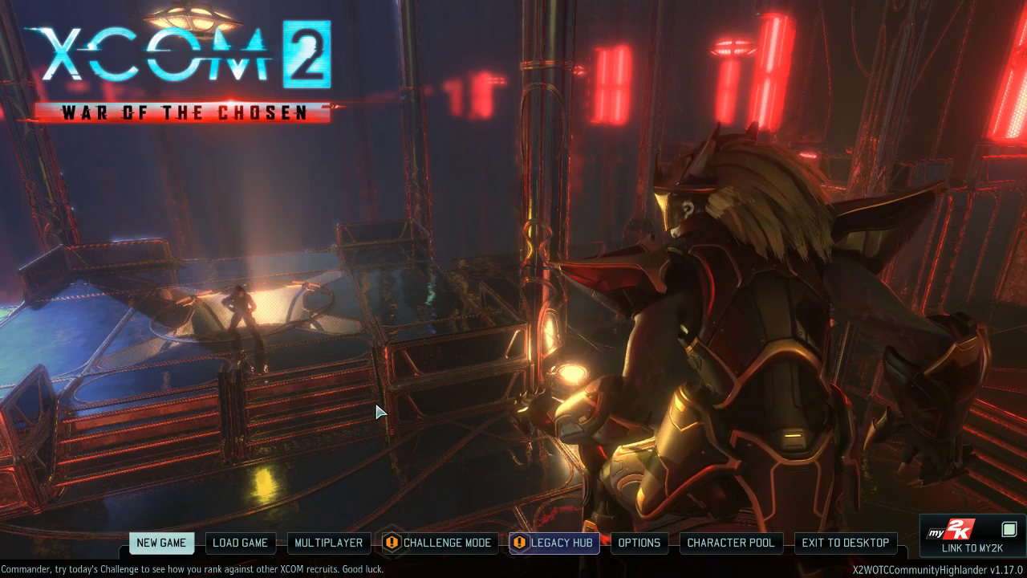
pyautogui.click(713, 546)
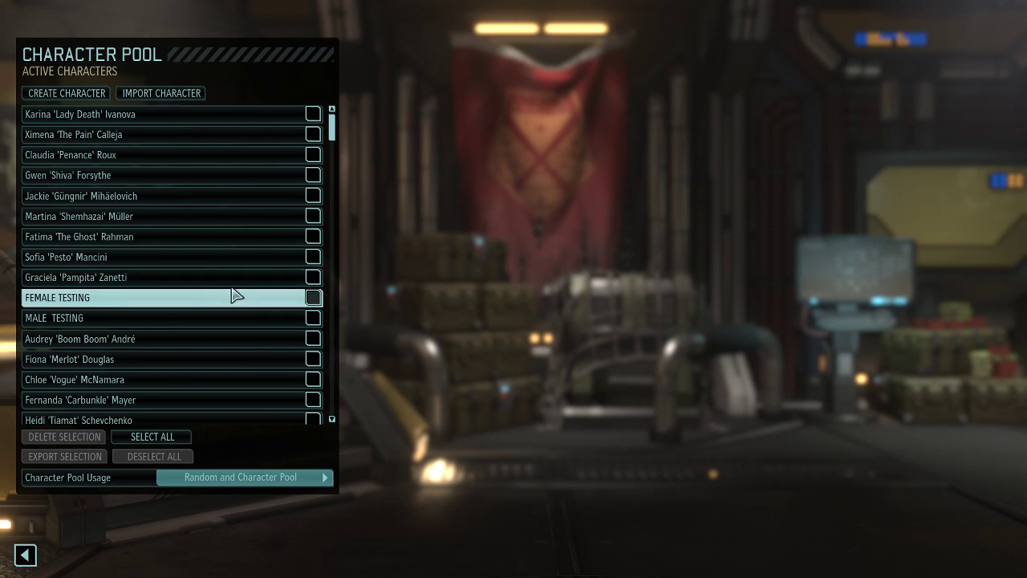
pyautogui.click(233, 296)
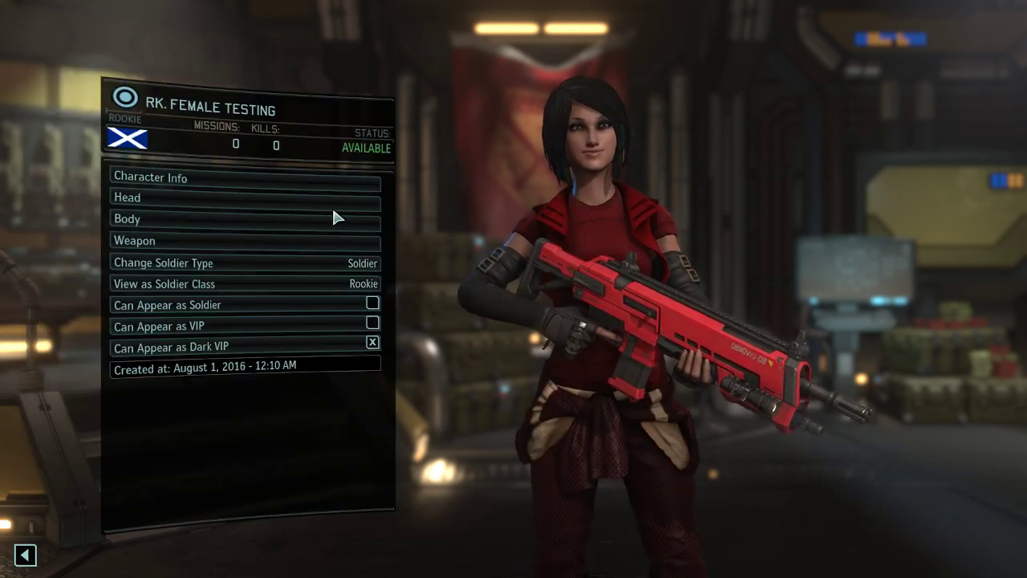
pyautogui.click(327, 199)
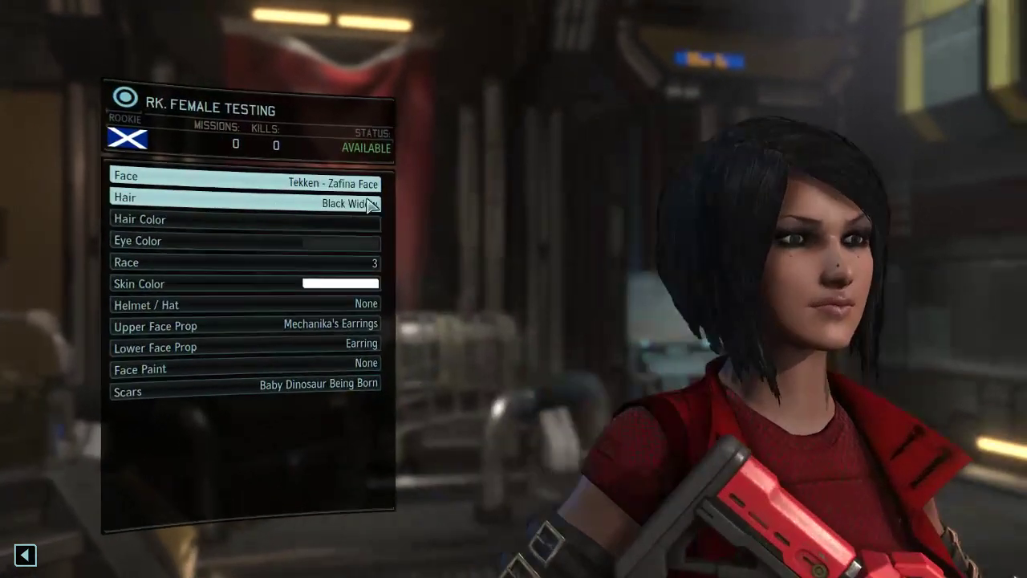
# Give the FEMALE TESTING soldier the TEST Woooo Hair hairstyle and set the hair color to swatch 2.
pyautogui.click(371, 204)
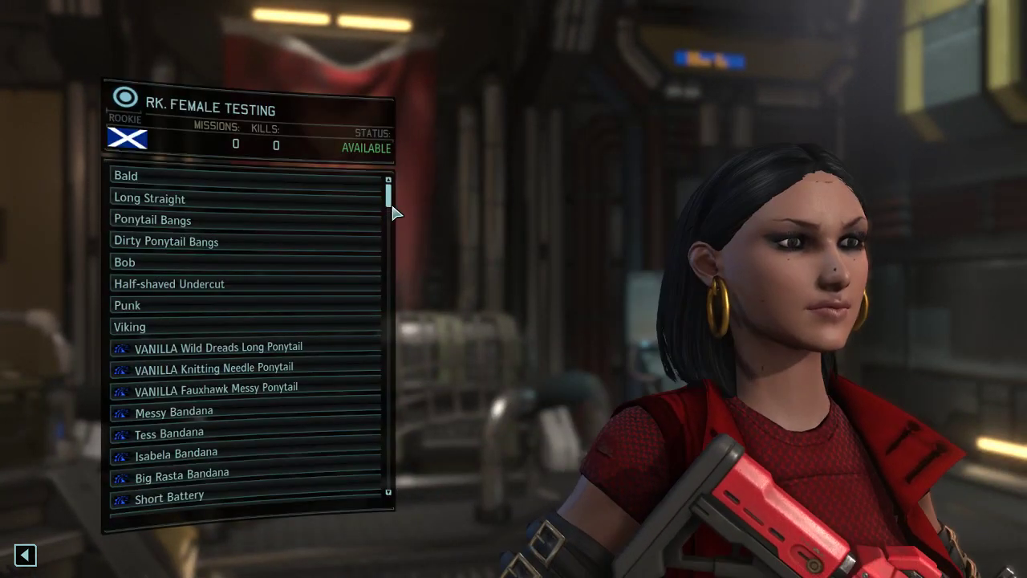
pyautogui.scroll(-3, 389, 252)
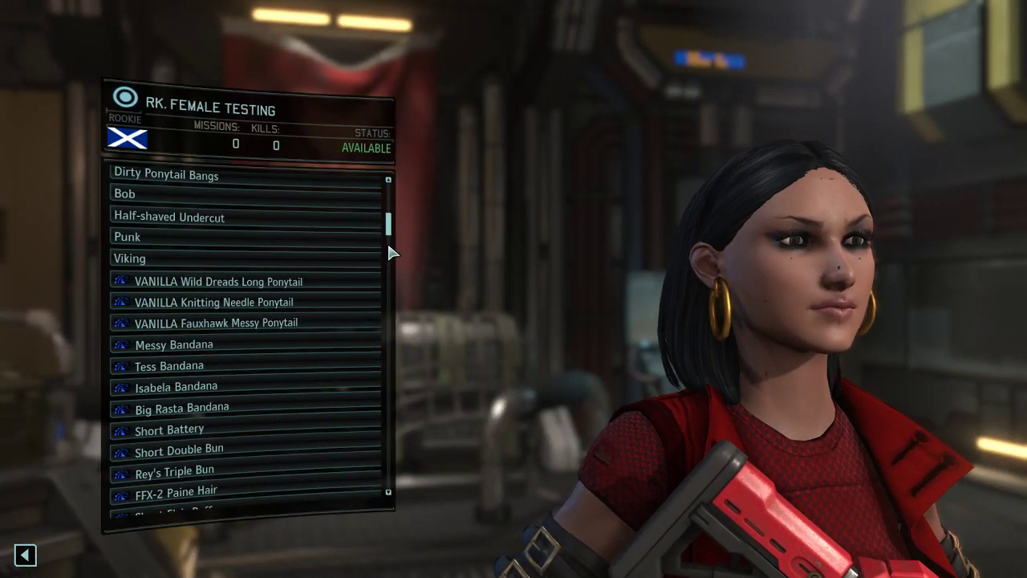
pyautogui.moveTo(388, 249); pyautogui.dragTo(398, 506)
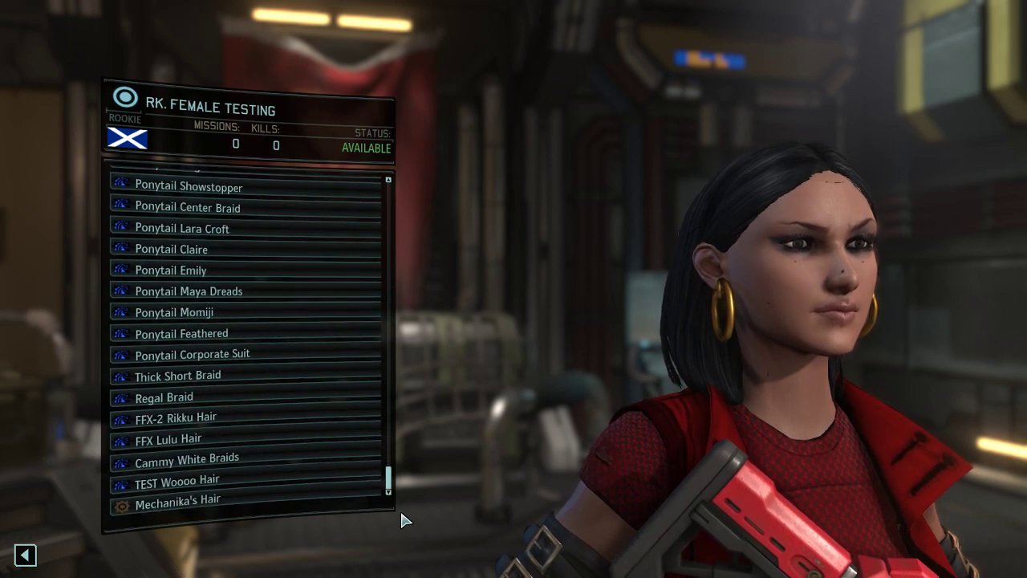
pyautogui.click(356, 477)
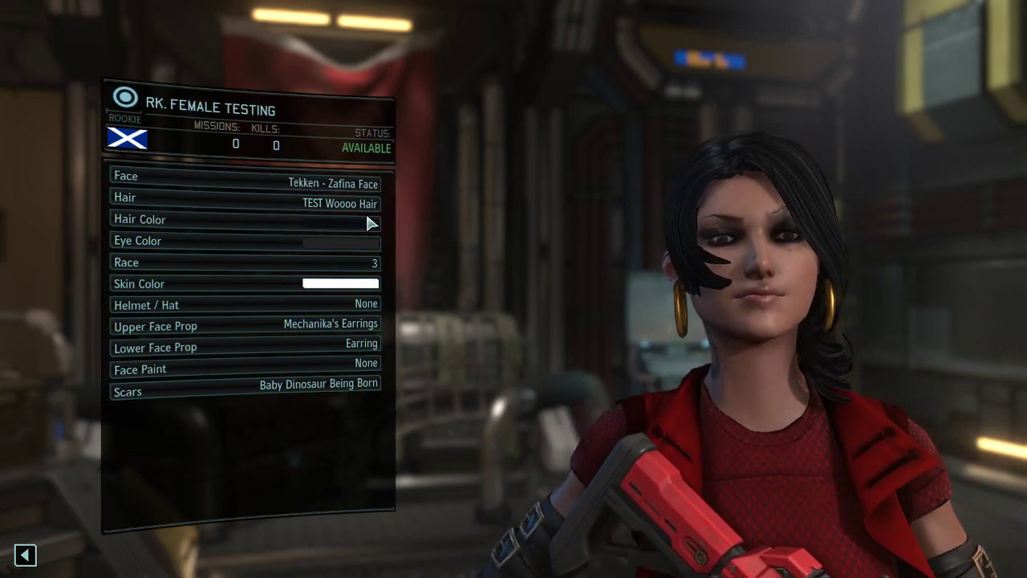
pyautogui.click(371, 229)
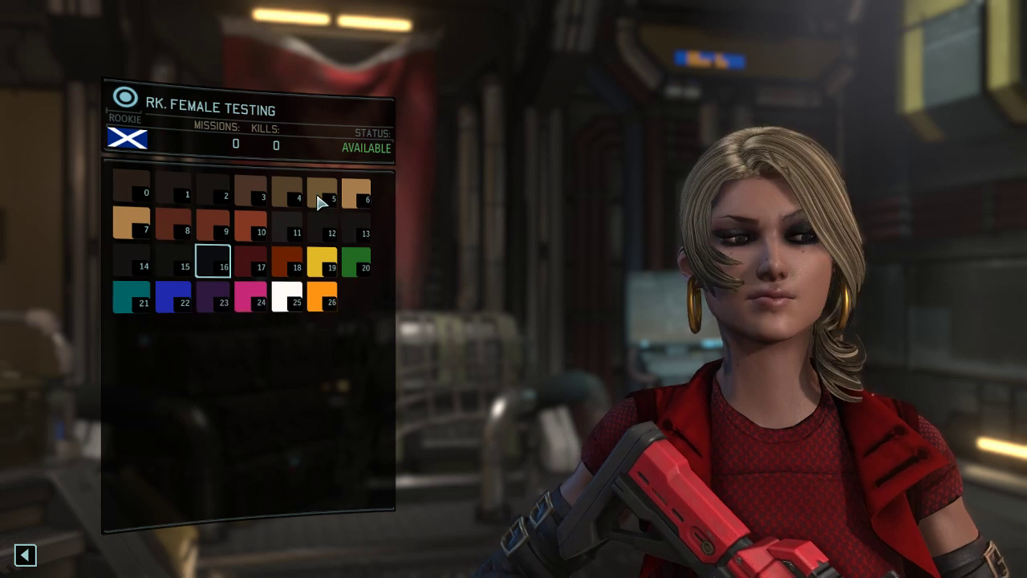
pyautogui.click(221, 202)
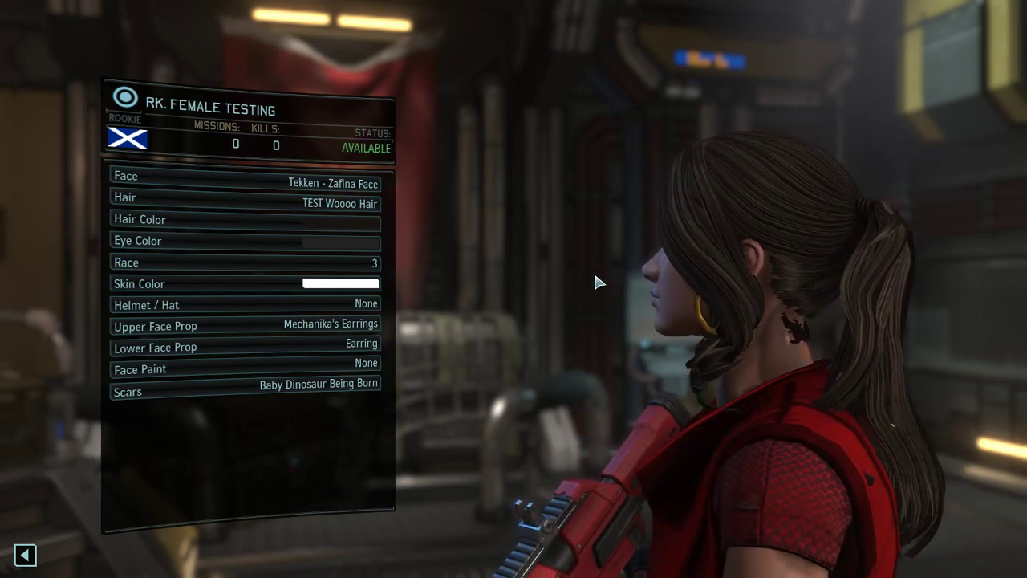
# Leave the soldier customization and character pool, exit the game and switch back to Blender.
pyautogui.press('Escape')
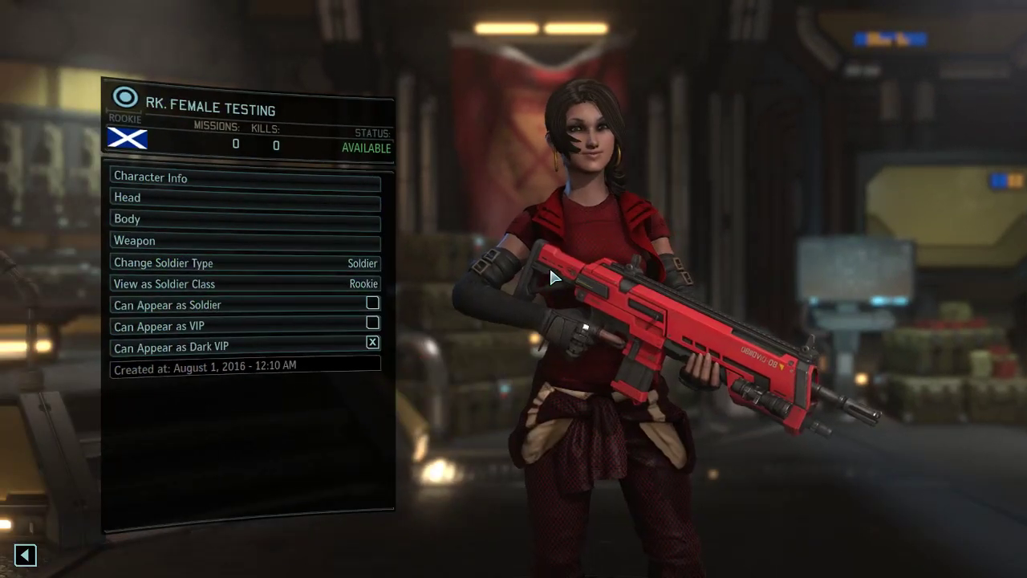
pyautogui.press('Escape')
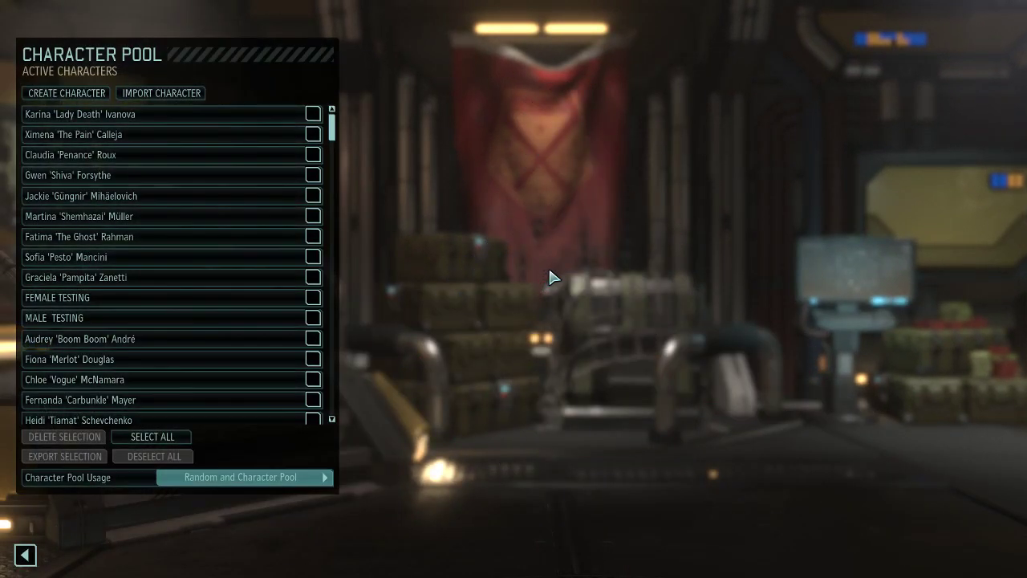
pyautogui.press('Escape')
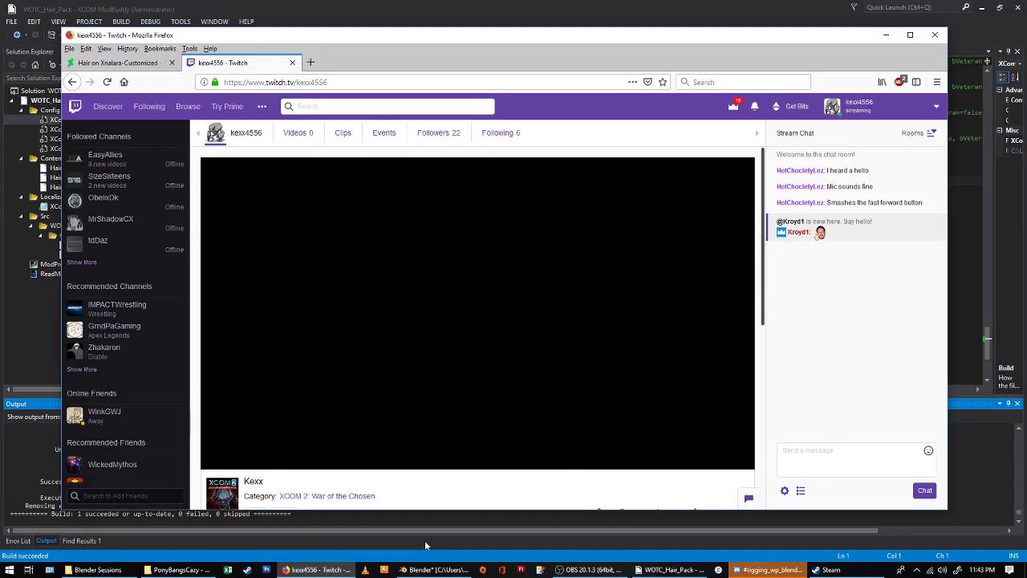
pyautogui.click(418, 569)
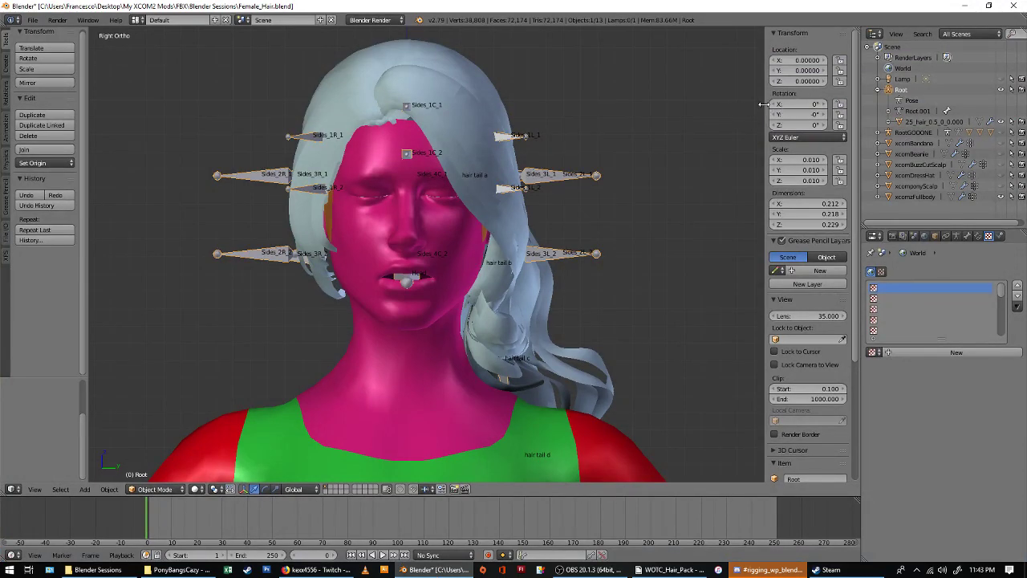
# Hide the transform properties sidebar and rename the hair's Root armature as 55.
pyautogui.moveTo(763, 104); pyautogui.dragTo(815, 106)
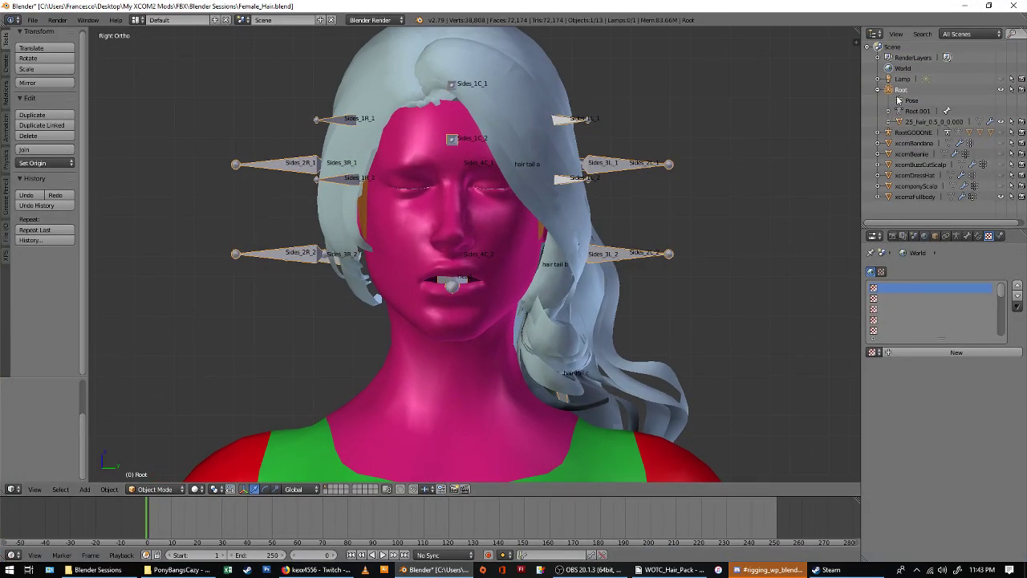
pyautogui.doubleClick(905, 90)
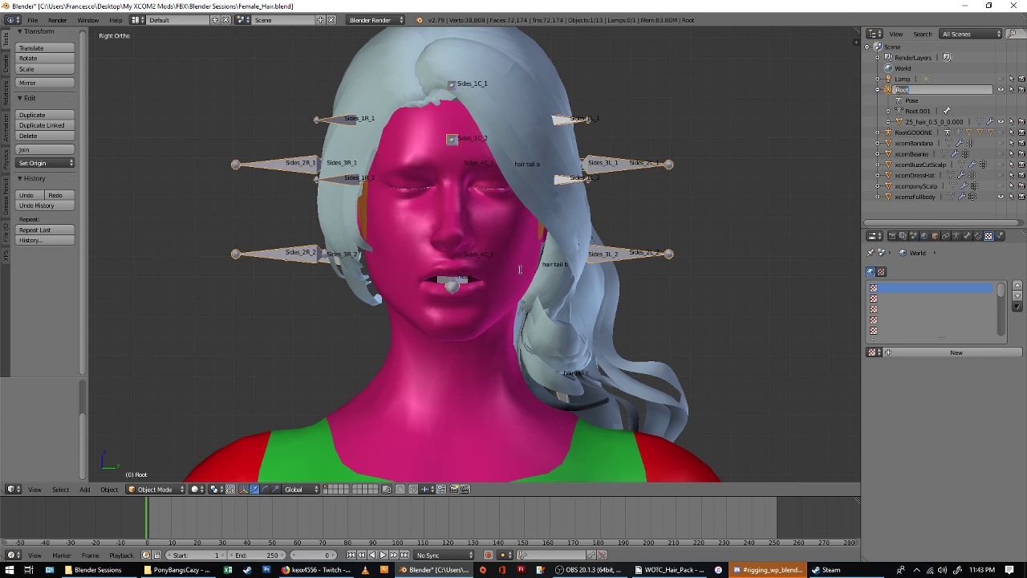
pyautogui.press('Return')
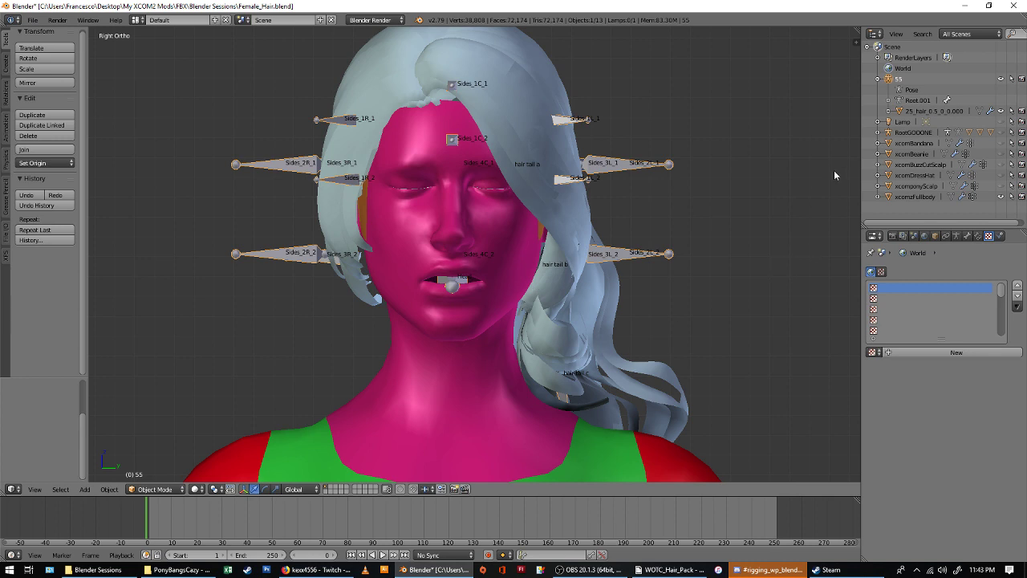
# Clear the parent of the 25_hair_0.5_0_0.000 mesh while keeping its transformation.
pyautogui.click(878, 132)
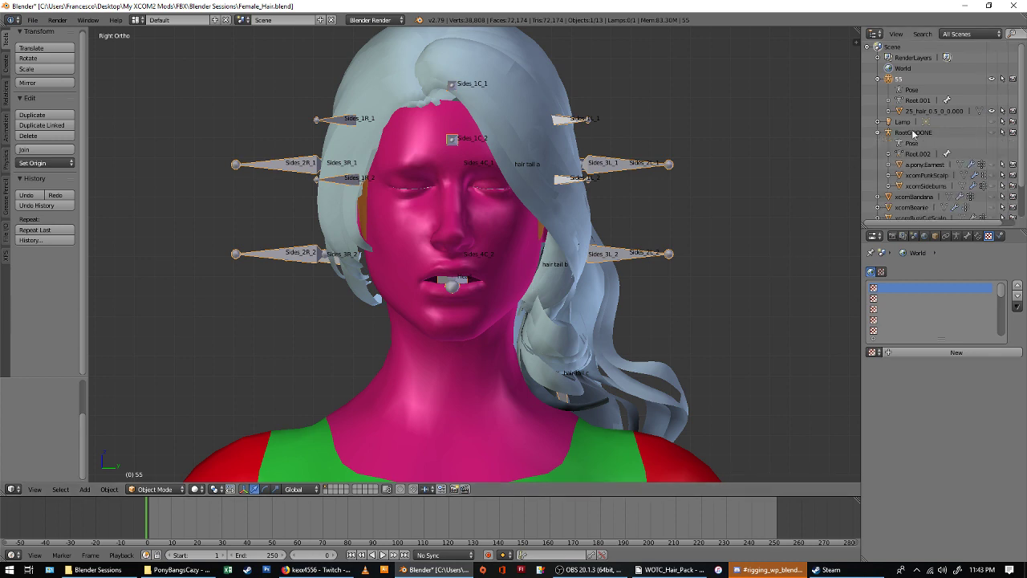
pyautogui.click(935, 111)
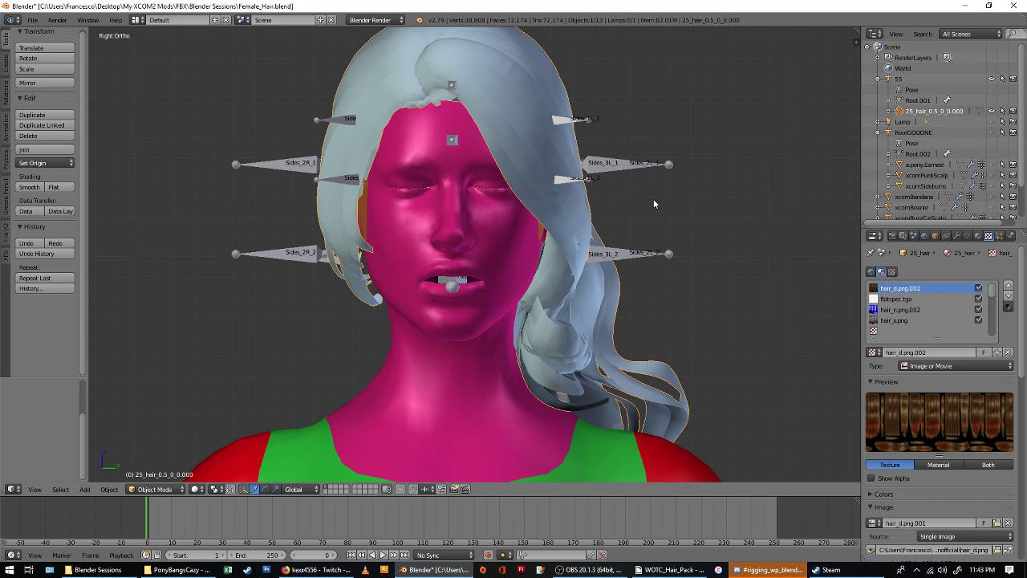
pyautogui.hotkey('alt', 'p')
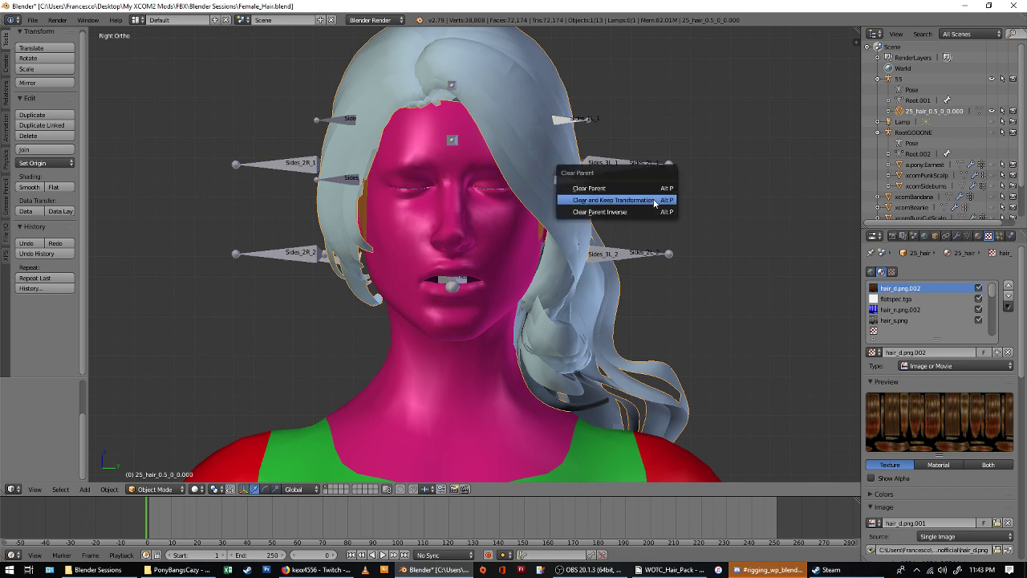
pyautogui.click(654, 201)
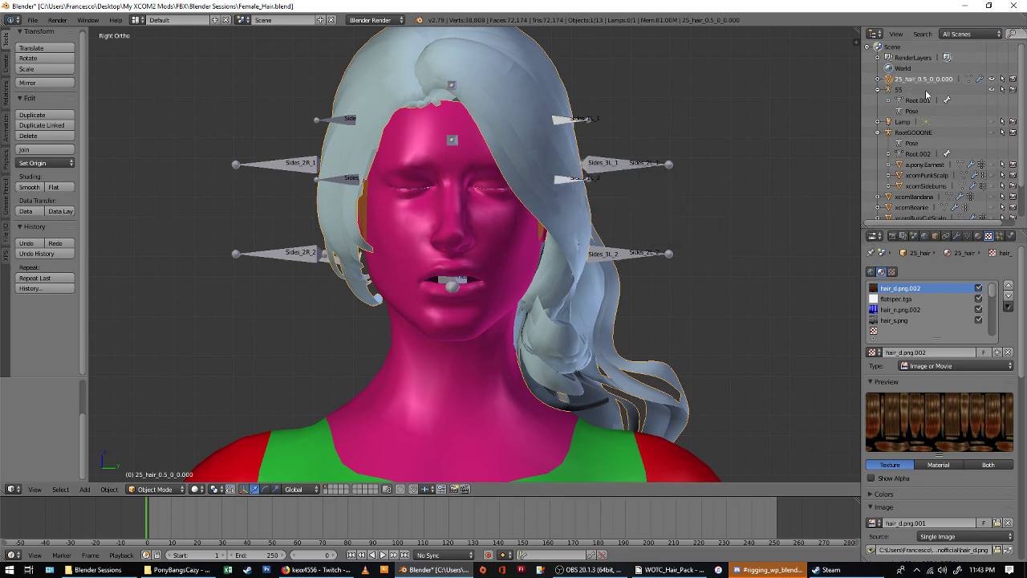
# Delete the 55 armature from the scene.
pyautogui.rightClick(210, 168)
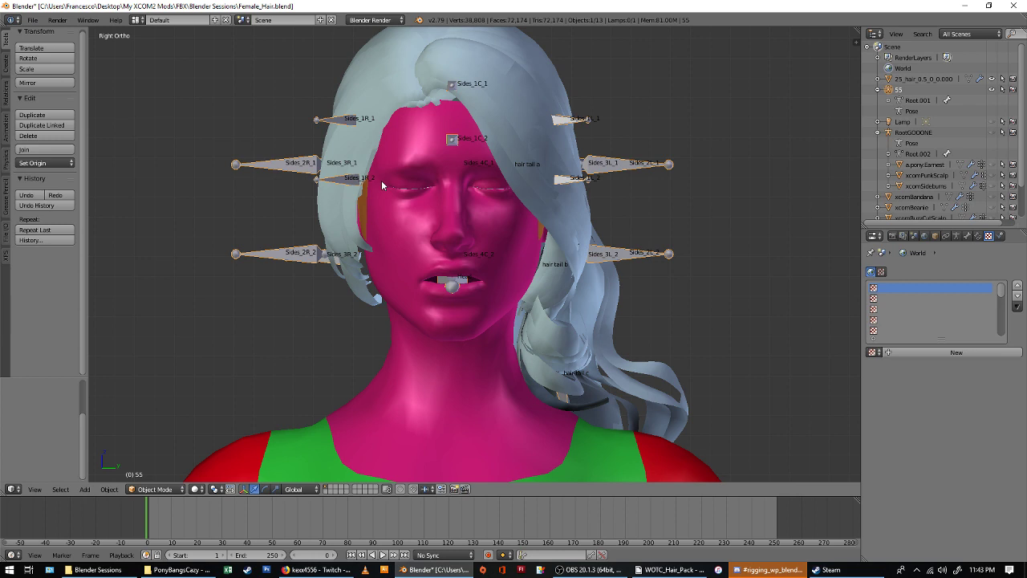
pyautogui.click(71, 136)
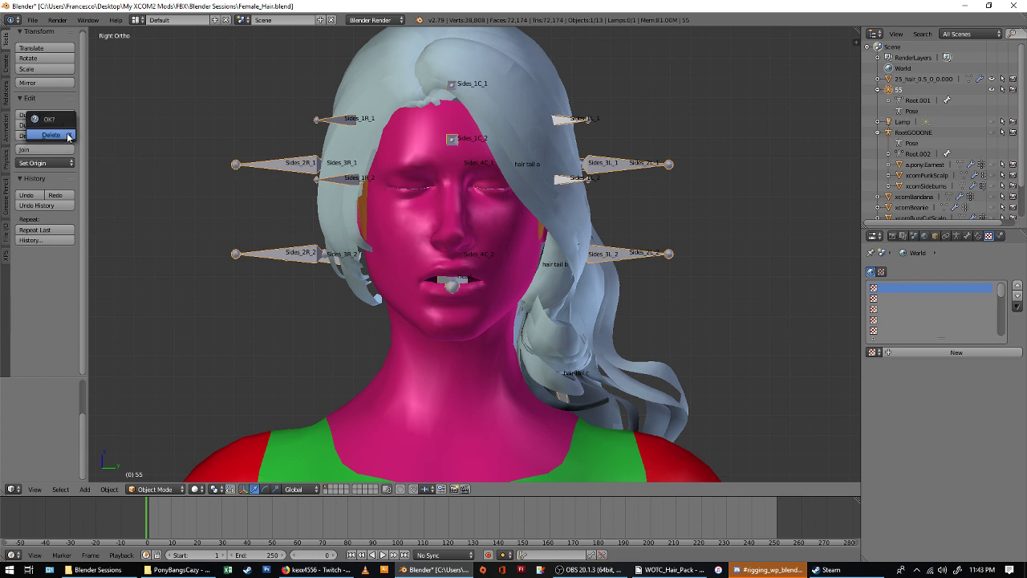
pyautogui.click(48, 123)
pyautogui.click(915, 79)
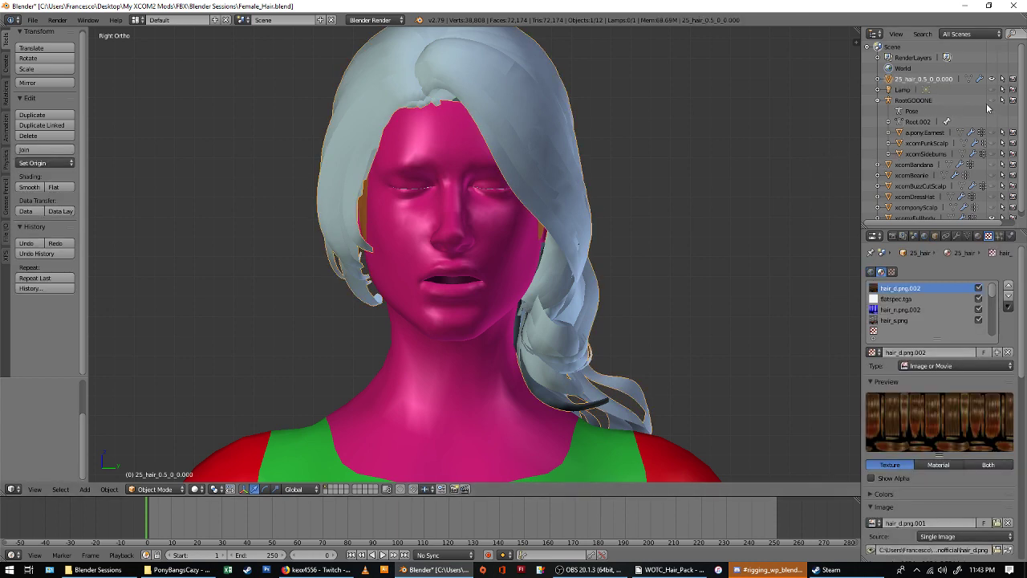
pyautogui.click(992, 100)
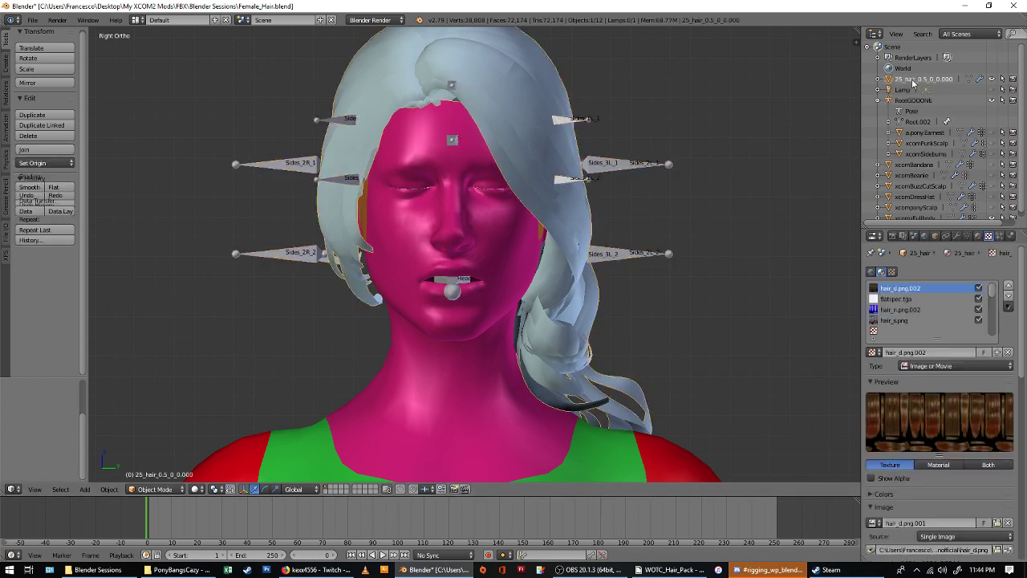
pyautogui.keyDown('shift'); pyautogui.rightClick(641, 166); pyautogui.keyUp('shift')
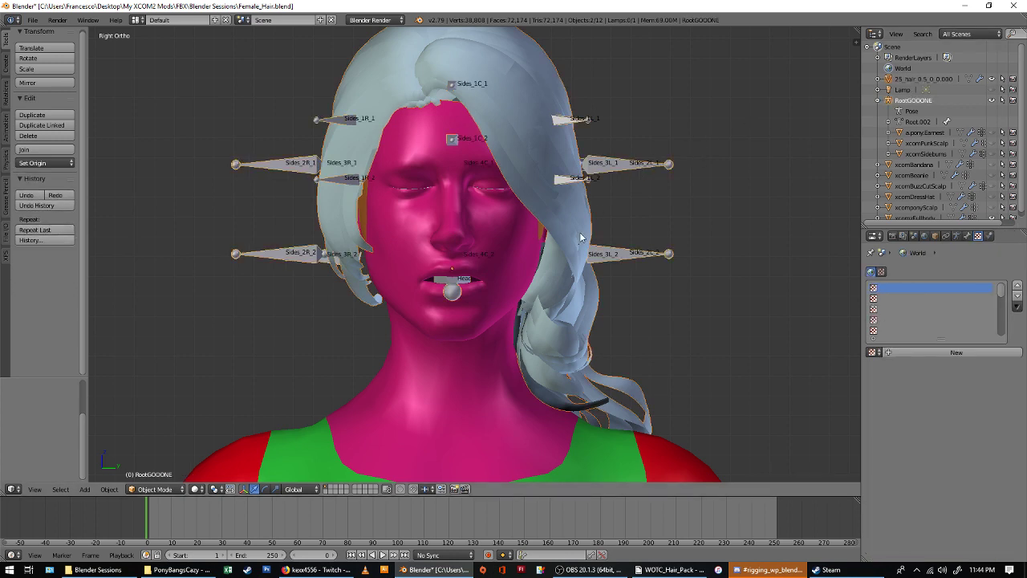
pyautogui.click(992, 100)
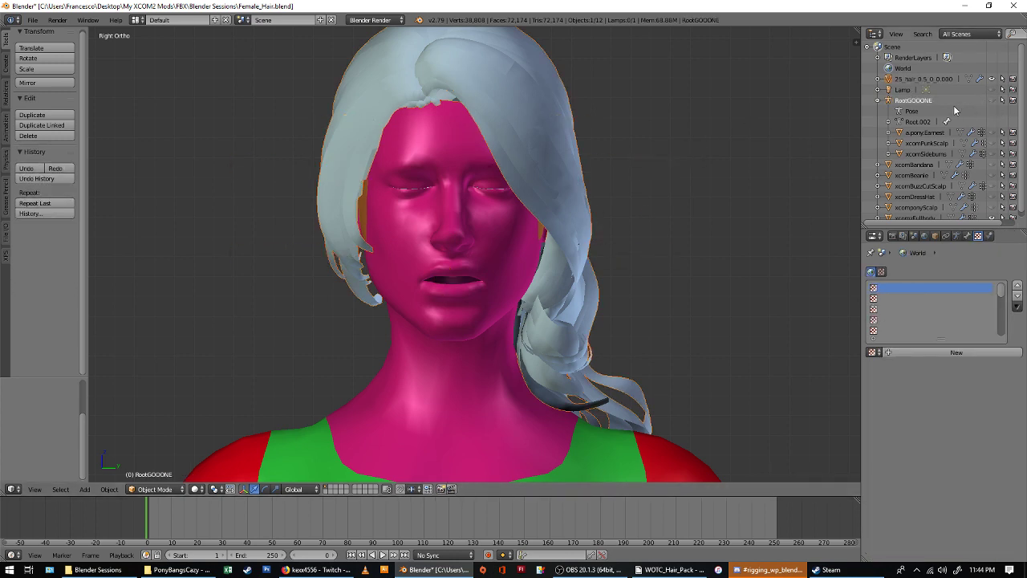
pyautogui.click(911, 79)
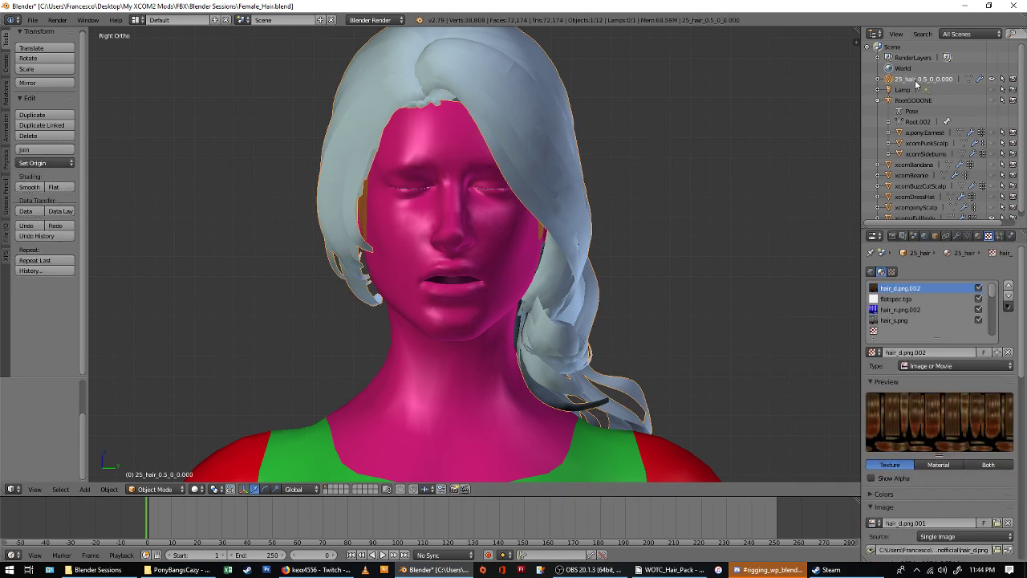
pyautogui.click(877, 101)
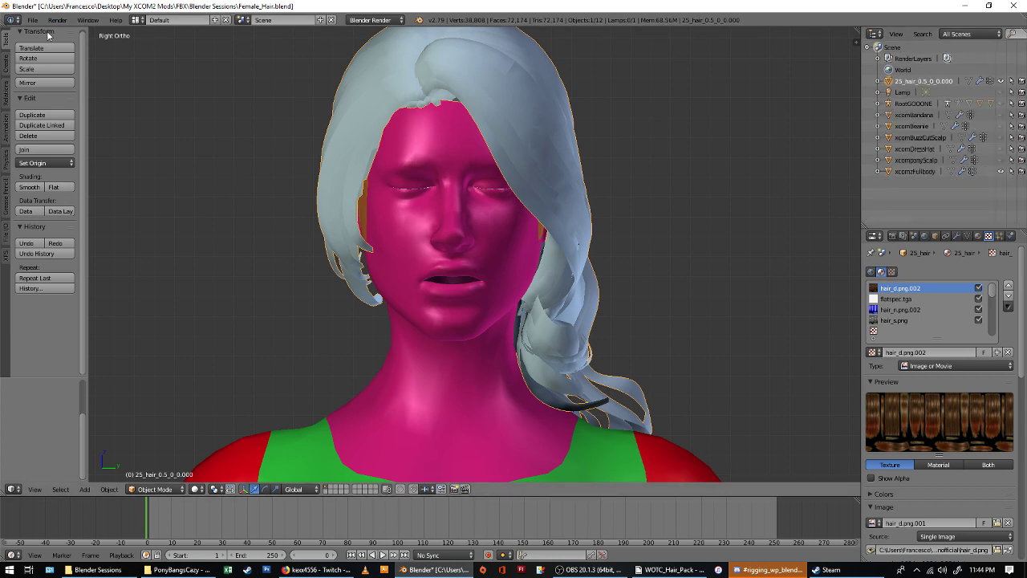
# Import SM_Hair_Pony_Elegance.fbx from the 2. Hair folder of New Creations.
pyautogui.click(32, 19)
pyautogui.click(34, 19)
pyautogui.click(32, 20)
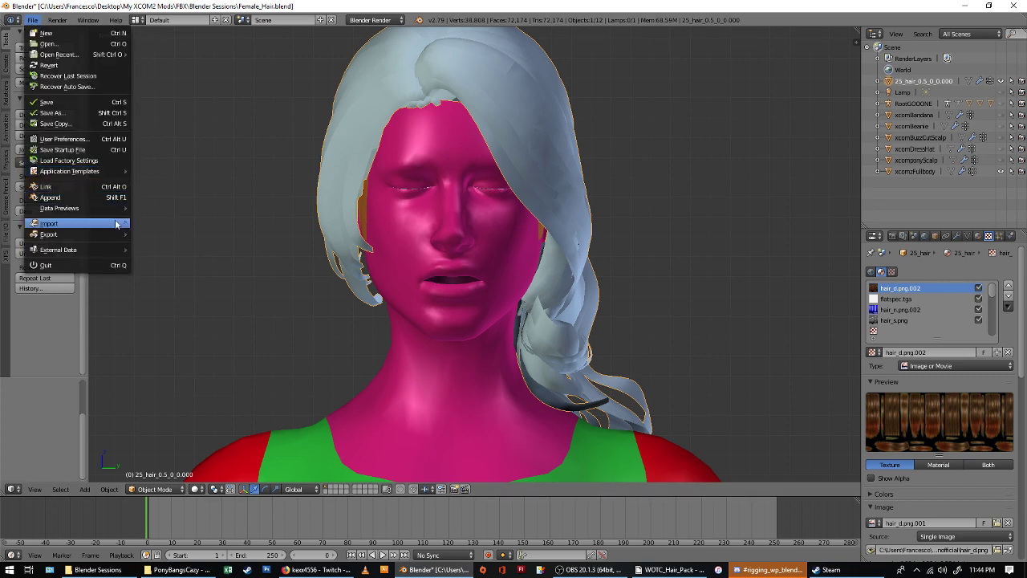
pyautogui.moveTo(112, 223)
pyautogui.click(160, 254)
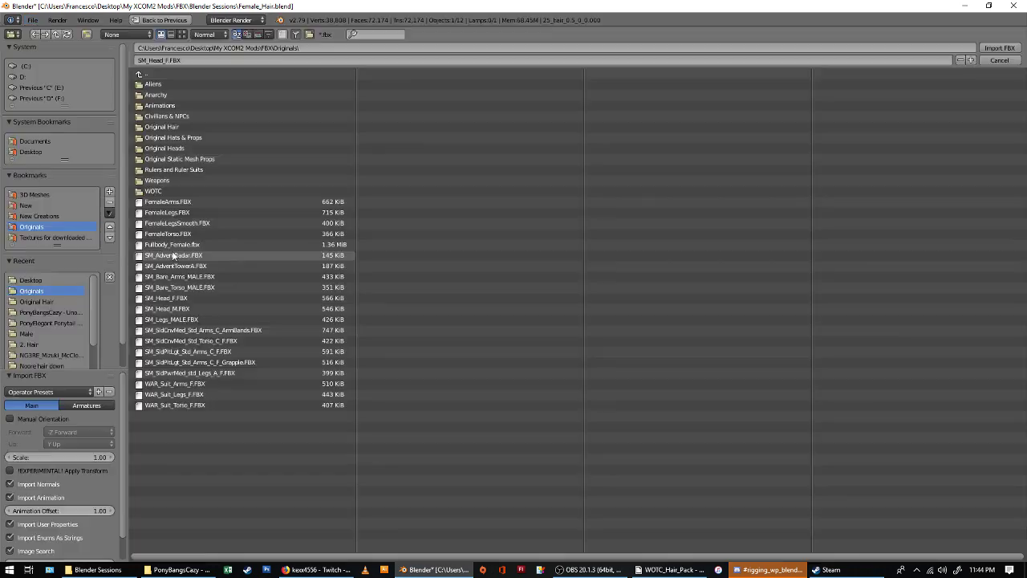
pyautogui.click(37, 216)
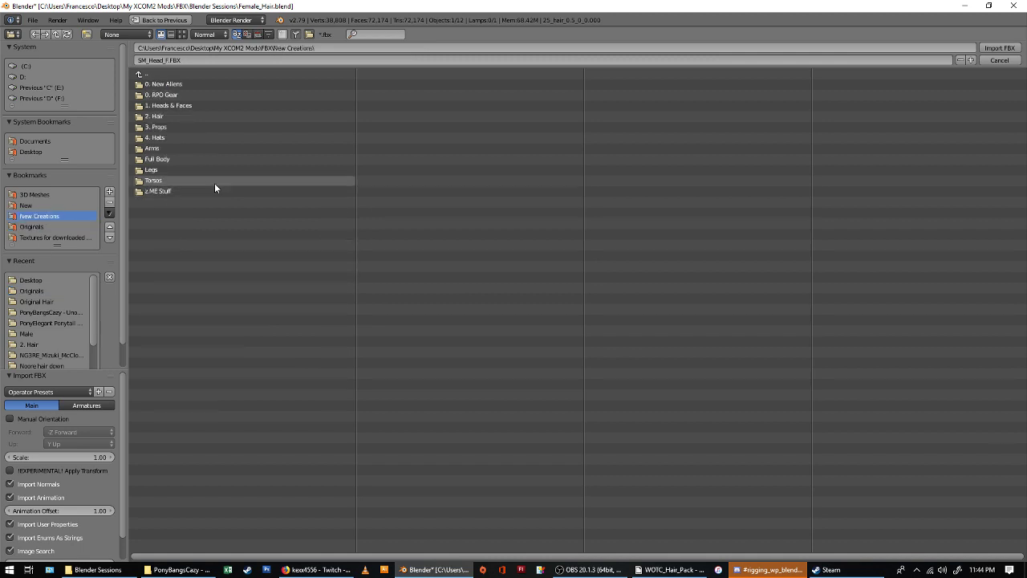
pyautogui.click(190, 119)
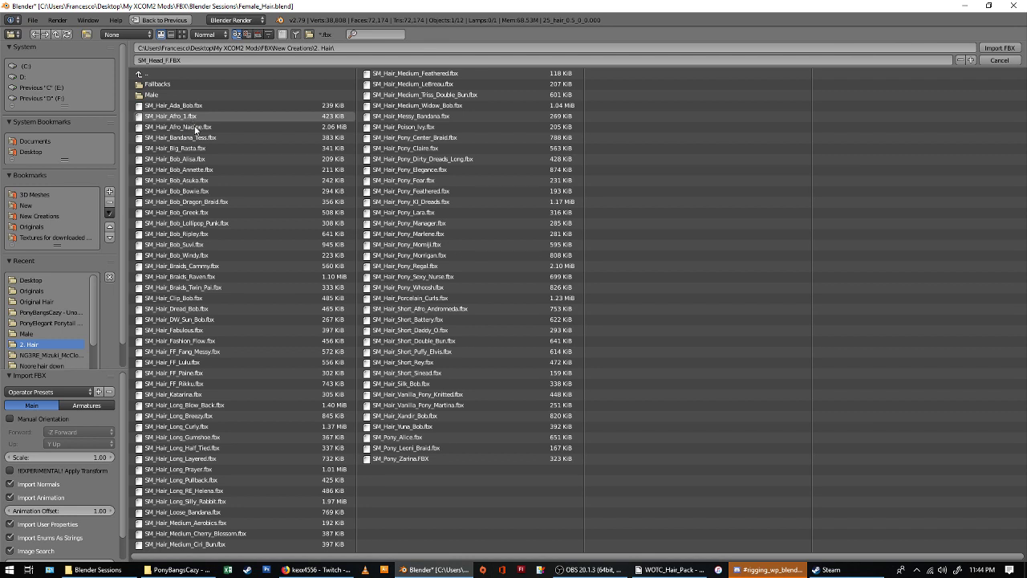
pyautogui.click(450, 170)
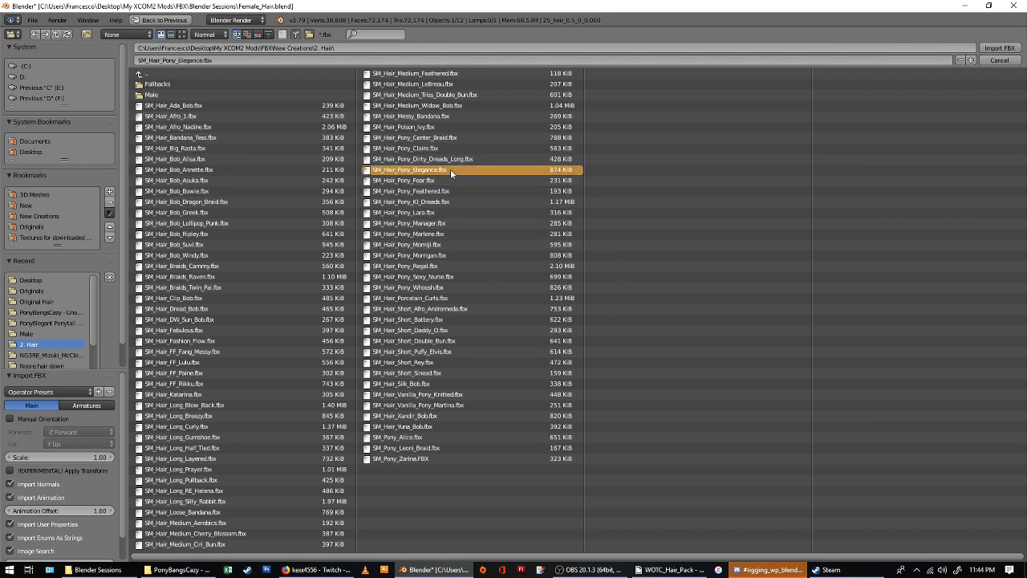
pyautogui.doubleClick(450, 171)
# Delete the imported ponyElegance mesh in wireframe display, keeping its Root armature.
pyautogui.scroll(-2, 473, 209)
pyautogui.scroll(2, 485, 227)
pyautogui.press('KP_1')
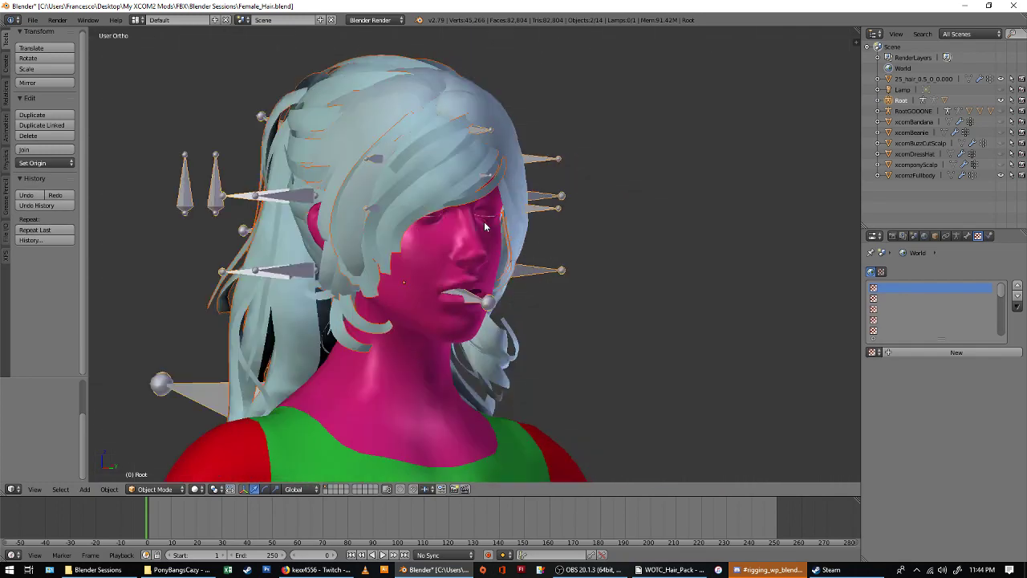
pyautogui.click(878, 101)
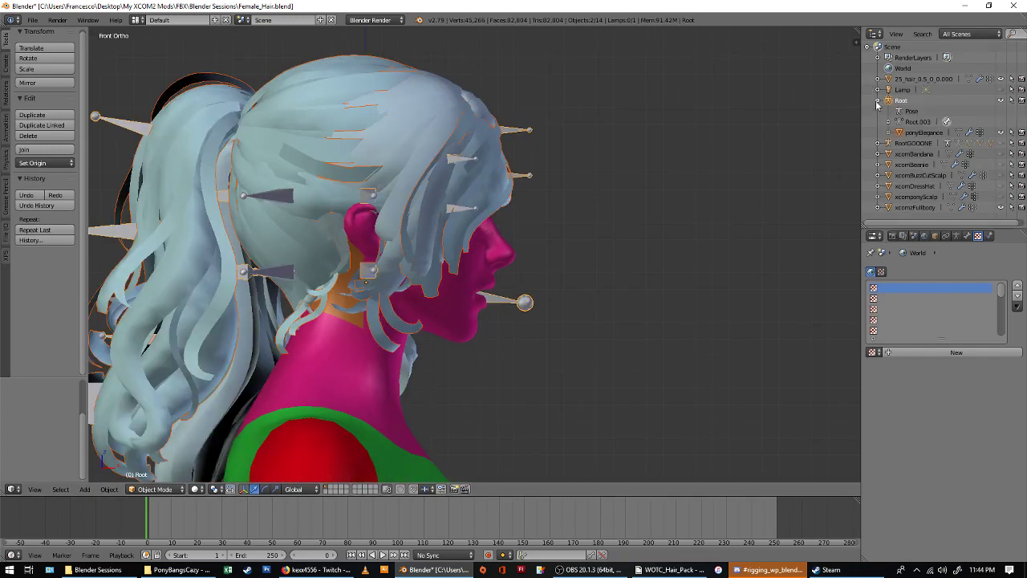
pyautogui.click(931, 133)
pyautogui.press('z')
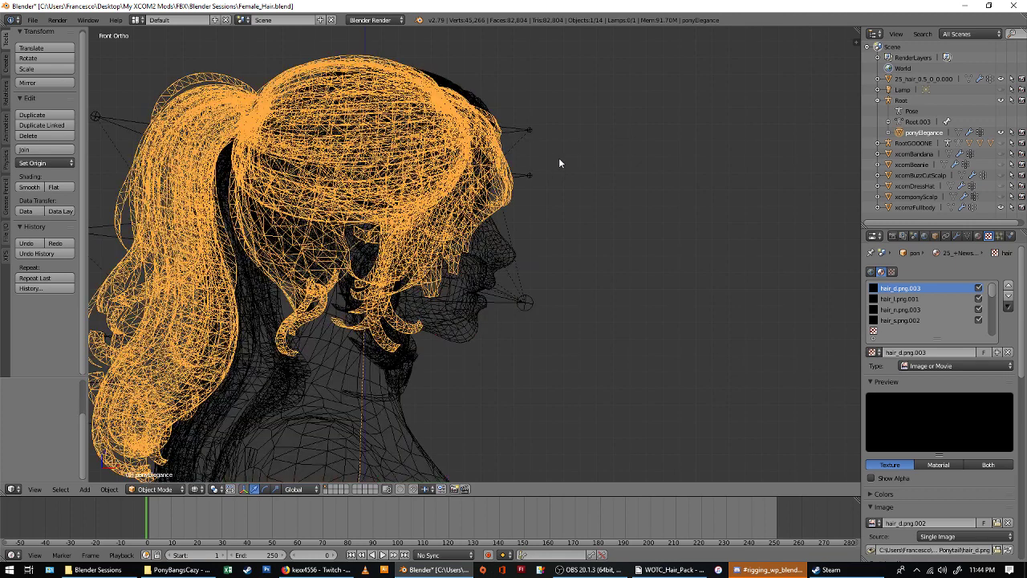
pyautogui.scroll(-1, 407, 206)
pyautogui.click(44, 136)
pyautogui.click(44, 135)
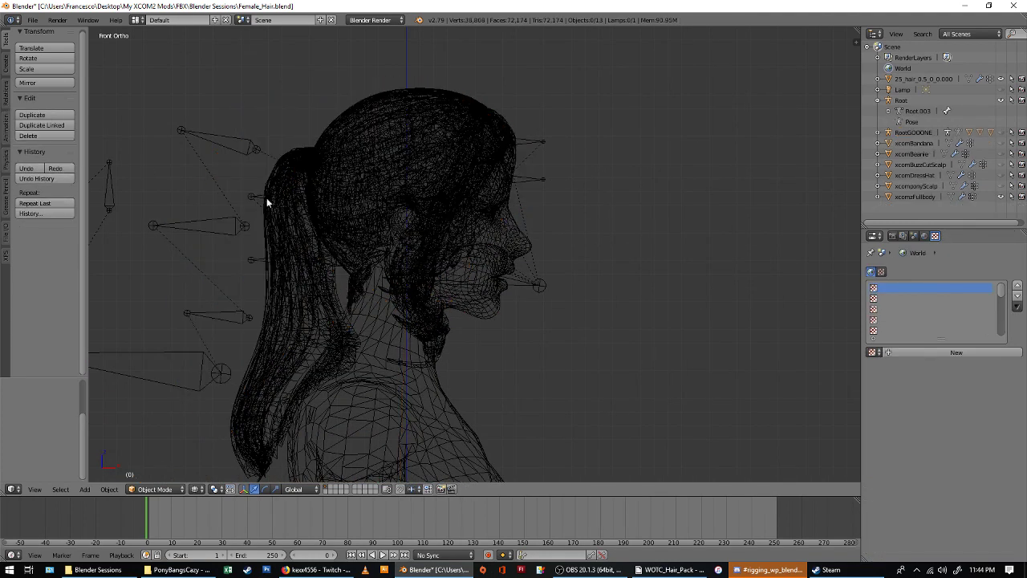
# Parent the 25_hair_0.5_0_0.000 mesh to the imported Root armature and return to solid shading.
pyautogui.rightClick(348, 145)
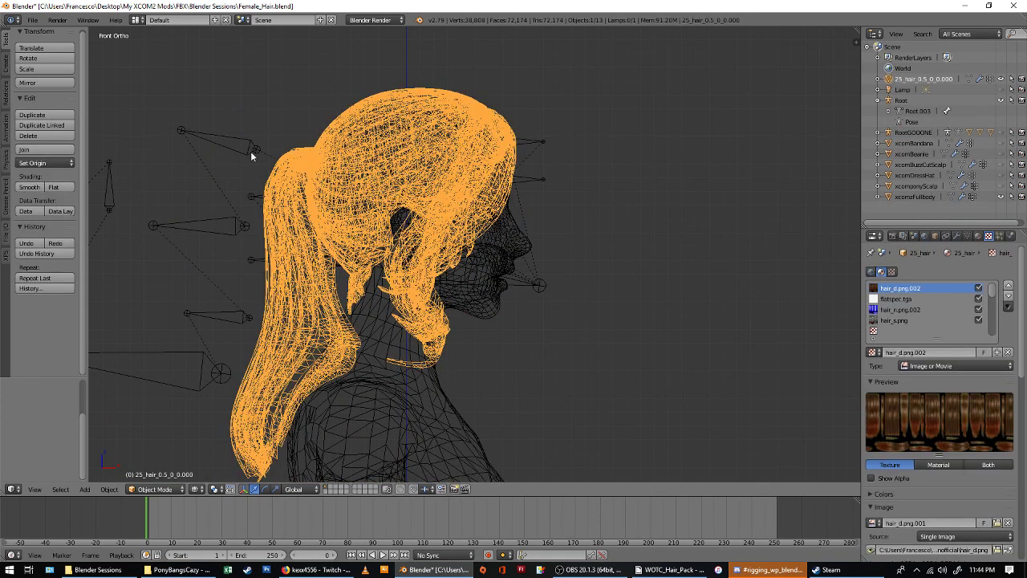
pyautogui.keyDown('shift'); pyautogui.rightClick(251, 156); pyautogui.keyUp('shift')
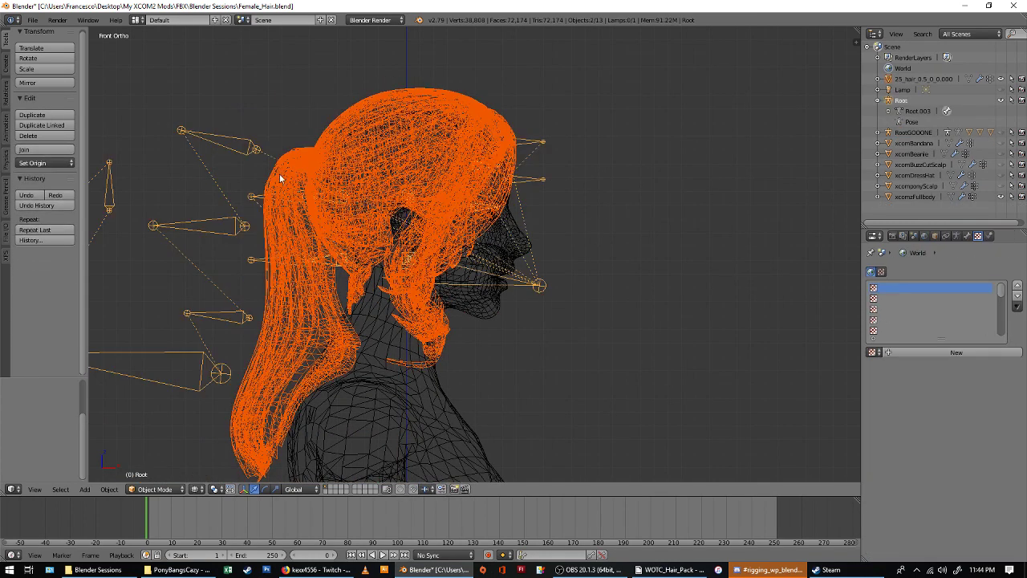
pyautogui.hotkey('ctrl', 'p')
pyautogui.click(163, 164)
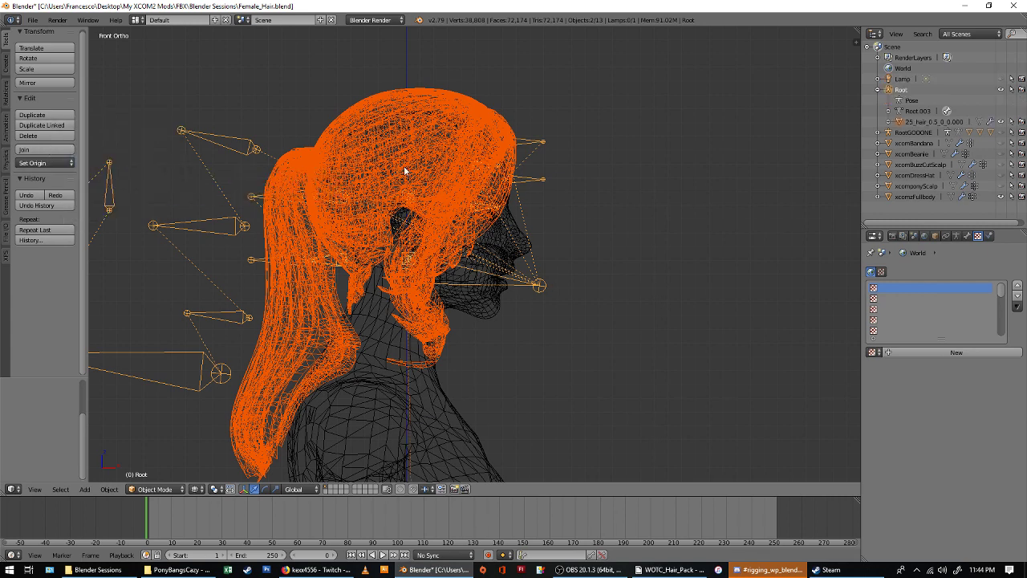
pyautogui.press('z')
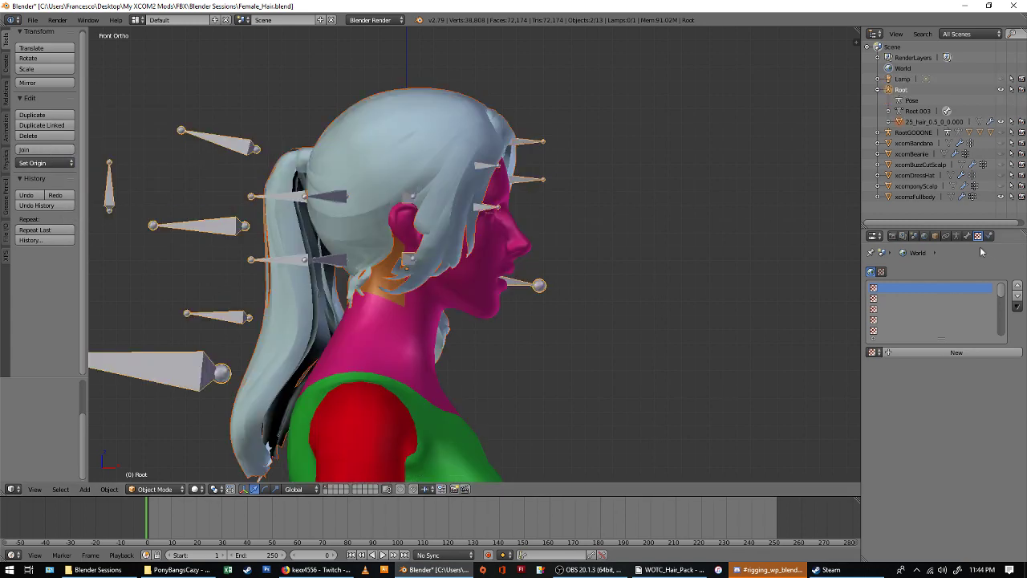
# Check the hair mesh's vertex groups and turn on bone name display for the Root armature.
pyautogui.rightClick(294, 158)
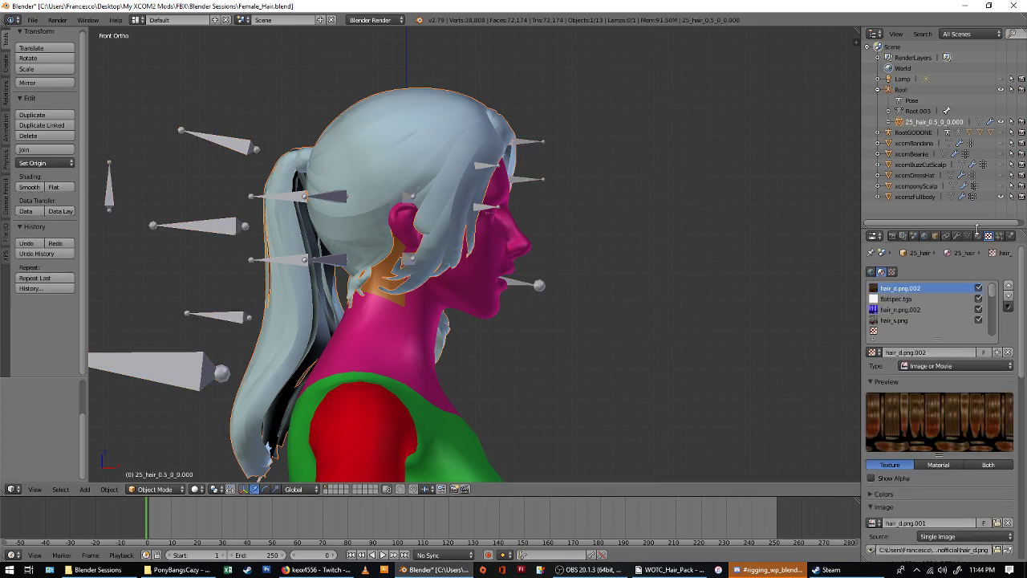
pyautogui.click(968, 236)
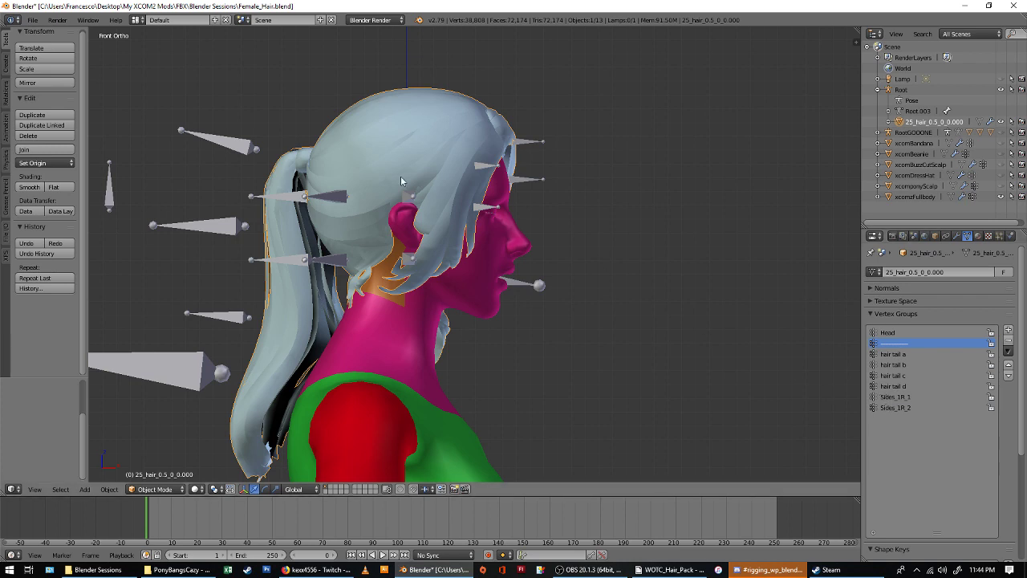
pyautogui.rightClick(244, 228)
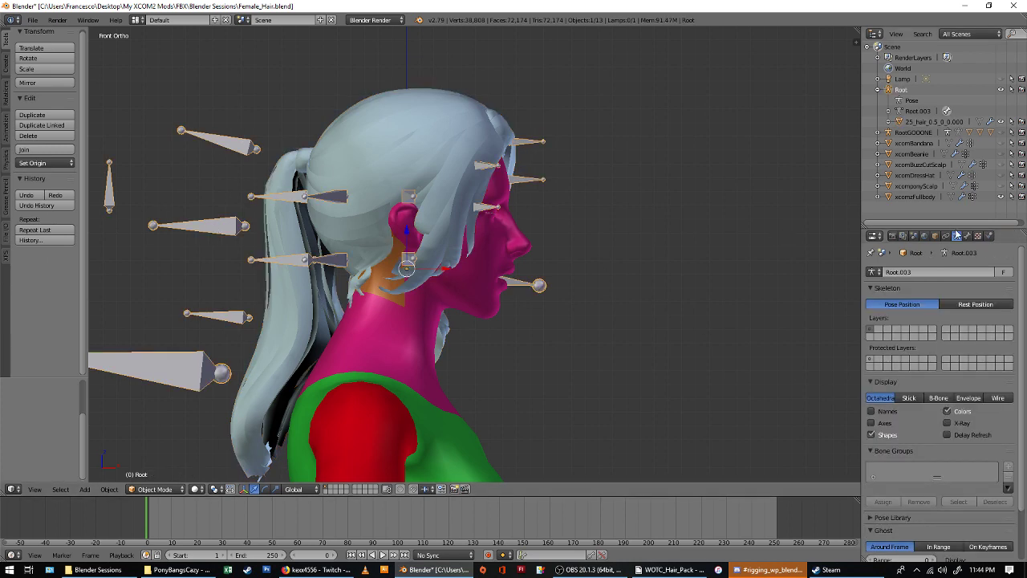
pyautogui.click(872, 411)
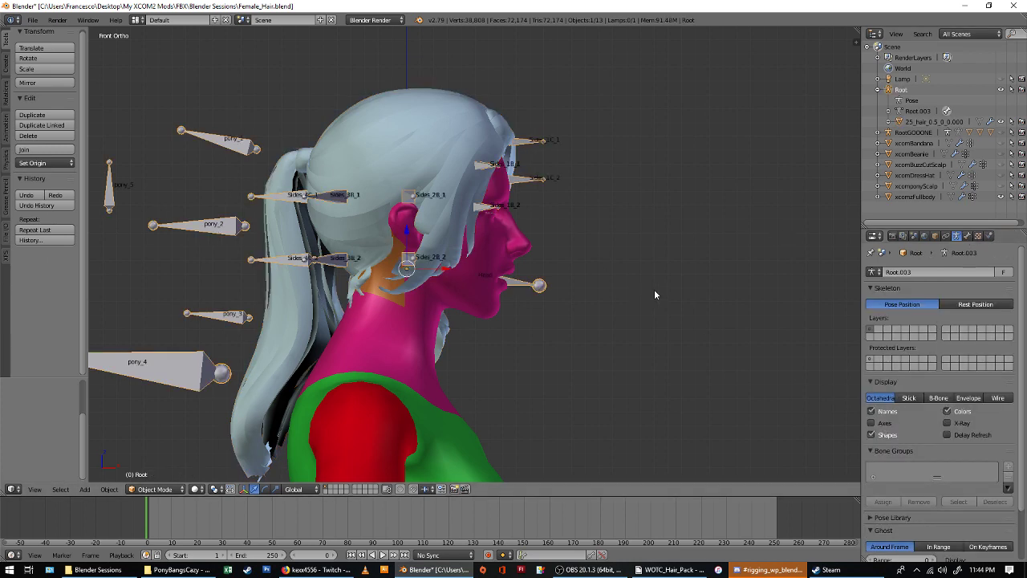
# Rename the hair mesh's four hair tail vertex groups as pony_1, pony_2, pony_3 and pony_4 to match the ponytail bones.
pyautogui.scroll(-3, 654, 294)
pyautogui.scroll(3, 448, 294)
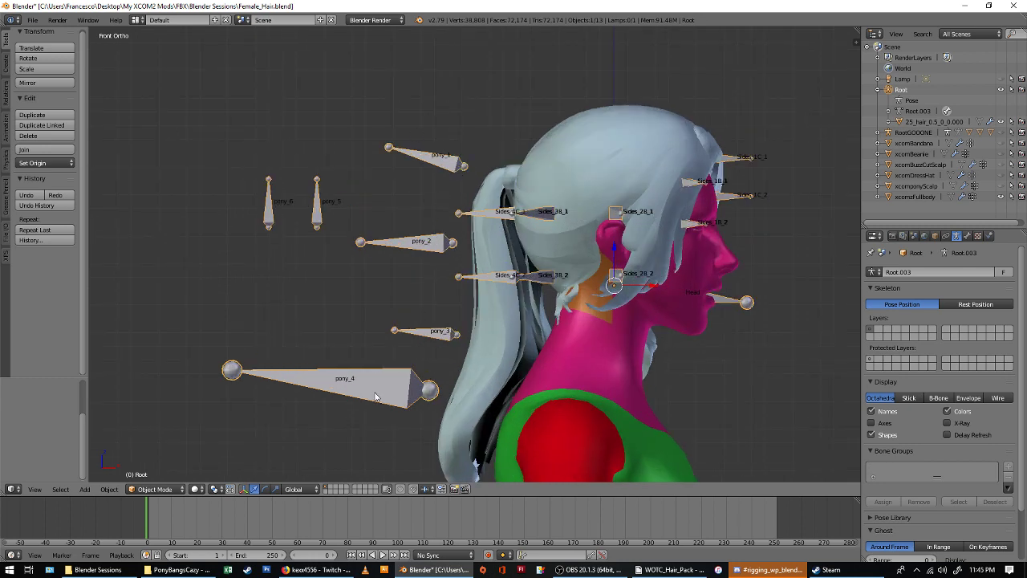
pyautogui.scroll(-2, 297, 263)
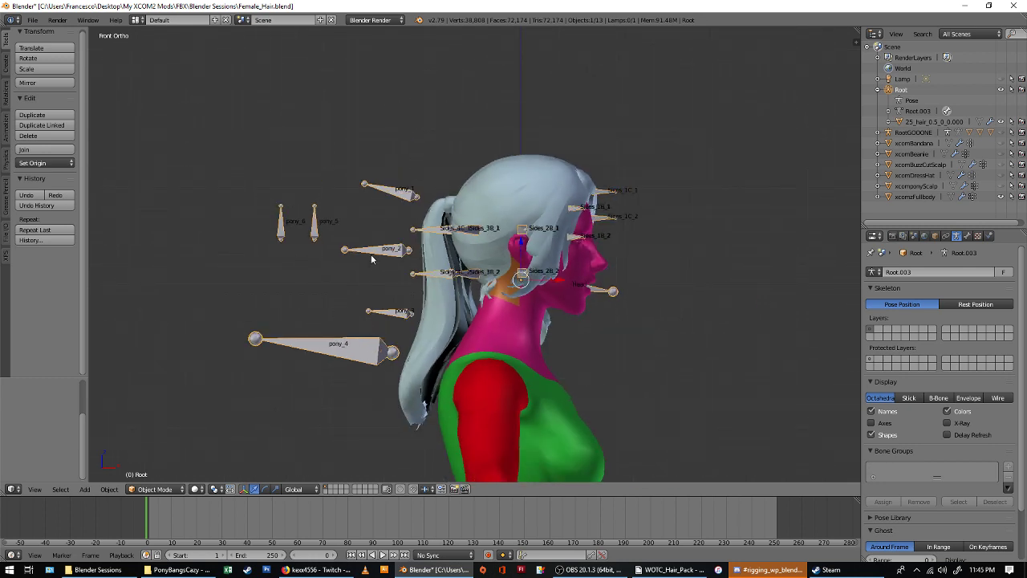
pyautogui.scroll(3, 555, 245)
pyautogui.rightClick(556, 247)
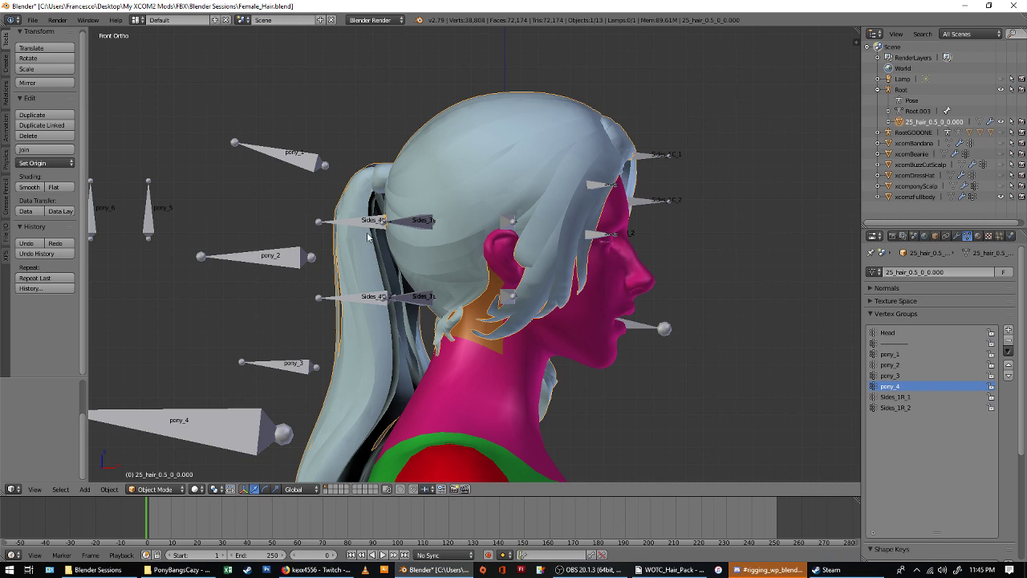
# Test the Root armature's Head bone by rotating it slightly in Pose Mode, cancel the rotation and return to Object Mode.
pyautogui.rightClick(292, 241)
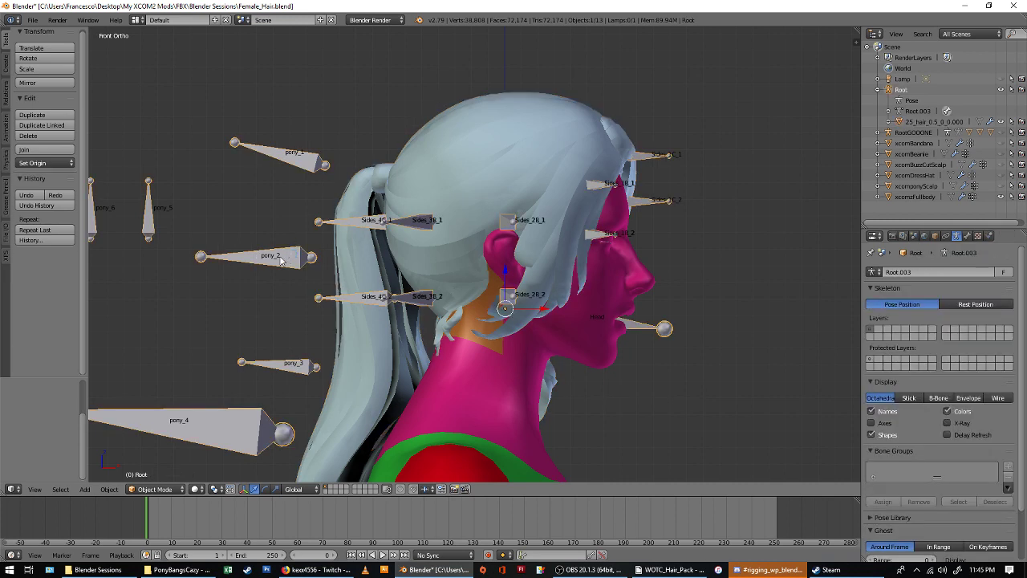
pyautogui.click(157, 489)
pyautogui.click(156, 454)
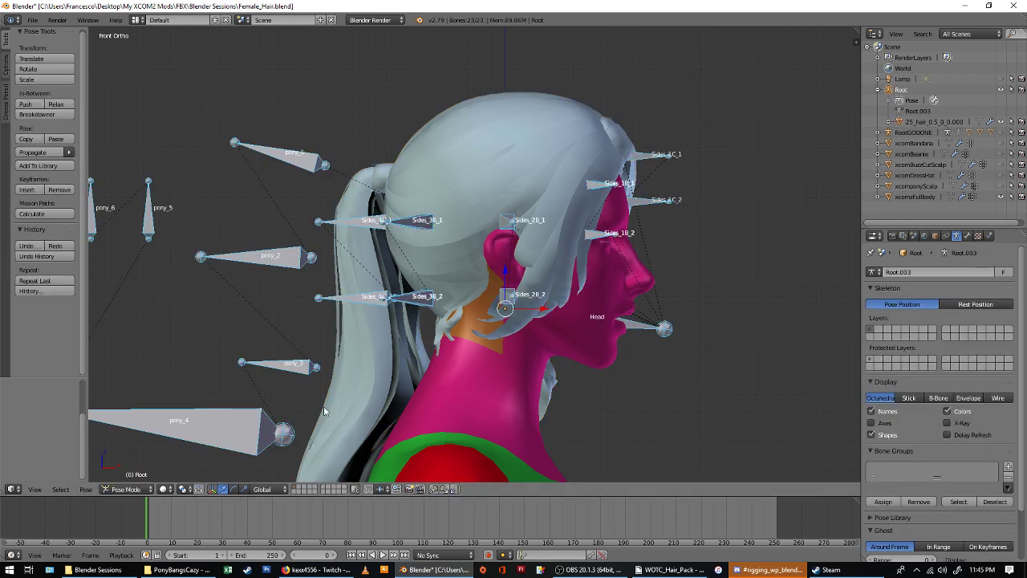
pyautogui.rightClick(678, 335)
pyautogui.click(49, 71)
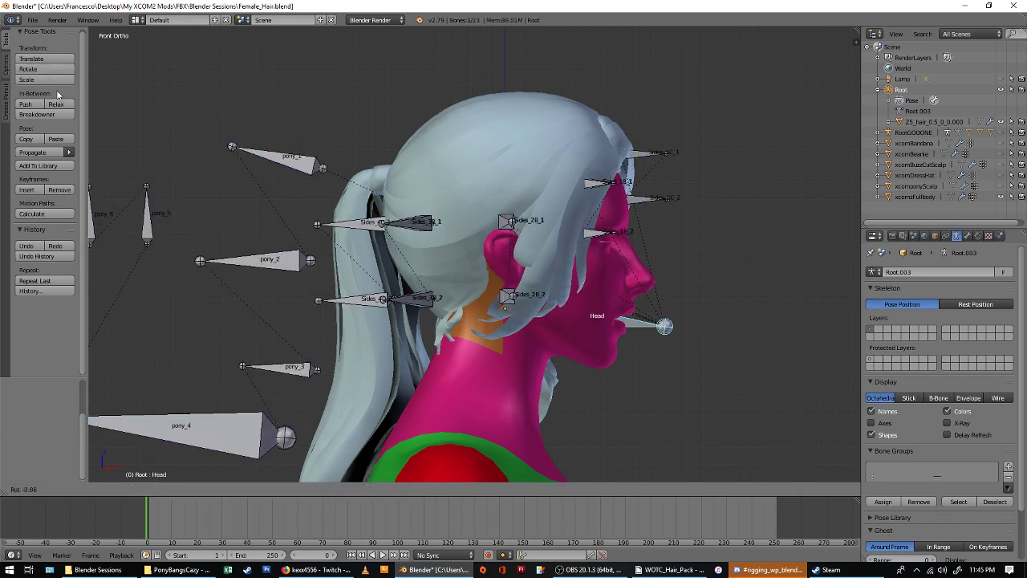
pyautogui.press('Escape')
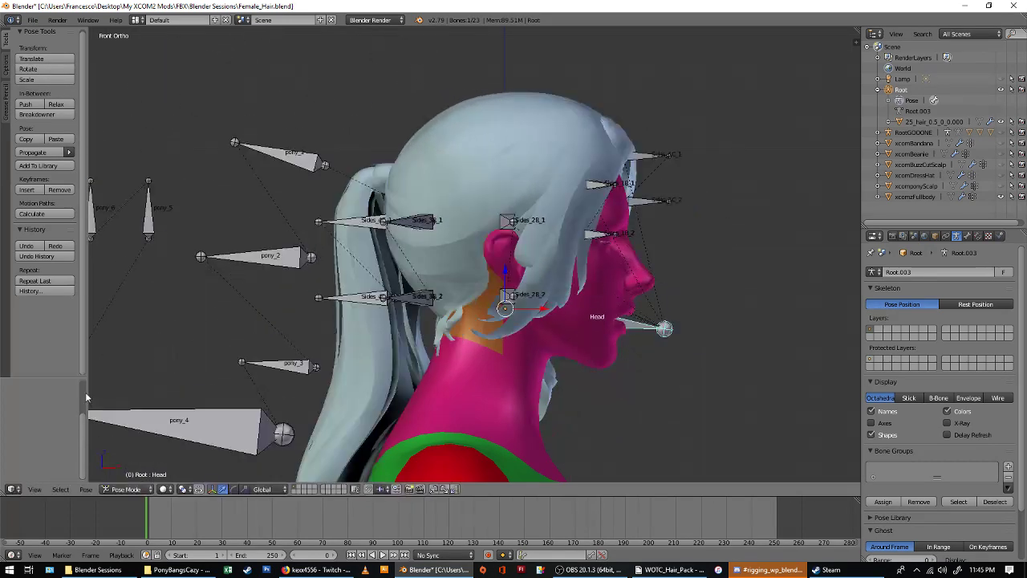
pyautogui.click(125, 489)
pyautogui.click(129, 470)
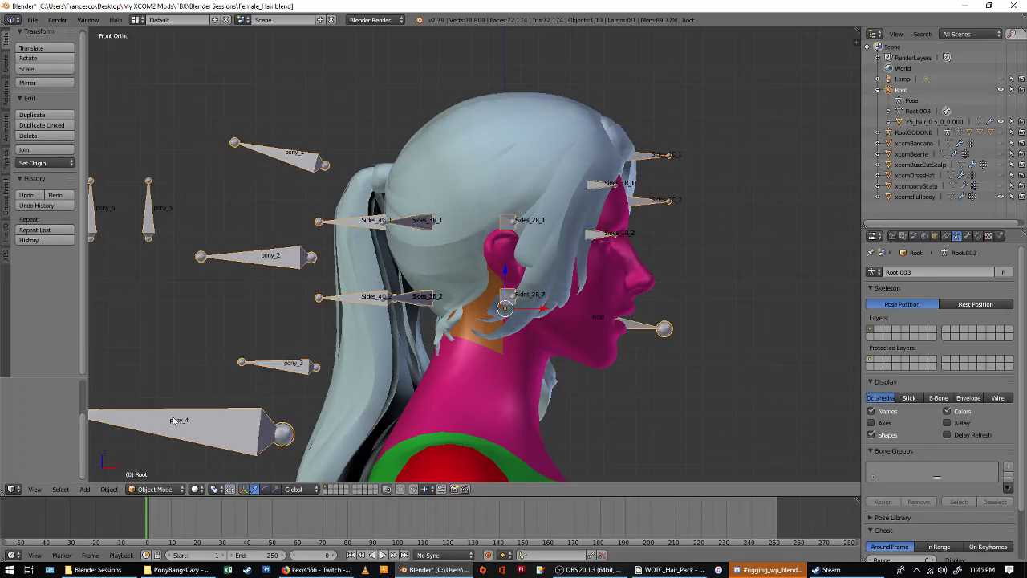
# Switch to XCOM ModBuddy, launch the Unreal Editor and return to Blender.
pyautogui.click(670, 570)
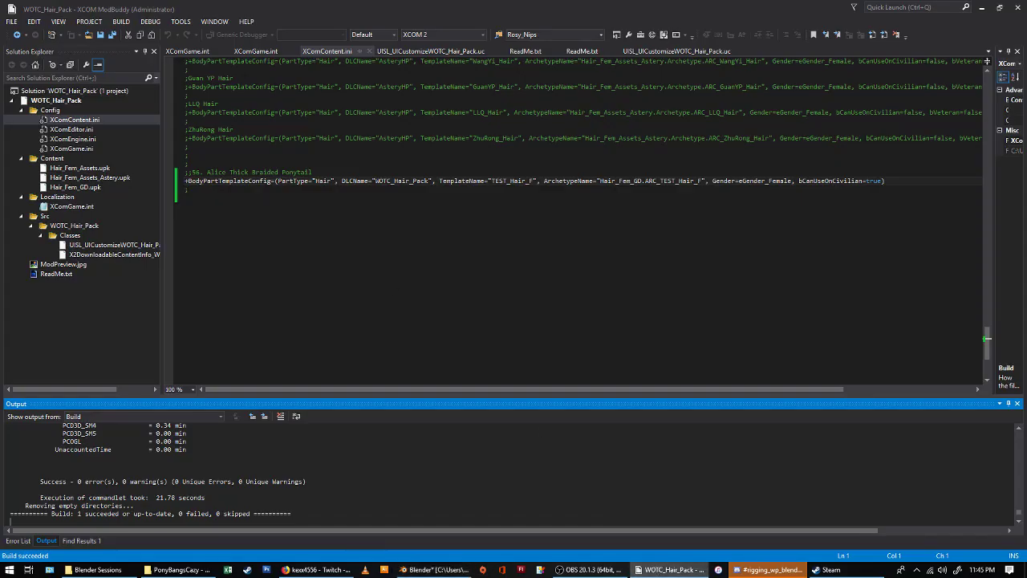
pyautogui.click(184, 22)
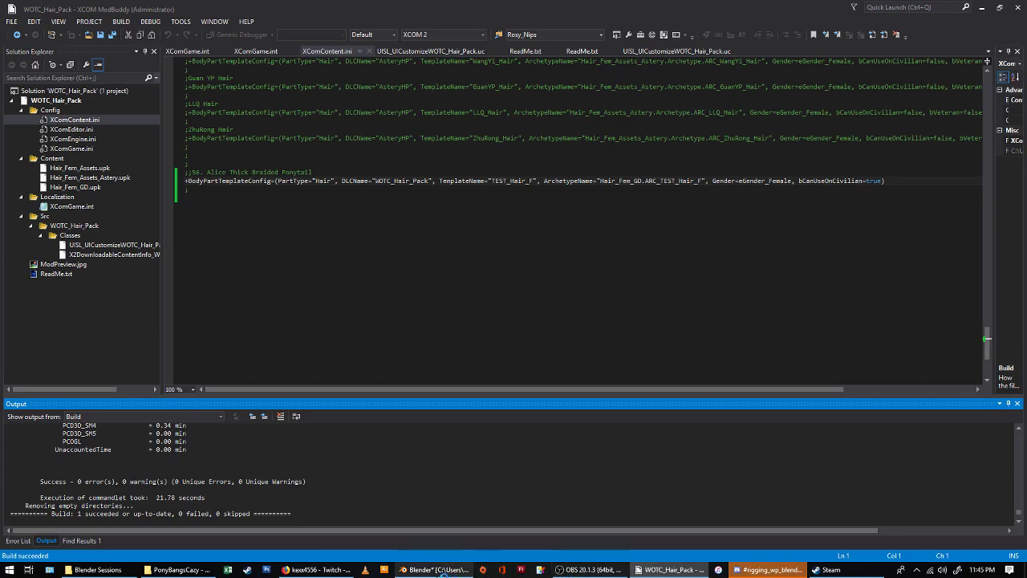
pyautogui.click(433, 570)
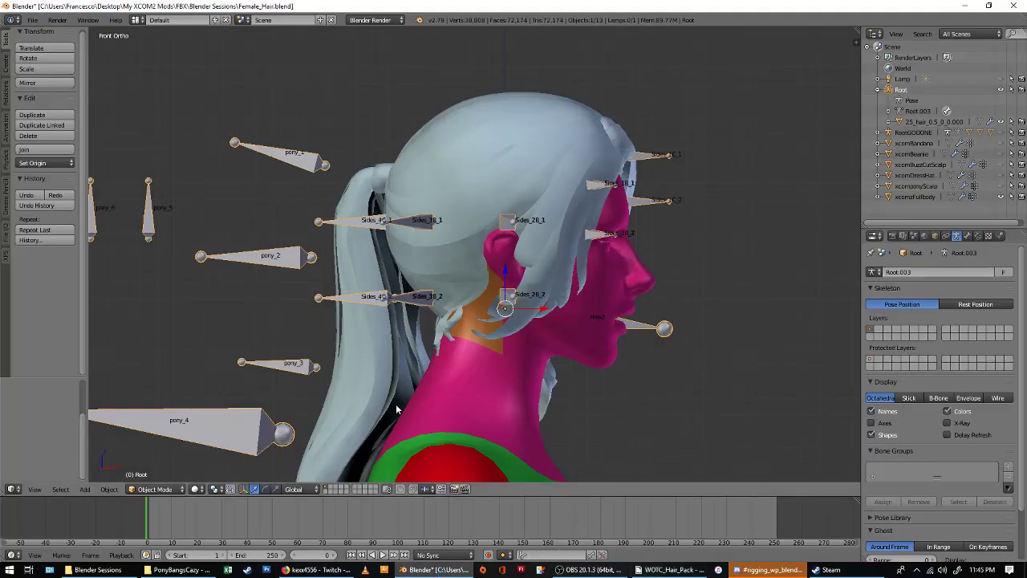
# Inspect the hair mesh and Root armature together in wireframe from the right and front views.
pyautogui.rightClick(357, 173)
pyautogui.keyDown('shift'); pyautogui.rightClick(322, 193); pyautogui.keyUp('shift')
pyautogui.press('z')
pyautogui.press('KP_3')
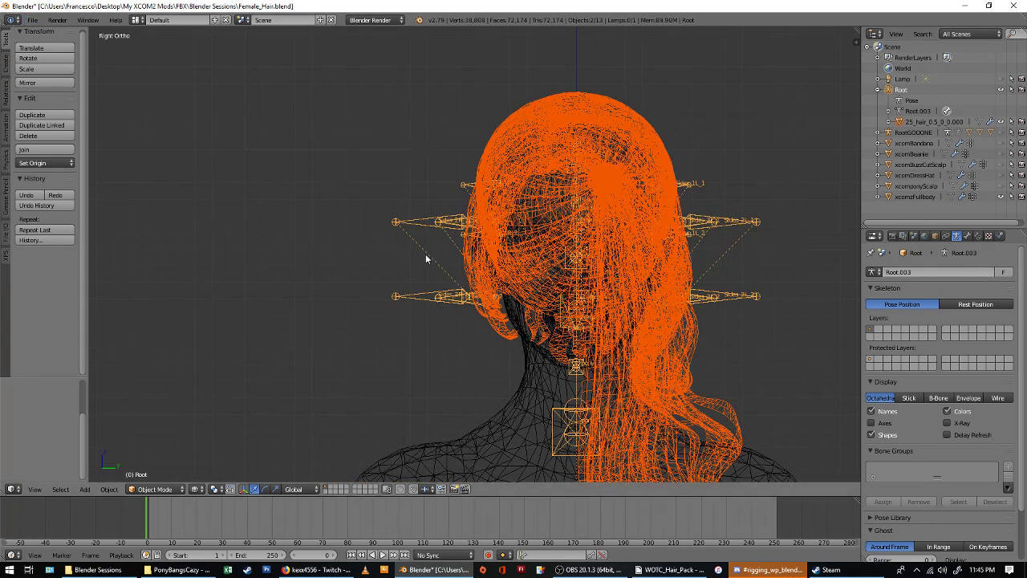
pyautogui.press('KP_1')
pyautogui.rightClick(302, 155)
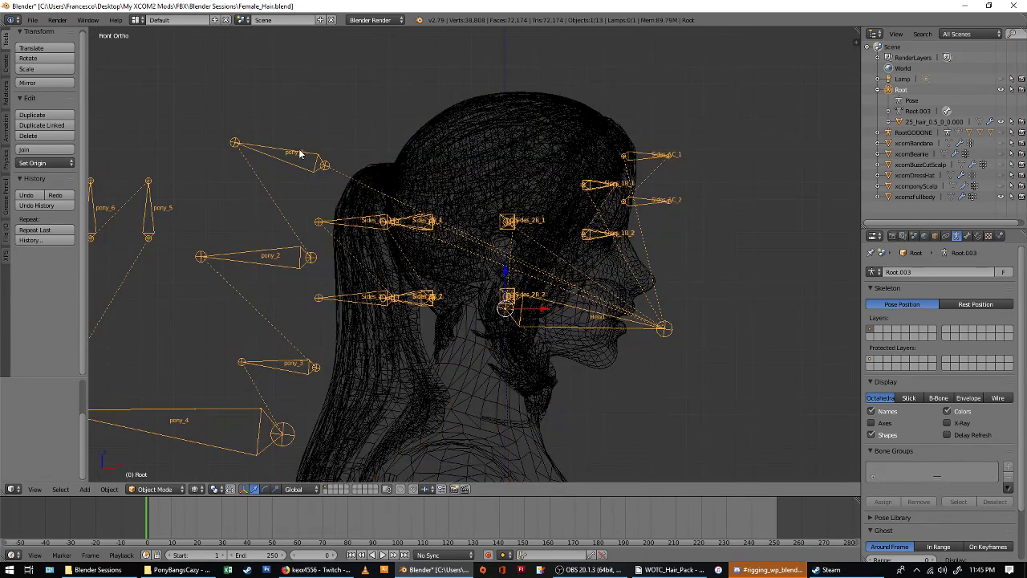
pyautogui.press('z')
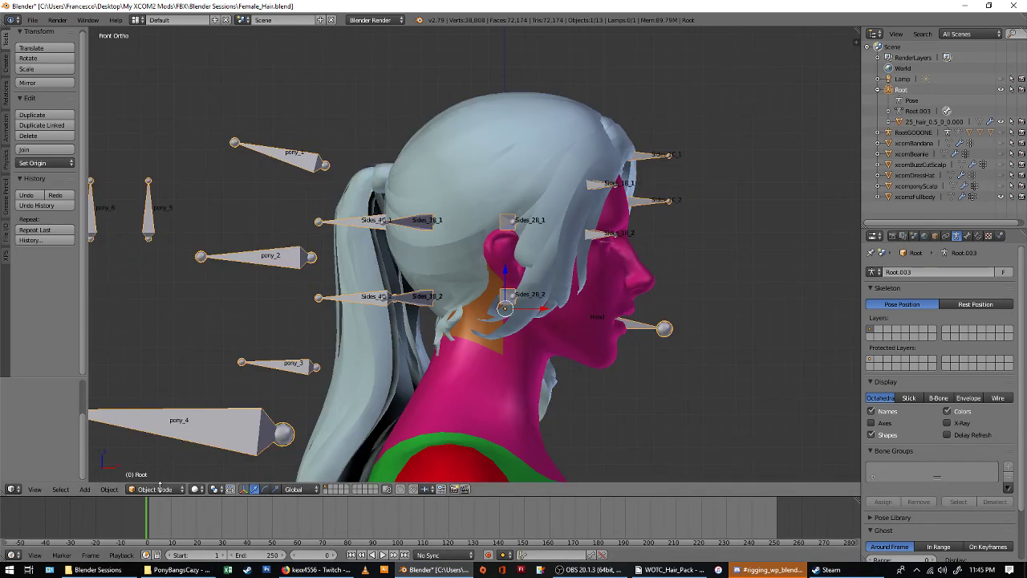
# Test the pony_1 bone's pull on the ponytail by rotating it about 22° in Pose Mode, and cancel the rotation.
pyautogui.click(167, 491)
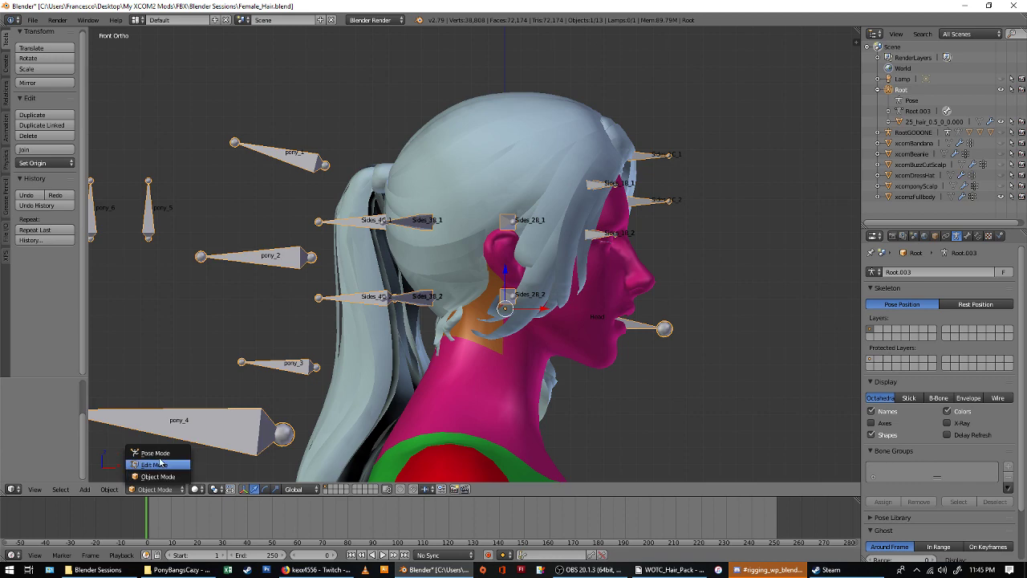
pyautogui.click(160, 466)
pyautogui.rightClick(306, 159)
pyautogui.scroll(3, 337, 155)
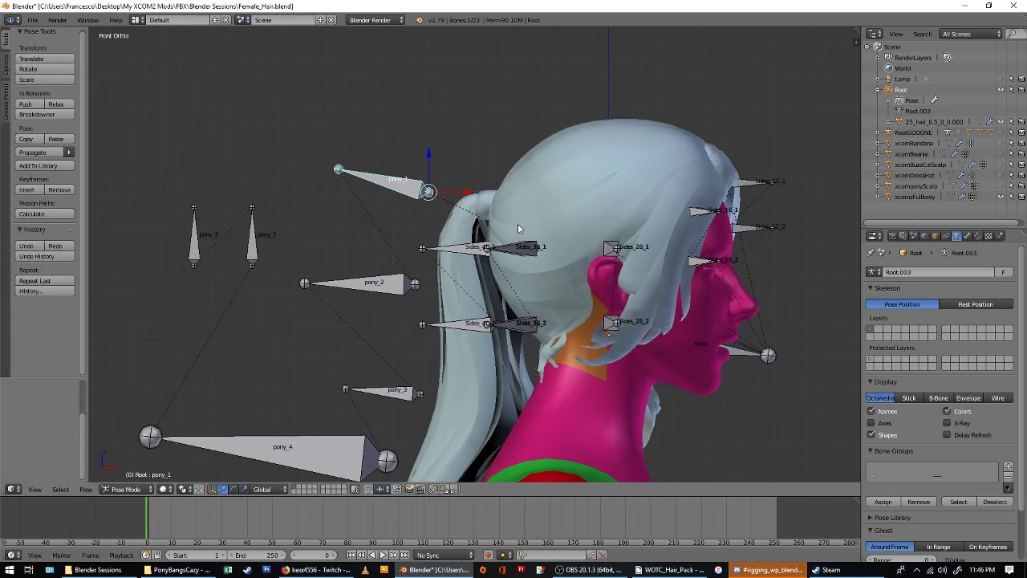
pyautogui.click(40, 69)
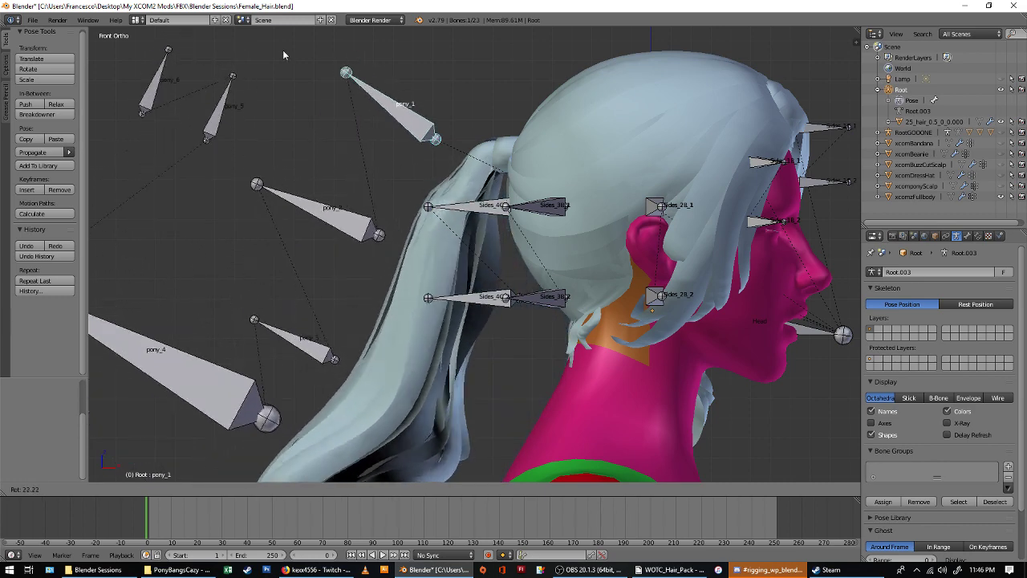
pyautogui.rightClick(291, 114)
# Test-rotate the pony_2 bone to check the ponytail's deformation, and cancel the rotation.
pyautogui.rightClick(361, 248)
pyautogui.click(53, 69)
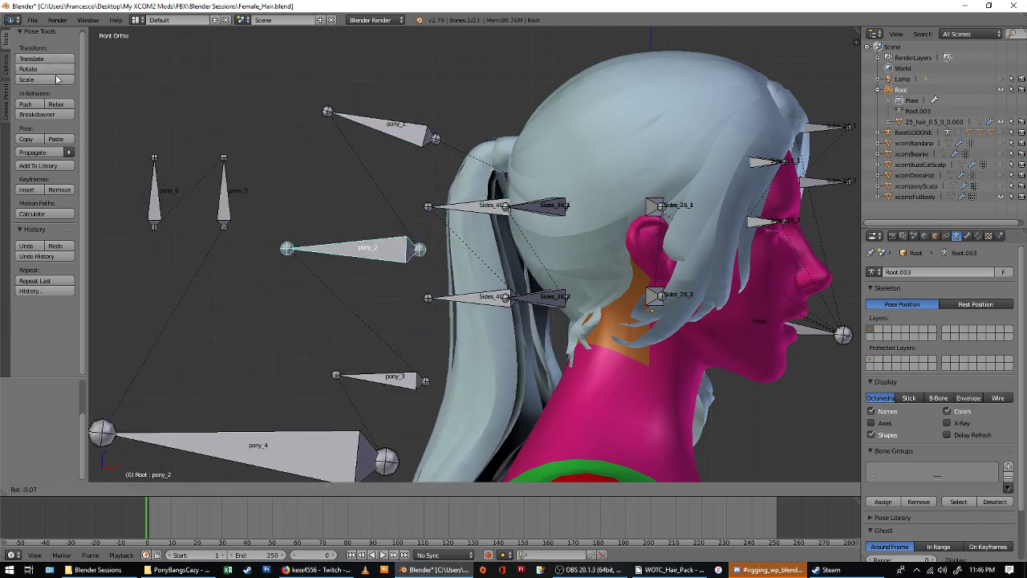
pyautogui.rightClick(290, 192)
pyautogui.press('r')
pyautogui.rightClick(328, 181)
# Test-rotate the pony_3 bone by about 12°, cancel the rotation and return to Object Mode.
pyautogui.rightClick(392, 373)
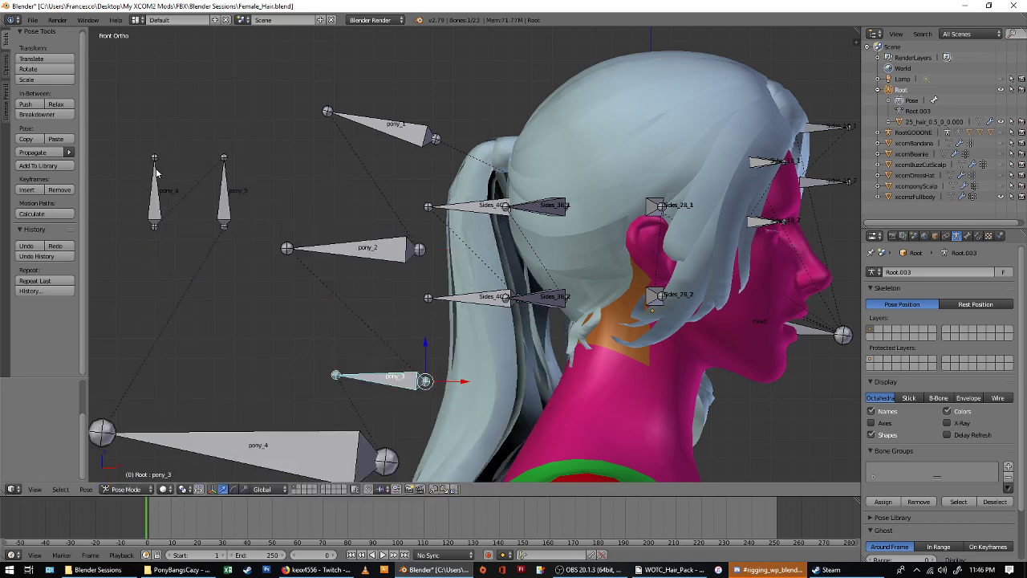
pyautogui.click(61, 74)
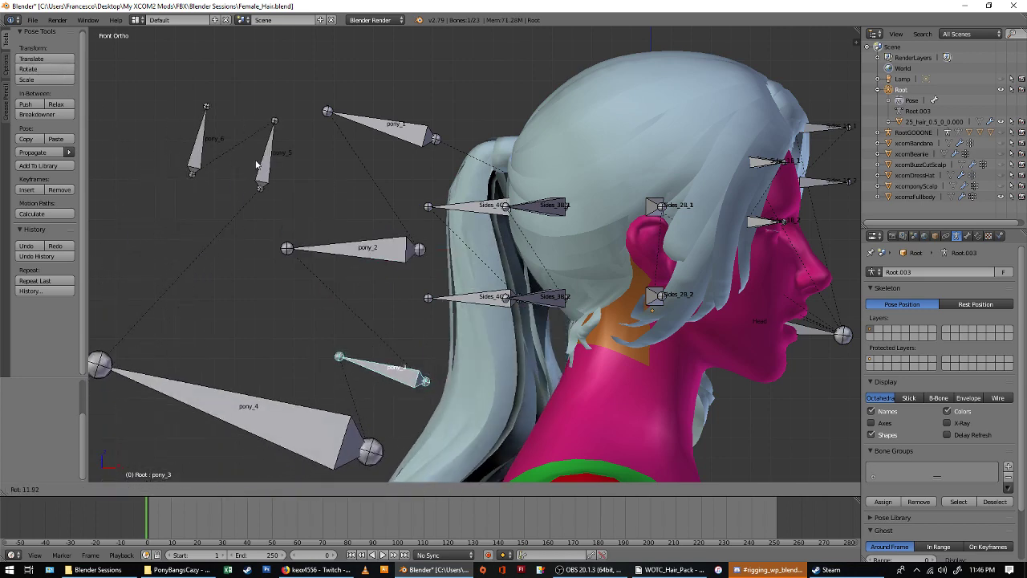
pyautogui.rightClick(175, 537)
pyautogui.click(126, 489)
pyautogui.click(130, 480)
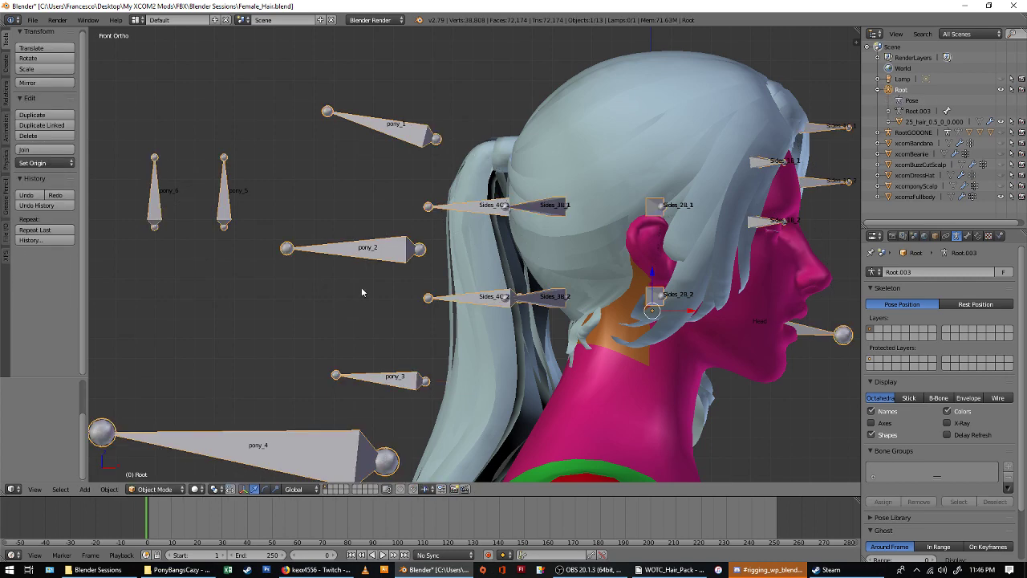
# Put the 25_hair_0.5_0_0.000 mesh in Weight Paint mode with wireframe display and set the brush blend to Blur.
pyautogui.keyDown('shift'); pyautogui.rightClick(470, 165); pyautogui.keyUp('shift')
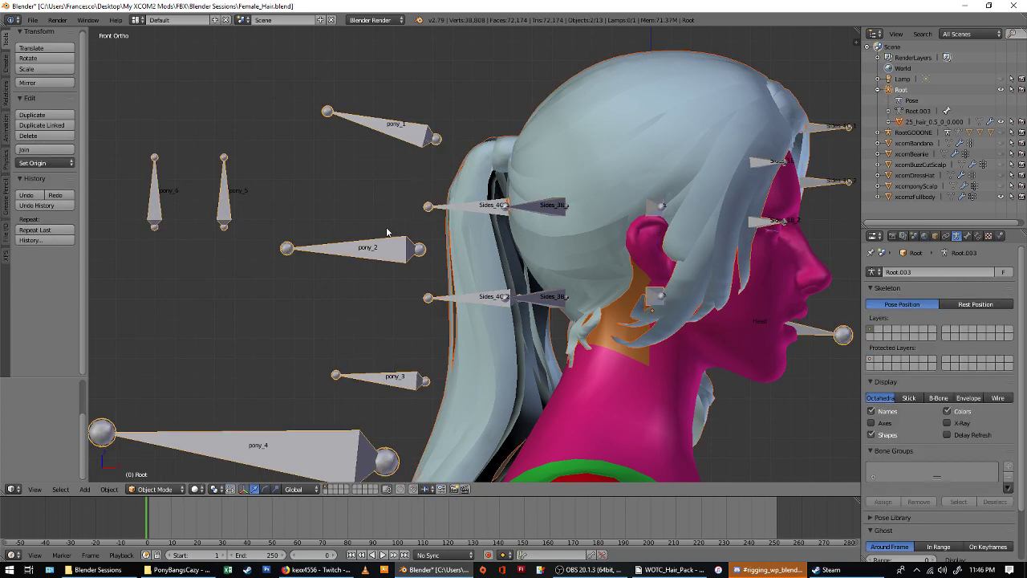
pyautogui.rightClick(568, 152)
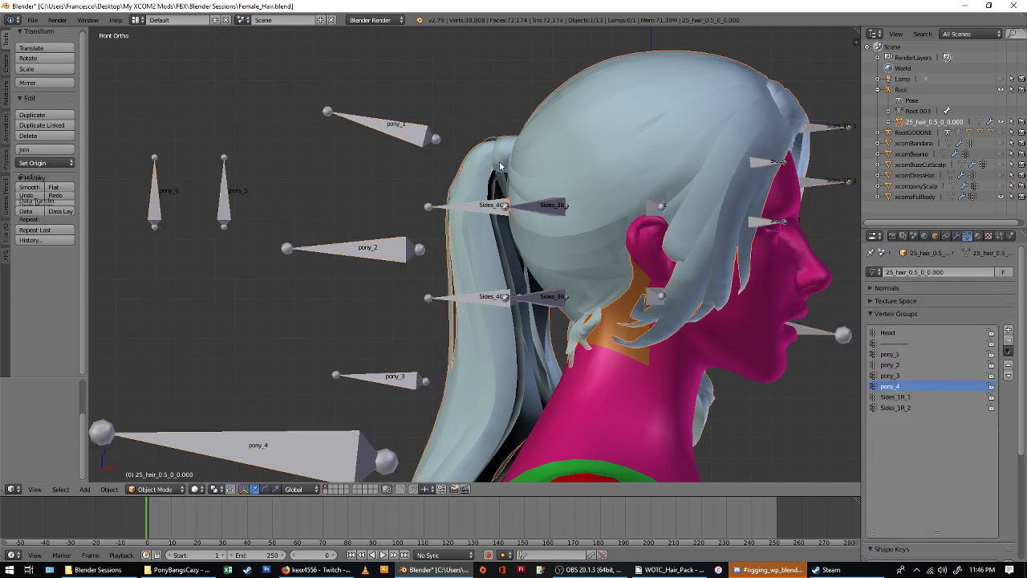
pyautogui.click(157, 489)
pyautogui.click(158, 430)
pyautogui.press('z')
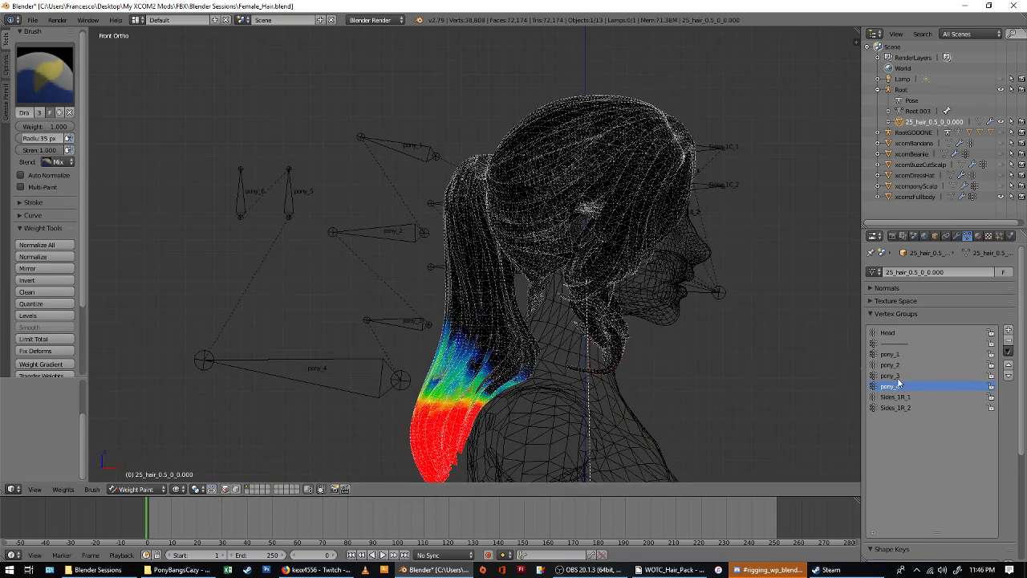
pyautogui.click(322, 489)
pyautogui.click(624, 340)
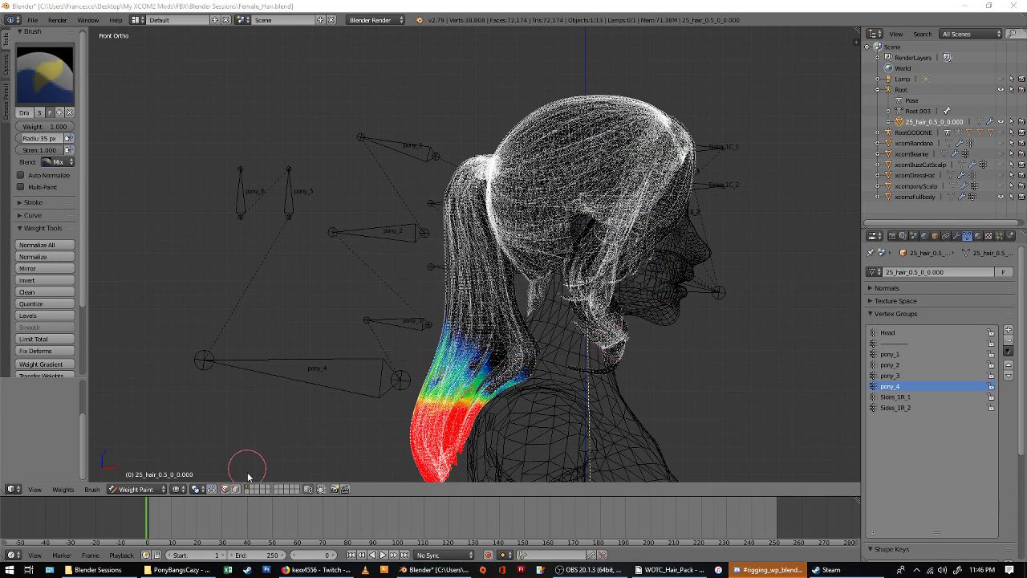
pyautogui.click(59, 163)
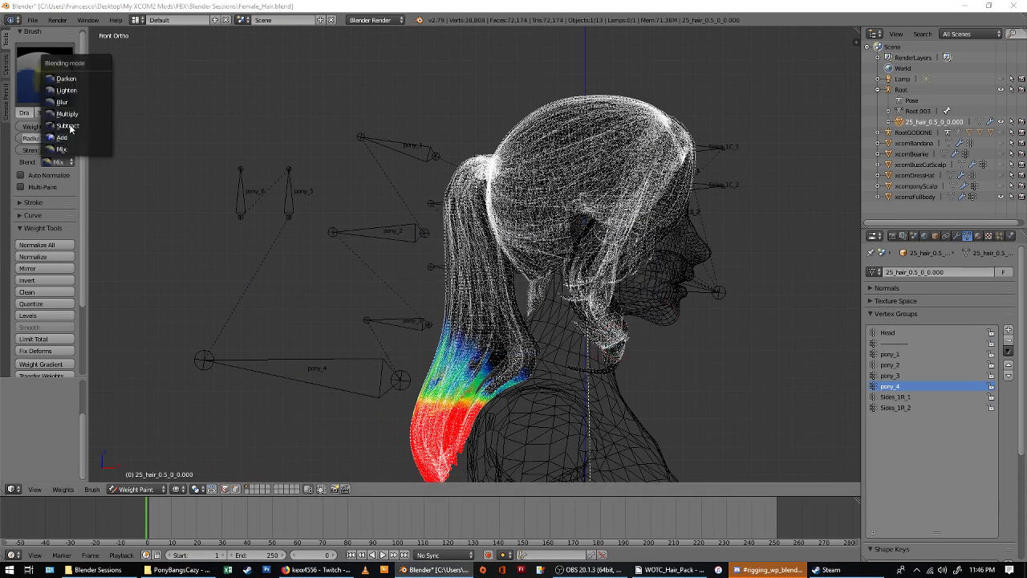
pyautogui.click(88, 102)
# Blur the pony_1 and pony_2 weights along the upper and middle ponytail.
pyautogui.scroll(-4, 413, 188)
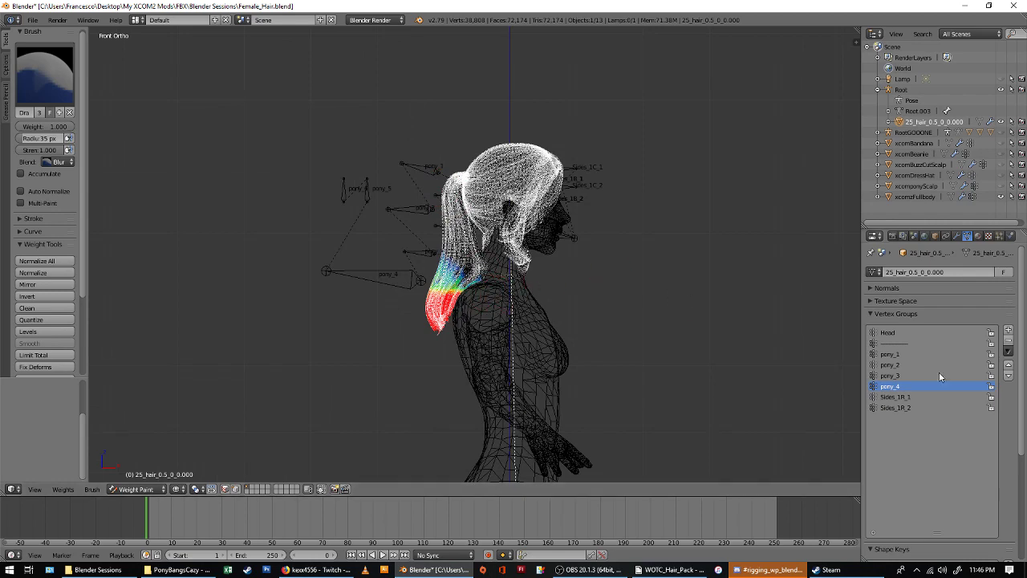
pyautogui.click(903, 355)
pyautogui.scroll(2, 409, 197)
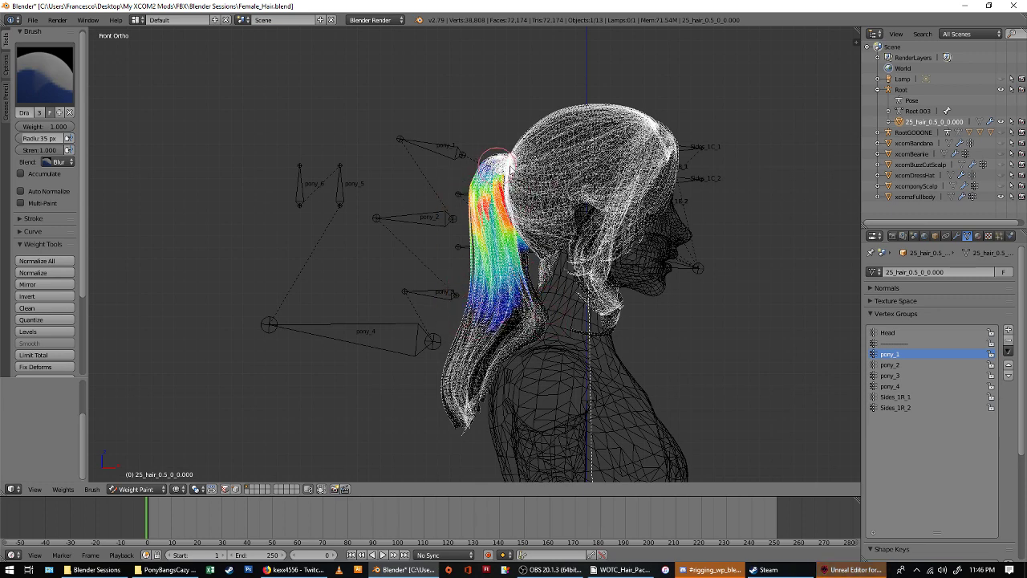
pyautogui.click(893, 365)
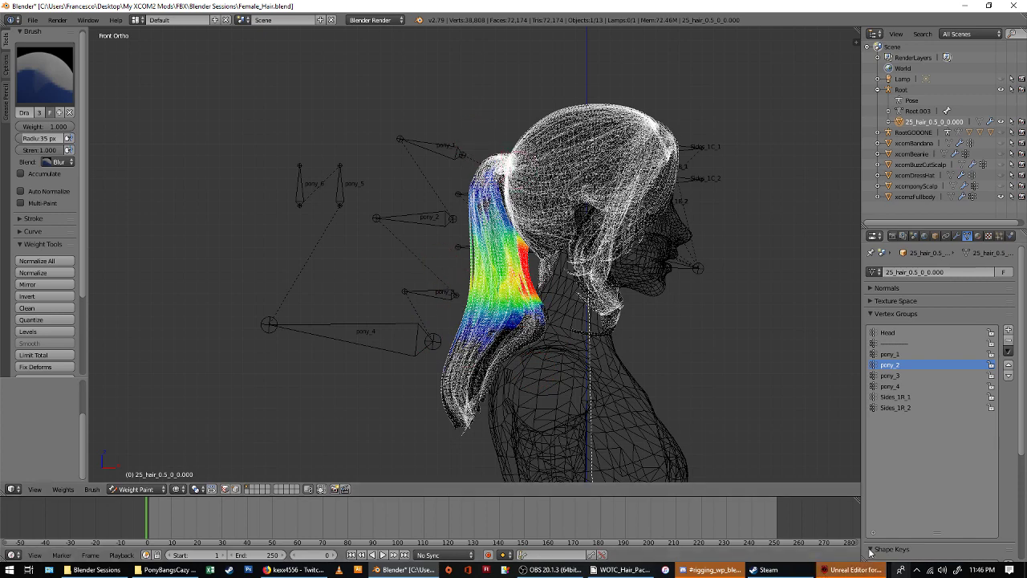
# Switch to the Unreal Editor to check whether it has loaded, and return to Blender.
pyautogui.click(855, 570)
pyautogui.click(671, 382)
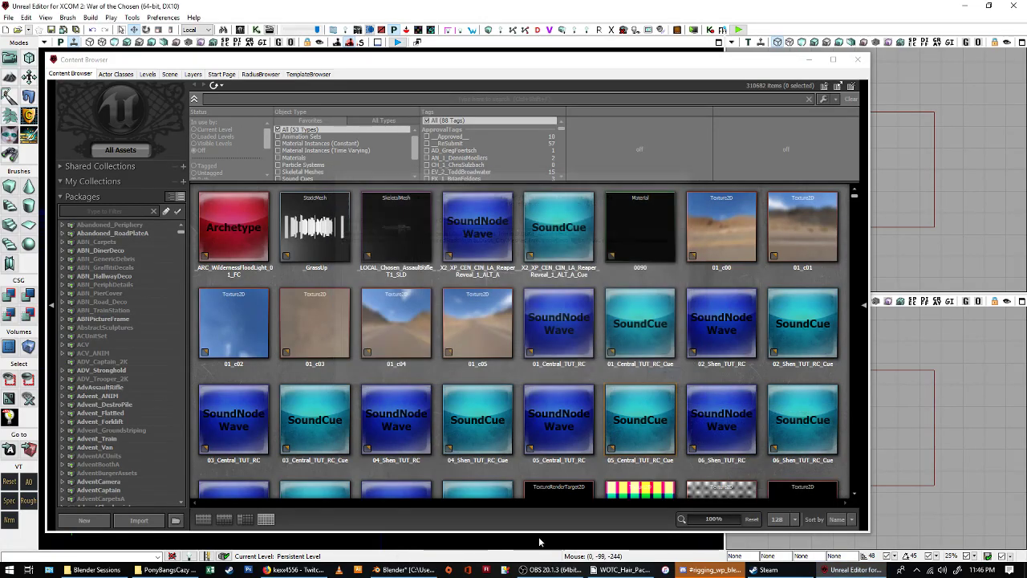
pyautogui.click(403, 570)
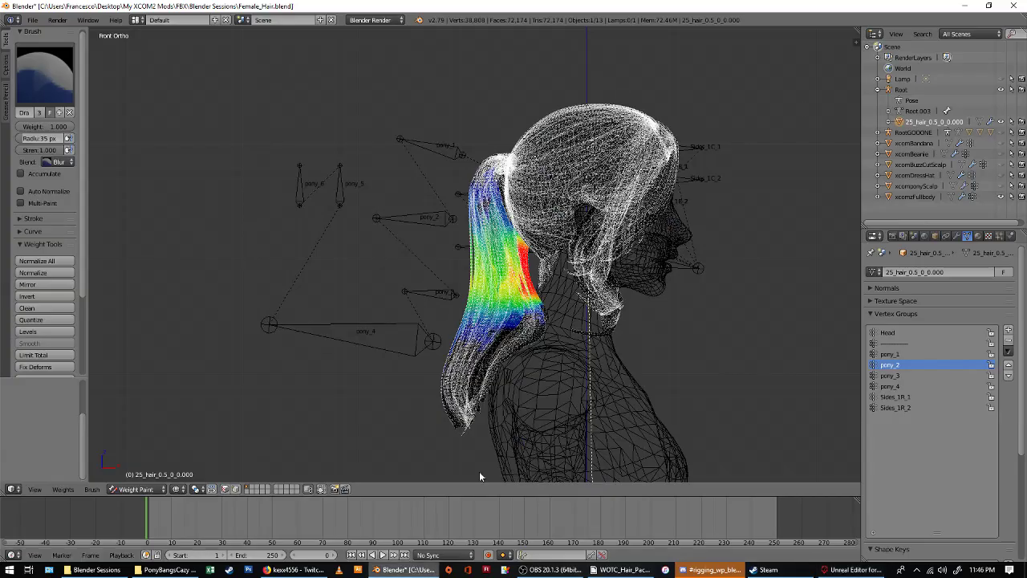
# Blur the pony_3 weights down the ponytail and across its lower end.
pyautogui.click(891, 374)
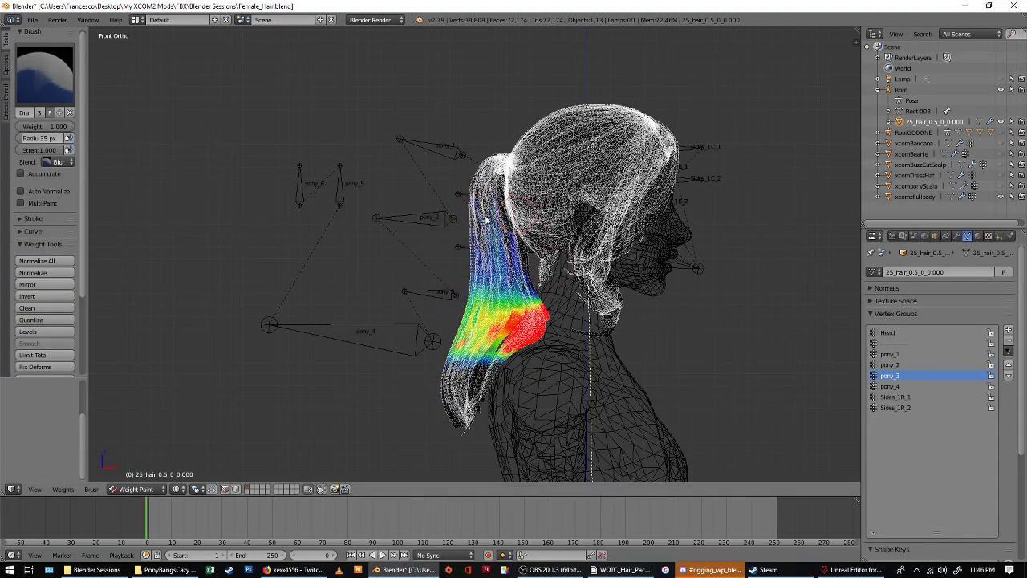
pyautogui.moveTo(485, 219)
pyautogui.mouseDown()
pyautogui.moveTo(535, 257)
pyautogui.moveTo(559, 322)
pyautogui.moveTo(477, 356)
pyautogui.moveTo(517, 340)
pyautogui.mouseUp()
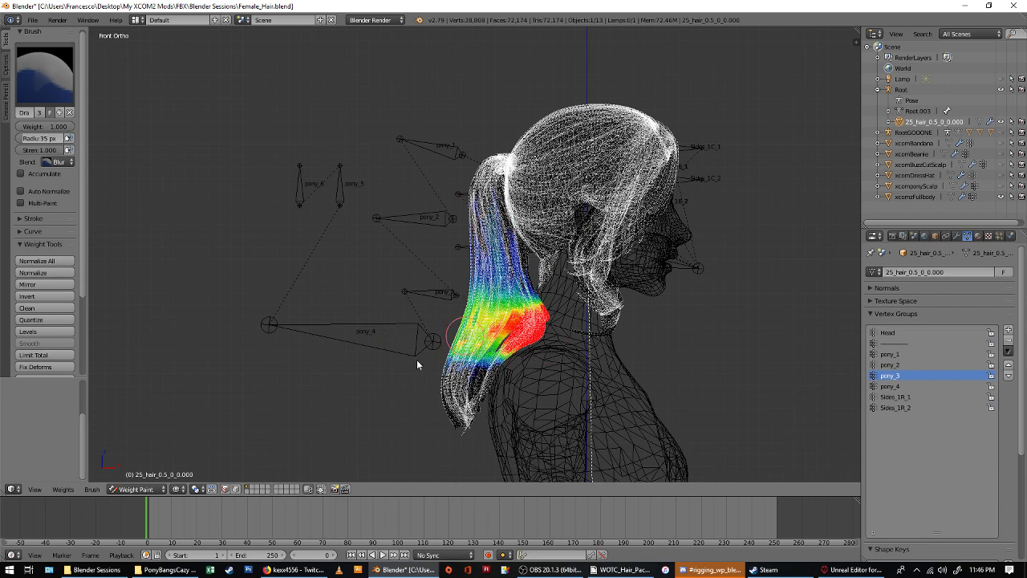
pyautogui.moveTo(417, 365); pyautogui.dragTo(518, 364)
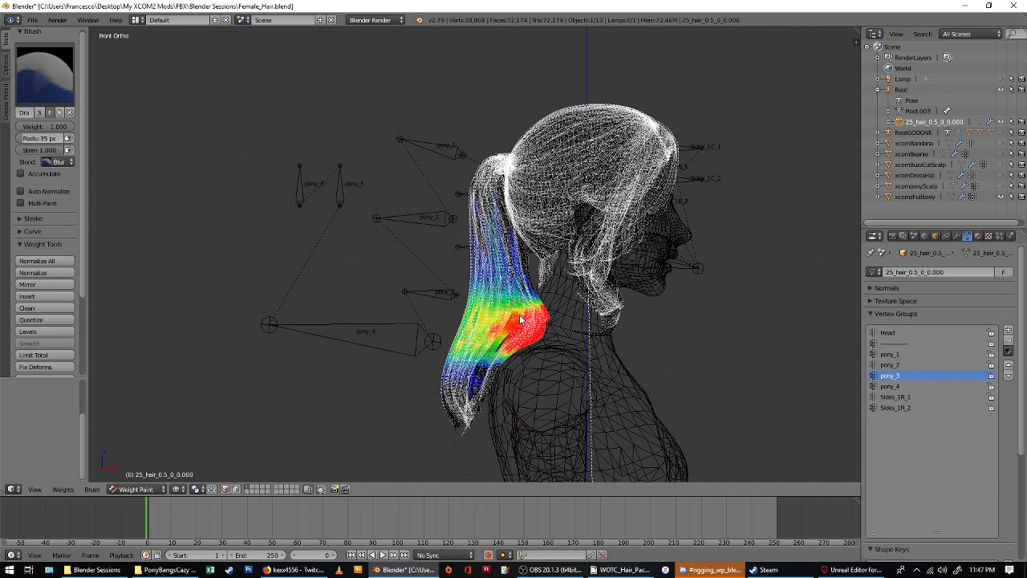
# Blur the pony_4 weights across the lower ponytail and return to Object Mode in solid shading.
pyautogui.click(890, 386)
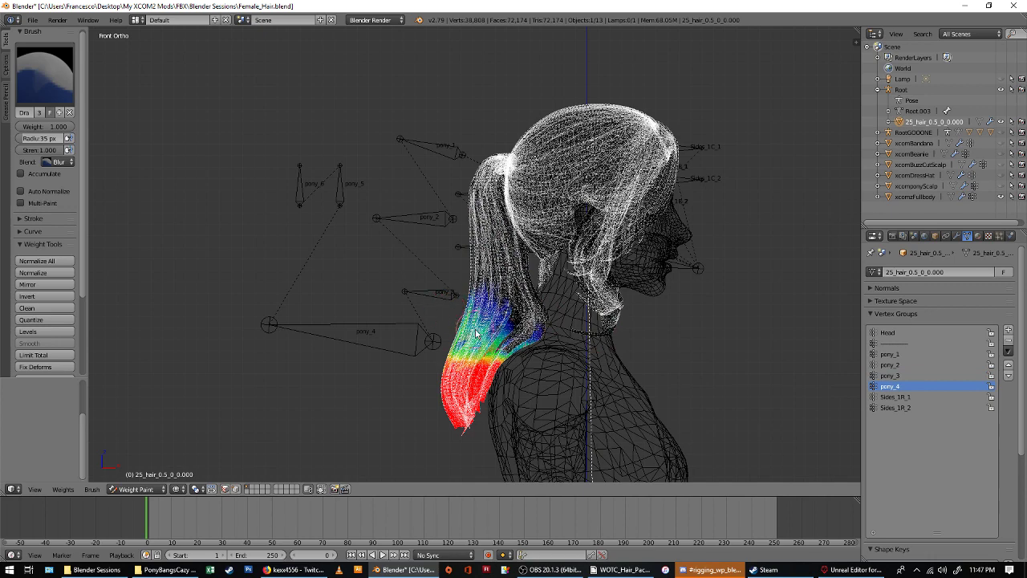
pyautogui.moveTo(425, 367); pyautogui.dragTo(508, 359)
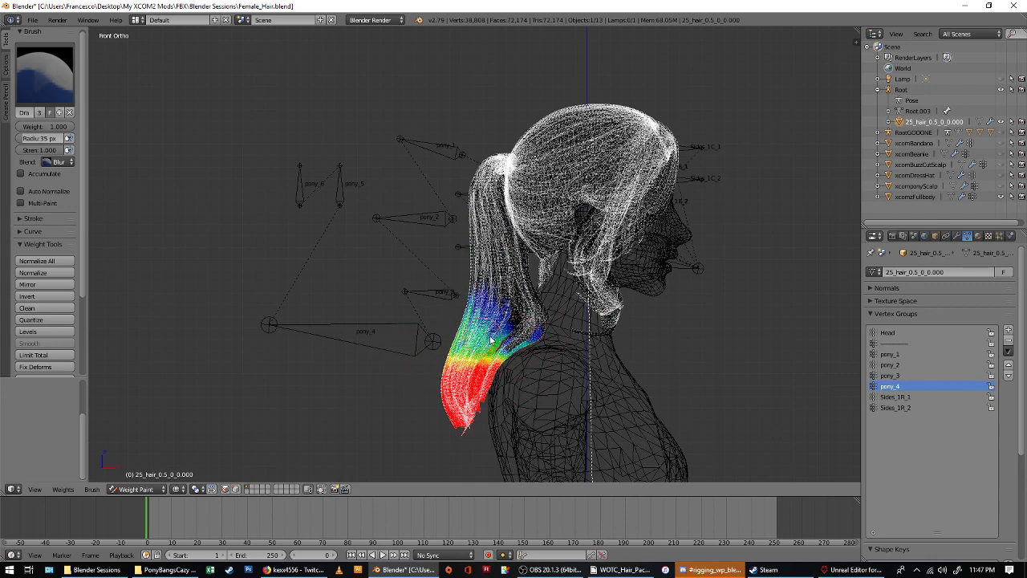
pyautogui.moveTo(551, 317); pyautogui.dragTo(502, 255)
pyautogui.click(144, 489)
pyautogui.click(140, 475)
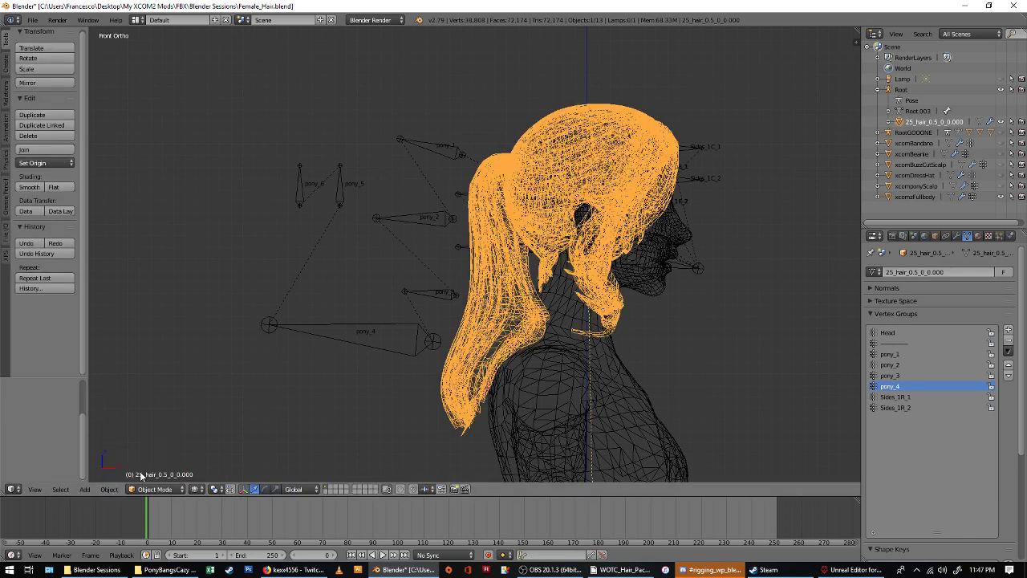
pyautogui.press('z')
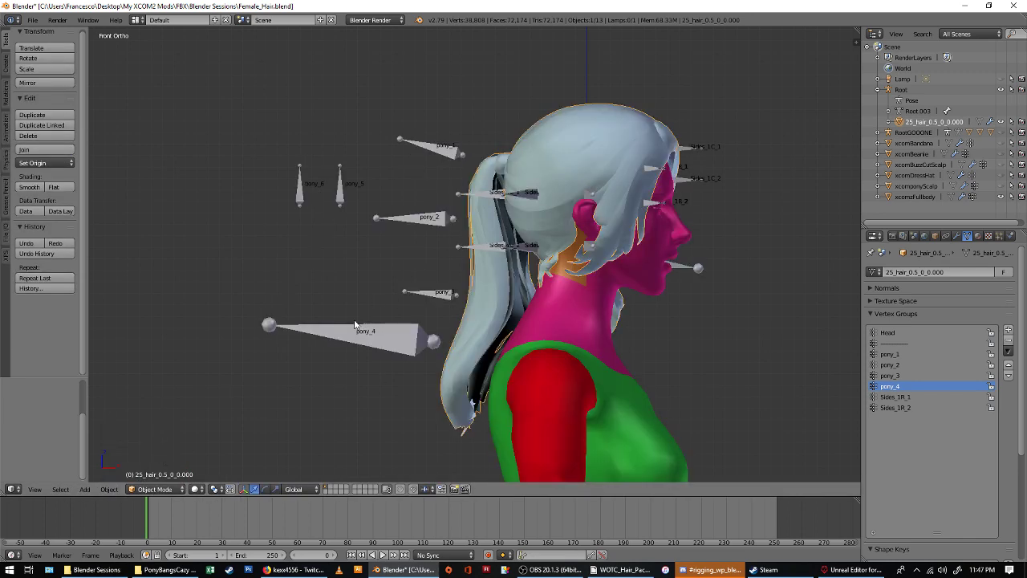
# Put the hair's Root armature in Pose Mode and trial-rotate the pony_4 bone to check the ponytail's deformation, cancelling the rotation.
pyautogui.rightClick(441, 149)
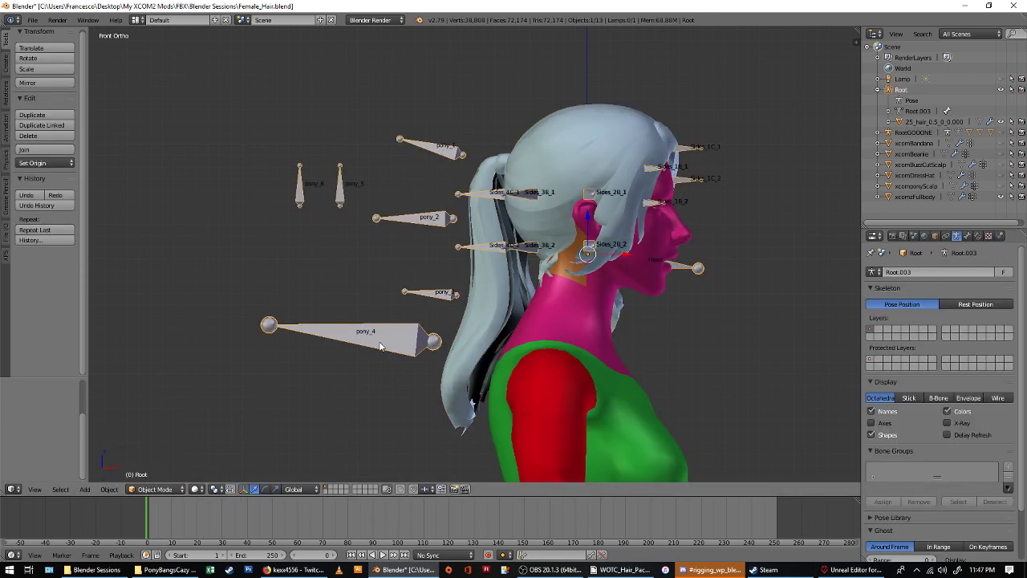
pyautogui.click(180, 488)
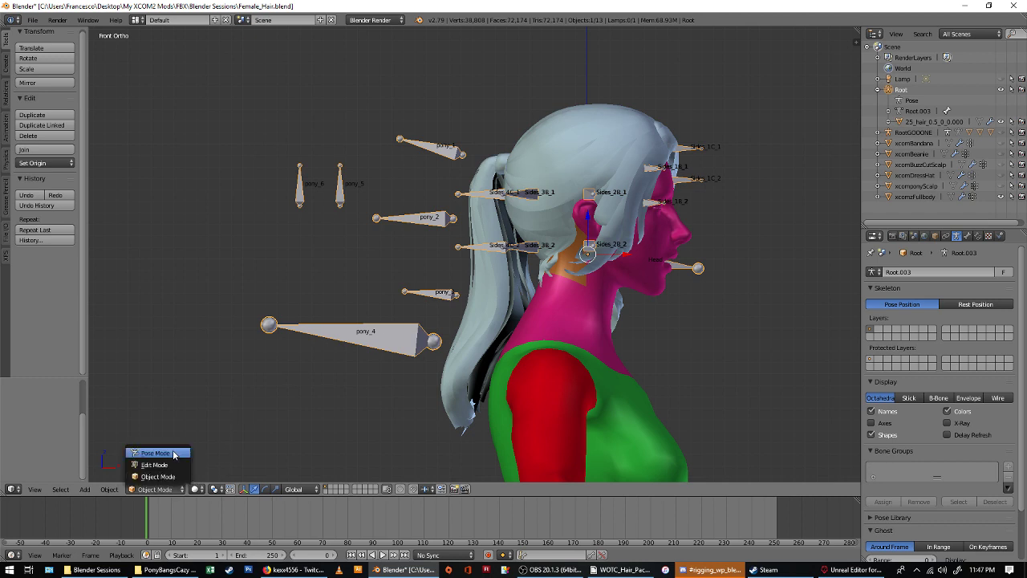
pyautogui.click(149, 453)
pyautogui.press('Tab')
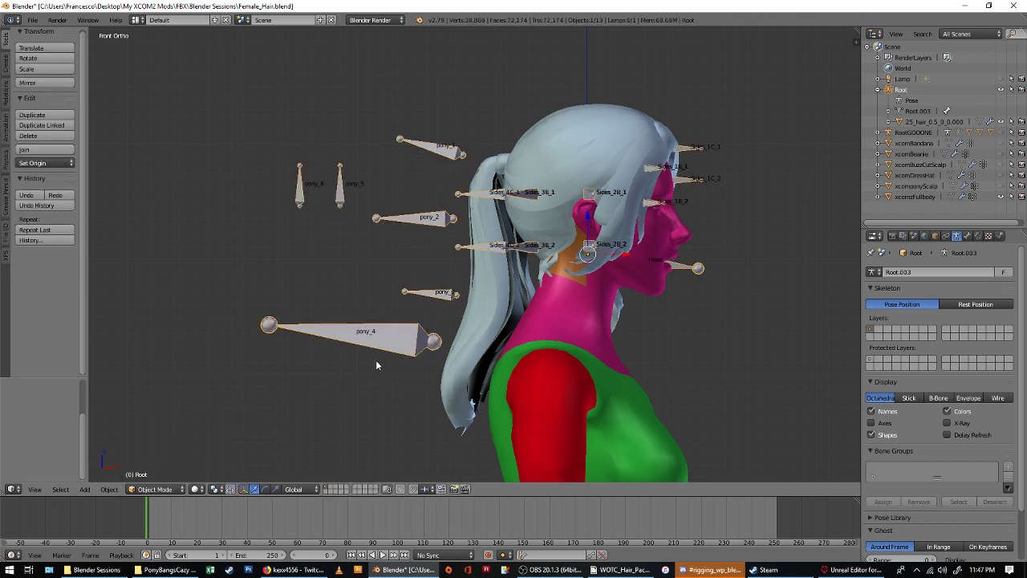
pyautogui.click(170, 486)
pyautogui.click(148, 455)
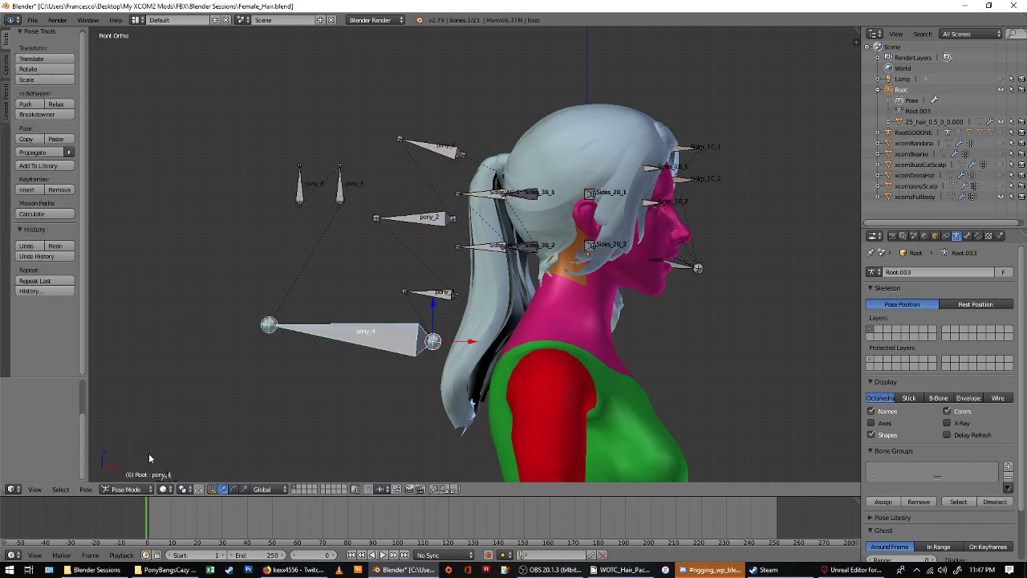
pyautogui.scroll(3, 442, 353)
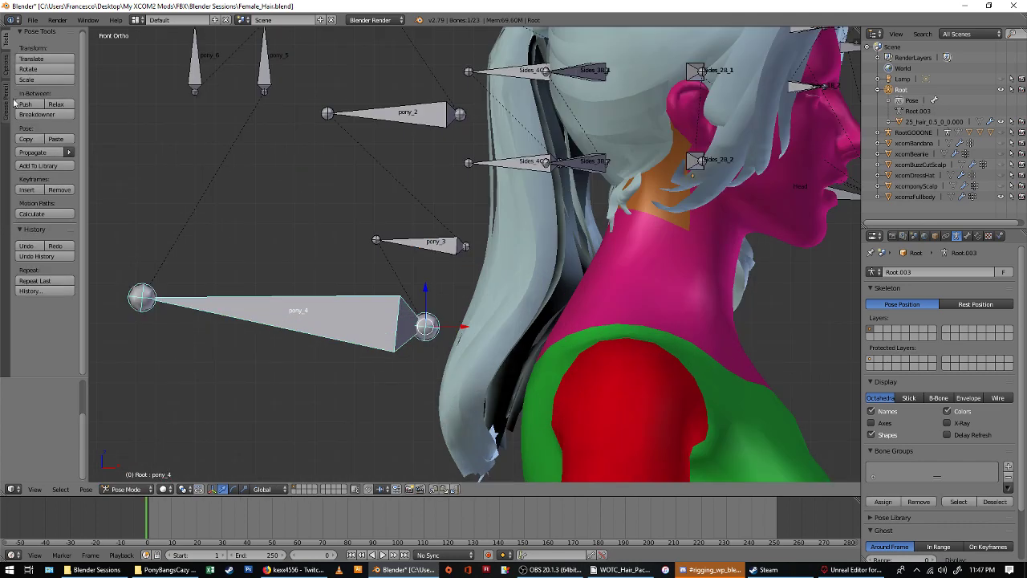
pyautogui.press('r')
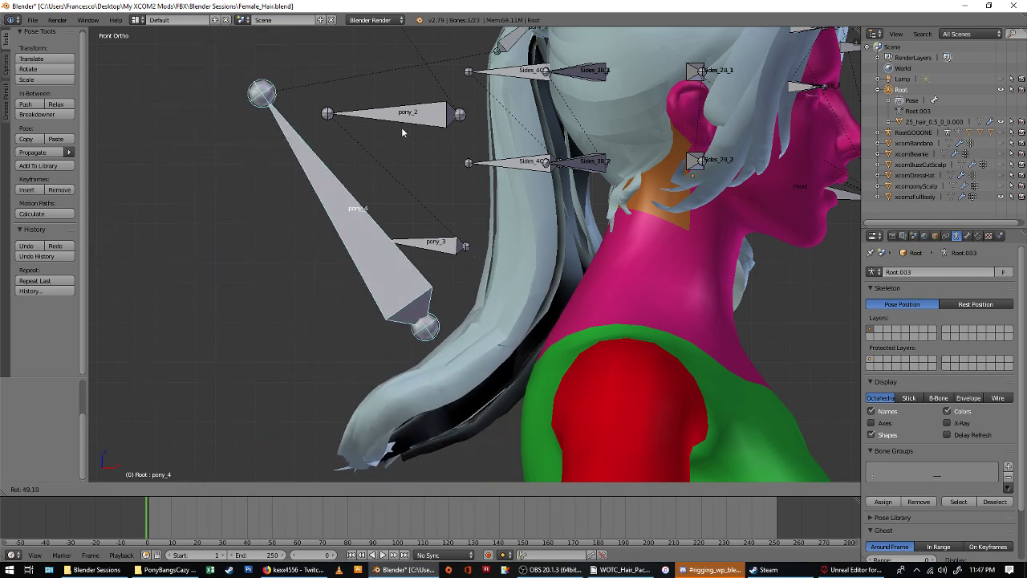
pyautogui.click(393, 316)
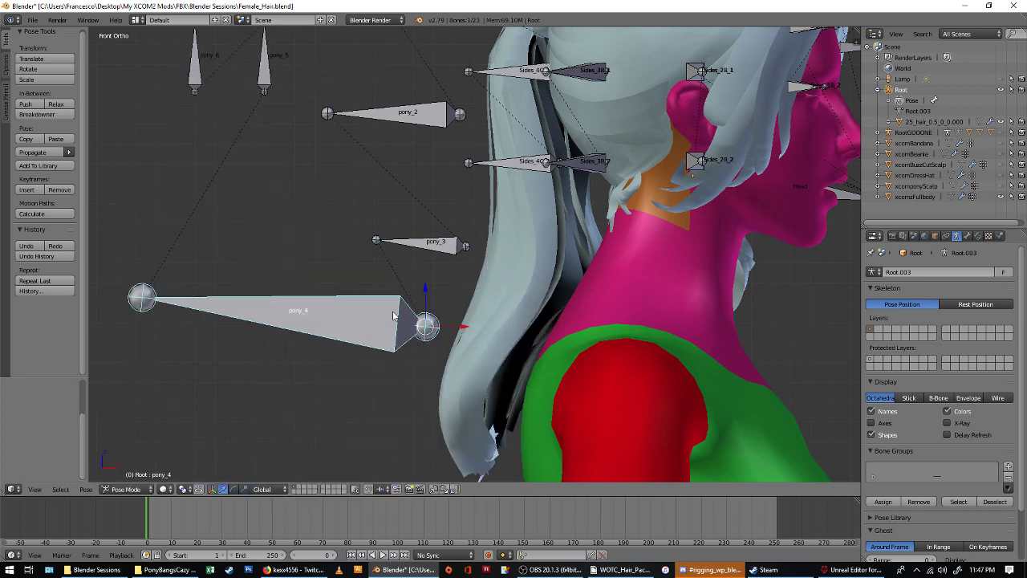
# Move the pony_4 bone along X in Edit Mode until its base meets the ponytail, and trial-rotate it in Pose Mode.
pyautogui.press('Tab')
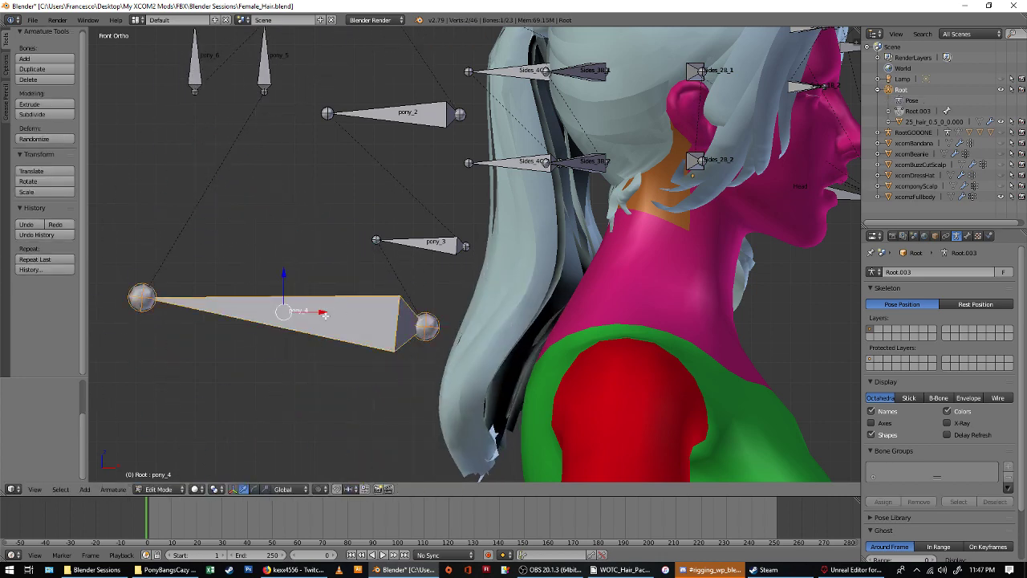
pyautogui.moveTo(321, 312); pyautogui.dragTo(386, 311)
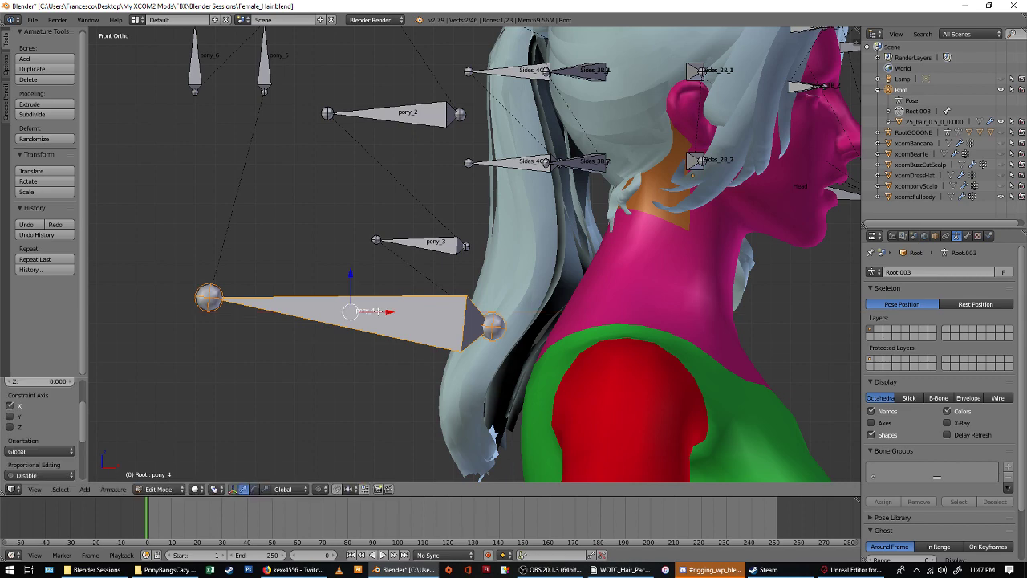
pyautogui.press('Tab')
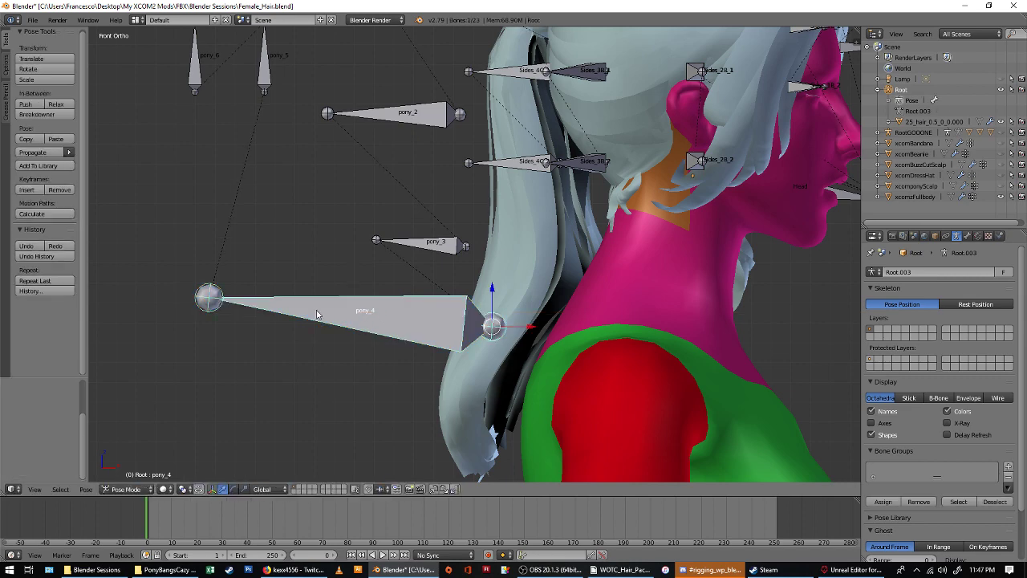
pyautogui.click(44, 66)
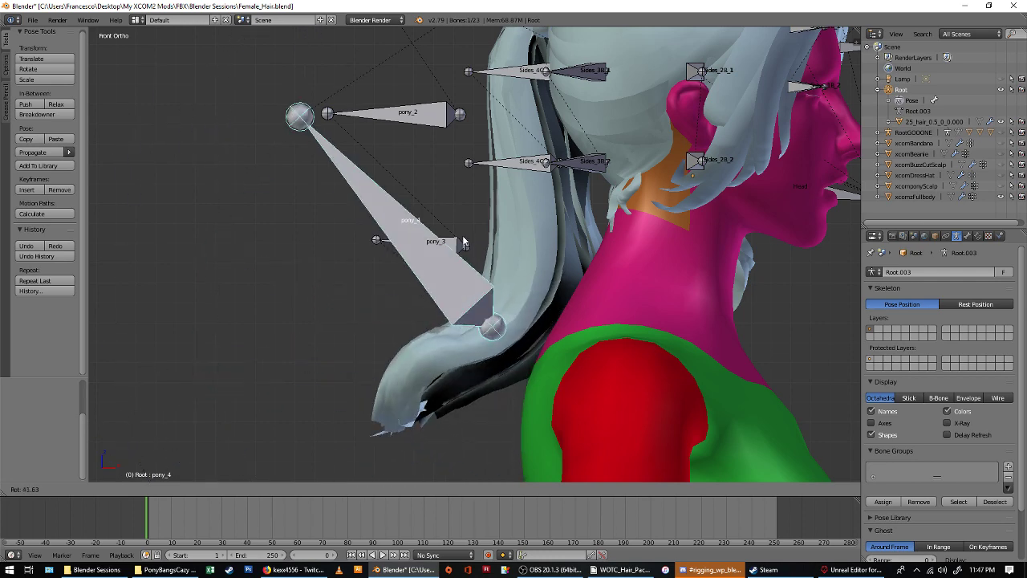
pyautogui.press('Escape')
# Move the pony_3, pony_2 and pony_1 bones along X closer to the ponytail in Edit Mode, lowering pony_1 slightly.
pyautogui.press('Tab')
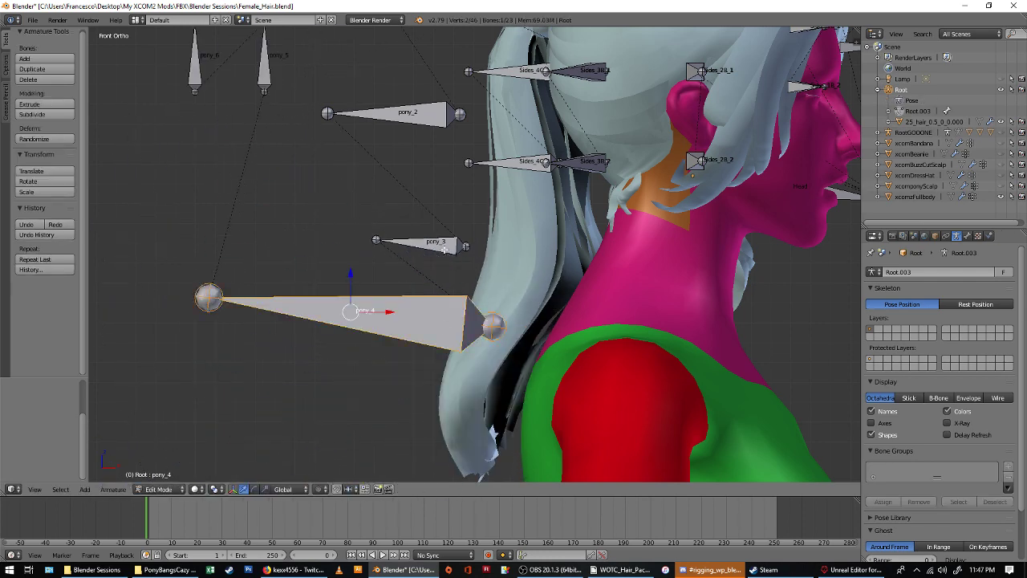
pyautogui.rightClick(445, 242)
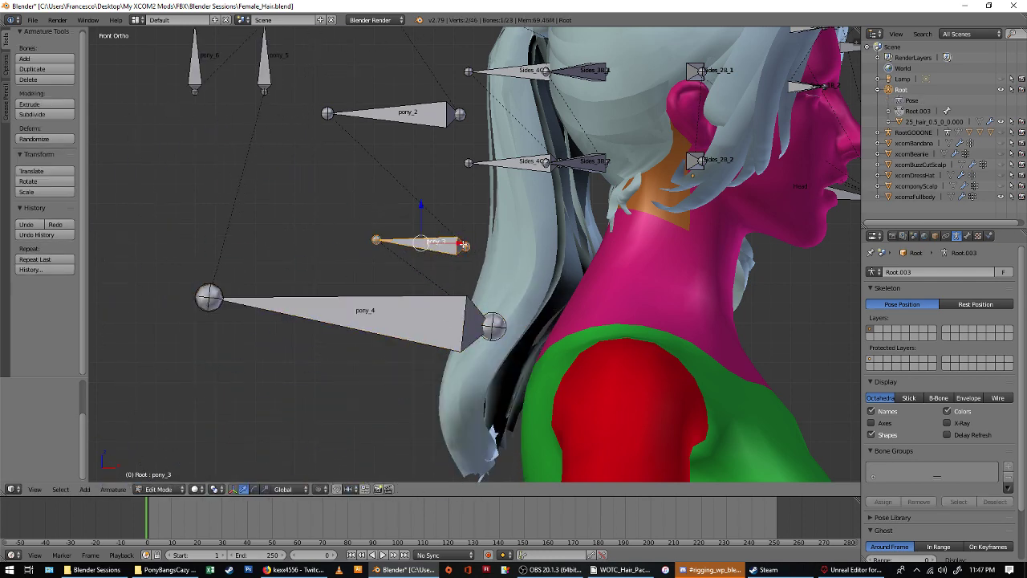
pyautogui.moveTo(463, 244); pyautogui.dragTo(507, 229)
pyautogui.click(507, 230)
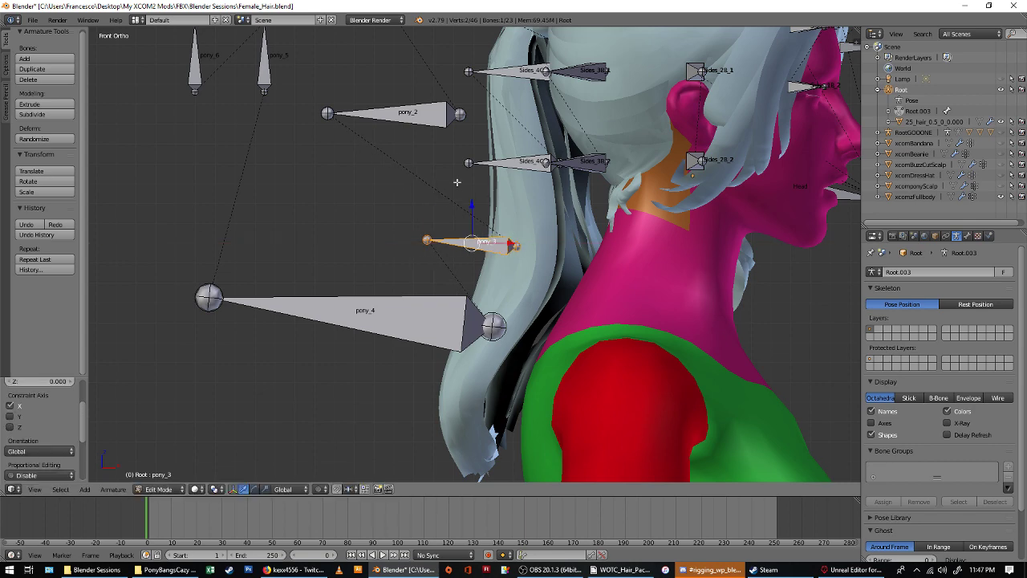
pyautogui.rightClick(408, 114)
pyautogui.moveTo(427, 111); pyautogui.dragTo(481, 112)
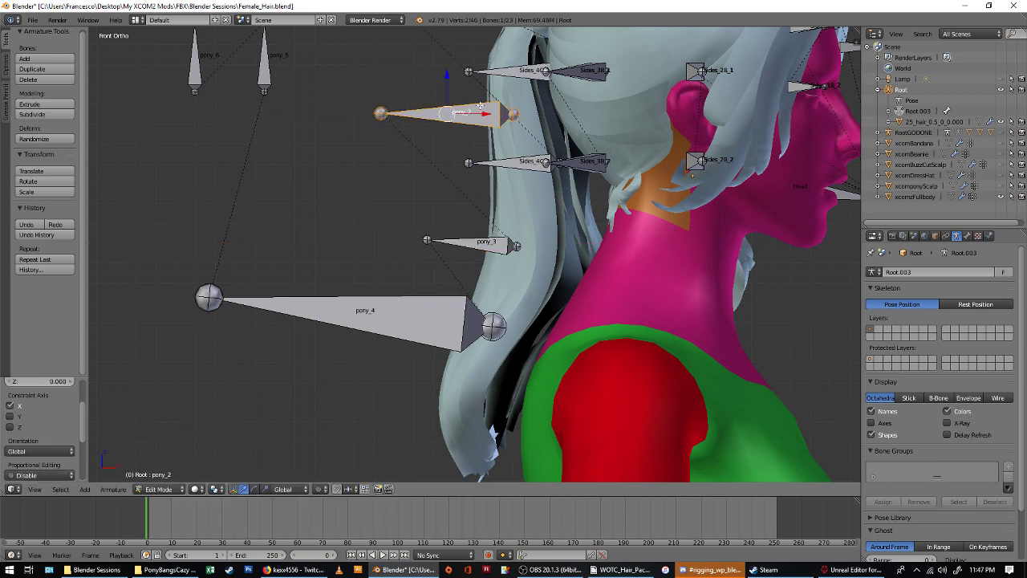
pyautogui.keyDown('shift'); pyautogui.moveTo(481, 112); pyautogui.dragTo(461, 269, button='middle'); pyautogui.keyUp('shift')
pyautogui.rightClick(410, 147)
pyautogui.moveTo(440, 149); pyautogui.dragTo(468, 151)
pyautogui.moveTo(430, 111); pyautogui.dragTo(431, 115)
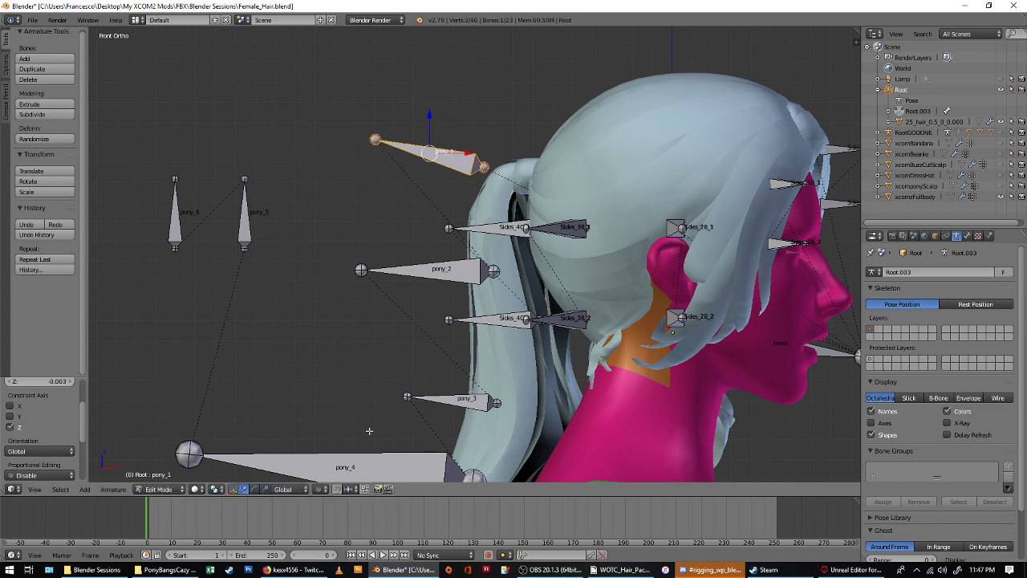
# Return to Object Mode and select the hair mesh together with the Root armature, in wireframe shading.
pyautogui.click(125, 489)
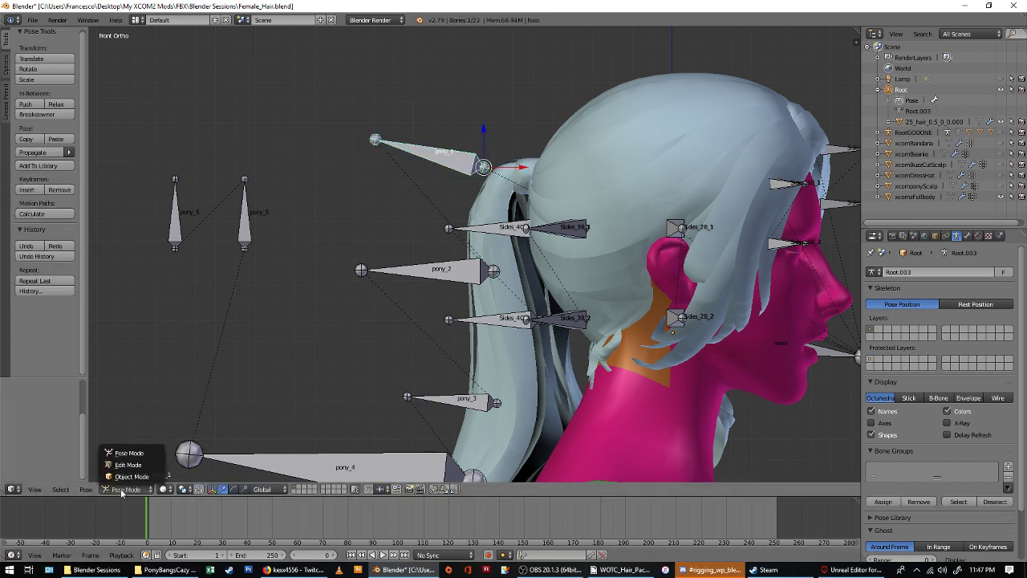
pyautogui.click(132, 477)
pyautogui.scroll(-4, 453, 136)
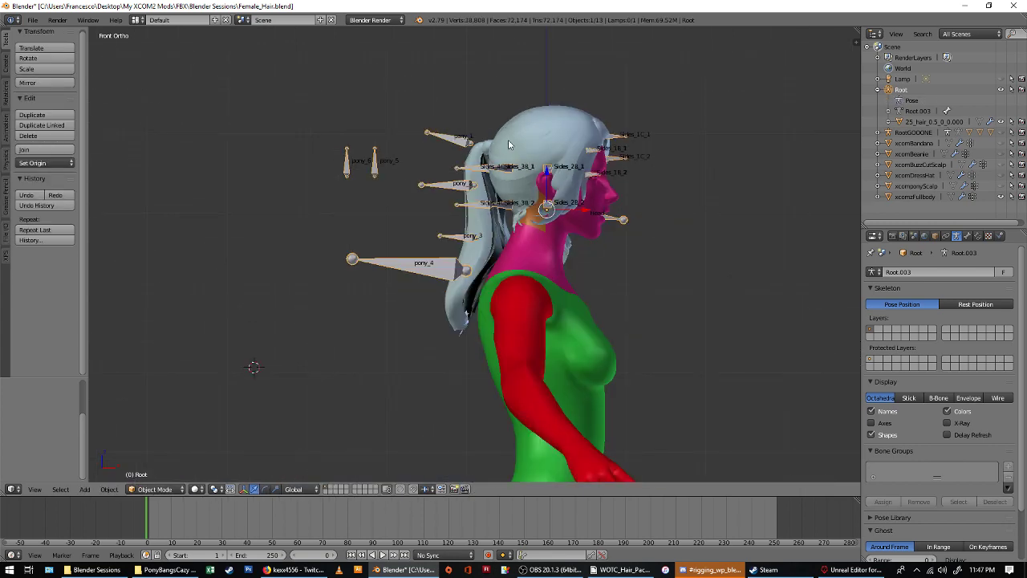
pyautogui.rightClick(508, 144)
pyautogui.keyDown('shift'); pyautogui.rightClick(439, 136); pyautogui.keyUp('shift')
pyautogui.press('z')
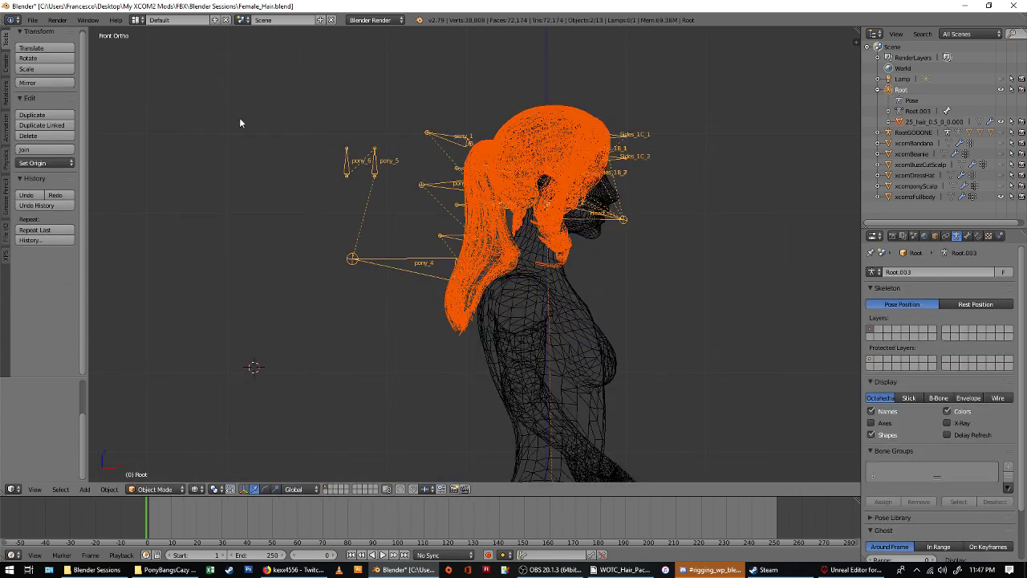
# Export the selected hair and armature as FBX to the Desktop, overwriting SM_TEST_Hair_F.fbx.
pyautogui.click(33, 20)
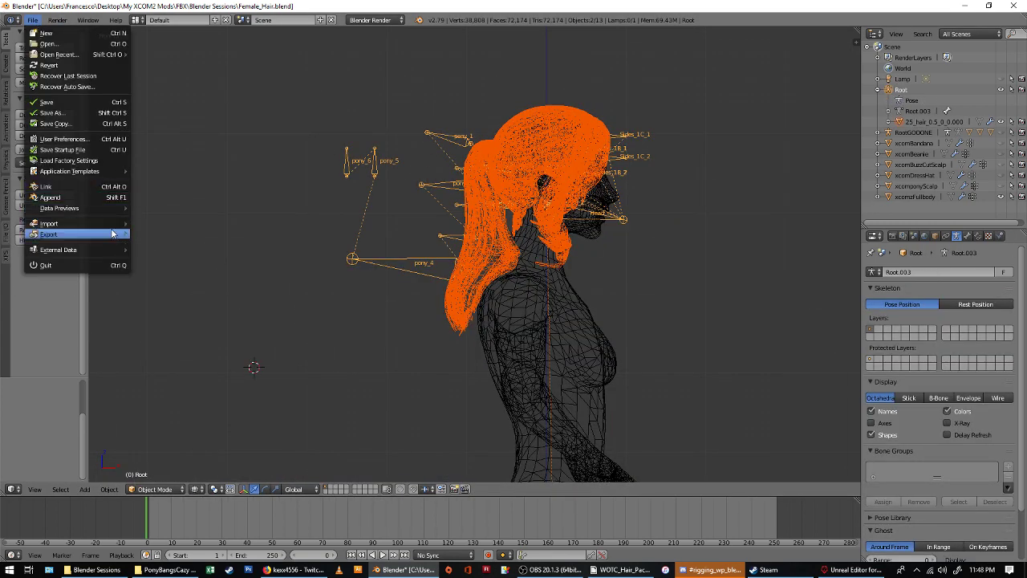
pyautogui.moveTo(113, 234)
pyautogui.click(179, 268)
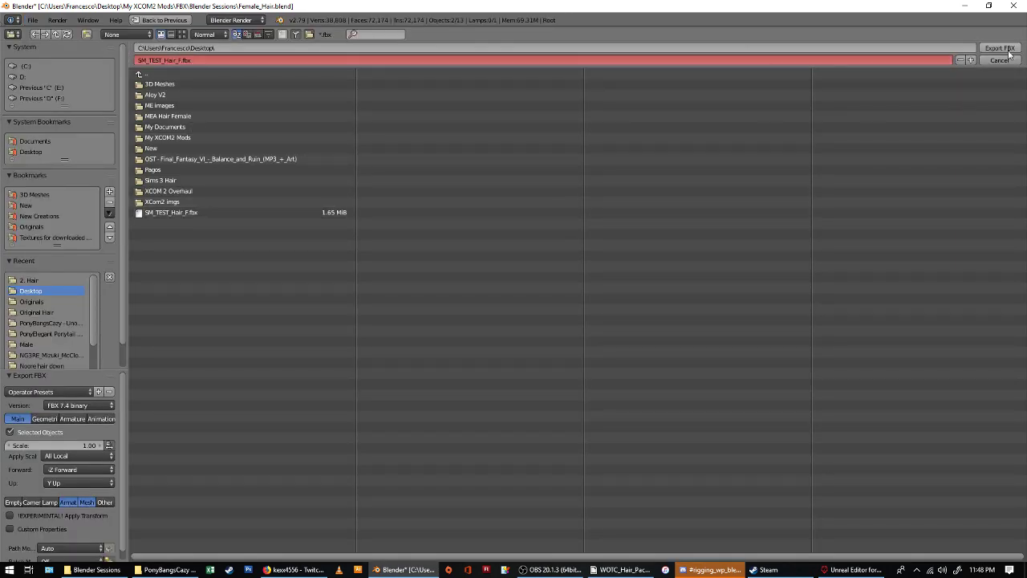
pyautogui.press('Return')
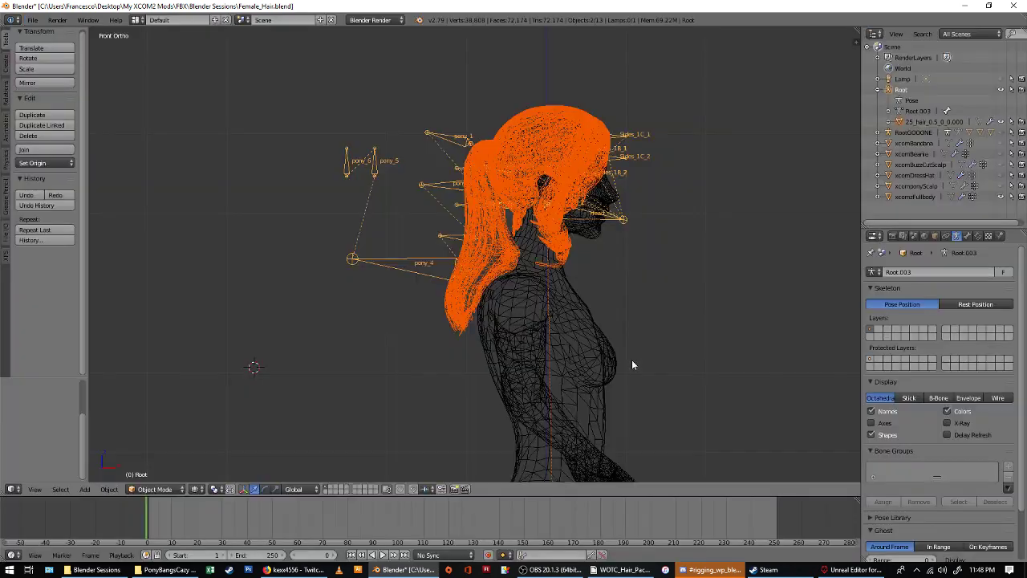
# Switch to the Unreal Editor and browse for packages to open in the WOTC_Hair_Pack Content folder under Documents\Firaxis ModBuddy\XCOM - War of the Chosen.
pyautogui.click(855, 570)
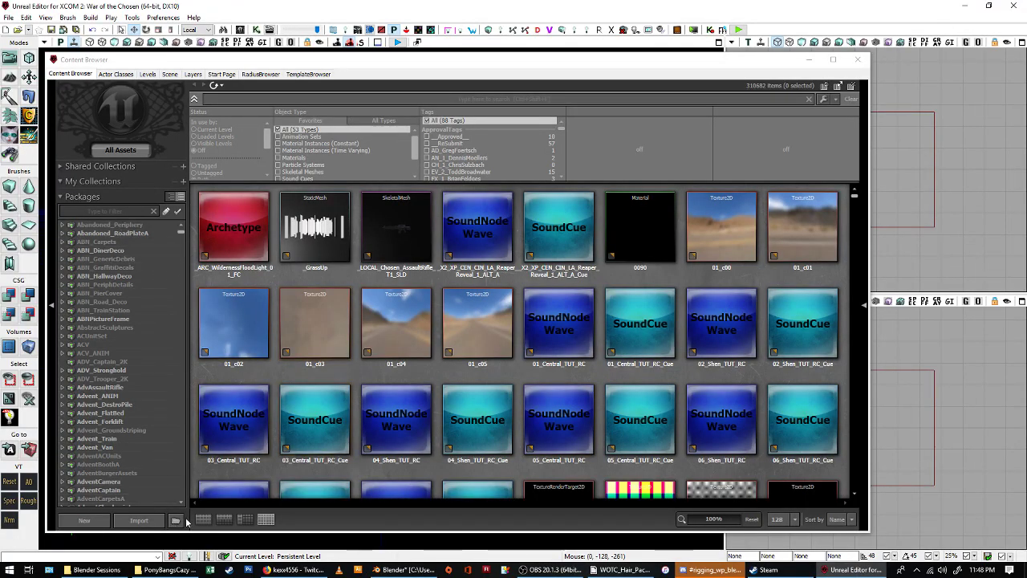
pyautogui.click(139, 520)
pyautogui.scroll(2, 41, 128)
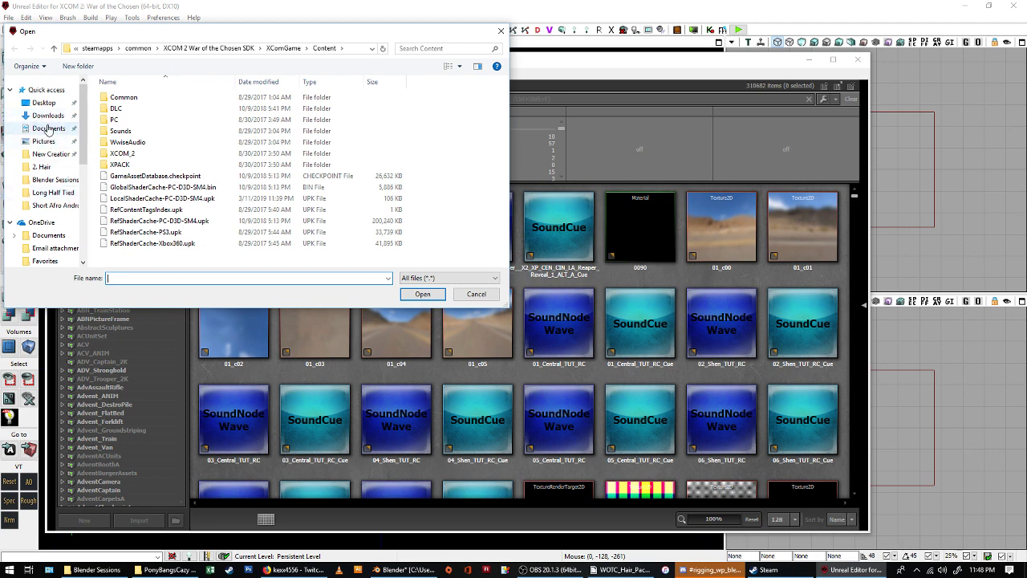
pyautogui.click(49, 129)
pyautogui.doubleClick(141, 119)
pyautogui.doubleClick(149, 108)
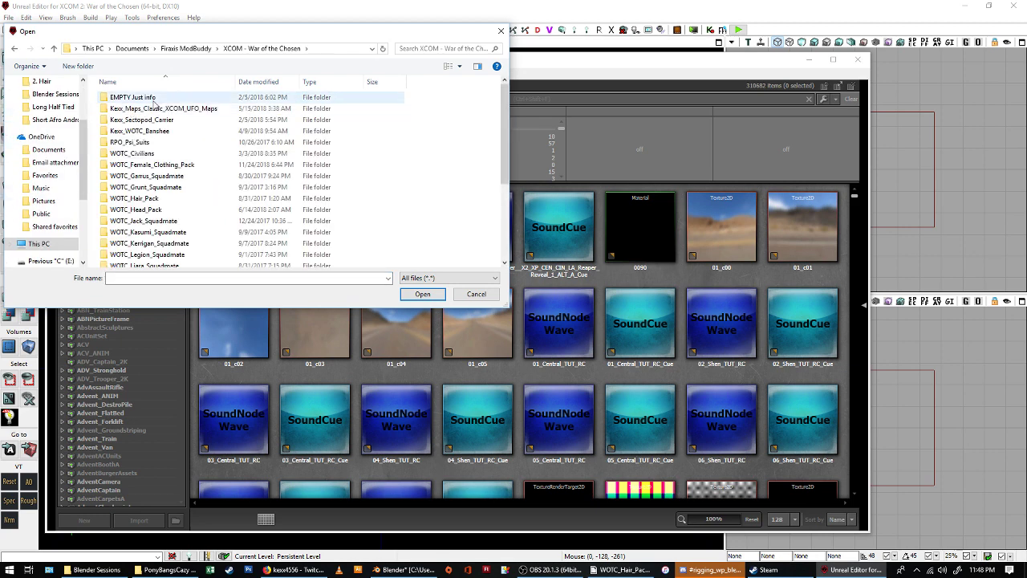
pyautogui.click(147, 198)
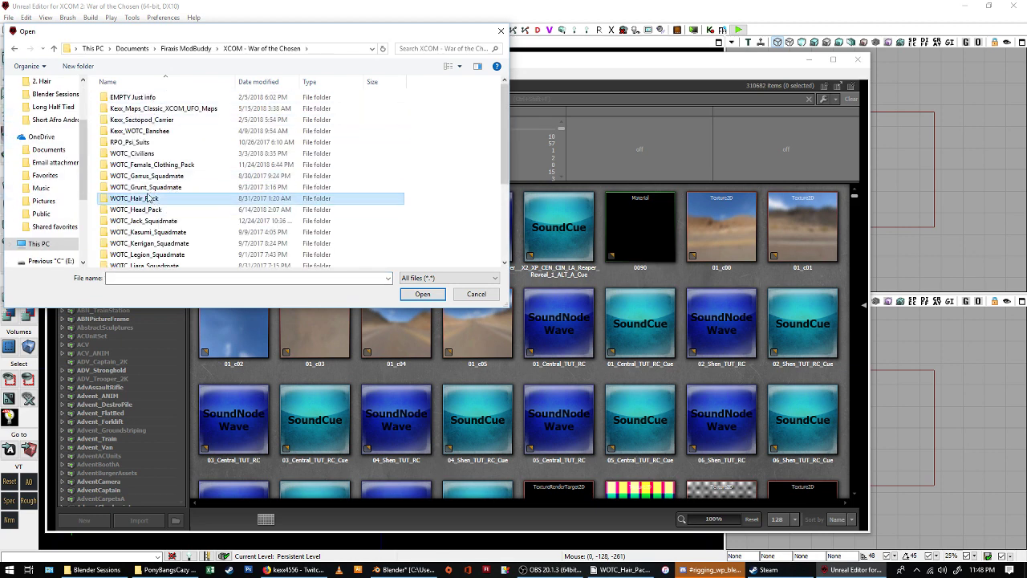
pyautogui.doubleClick(147, 199)
pyautogui.doubleClick(148, 97)
pyautogui.doubleClick(148, 108)
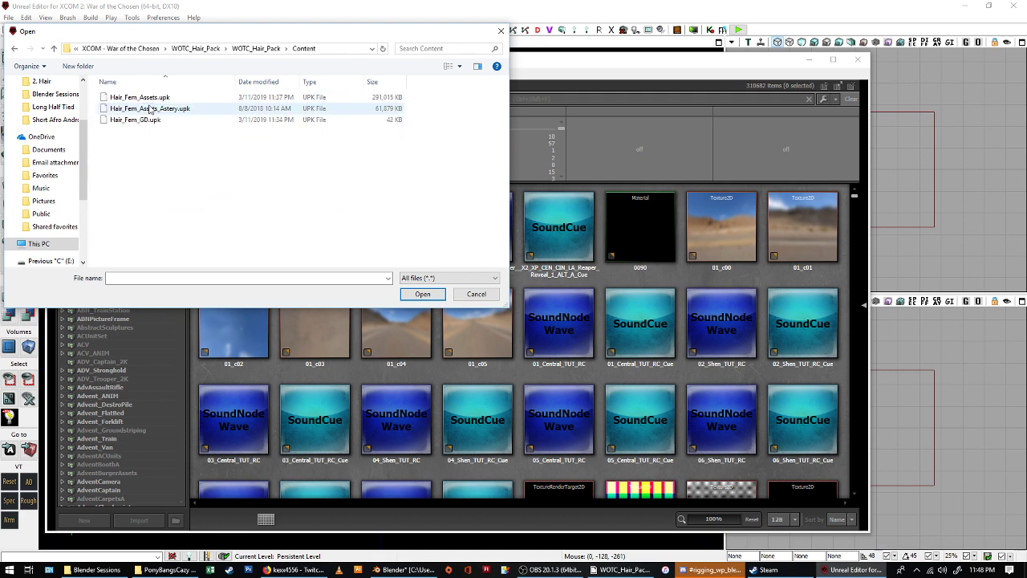
# Open the packages Hair_Fem_Assets.upk and Hair_Fem_GD.upk together.
pyautogui.click(141, 97)
pyautogui.keyDown('ctrl'); pyautogui.click(150, 108); pyautogui.keyUp('ctrl')
pyautogui.click(164, 119)
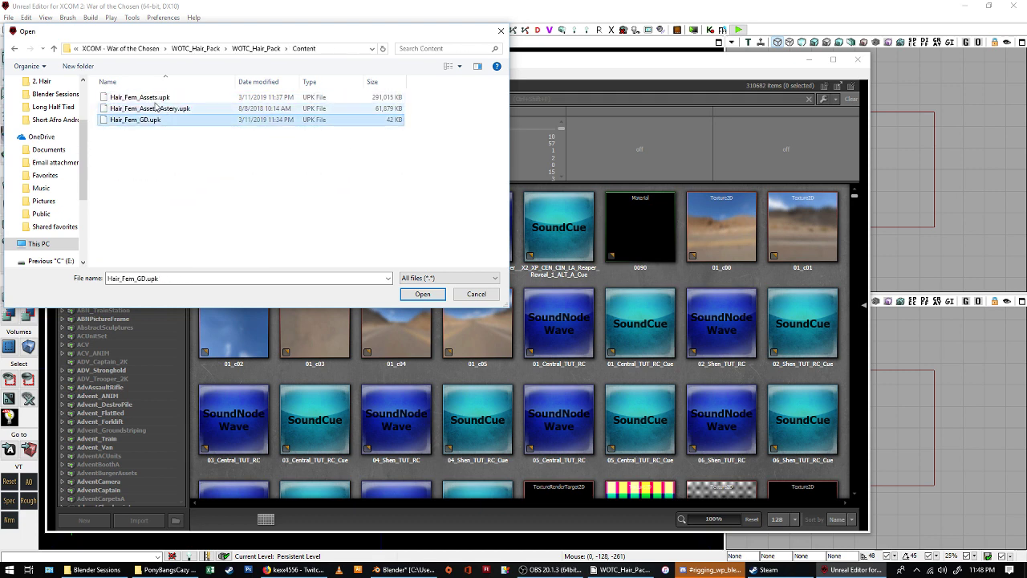
pyautogui.keyDown('ctrl'); pyautogui.click(145, 97); pyautogui.keyUp('ctrl')
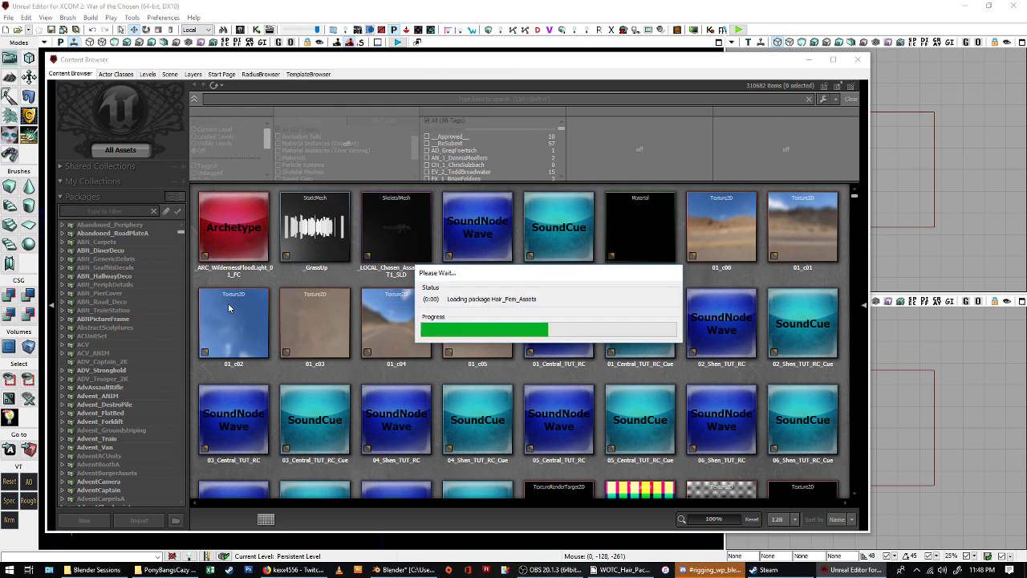
# Filter the packages by "hair" and find the SM_TEST_Hair_F mesh in the SkeletalMeshes group of Hair_Fem_Assets.
pyautogui.click(83, 211)
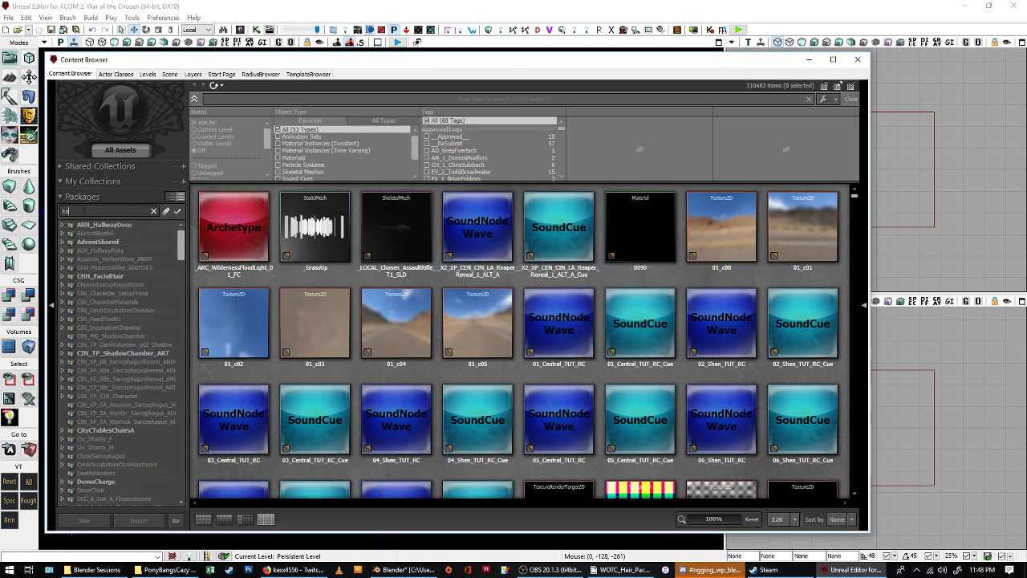
pyautogui.write('hair')
pyautogui.click(116, 439)
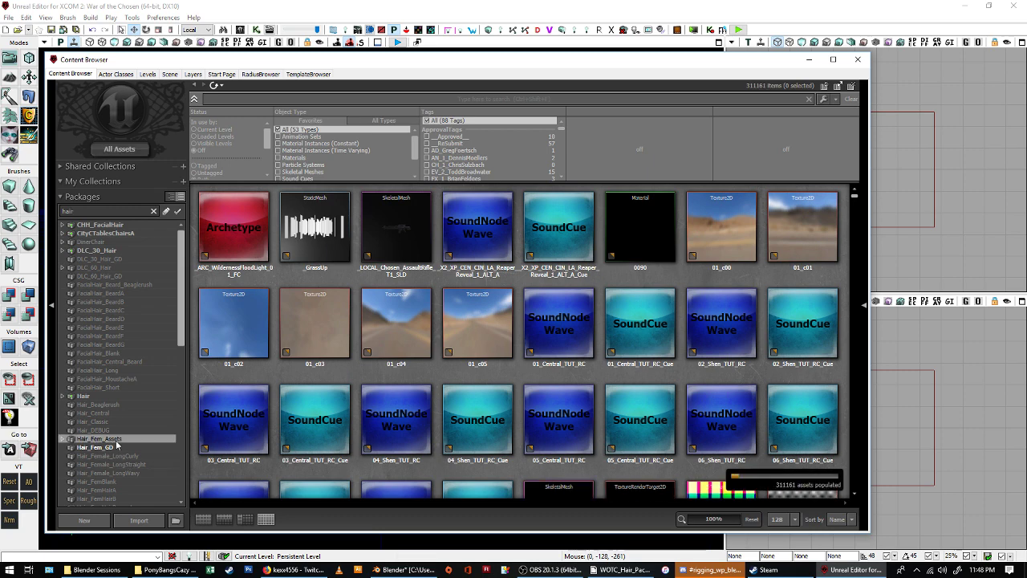
pyautogui.scroll(-3, 337, 344)
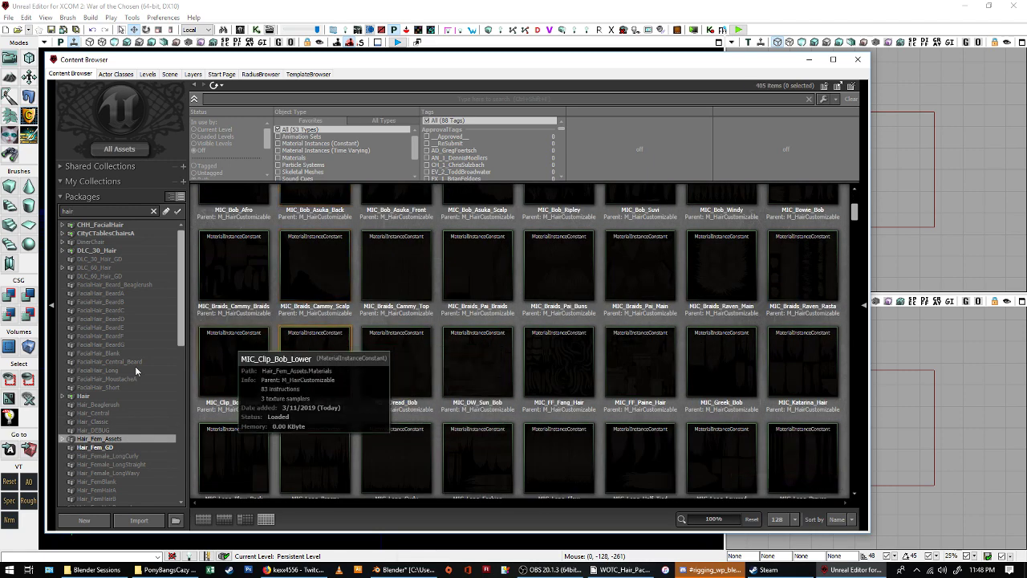
pyautogui.click(62, 439)
pyautogui.click(106, 455)
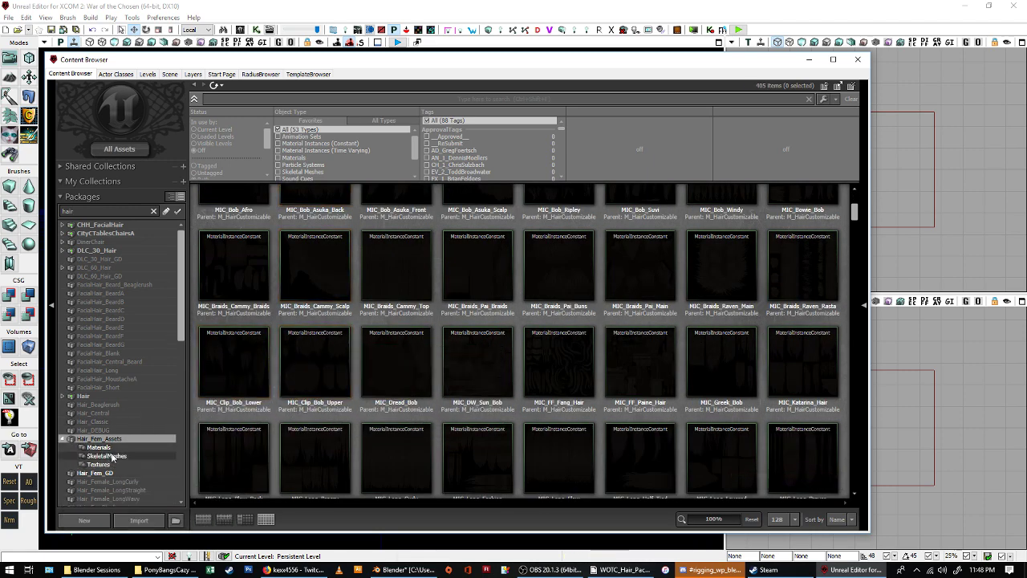
pyautogui.scroll(-4, 321, 418)
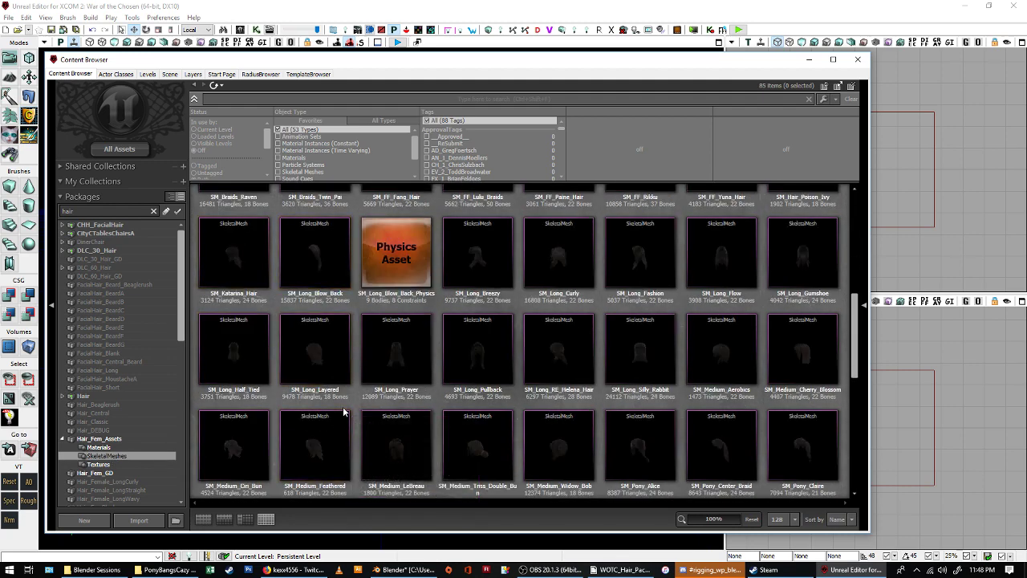
pyautogui.scroll(-5, 345, 410)
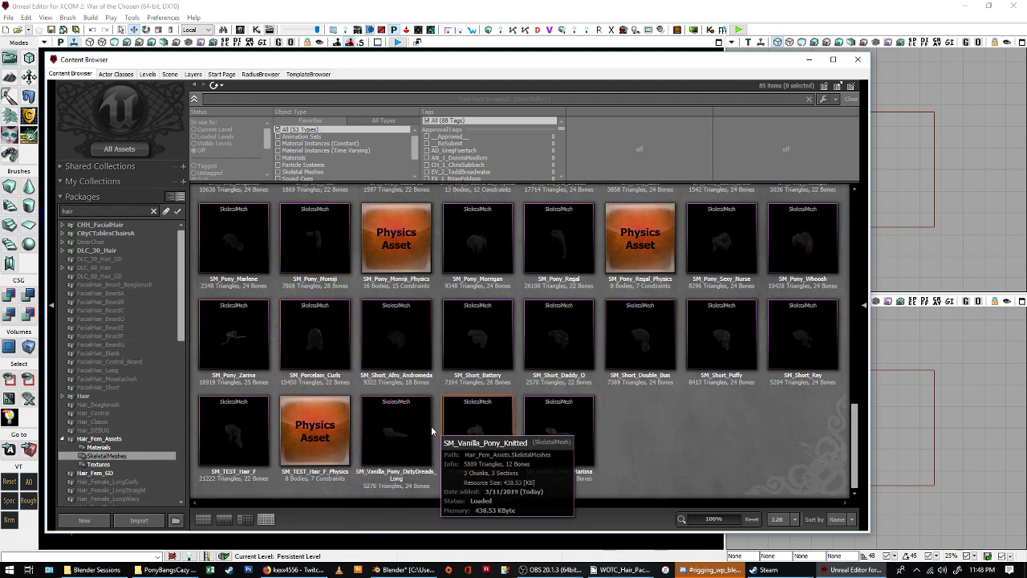
# Open the SM_TEST_Hair_F skeletal mesh in the AnimSet Editor and inspect the hair up close.
pyautogui.click(246, 452)
pyautogui.doubleClick(232, 446)
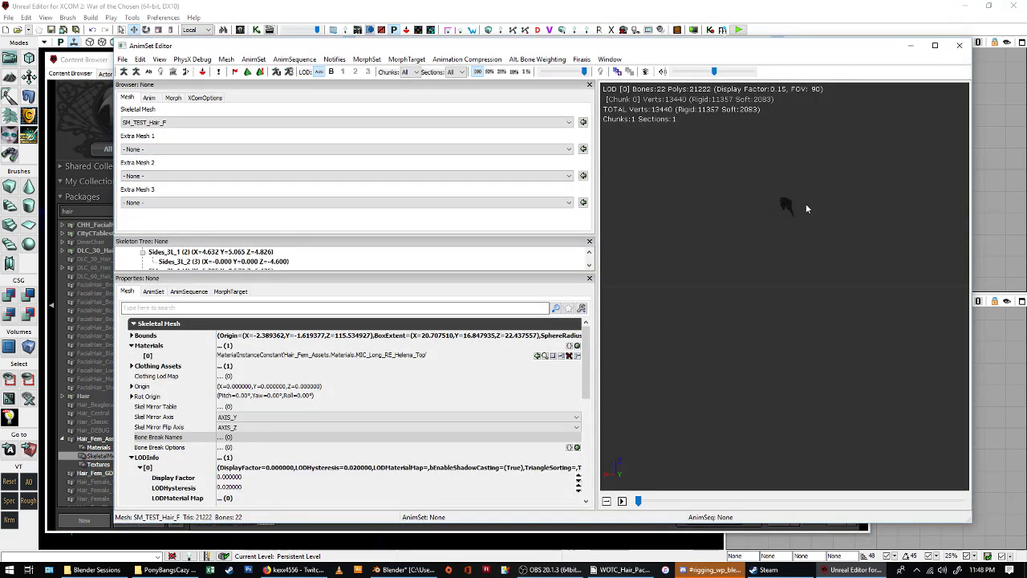
pyautogui.moveTo(806, 208); pyautogui.dragTo(791, 321)
pyautogui.scroll(10, 798, 303)
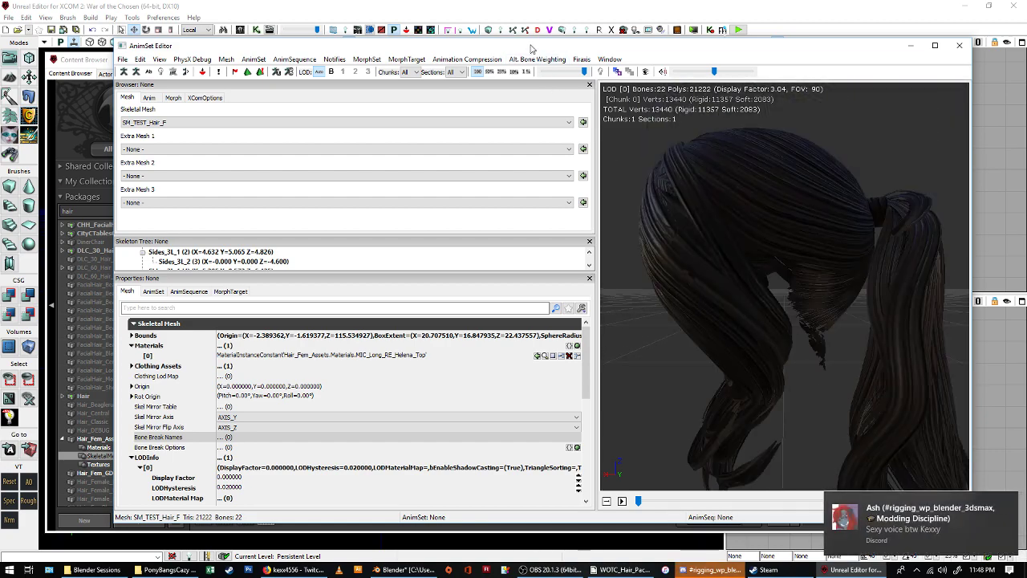
pyautogui.moveTo(531, 48); pyautogui.dragTo(607, 33)
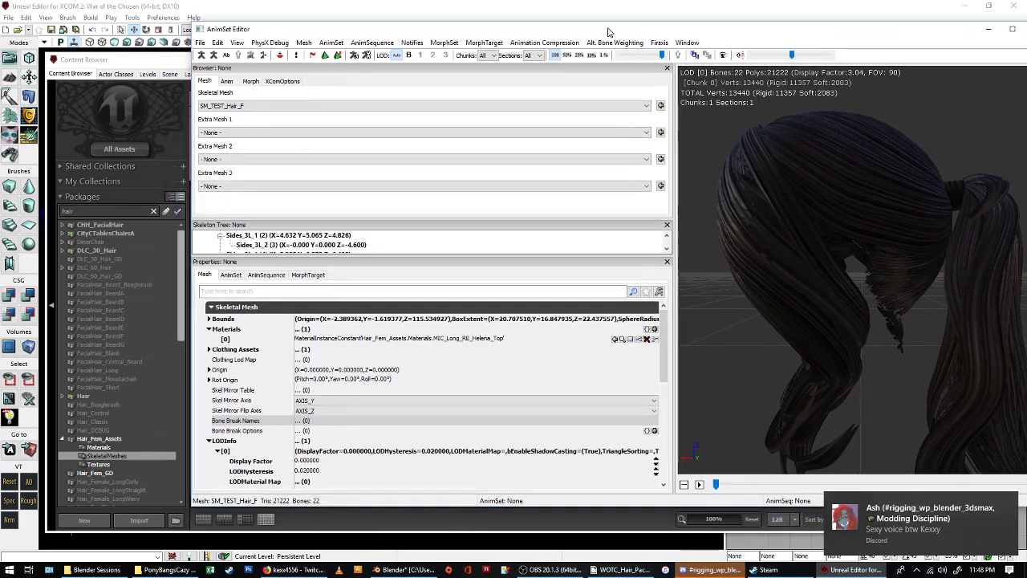
# Reimport the SM_TEST_Hair_F skeletal mesh from its updated FBX source.
pyautogui.click(157, 64)
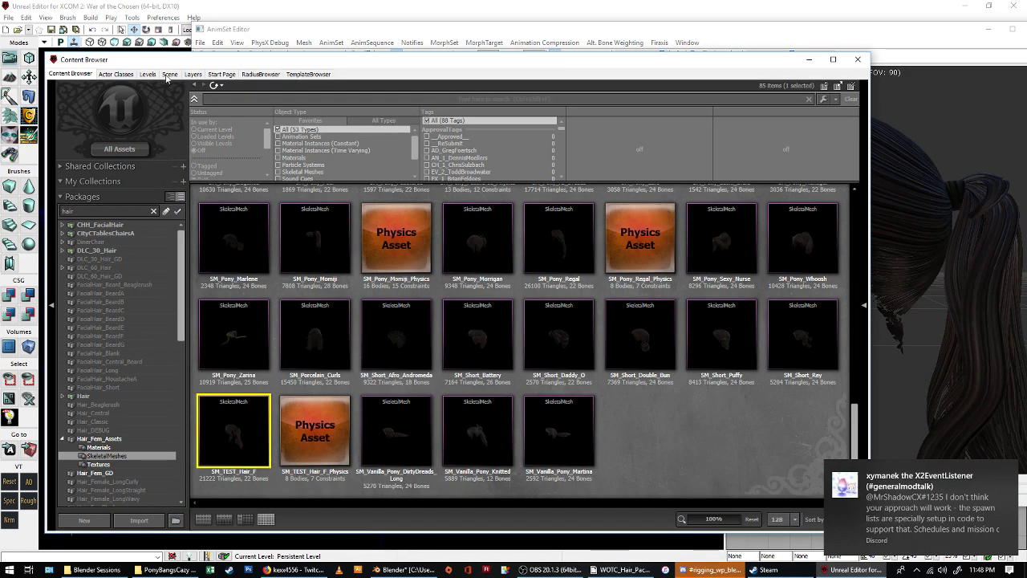
pyautogui.rightClick(122, 457)
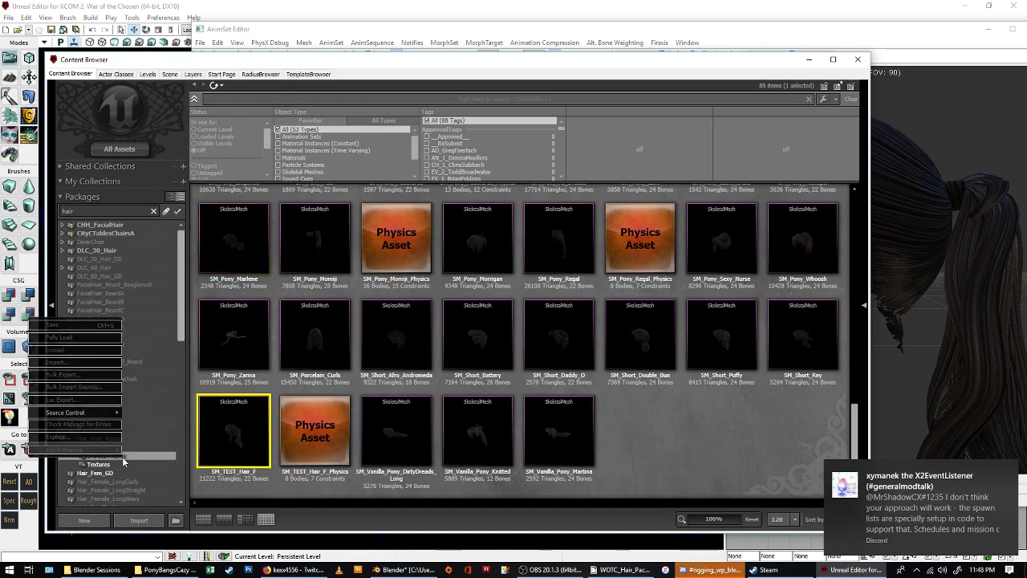
pyautogui.rightClick(227, 445)
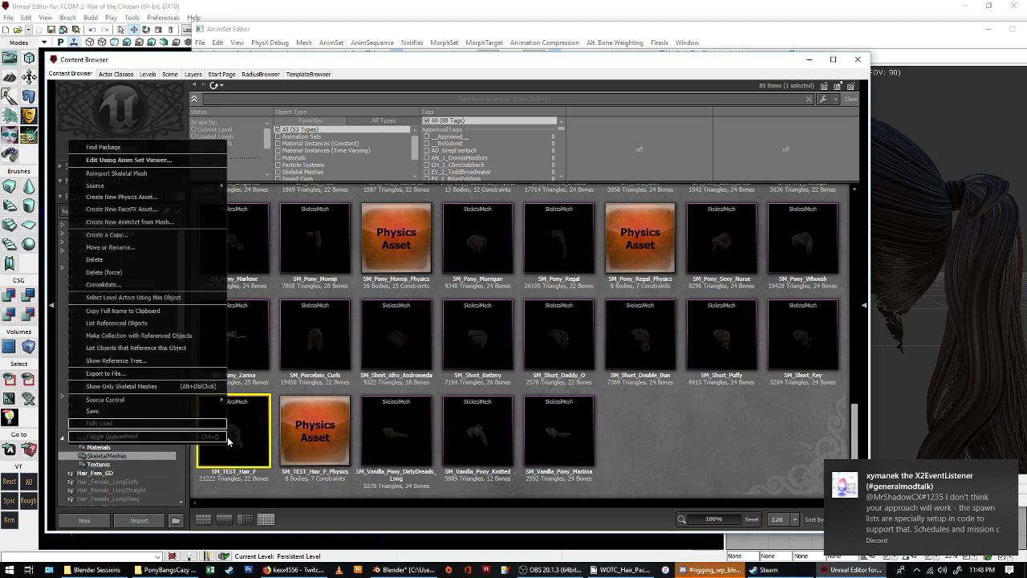
pyautogui.click(148, 171)
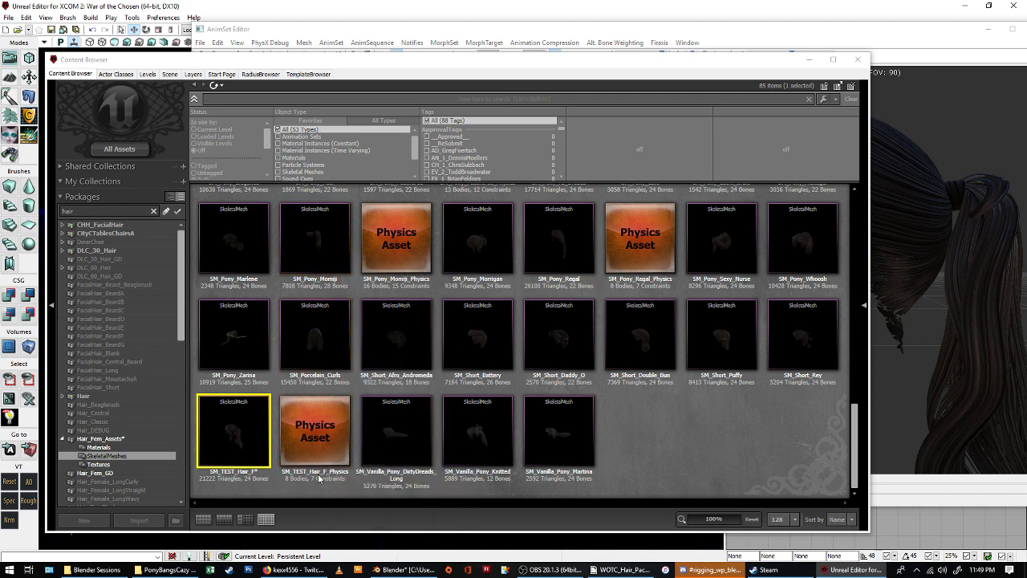
# Open the SM_TEST_Hair_F_Physics asset to check its bodies against the reimported skeleton, then close it and return to the Content Browser.
pyautogui.click(318, 451)
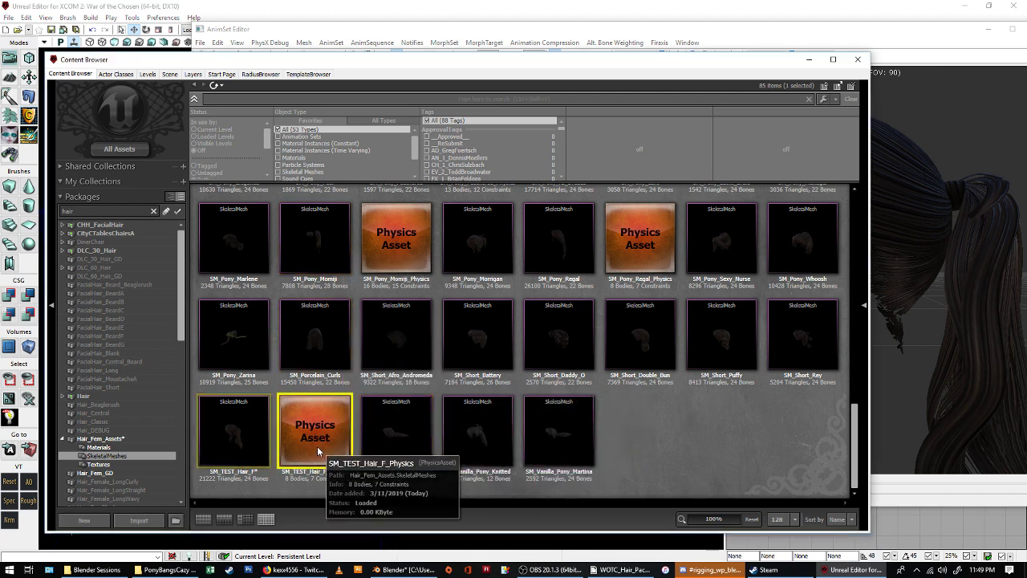
pyautogui.doubleClick(318, 452)
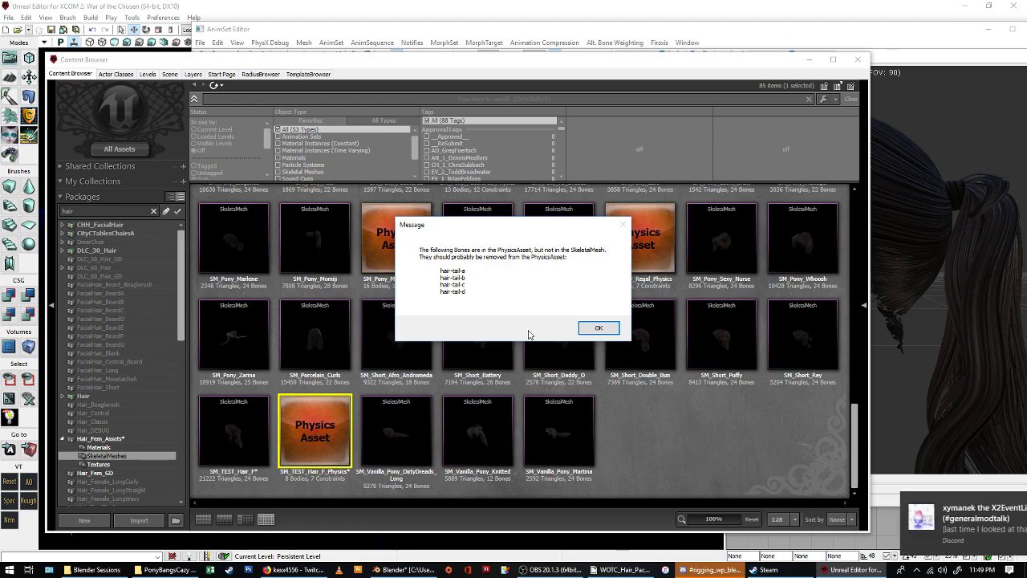
pyautogui.click(599, 329)
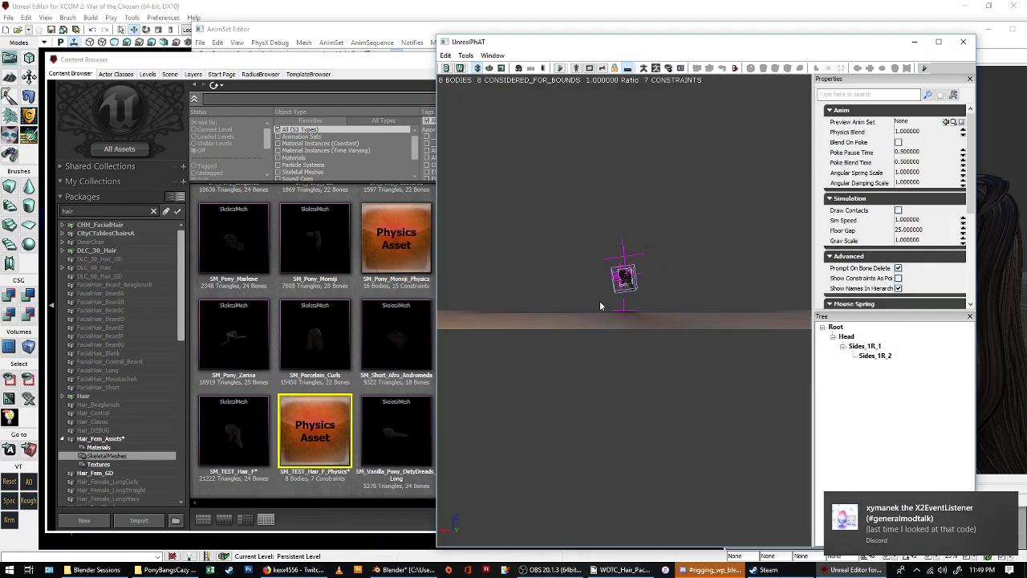
pyautogui.click(964, 41)
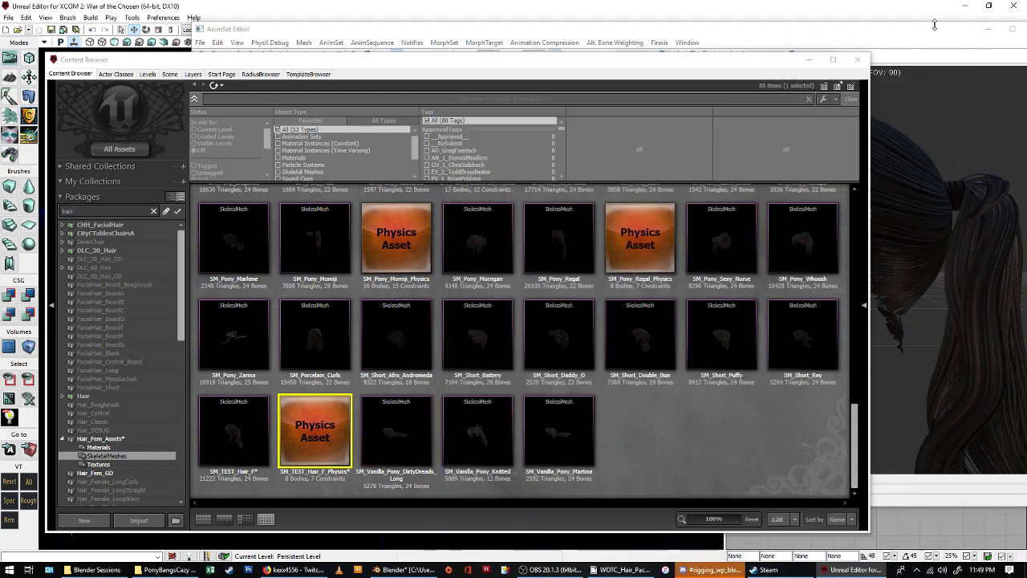
pyautogui.click(861, 22)
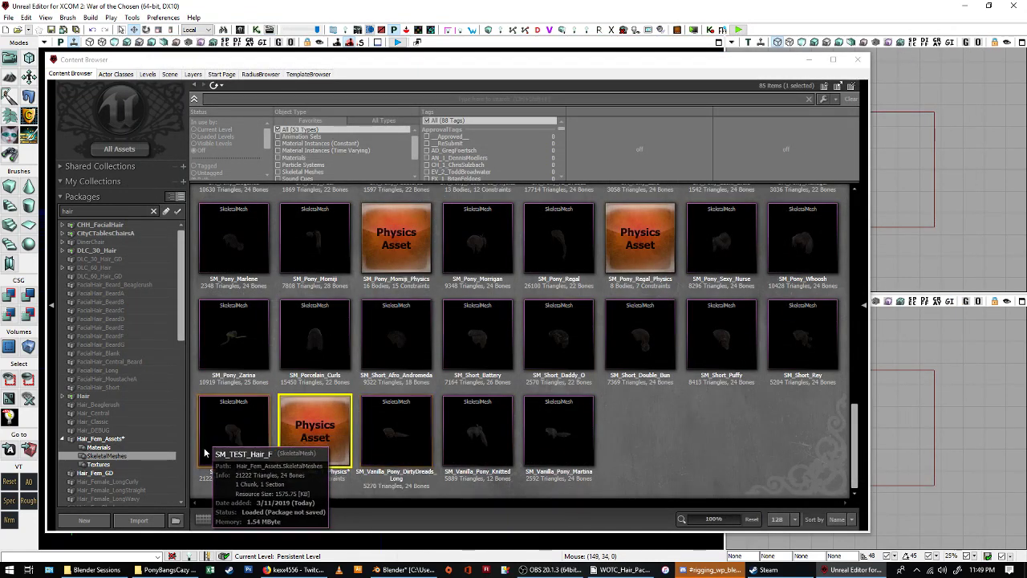
pyautogui.click(401, 571)
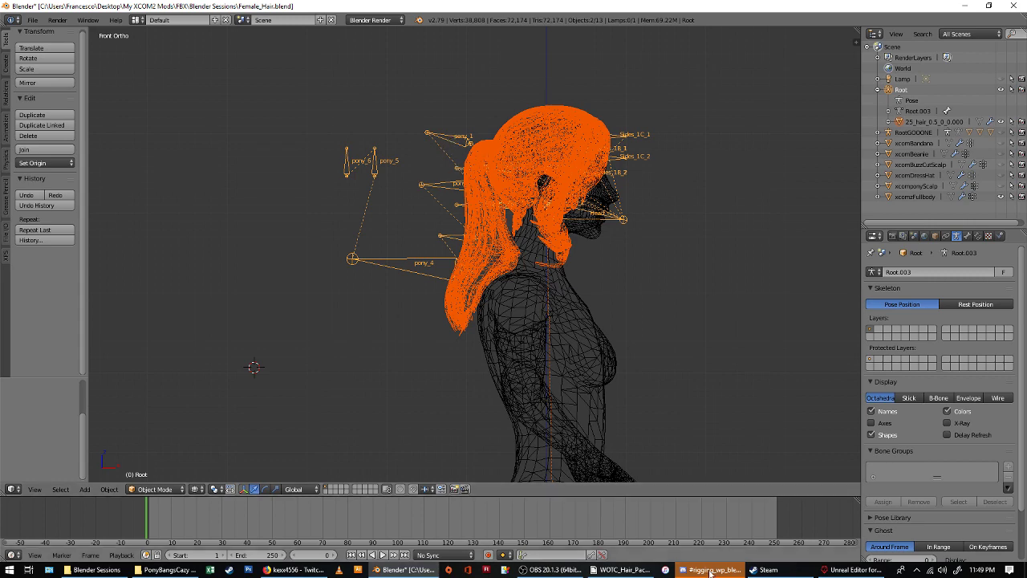
pyautogui.click(859, 572)
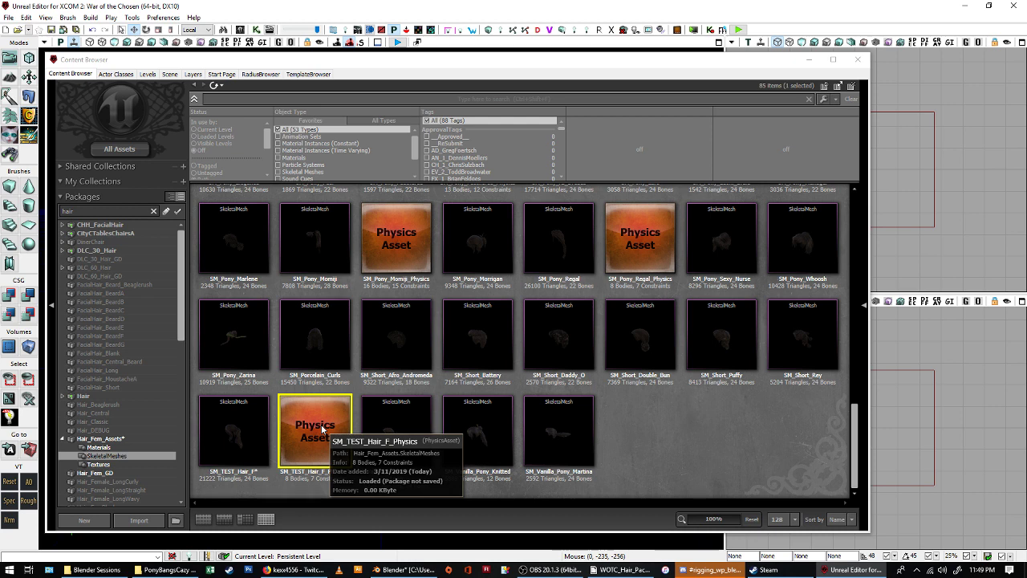
pyautogui.rightClick(322, 429)
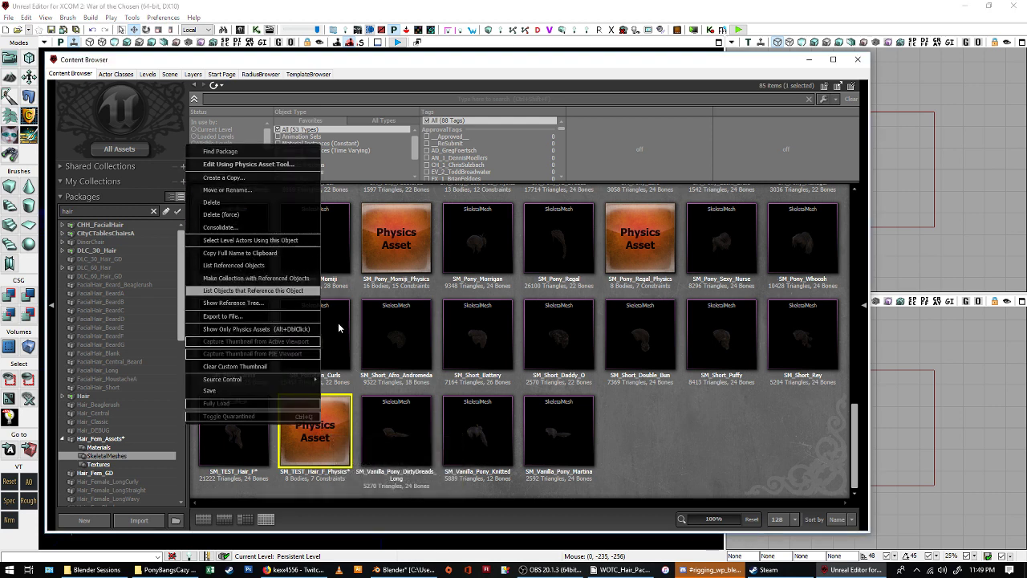
pyautogui.click(692, 439)
# Open the ARC_TEST_Hair_F archetype's properties from Hair_Fem_GD and clear its Use Physics Asset.
pyautogui.click(96, 473)
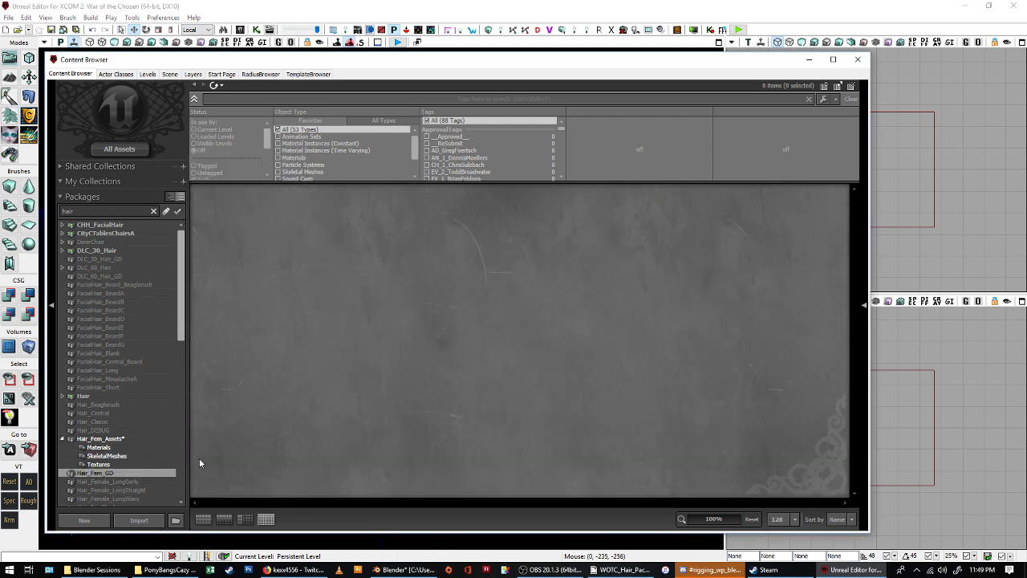
pyautogui.doubleClick(330, 441)
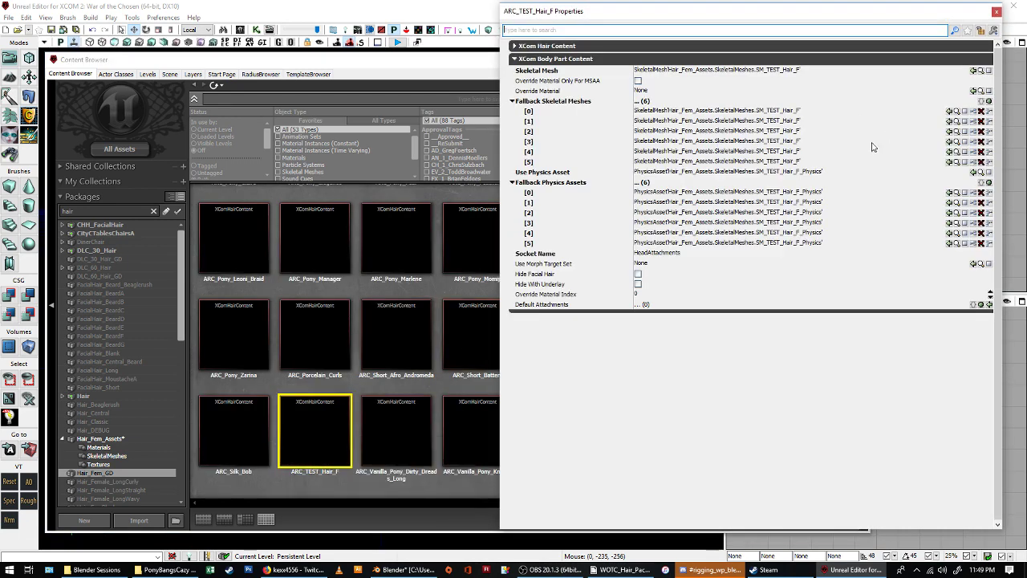
pyautogui.click(770, 172)
pyautogui.press('Delete')
# Clear all six Fallback Physics Assets entries, [0] to [5], of ARC_TEST_Hair_F.
pyautogui.click(772, 192)
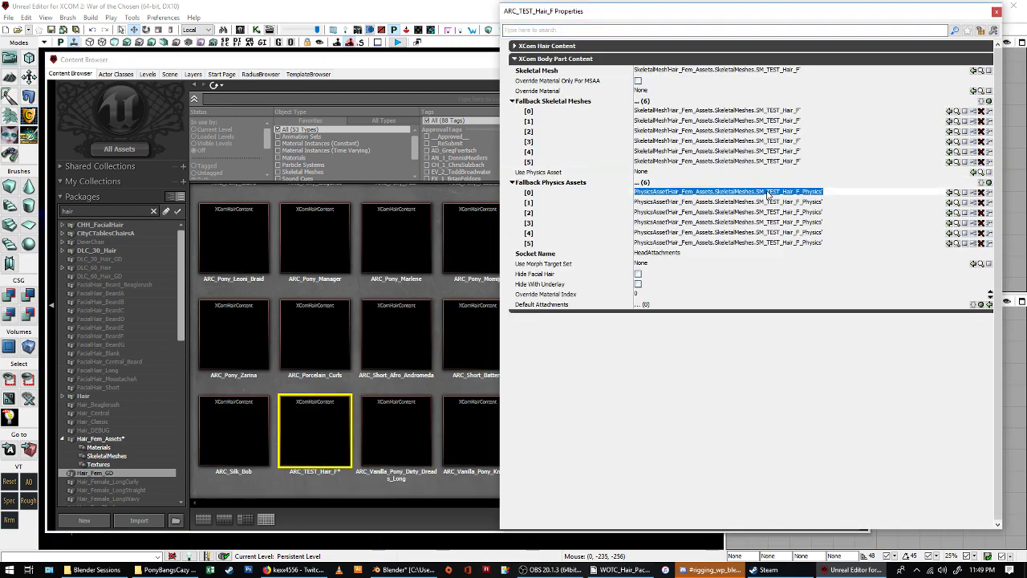
pyautogui.press('Delete')
pyautogui.click(782, 203)
pyautogui.press('Delete')
pyautogui.click(763, 212)
pyautogui.press('Delete')
pyautogui.click(762, 222)
pyautogui.press('Delete')
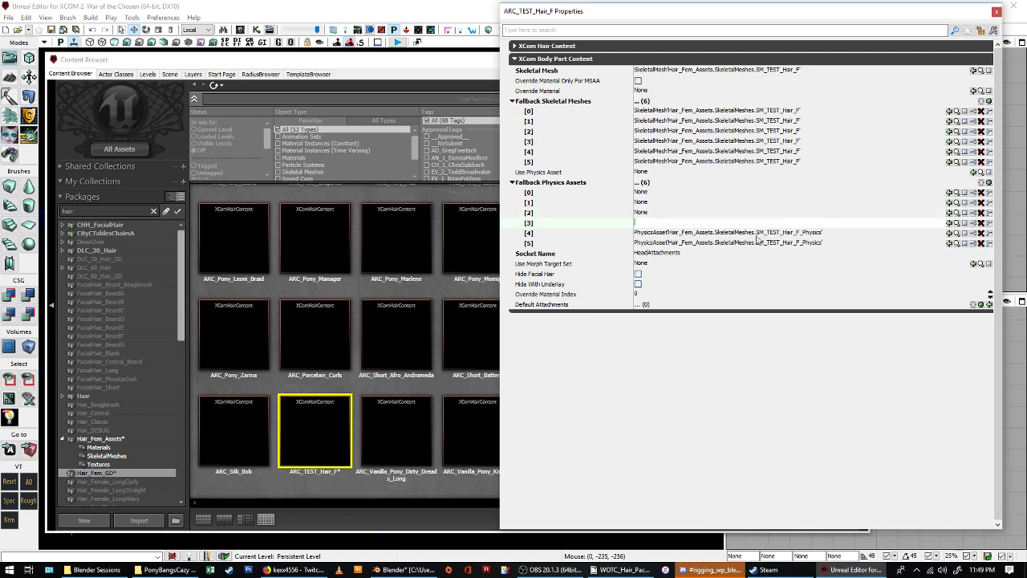
pyautogui.click(769, 233)
pyautogui.press('Delete')
pyautogui.click(758, 243)
pyautogui.press('Delete')
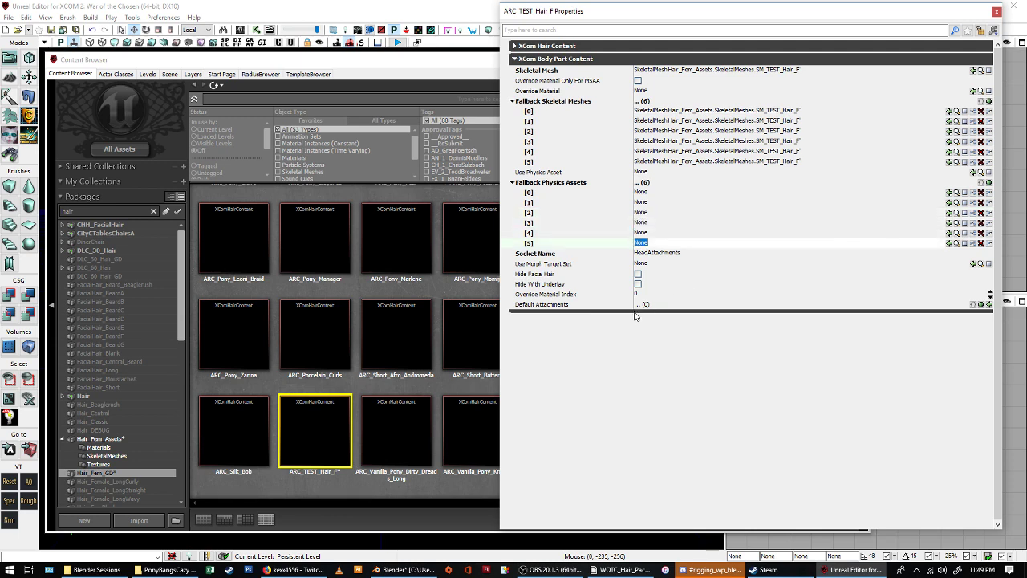
# Move SM_TEST_Hair_F_Physics out of the SkeletalMeshes group of Hair_Fem_Assets into a new package named Hair_Fem_Assetsxxxxx.
pyautogui.click(125, 442)
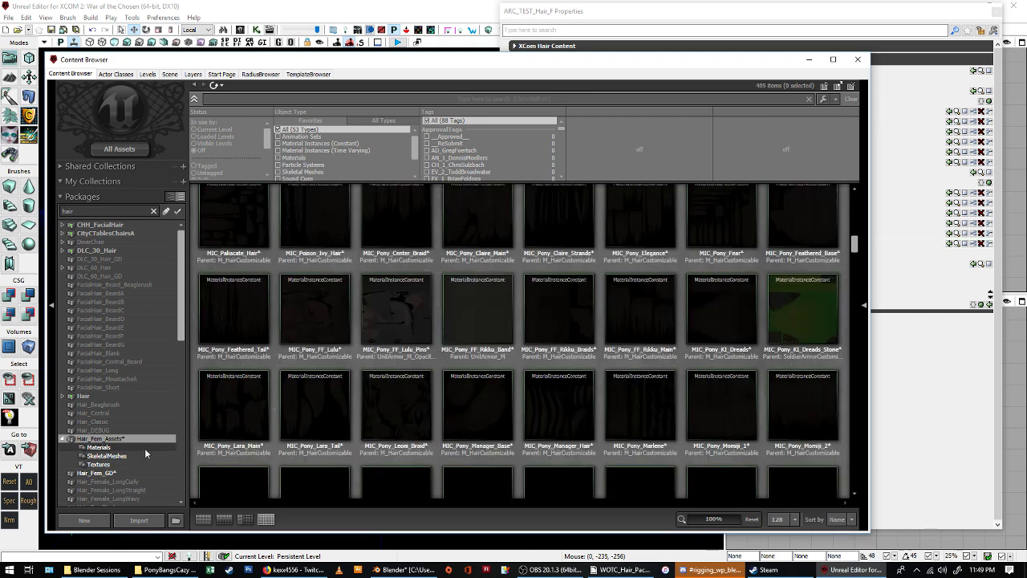
pyautogui.click(149, 453)
pyautogui.scroll(-2, 331, 426)
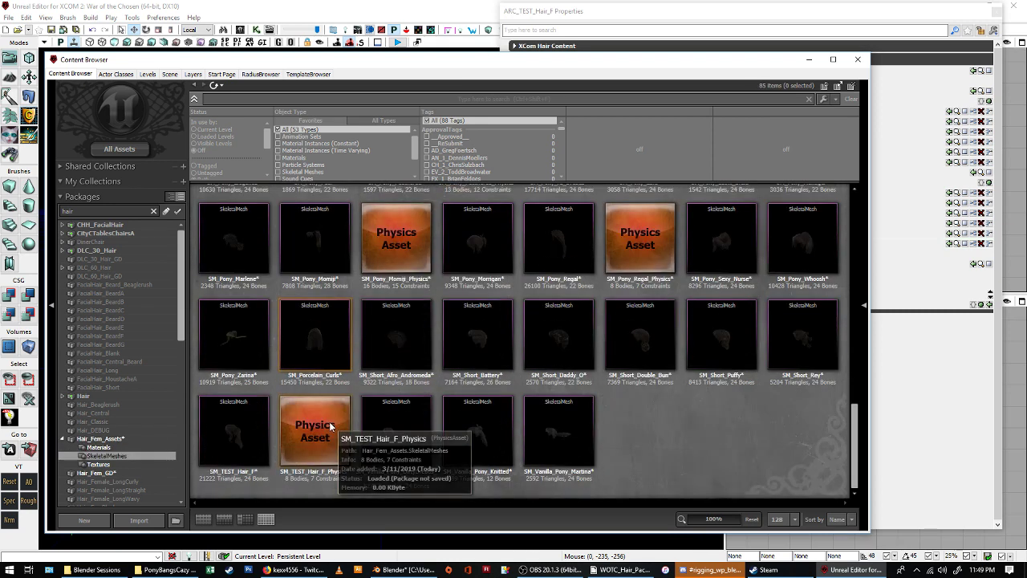
pyautogui.click(325, 441)
pyautogui.rightClick(321, 425)
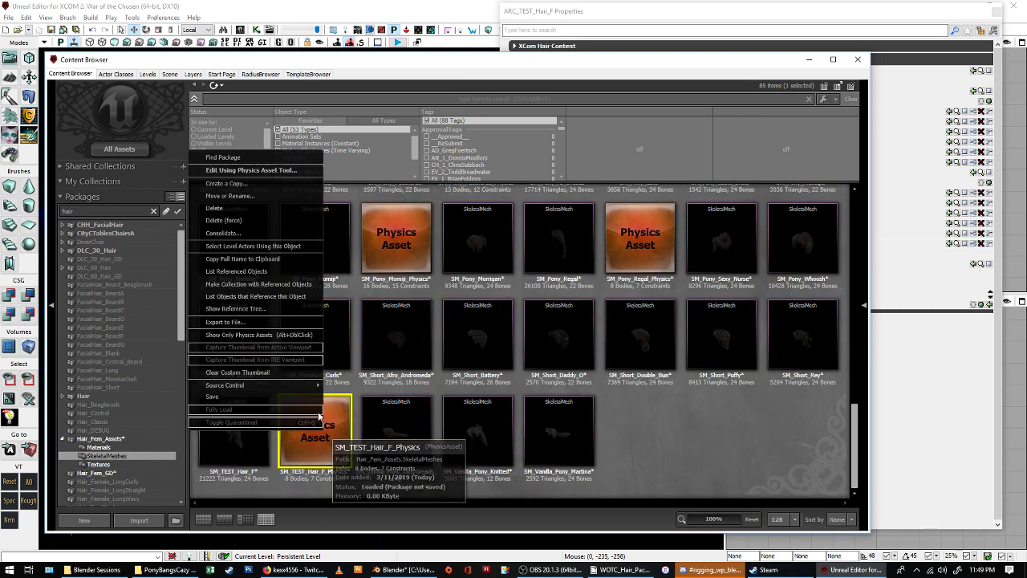
pyautogui.click(246, 196)
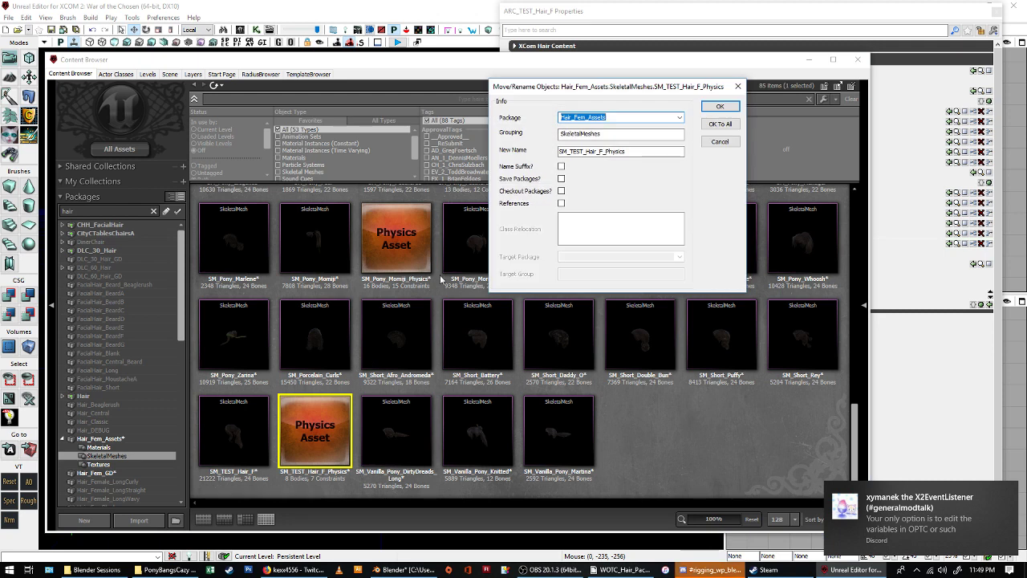
pyautogui.click(634, 119)
pyautogui.write('xxxxx')
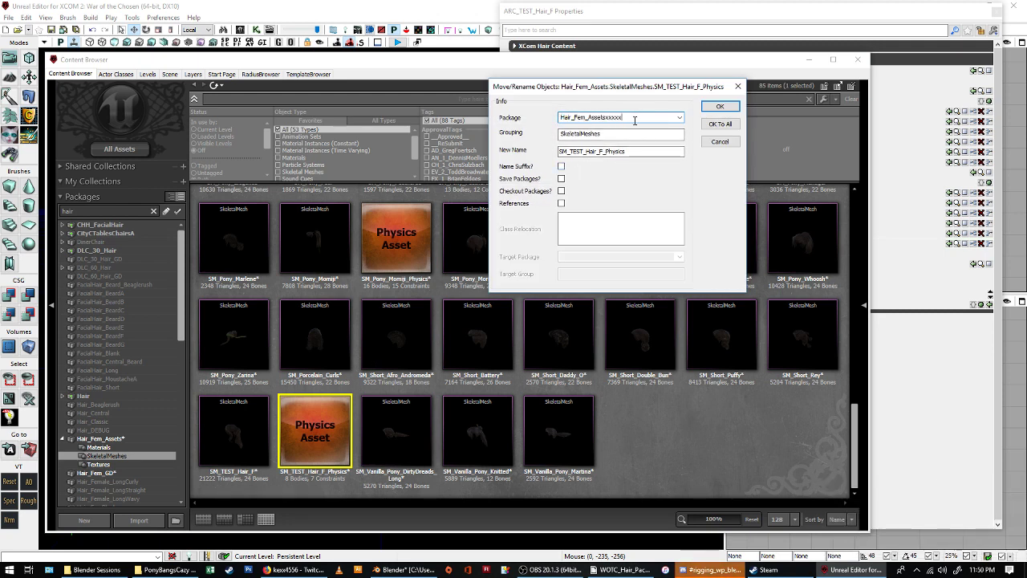
pyautogui.click(730, 109)
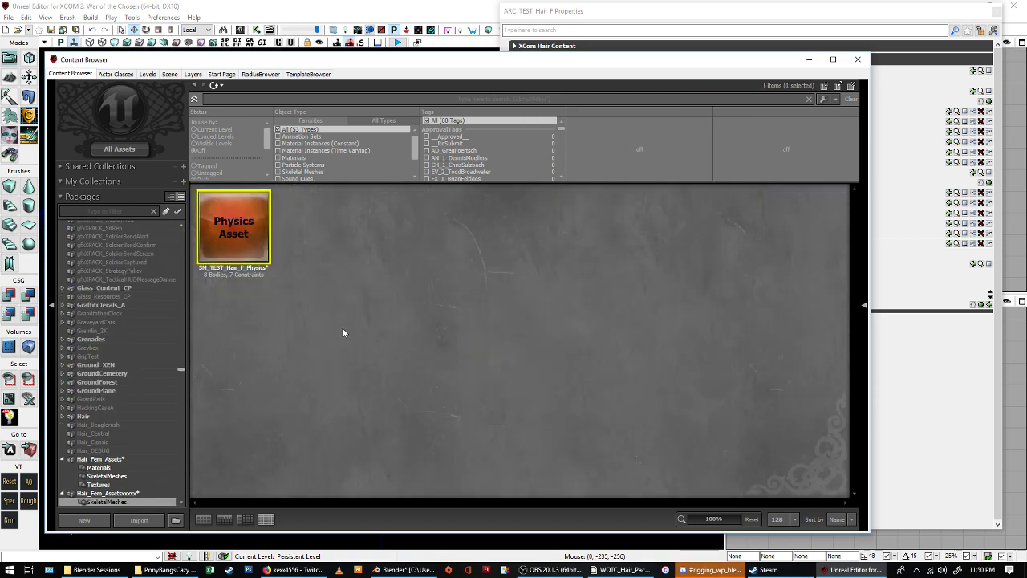
# Pick SM_Pony_Elegance_Physics in Hair_Fem_Assets and assign it as the Use Physics Asset of ARC_TEST_Hair_F.
pyautogui.scroll(-2, 113, 466)
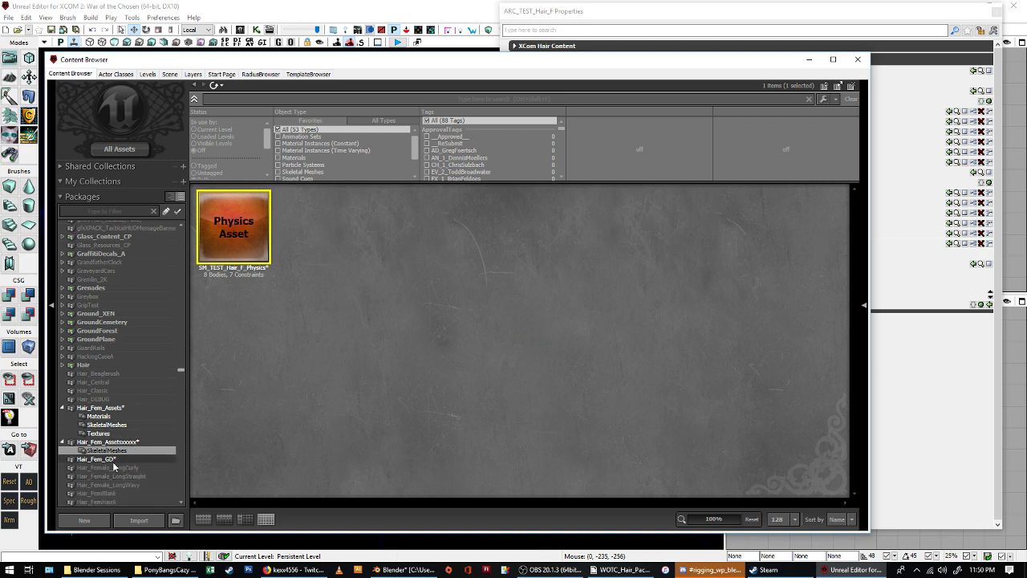
pyautogui.click(117, 407)
pyautogui.scroll(-8, 465, 369)
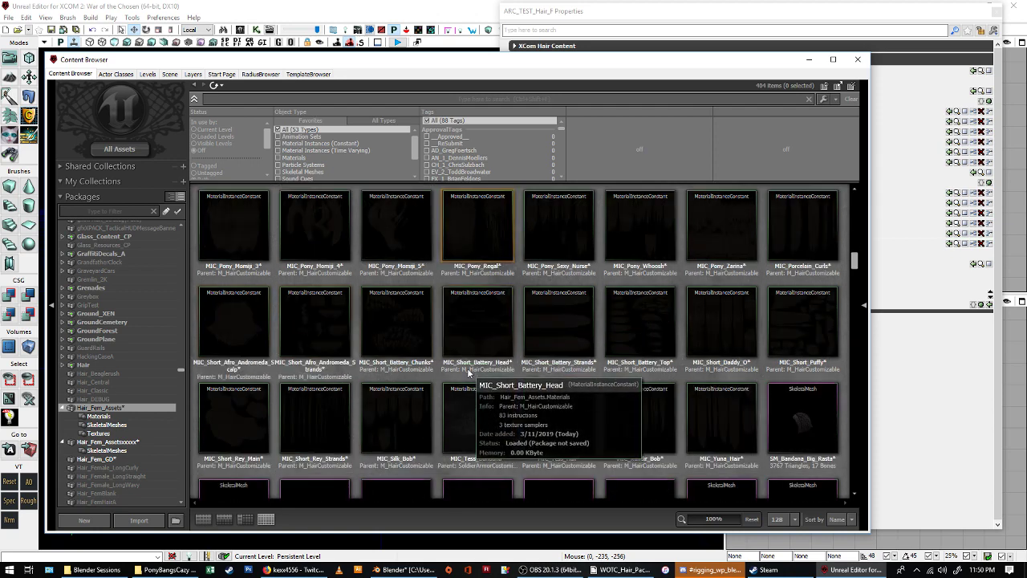
pyautogui.scroll(-1, 666, 318)
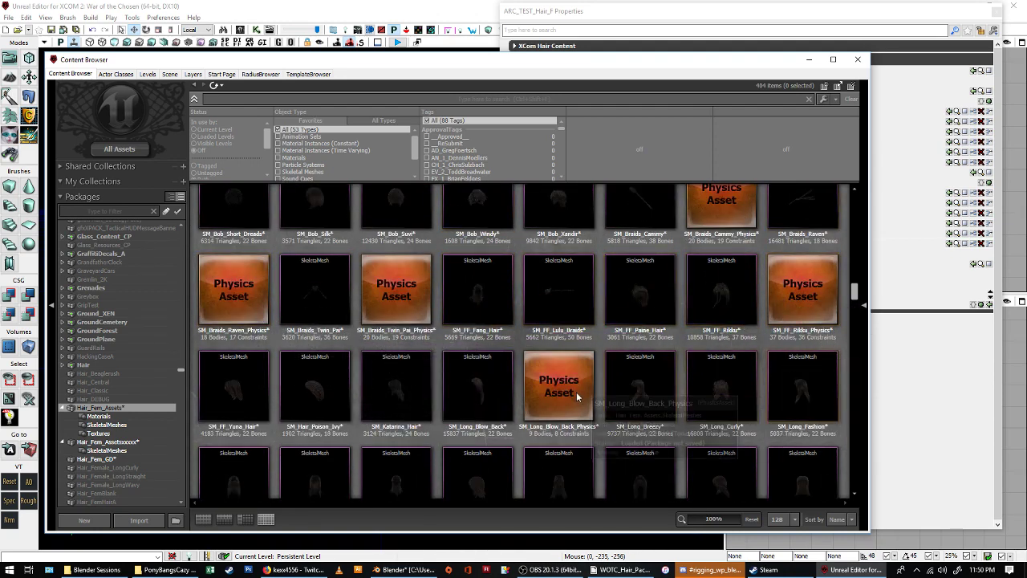
pyautogui.scroll(-5, 562, 381)
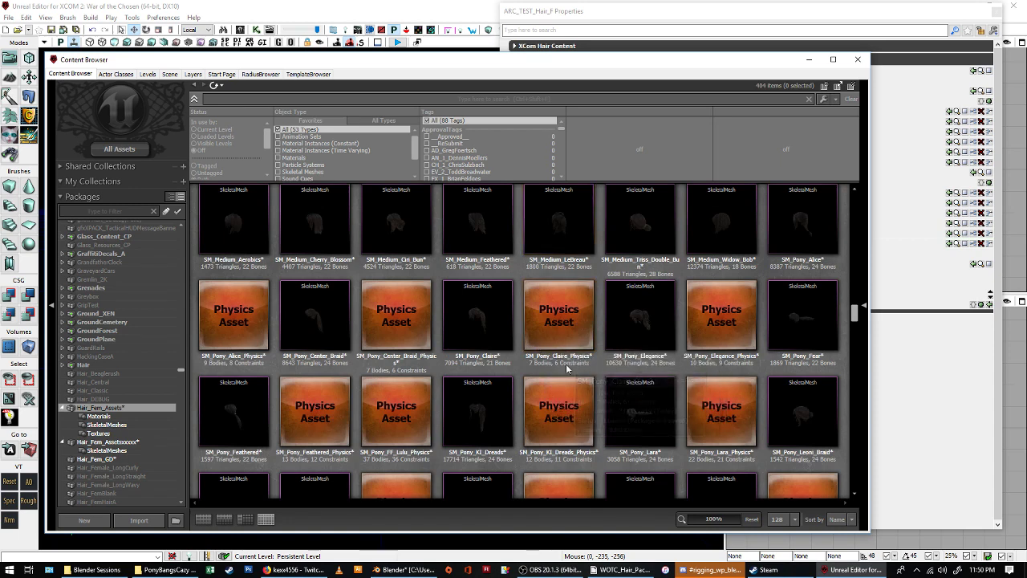
pyautogui.click(720, 330)
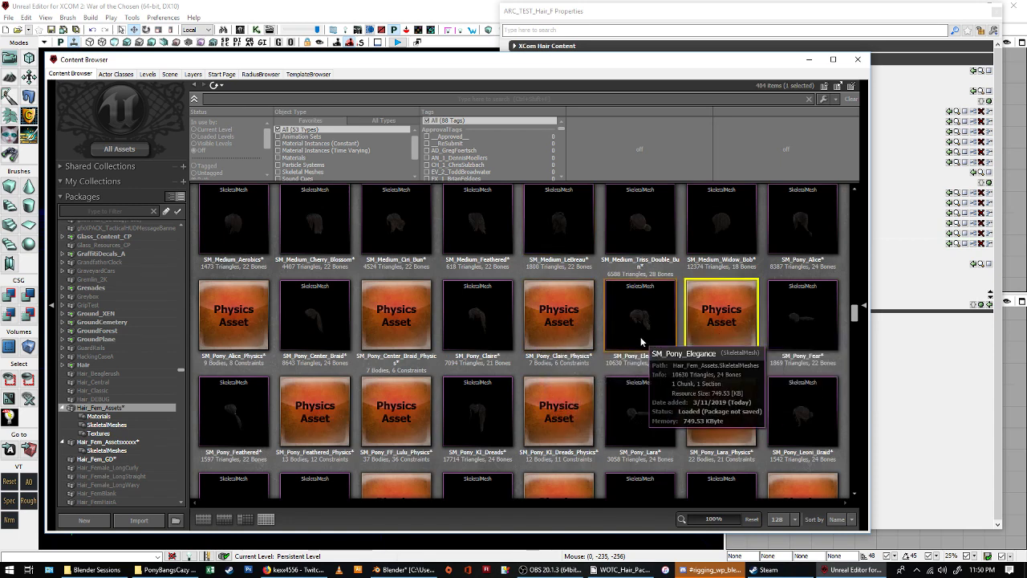
pyautogui.click(880, 12)
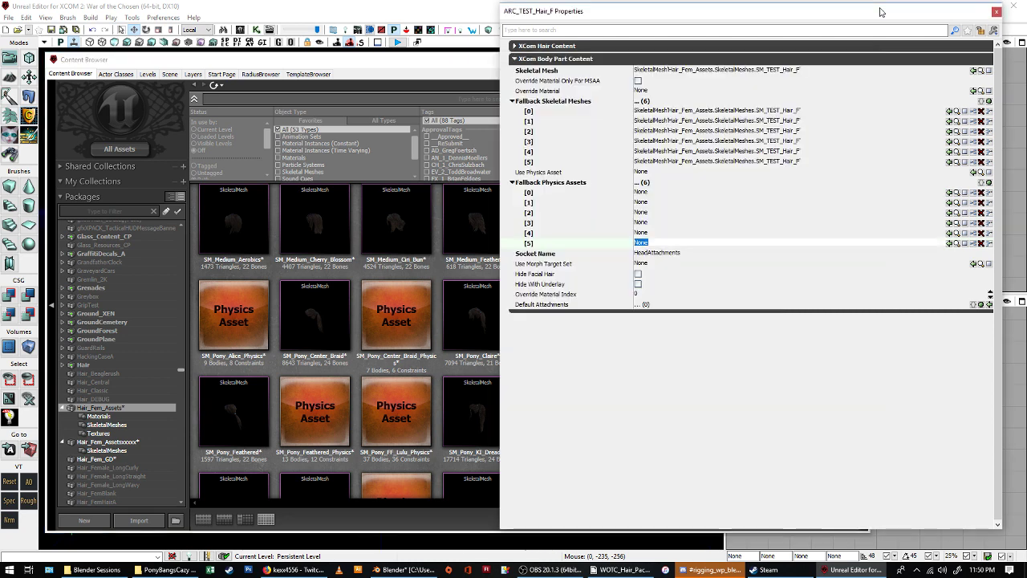
pyautogui.click(974, 173)
# Assign SM_Pony_Elegance_Physics to all six Fallback Physics Assets entries of ARC_TEST_Hair_F.
pyautogui.click(950, 192)
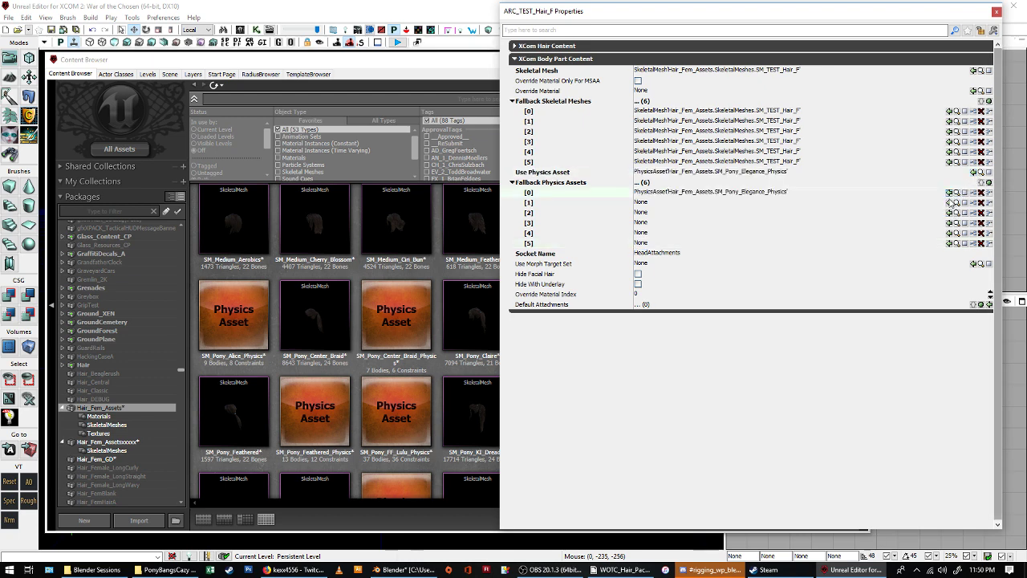
pyautogui.click(949, 202)
pyautogui.click(949, 213)
pyautogui.click(950, 223)
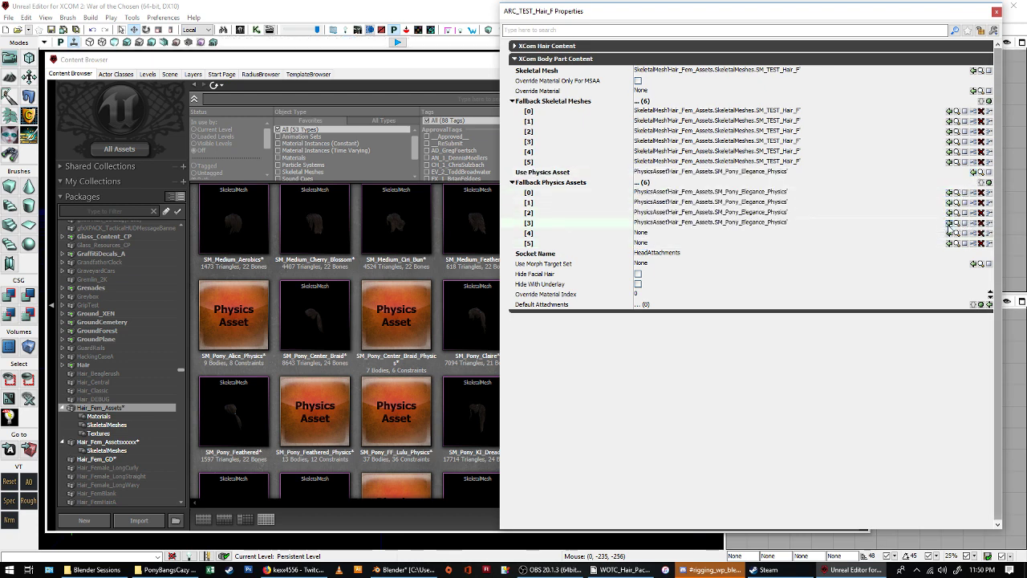
pyautogui.click(949, 233)
pyautogui.click(949, 243)
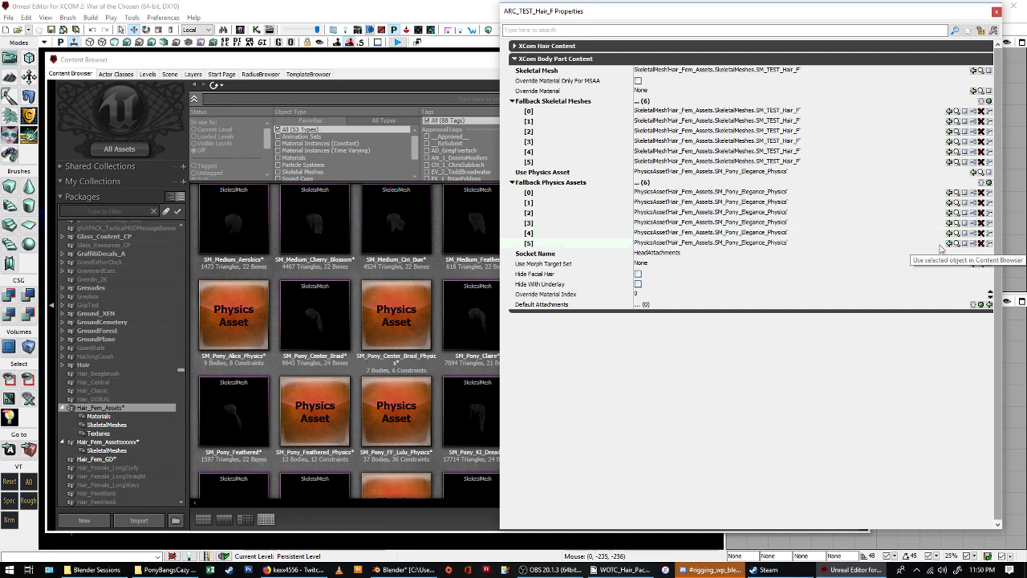
# Close the archetype's properties and save the Hair_Fem_GD package, accepting the save prompt.
pyautogui.click(997, 12)
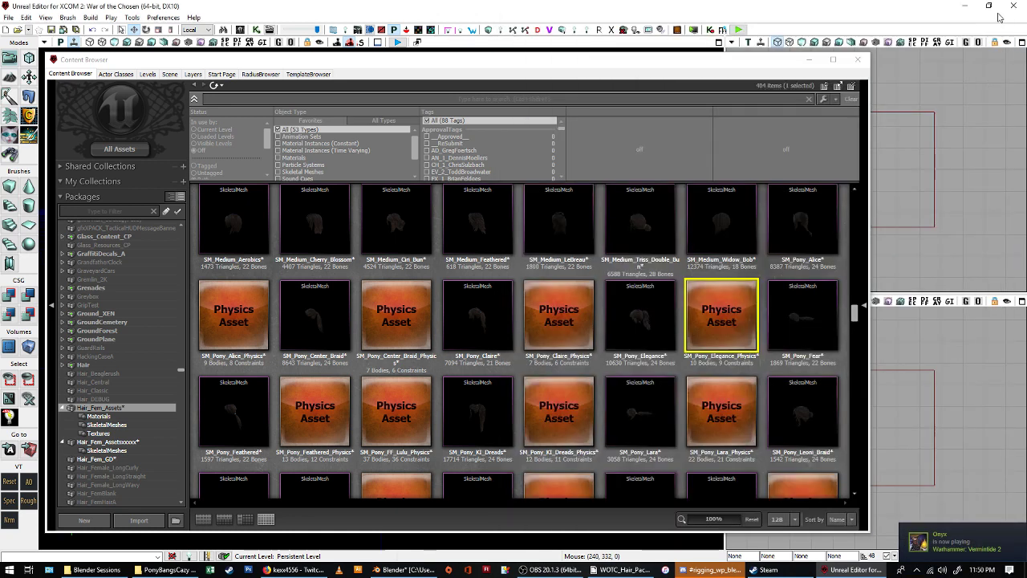
pyautogui.click(137, 461)
pyautogui.rightClick(133, 460)
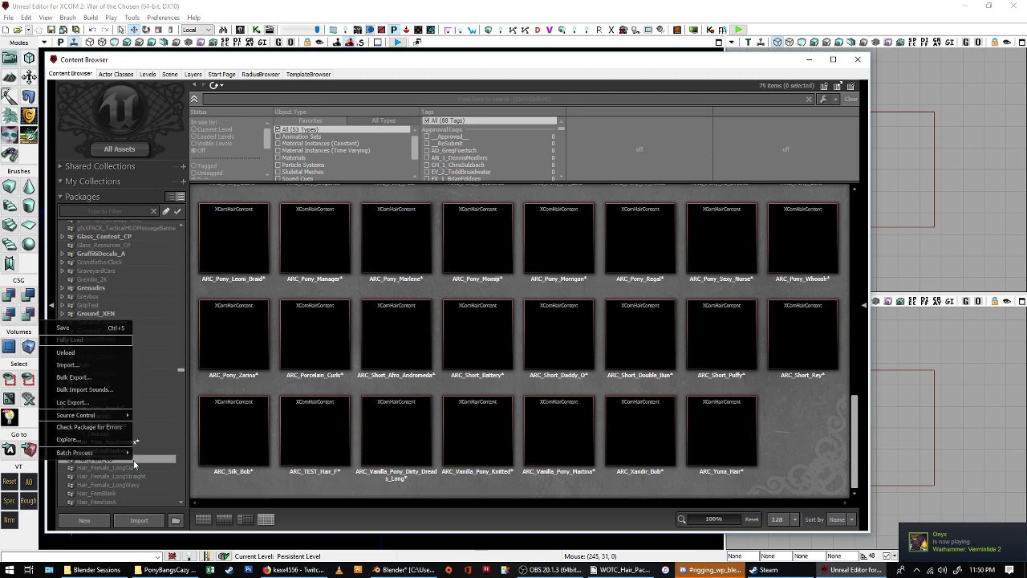
pyautogui.click(71, 327)
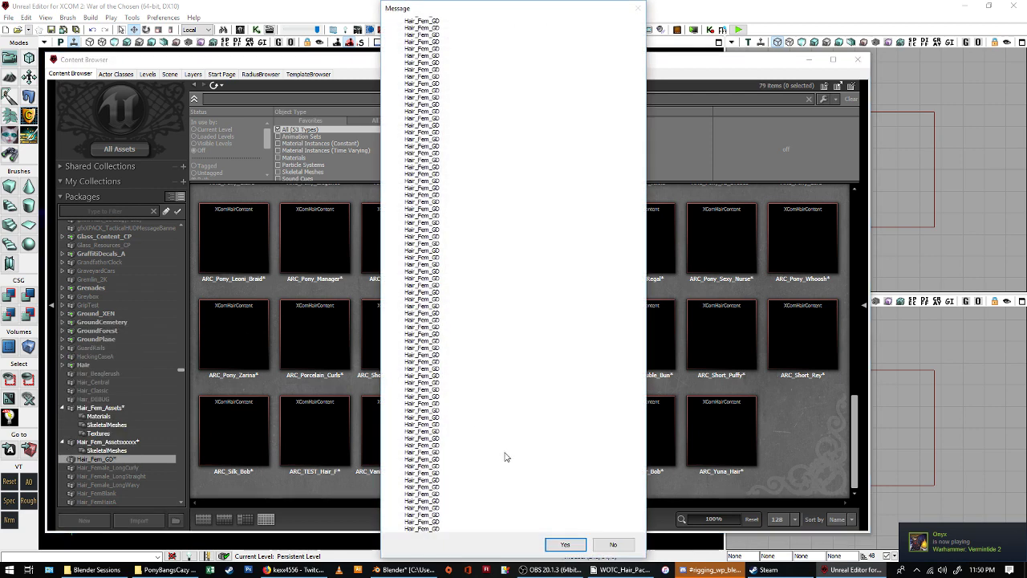
pyautogui.click(566, 544)
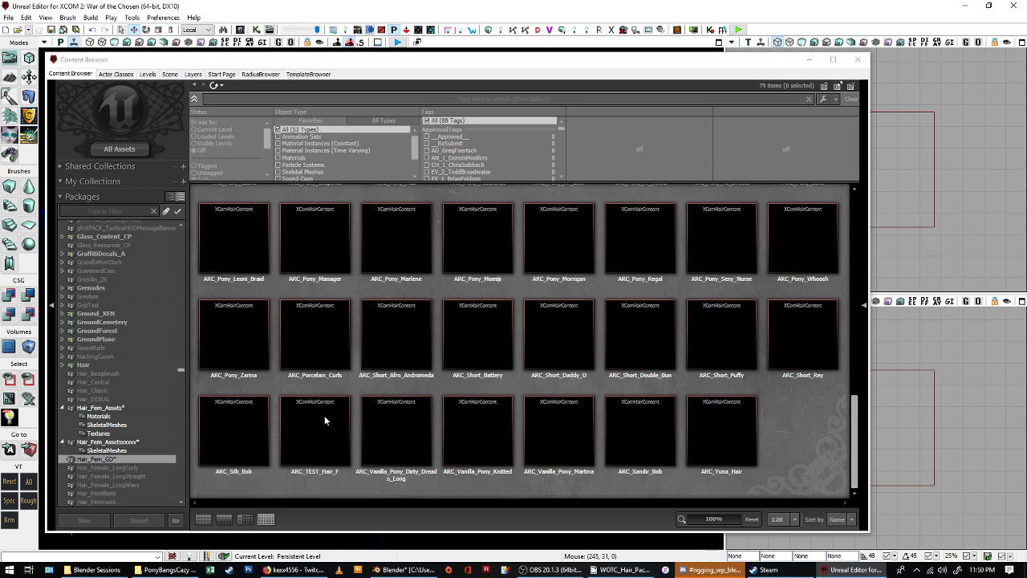
# Save the Hair_Fem_Assets package and accept its prompt, checking the Twitch chat and the ponytail armature in Blender while waiting.
pyautogui.click(145, 437)
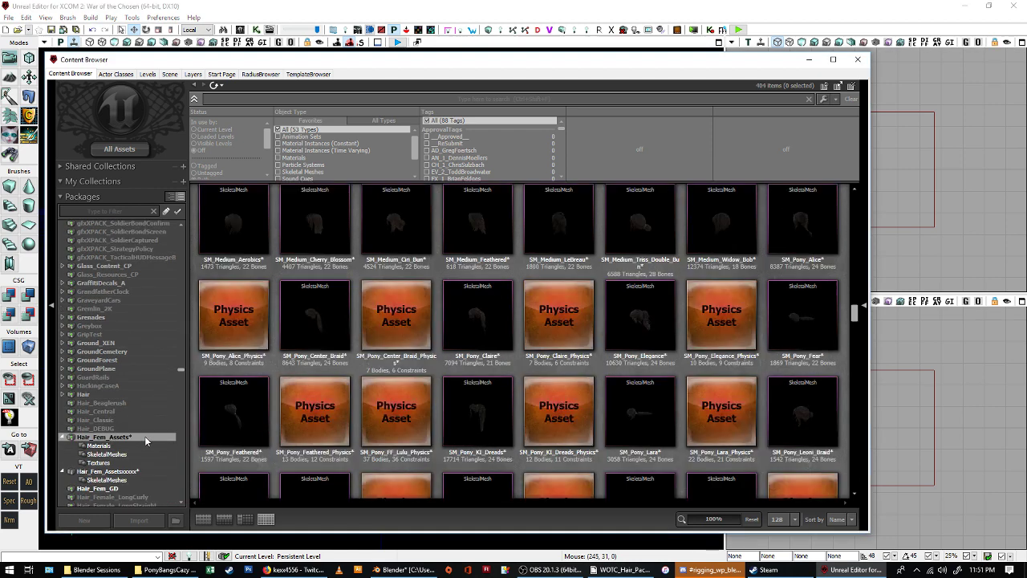
pyautogui.rightClick(145, 436)
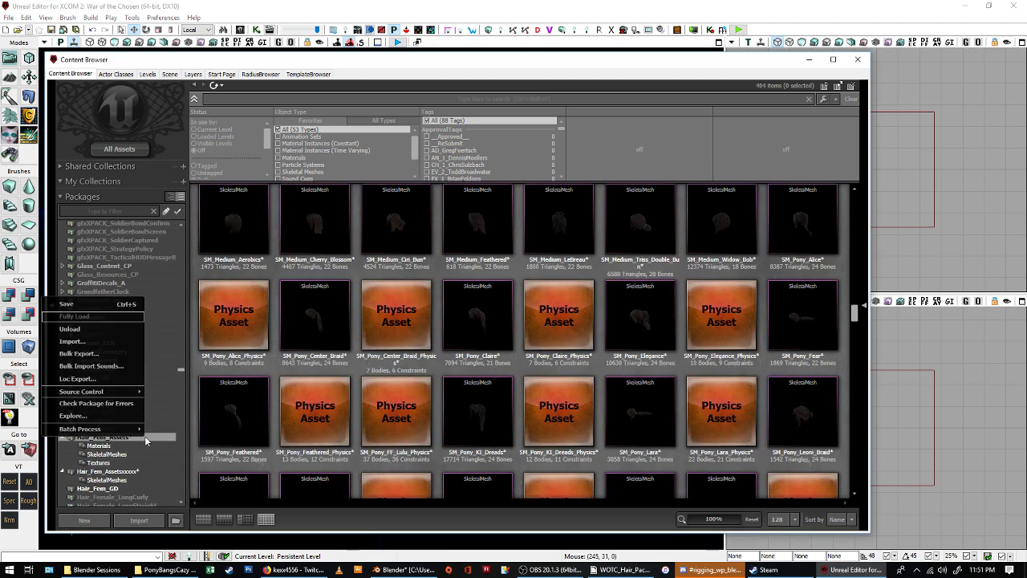
pyautogui.click(87, 305)
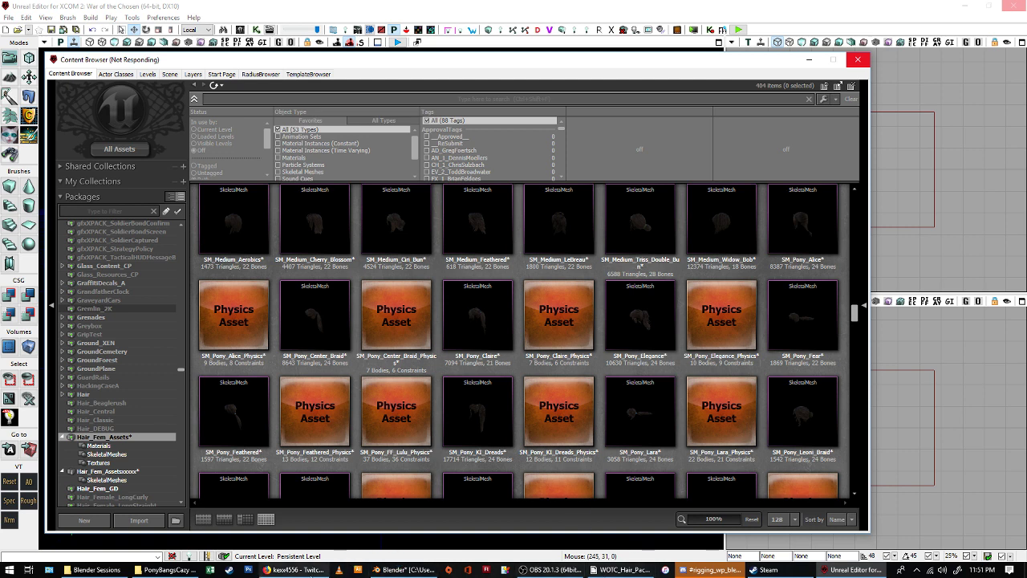
pyautogui.click(294, 570)
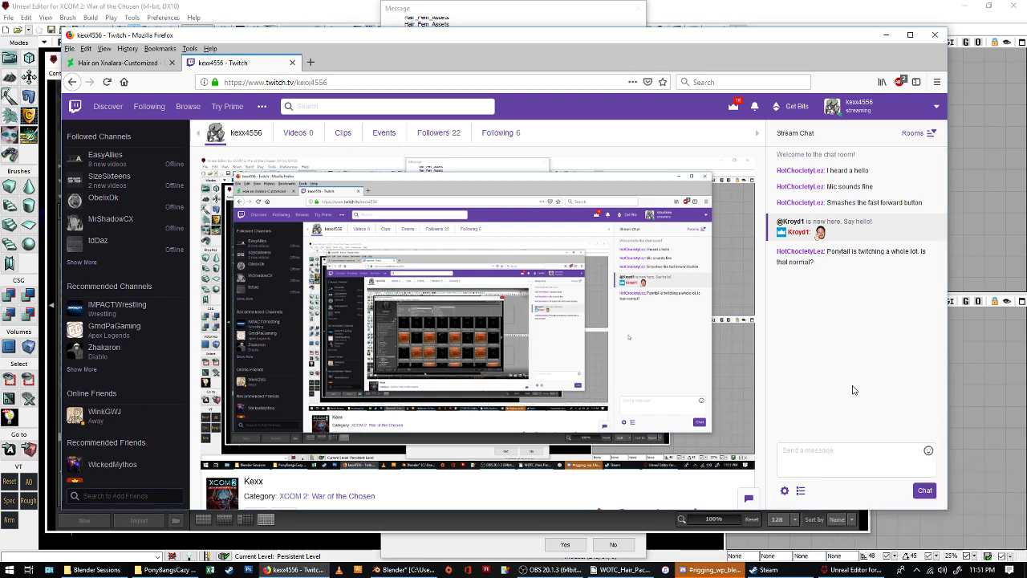
pyautogui.click(393, 570)
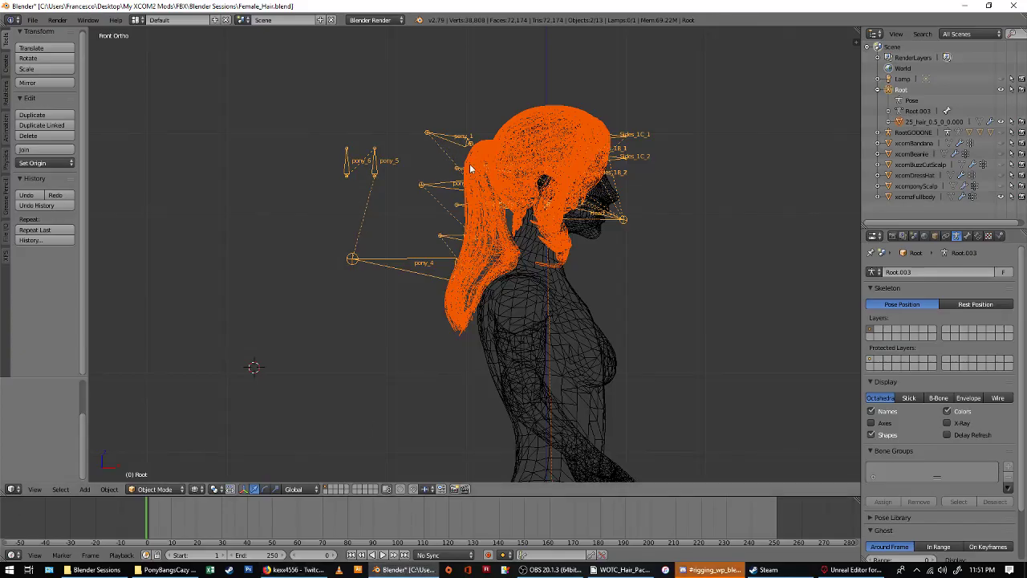
pyautogui.scroll(4, 444, 195)
pyautogui.rightClick(471, 193)
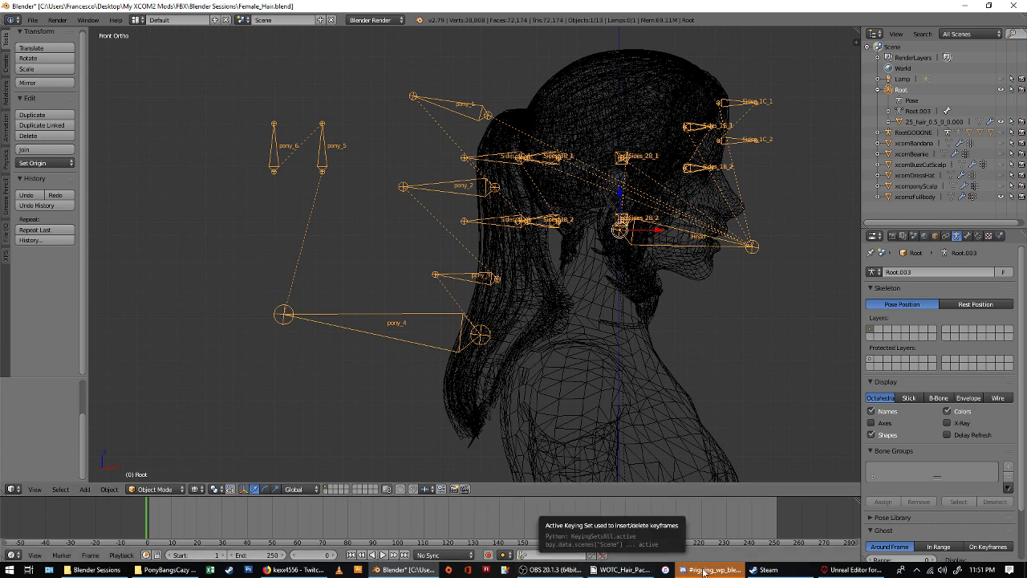
pyautogui.click(851, 570)
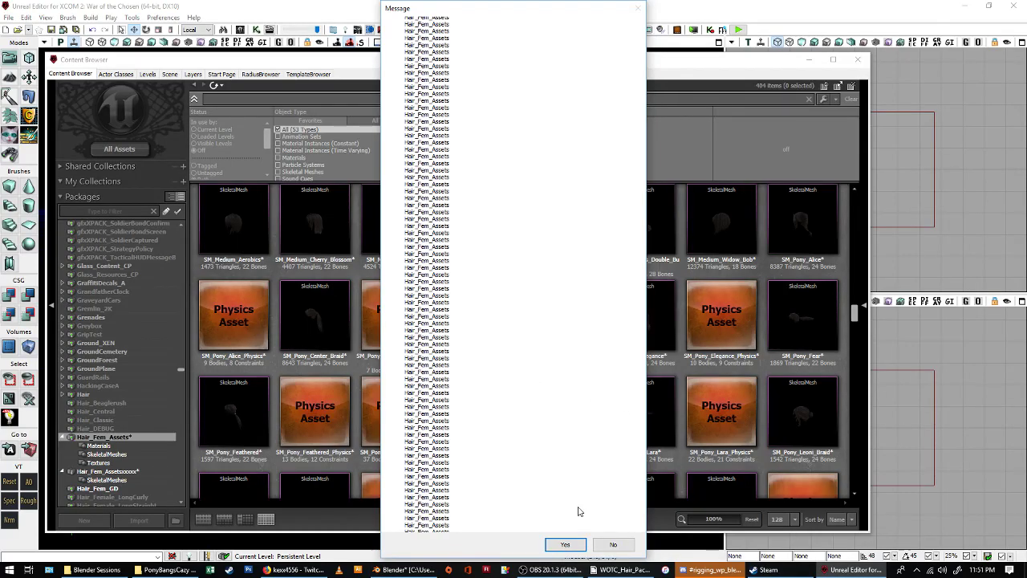
pyautogui.click(566, 545)
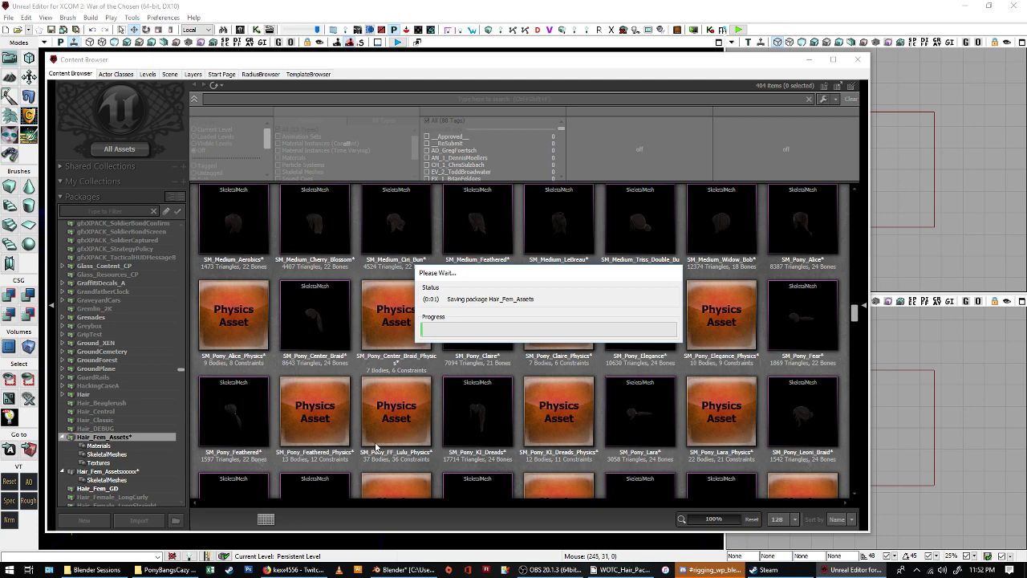
# Check the Twitch channel page and its chat during the package save, and return to the Unreal Editor.
pyautogui.click(317, 570)
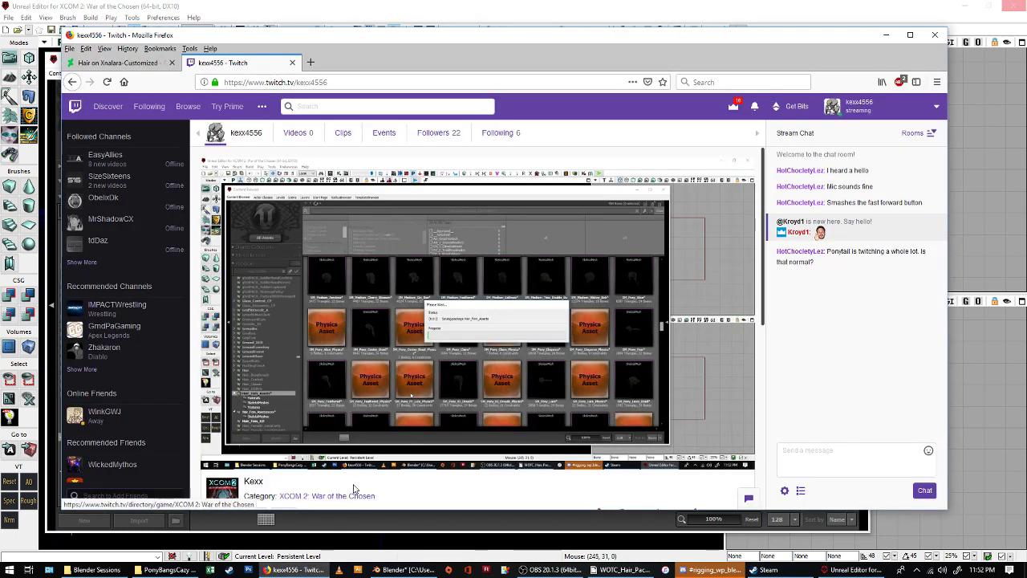
pyautogui.moveTo(361, 454)
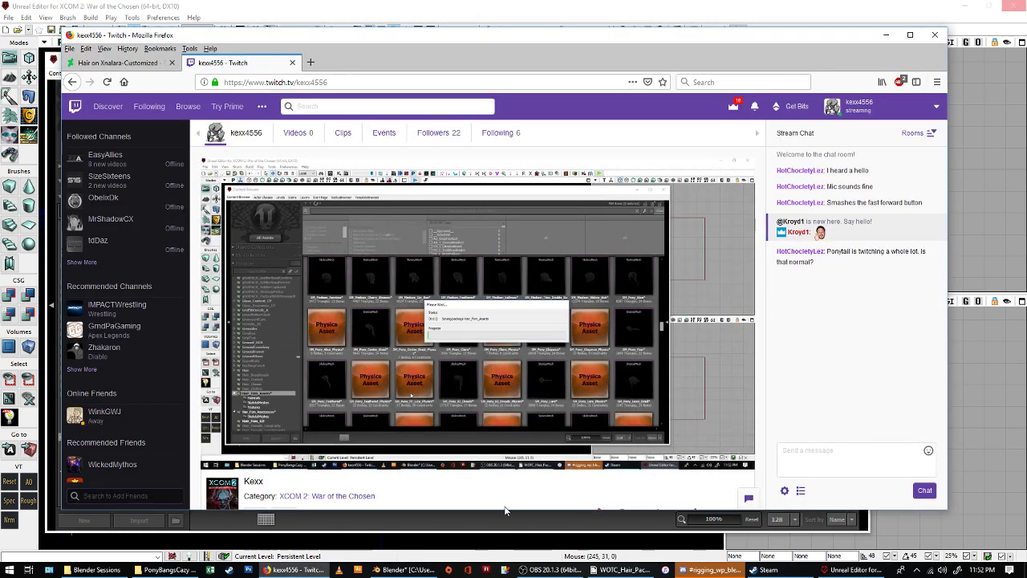
pyautogui.scroll(-2, 491, 480)
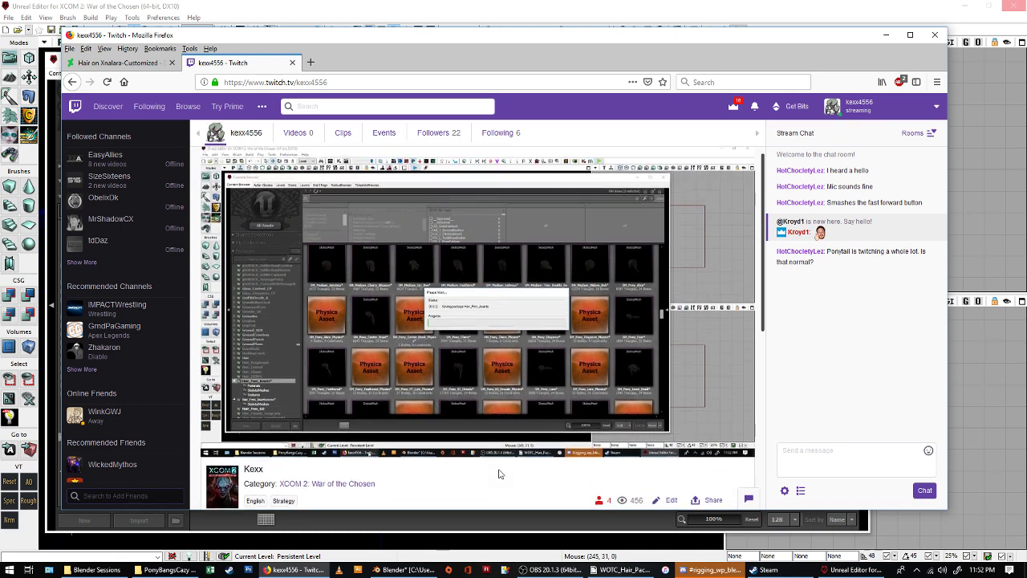
pyautogui.scroll(2, 498, 474)
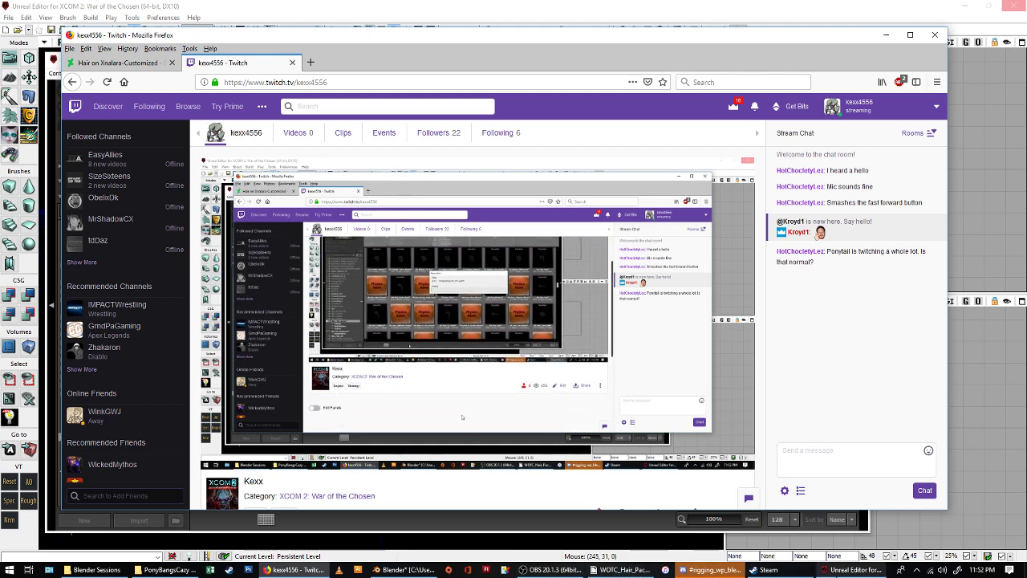
pyautogui.click(855, 570)
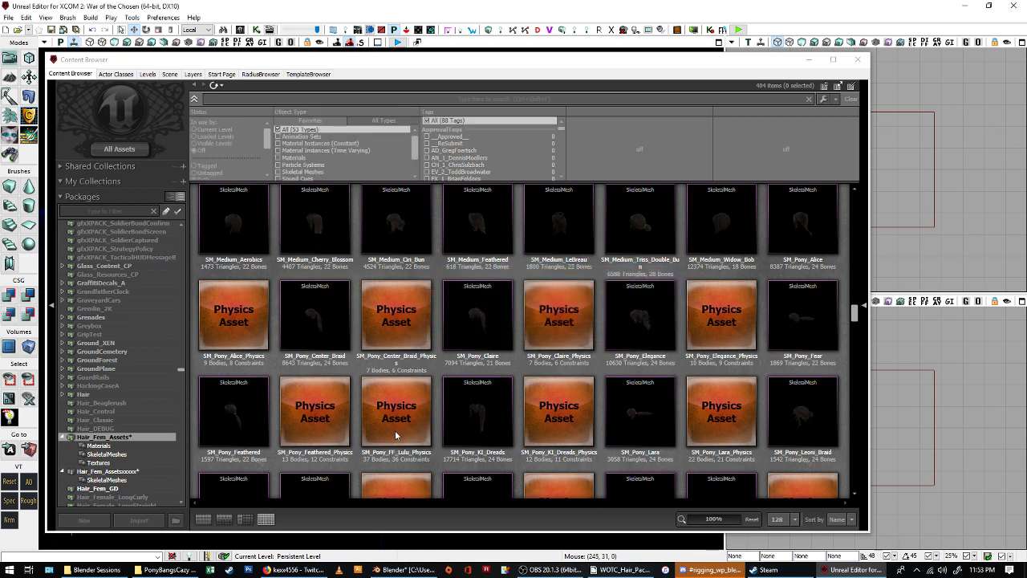
# Exit the Unreal Editor without saving the Hair_Fem_Assetsxxxxx package.
pyautogui.moveTo(247, 447)
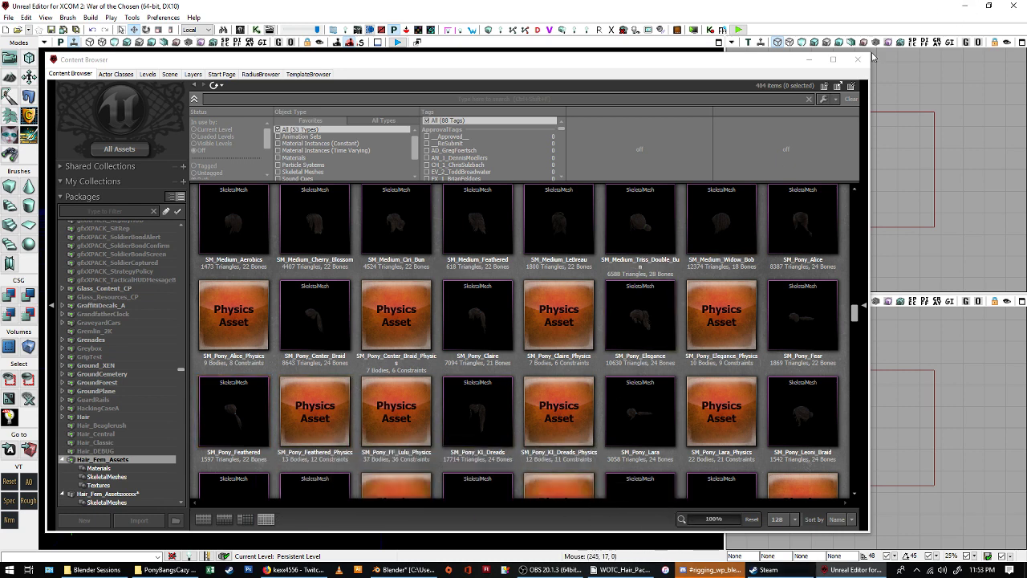
pyautogui.hotkey('ctrl', 'shift', 's')
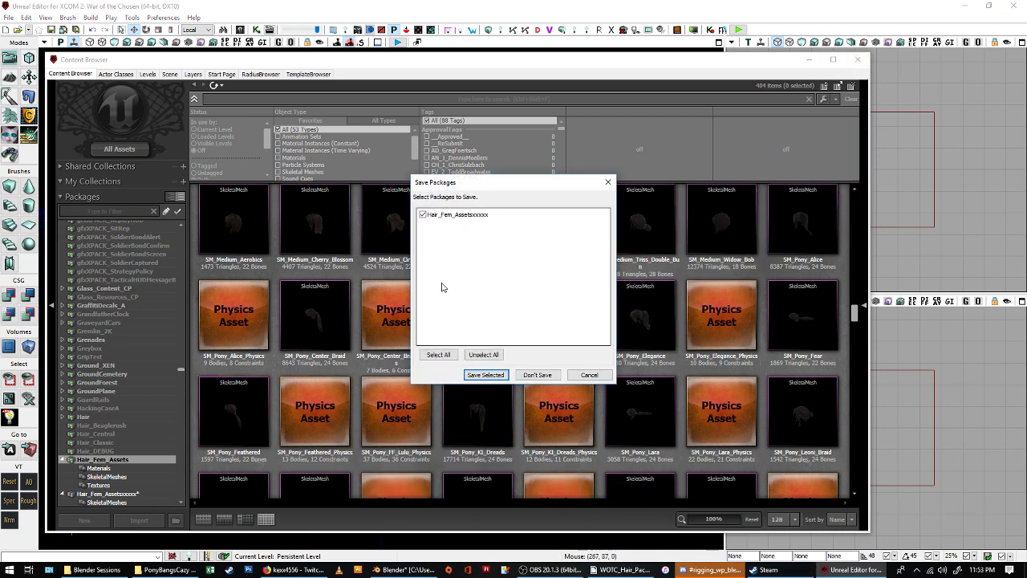
pyautogui.click(542, 376)
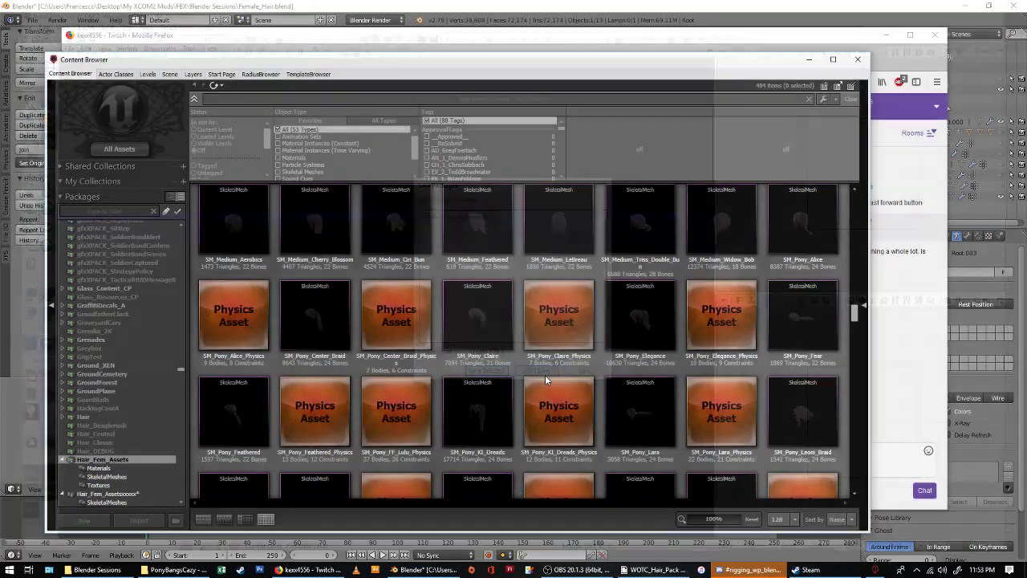
# Switch to XCOM ModBuddy and rebuild the WOTC_Hair_Pack solution.
pyautogui.click(660, 572)
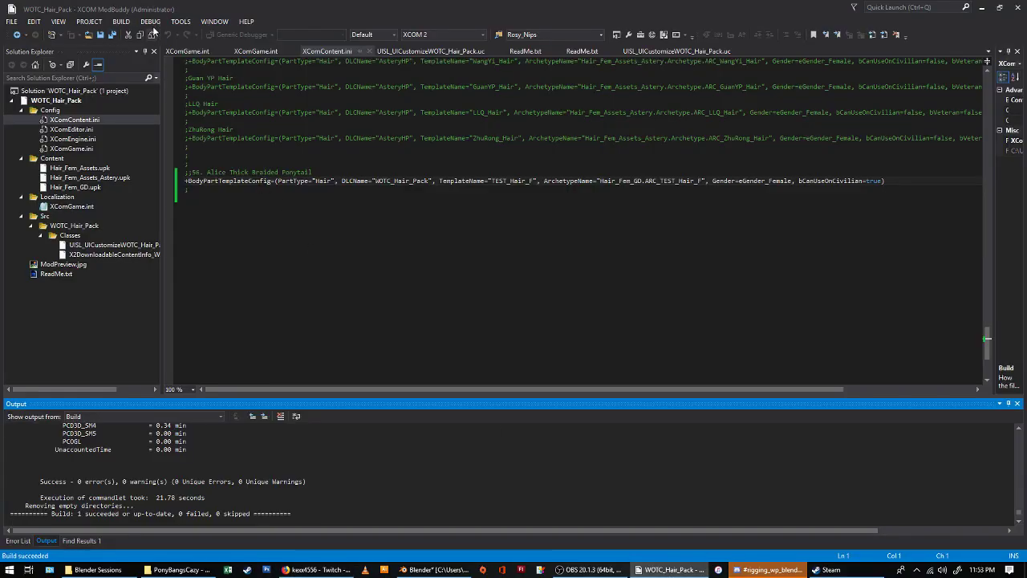
pyautogui.click(121, 21)
pyautogui.click(85, 47)
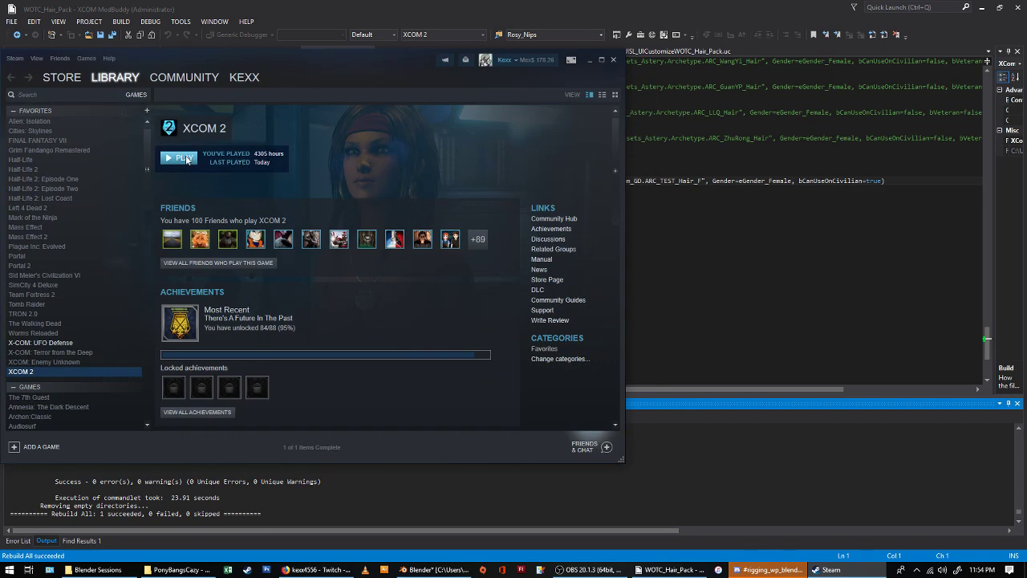
# Minimize Steam and start XCOM 2: War of the Chosen from the mod launcher.
pyautogui.click(590, 60)
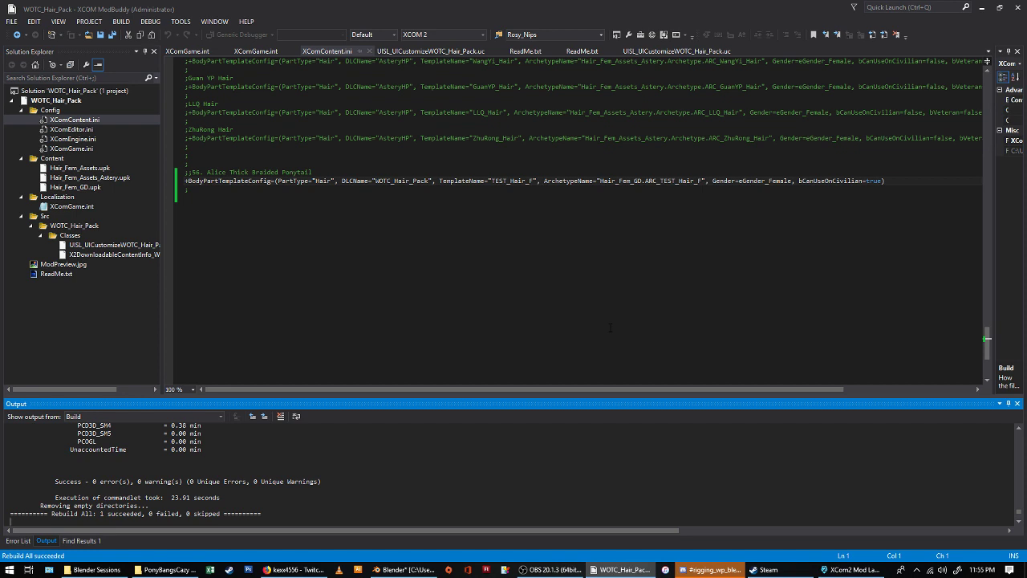
pyautogui.click(855, 571)
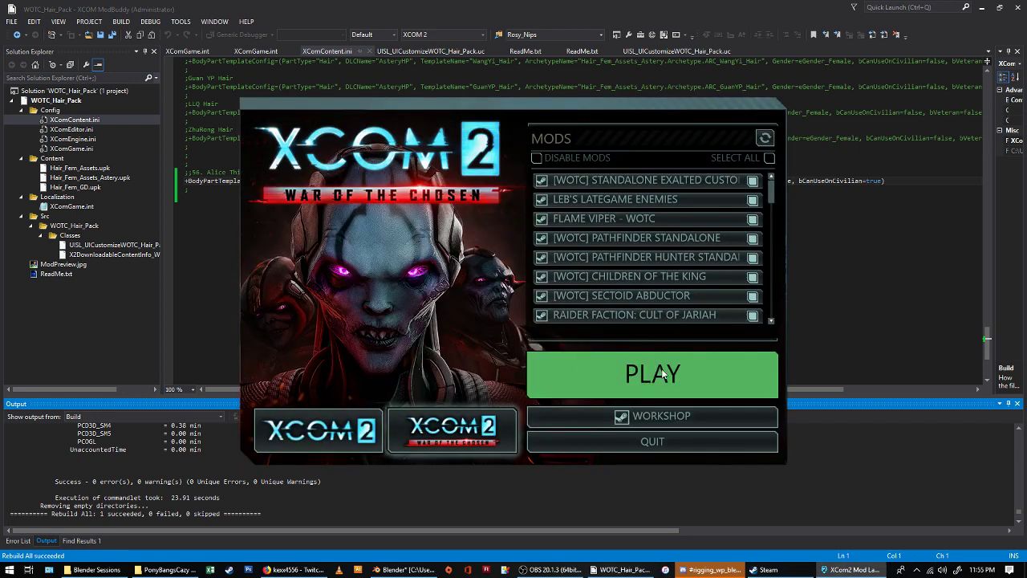
pyautogui.click(458, 426)
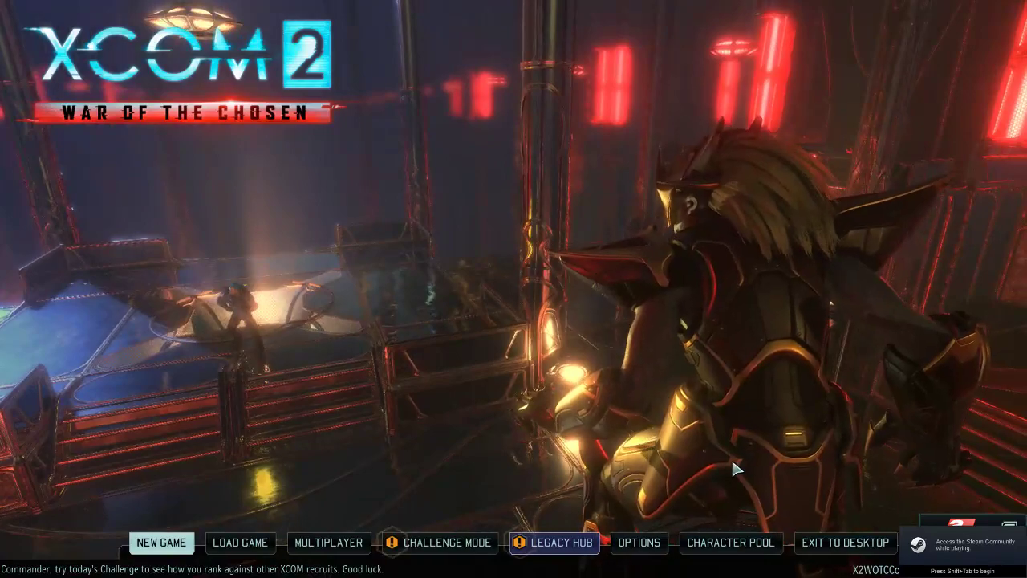
# Open the FEMALE TESTING character from the Character Pool and examine the TEST Woooo Hair ponytail in the head customization.
pyautogui.click(717, 542)
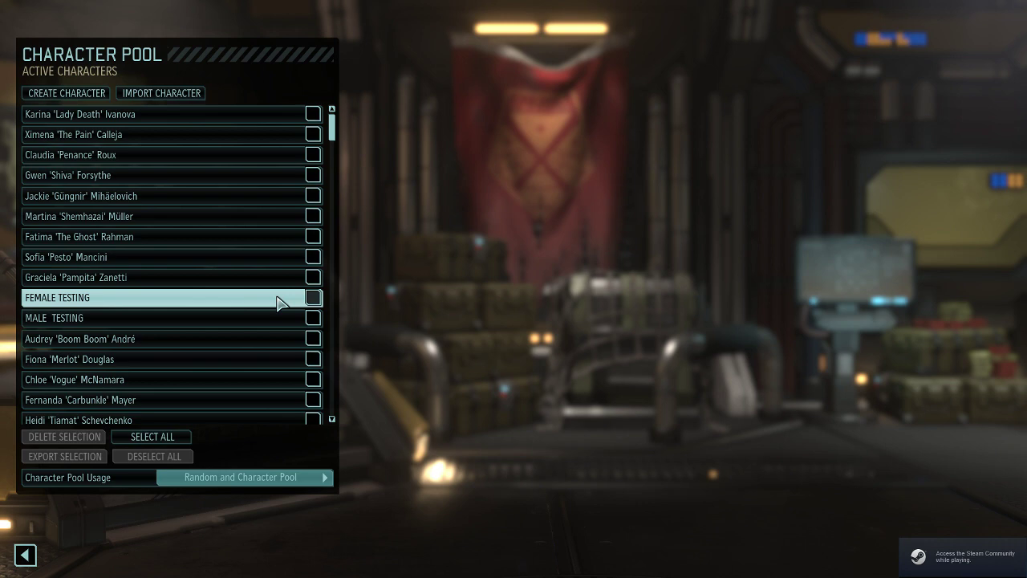
pyautogui.click(277, 302)
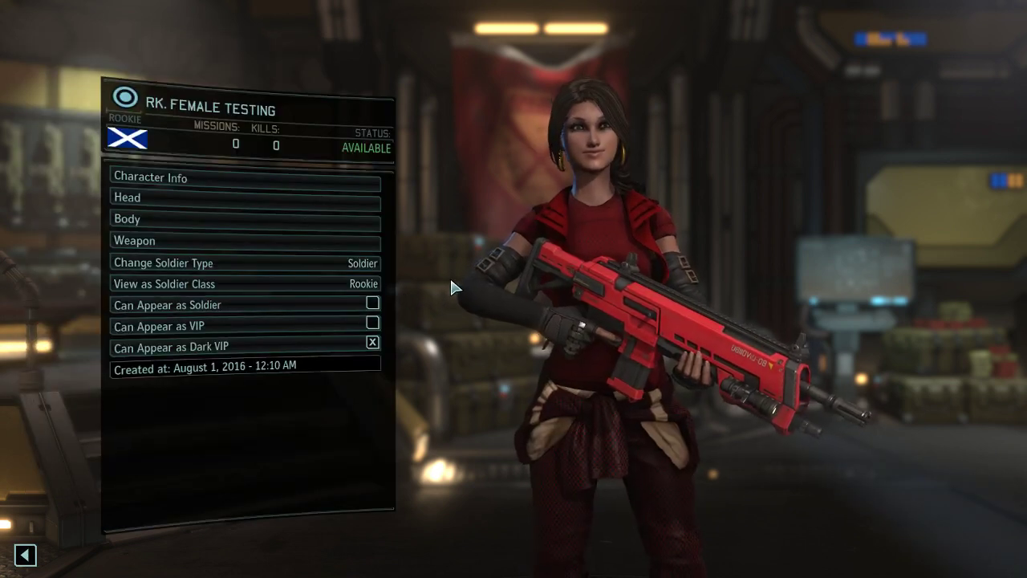
pyautogui.click(362, 199)
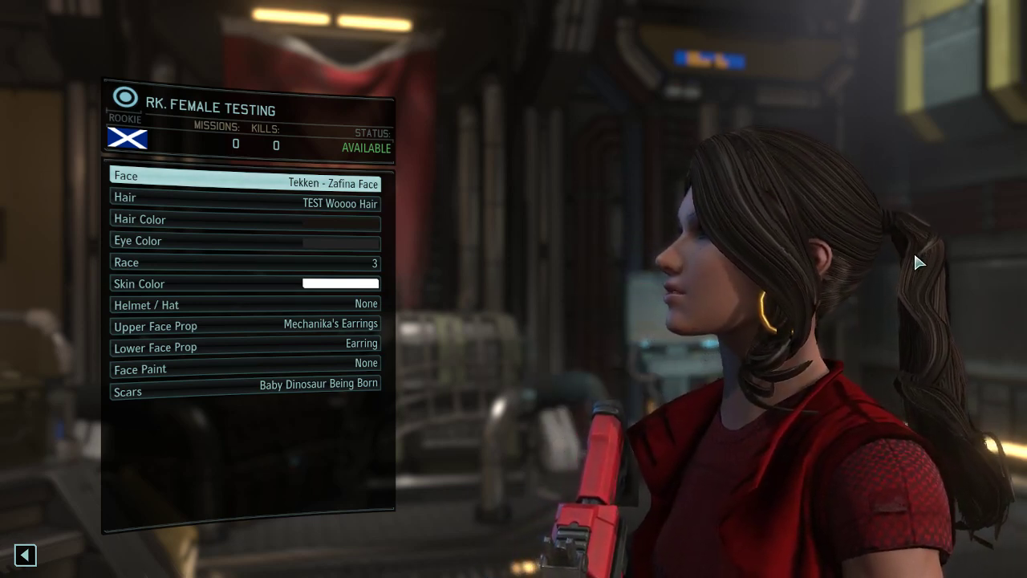
# Set the character's hair to Ponytail Bangs to compare its ponytail movement.
pyautogui.click(357, 206)
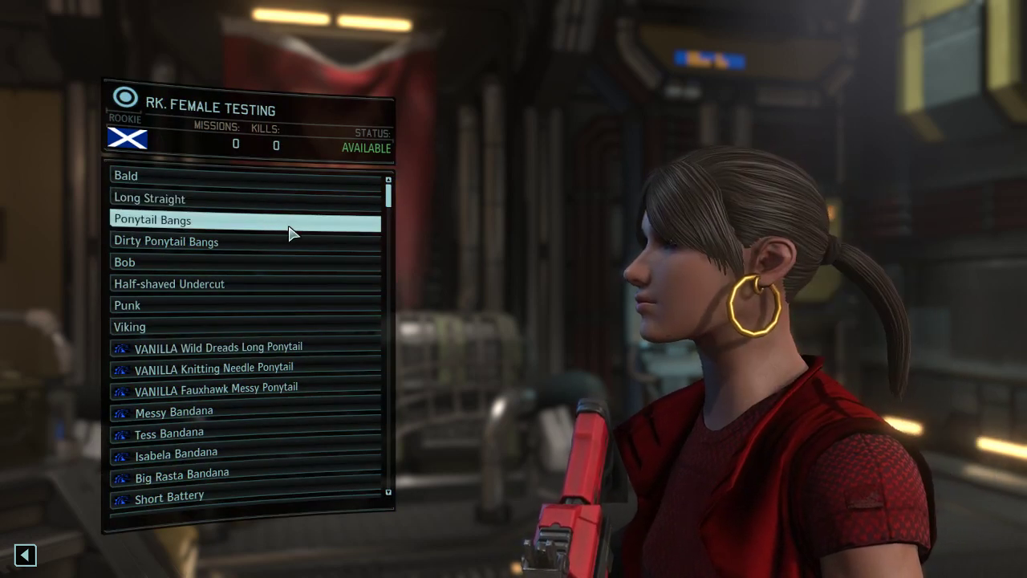
pyautogui.click(291, 230)
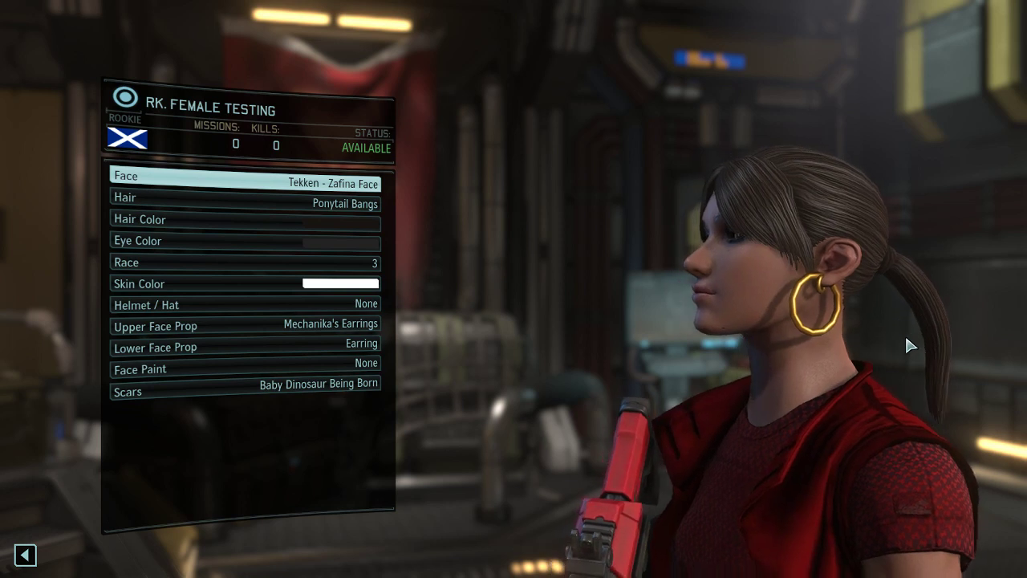
# Set the character's hair to Cammy White Braids and view it on the full body and in the head customization.
pyautogui.click(349, 210)
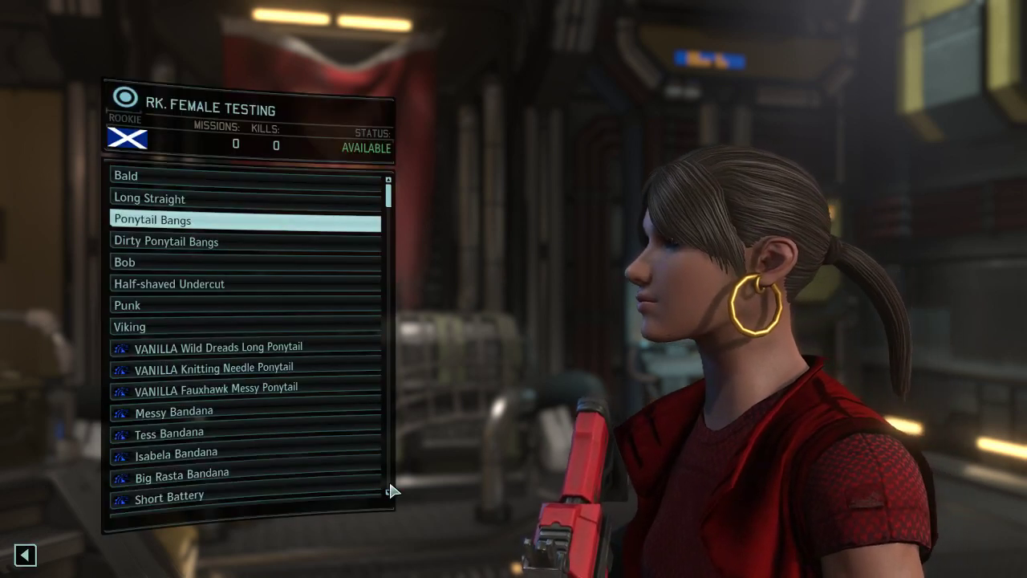
pyautogui.click(391, 491)
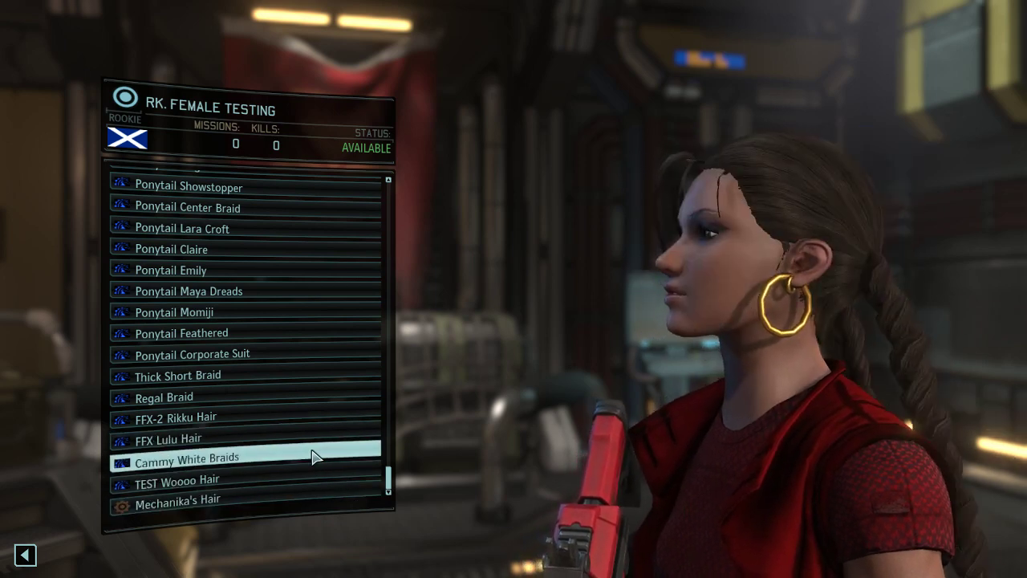
pyautogui.click(312, 456)
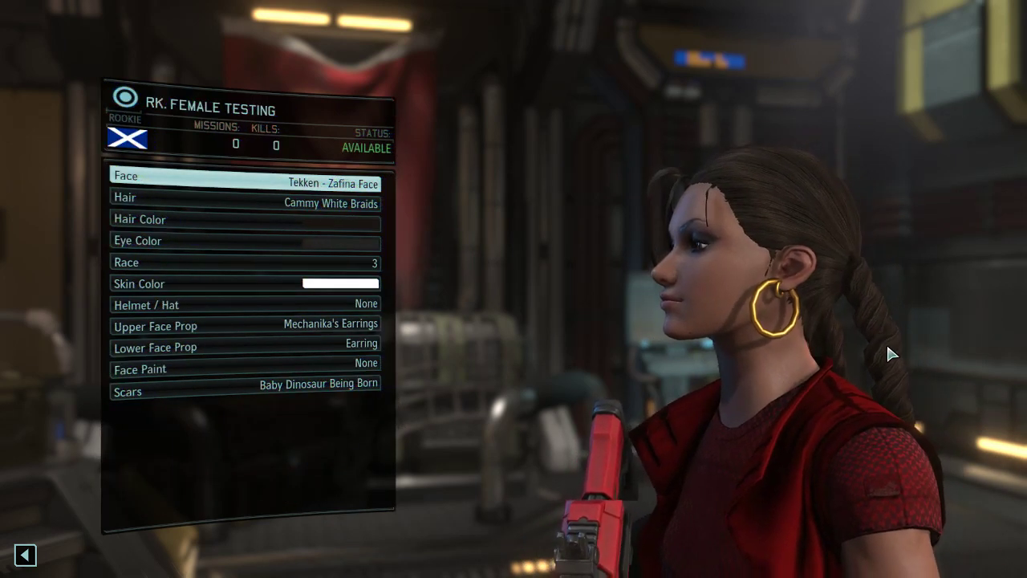
pyautogui.press('Escape')
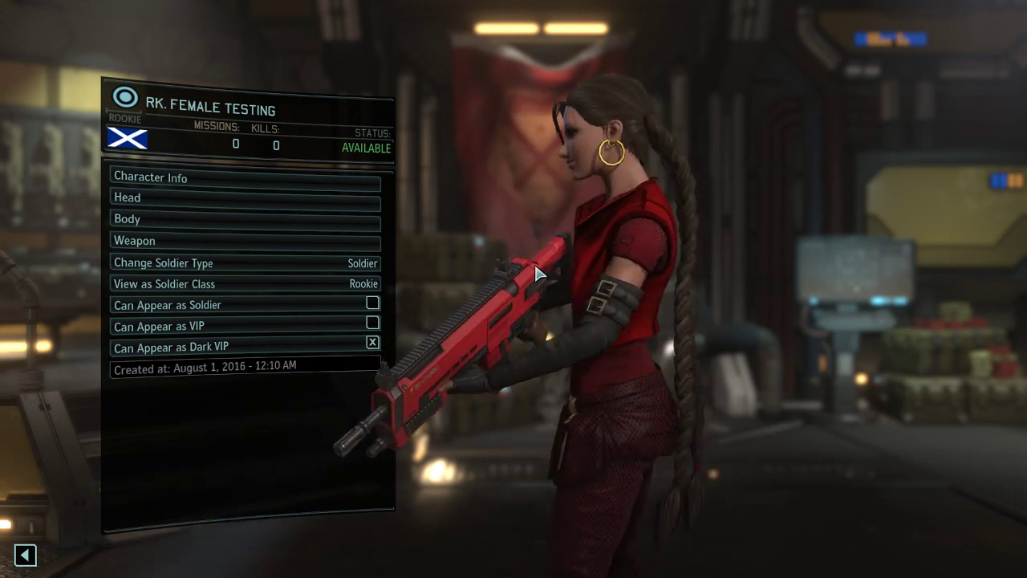
pyautogui.click(344, 201)
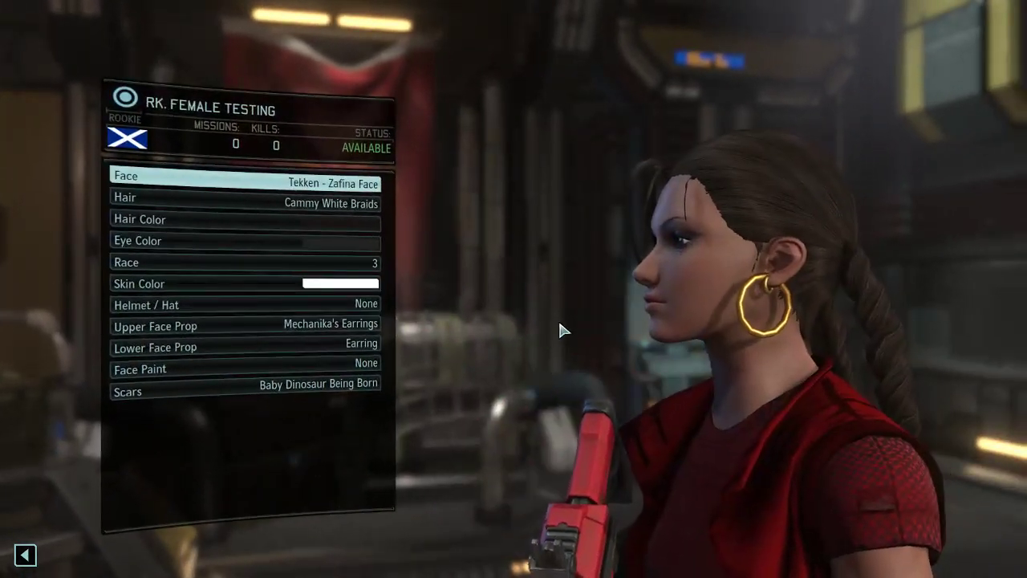
# Preview the Short Daddy O hair on the character and look through the other styles in the hair list.
pyautogui.click(370, 202)
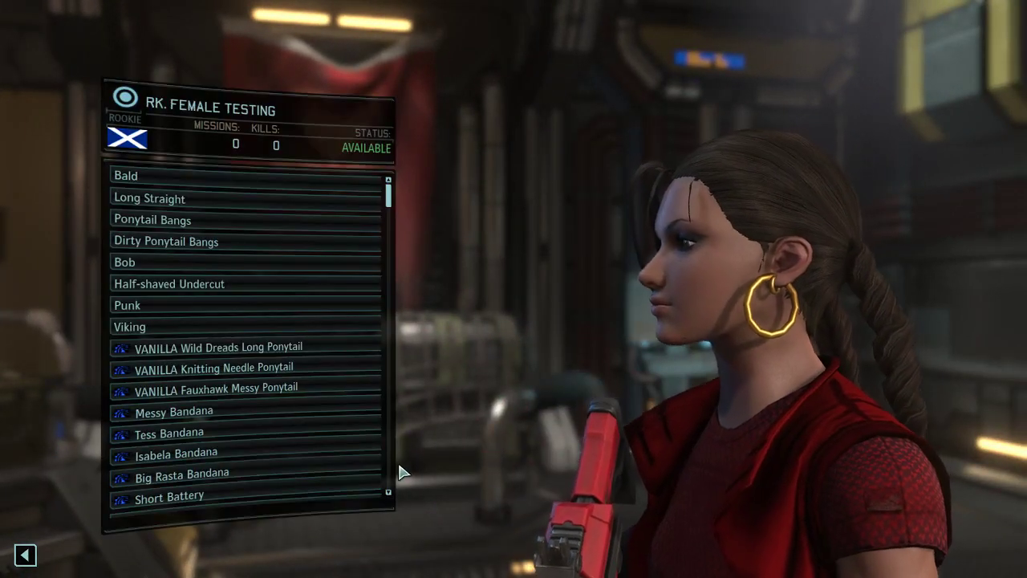
pyautogui.click(389, 485)
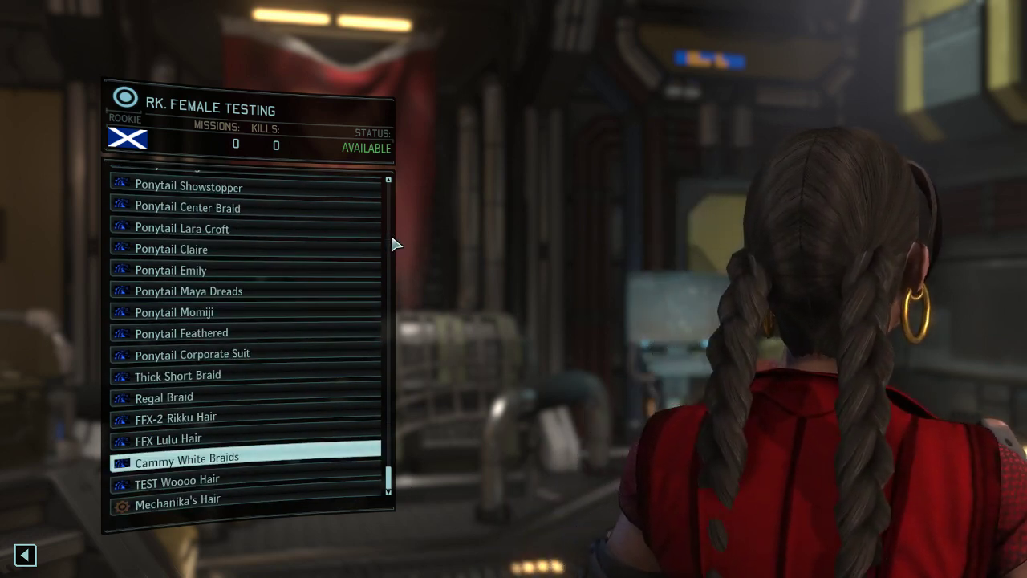
pyautogui.click(389, 243)
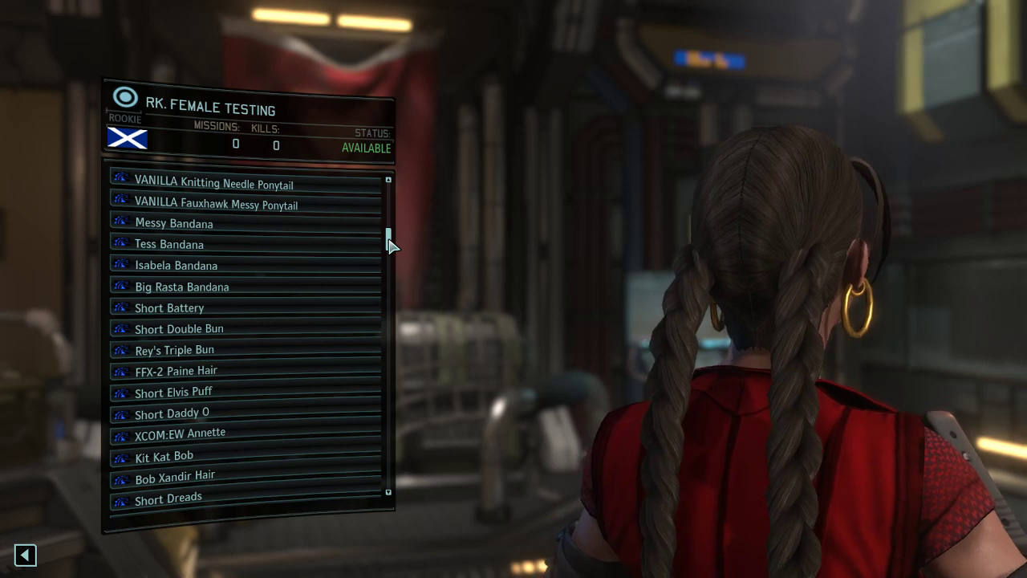
pyautogui.scroll(-3, 391, 241)
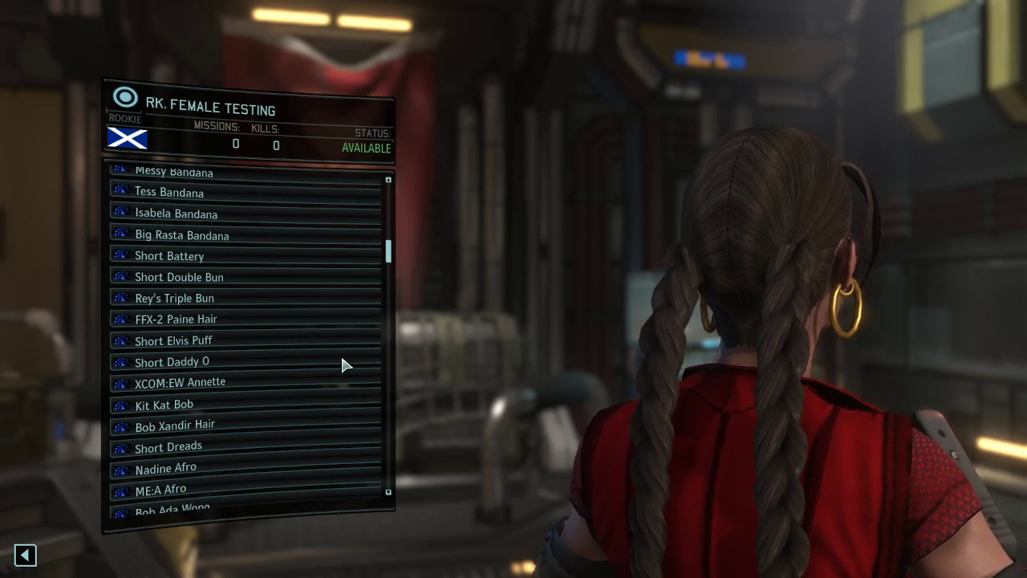
pyautogui.click(340, 363)
pyautogui.press('Down')
pyautogui.press('Down')
pyautogui.press('Down')
pyautogui.press('Down')
pyautogui.press('Down')
pyautogui.press('Down')
pyautogui.press('Down')
pyautogui.press('Down')
pyautogui.press('Down')
pyautogui.press('Down')
pyautogui.press('Down')
pyautogui.press('Down')
pyautogui.press('Down')
pyautogui.press('Down')
pyautogui.press('Down')
pyautogui.press('Down')
pyautogui.press('Down')
pyautogui.press('Down')
pyautogui.press('Down')
pyautogui.press('Down')
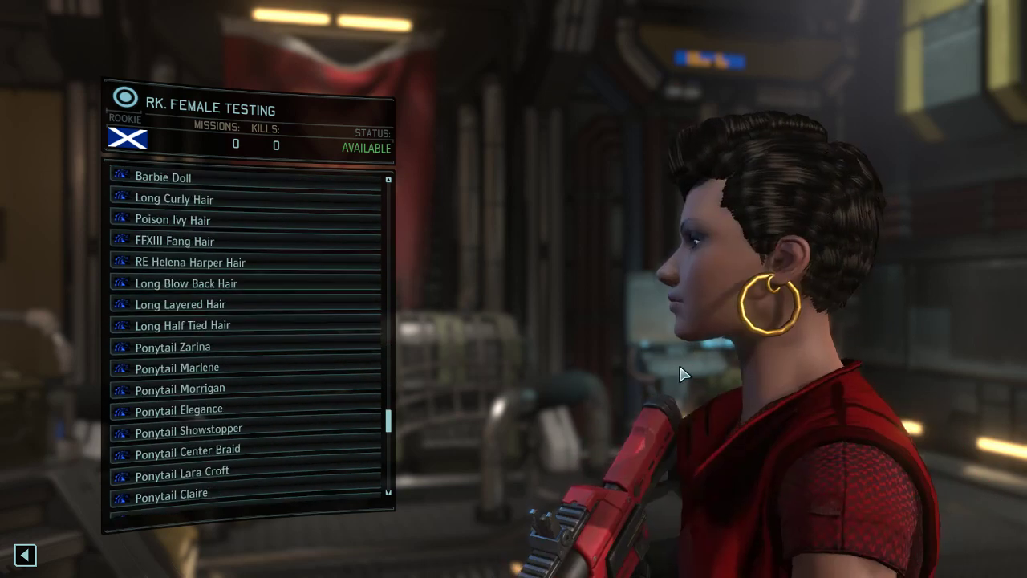
pyautogui.press('Up')
pyautogui.press('Up')
pyautogui.press('Up')
pyautogui.press('Up')
pyautogui.press('Up')
pyautogui.press('Up')
pyautogui.press('Up')
pyautogui.press('Up')
pyautogui.press('Up')
pyautogui.press('Up')
pyautogui.press('Up')
pyautogui.press('Up')
pyautogui.press('Up')
pyautogui.press('Up')
pyautogui.press('Up')
pyautogui.press('Up')
pyautogui.press('Up')
pyautogui.press('Up')
pyautogui.press('Up')
pyautogui.press('Up')
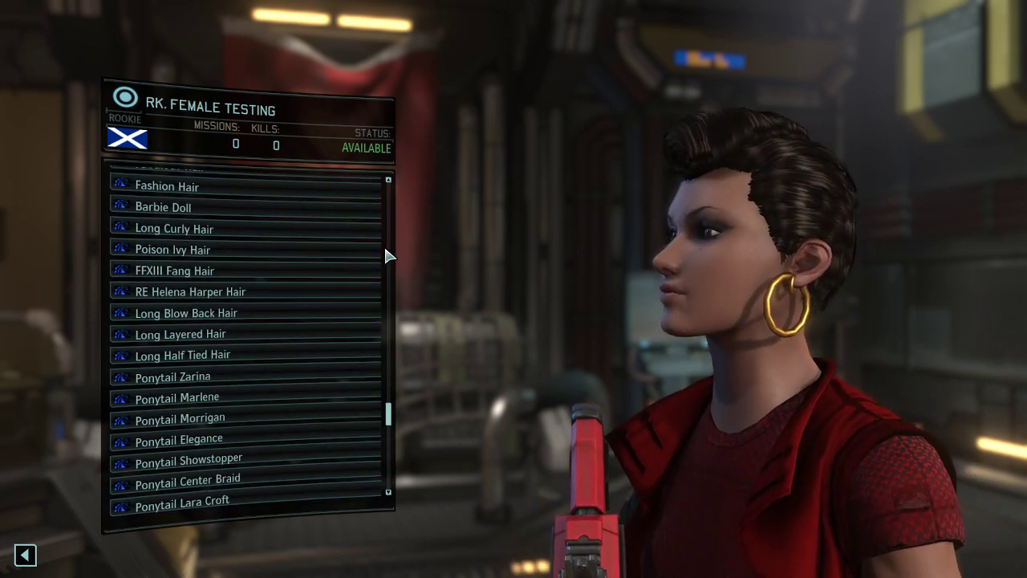
# Preview the ME:A Afro and Triss Double Bun hairstyles on the character to examine their movement.
pyautogui.moveTo(388, 257); pyautogui.dragTo(392, 291)
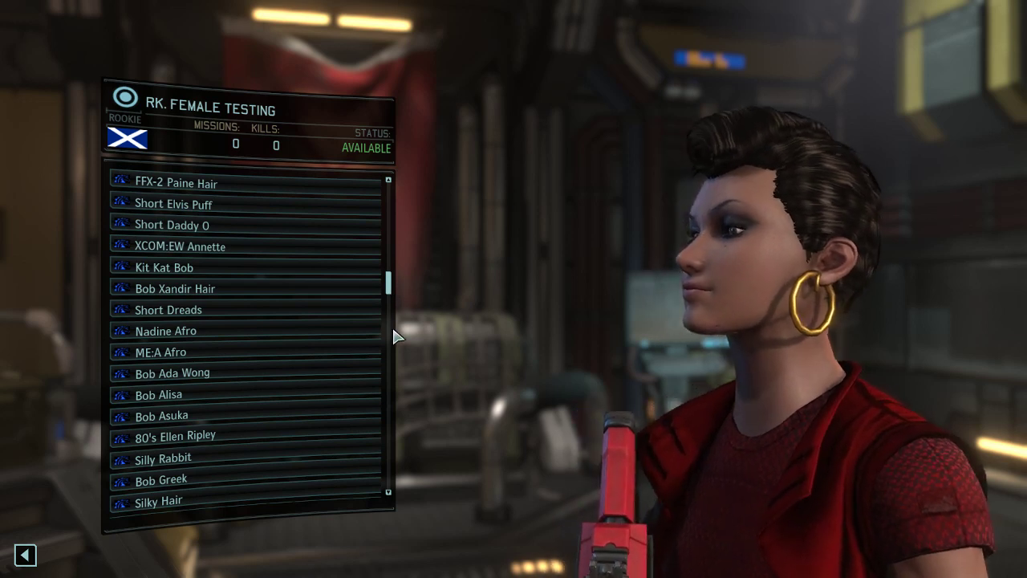
pyautogui.click(374, 351)
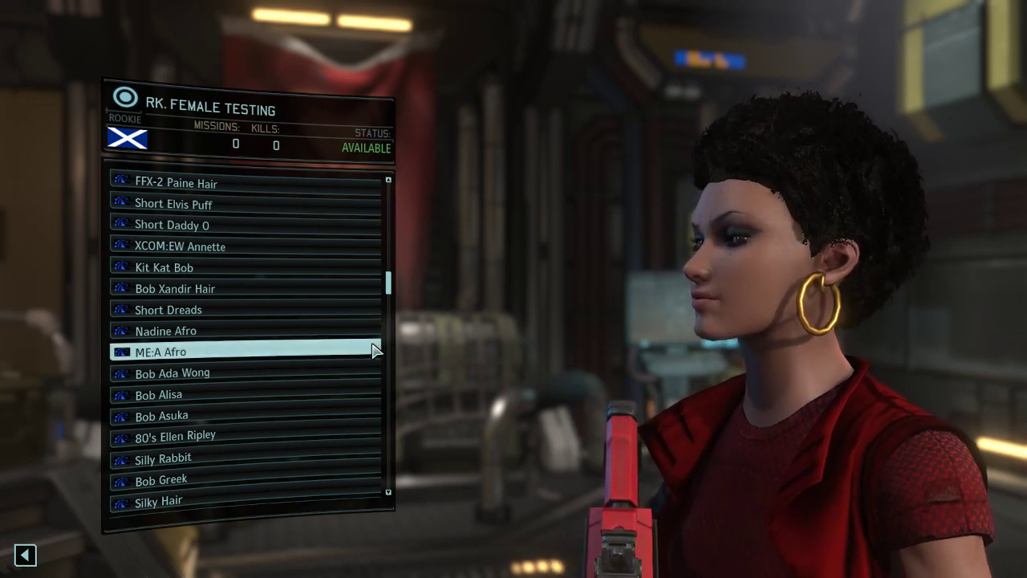
pyautogui.scroll(-6, 612, 353)
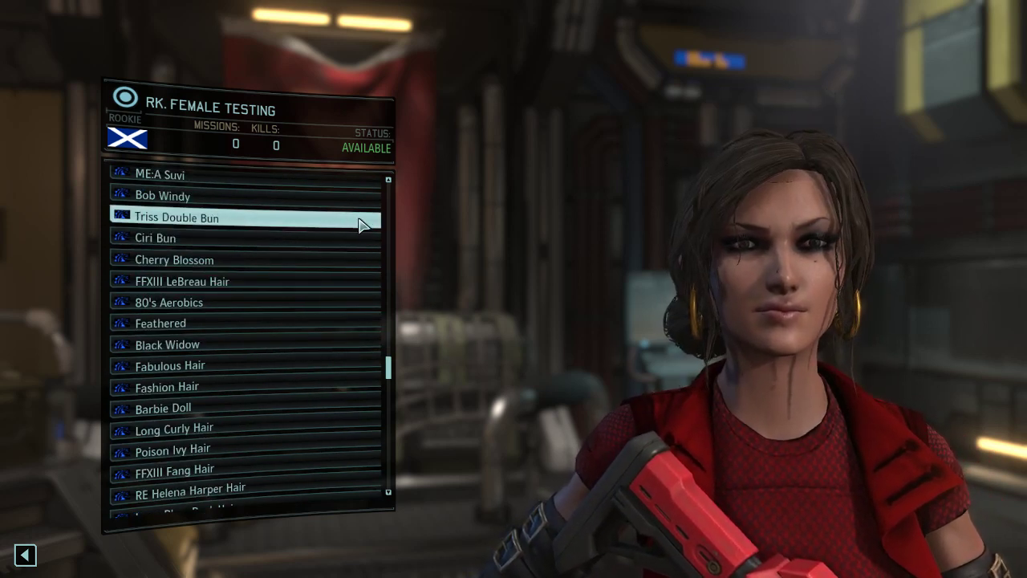
pyautogui.scroll(-5, 634, 301)
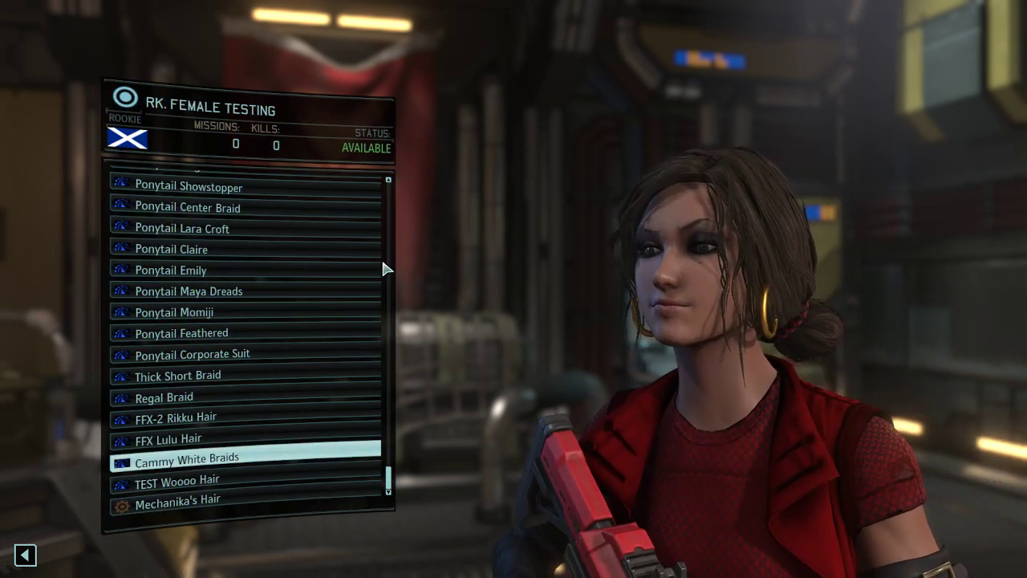
# Set the character's hair to Ciri Bun to compare its movement.
pyautogui.click(387, 269)
pyautogui.scroll(-2, 386, 270)
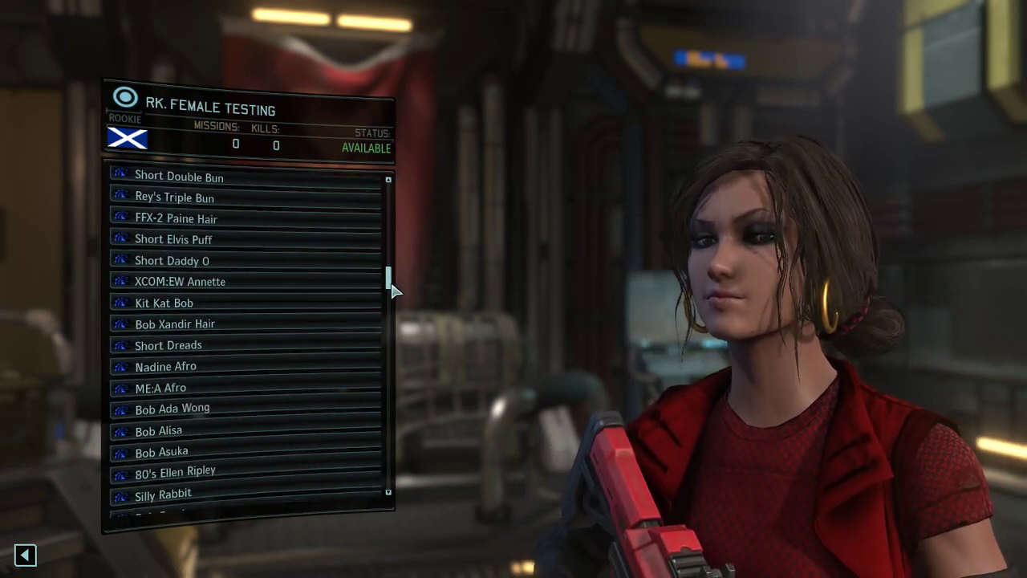
pyautogui.moveTo(392, 283); pyautogui.dragTo(399, 358)
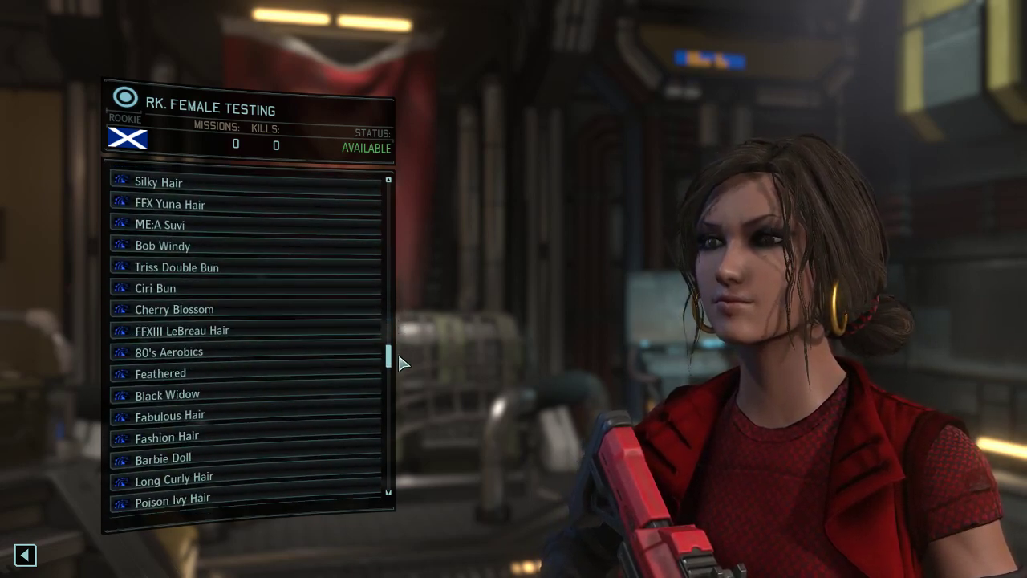
pyautogui.click(372, 291)
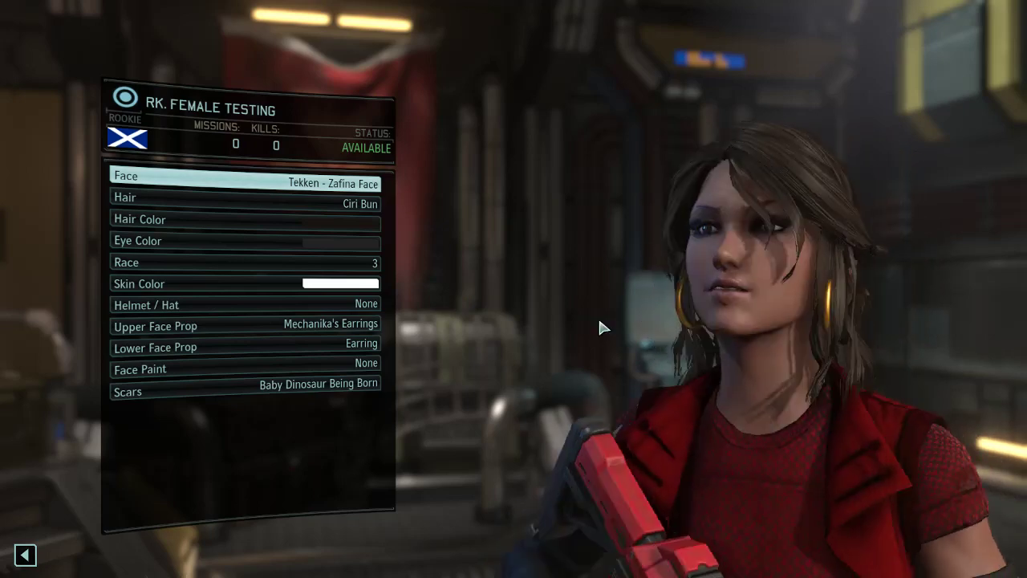
# Preview further bob-length hairstyles on the character, including FFXIII LeBreau Hair, and look through the neighbouring styles.
pyautogui.click(353, 219)
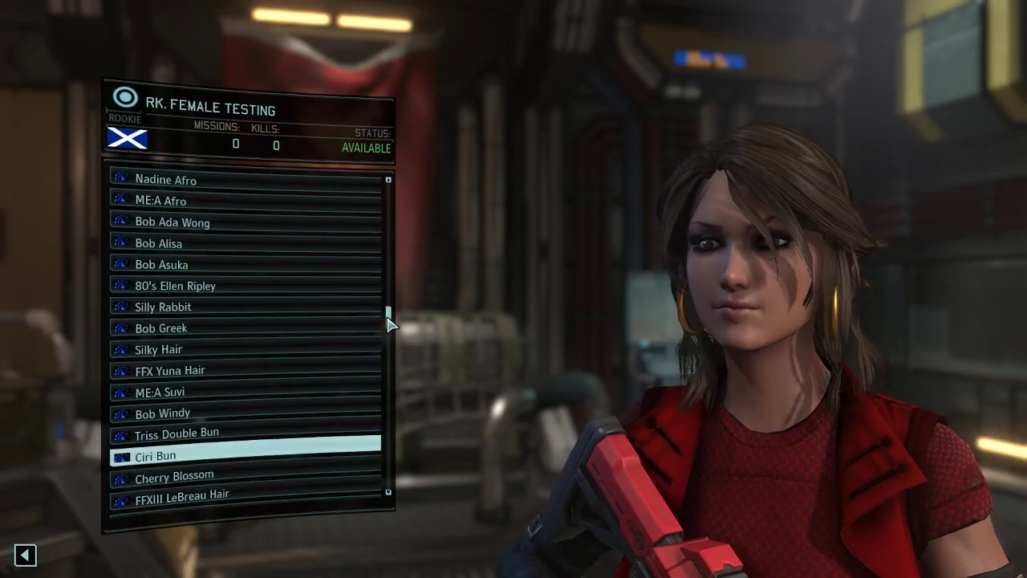
pyautogui.moveTo(390, 326); pyautogui.dragTo(396, 379)
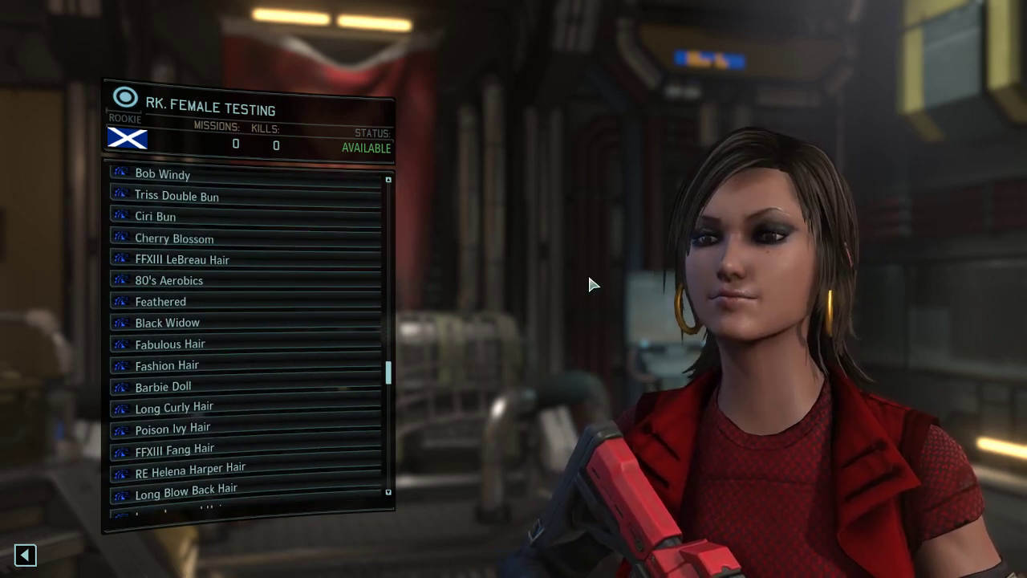
pyautogui.scroll(-5, 587, 321)
pyautogui.scroll(5, 584, 354)
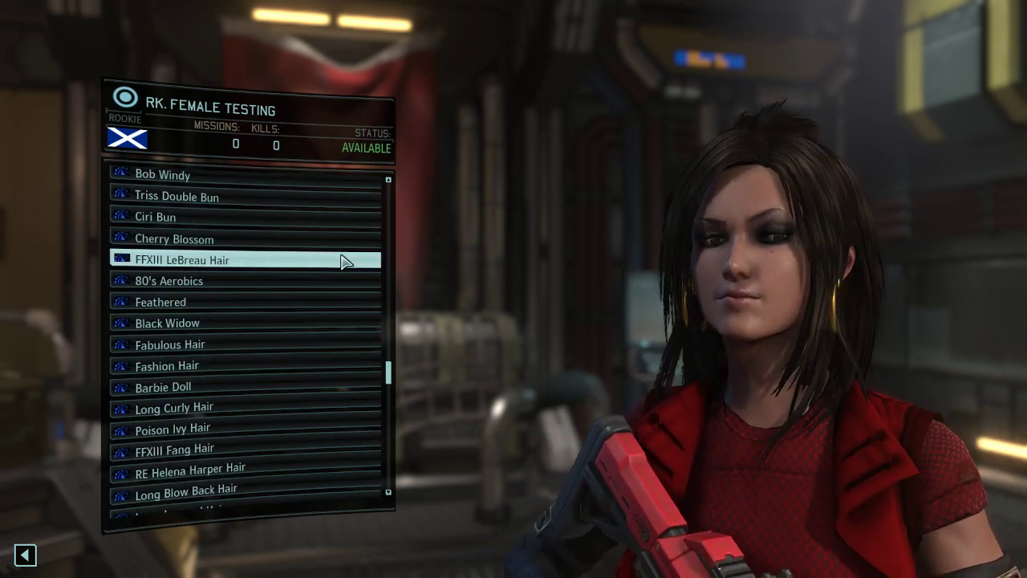
pyautogui.scroll(5, 584, 327)
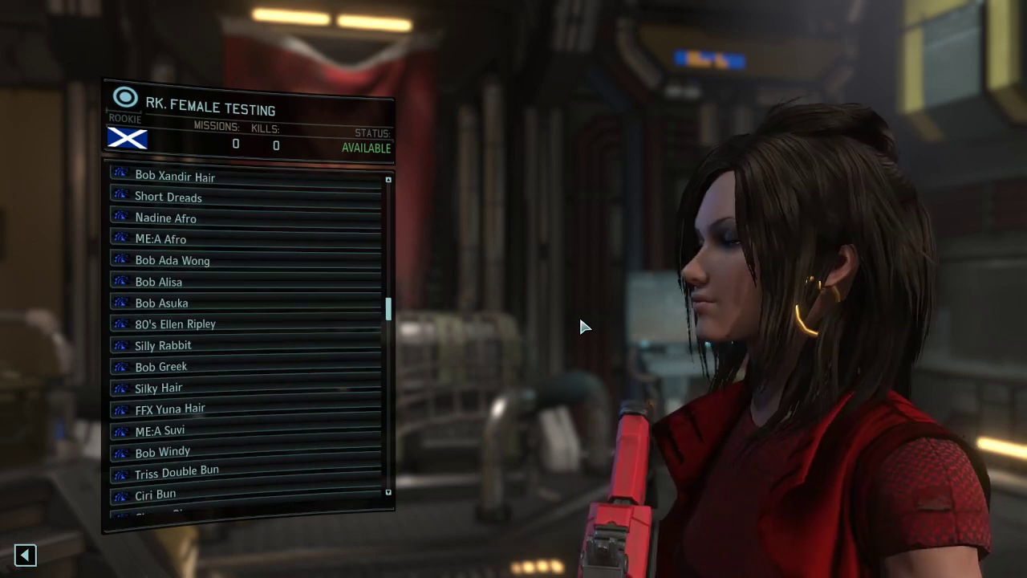
pyautogui.scroll(-15, 584, 326)
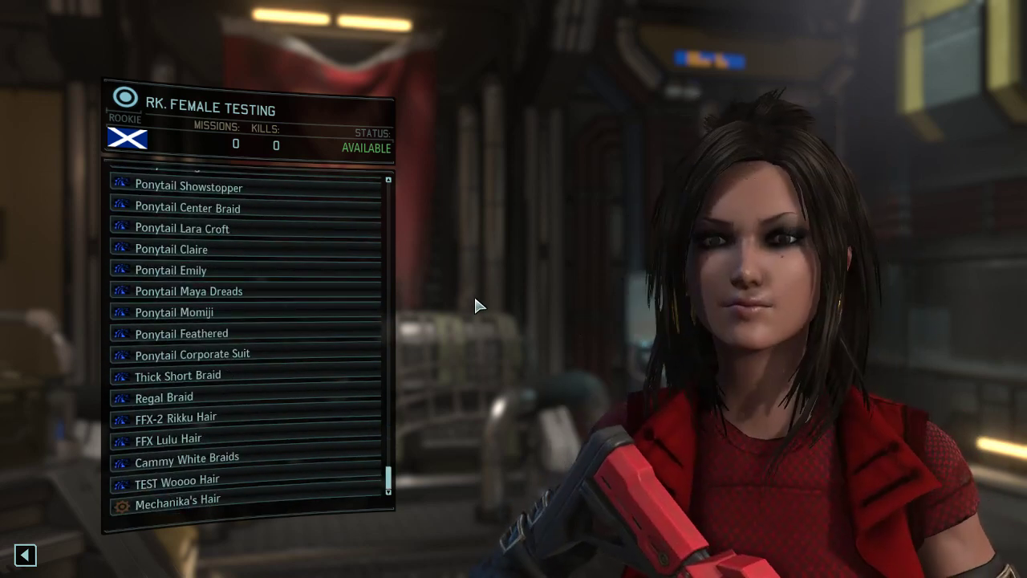
# Preview the 80's Aerobics and Feathered hairstyles, and set the character's hair to Black Widow.
pyautogui.click(389, 318)
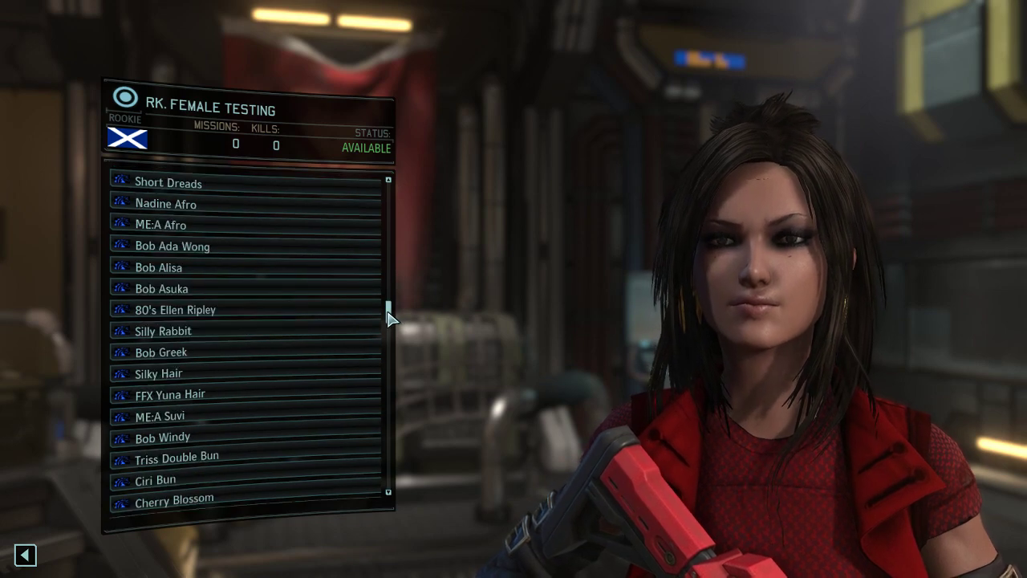
pyautogui.moveTo(388, 325); pyautogui.dragTo(395, 367)
pyautogui.scroll(-2, 395, 373)
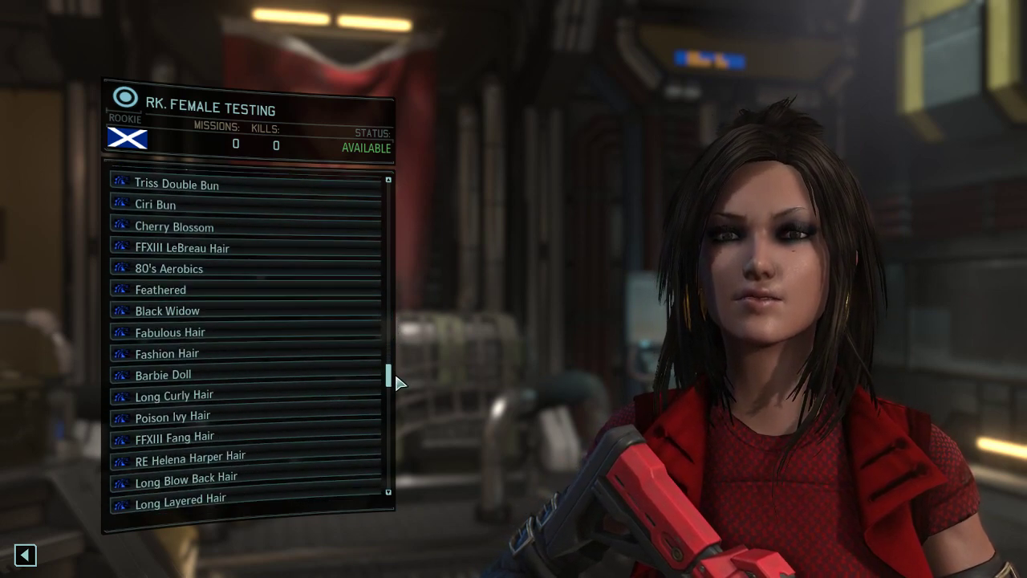
pyautogui.click(369, 269)
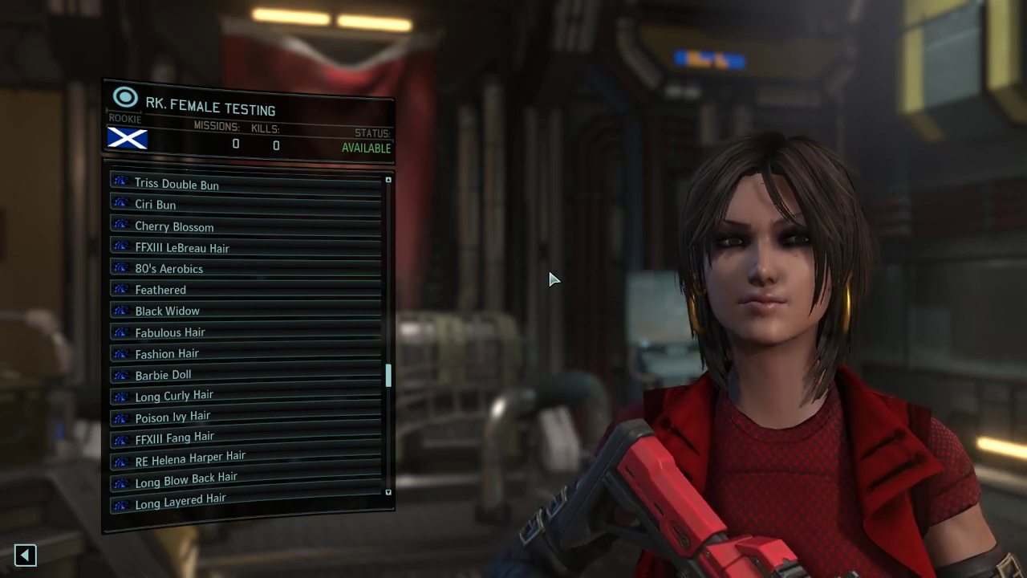
pyautogui.click(360, 294)
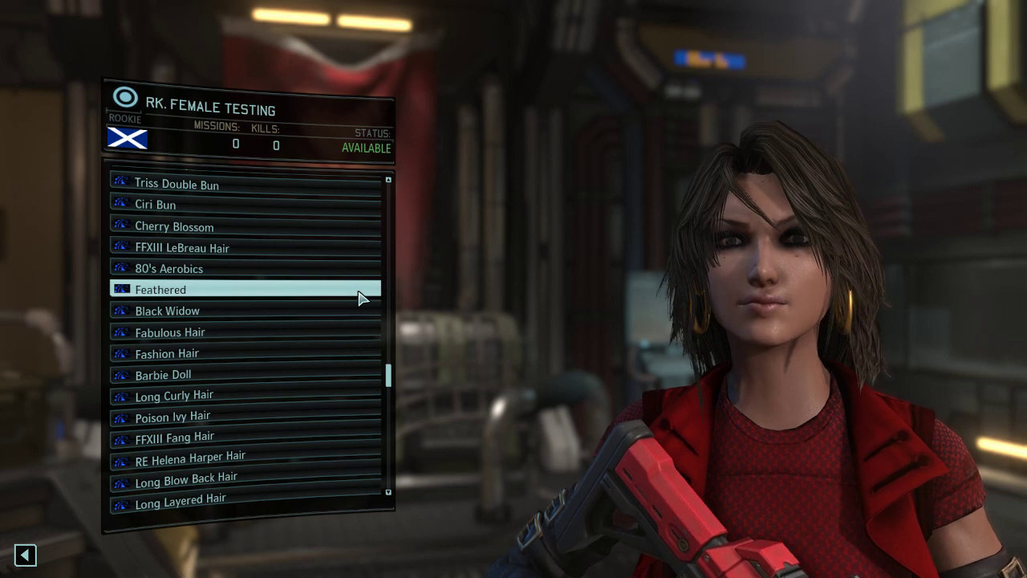
pyautogui.click(359, 312)
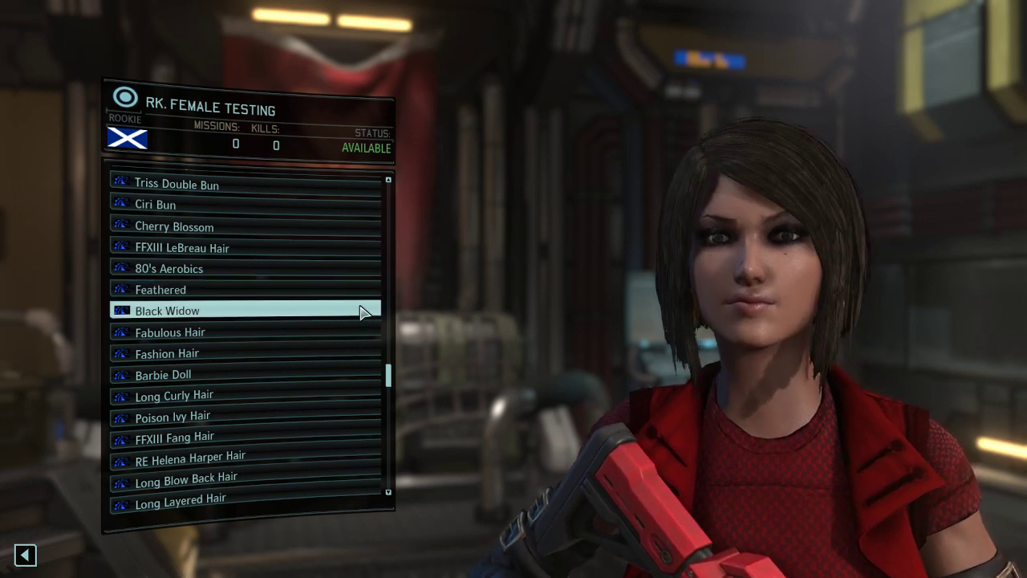
pyautogui.click(359, 312)
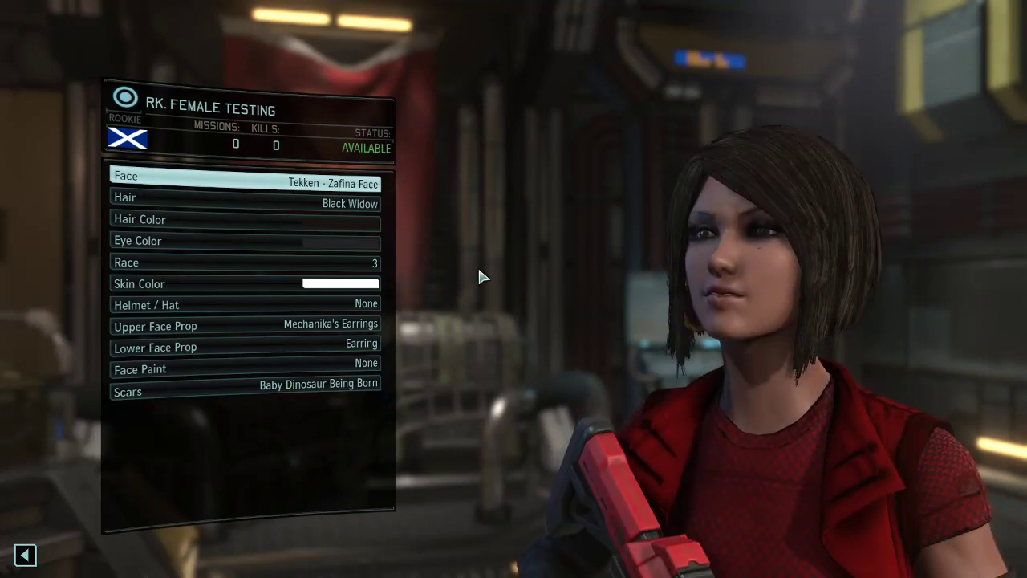
# Set the character's hair to Long Blow Back Hair and view it on the head.
pyautogui.click(353, 199)
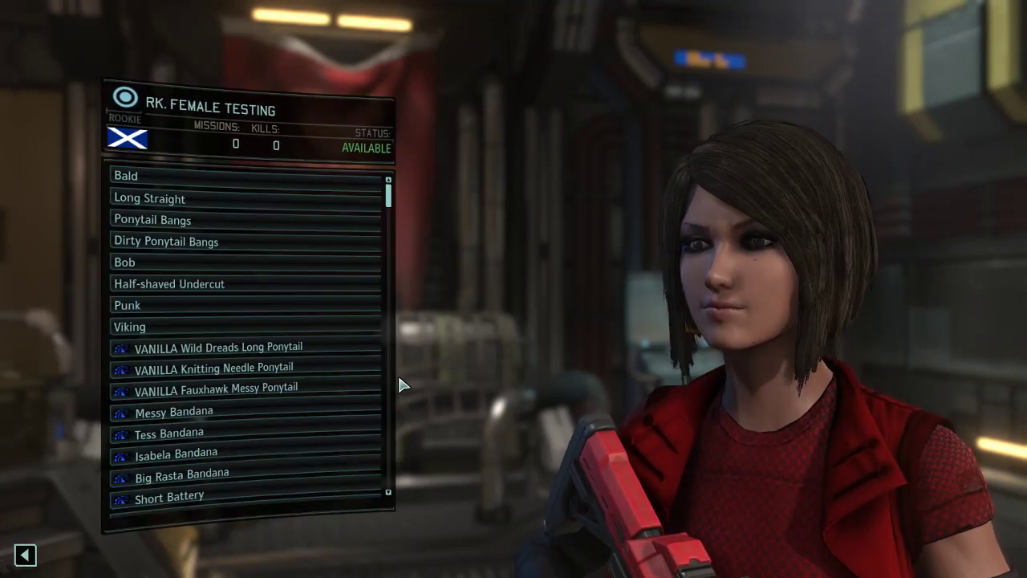
pyautogui.moveTo(385, 390); pyautogui.dragTo(387, 427)
pyautogui.click(358, 257)
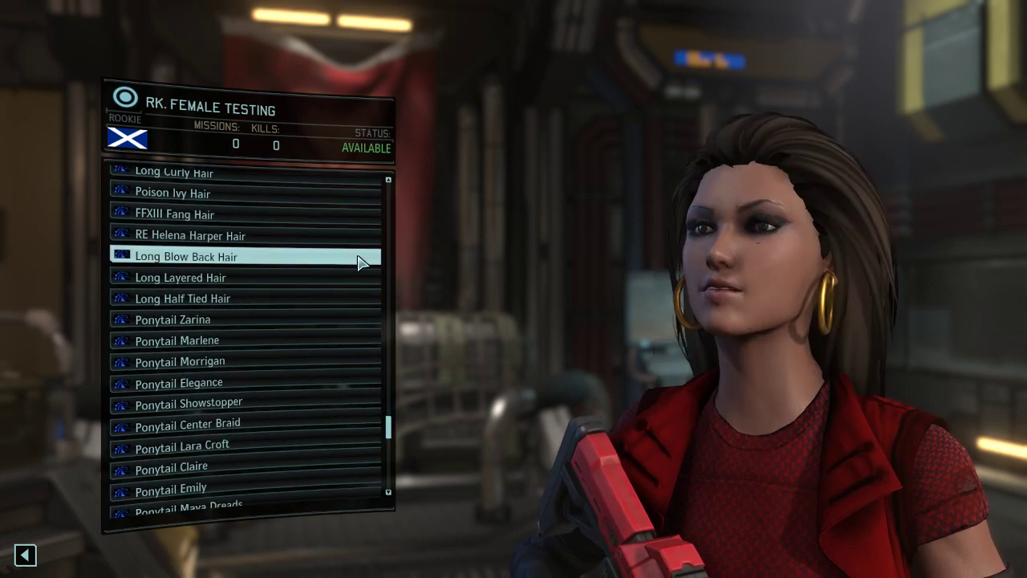
pyautogui.click(359, 257)
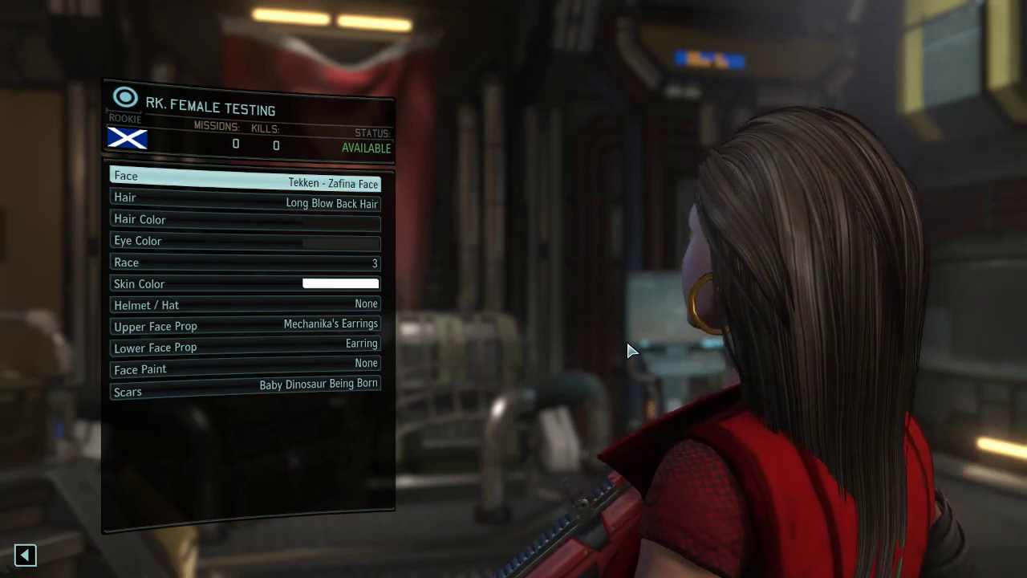
# Preview Long Layered Hair on the character, and set the hair to Long Half Tied Hair.
pyautogui.click(377, 204)
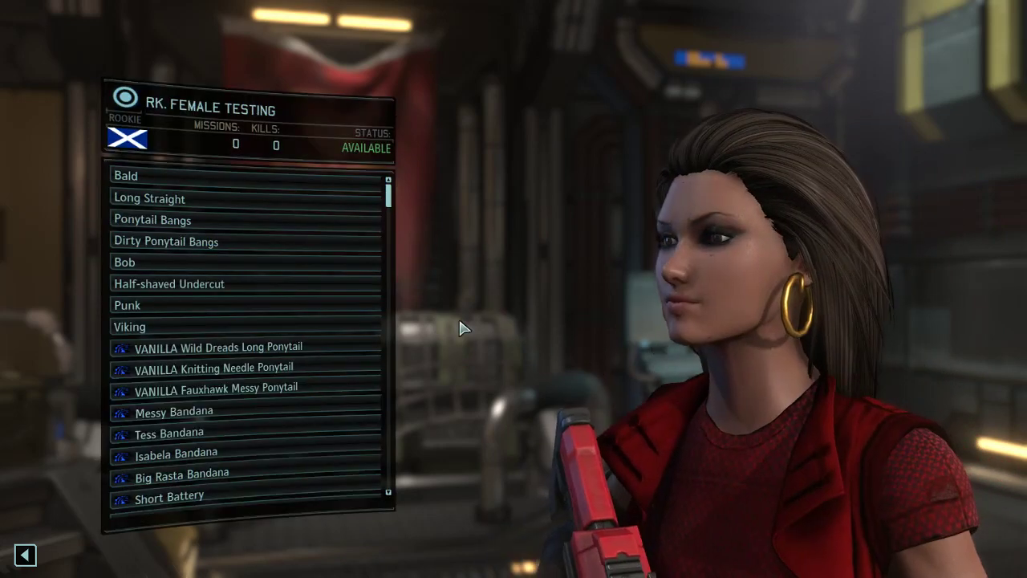
pyautogui.click(389, 419)
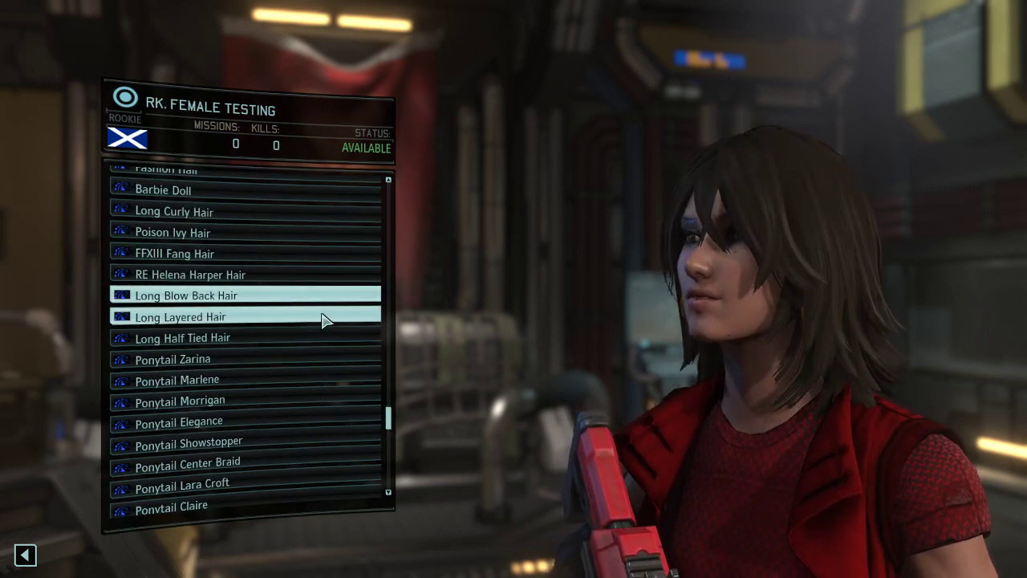
pyautogui.scroll(-5, 562, 337)
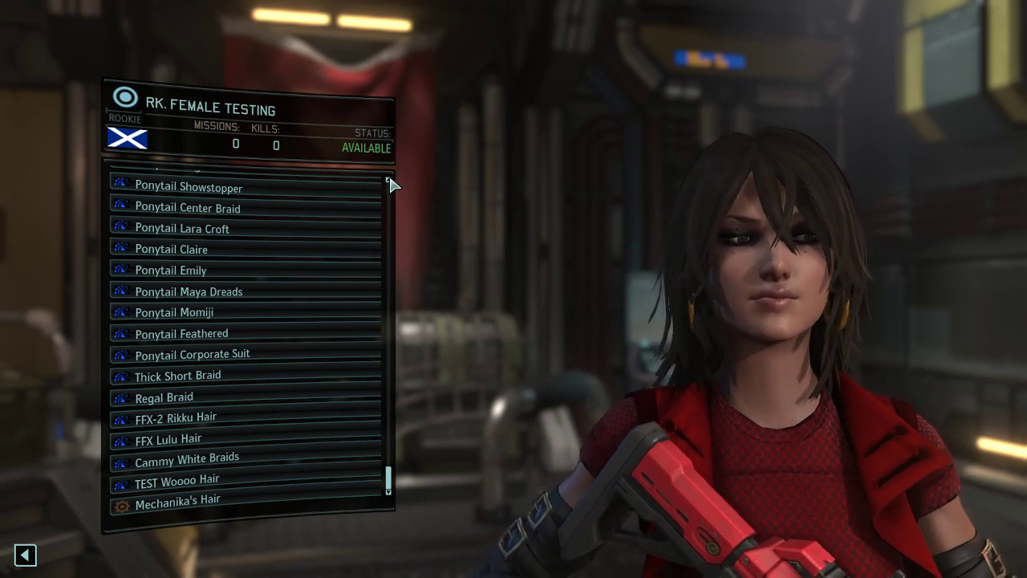
pyautogui.scroll(8, 389, 184)
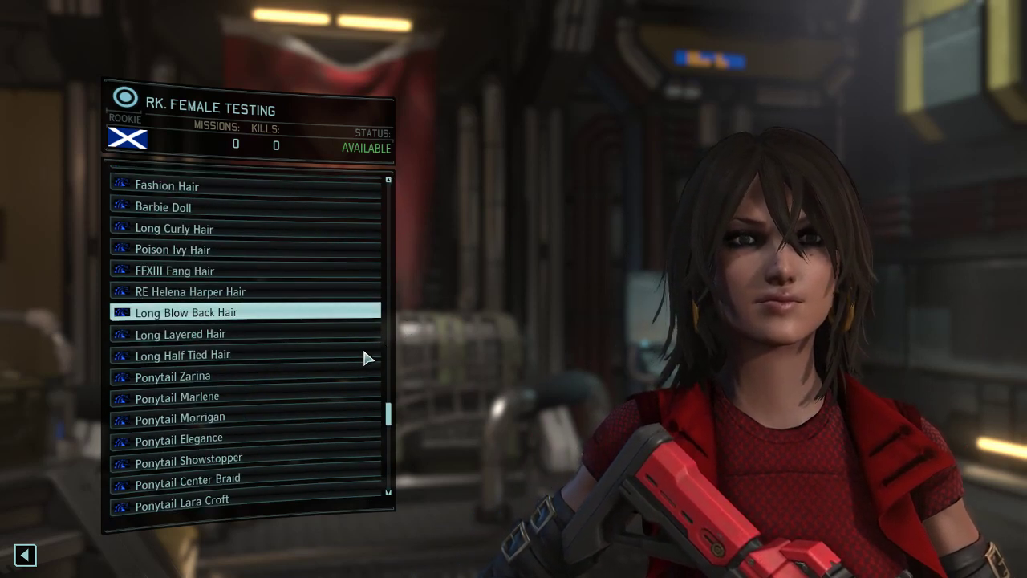
pyautogui.click(363, 357)
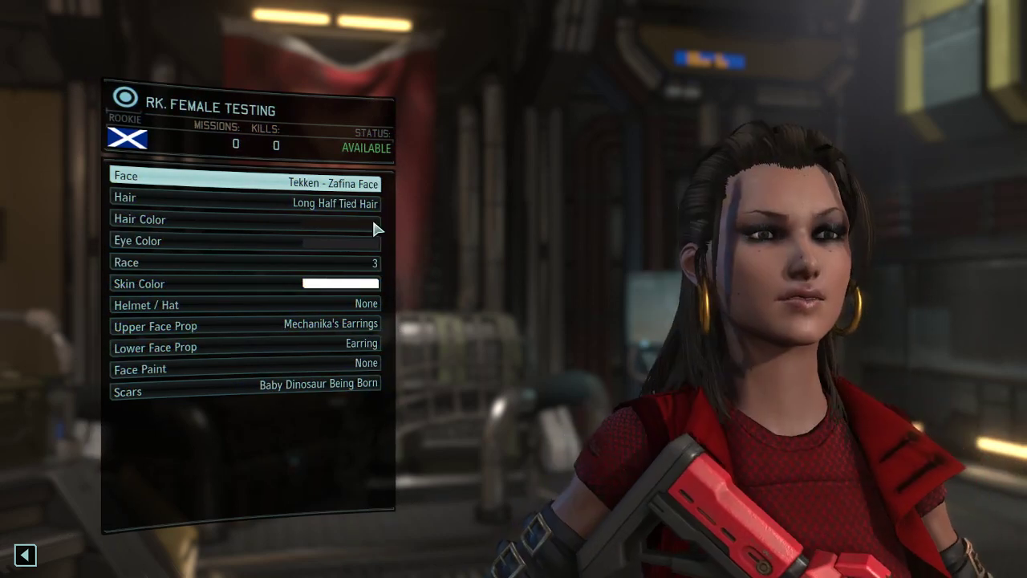
# Preview ponytail styles near the end of the hair list on the character to examine their movement.
pyautogui.click(406, 207)
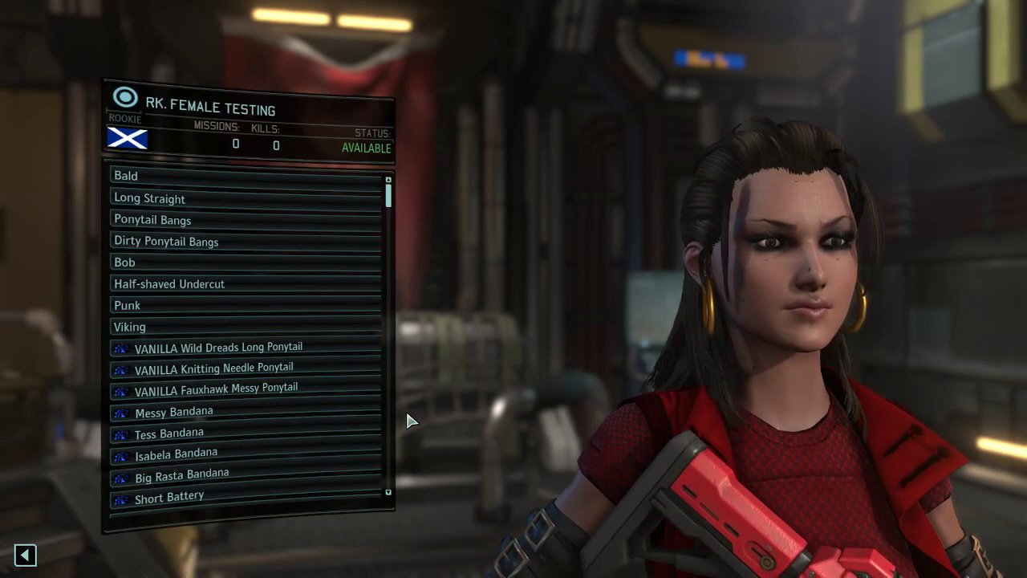
pyautogui.click(388, 394)
pyautogui.moveTo(389, 394); pyautogui.dragTo(406, 481)
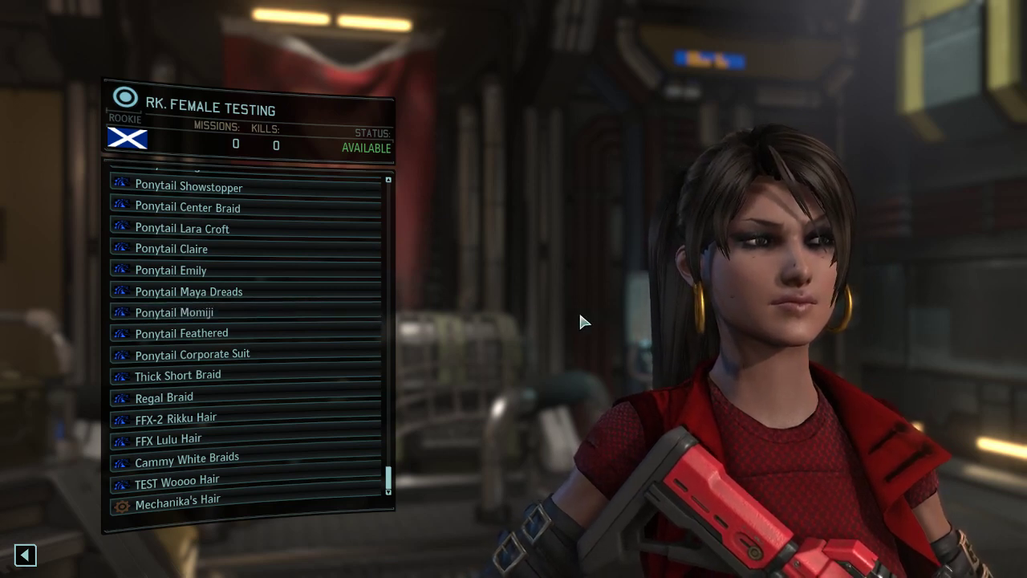
pyautogui.moveTo(579, 311); pyautogui.dragTo(575, 389)
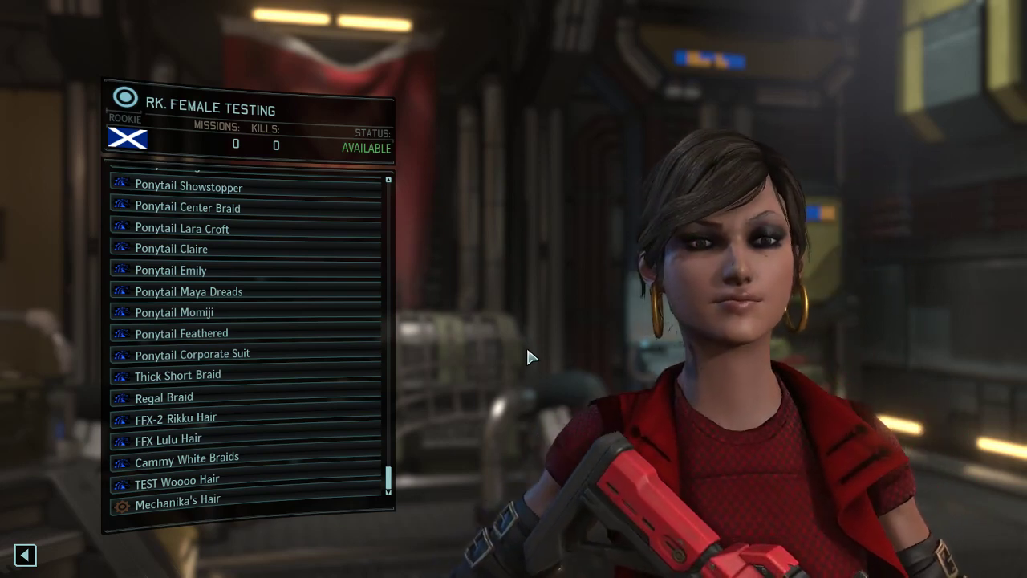
# Leave the character customization and Character Pool, and switch to Blender with the ponytail hair rig open.
pyautogui.click(365, 392)
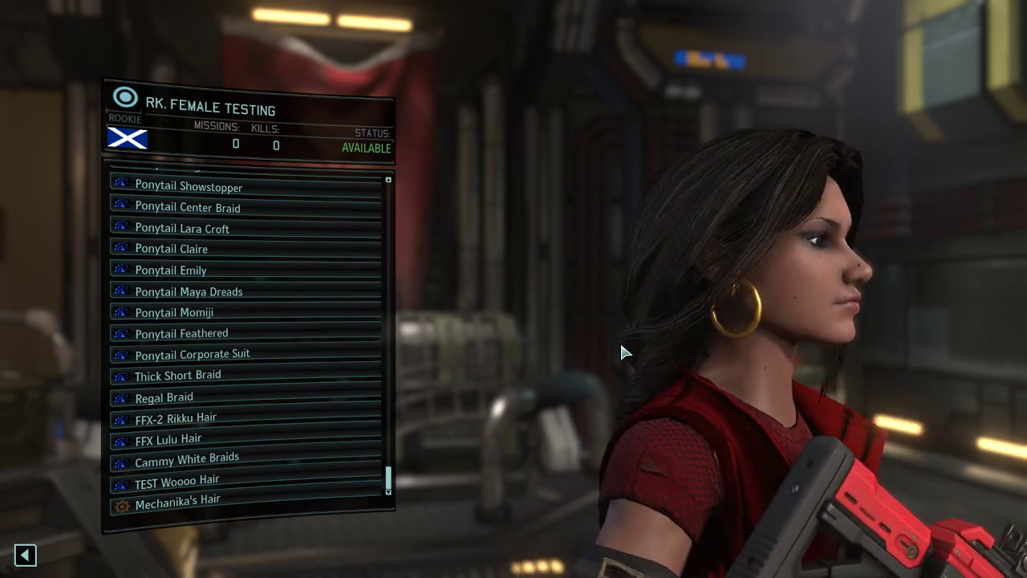
pyautogui.press('Escape')
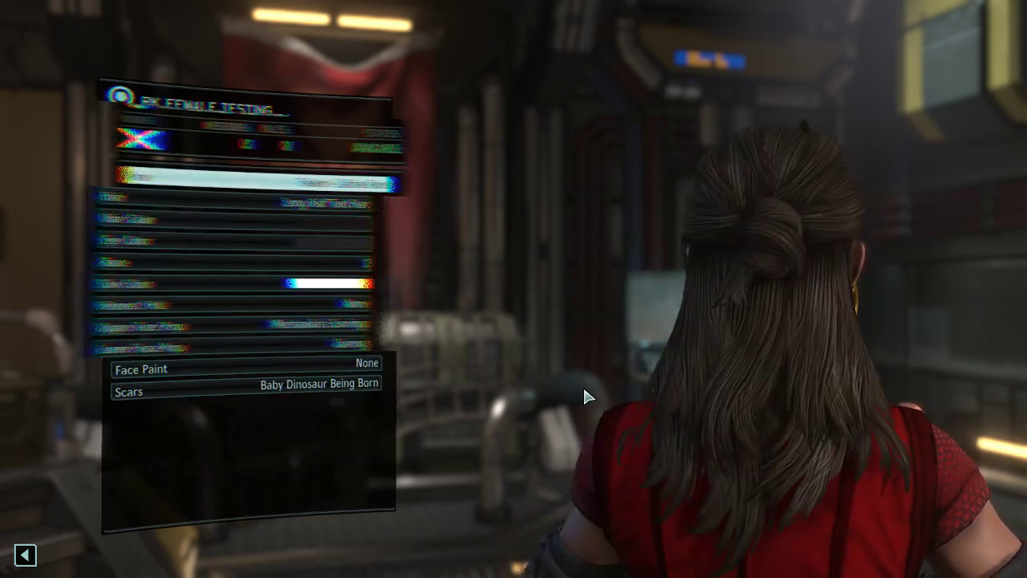
pyautogui.press('Escape')
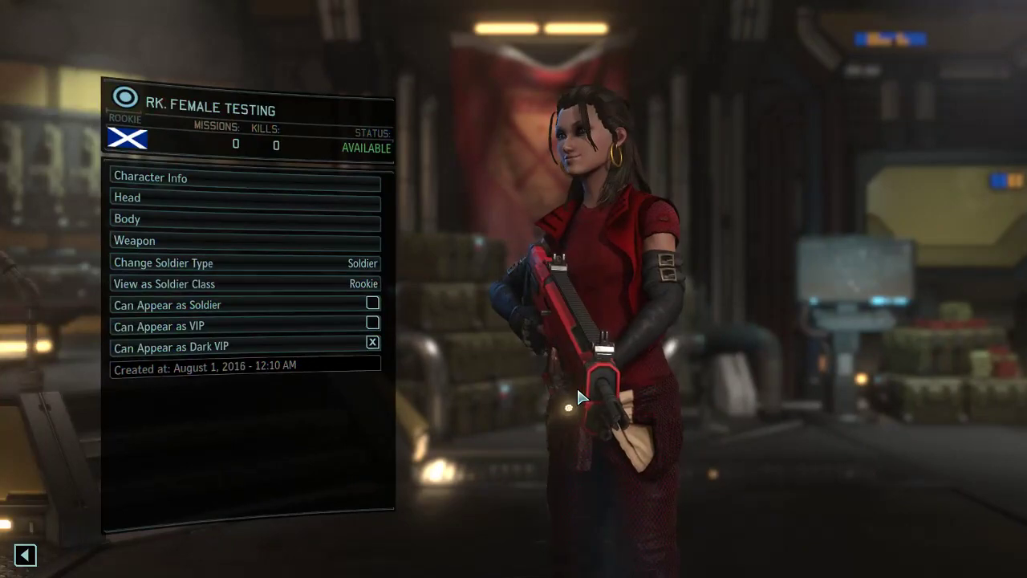
pyautogui.press('Escape')
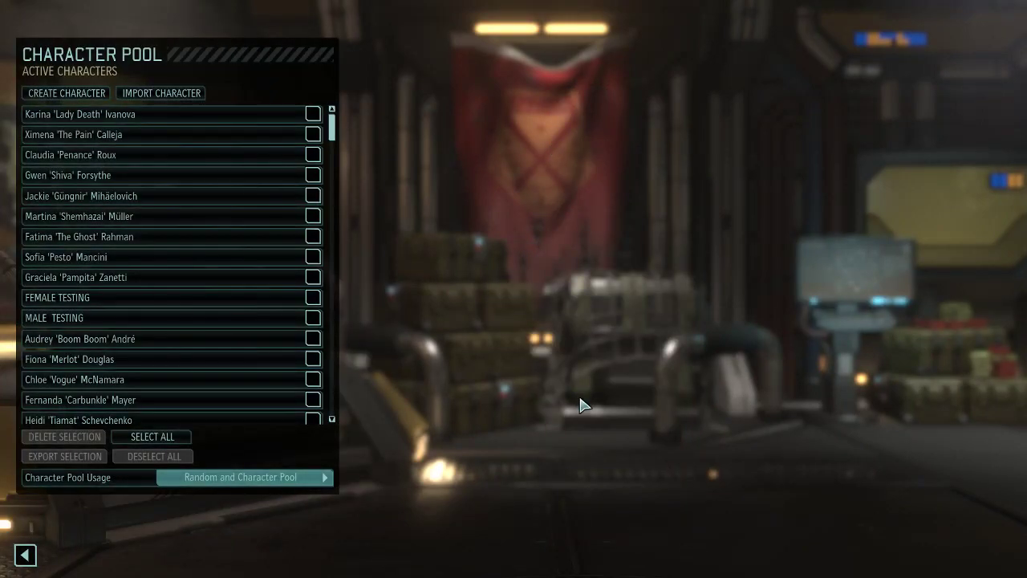
pyautogui.press('Escape')
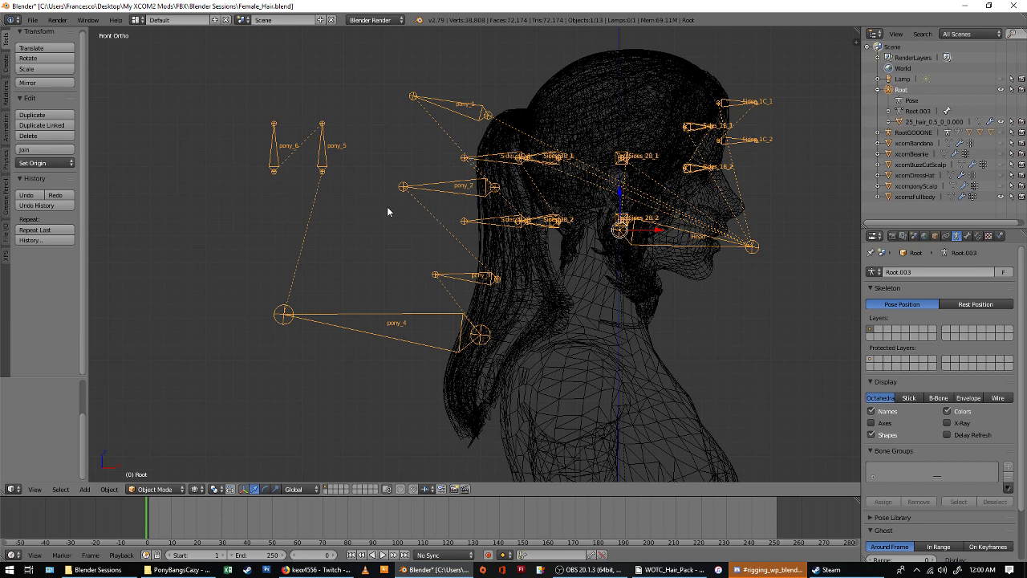
# Enter Edit Mode on the Root armature with no bones selected, and examine the pony and Sides bones around the head.
pyautogui.scroll(-1, 387, 207)
pyautogui.scroll(1, 527, 214)
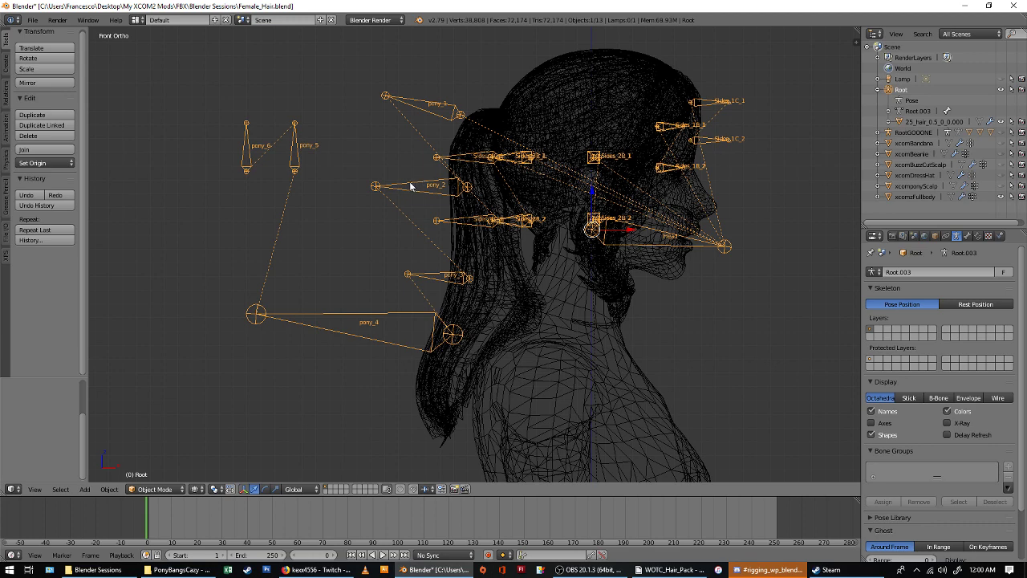
pyautogui.press('Tab')
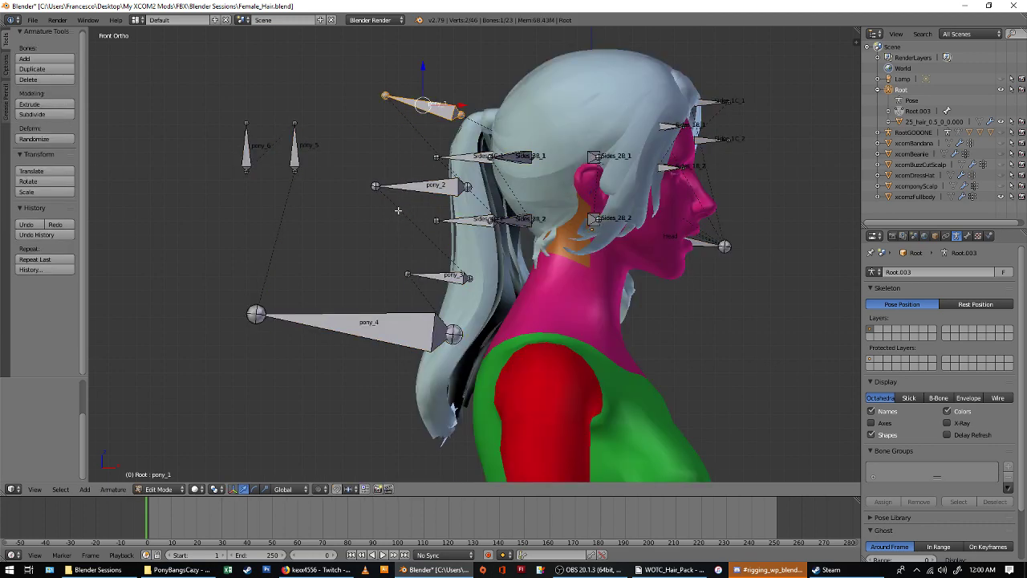
pyautogui.press('a')
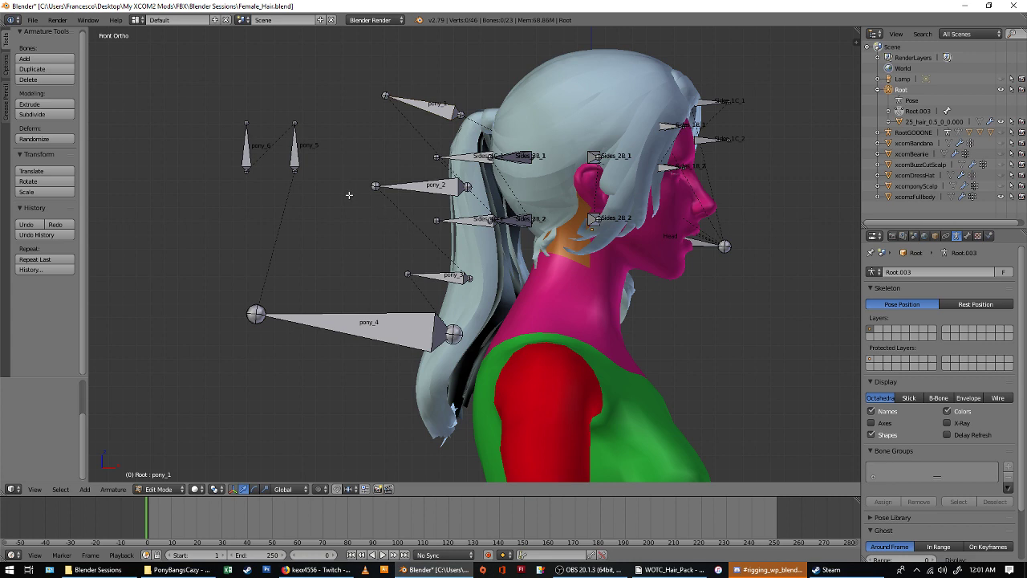
pyautogui.scroll(-1, 349, 195)
pyautogui.moveTo(393, 167); pyautogui.dragTo(370, 159, button='middle')
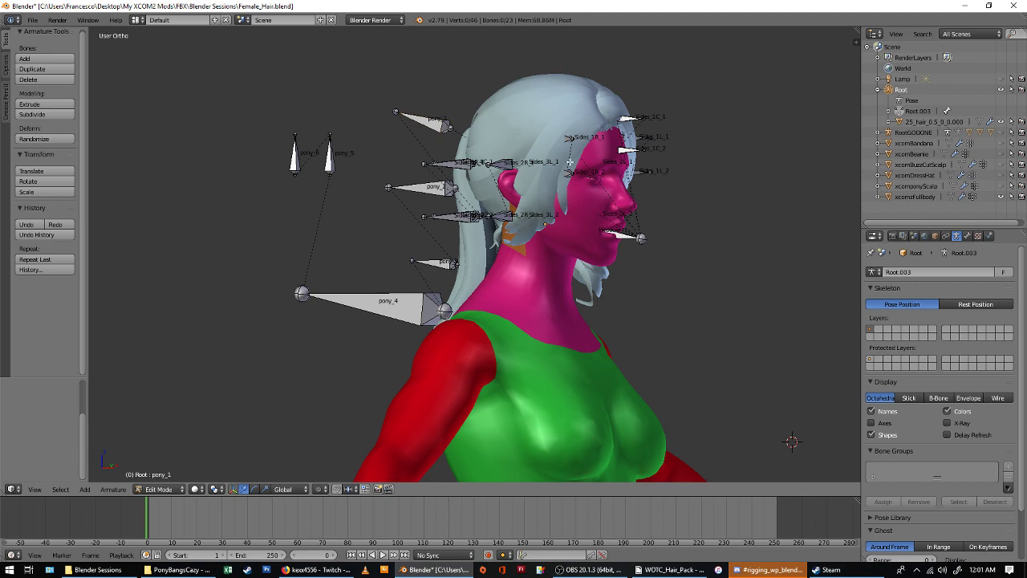
pyautogui.scroll(2, 570, 162)
pyautogui.moveTo(570, 162); pyautogui.dragTo(555, 168, button='middle')
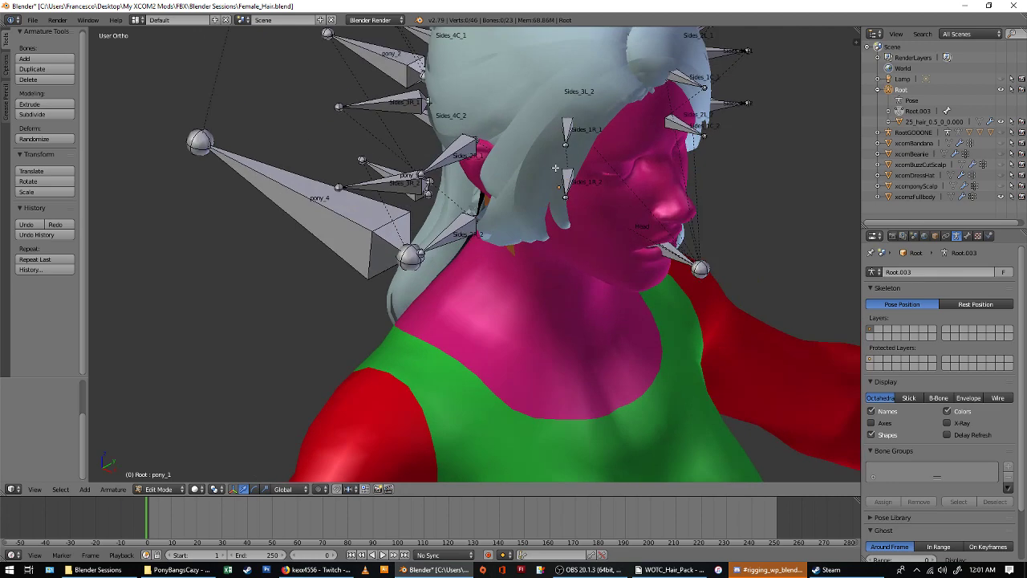
# Select the 25_hair_0.5_0_0.000 mesh and put it in Weight Paint mode with wireframe shading.
pyautogui.press('Tab')
pyautogui.rightClick(555, 168)
pyautogui.click(173, 492)
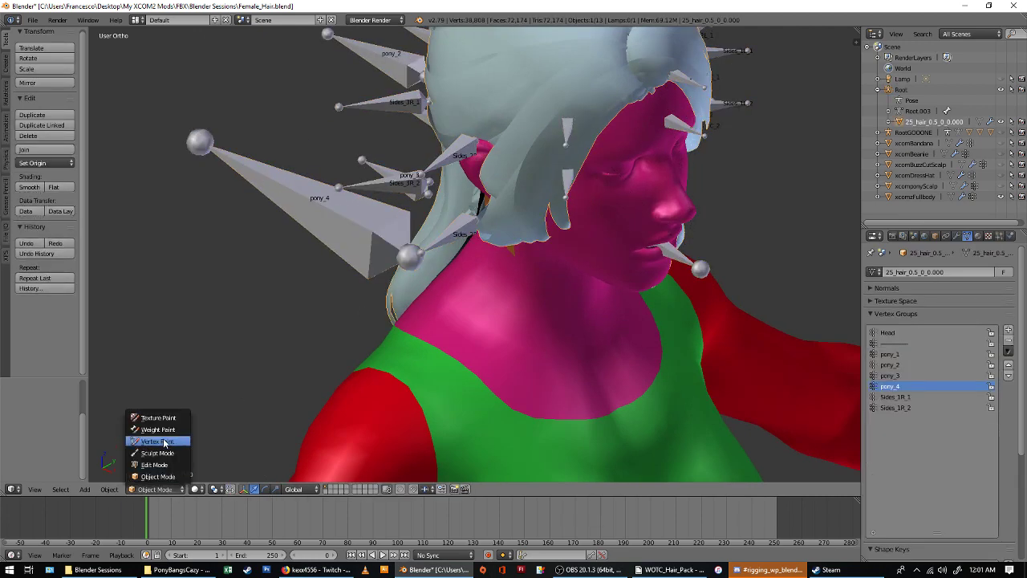
pyautogui.click(170, 425)
pyautogui.press('z')
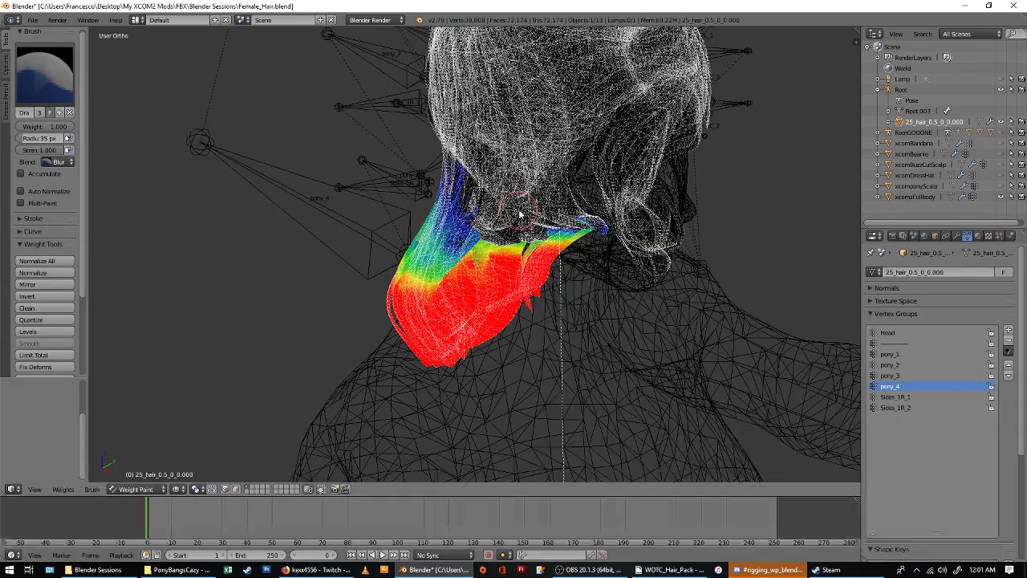
# Display the Sides_1R_1 and Sides_1R_2 vertex group weights and inspect them on the side hair strand.
pyautogui.click(310, 491)
pyautogui.click(895, 396)
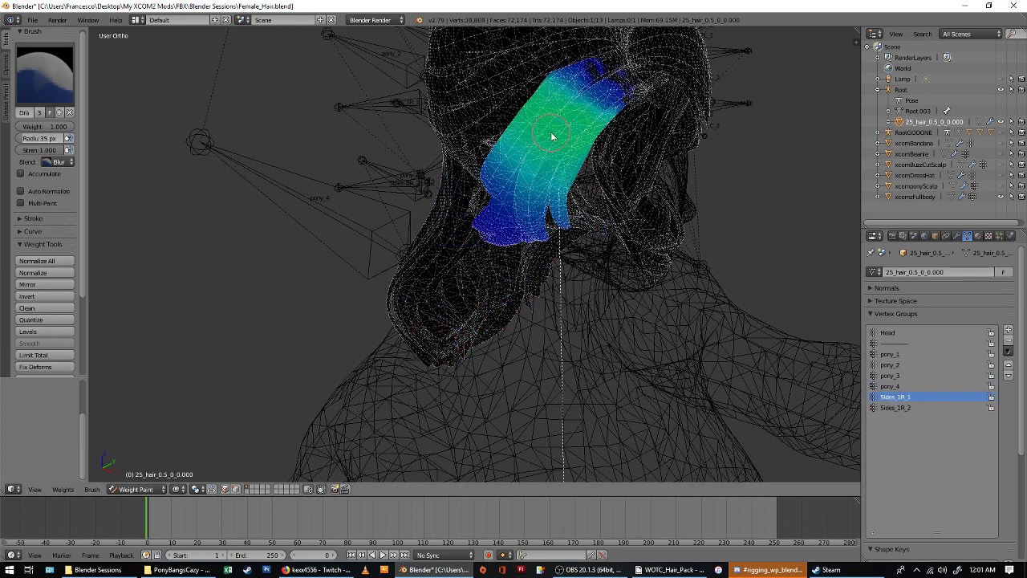
pyautogui.moveTo(552, 136); pyautogui.dragTo(750, 324, button='middle')
pyautogui.click(895, 408)
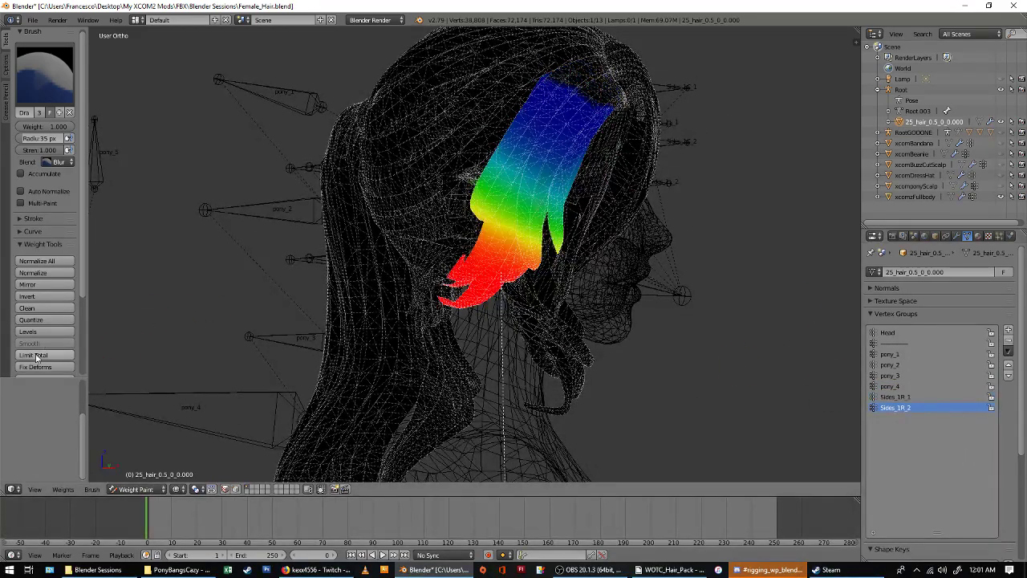
pyautogui.scroll(-3, 55, 370)
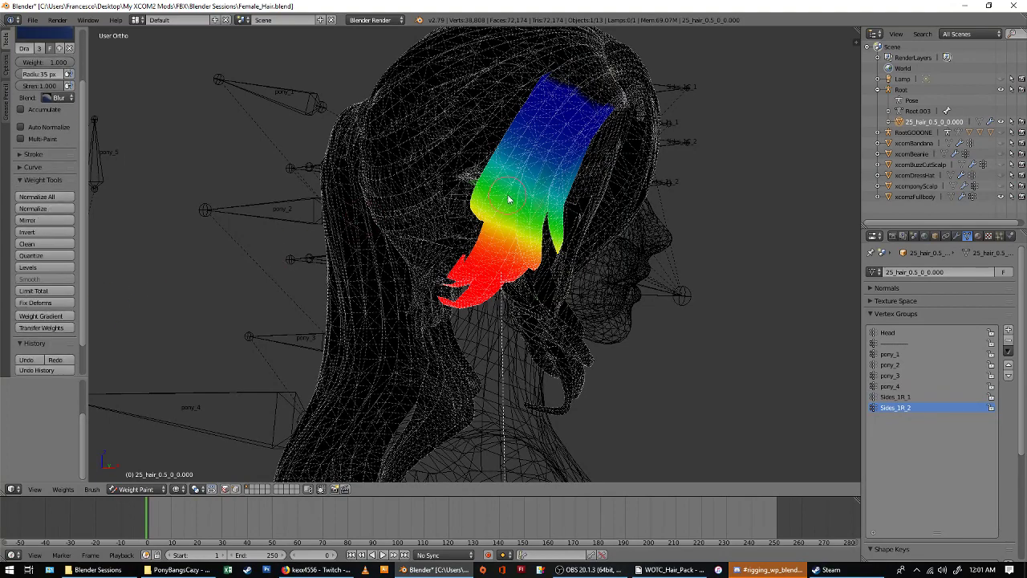
pyautogui.moveTo(508, 199)
pyautogui.mouseDown(button='middle')
pyautogui.moveTo(420, 184)
pyautogui.moveTo(631, 131)
pyautogui.mouseUp(button='middle')
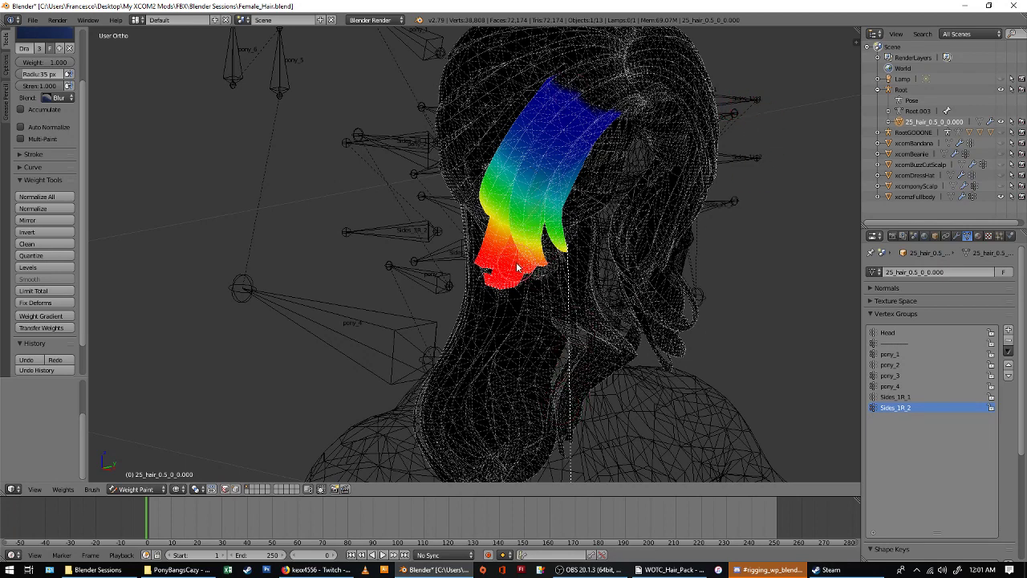
pyautogui.moveTo(527, 210); pyautogui.dragTo(628, 190, button='middle')
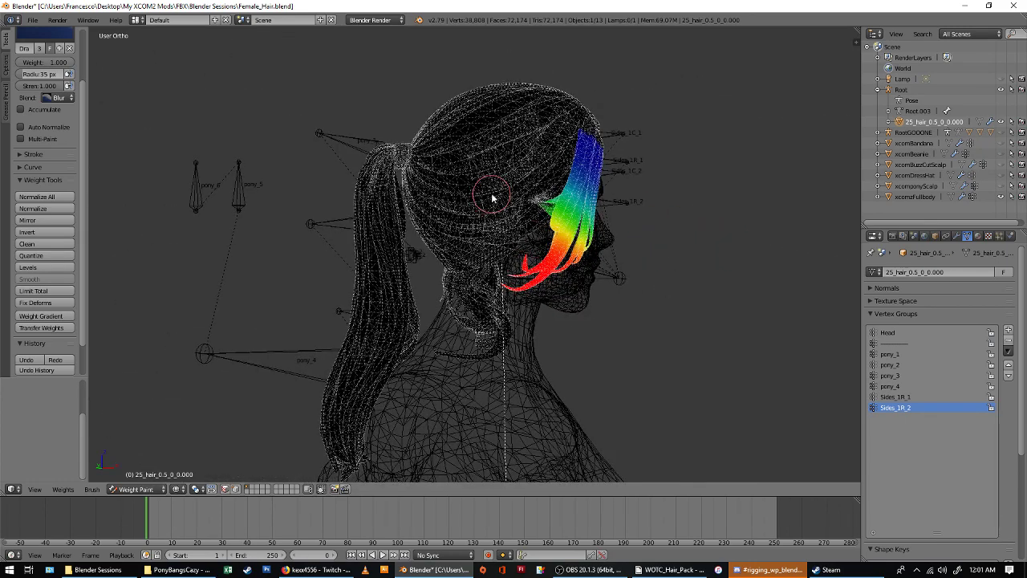
# Inspect the small loose strands at the nape of the neck against the Sides_1R_2 weights.
pyautogui.press('KP_1')
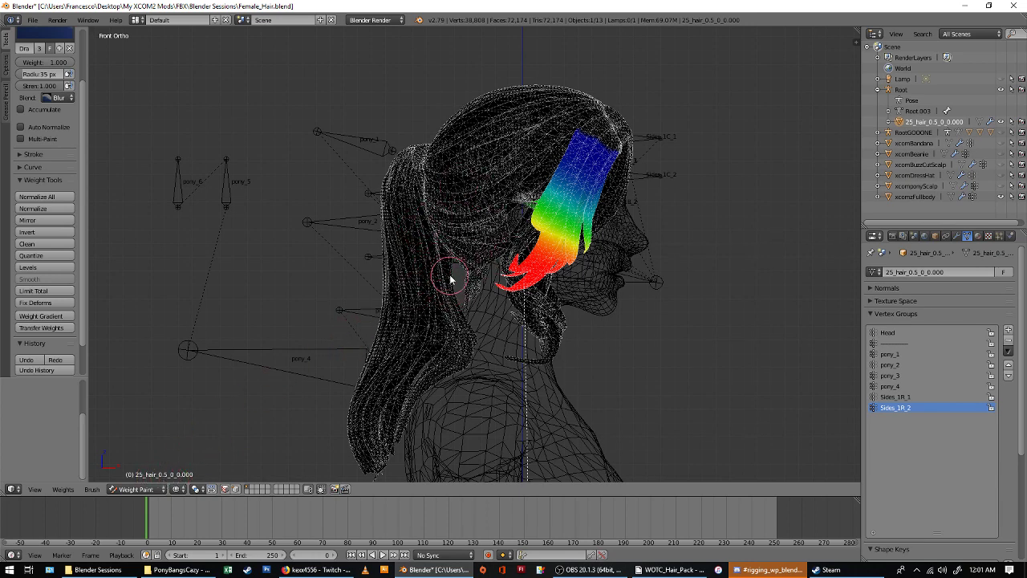
pyautogui.scroll(3, 477, 285)
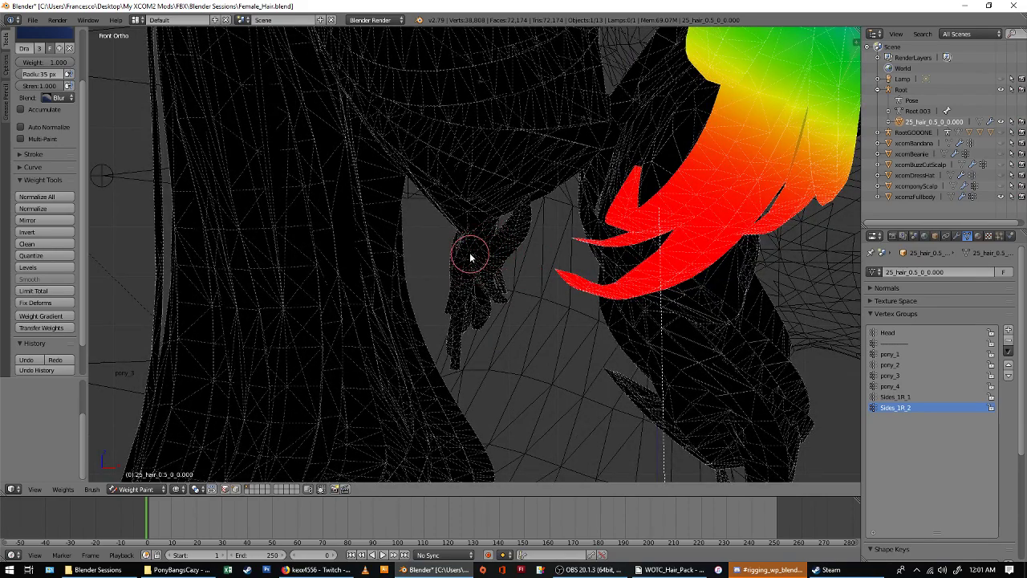
pyautogui.moveTo(468, 255); pyautogui.dragTo(492, 263, button='middle')
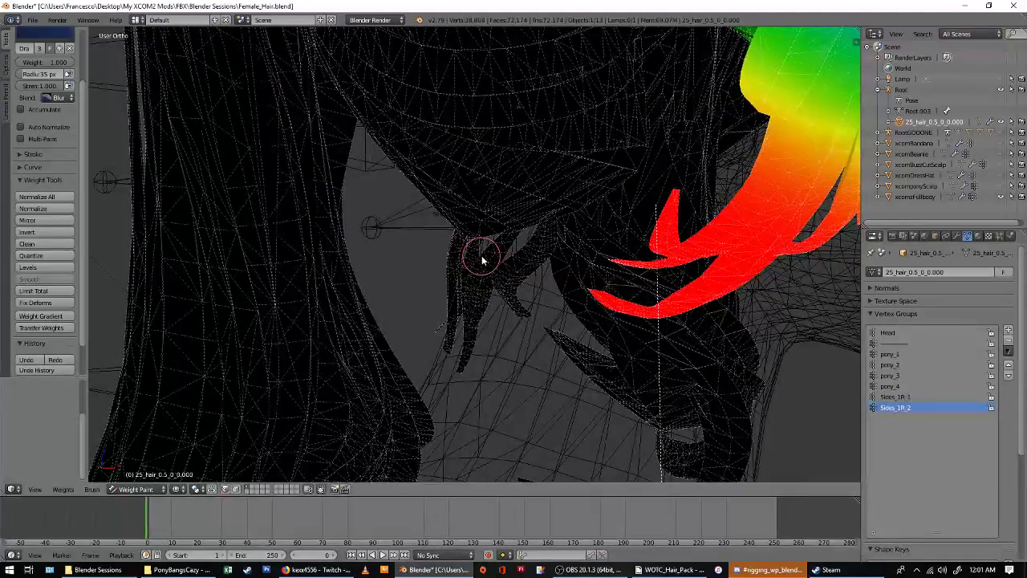
pyautogui.scroll(-8, 462, 253)
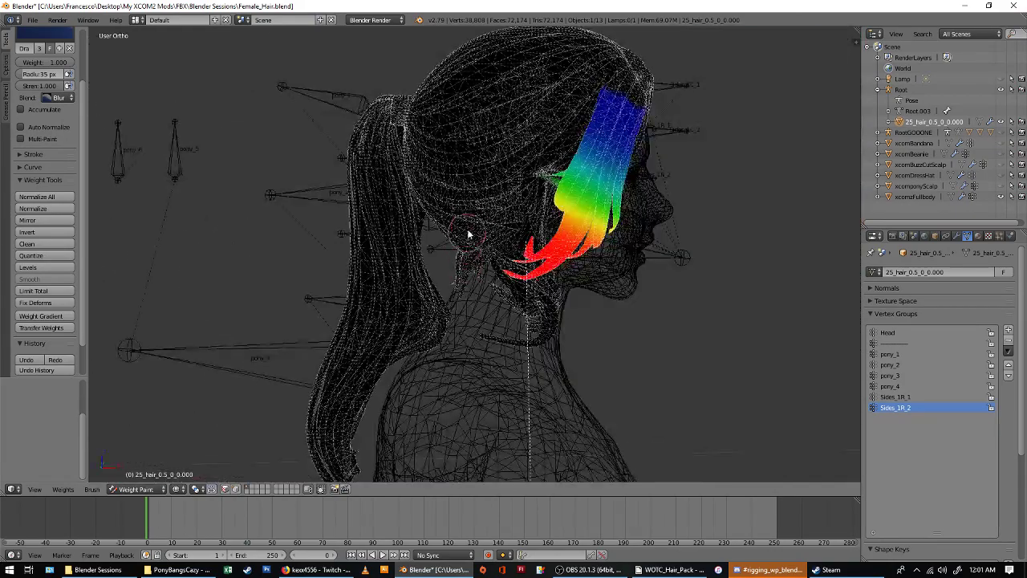
pyautogui.scroll(3, 454, 225)
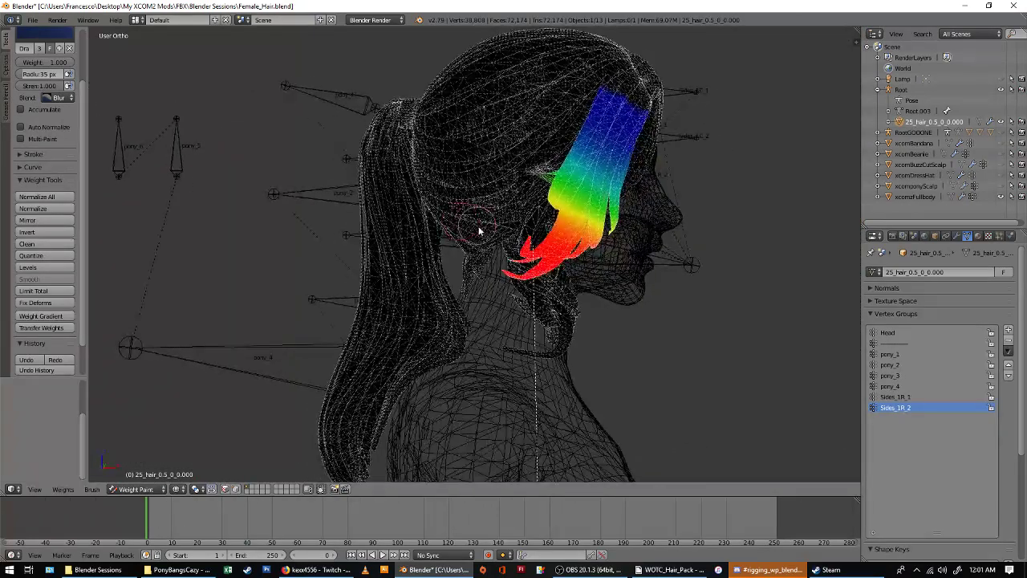
pyautogui.scroll(3, 481, 233)
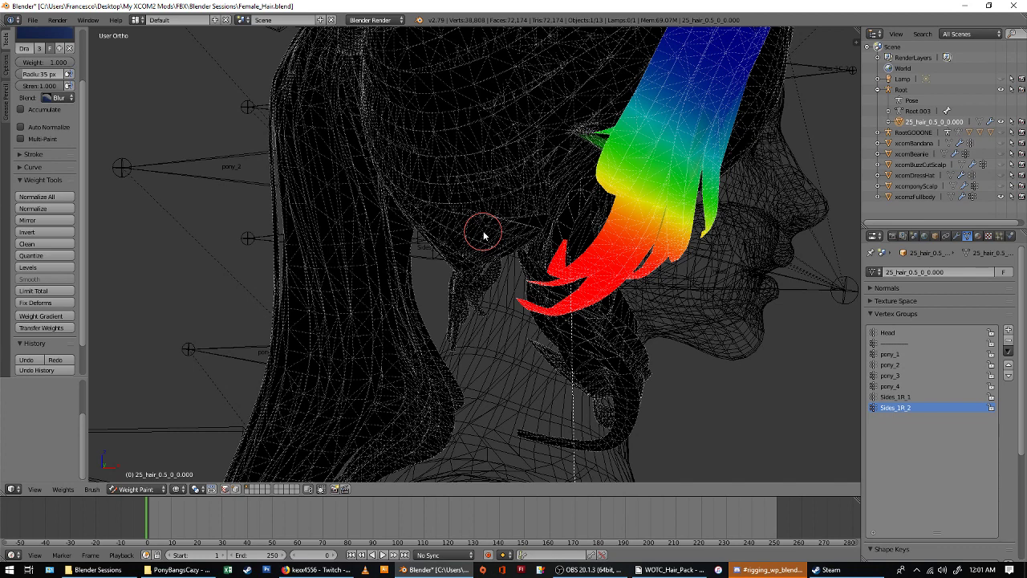
# Return the hair mesh to Object Mode with solid shading and inspect the loose strands at the nape.
pyautogui.click(124, 492)
pyautogui.click(135, 480)
pyautogui.press('z')
pyautogui.scroll(5, 477, 253)
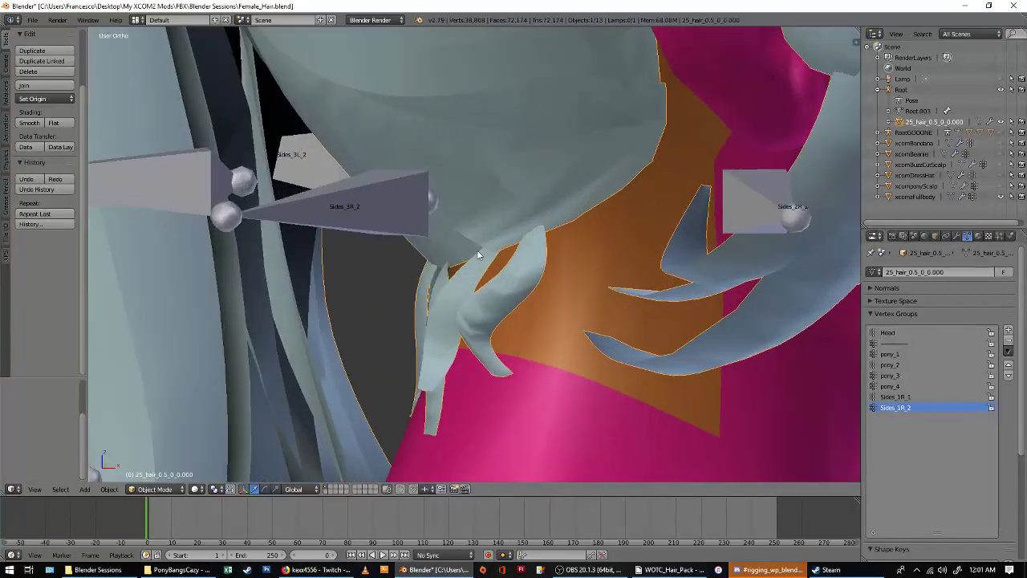
pyautogui.moveTo(477, 250); pyautogui.dragTo(484, 157, button='middle')
# Examine the whole hairstyle and its Sides bones from the face side in the Right Ortho view.
pyautogui.scroll(-6, 489, 301)
pyautogui.scroll(4, 529, 178)
pyautogui.scroll(-5, 370, 145)
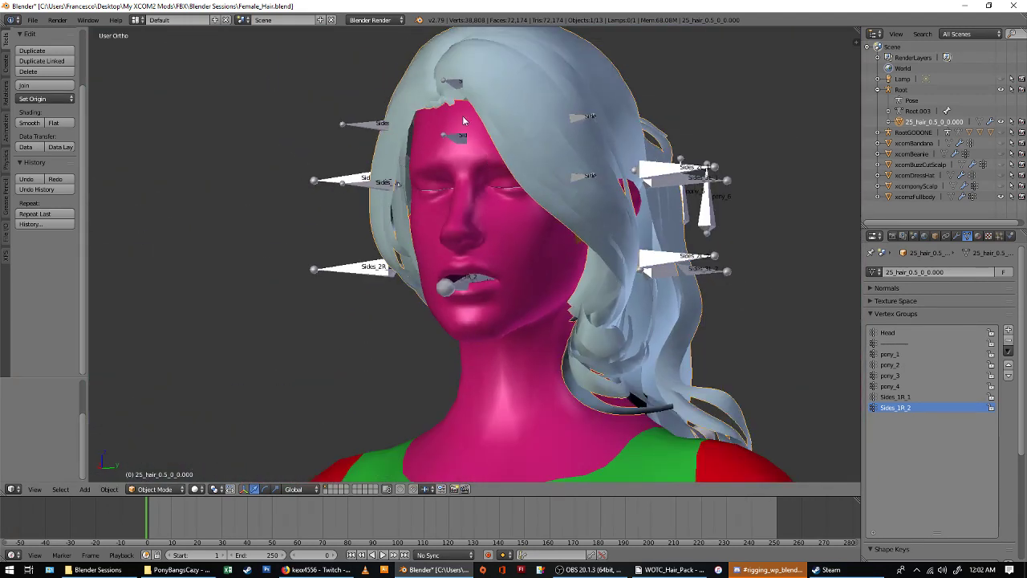
pyautogui.moveTo(503, 206); pyautogui.dragTo(618, 214, button='middle')
pyautogui.scroll(-3, 426, 200)
pyautogui.press('KP_3')
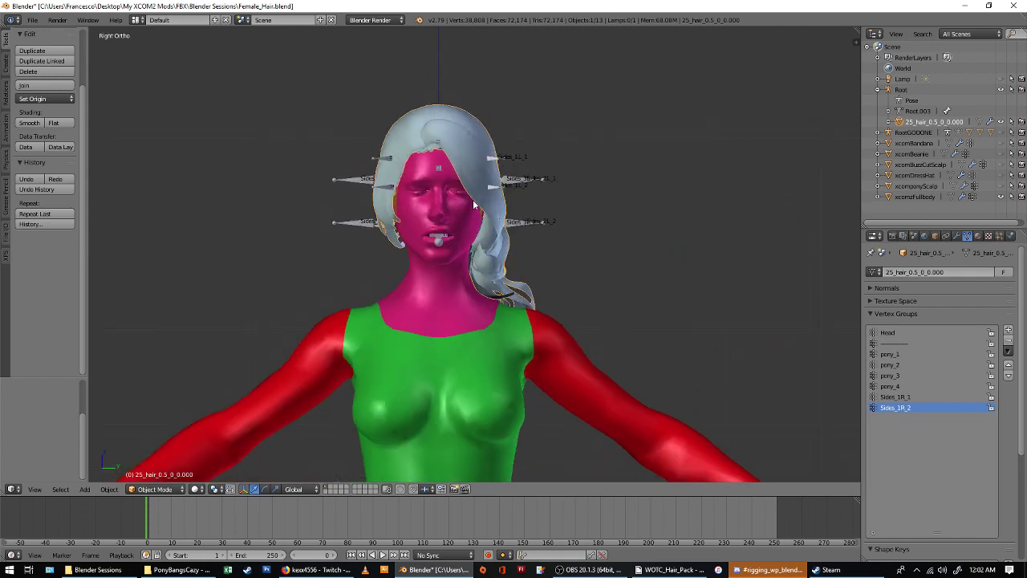
pyautogui.keyDown('shift'); pyautogui.moveTo(426, 268); pyautogui.dragTo(474, 234, button='middle'); pyautogui.keyUp('shift')
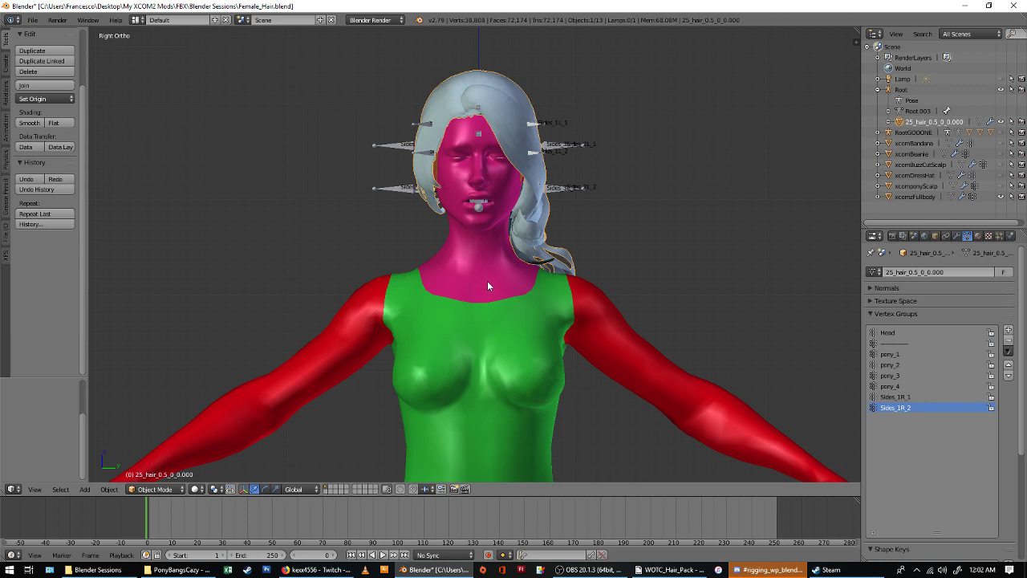
# Switch to OBS to reach the streaming controls.
pyautogui.click(590, 570)
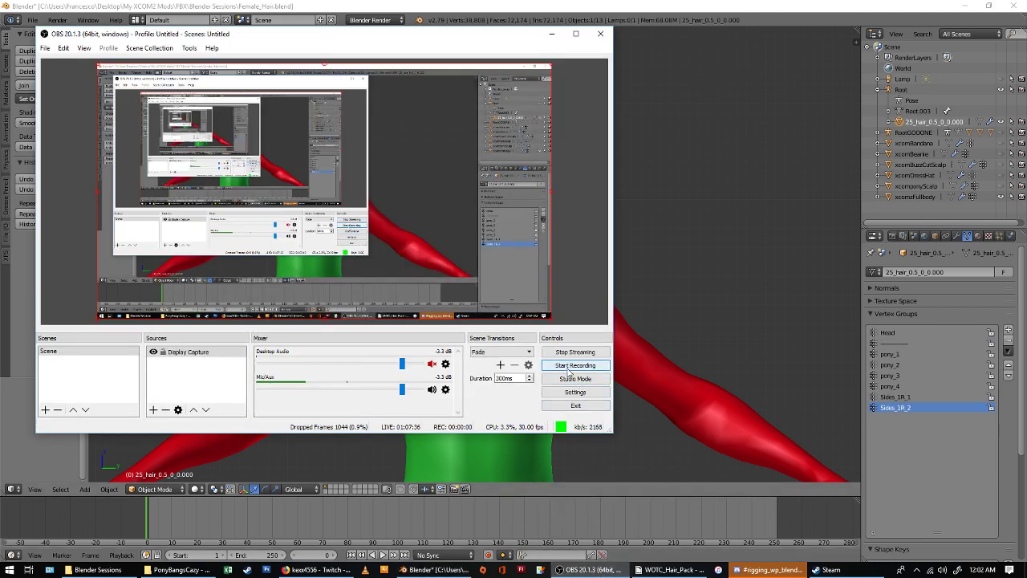